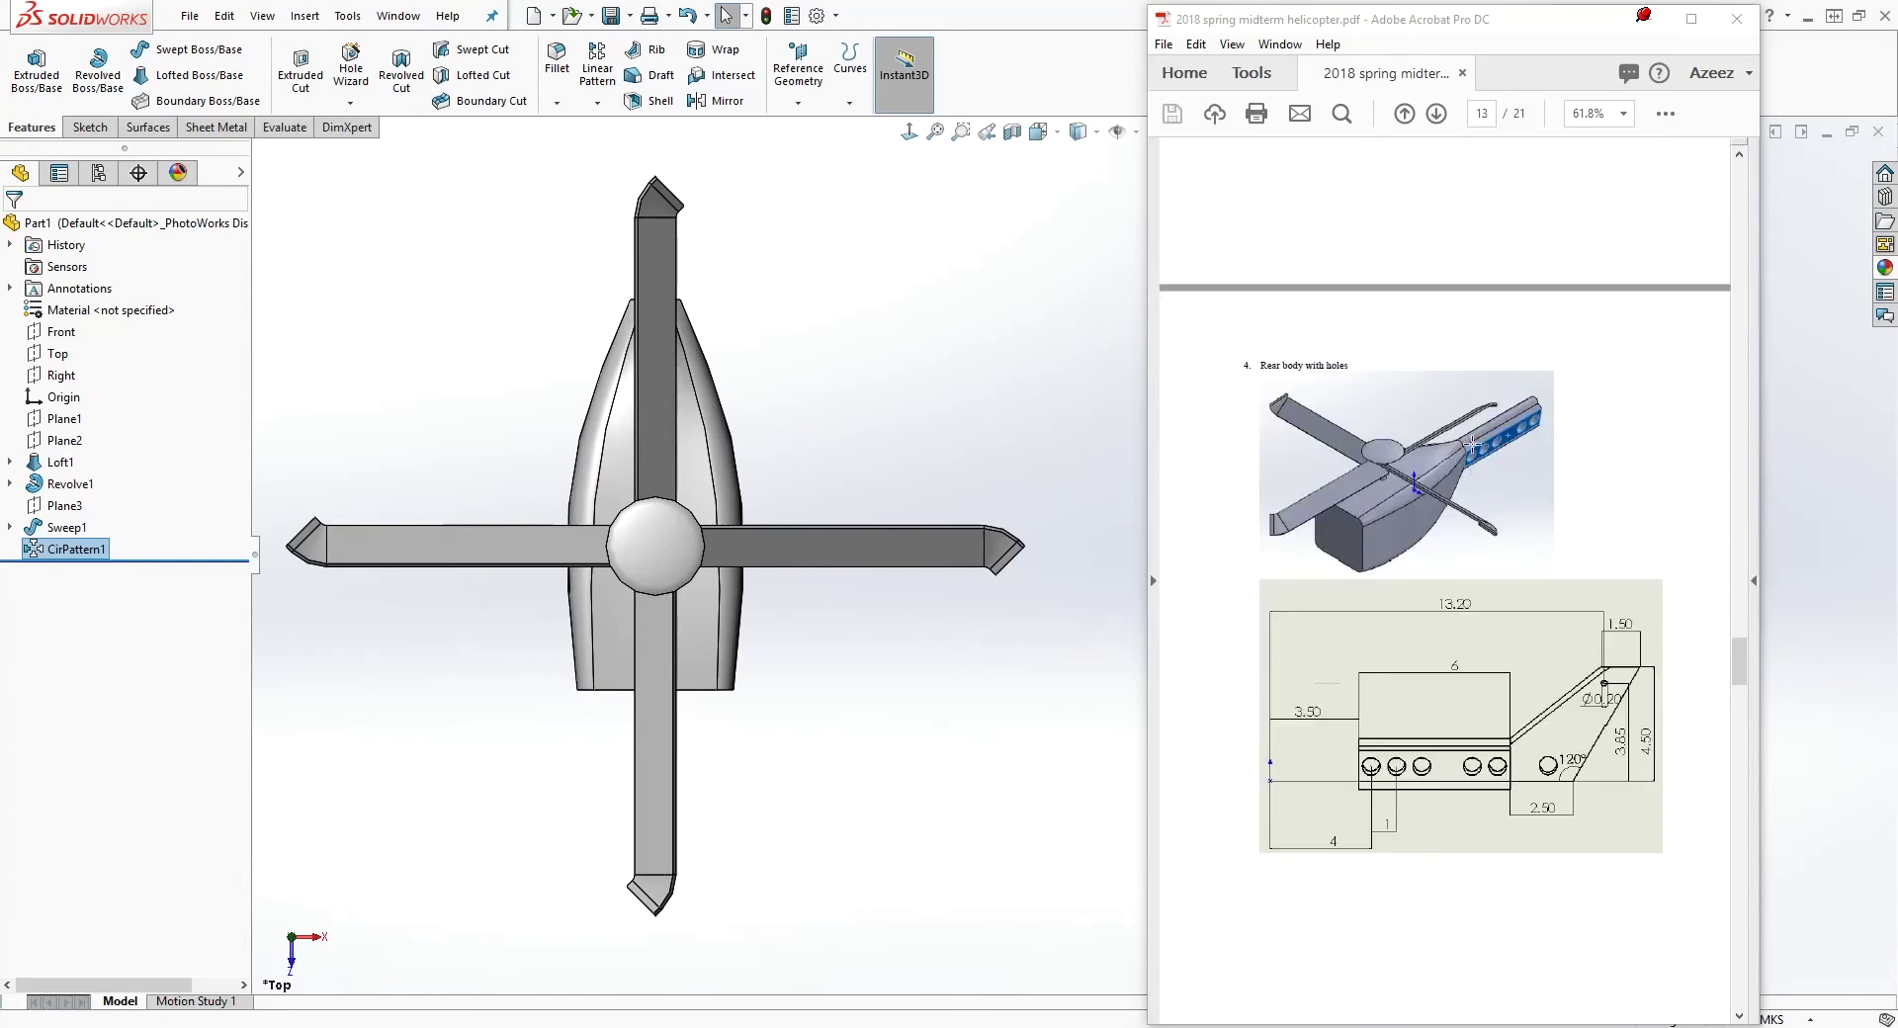
# Start a sketch on the small rear end face of the lofted body and convert the face's outline into sketch entities
pyautogui.moveTo(773, 650); pyautogui.dragTo(661, 358, button='middle')
pyautogui.moveTo(964, 704); pyautogui.dragTo(655, 568, button='middle')
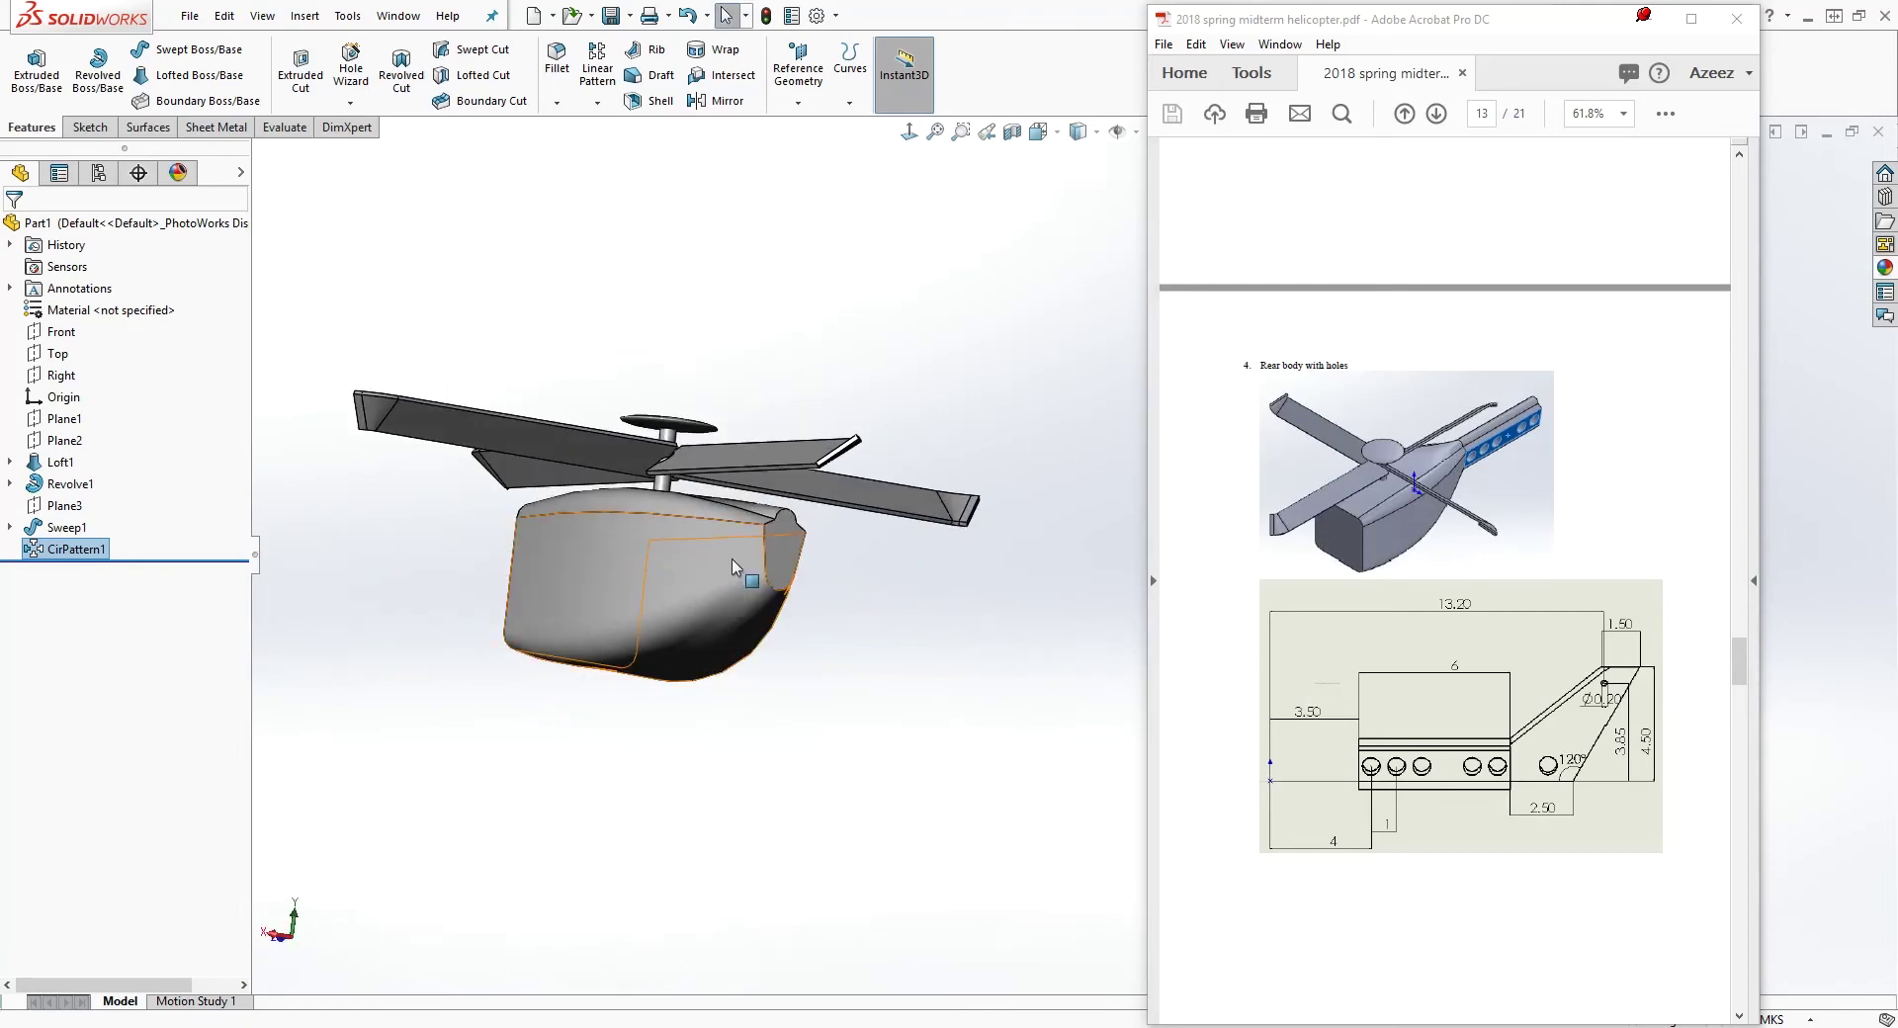
pyautogui.click(786, 534)
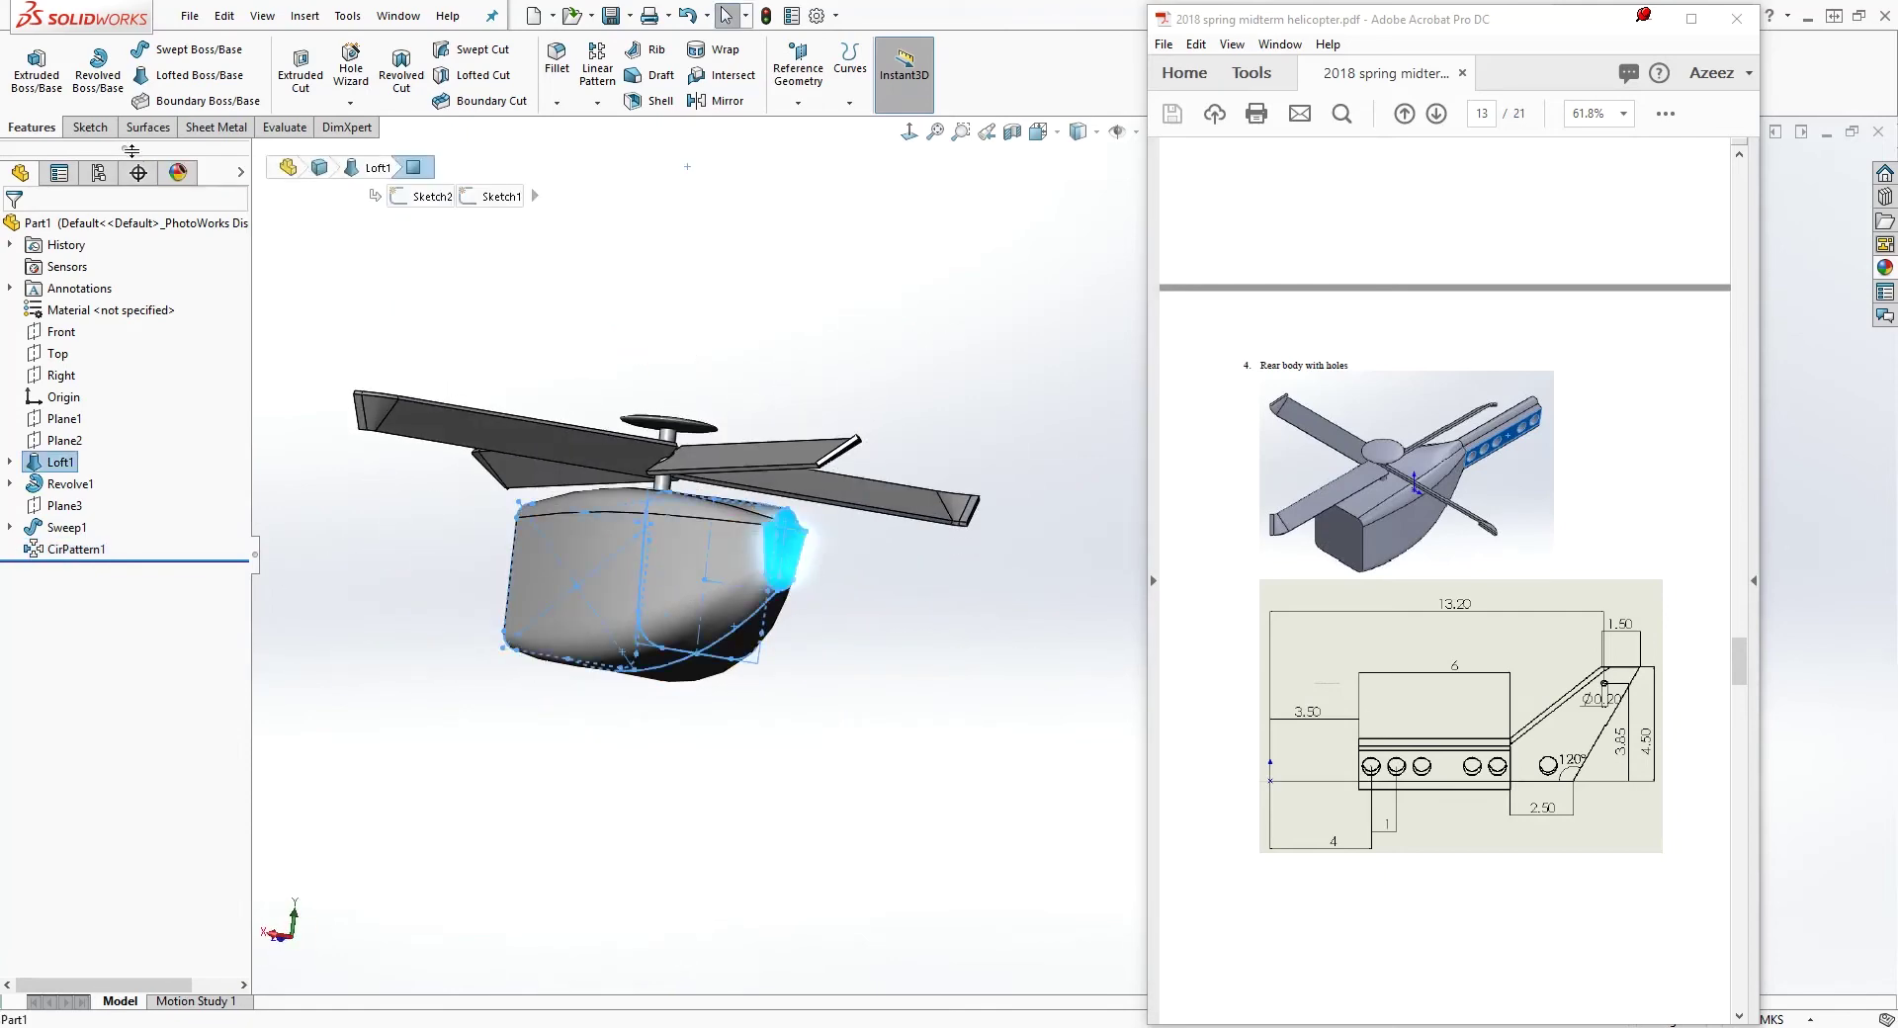
pyautogui.click(90, 129)
pyautogui.click(28, 67)
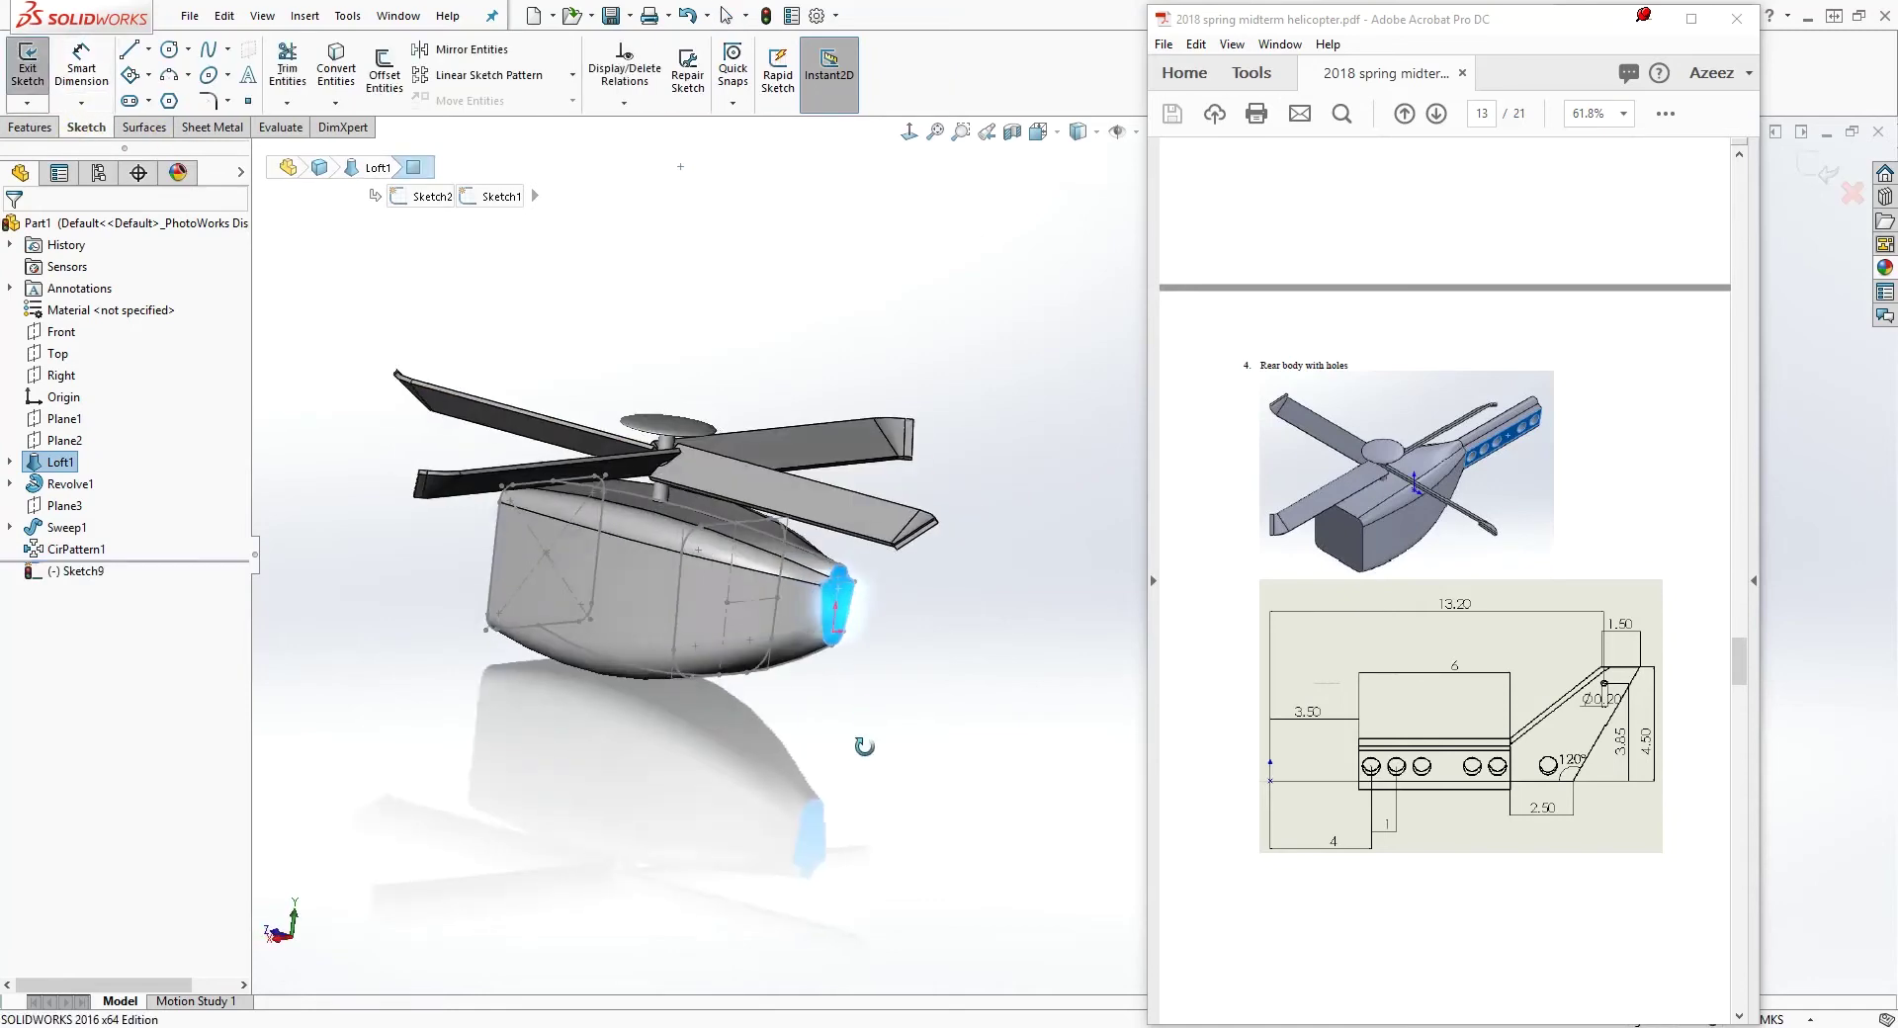
pyautogui.scroll(-5, 861, 632)
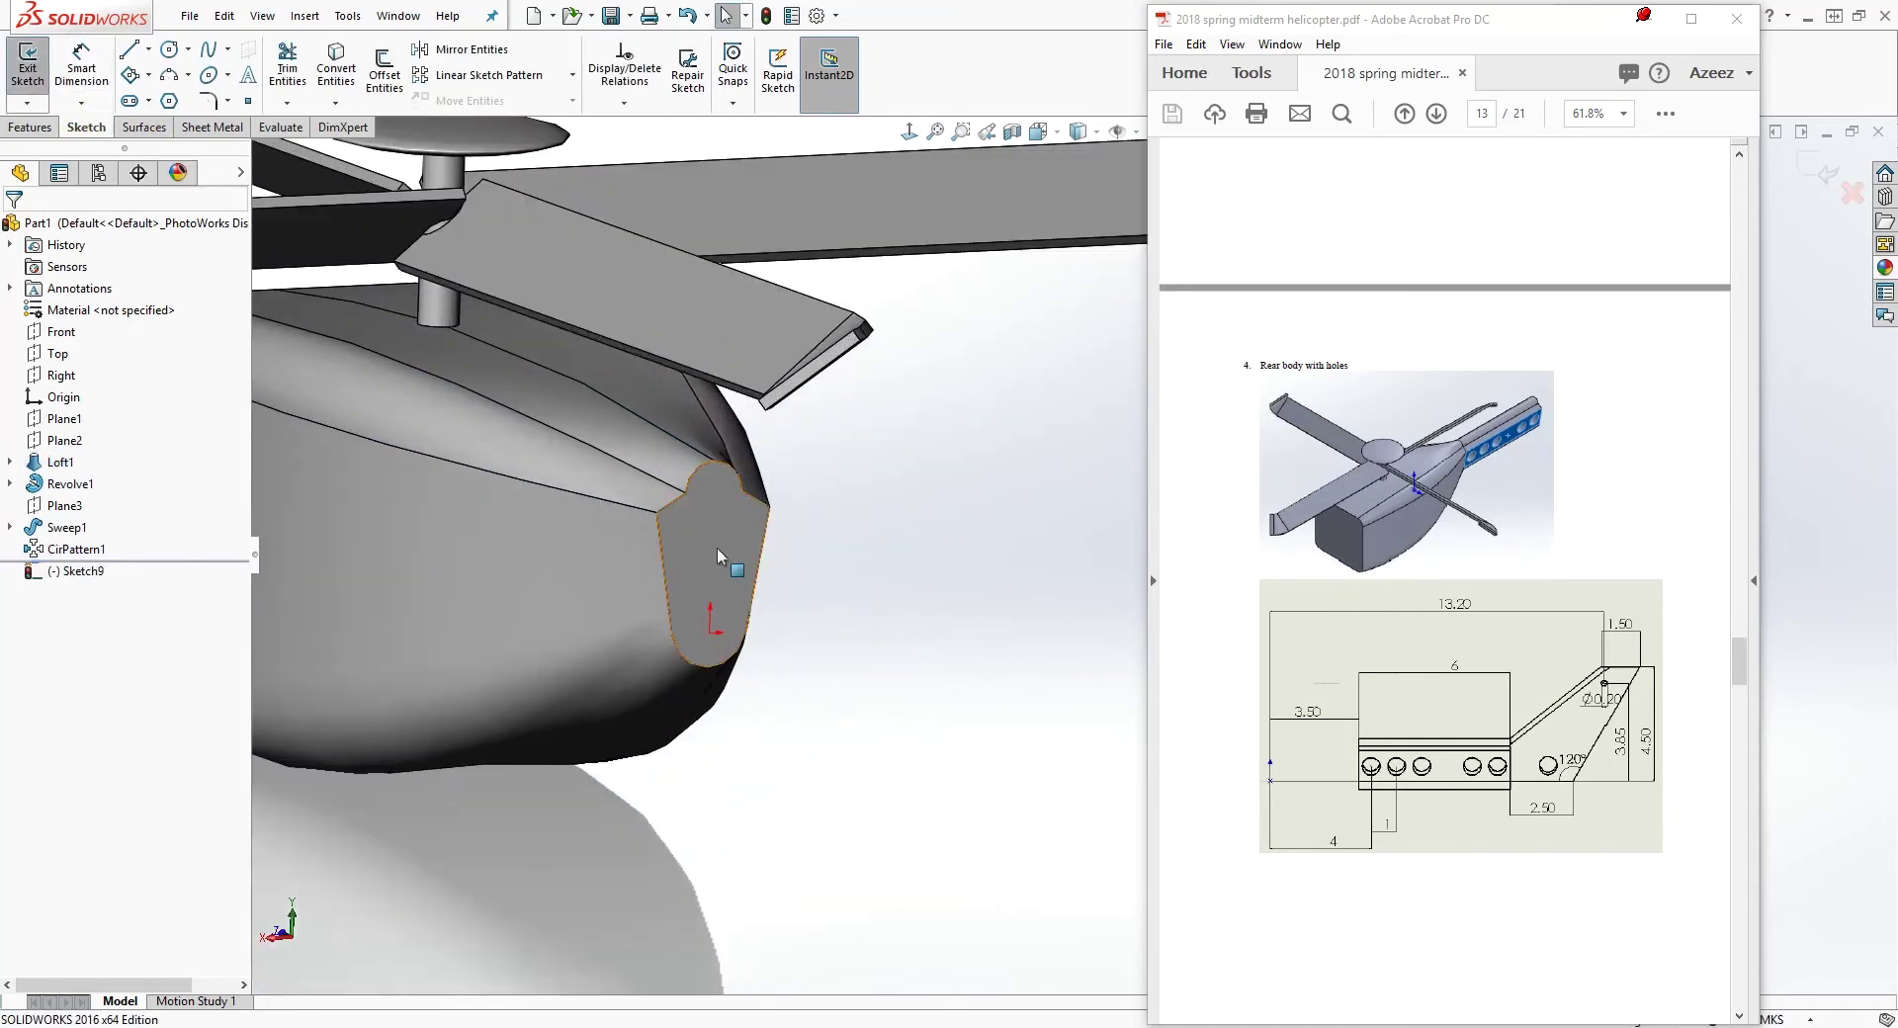
pyautogui.click(719, 529)
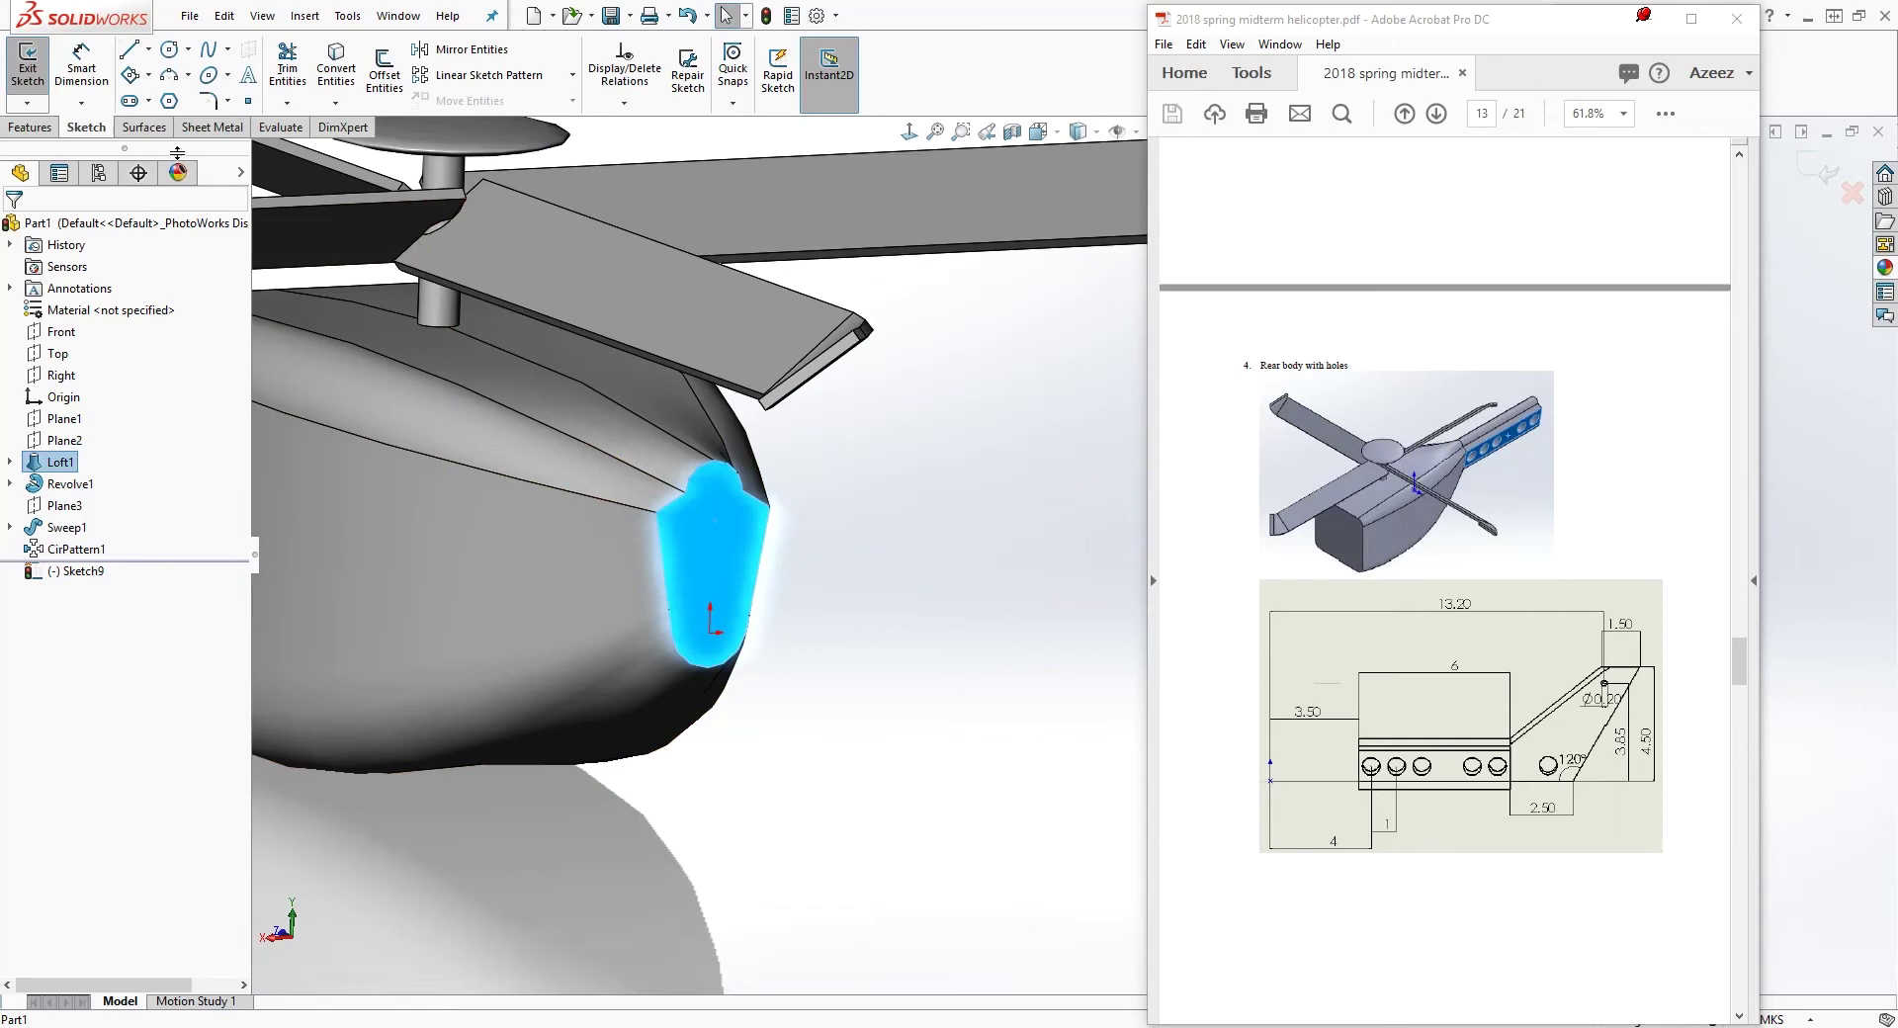
pyautogui.click(323, 87)
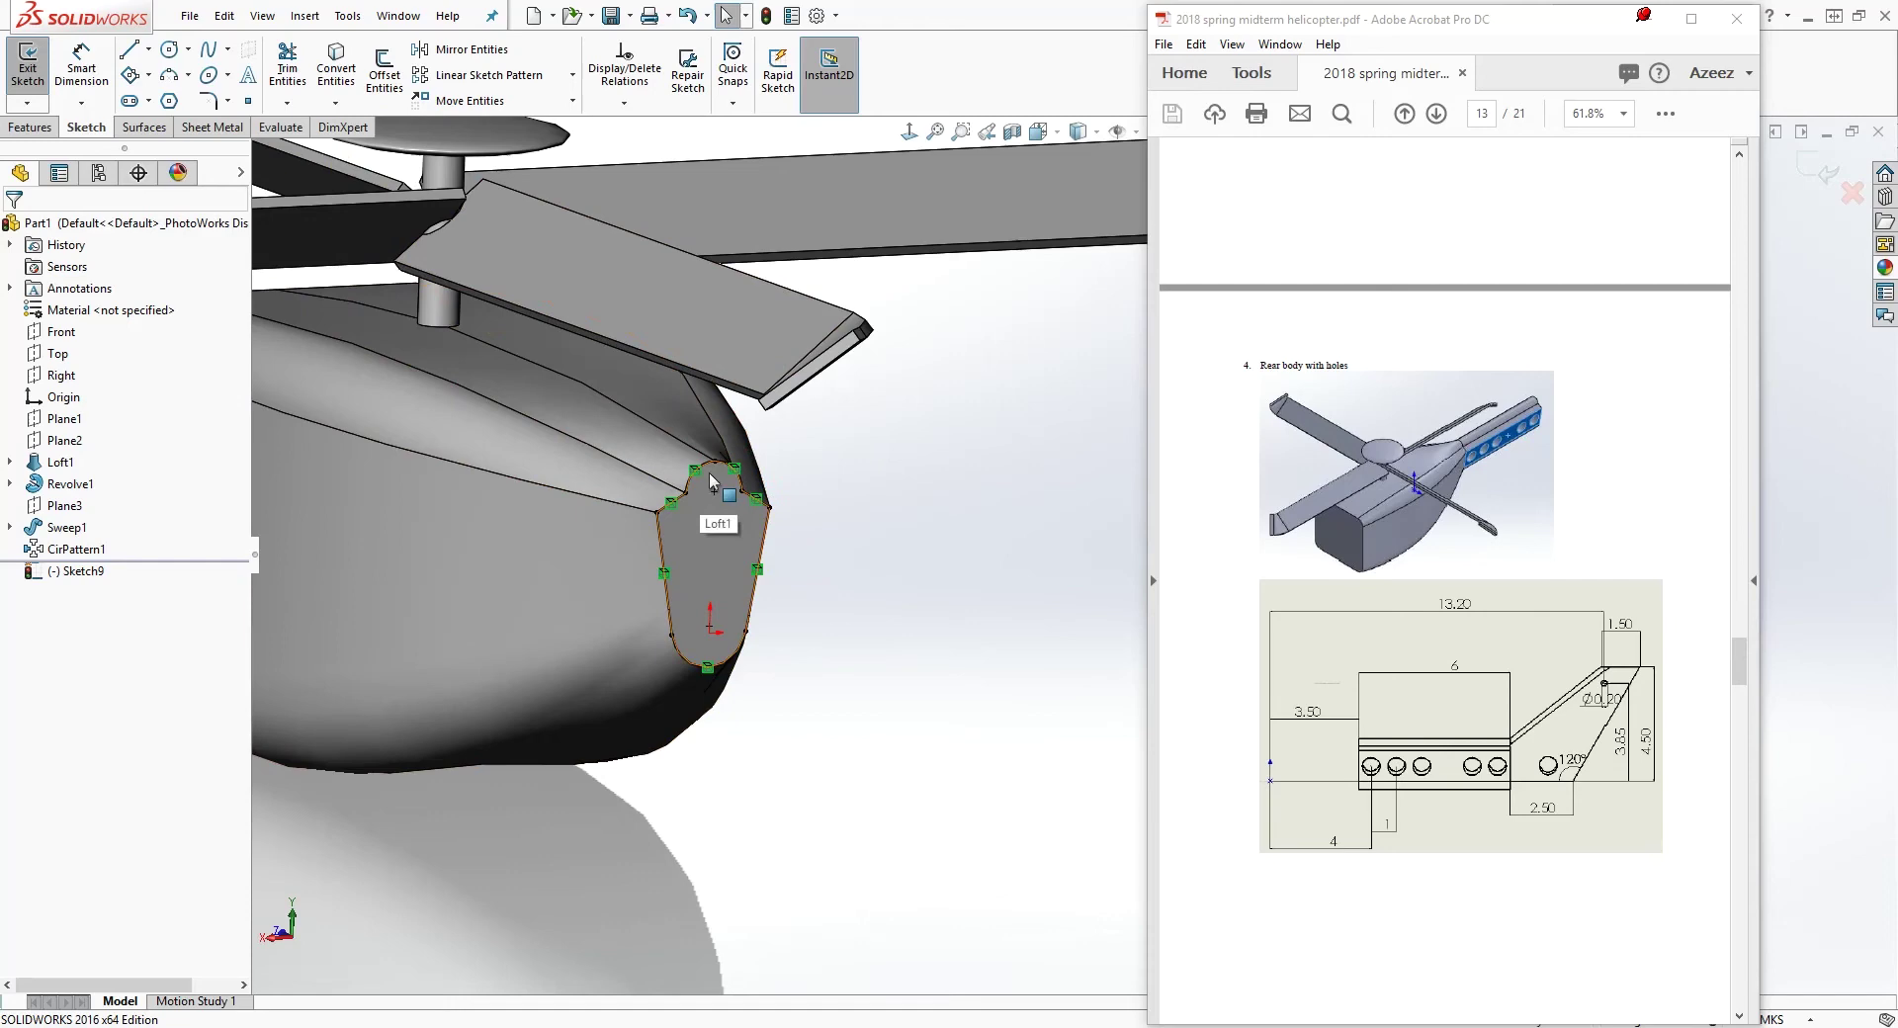
# Extrude the converted rear outline as a blind boss 6 m rearward, merged with the body
pyautogui.moveTo(809, 579)
pyautogui.mouseDown(button='middle')
pyautogui.moveTo(869, 543)
pyautogui.moveTo(690, 626)
pyautogui.mouseUp(button='middle')
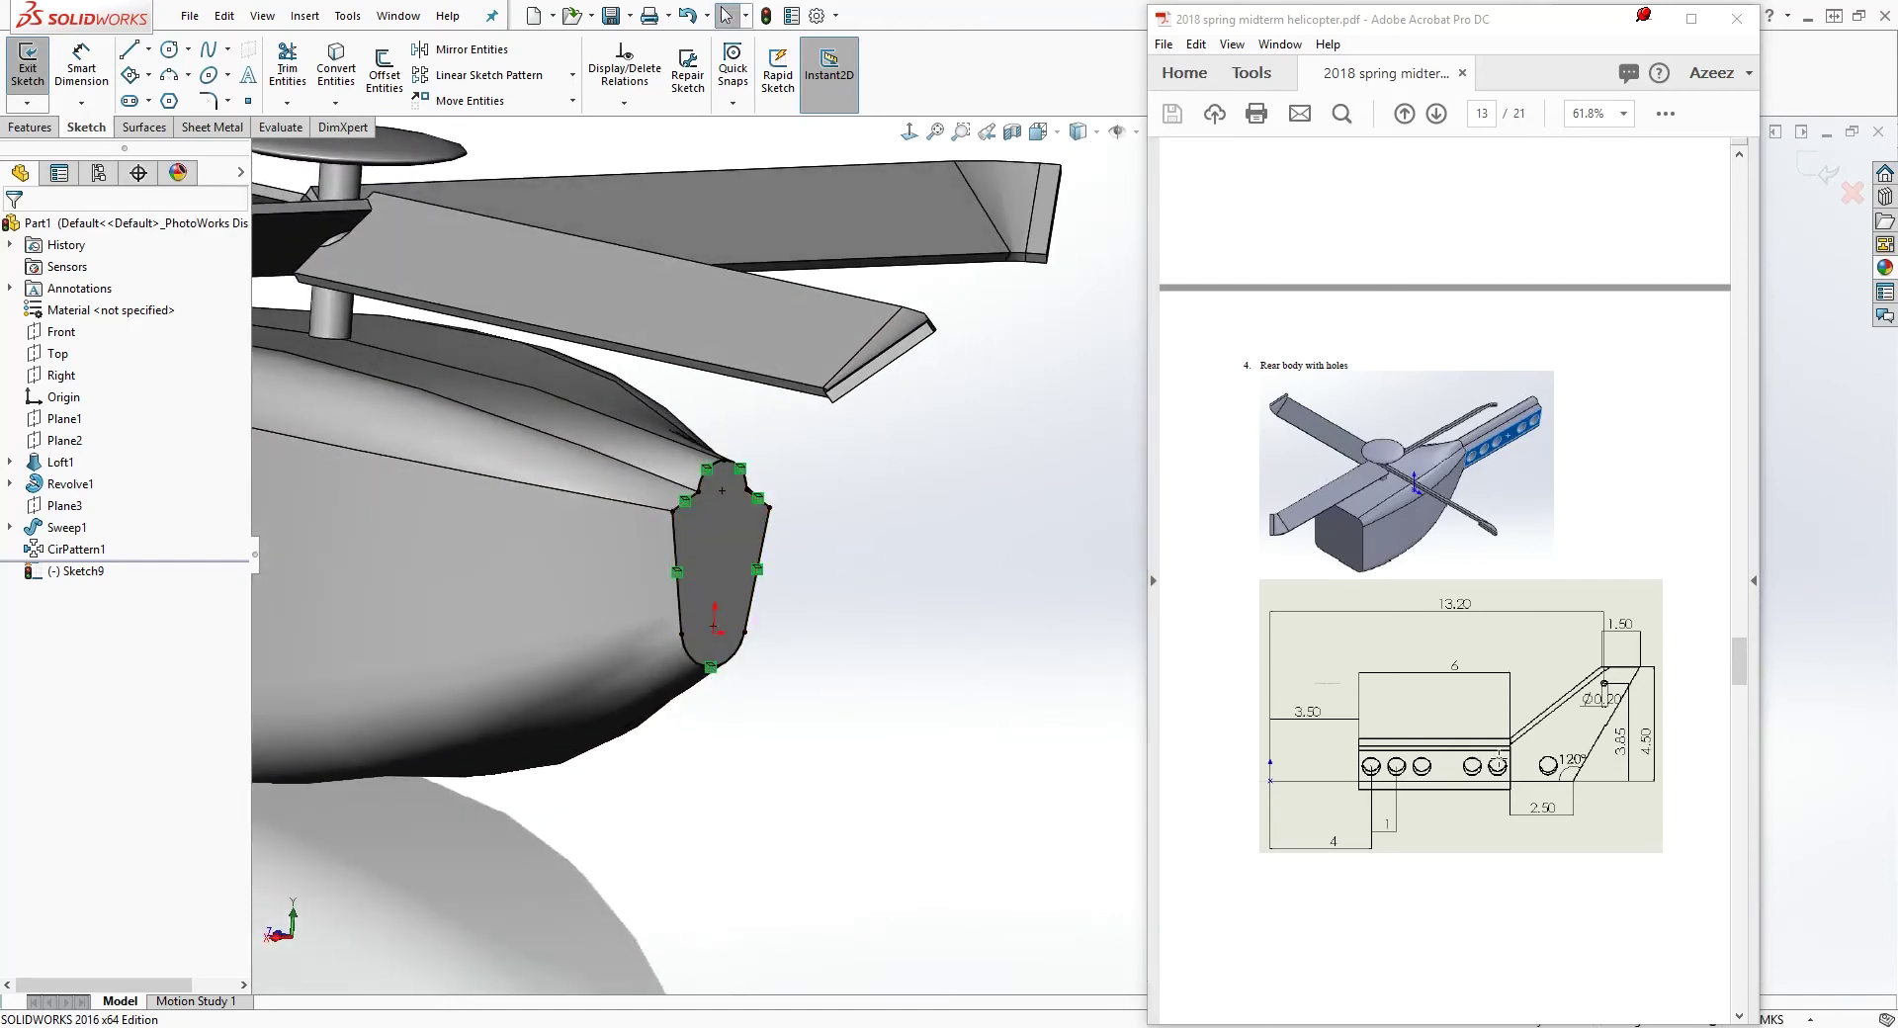
pyautogui.click(30, 127)
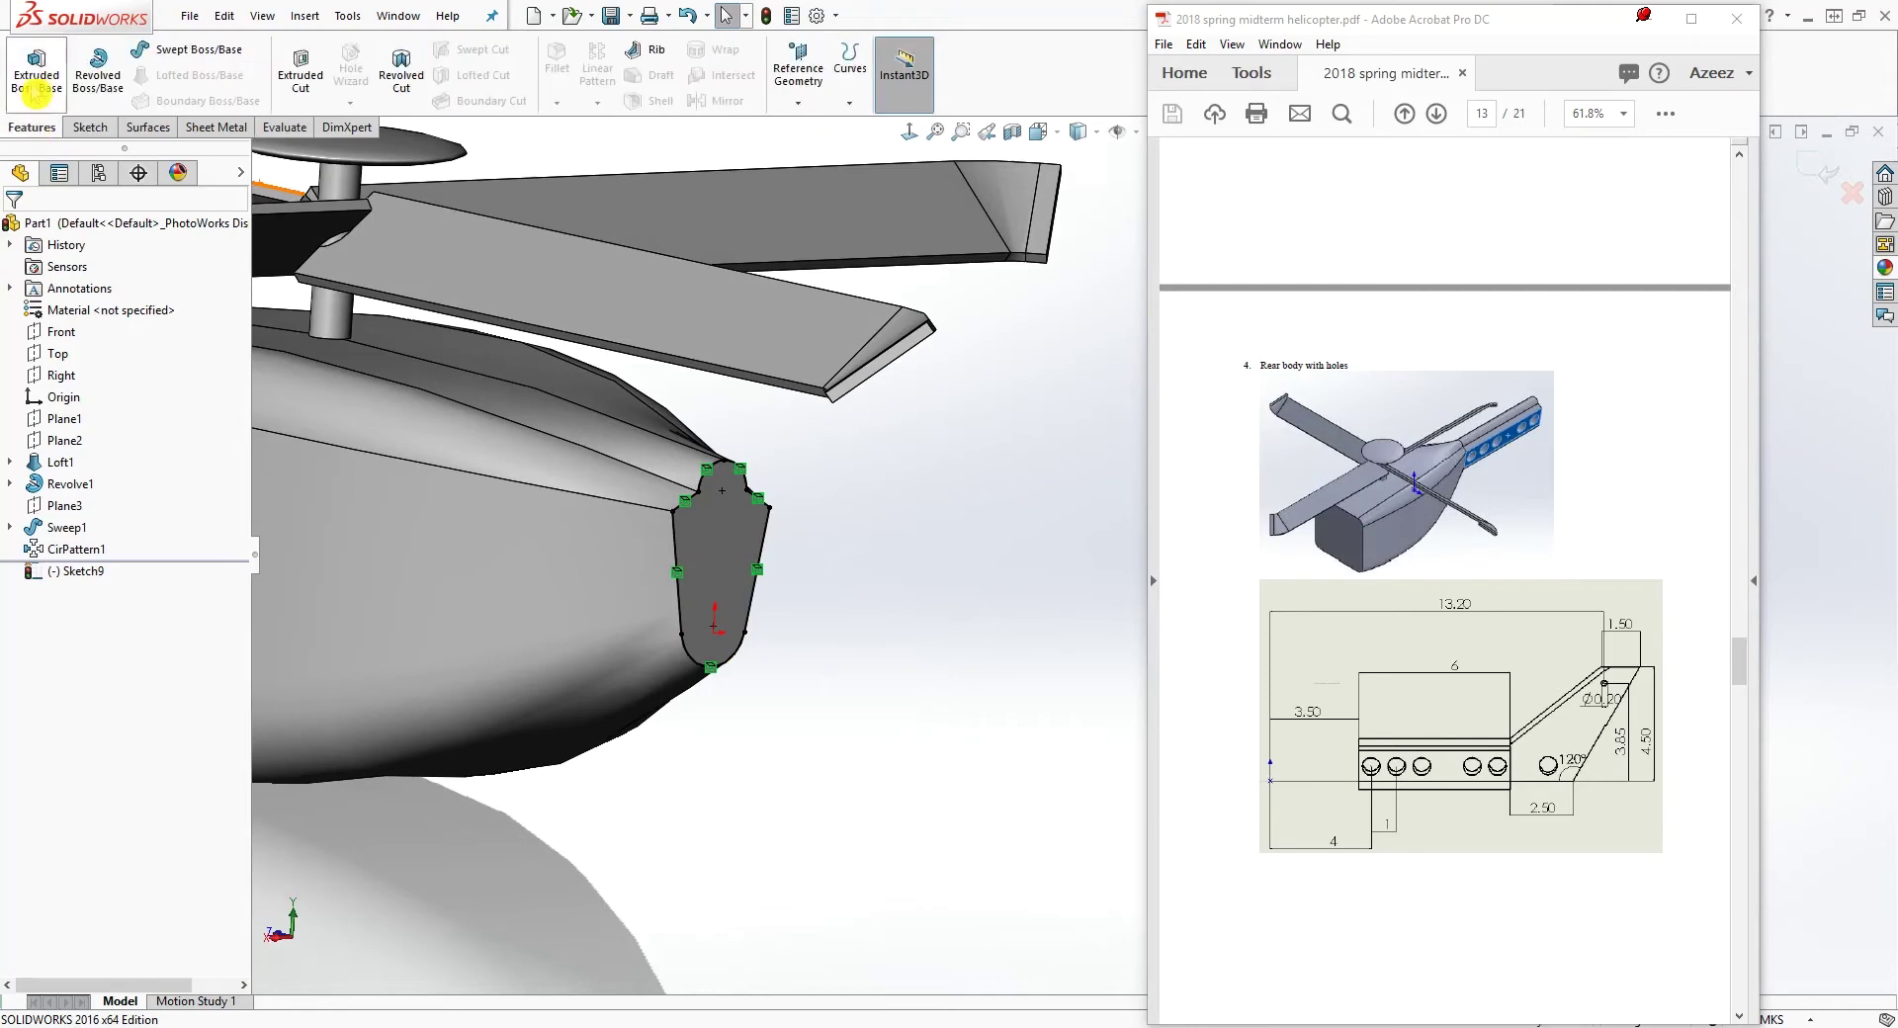
pyautogui.click(37, 70)
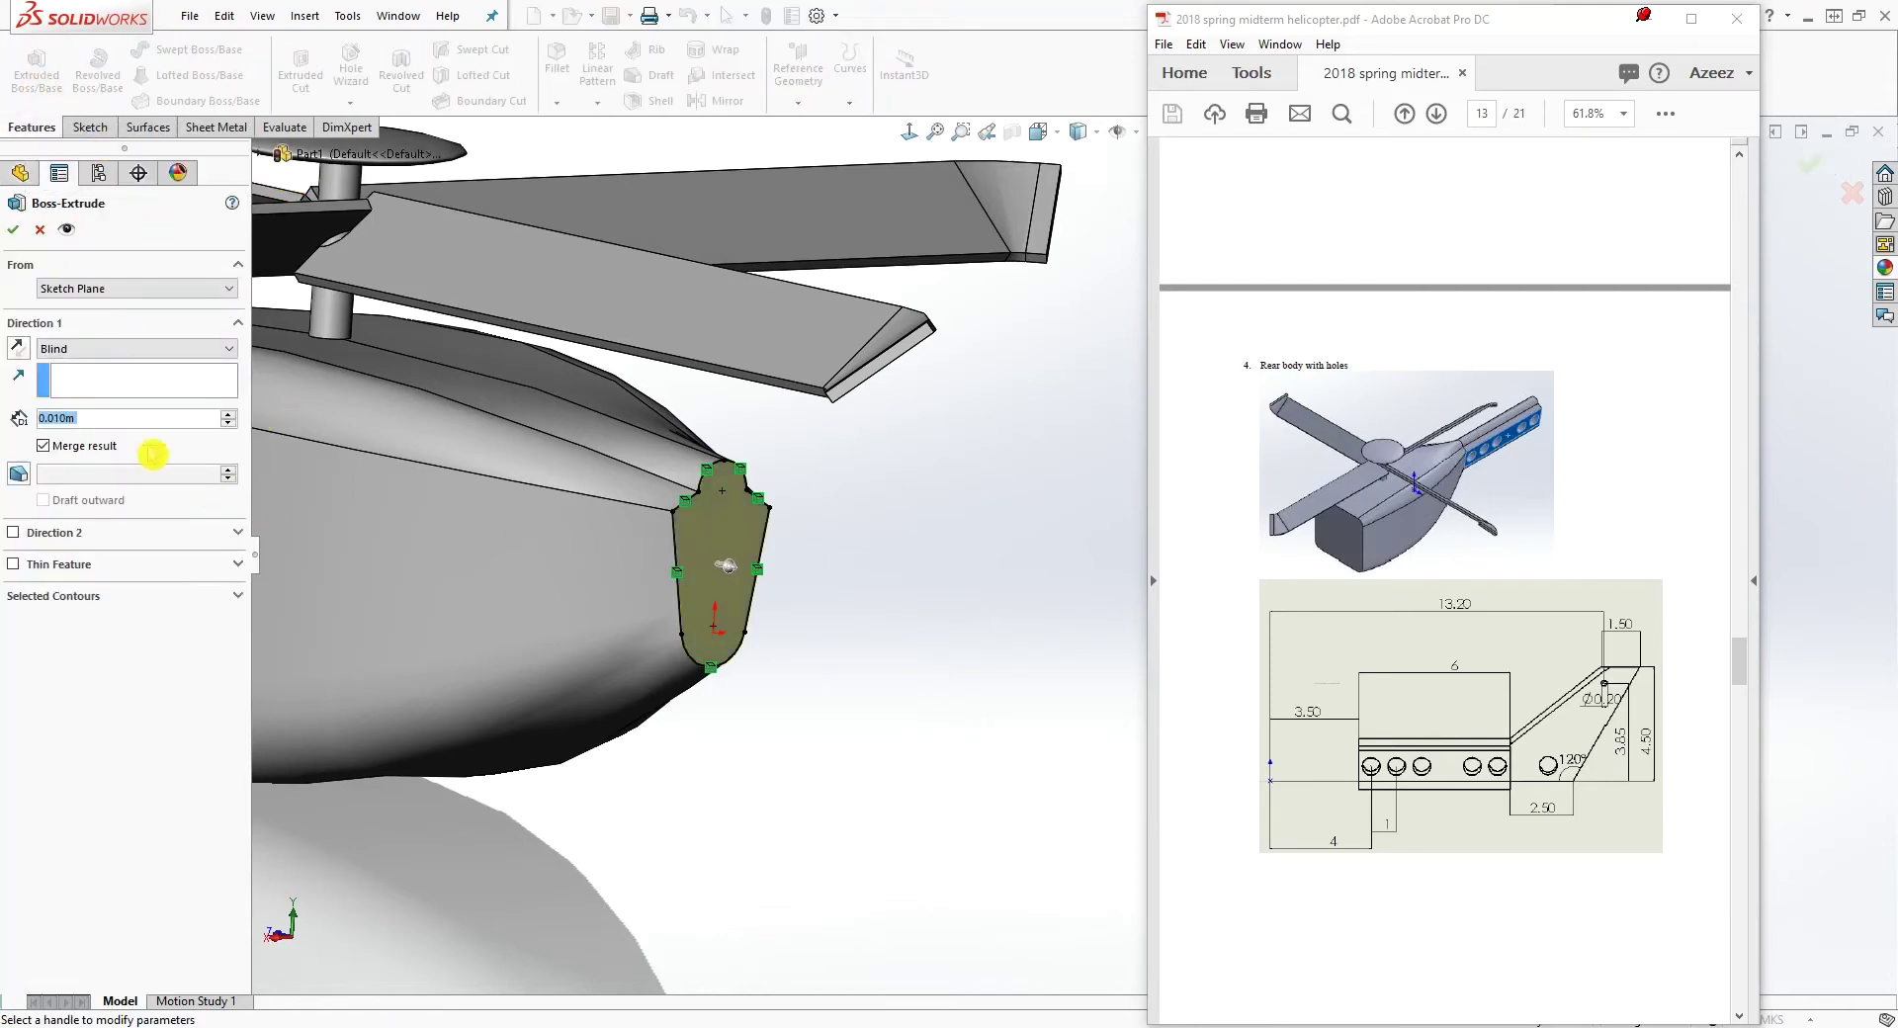
pyautogui.write('6')
pyautogui.press('Return')
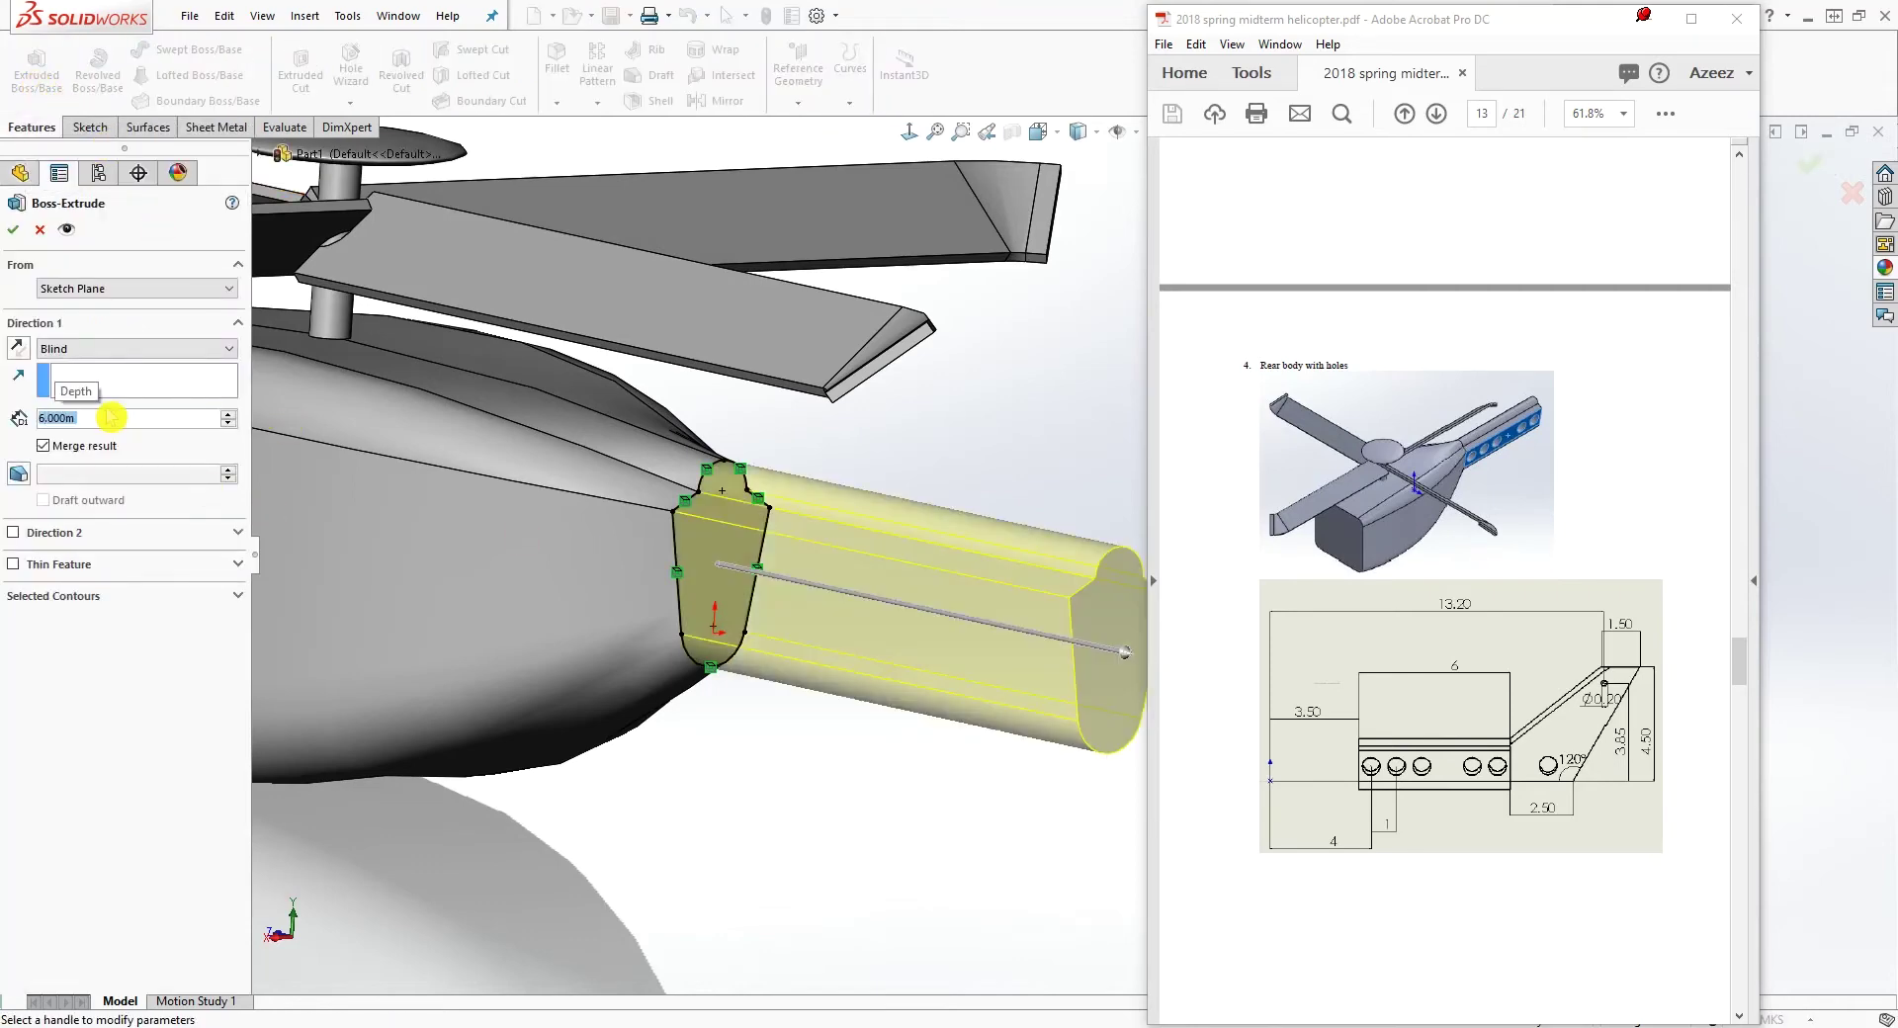
pyautogui.moveTo(910, 771); pyautogui.dragTo(1038, 678, button='middle')
pyautogui.scroll(6, 1052, 714)
pyautogui.scroll(-4, 1100, 702)
pyautogui.moveTo(1061, 405); pyautogui.dragTo(435, 468, button='middle')
pyautogui.click(15, 234)
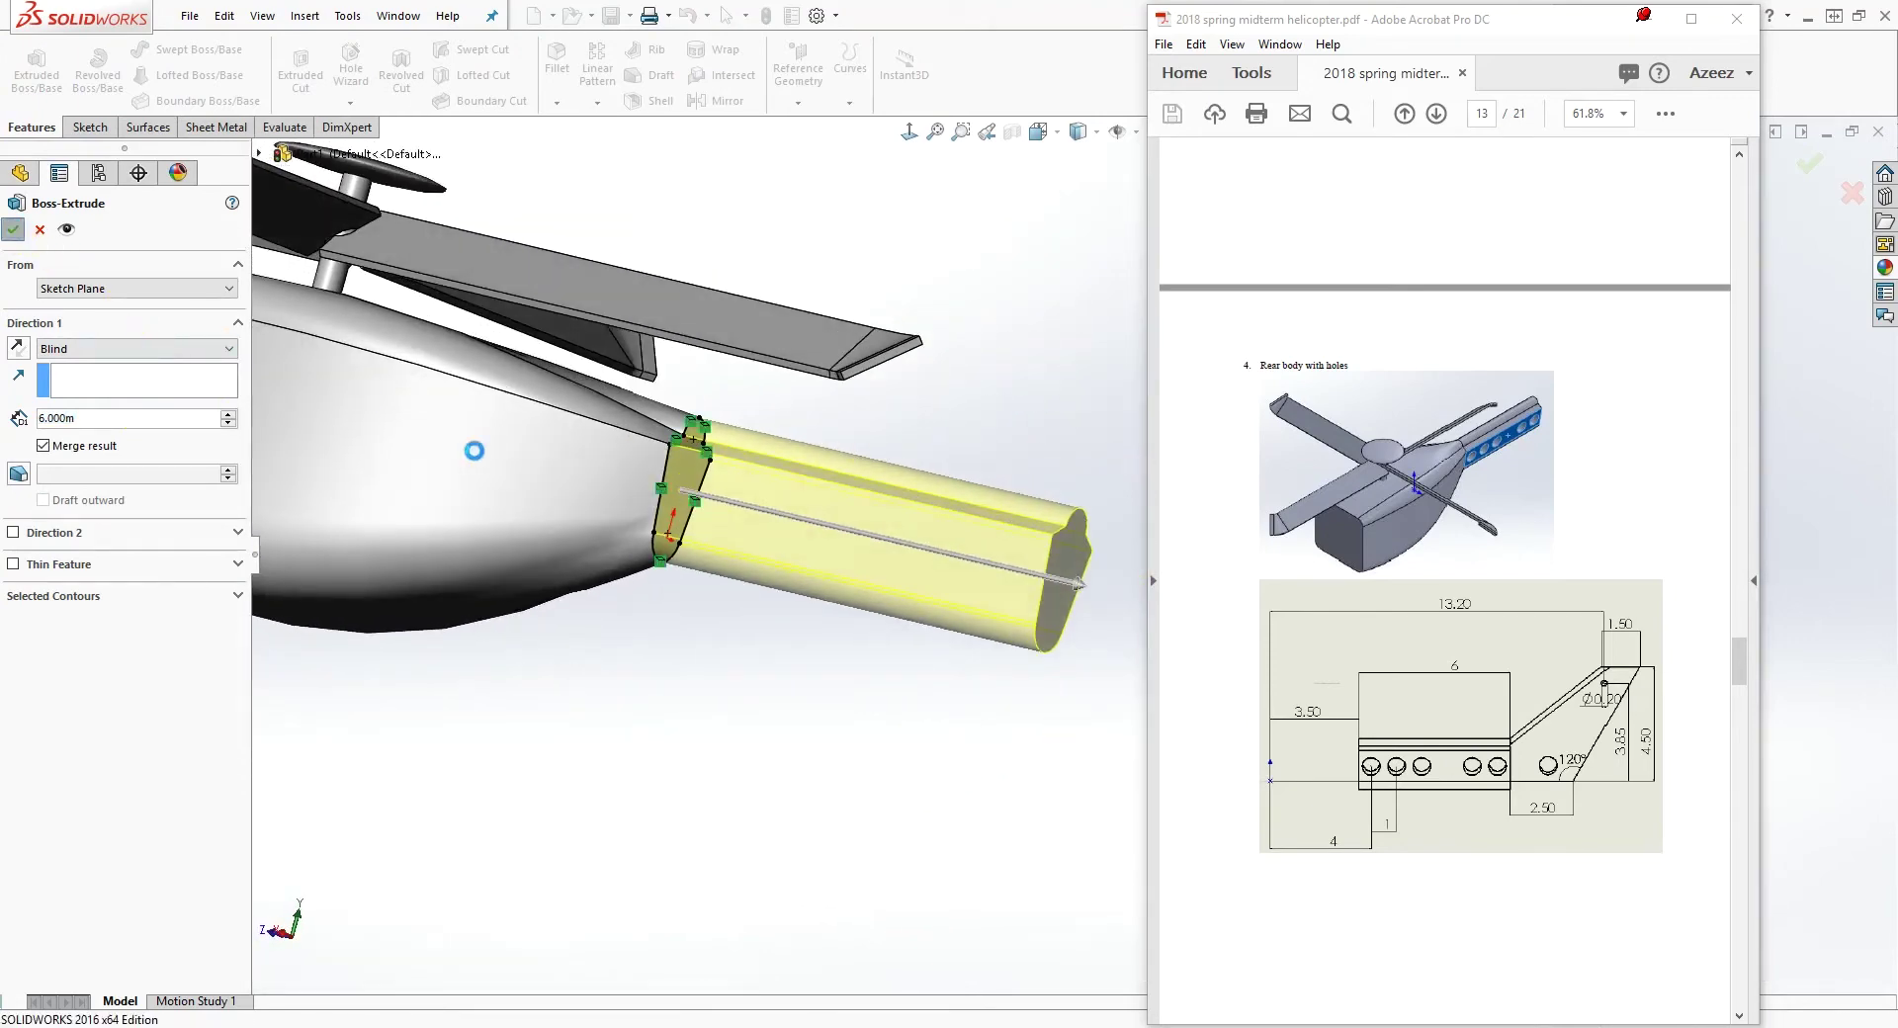
# Start a new sketch on the Right plane for a profile at the rear end of the extruded tail boom
pyautogui.moveTo(813, 566); pyautogui.dragTo(888, 665, button='middle')
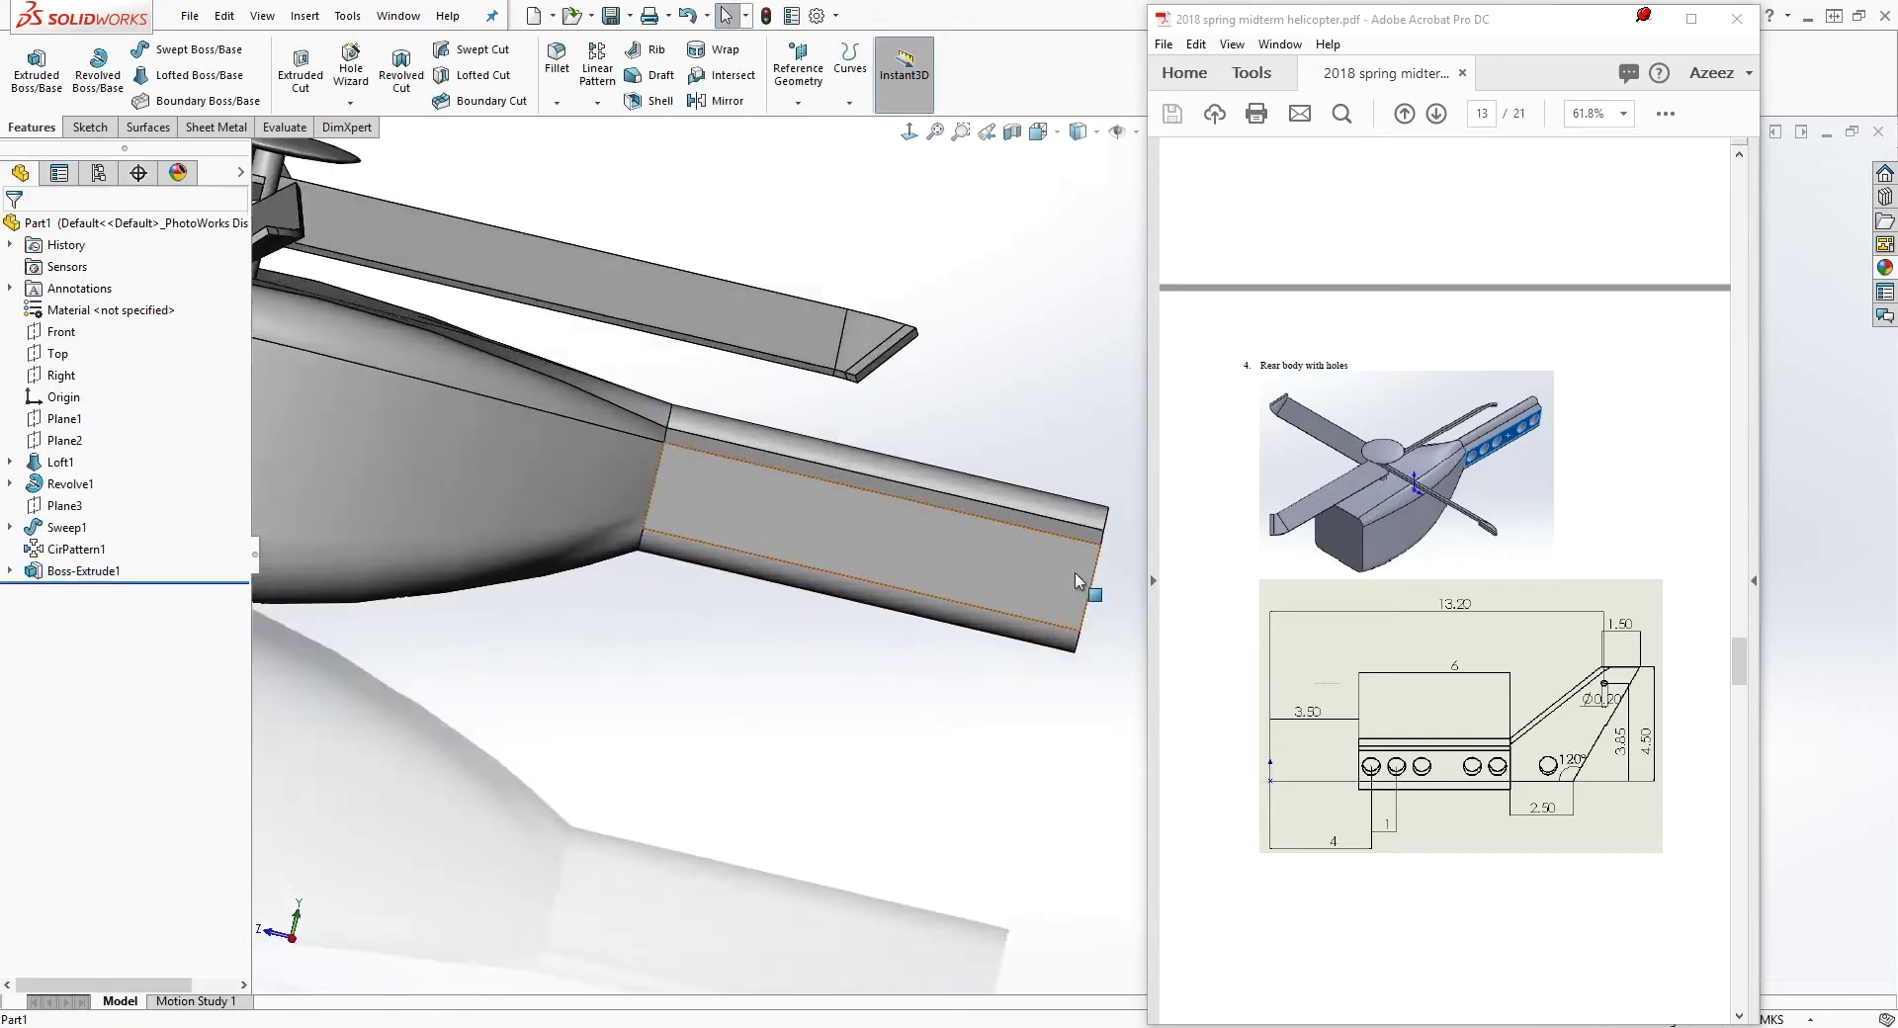
pyautogui.scroll(5, 1064, 555)
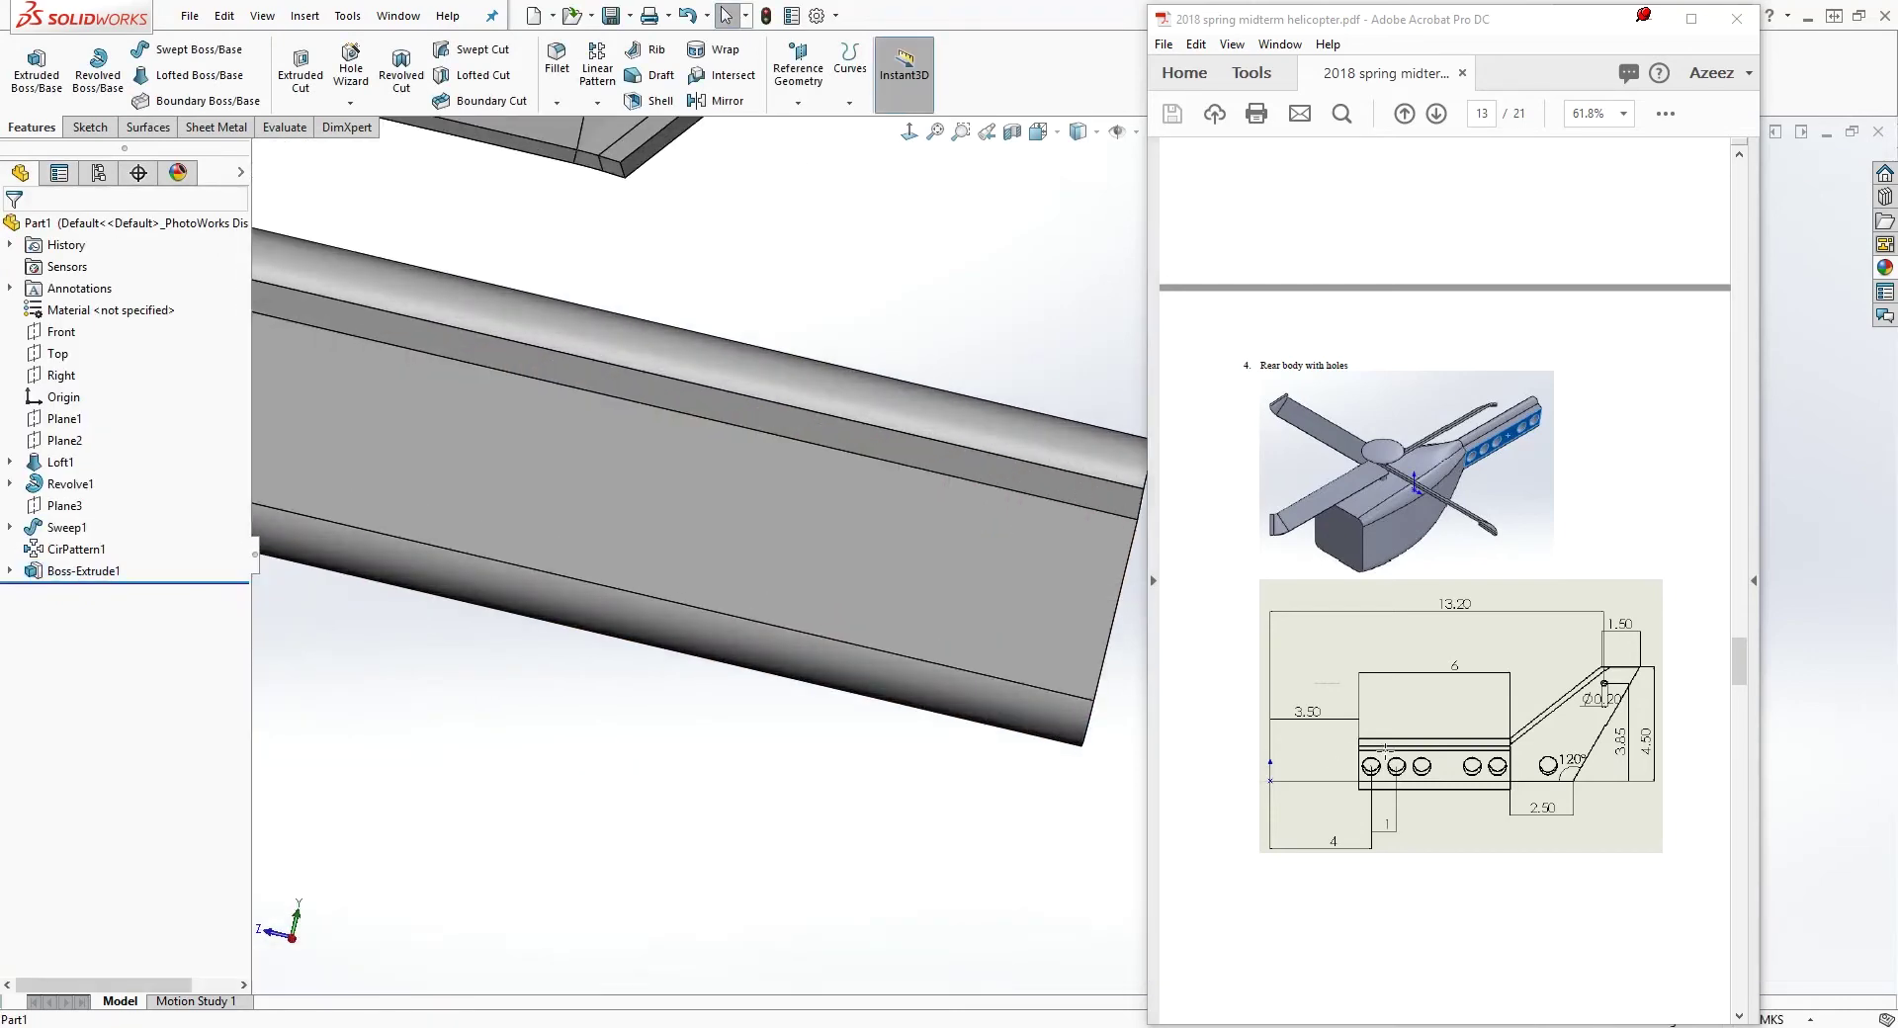
pyautogui.scroll(-3, 1111, 699)
pyautogui.click(1030, 638)
pyautogui.moveTo(1030, 638); pyautogui.dragTo(929, 544, button='middle')
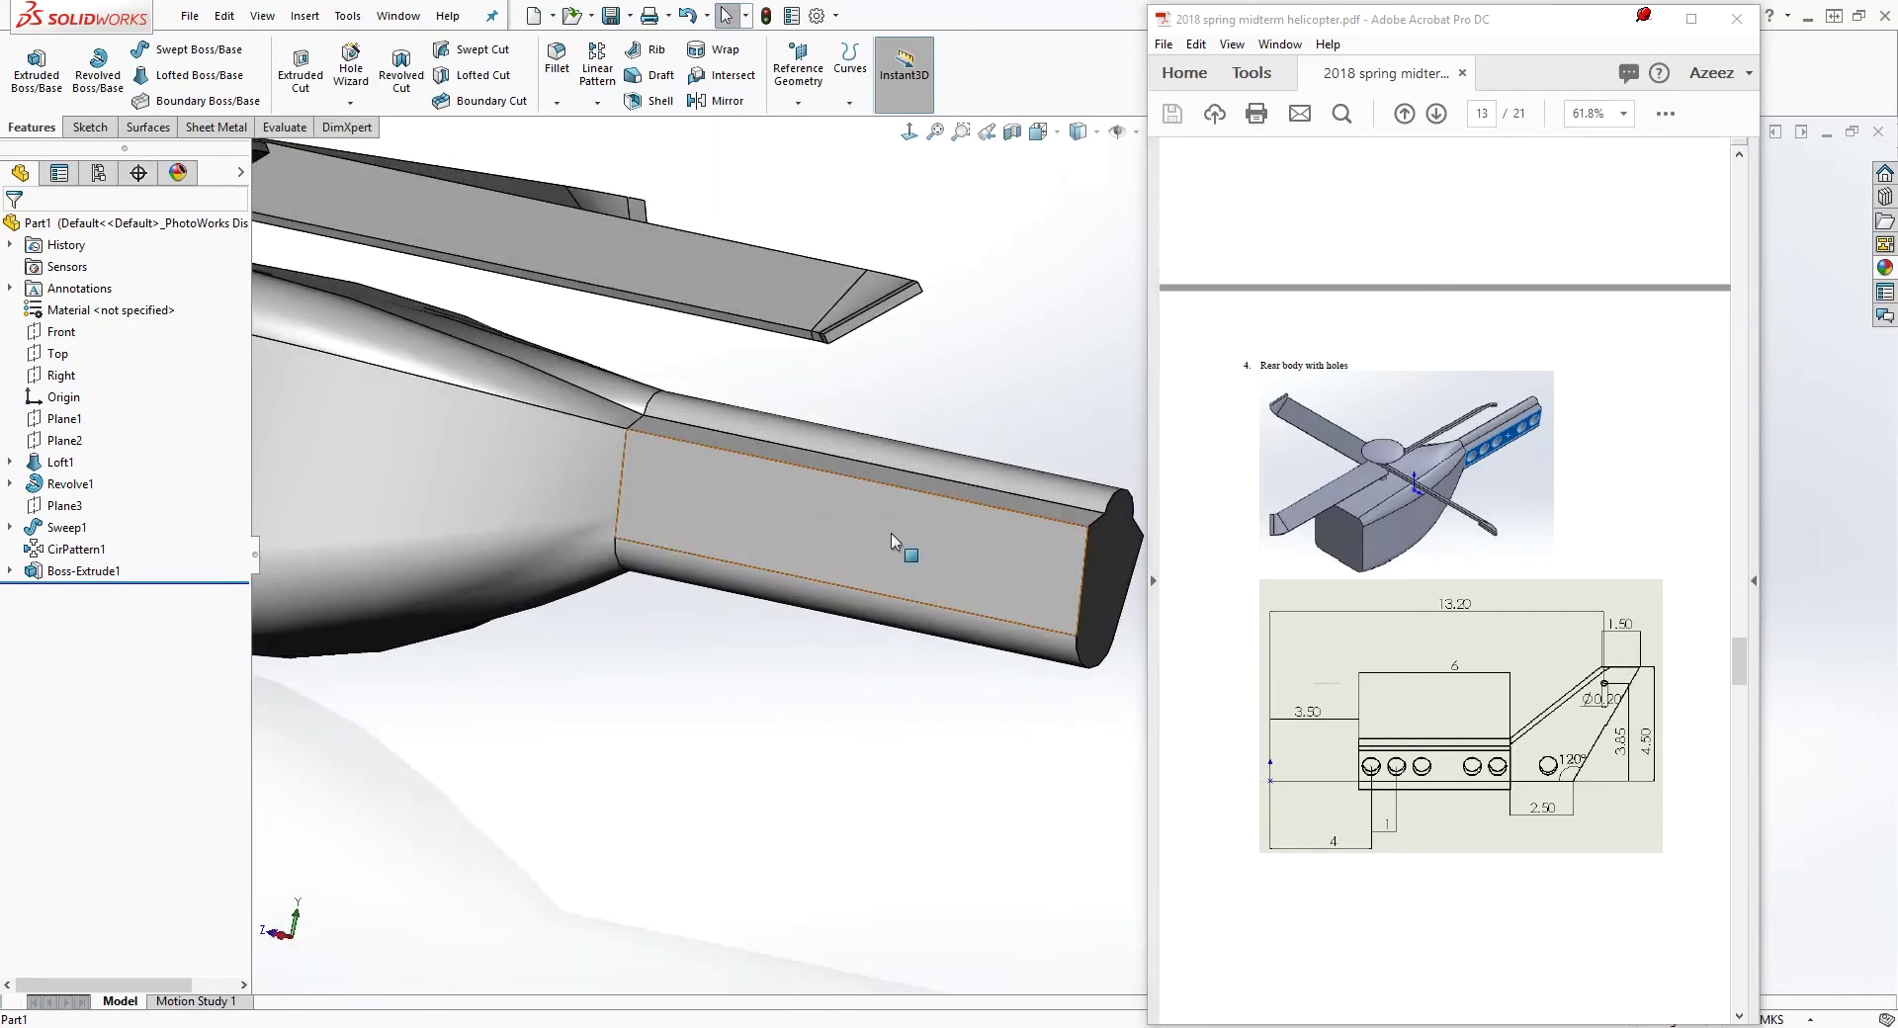
pyautogui.scroll(2, 917, 544)
pyautogui.moveTo(987, 526); pyautogui.dragTo(1087, 534, button='middle')
pyautogui.click(62, 375)
pyautogui.click(86, 126)
pyautogui.click(27, 67)
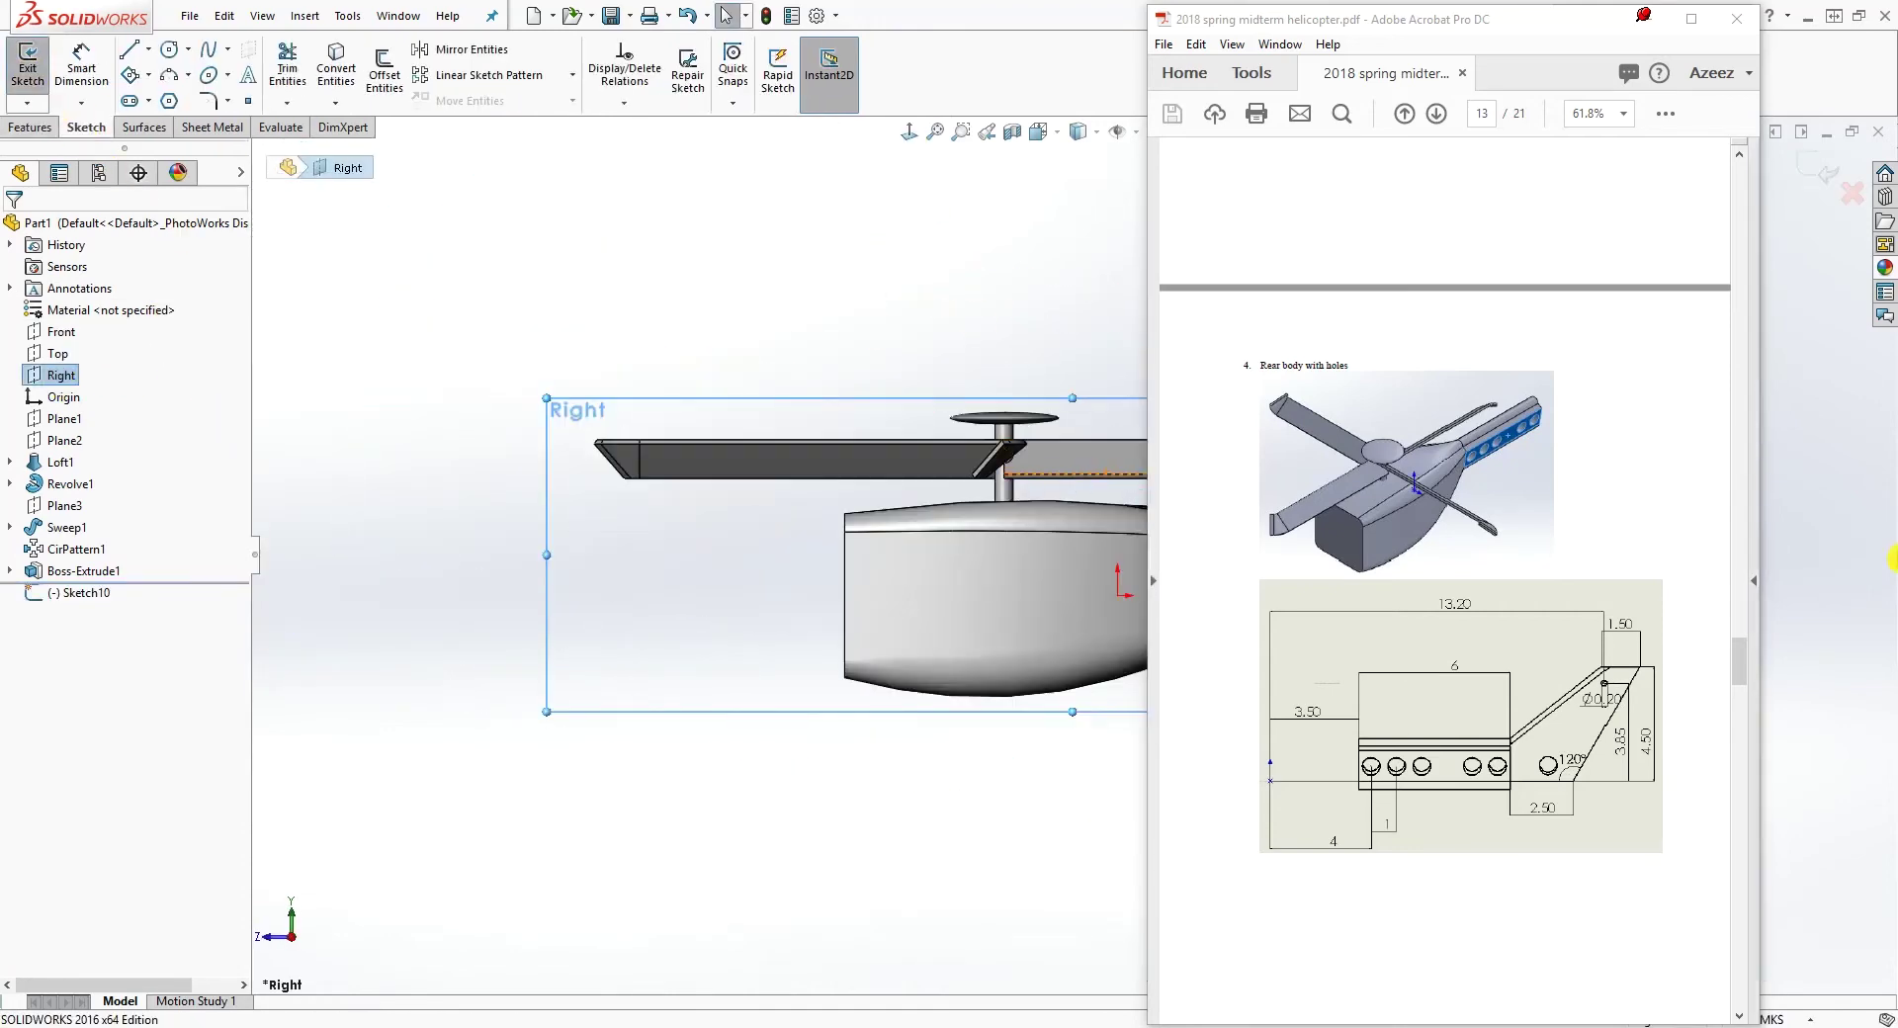
pyautogui.keyDown('ctrl'); pyautogui.moveTo(878, 851); pyautogui.dragTo(330, 834, button='middle'); pyautogui.keyUp('ctrl')
pyautogui.keyDown('ctrl'); pyautogui.moveTo(826, 800); pyautogui.dragTo(625, 866, button='middle'); pyautogui.keyUp('ctrl')
pyautogui.scroll(-2, 775, 586)
pyautogui.scroll(-2, 872, 710)
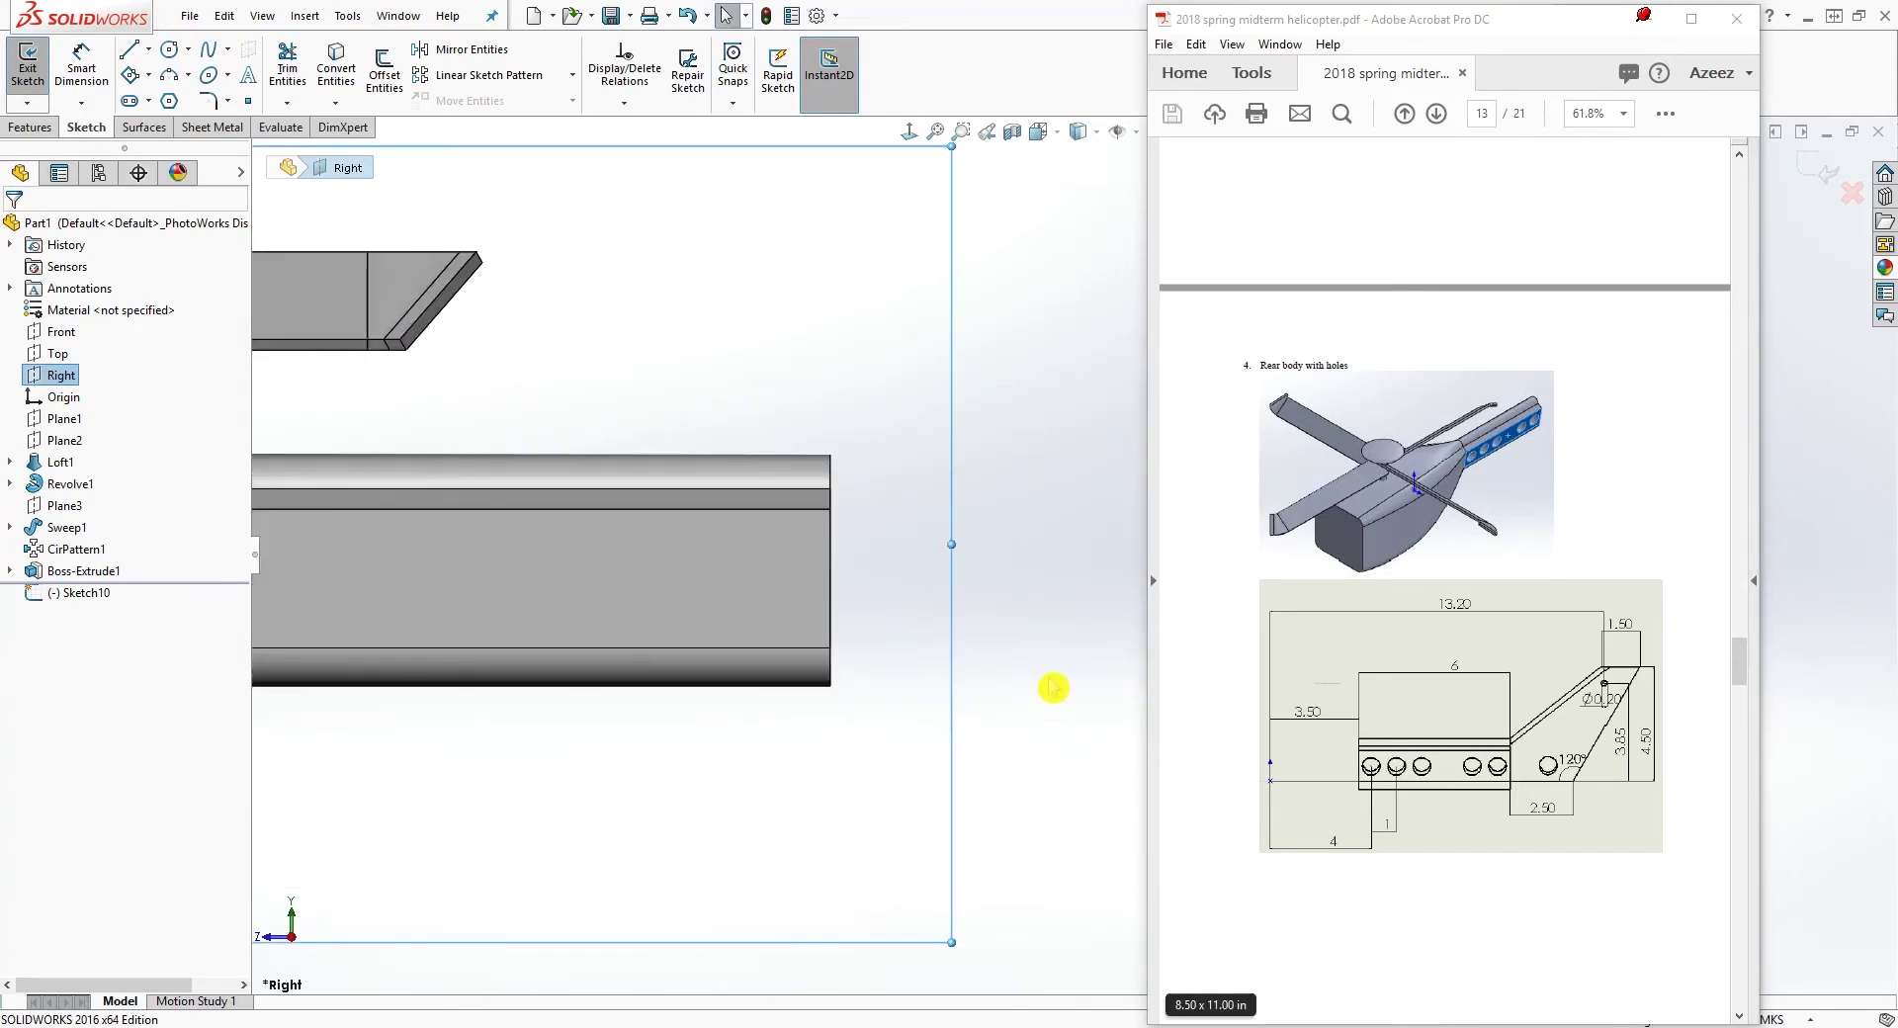
pyautogui.scroll(-1, 1038, 664)
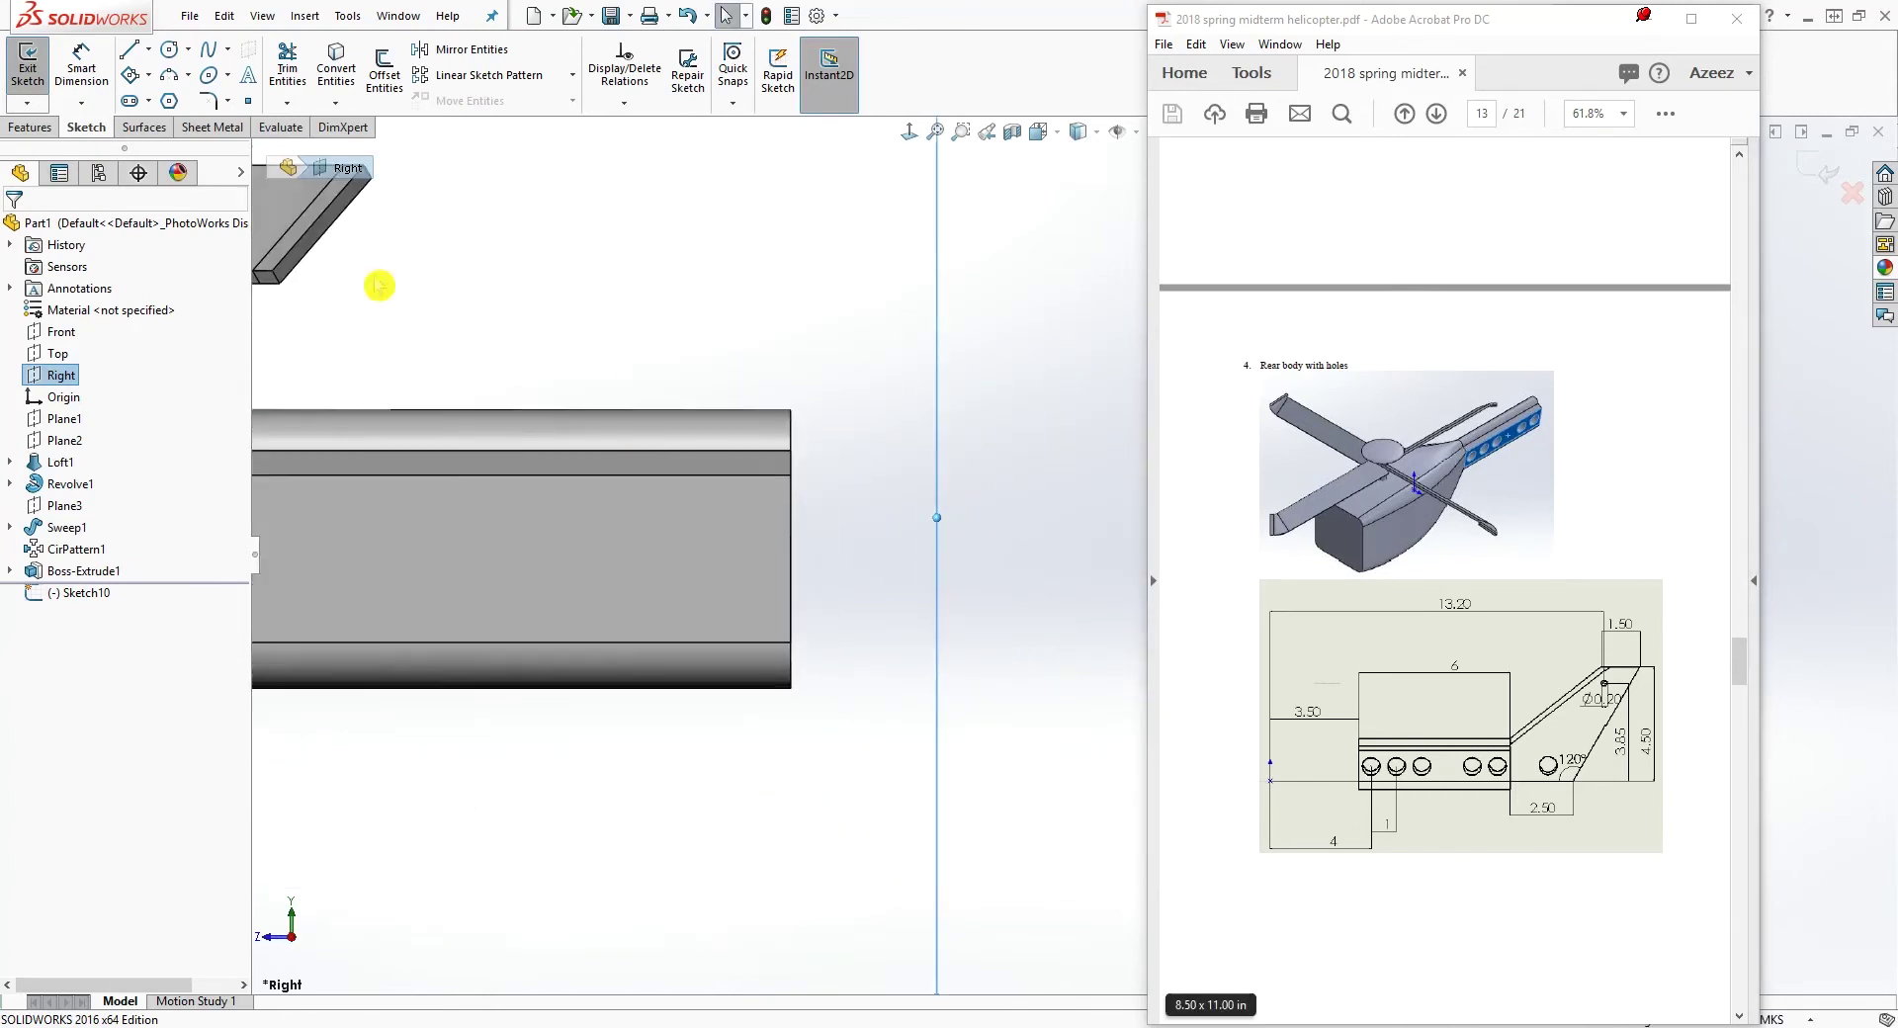
# Sketch a four-line tail fin profile from the boom's lower rear corner: horizontal base about 1.57 m, slanted rear, horizontal top, slope back toward the boom
pyautogui.click(129, 54)
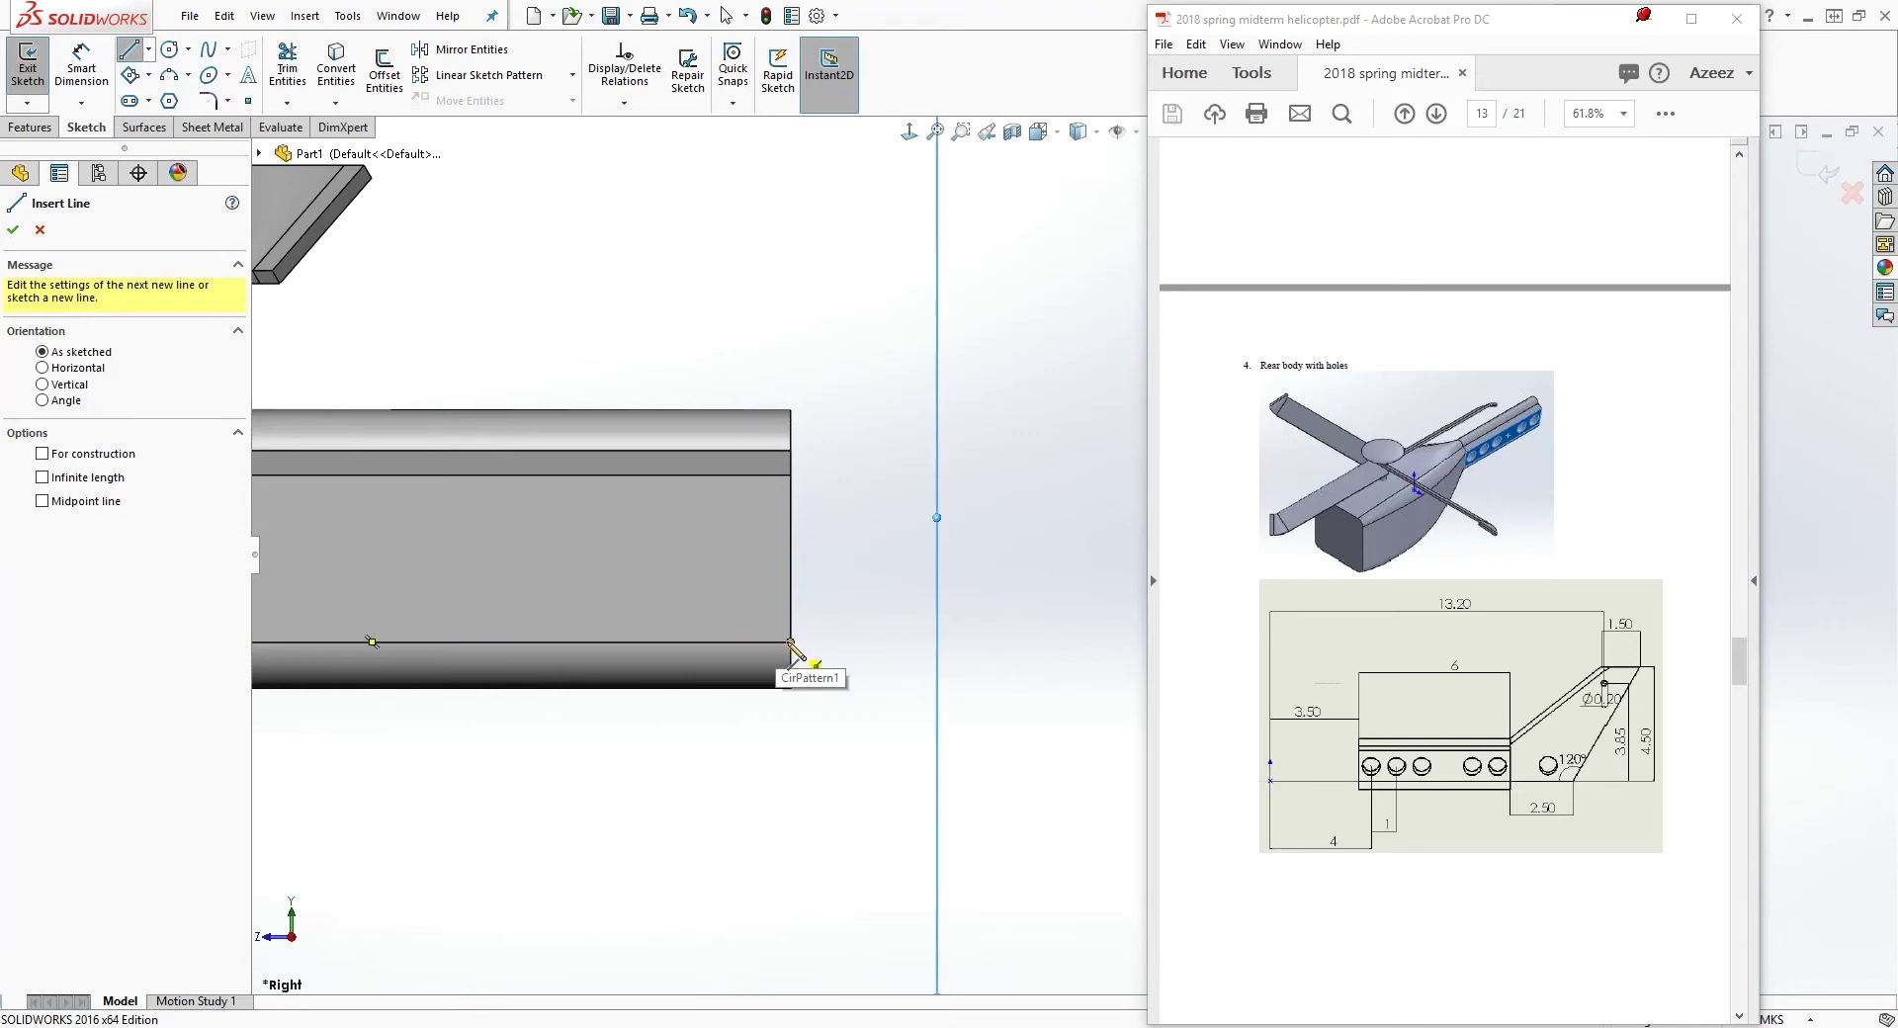
pyautogui.click(790, 643)
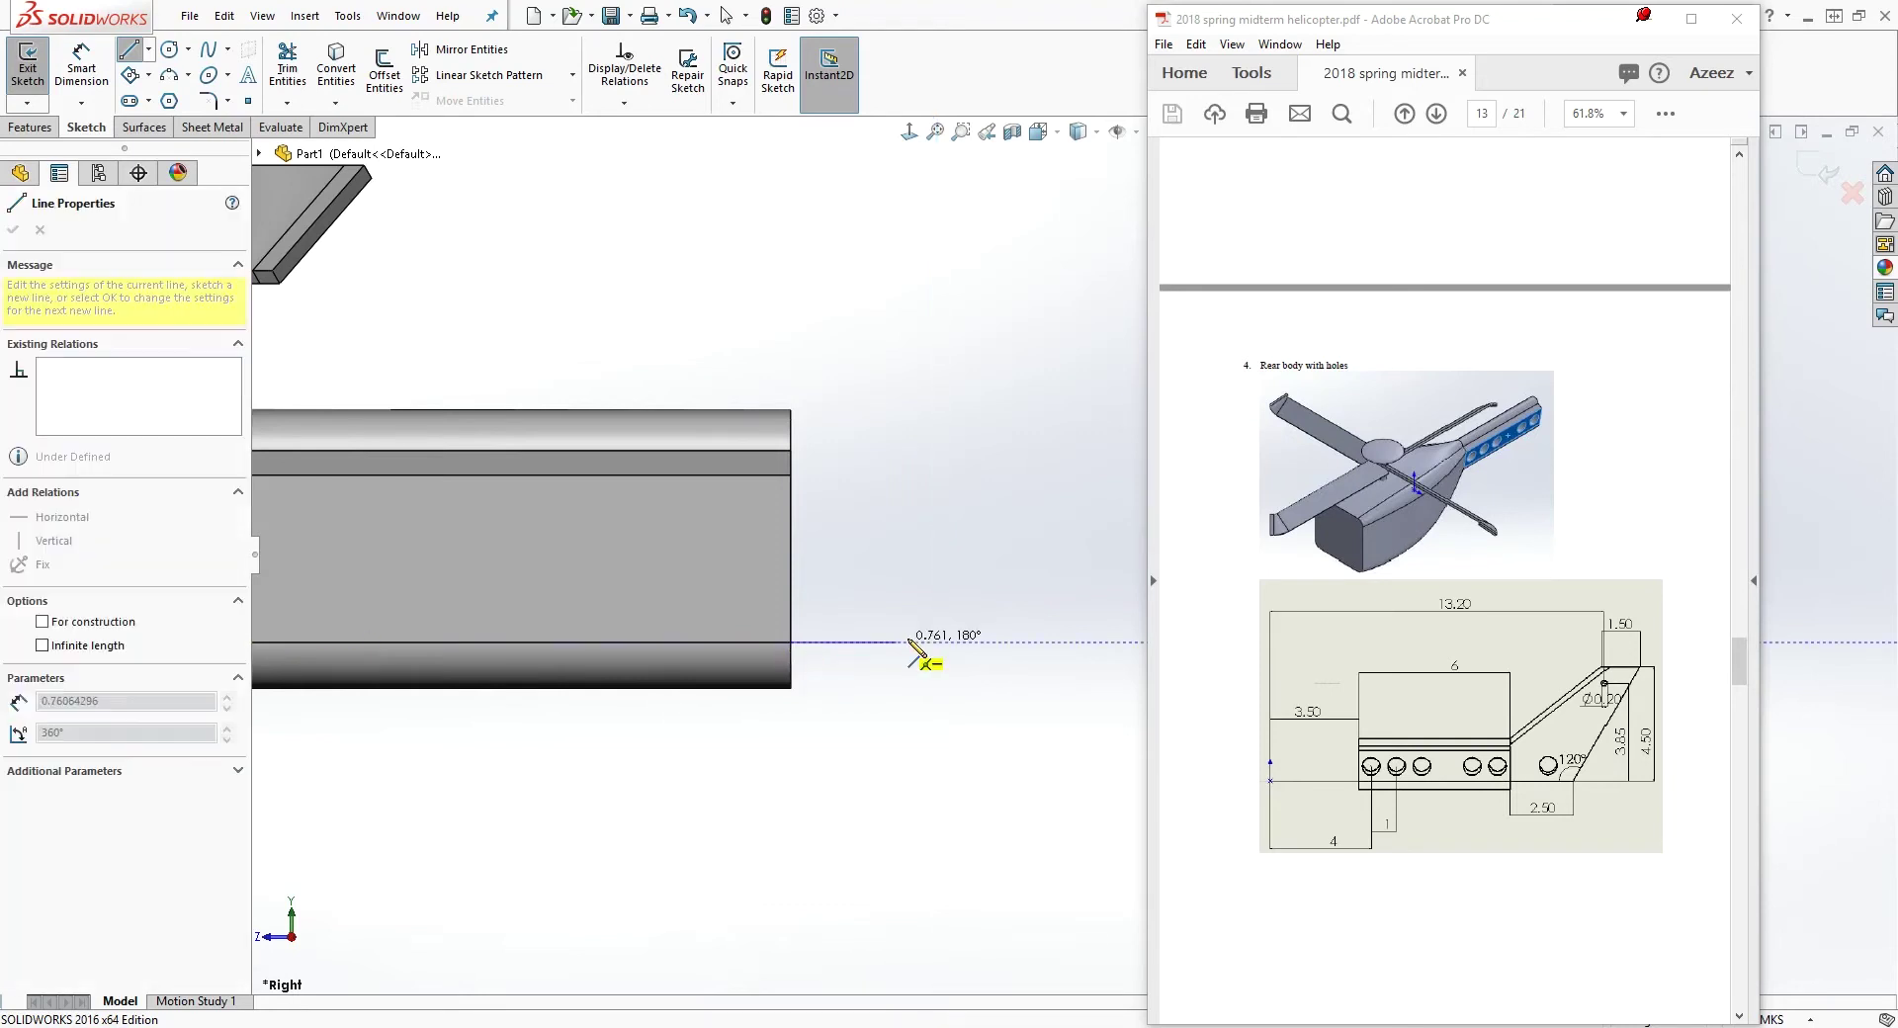
pyautogui.click(1009, 642)
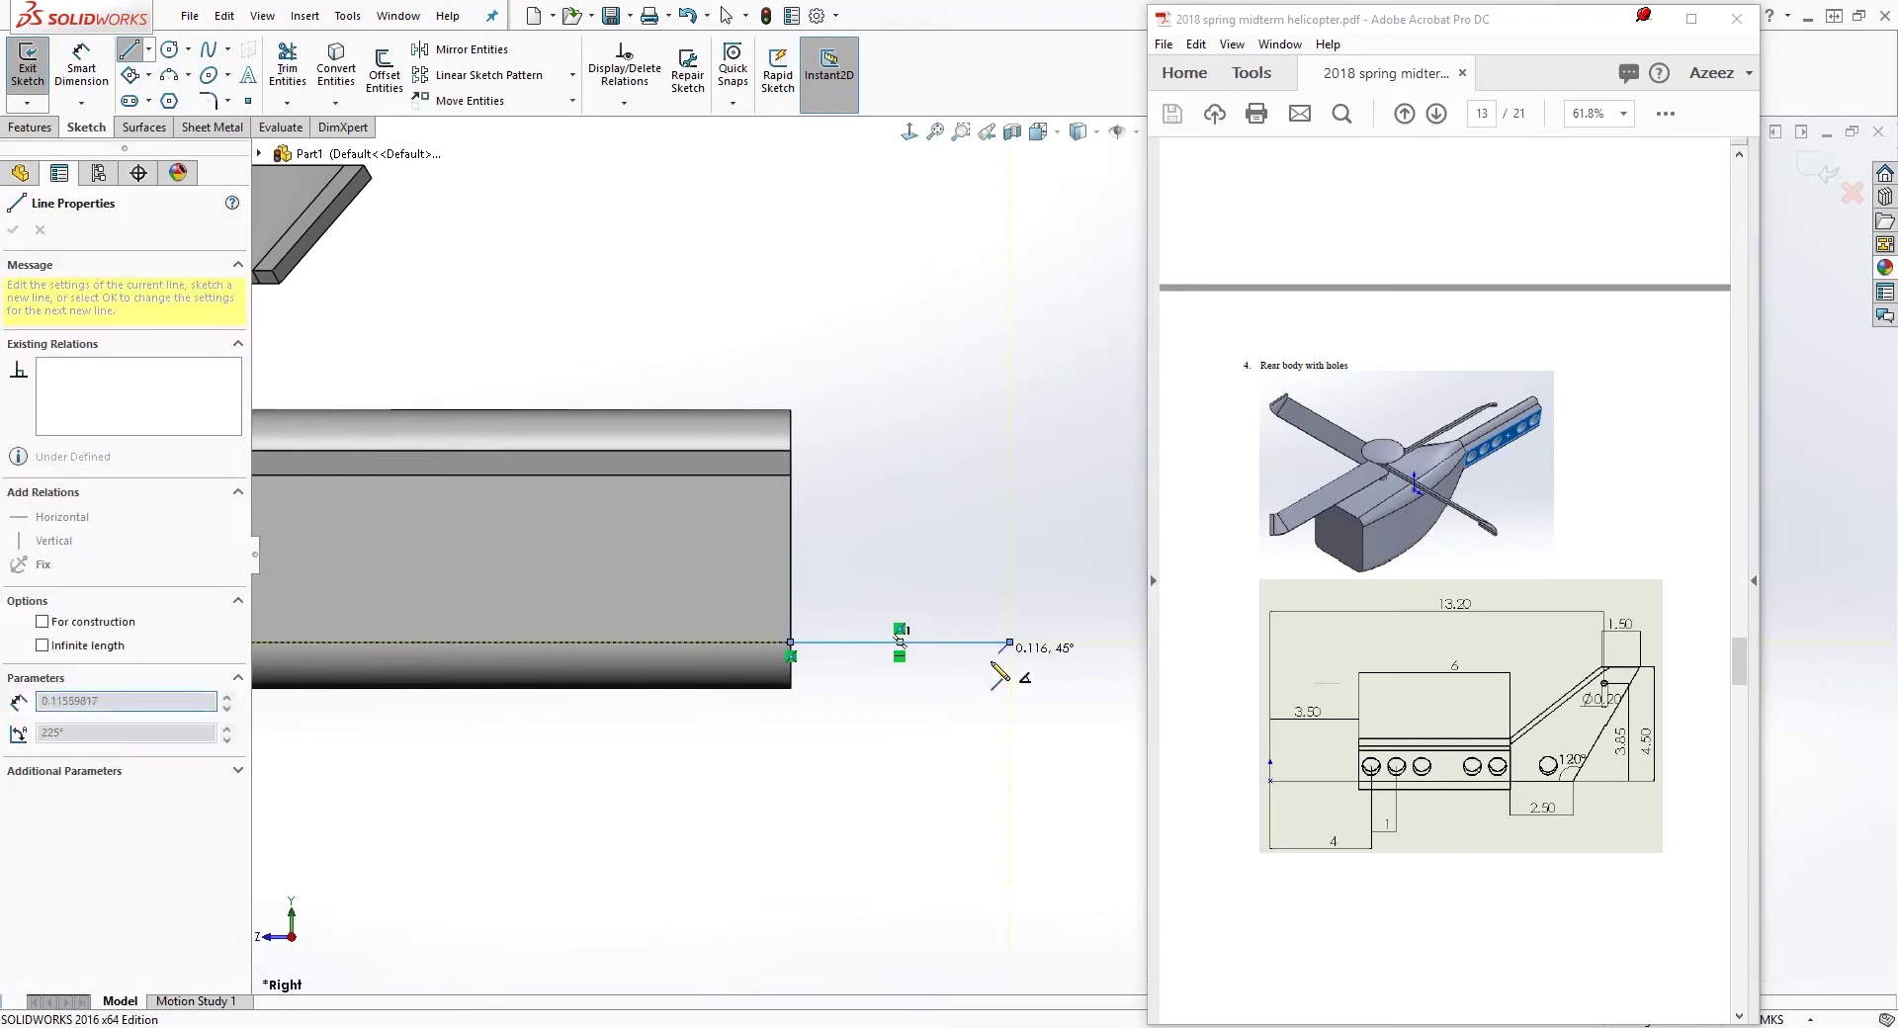
pyautogui.click(1132, 370)
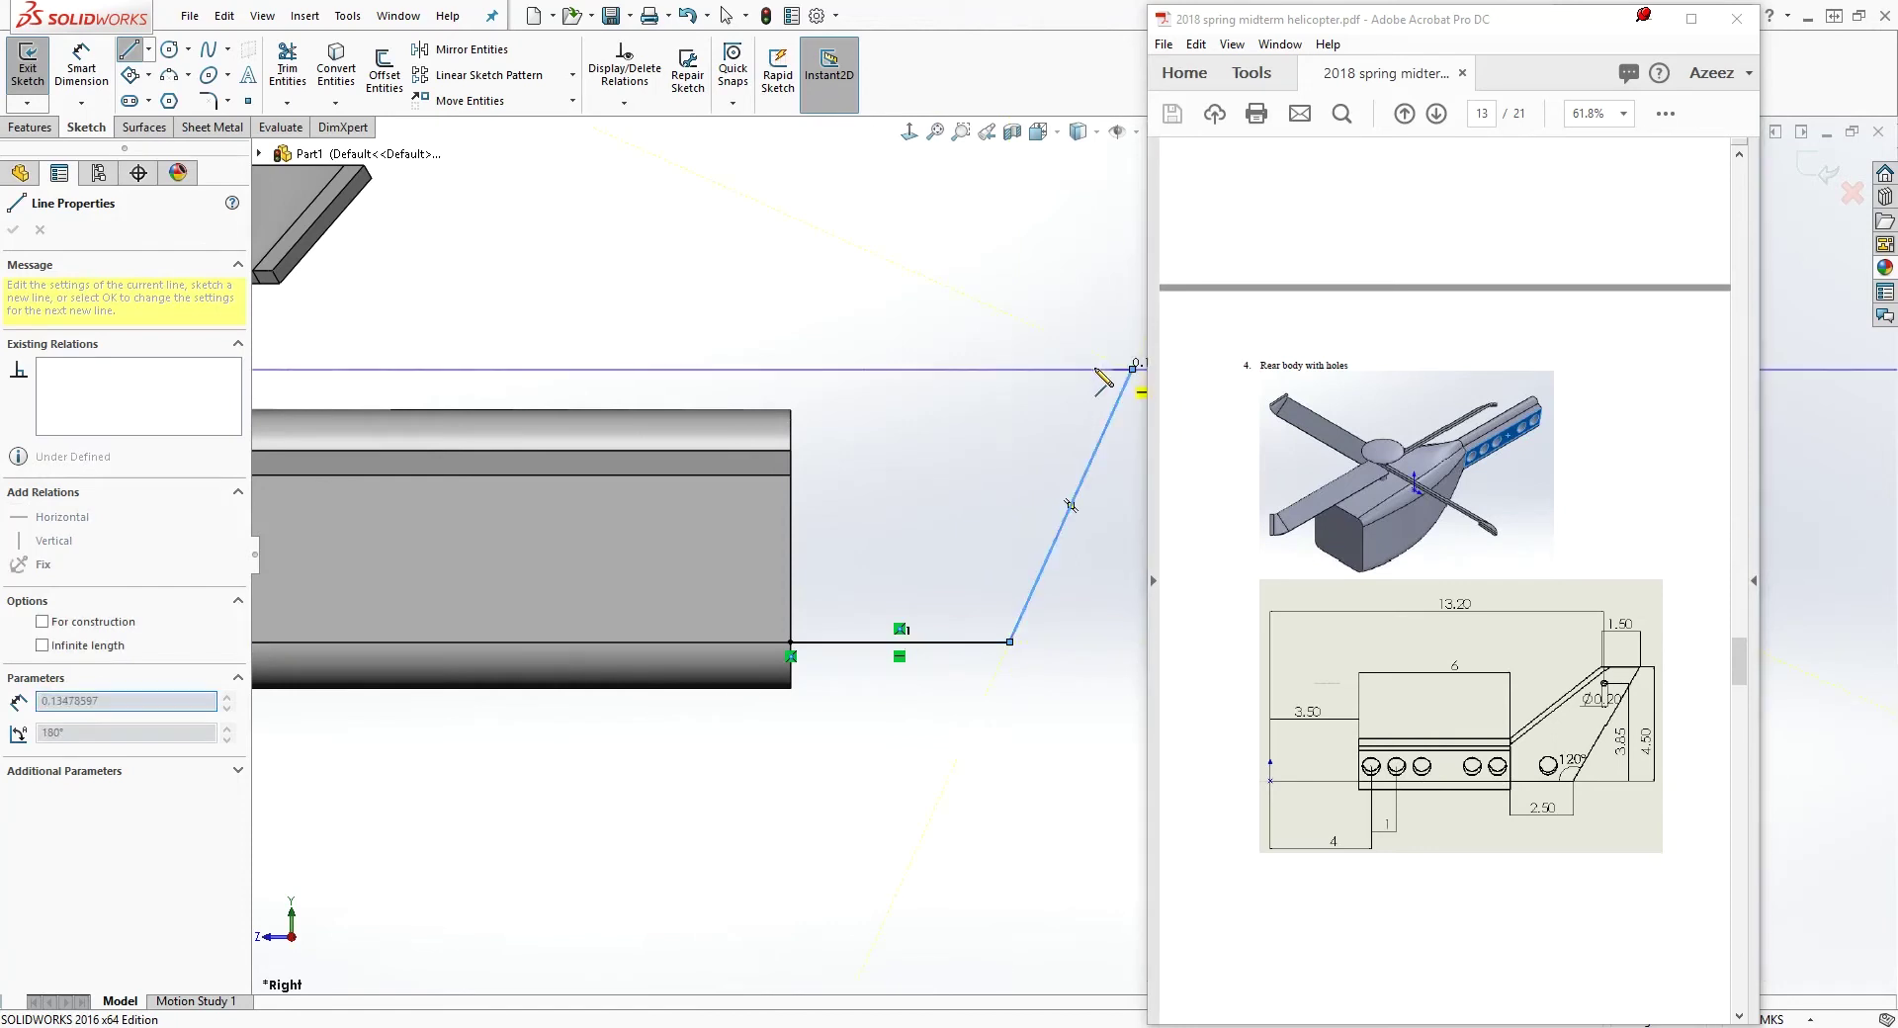
pyautogui.click(979, 369)
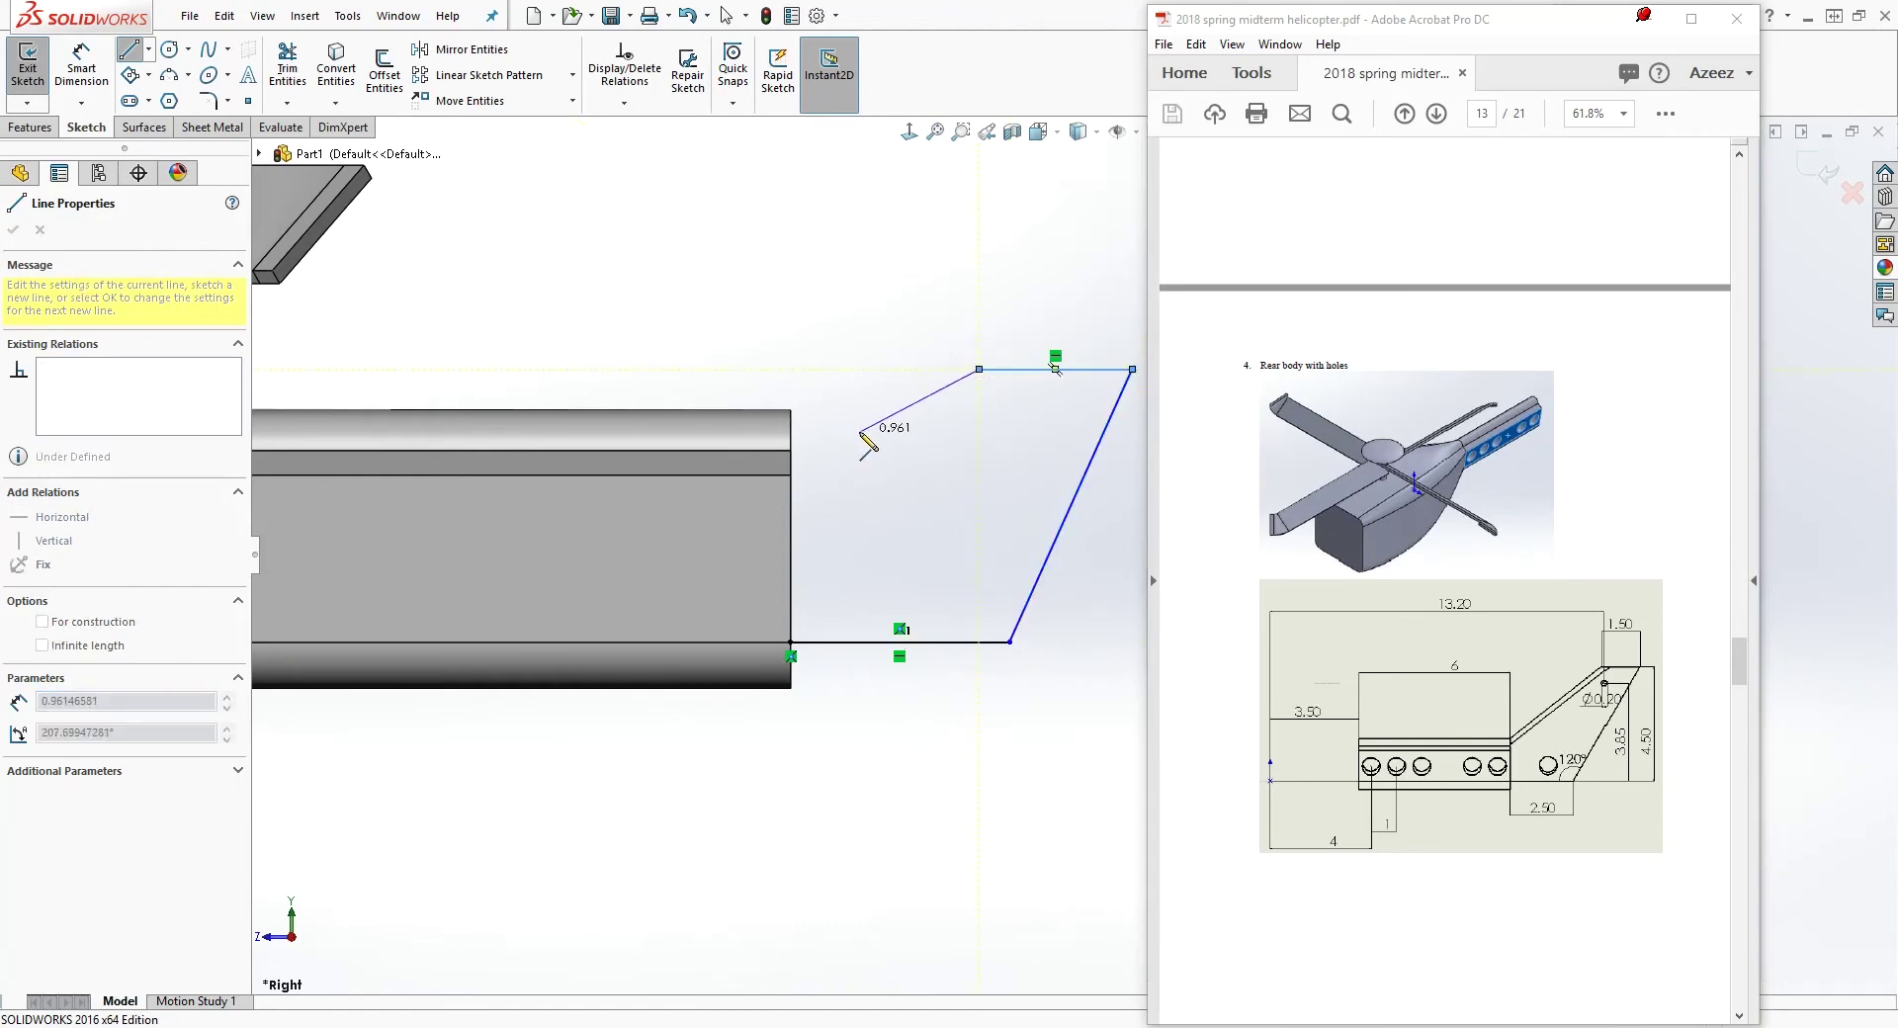
pyautogui.doubleClick(799, 415)
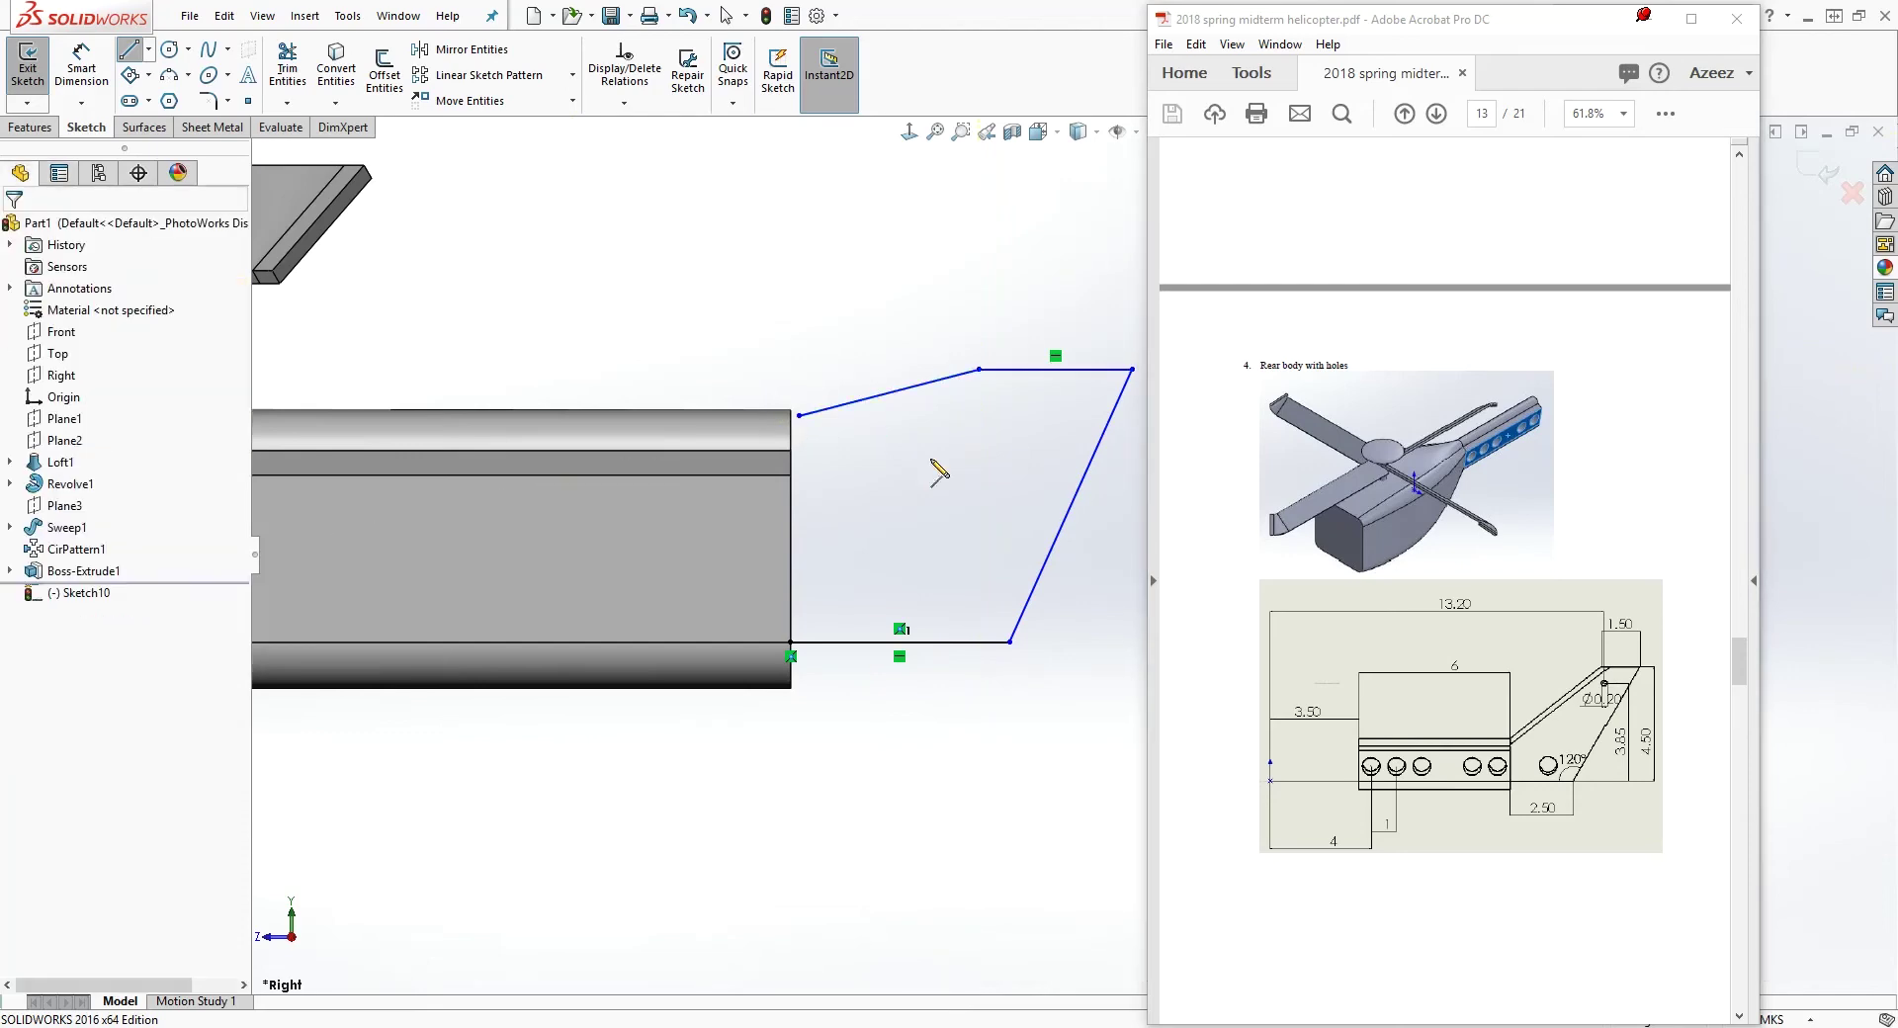
# Add a pierce relation between the open end of the profile's sloping line and the curved top edge of the boom's end face
pyautogui.moveTo(1059, 499)
pyautogui.mouseDown(button='middle')
pyautogui.moveTo(974, 517)
pyautogui.moveTo(881, 489)
pyautogui.mouseUp(button='middle')
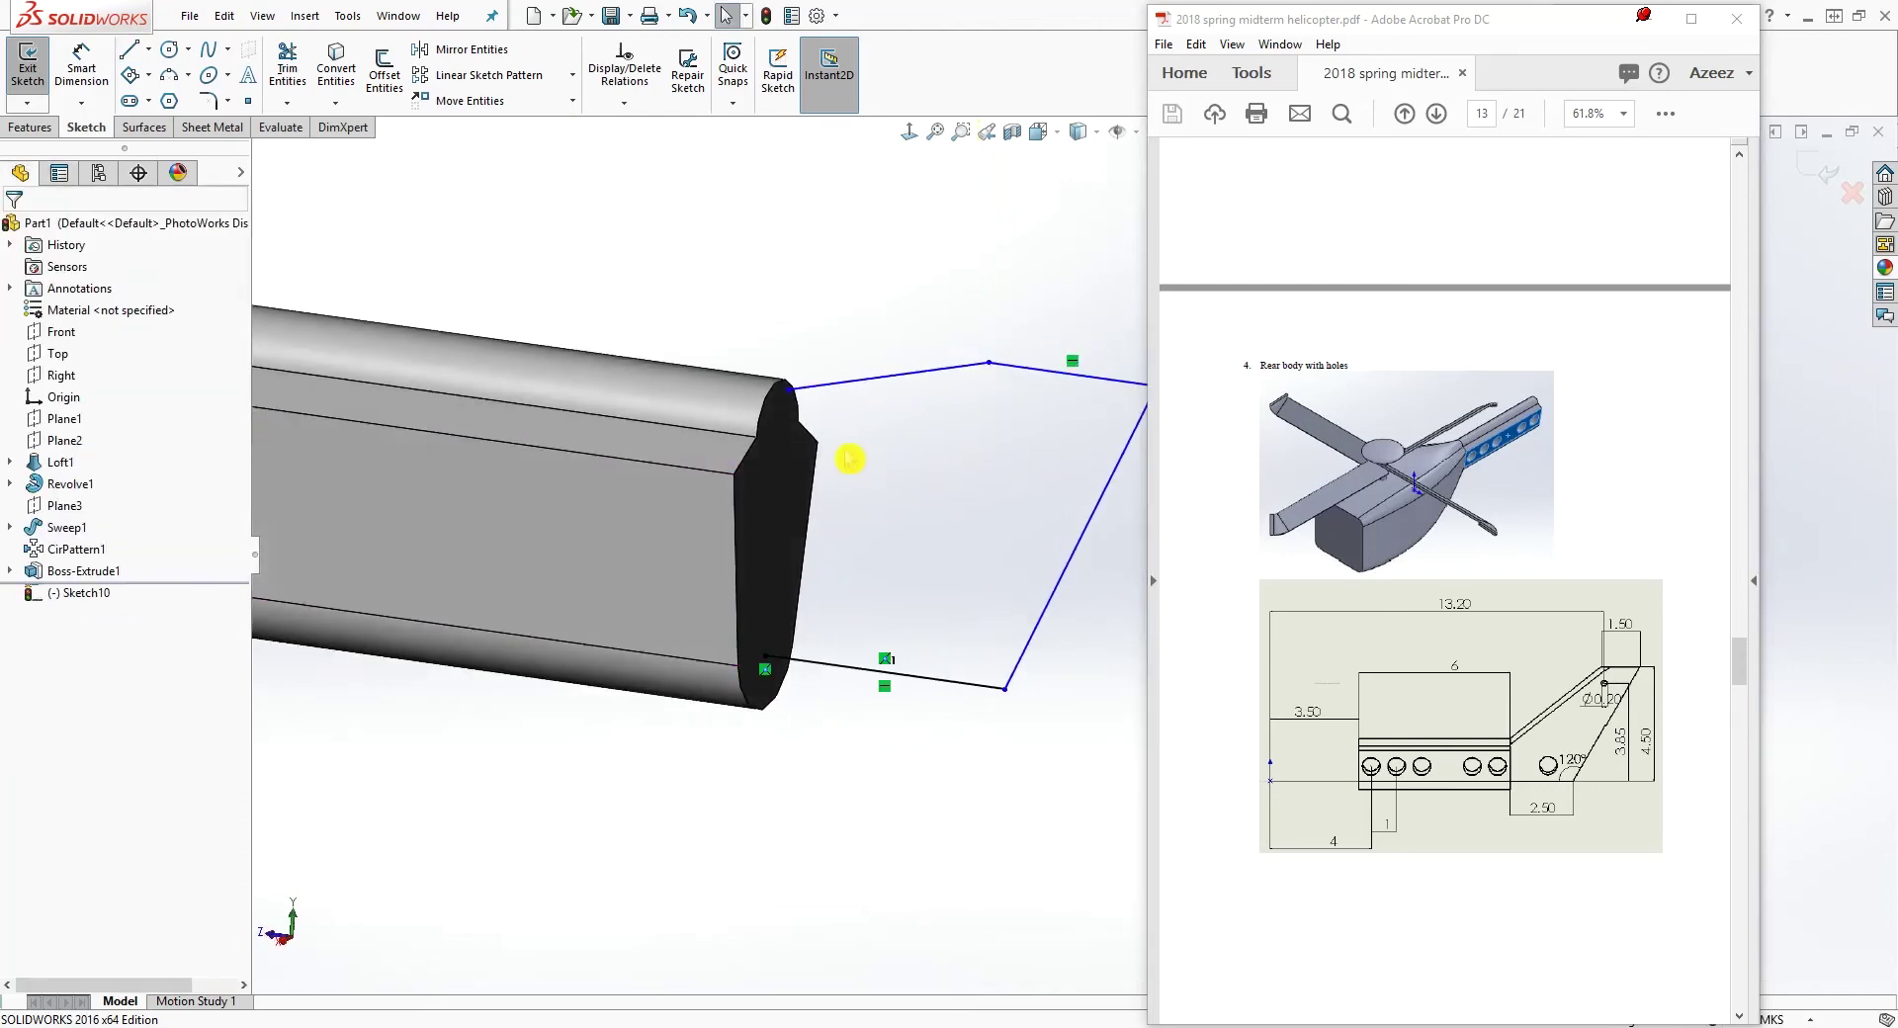
pyautogui.click(790, 395)
pyautogui.scroll(-3, 791, 398)
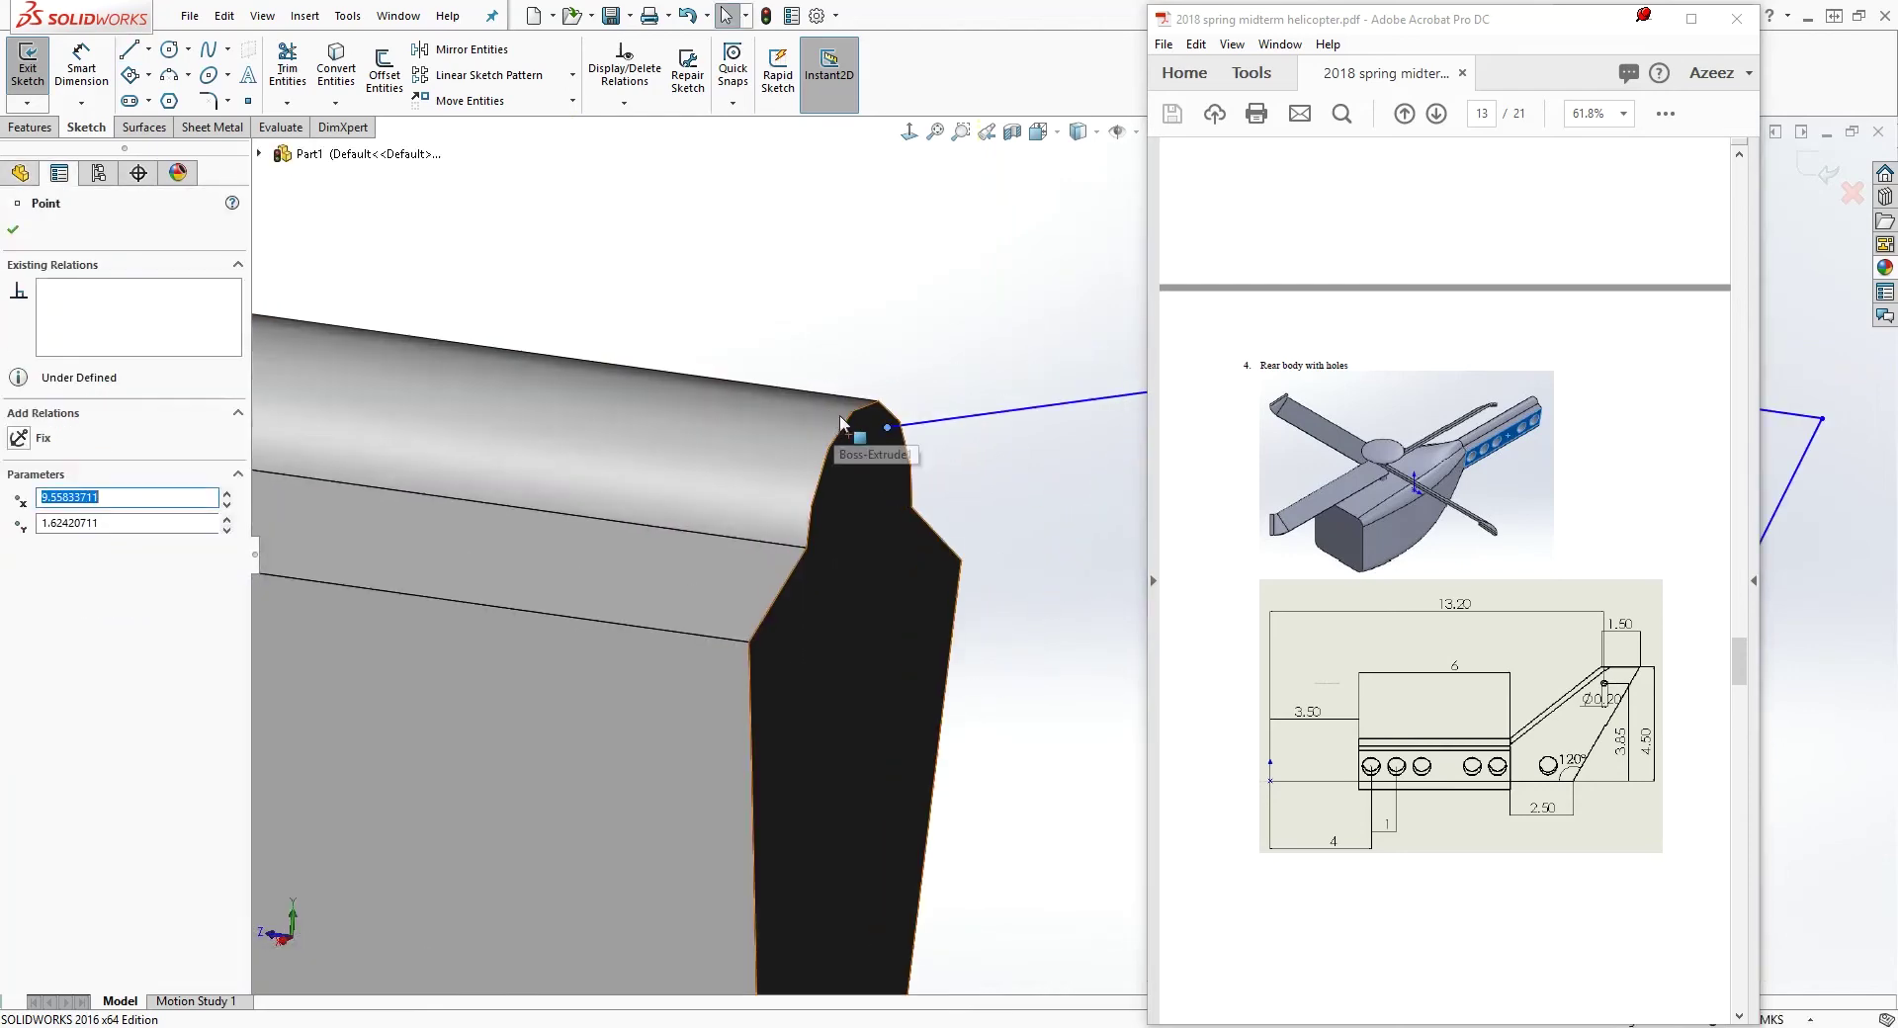
pyautogui.keyDown('ctrl'); pyautogui.click(847, 417); pyautogui.keyUp('ctrl')
pyautogui.click(54, 596)
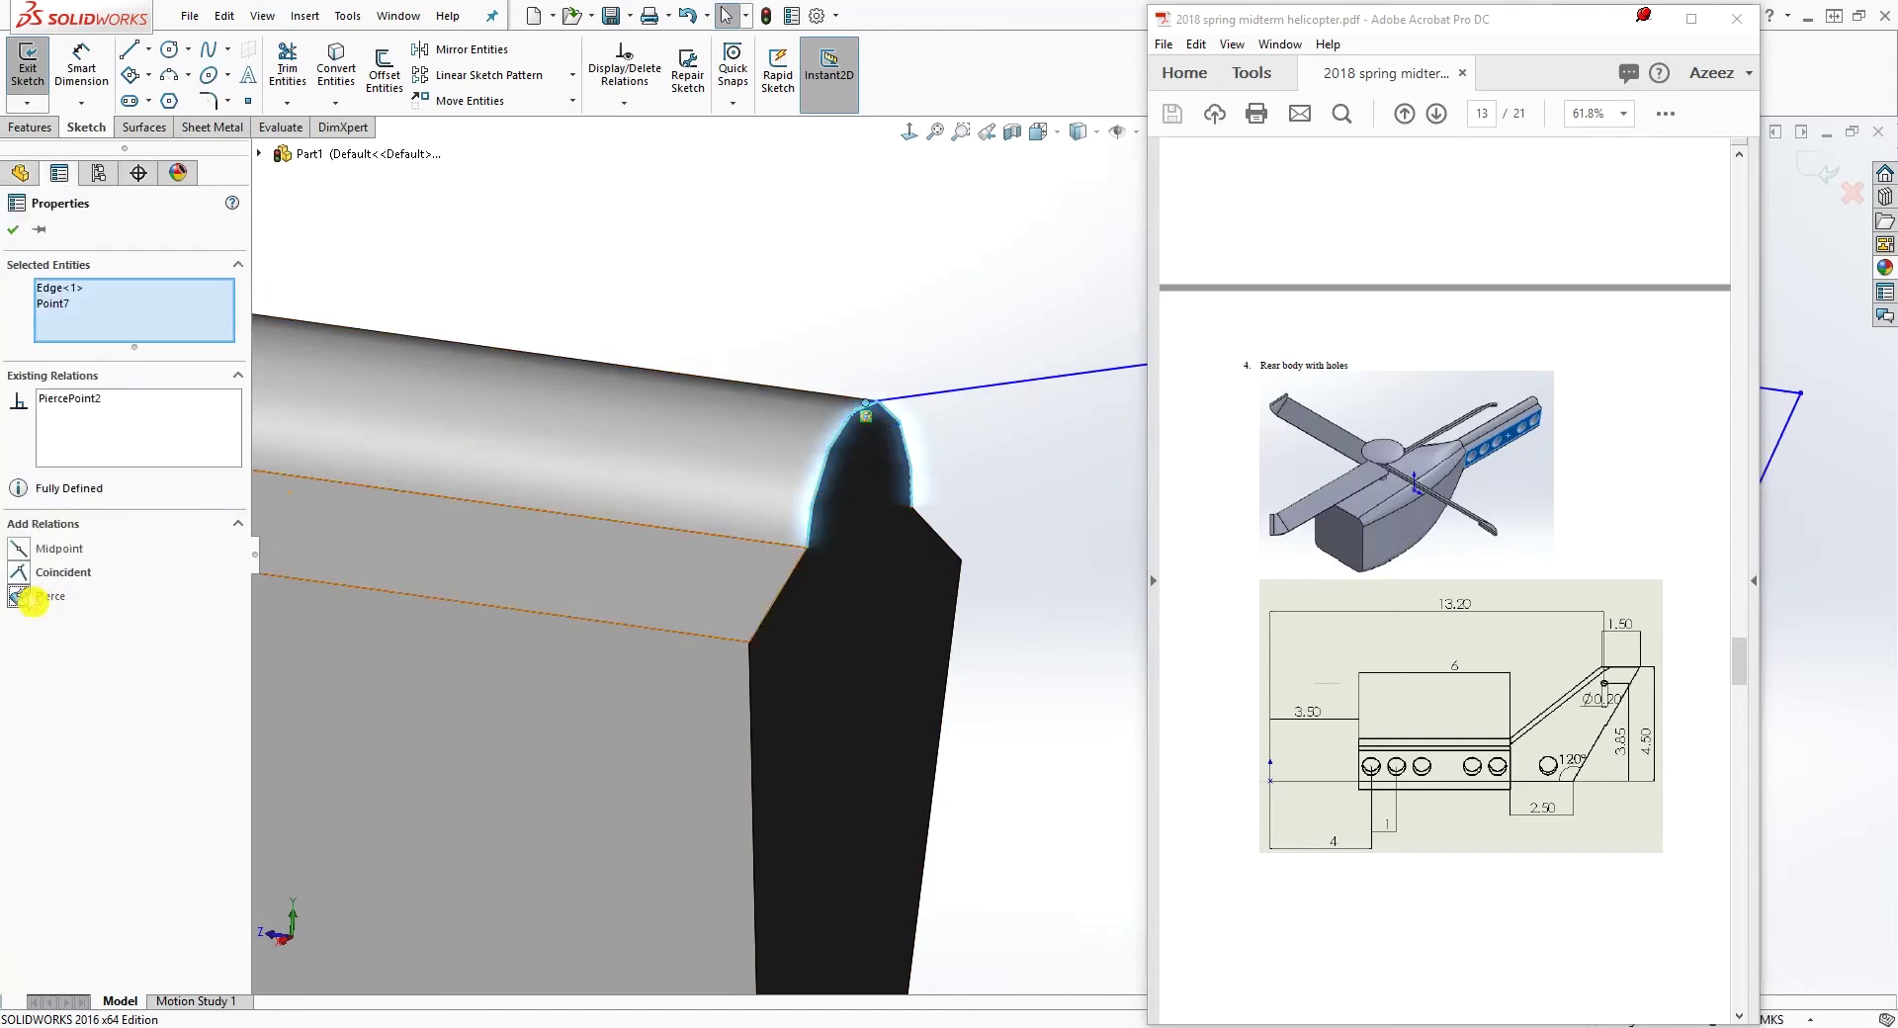
pyautogui.press('Escape')
pyautogui.scroll(3, 640, 524)
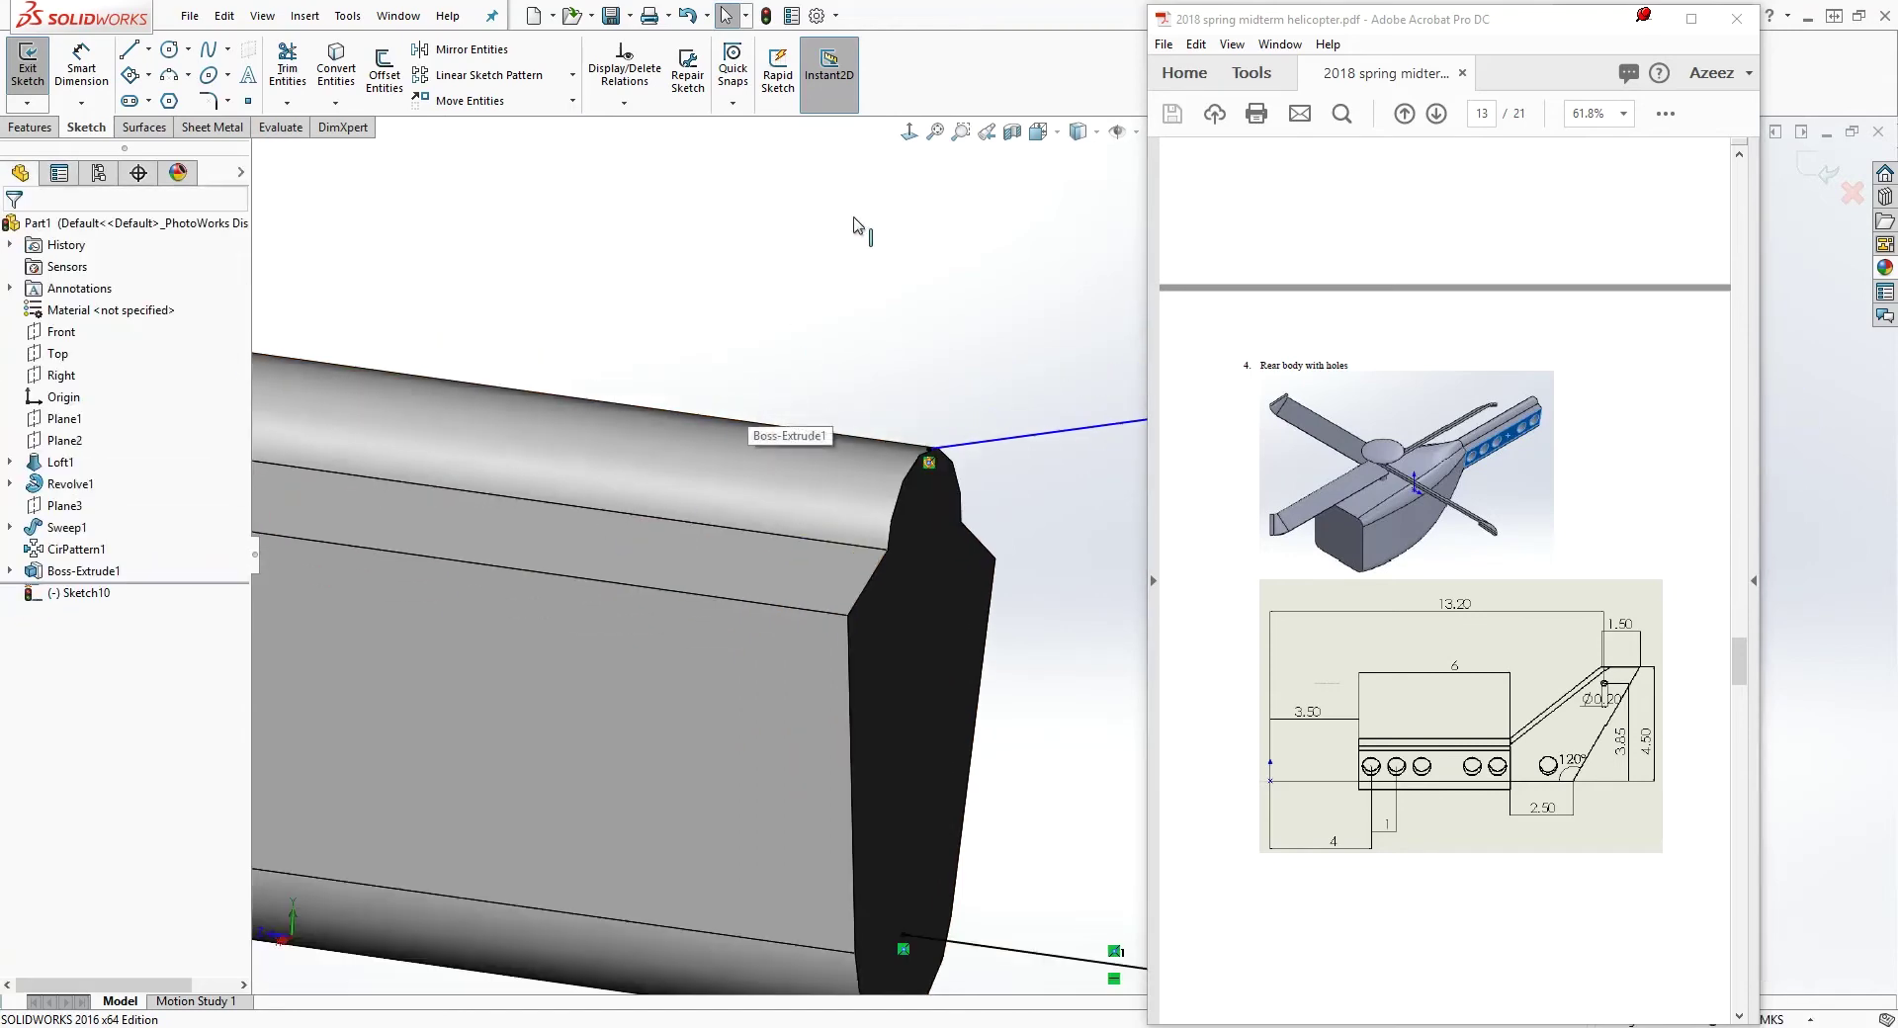
# View the sketch plane squarely and move the profile's horizontal top line higher and closer to the boom, steepening the front slope
pyautogui.click(910, 135)
pyautogui.moveTo(729, 866)
pyautogui.keyDown('ctrl'); pyautogui.mouseDown(button='middle')
pyautogui.moveTo(708, 847)
pyautogui.moveTo(2, 817)
pyautogui.mouseUp(button='middle'); pyautogui.keyUp('ctrl')
pyautogui.scroll(-5, 664, 516)
pyautogui.scroll(-4, 597, 388)
pyautogui.scroll(2, 1063, 558)
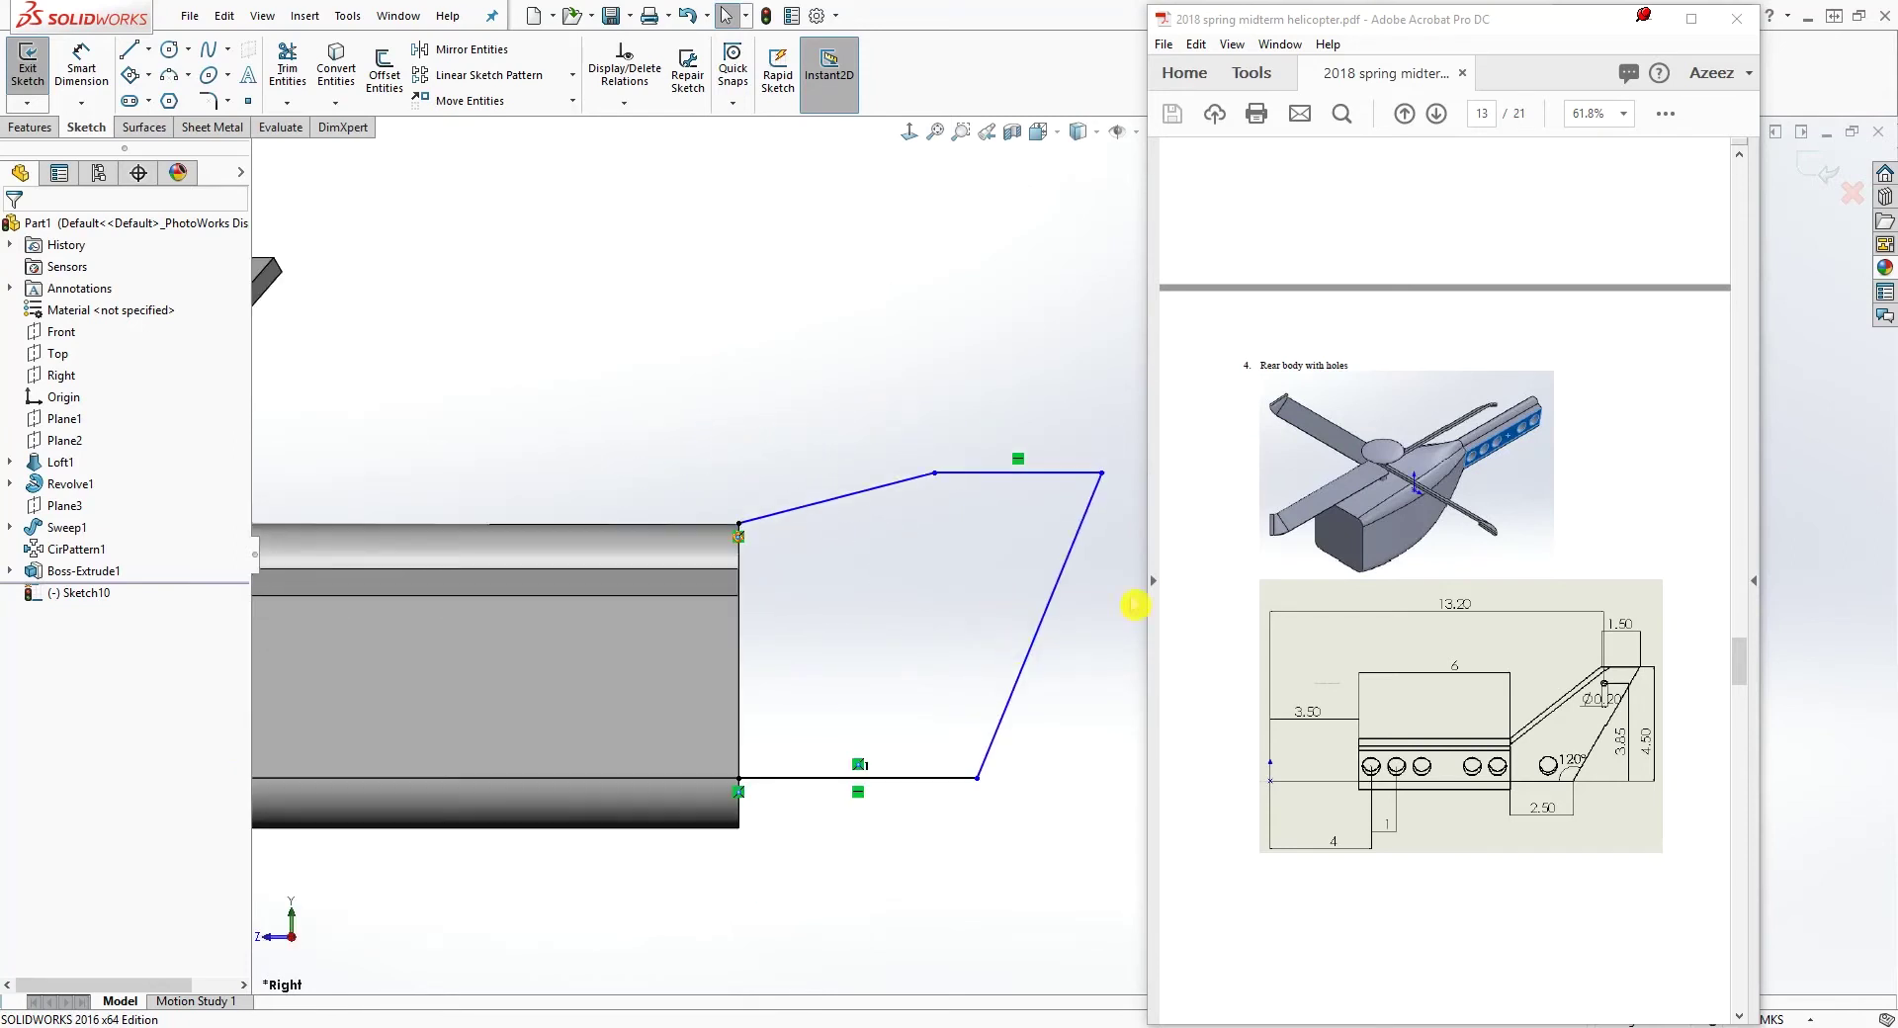
pyautogui.moveTo(1103, 475)
pyautogui.mouseDown()
pyautogui.moveTo(1092, 372)
pyautogui.moveTo(1089, 510)
pyautogui.moveTo(1048, 435)
pyautogui.moveTo(1049, 470)
pyautogui.moveTo(905, 408)
pyautogui.moveTo(912, 393)
pyautogui.mouseUp()
# Dimension the fin profile's horizontal base line to 2.5 m
pyautogui.moveTo(974, 912); pyautogui.dragTo(925, 640, button='right')
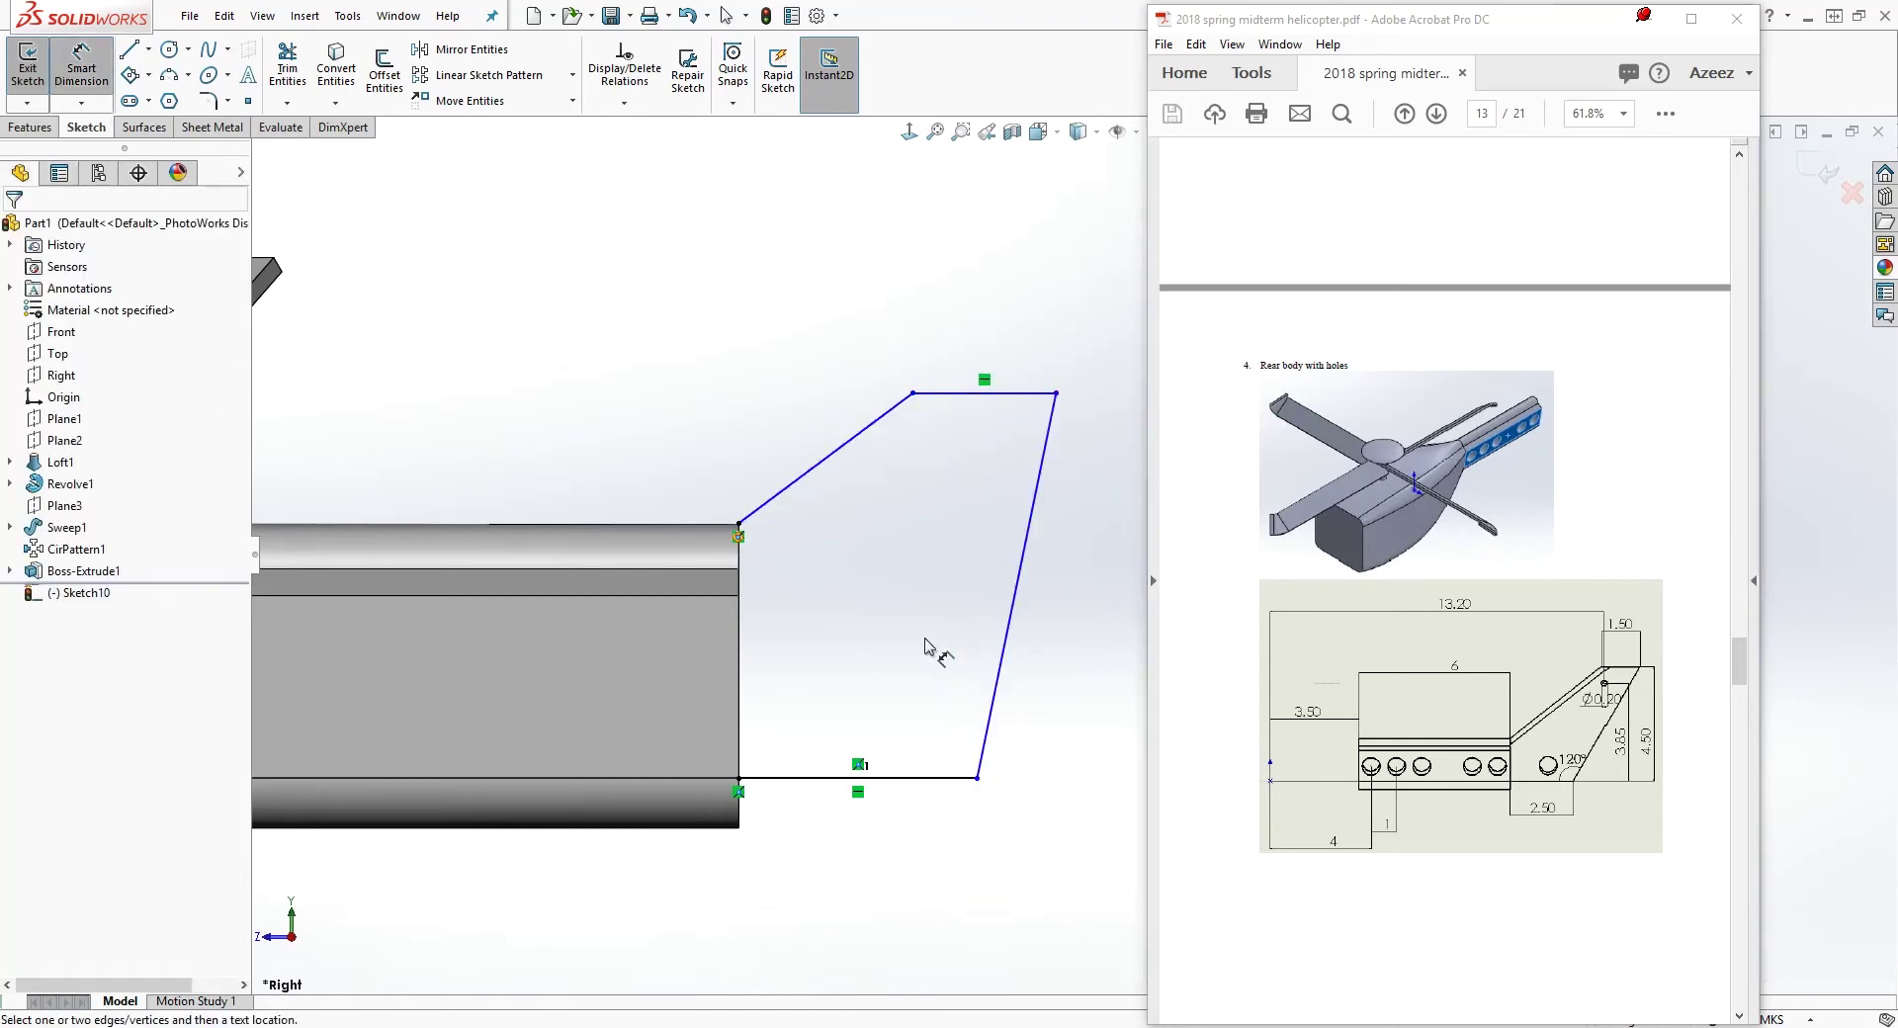
pyautogui.click(908, 778)
pyautogui.click(882, 919)
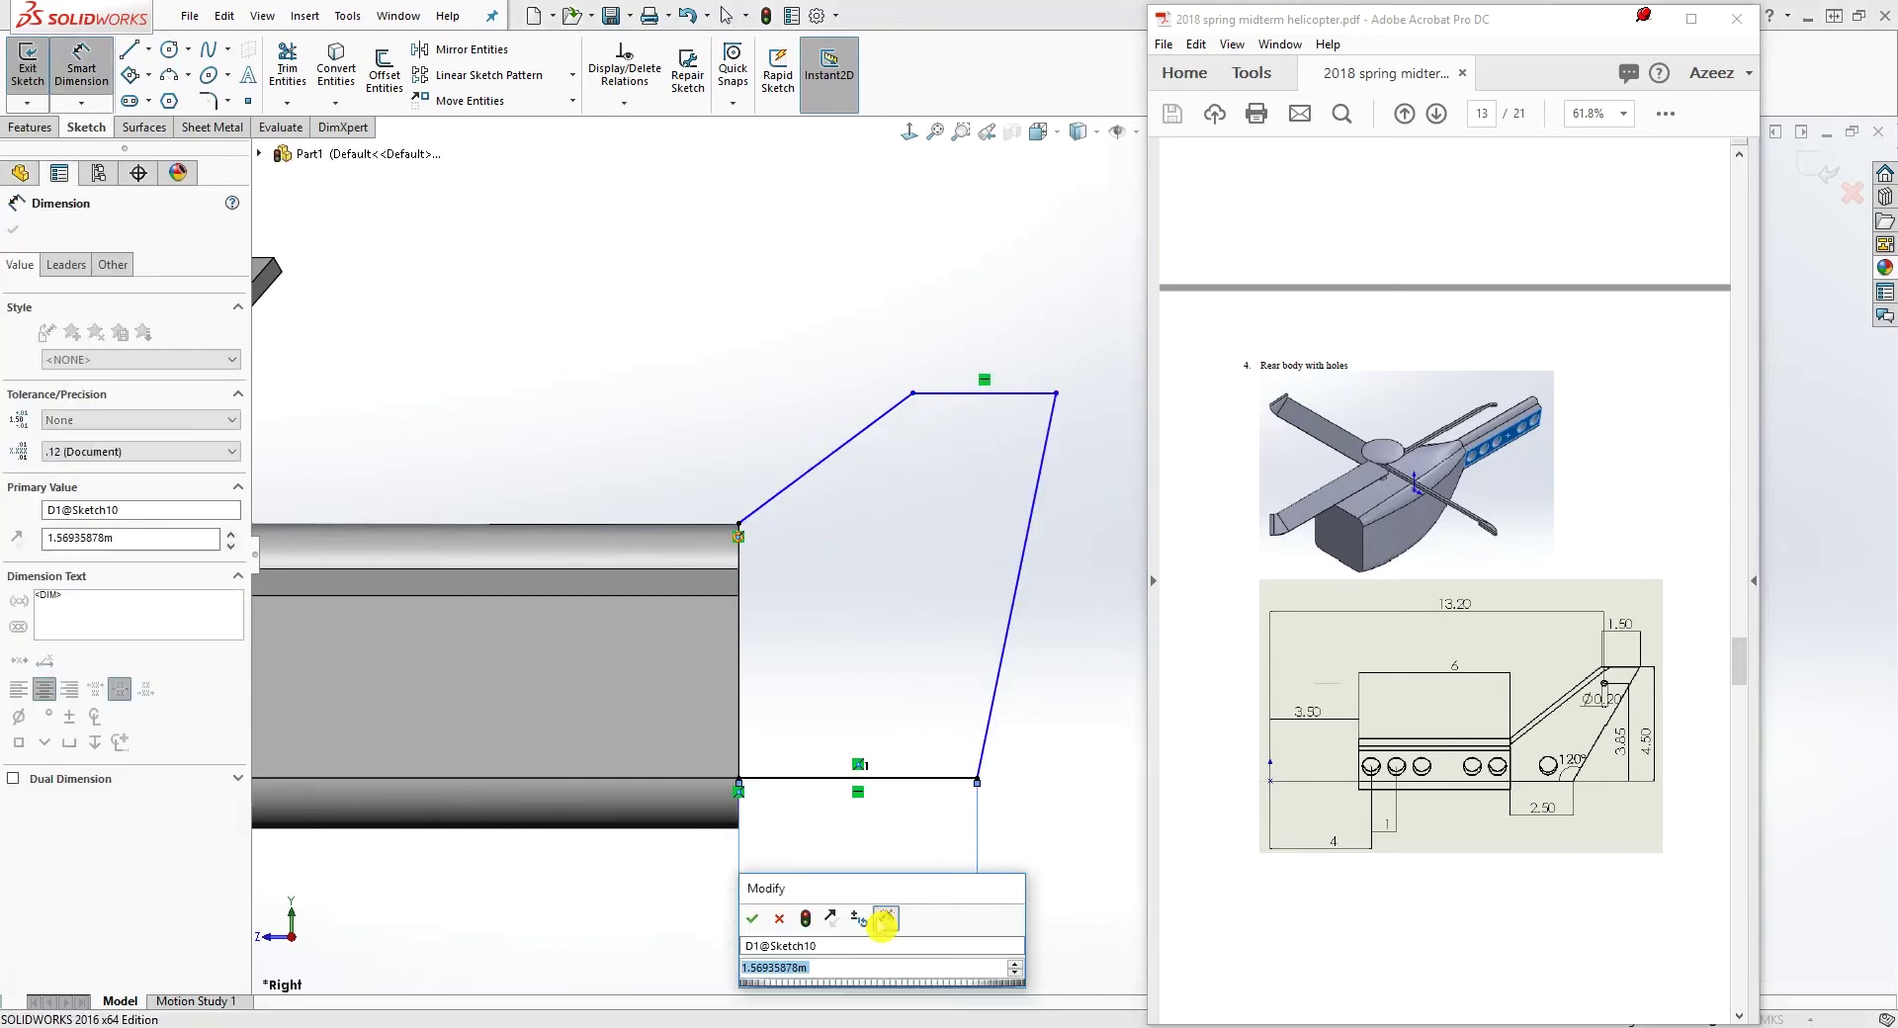
pyautogui.write('2.5')
pyautogui.press('Return')
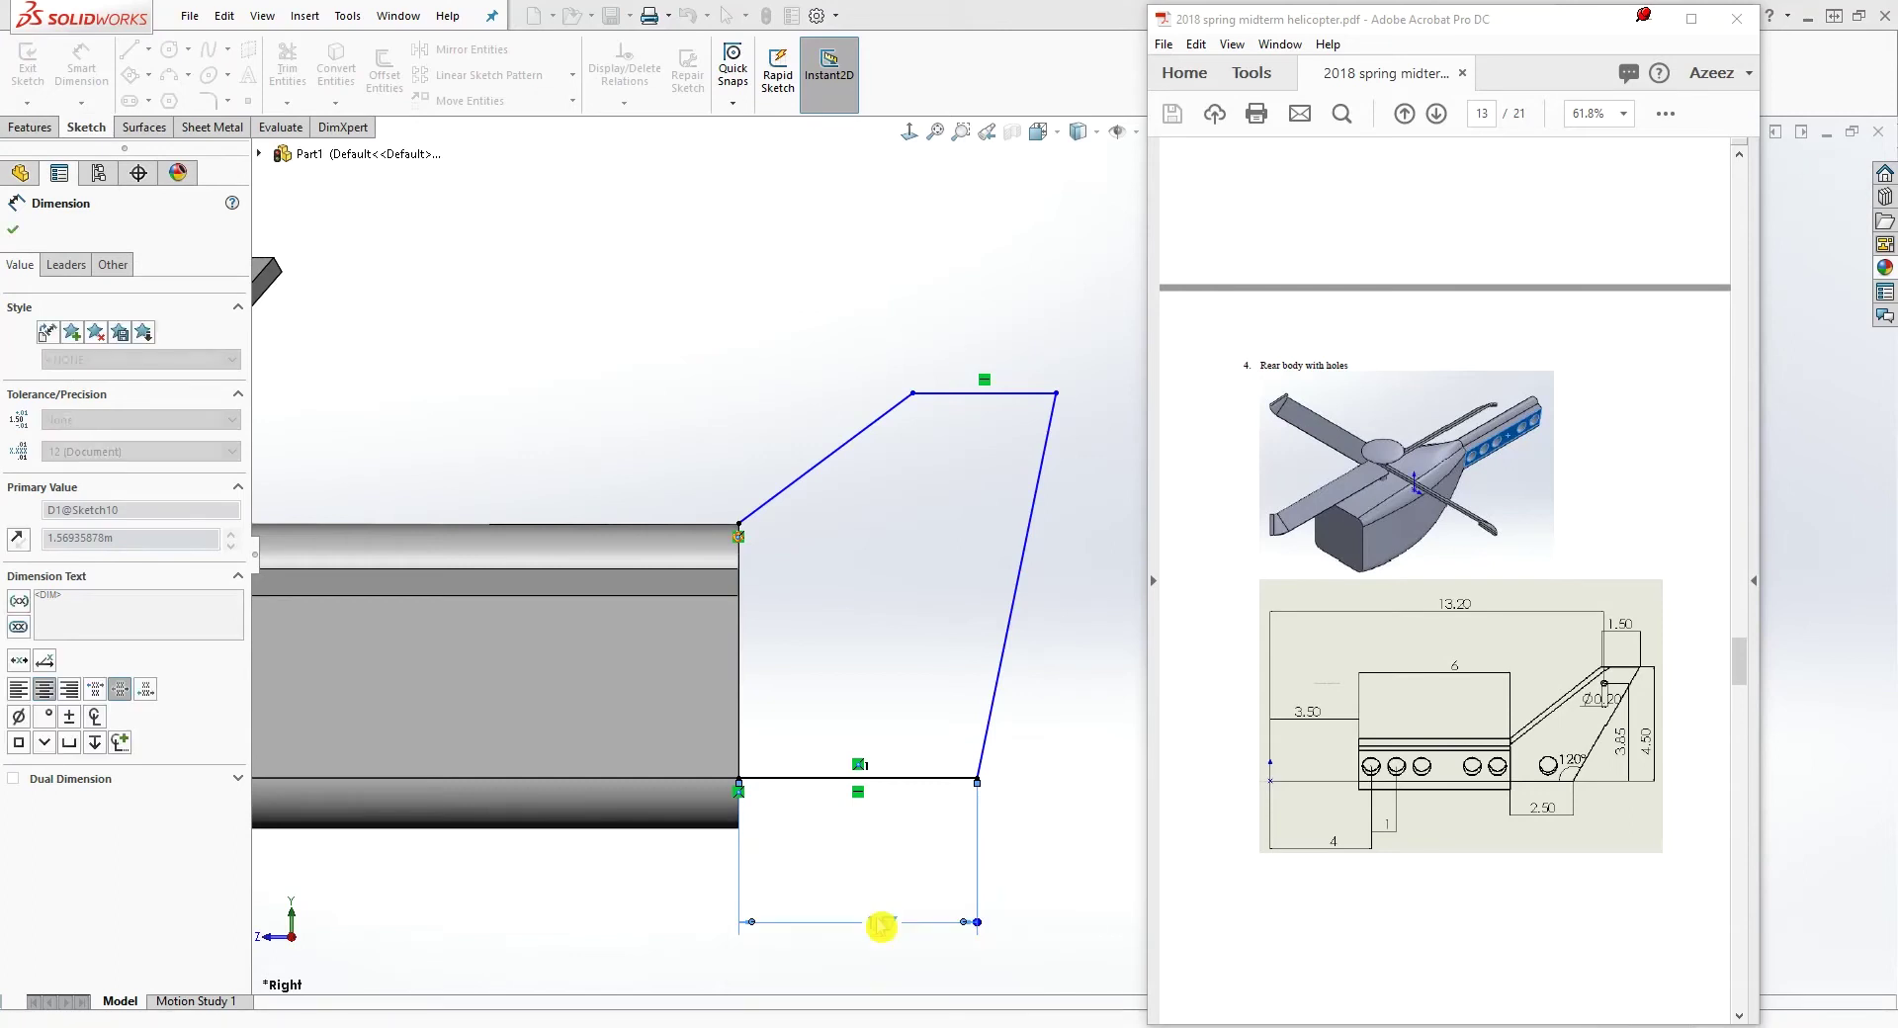
pyautogui.press('Escape')
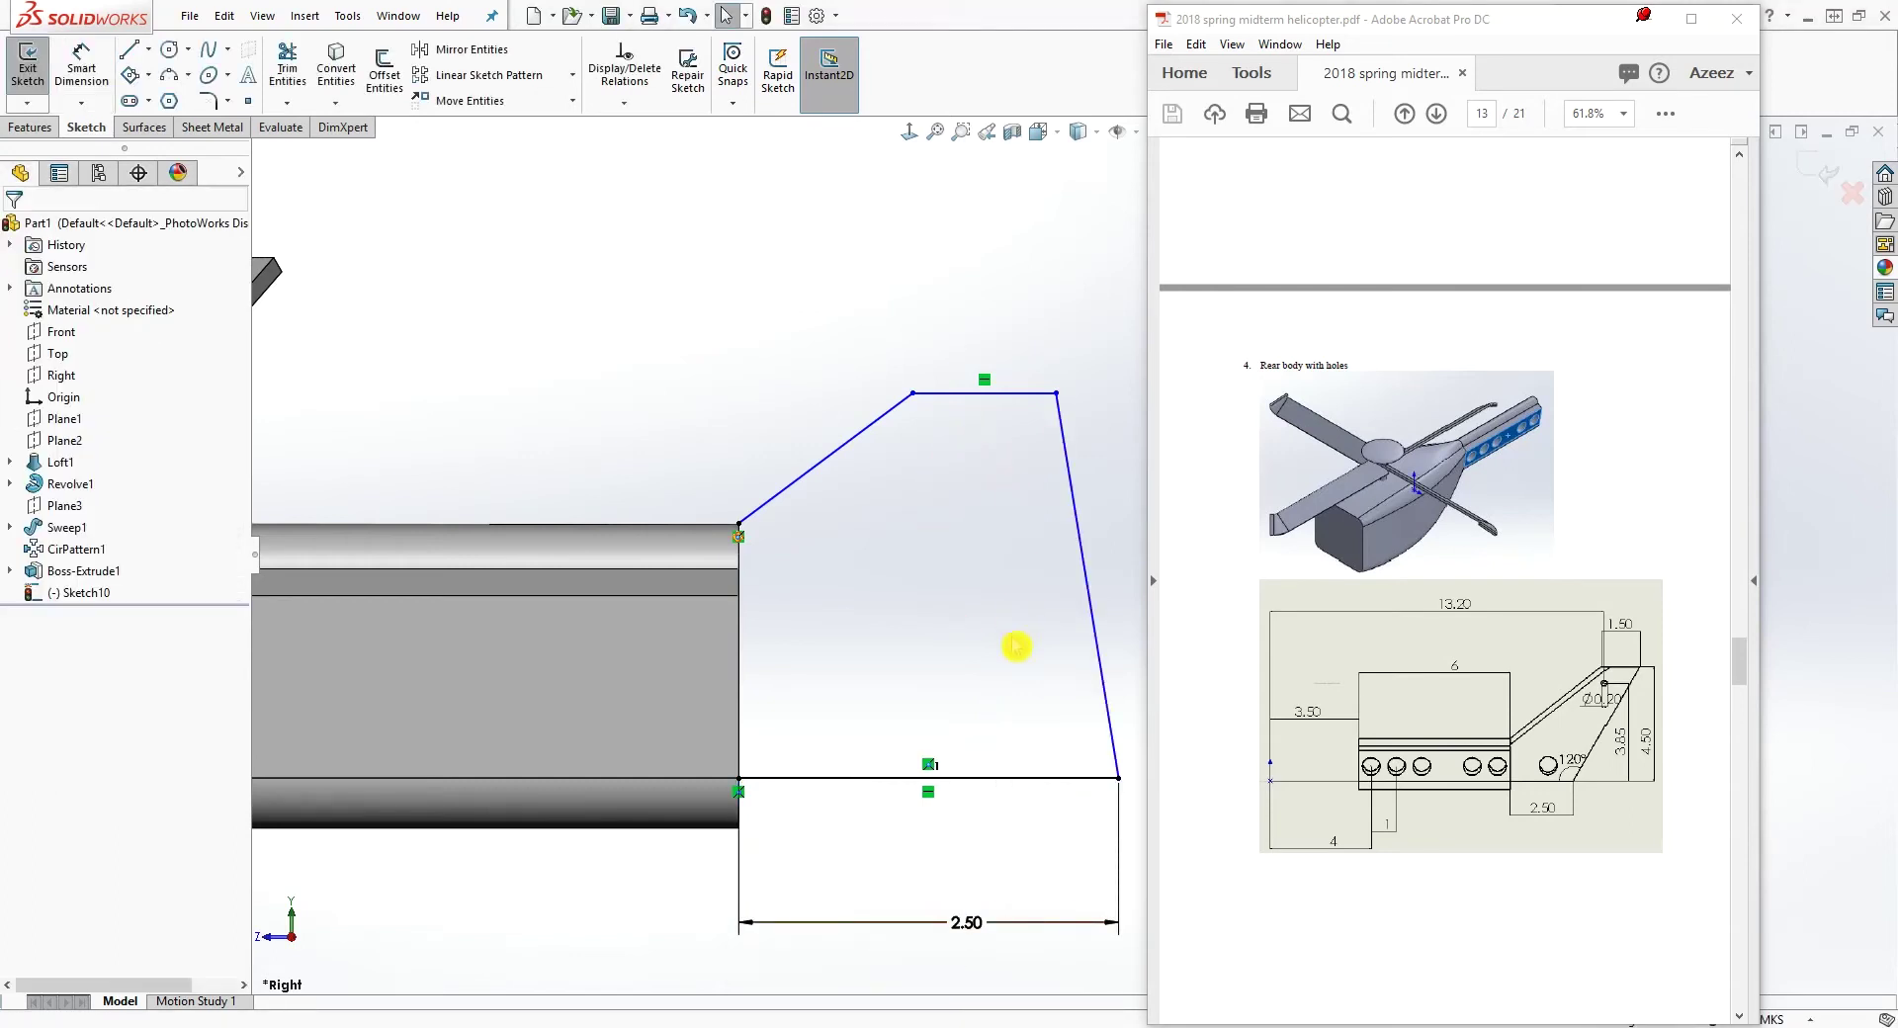
# Dimension the fin profile's horizontal top line to 1.5 m
pyautogui.moveTo(994, 417); pyautogui.dragTo(988, 404, button='right')
pyautogui.click(1001, 394)
pyautogui.click(984, 281)
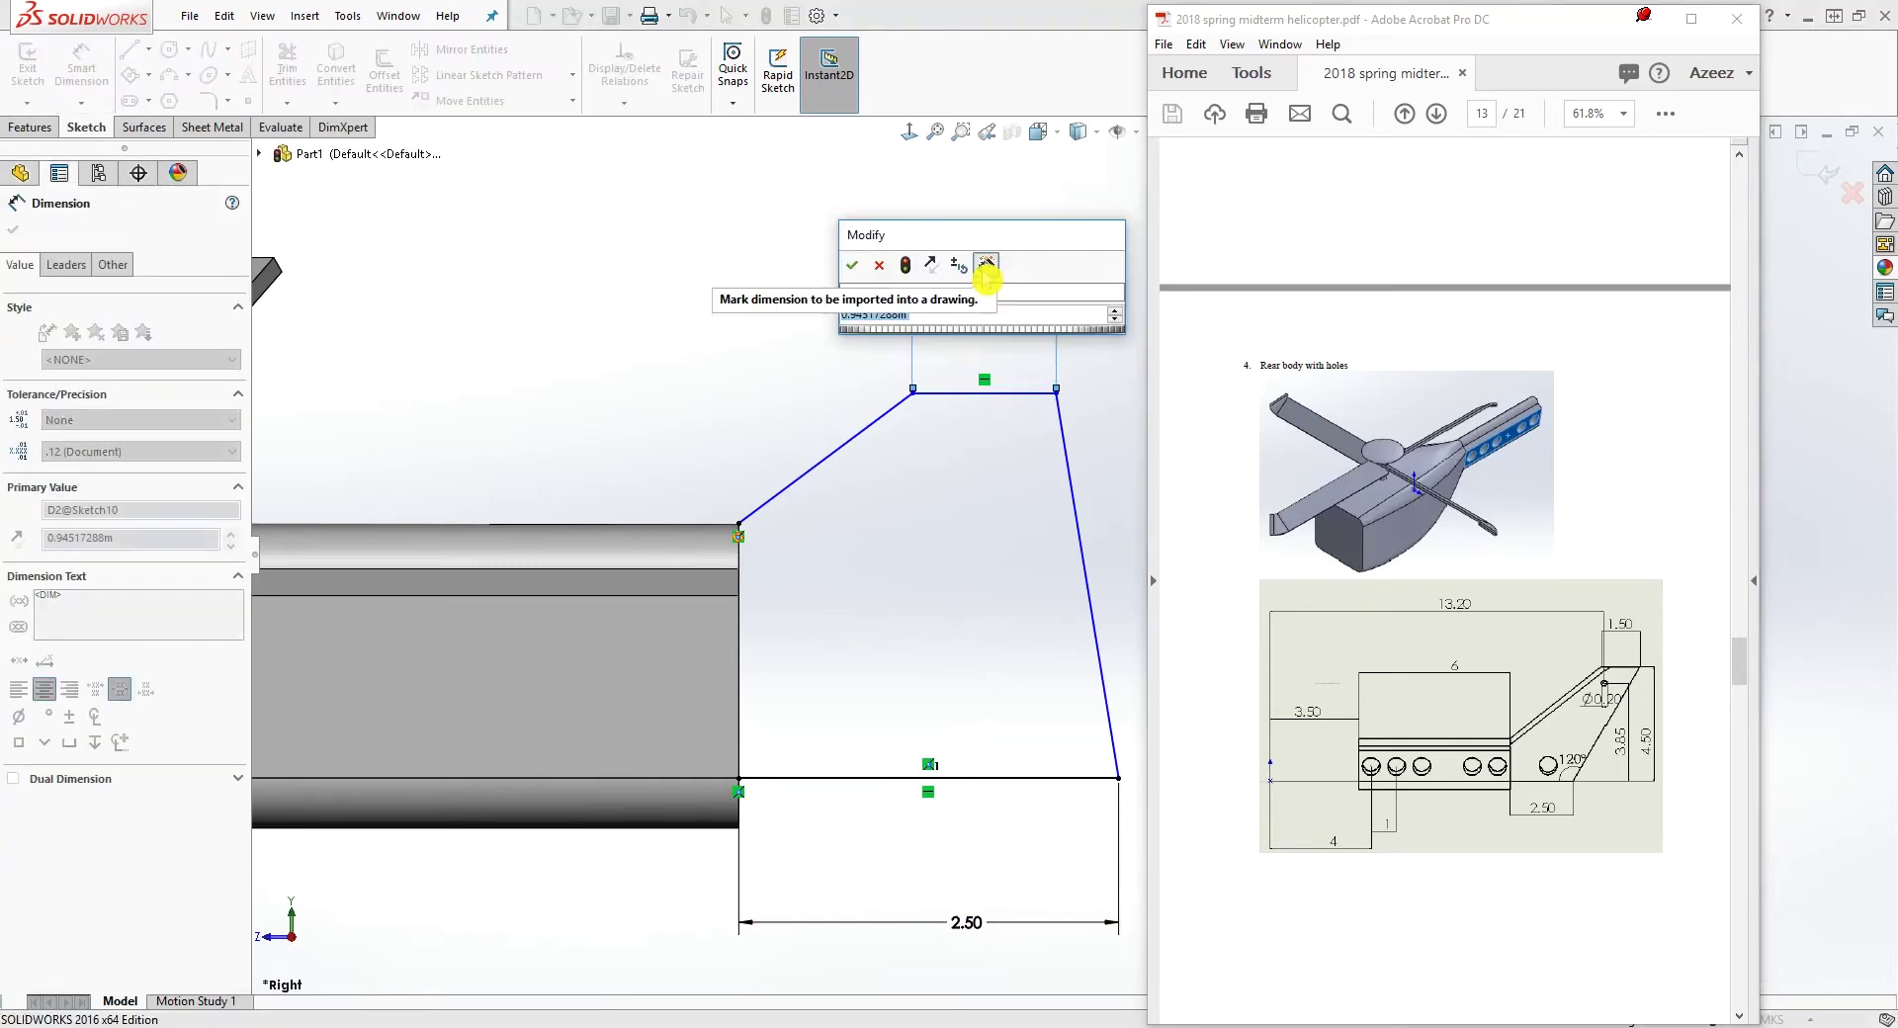
pyautogui.write('1.5')
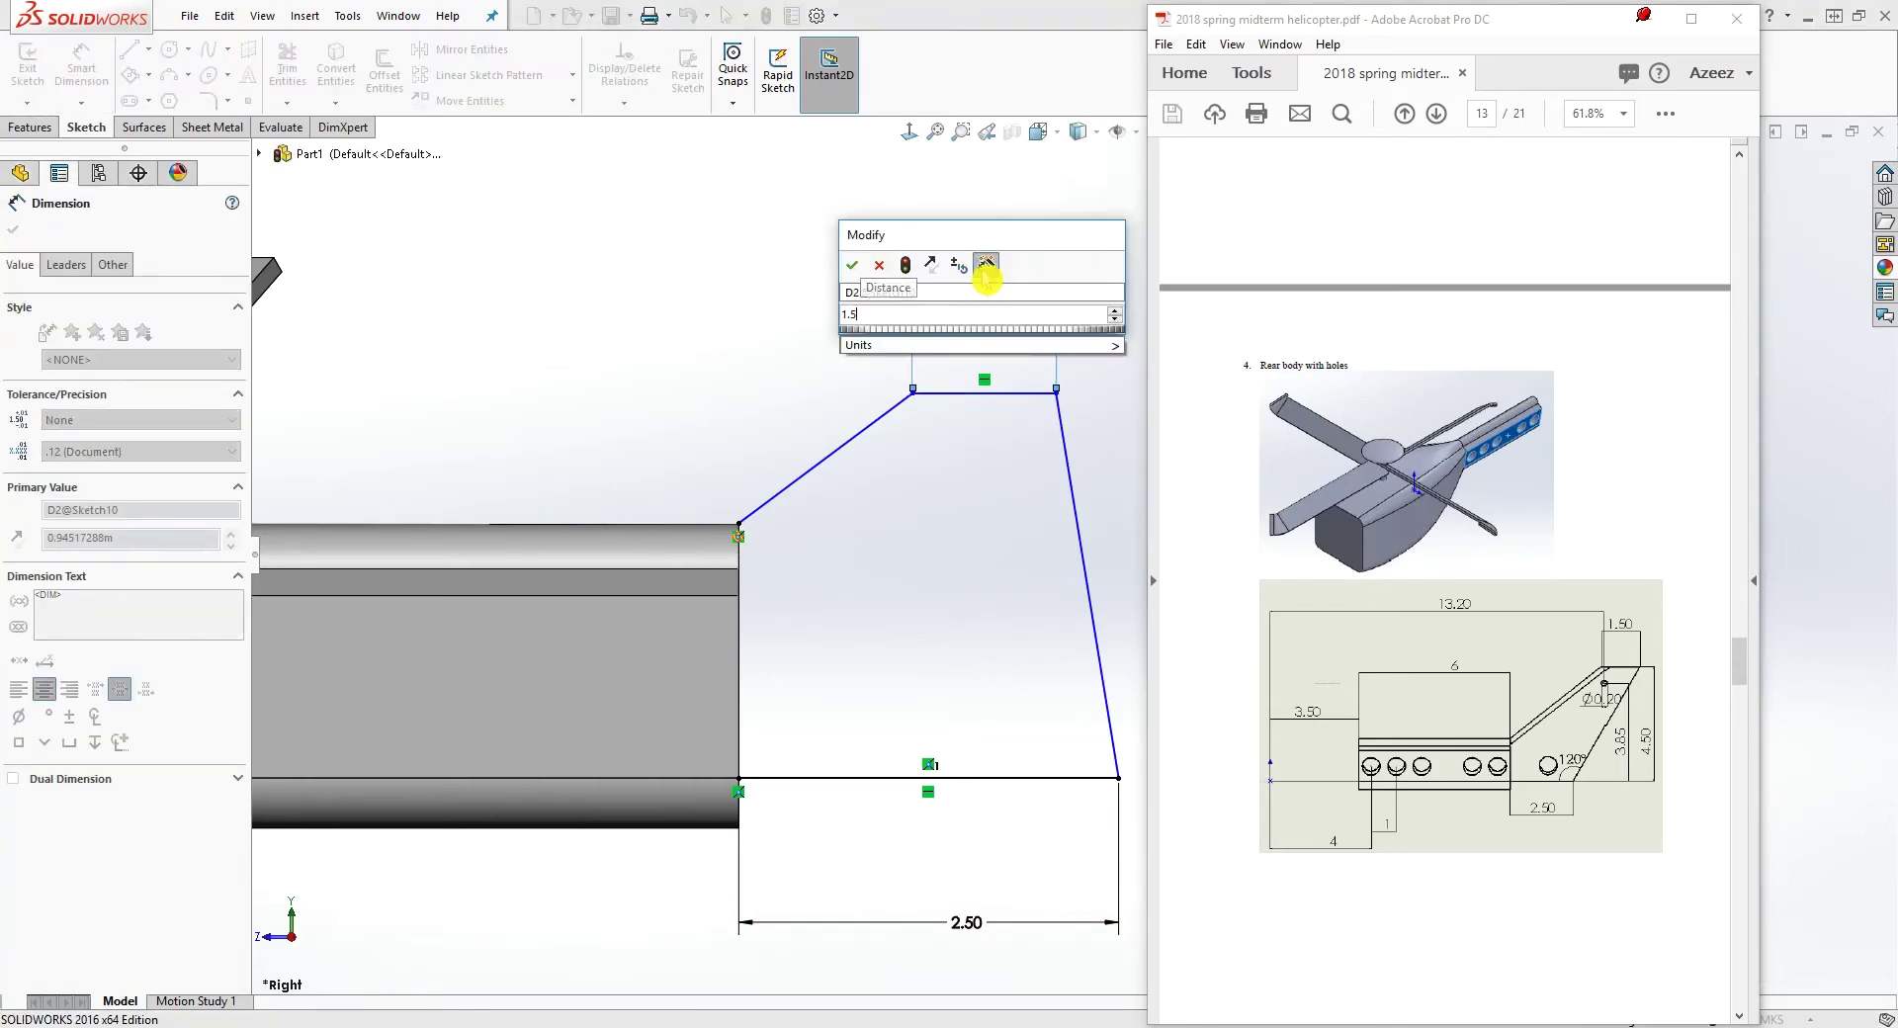
pyautogui.press('Return')
pyautogui.press('Escape')
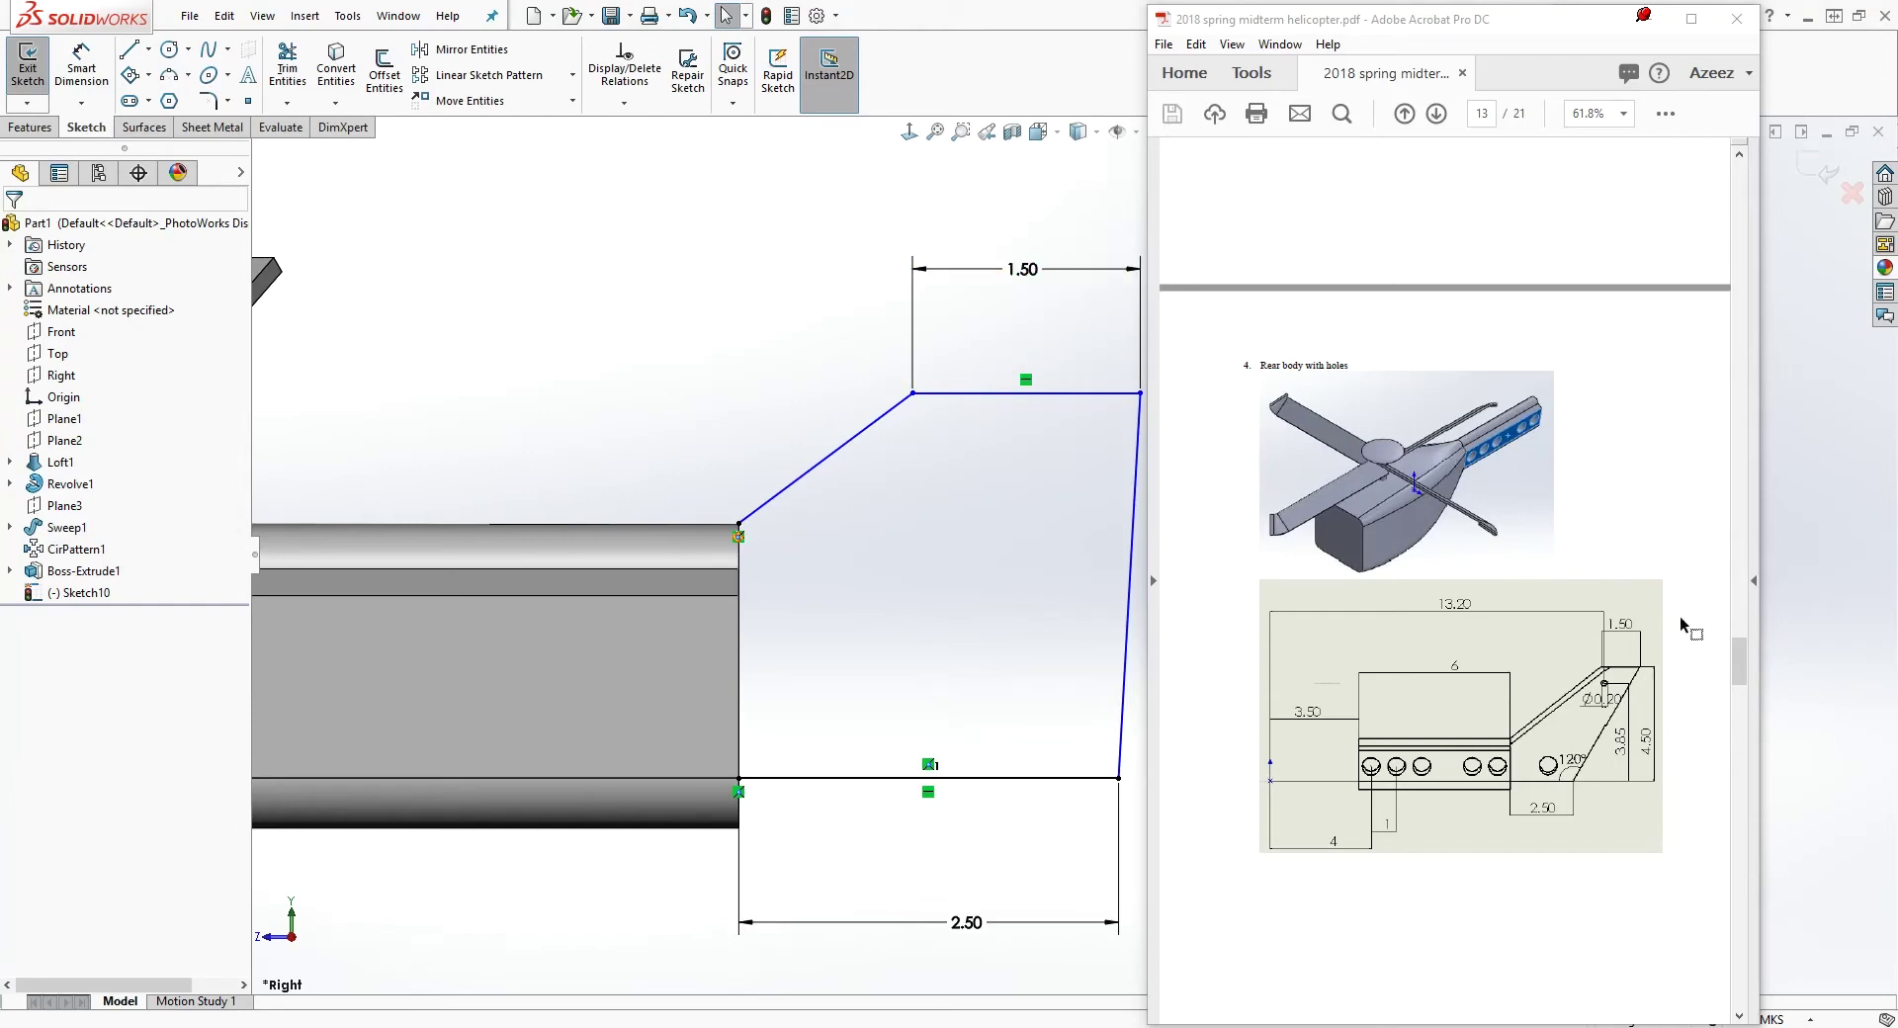
# Enlarge the reference PDF and examine the fin dimensions in the rear body drawing
pyautogui.click(1691, 19)
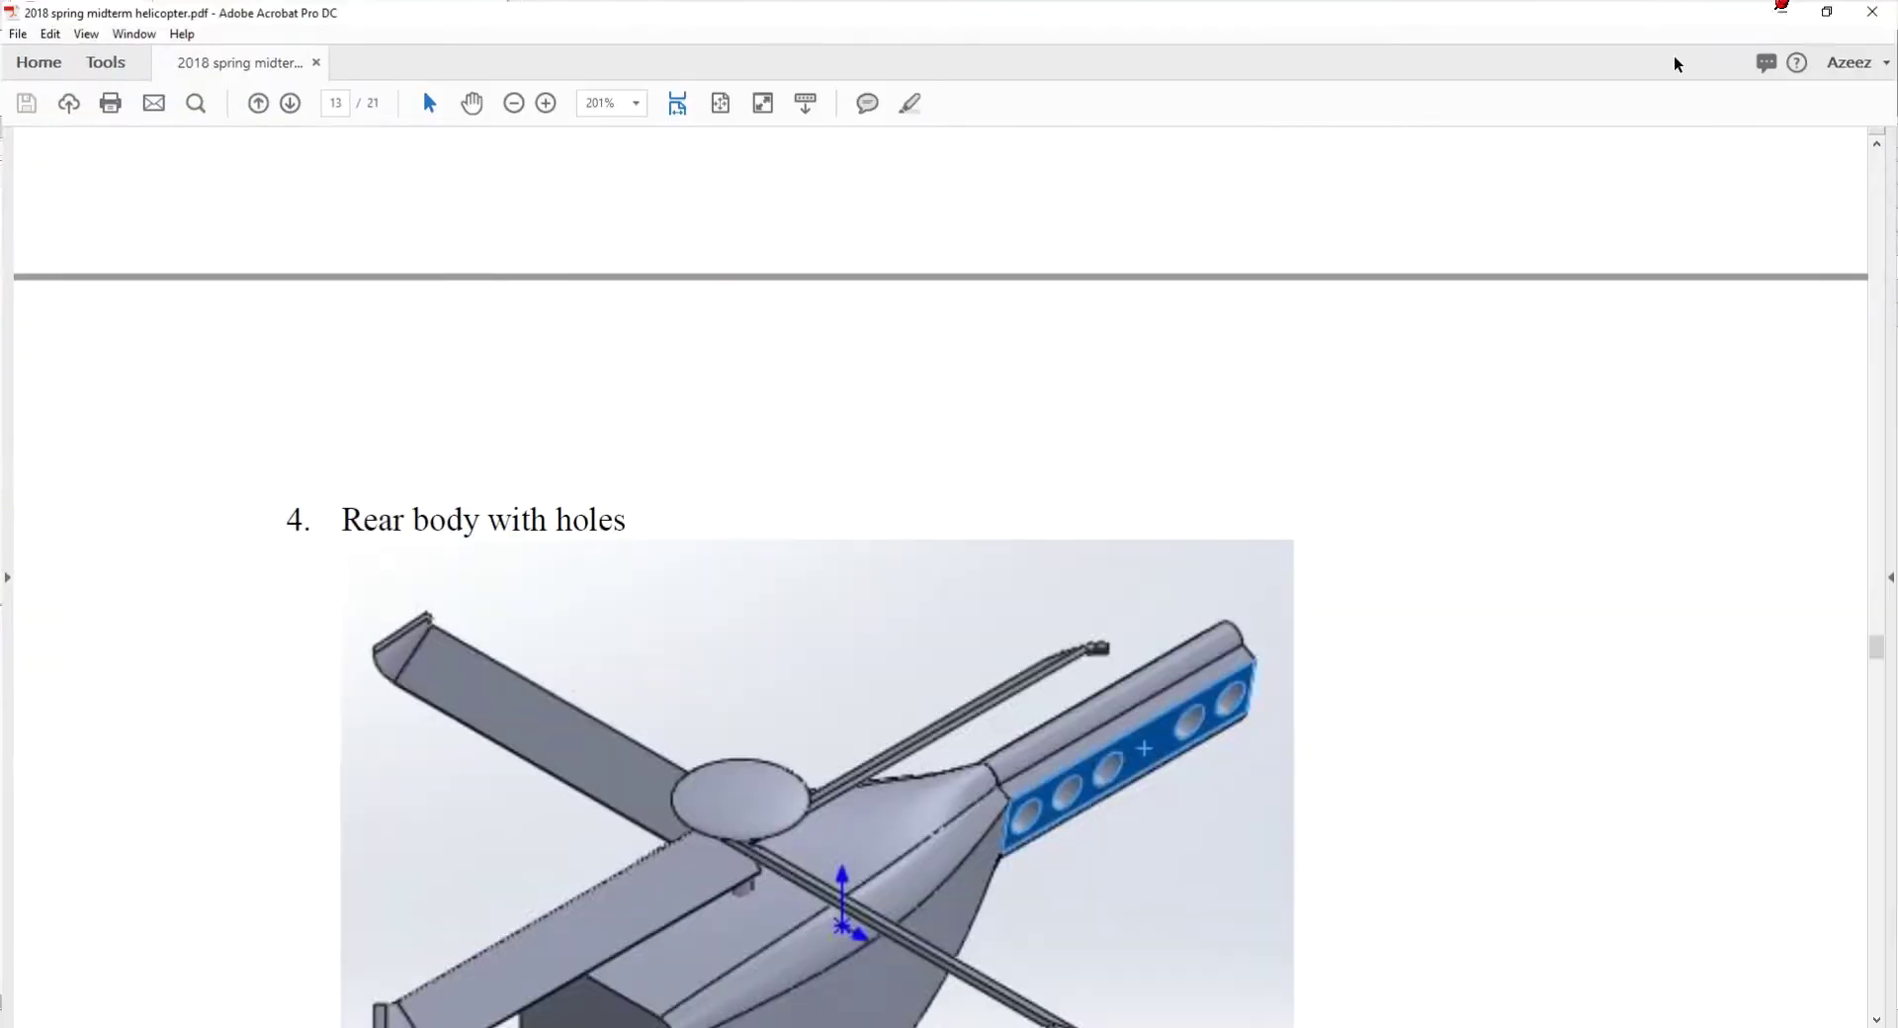
pyautogui.scroll(-5, 1354, 623)
pyautogui.scroll(-3, 1497, 712)
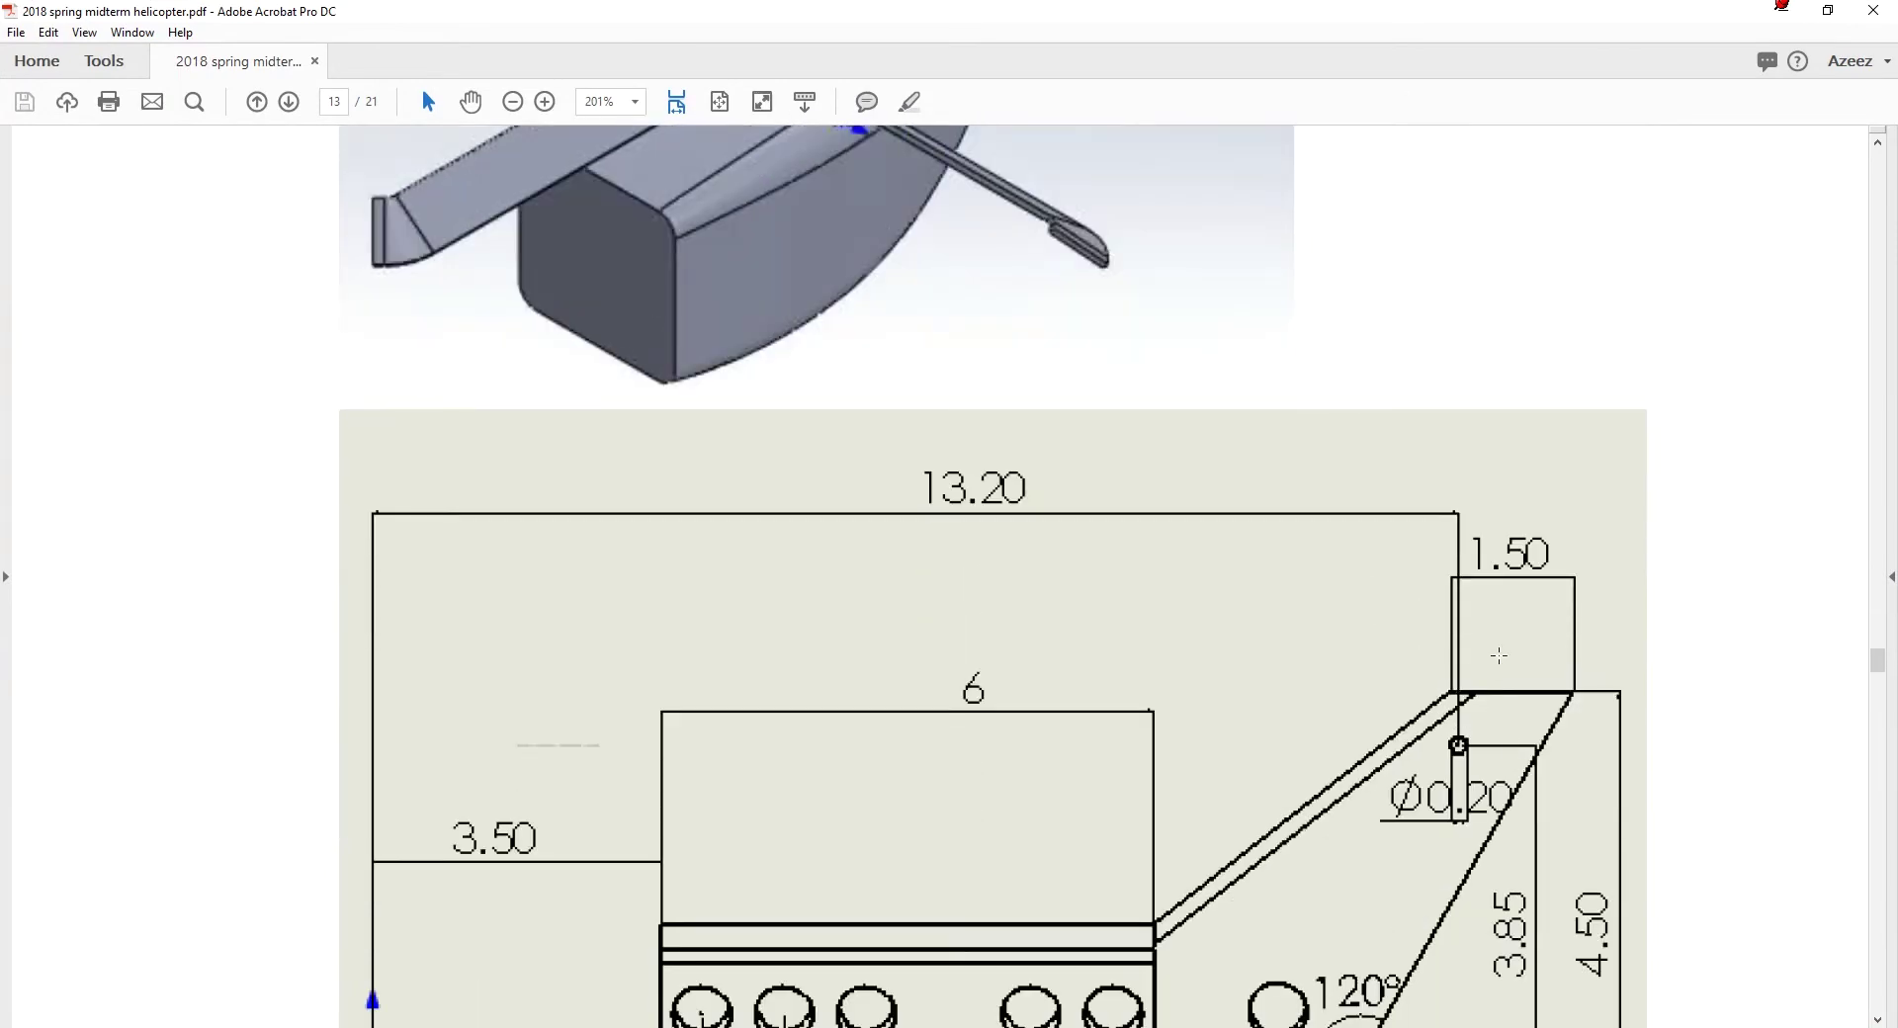
pyautogui.scroll(-3, 1665, 568)
pyautogui.scroll(3, 1665, 568)
pyautogui.click(1829, 9)
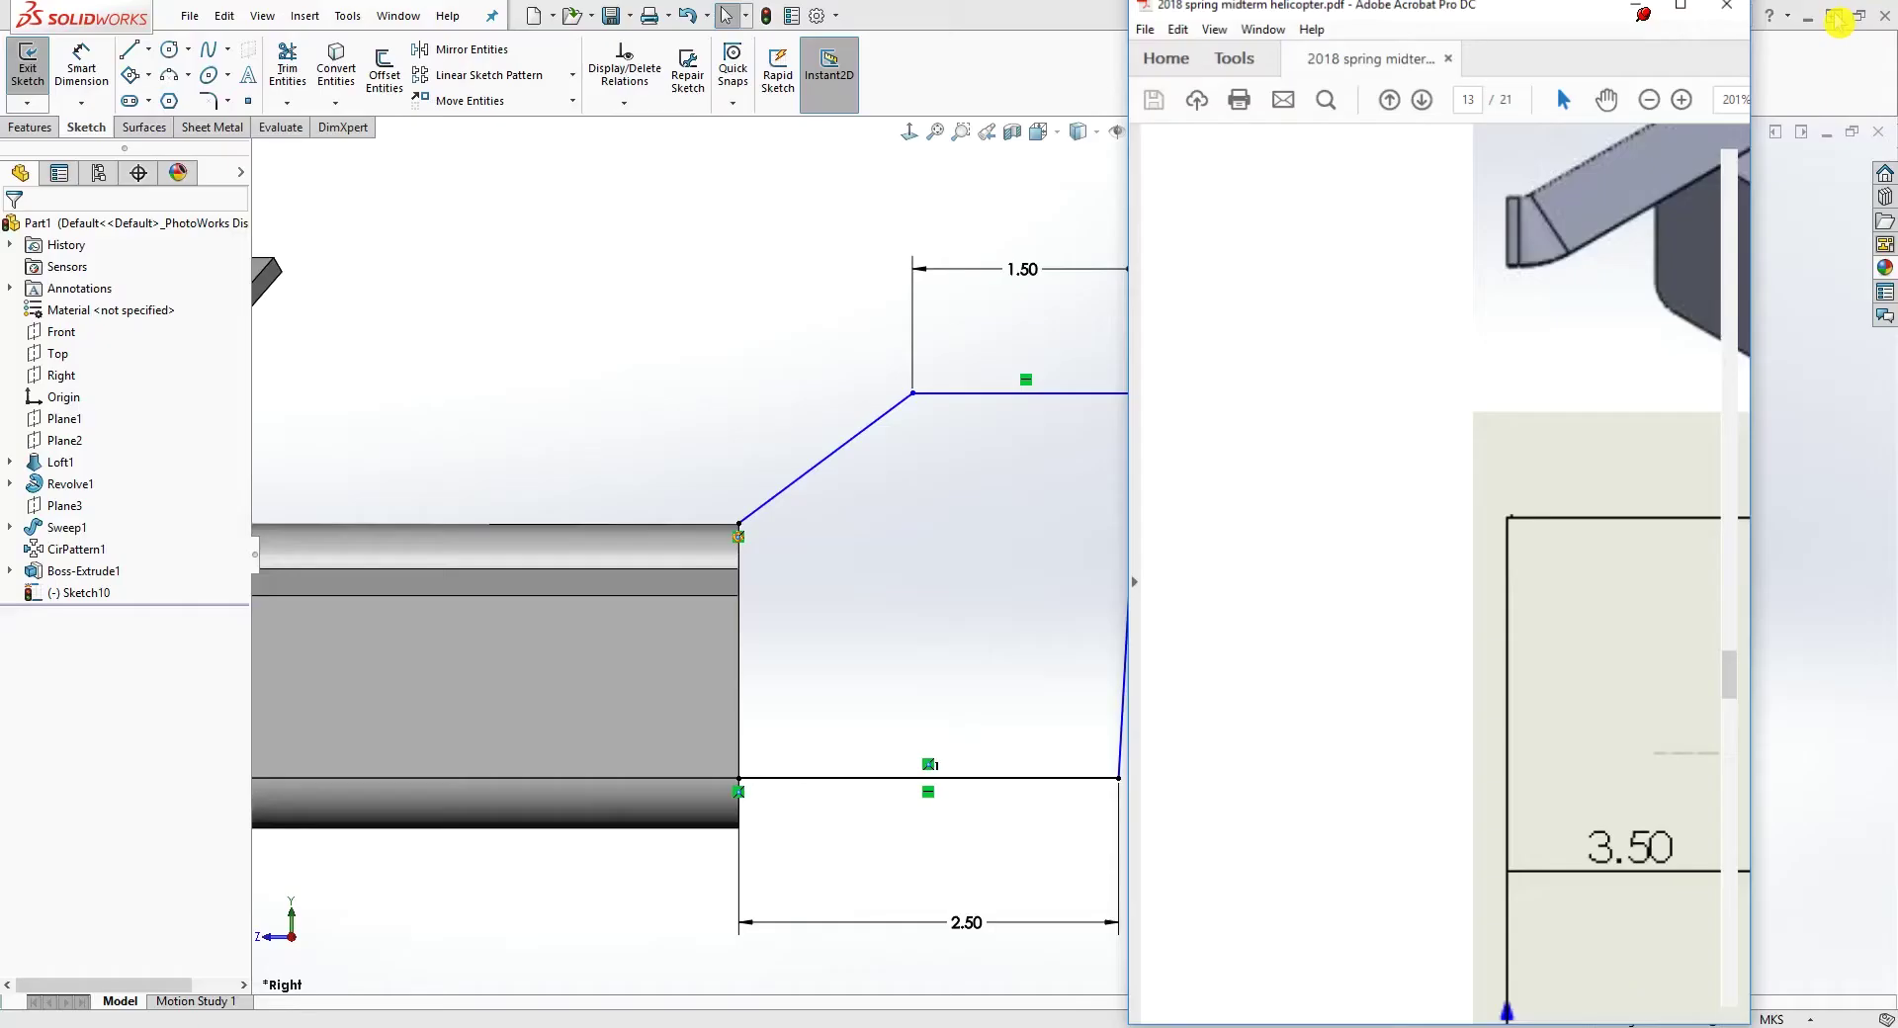
# Dimension the angle between the fin profile's base line and its sloping rear line to 120°
pyautogui.click(966, 930)
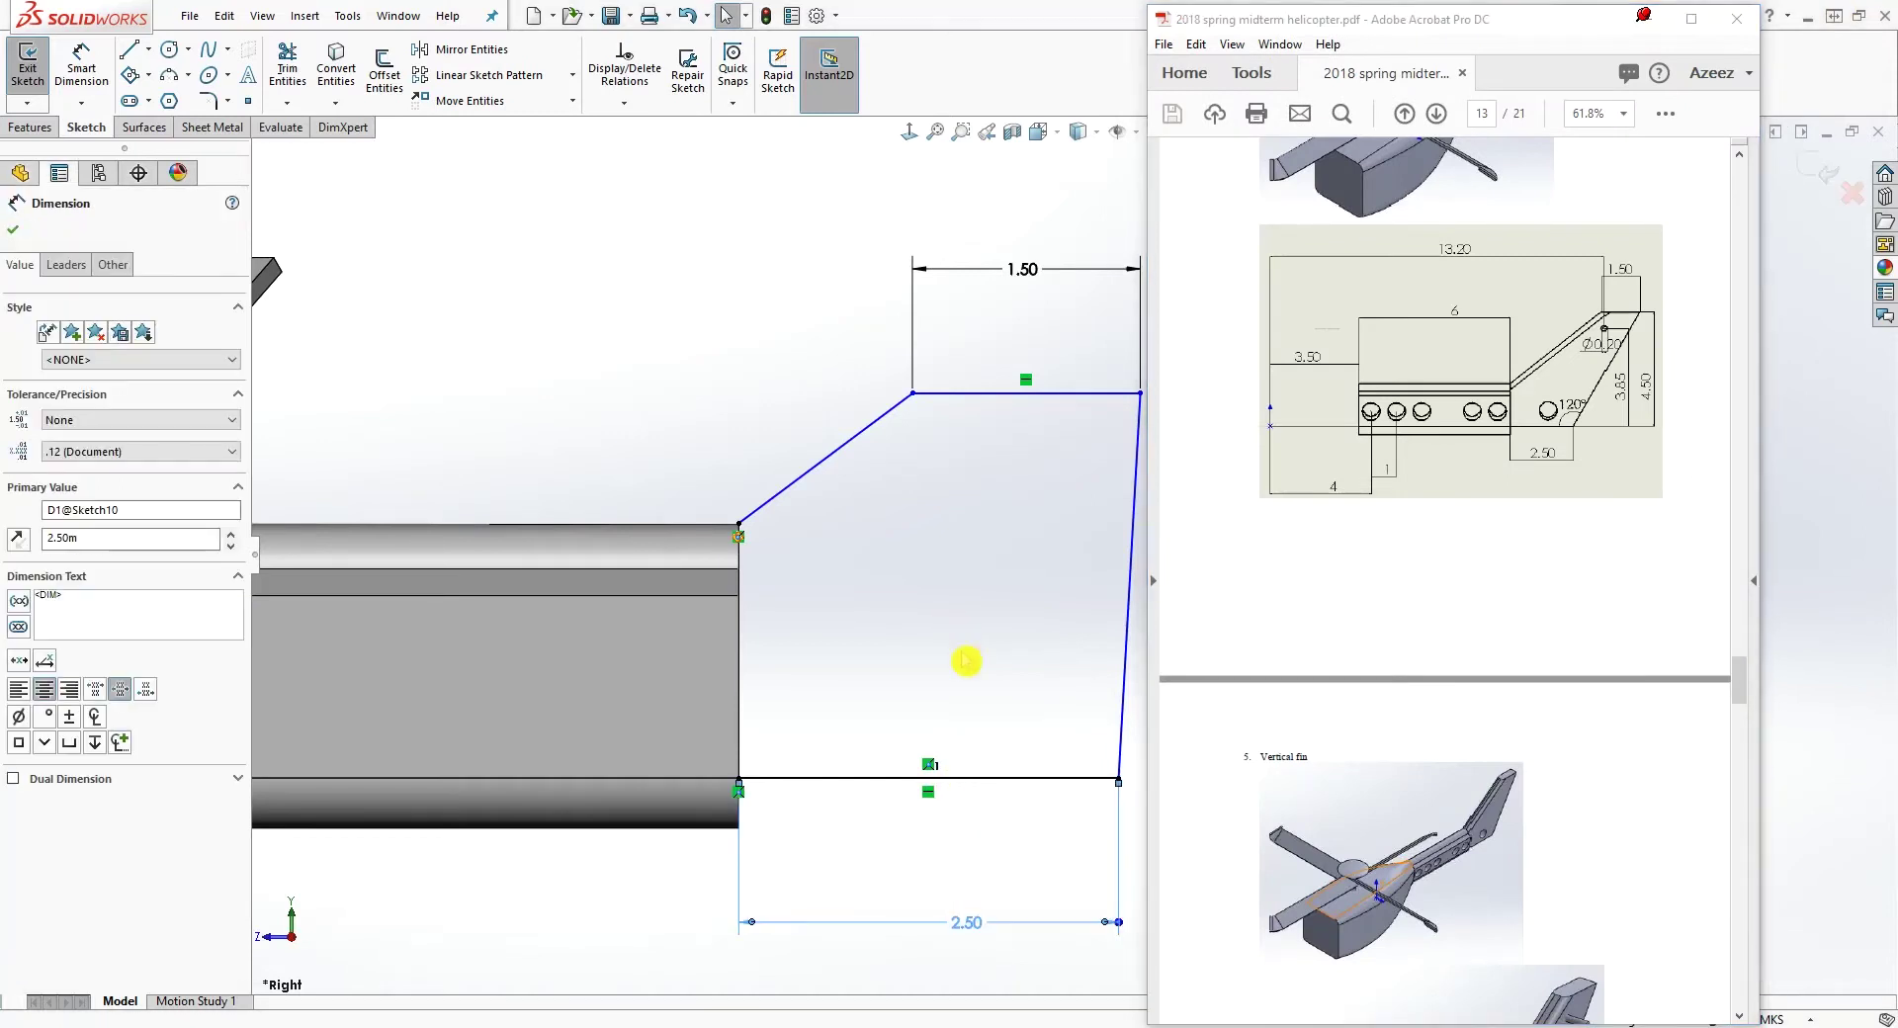
pyautogui.scroll(1, 1047, 740)
pyautogui.keyDown('ctrl'); pyautogui.moveTo(1043, 783); pyautogui.dragTo(851, 762, button='middle'); pyautogui.keyUp('ctrl')
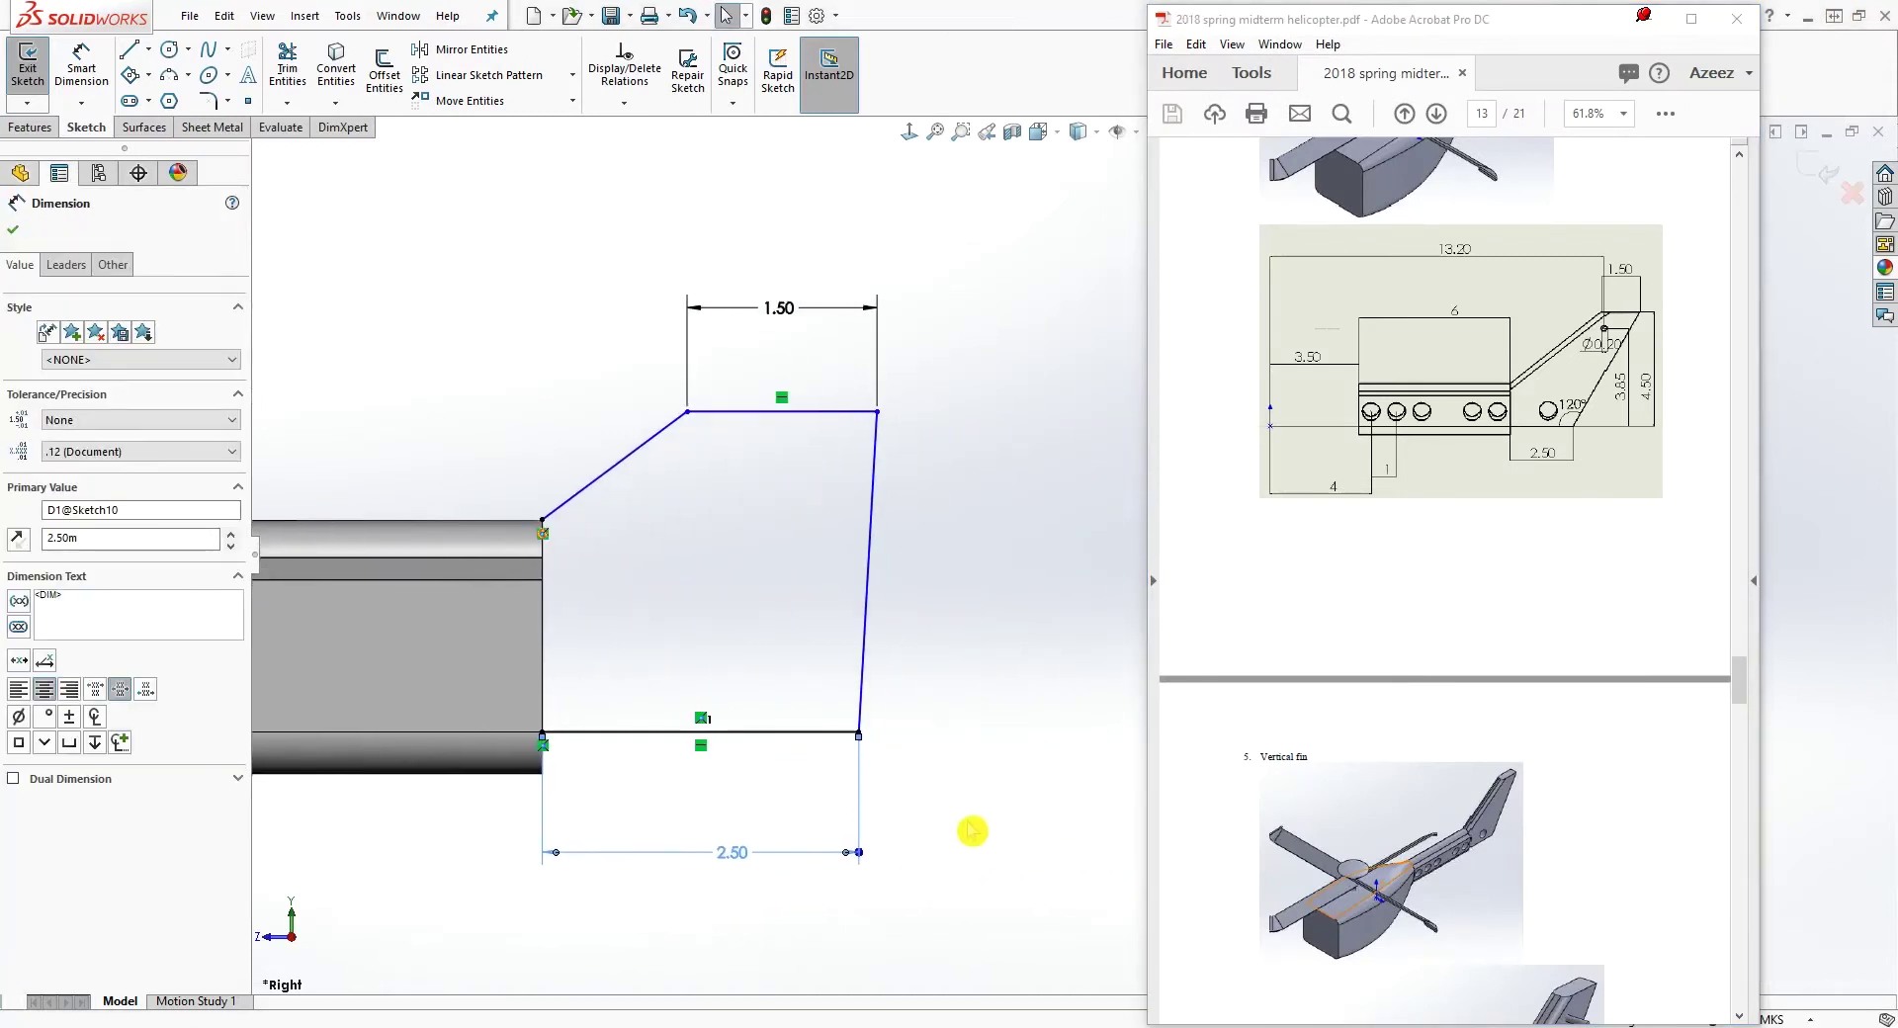
pyautogui.click(999, 856)
pyautogui.moveTo(945, 947); pyautogui.dragTo(935, 860, button='right')
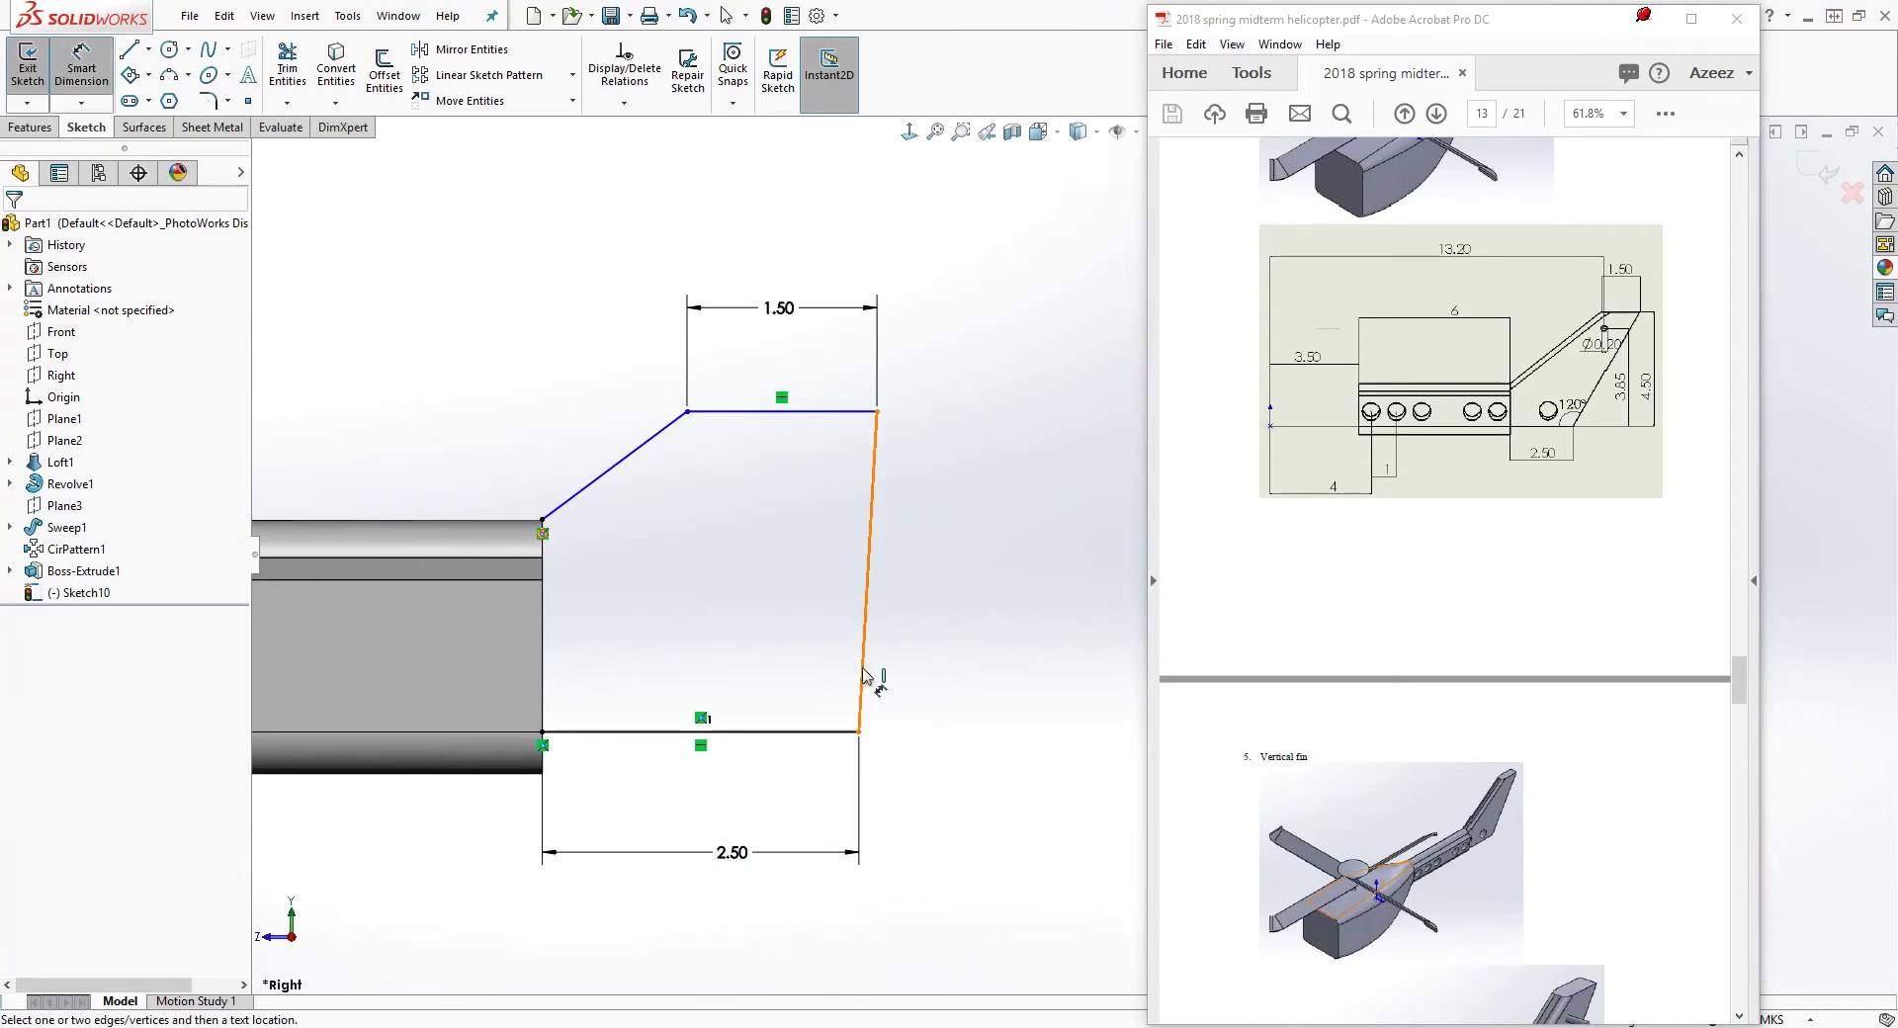
pyautogui.click(865, 678)
pyautogui.click(794, 739)
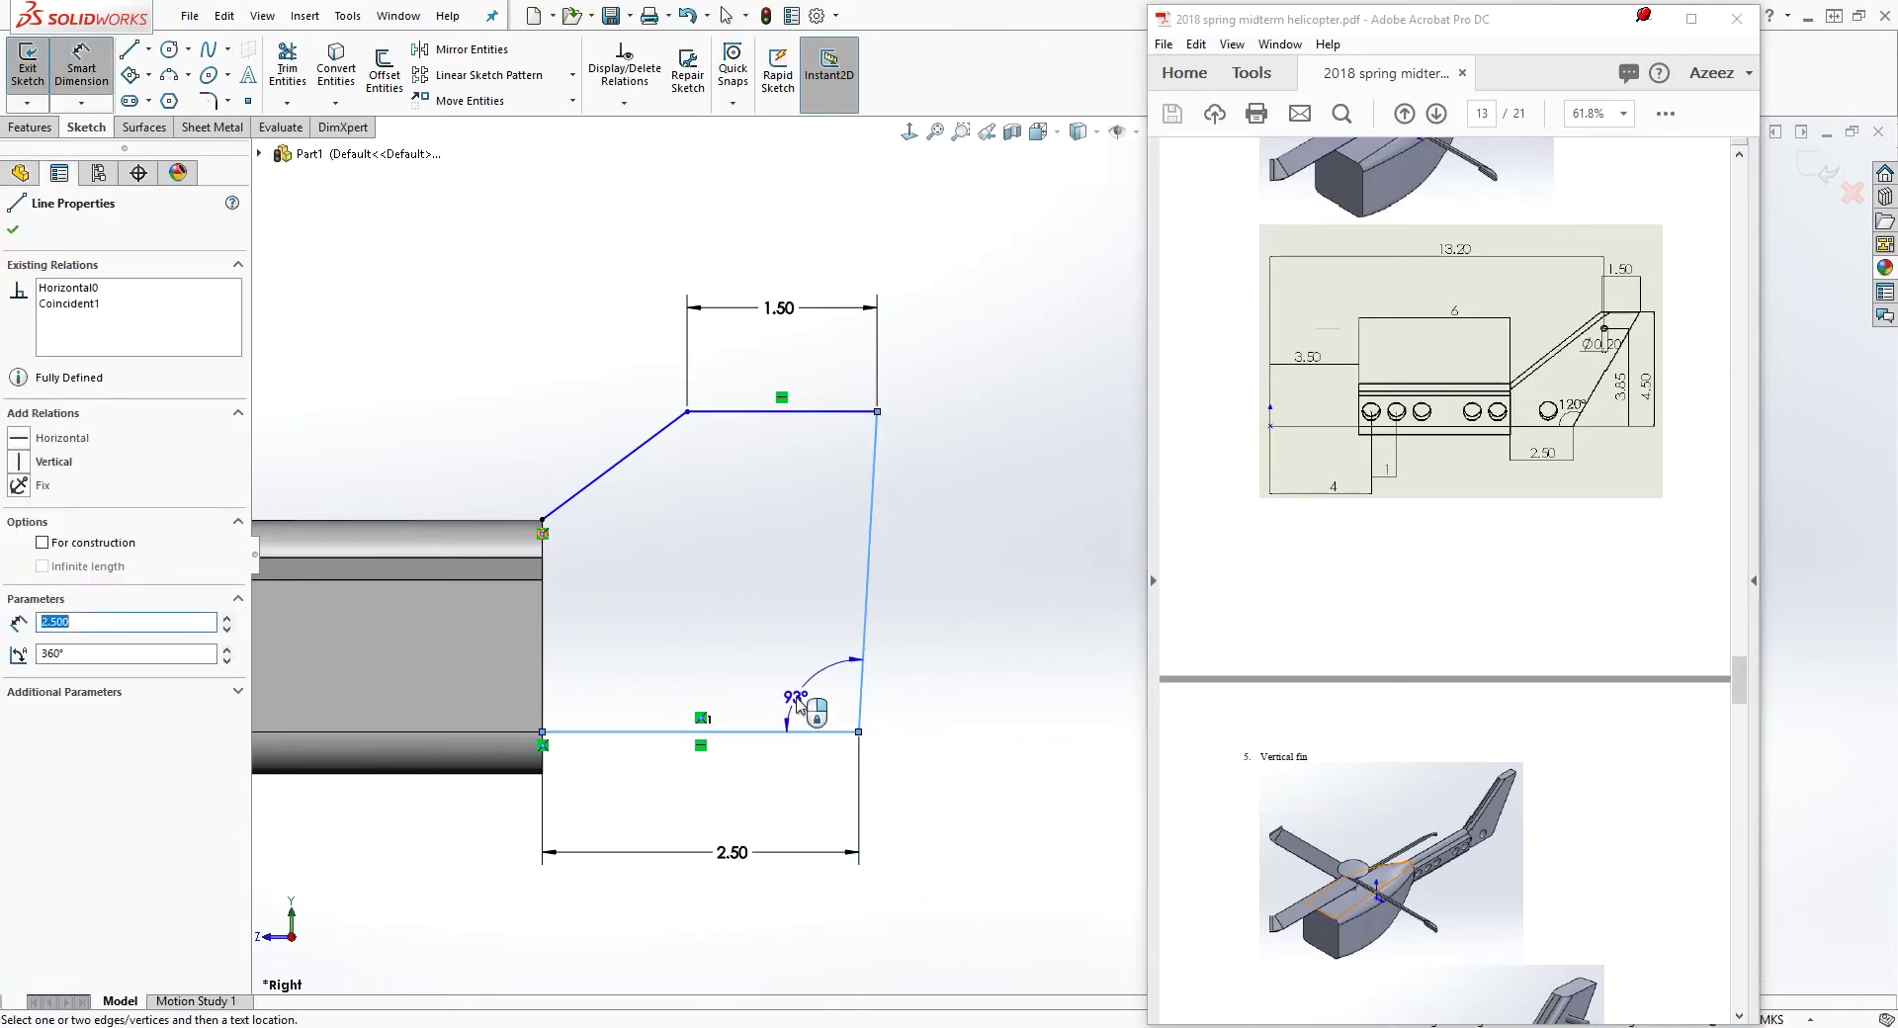
pyautogui.click(804, 708)
pyautogui.write('120')
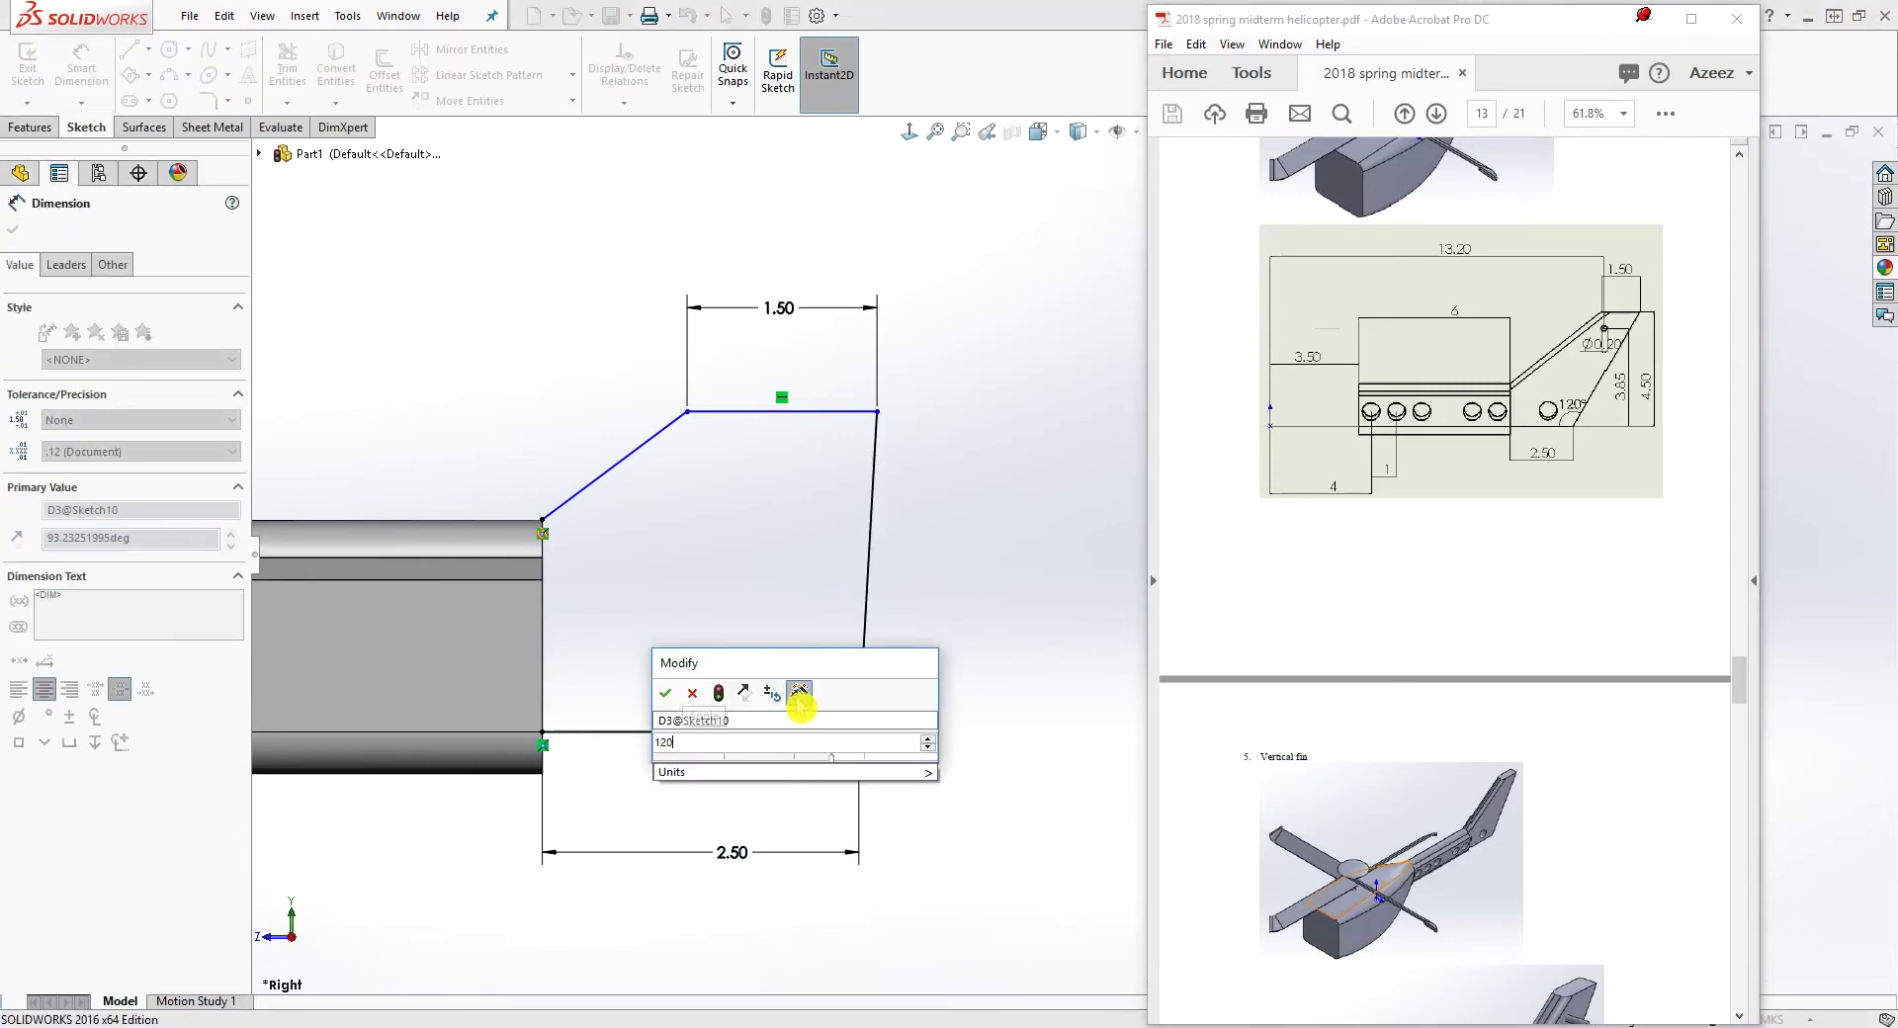
pyautogui.press('Return')
pyautogui.press('Escape')
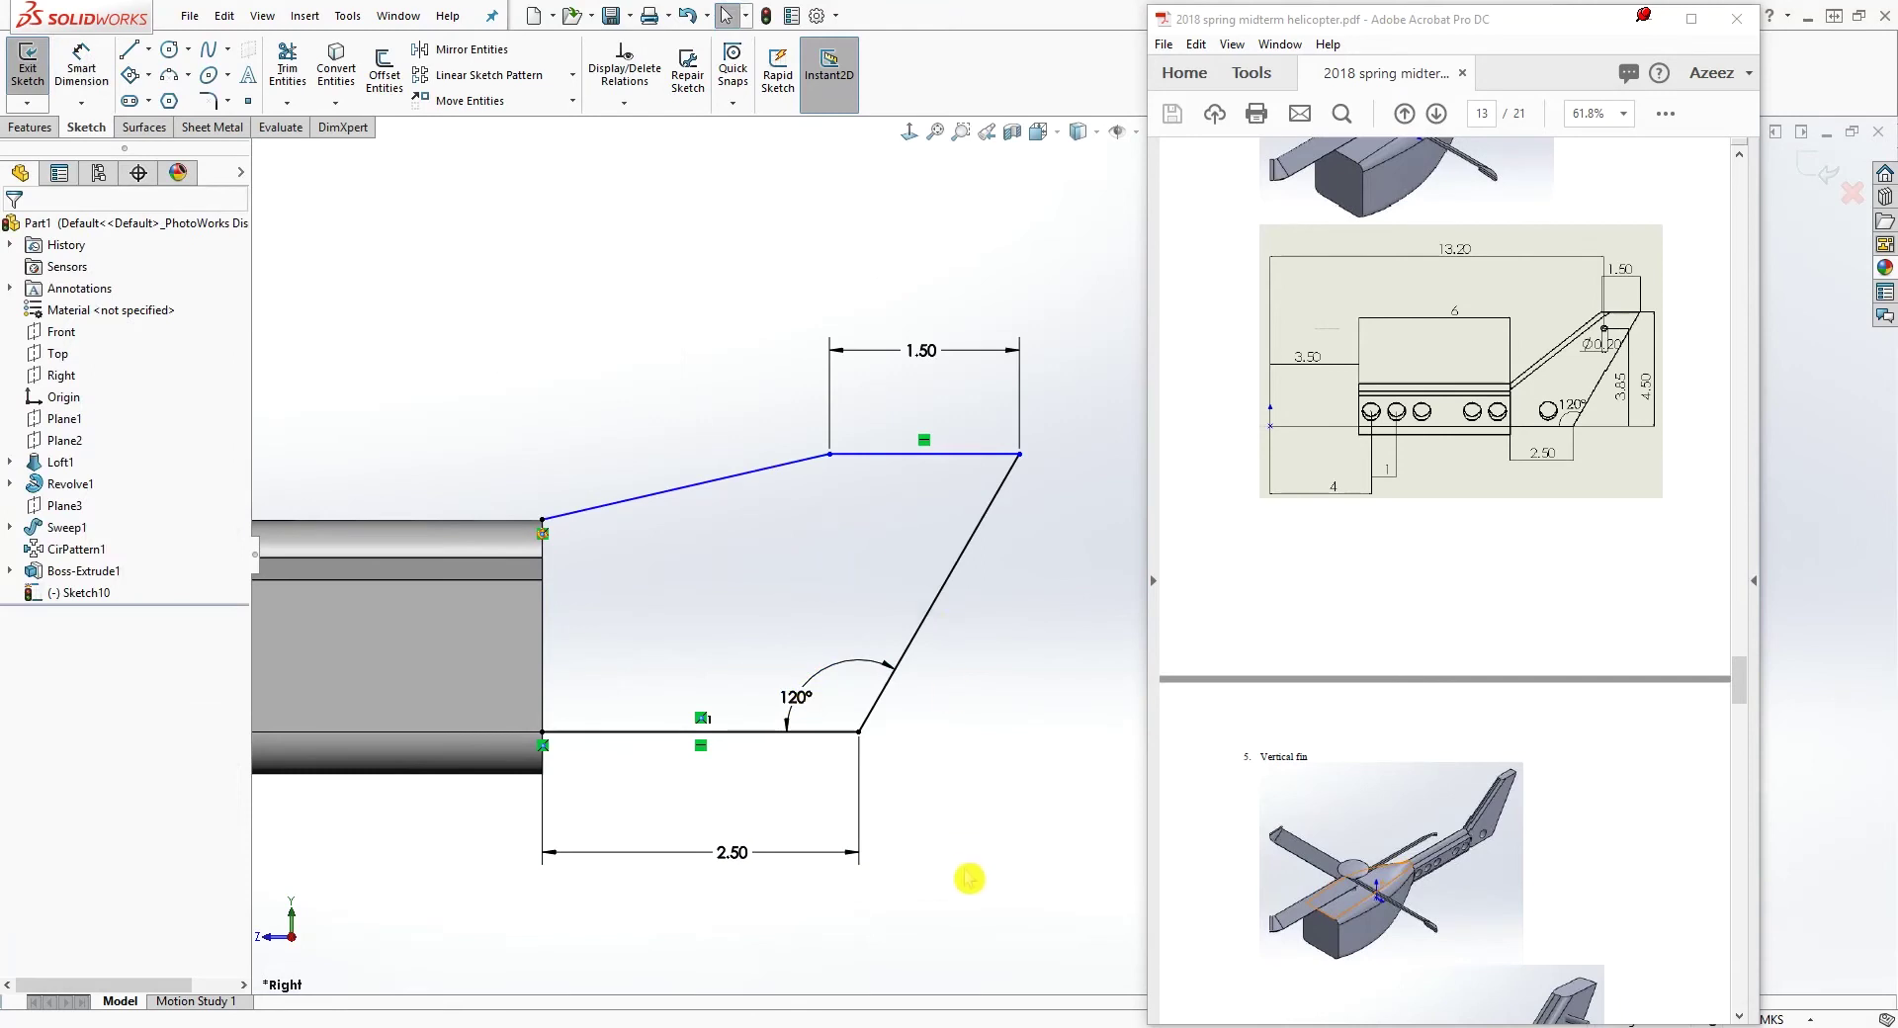
# Dimension the fin profile's vertical height to 4.5 m and place the dimension further away from the profile
pyautogui.moveTo(969, 878); pyautogui.dragTo(964, 633, button='right')
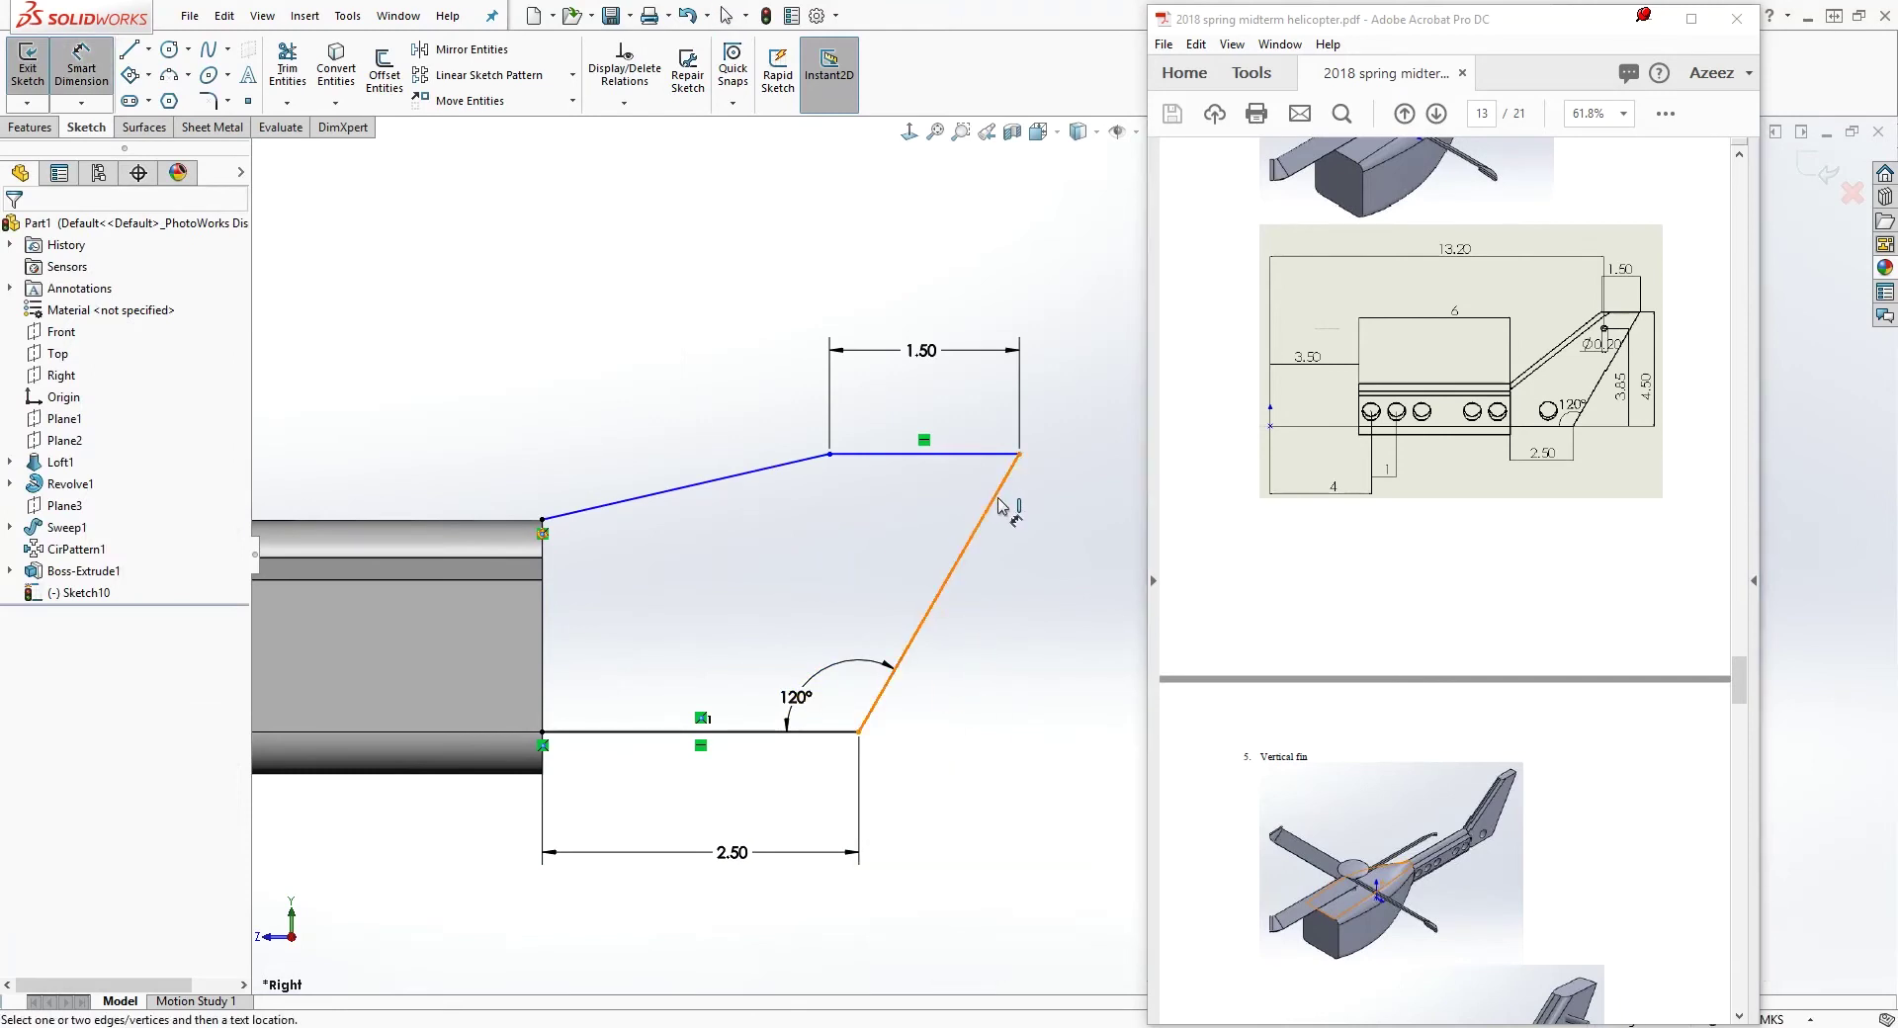
pyautogui.click(1019, 455)
pyautogui.click(860, 733)
pyautogui.click(1031, 627)
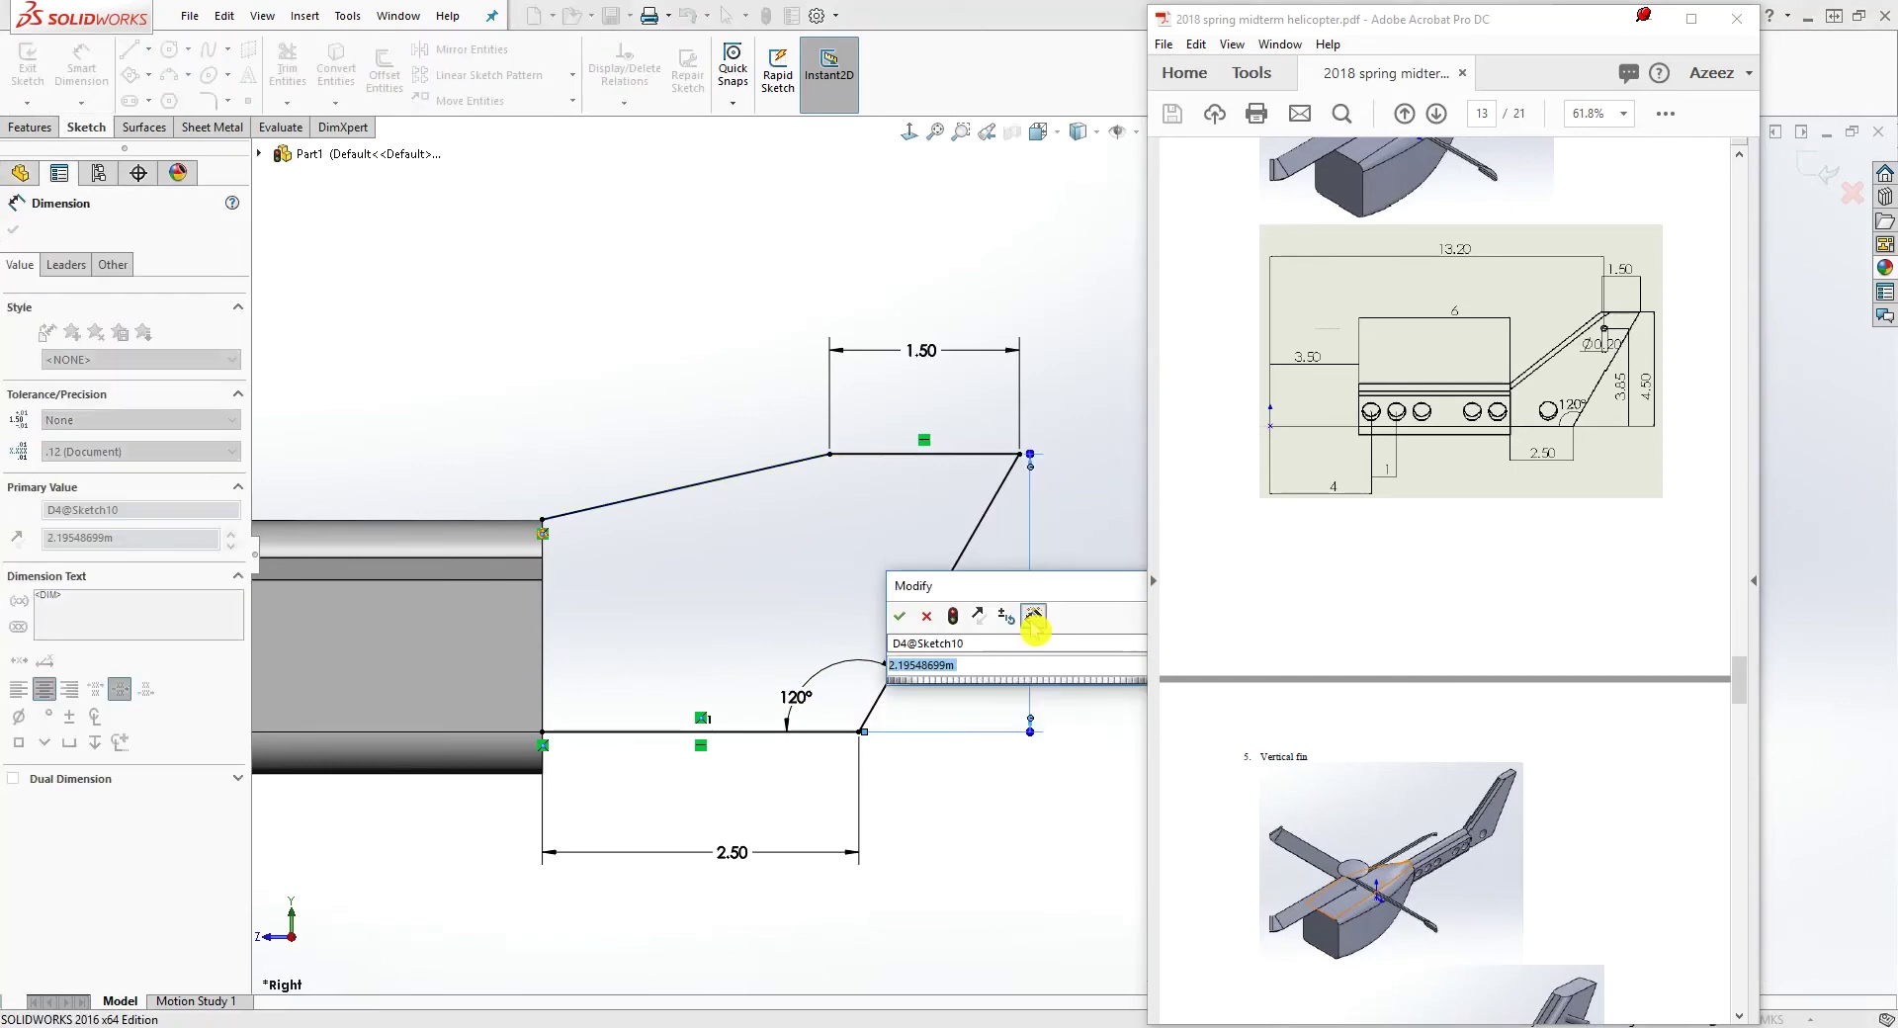
pyautogui.write('4.5')
pyautogui.press('Return')
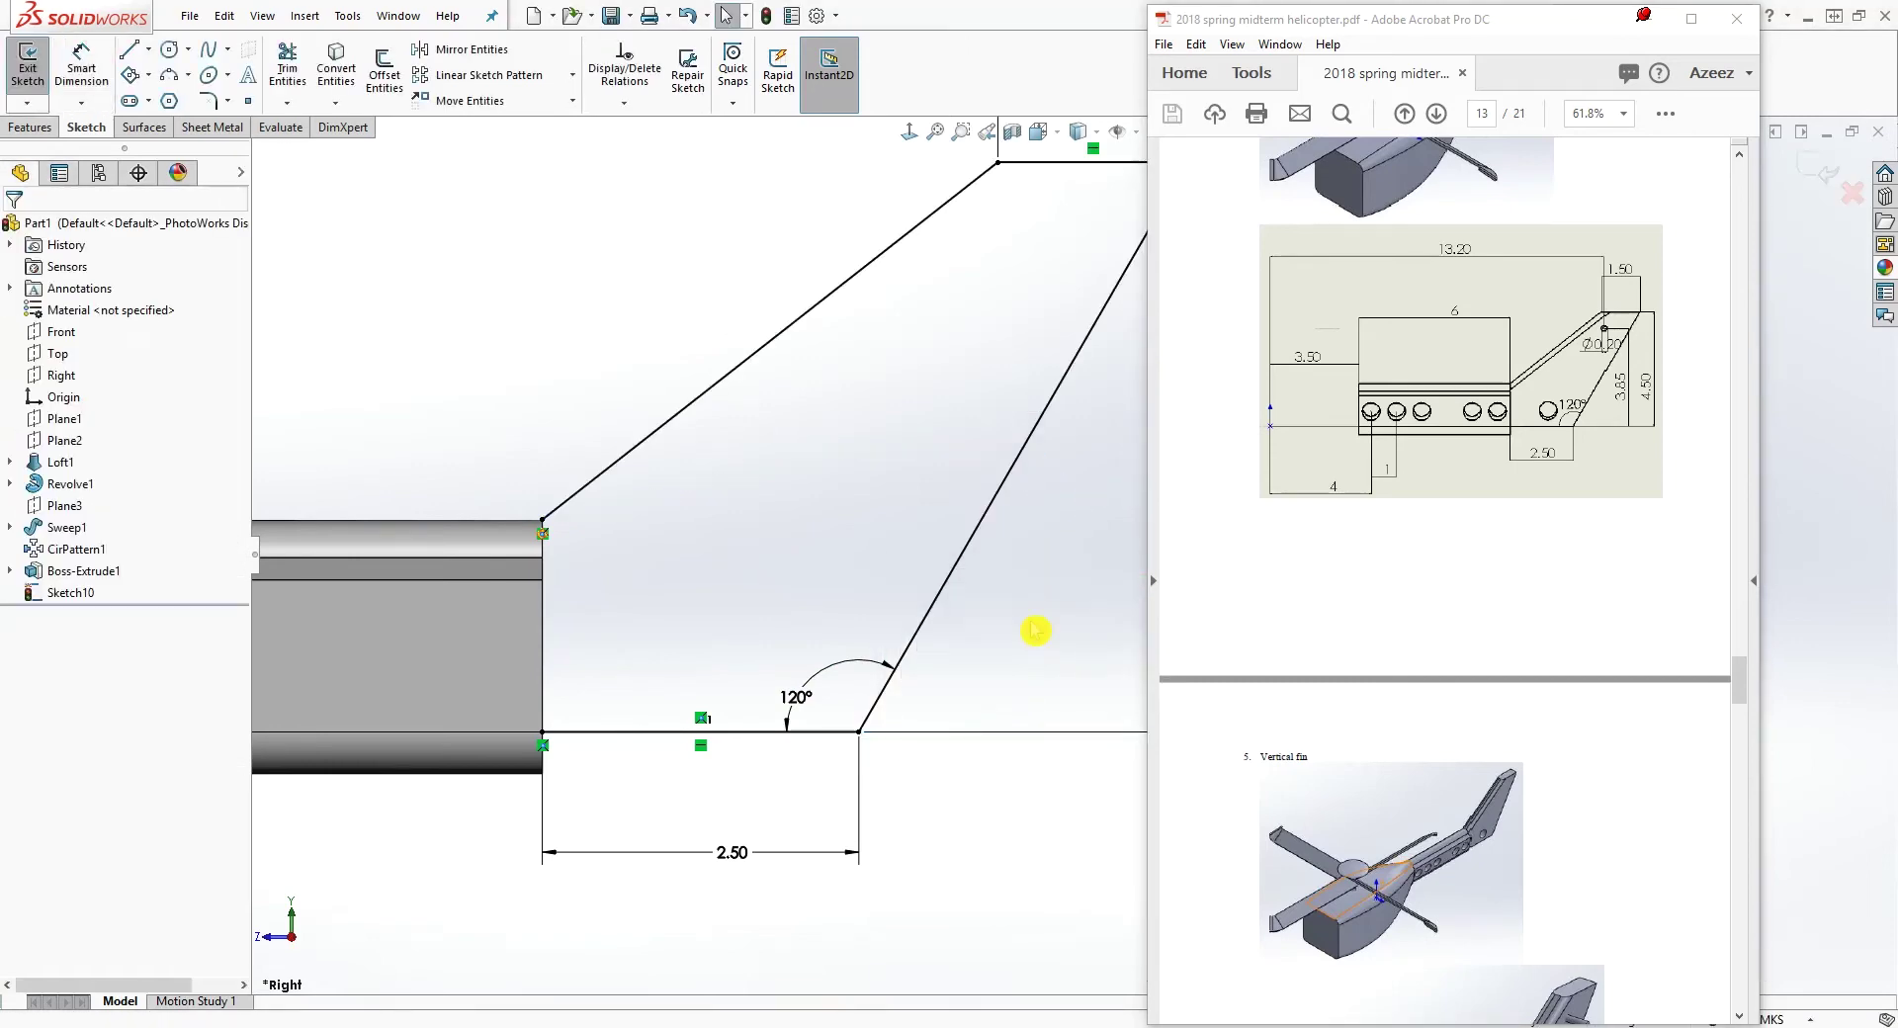
pyautogui.scroll(4, 1035, 630)
pyautogui.scroll(-3, 1077, 474)
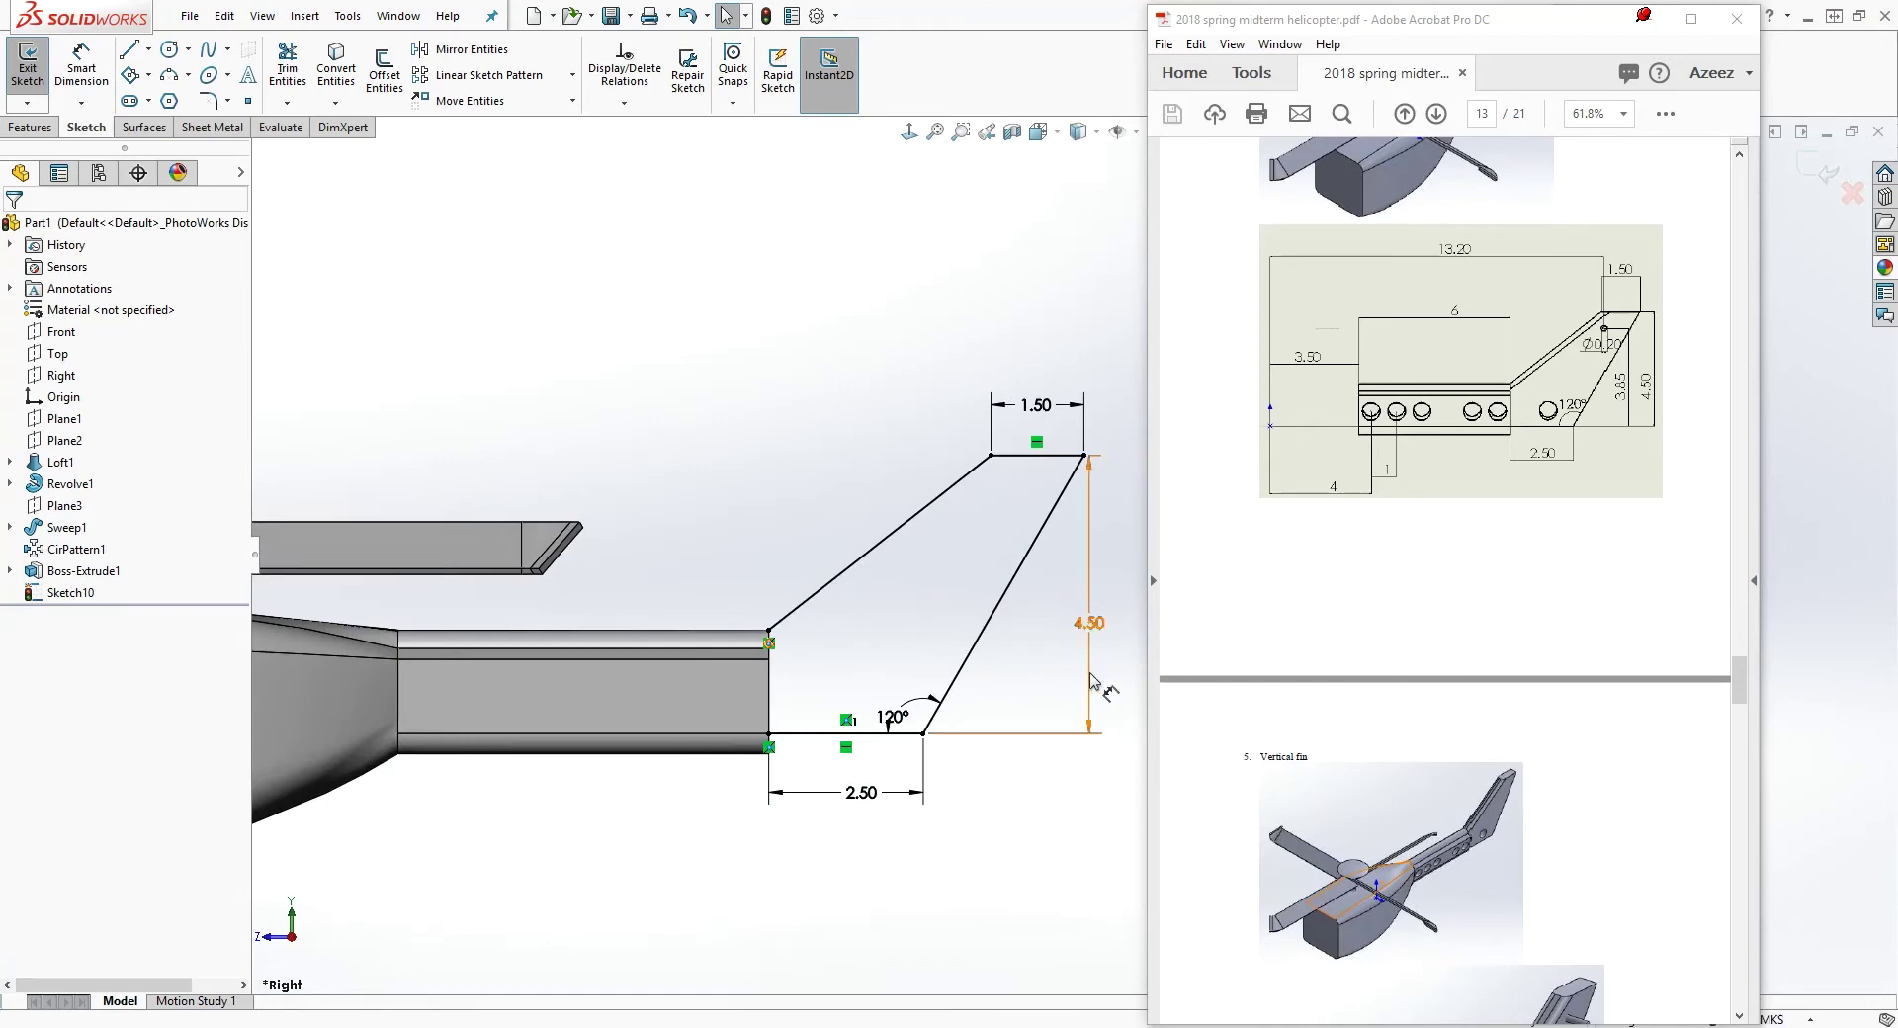
pyautogui.moveTo(1091, 680); pyautogui.dragTo(1121, 676)
# Close the fin profile with a vertical line along the boom's end face, from the front slope's lower end to the base line
pyautogui.press('l')
pyautogui.click(768, 630)
pyautogui.click(768, 734)
pyautogui.press('Escape')
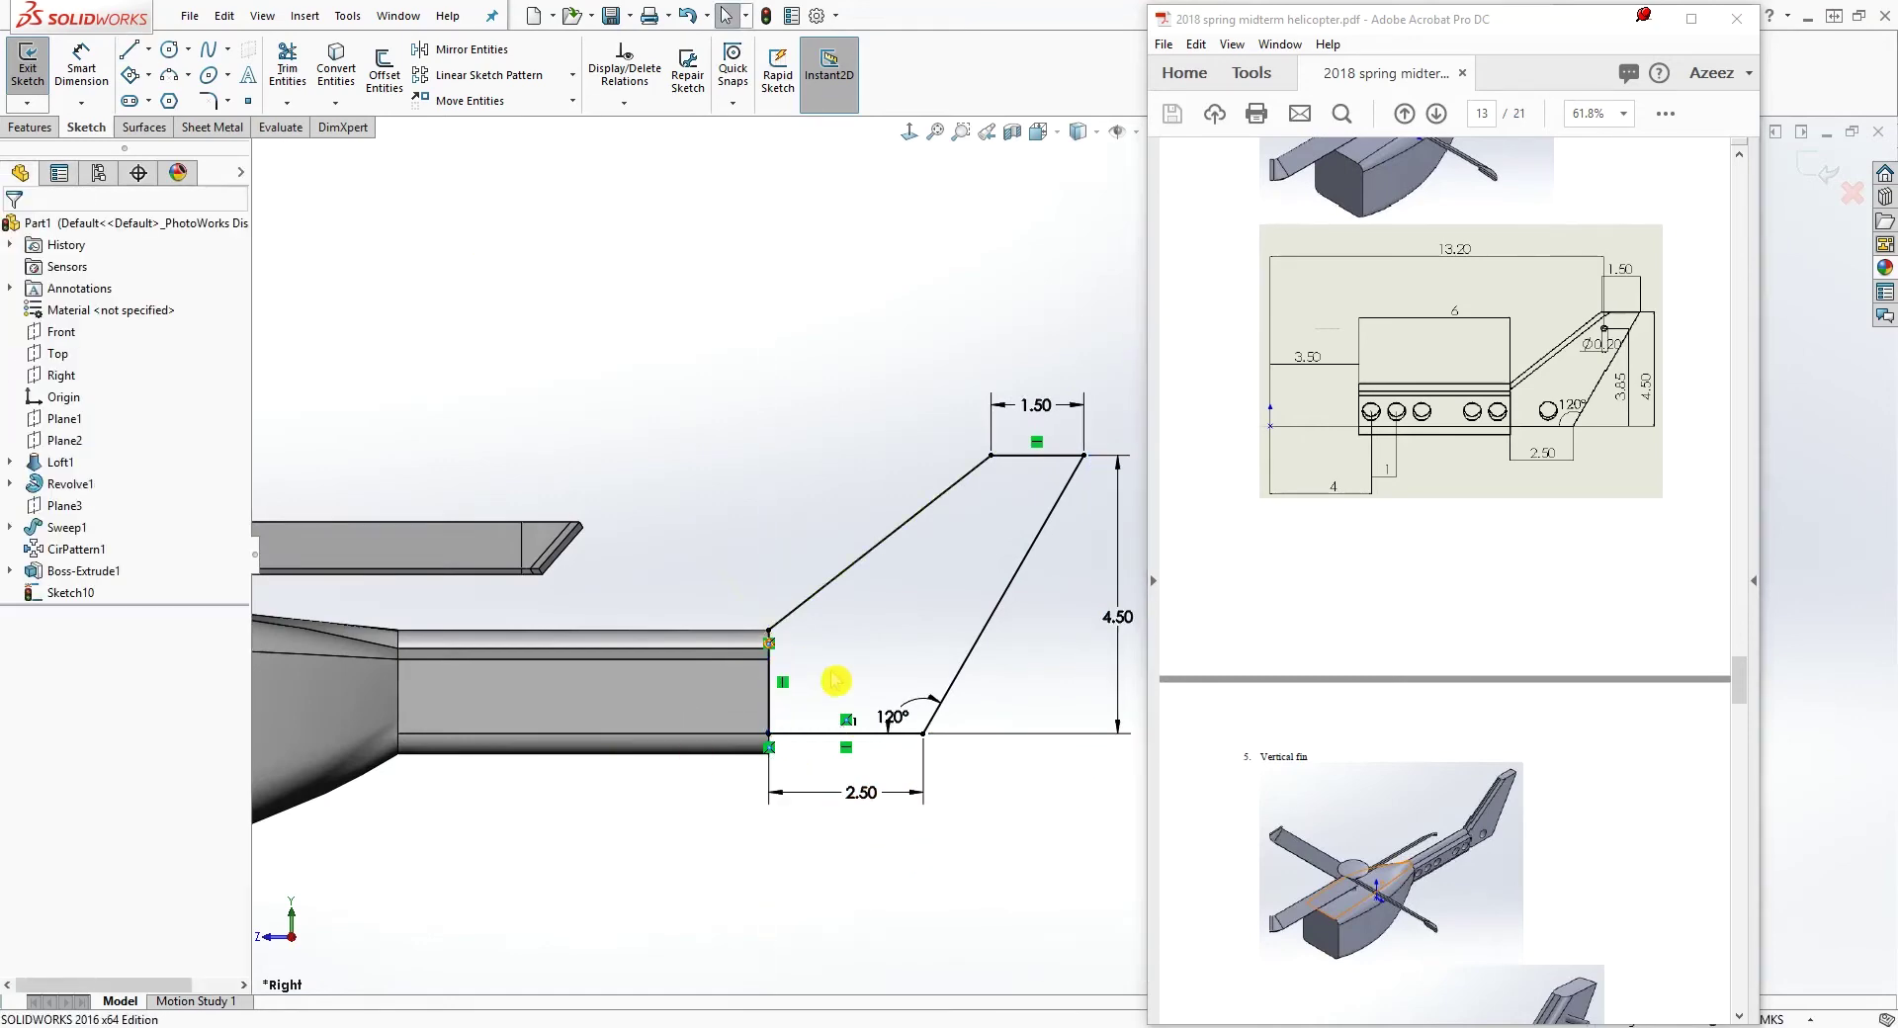
pyautogui.moveTo(842, 669); pyautogui.dragTo(702, 691, button='middle')
pyautogui.scroll(-1, 692, 694)
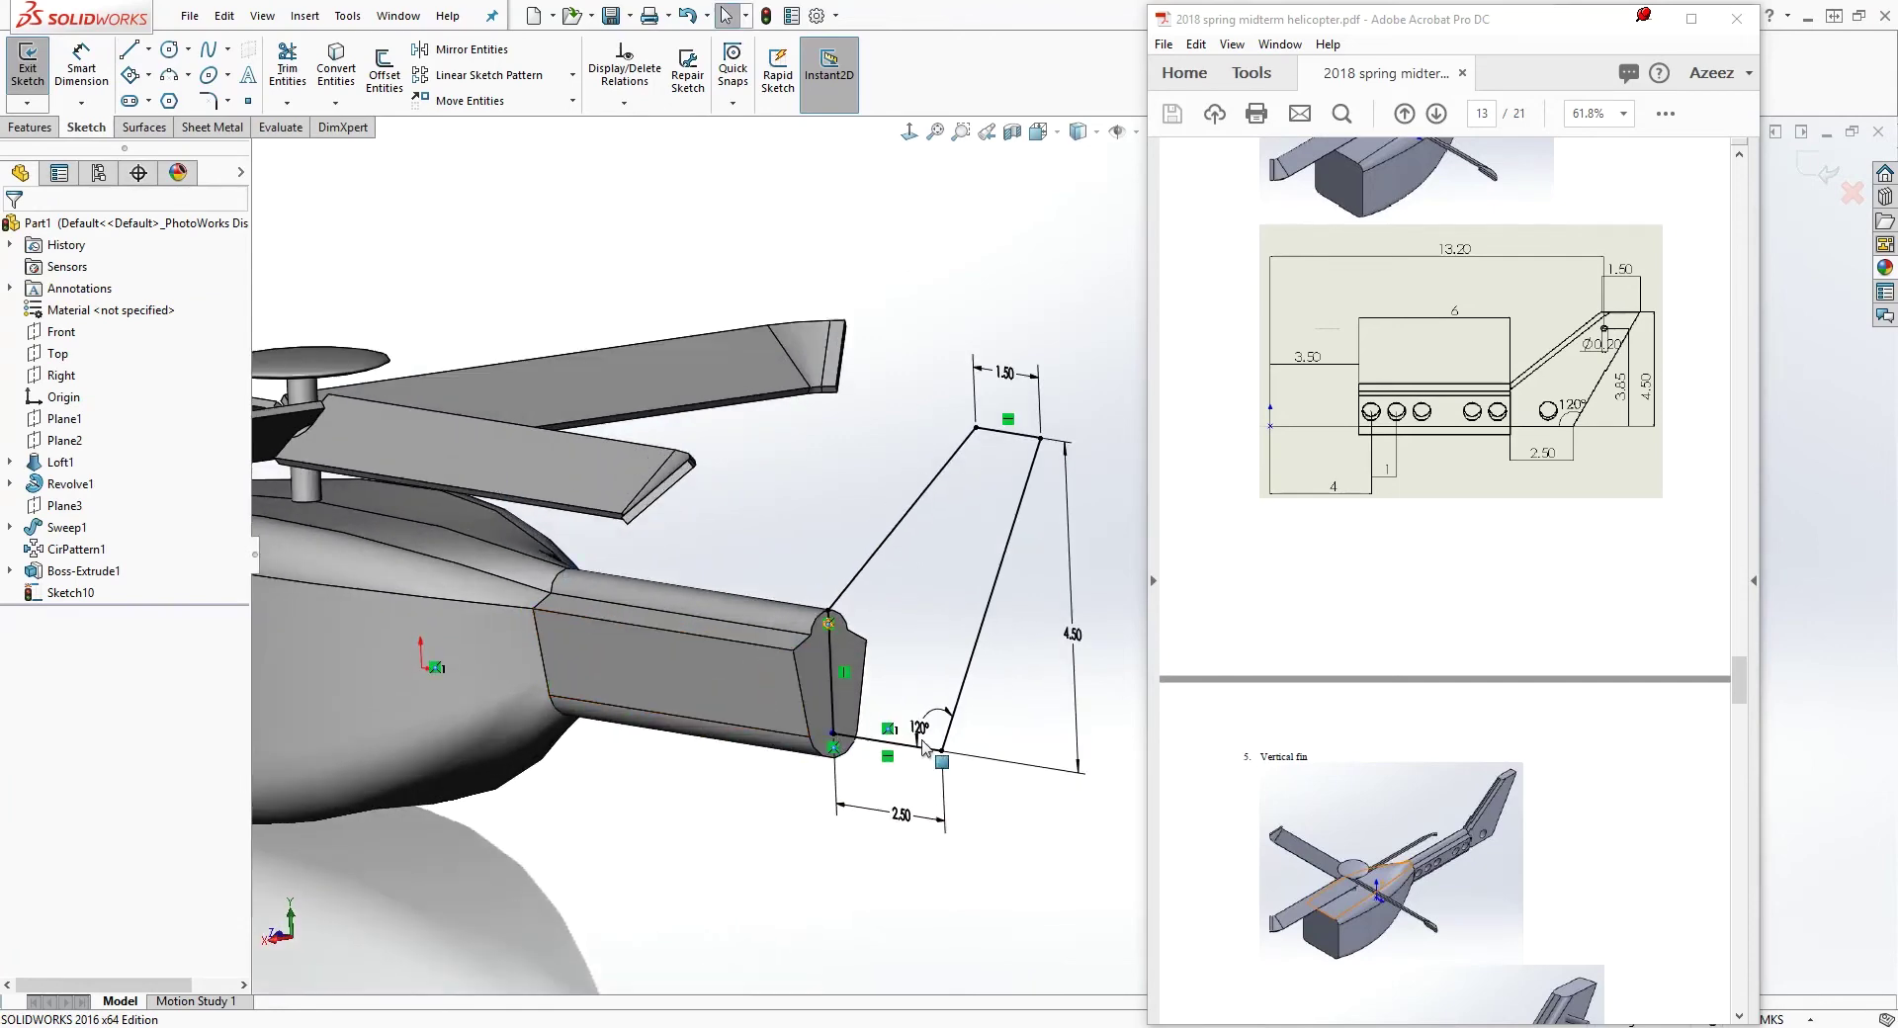
pyautogui.scroll(-4, 918, 747)
pyautogui.scroll(-4, 732, 706)
pyautogui.moveTo(748, 576); pyautogui.dragTo(869, 673)
pyautogui.press('Delete')
pyautogui.scroll(6, 898, 753)
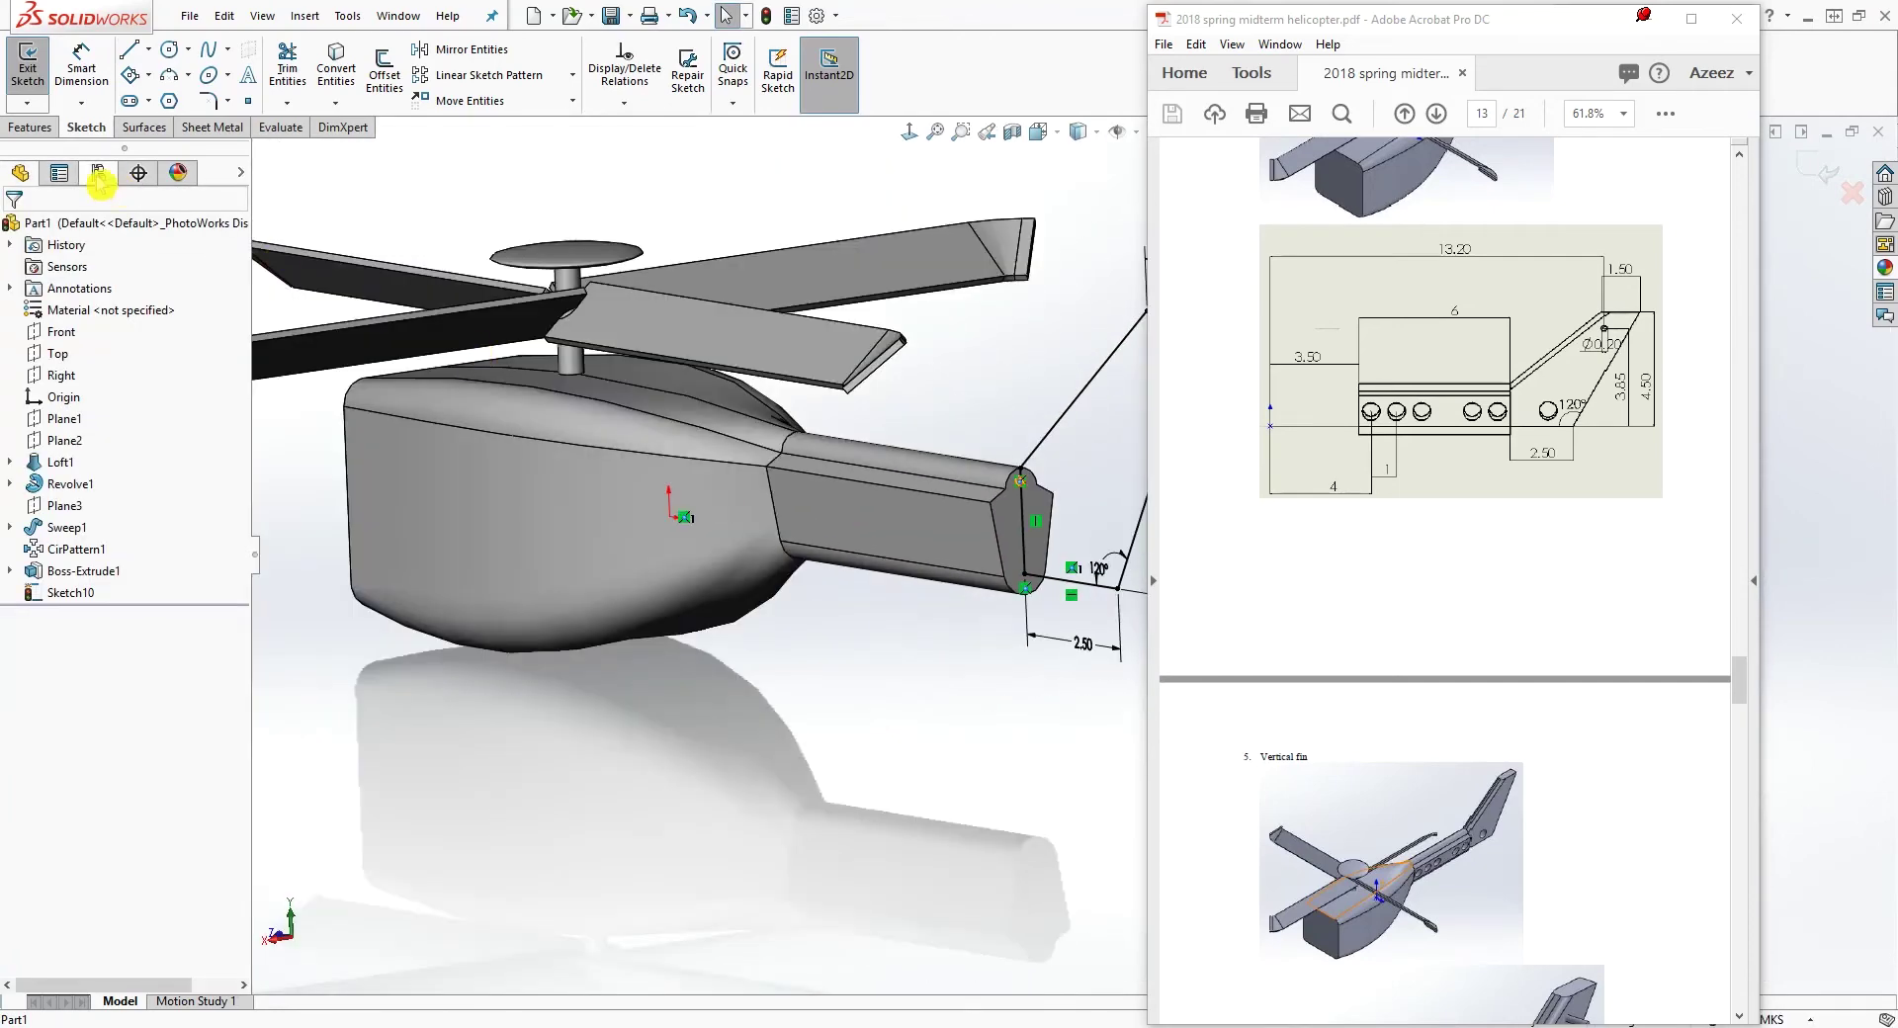
# Extrude the closed fin profile 0.6 m with the Mid Plane end condition, taking the width from the rear profile sketch in the PDF
pyautogui.click(30, 131)
pyautogui.click(37, 81)
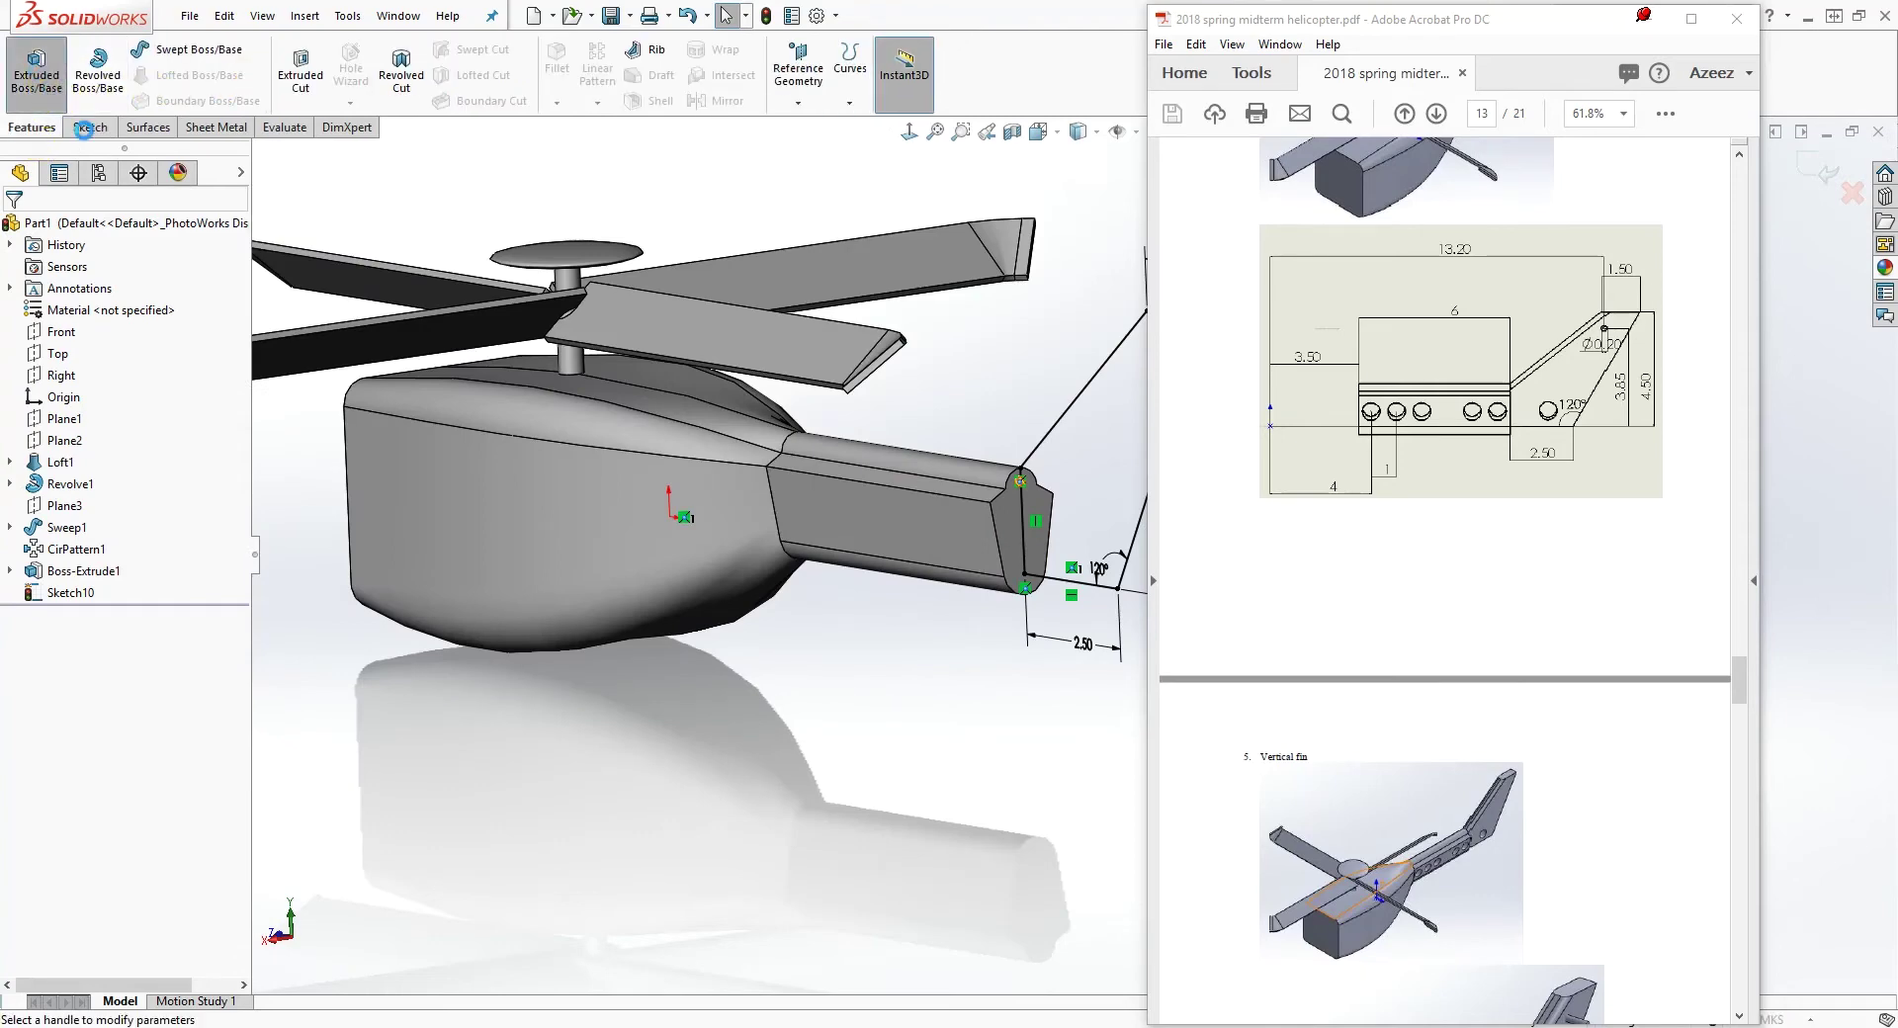
pyautogui.click(151, 350)
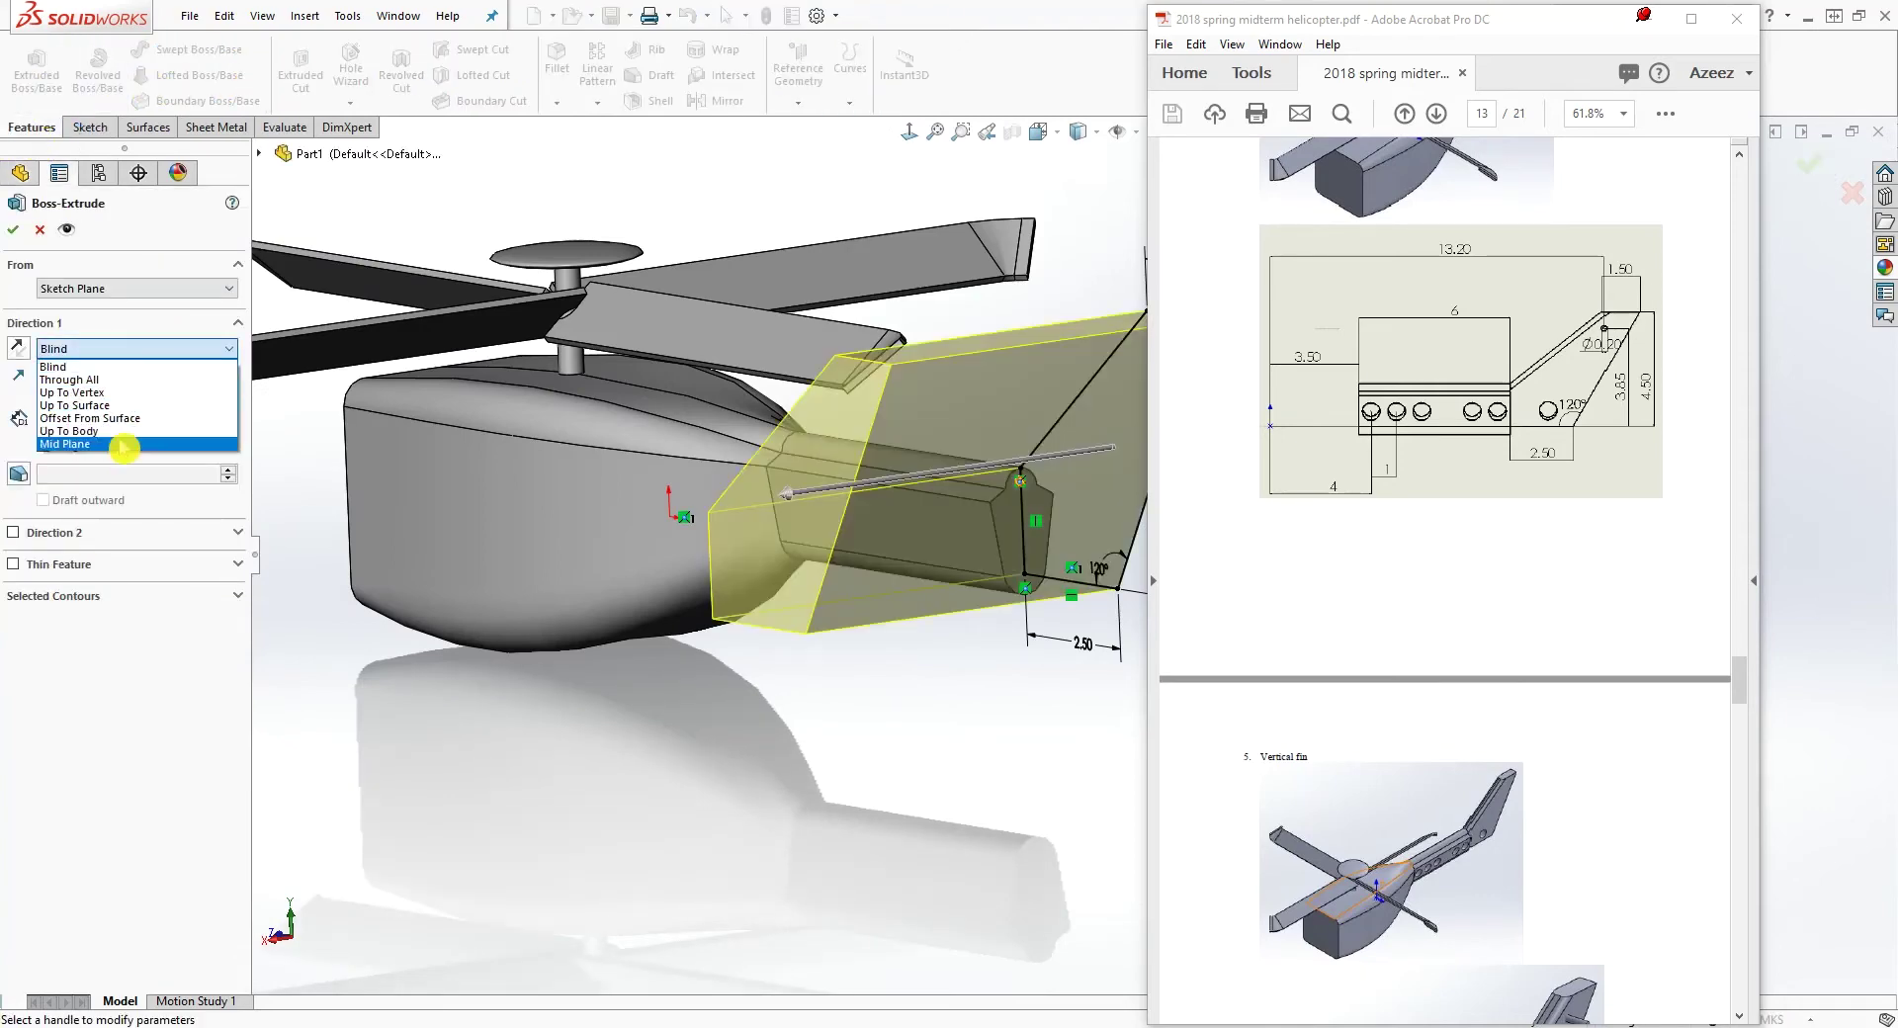
pyautogui.click(125, 445)
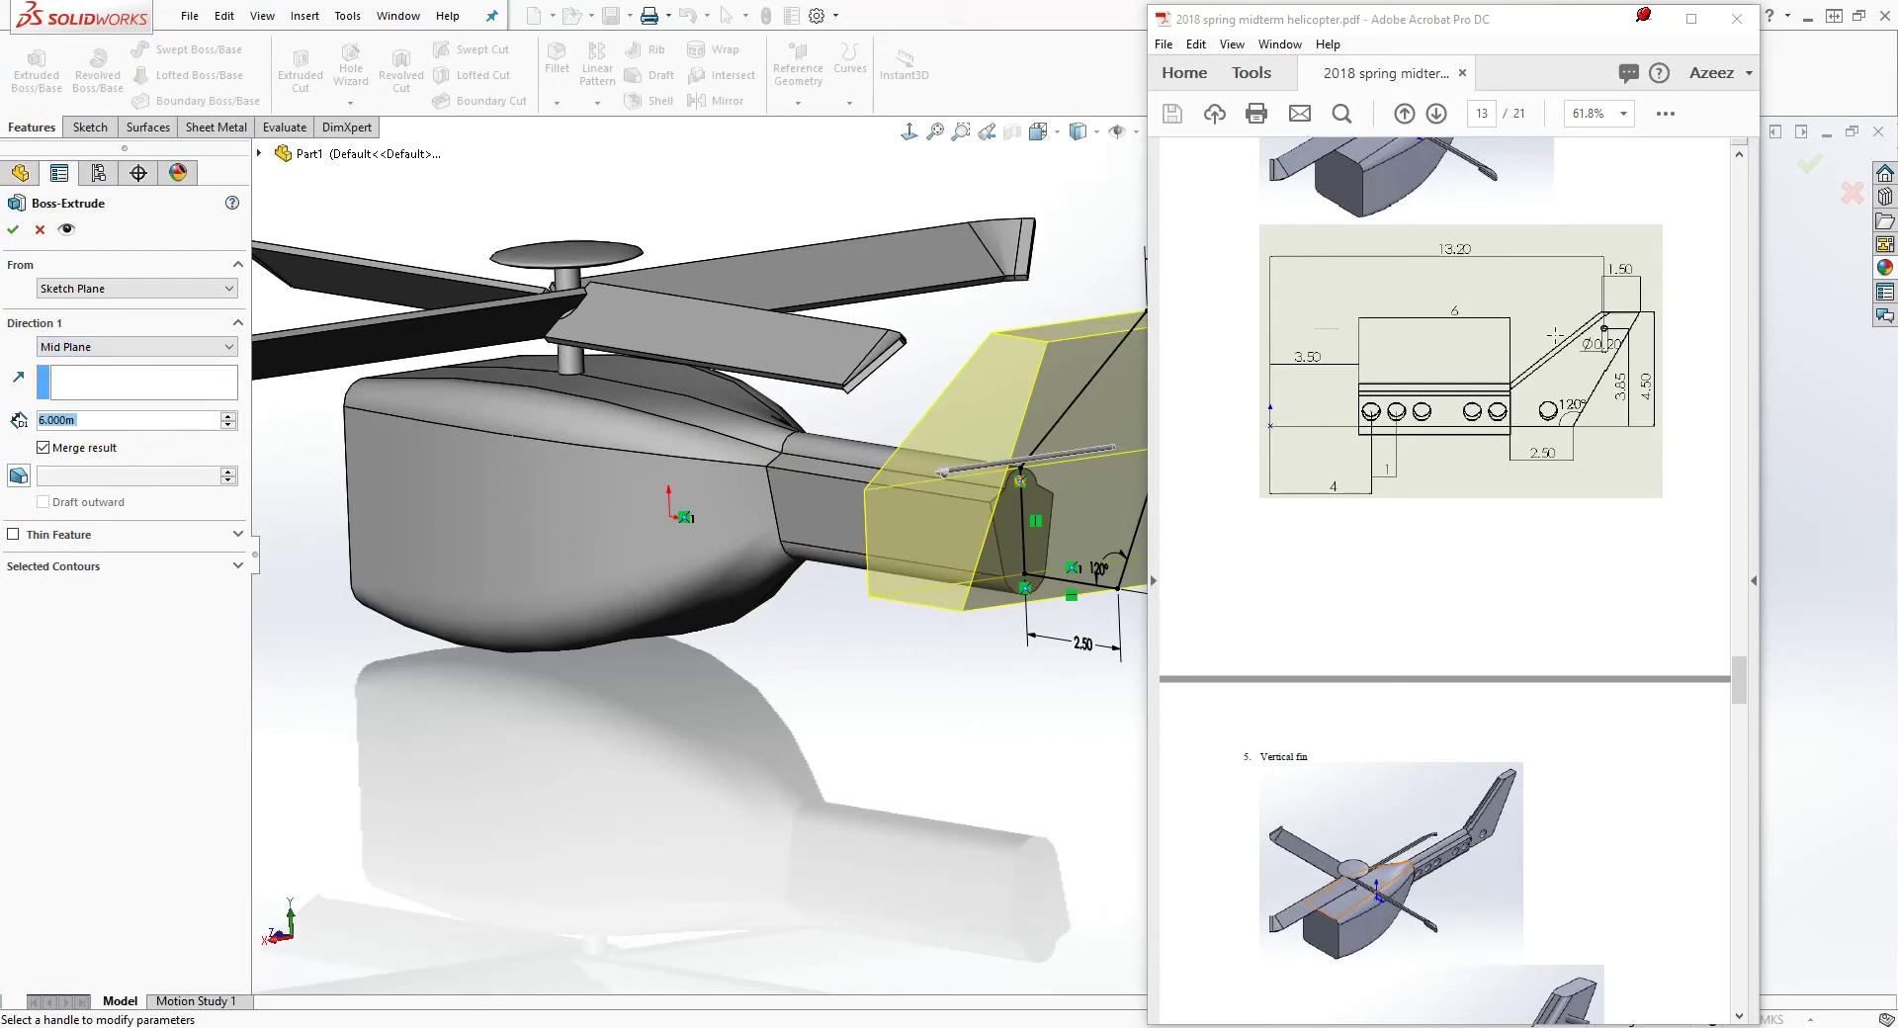
pyautogui.scroll(15, 1505, 398)
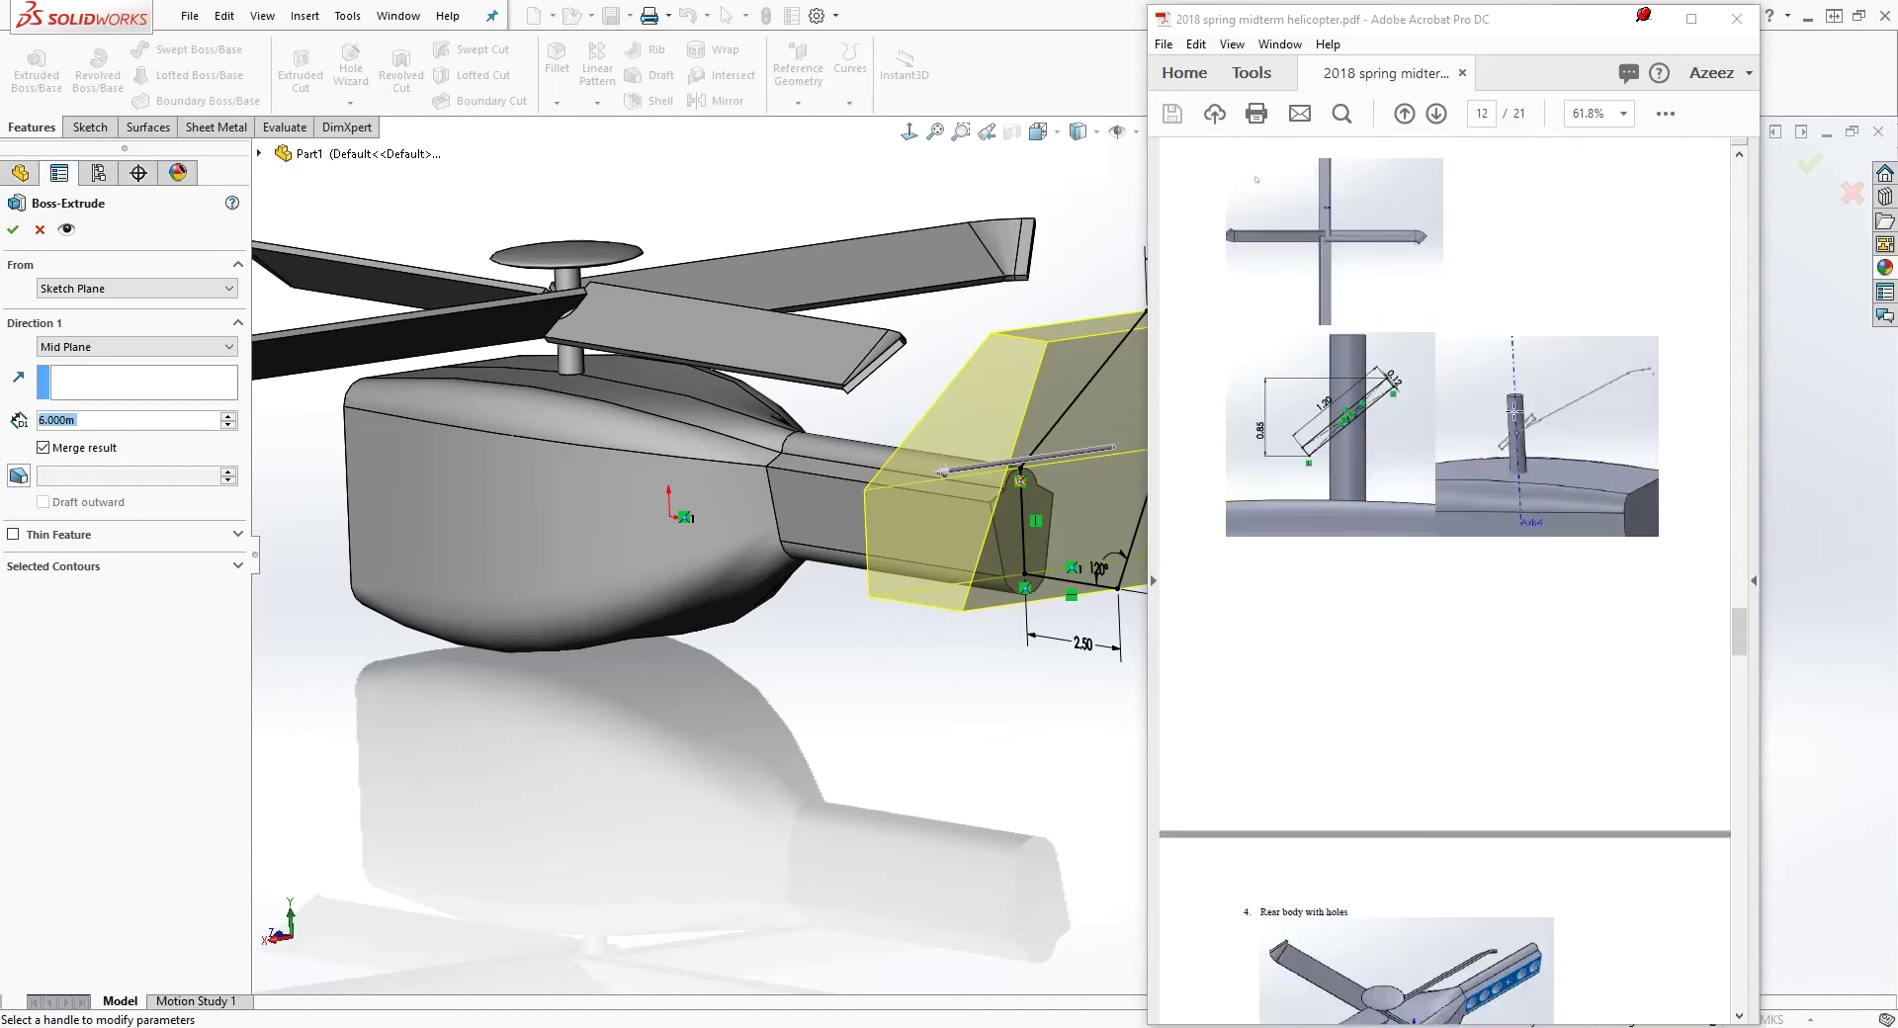
pyautogui.scroll(15, 1522, 431)
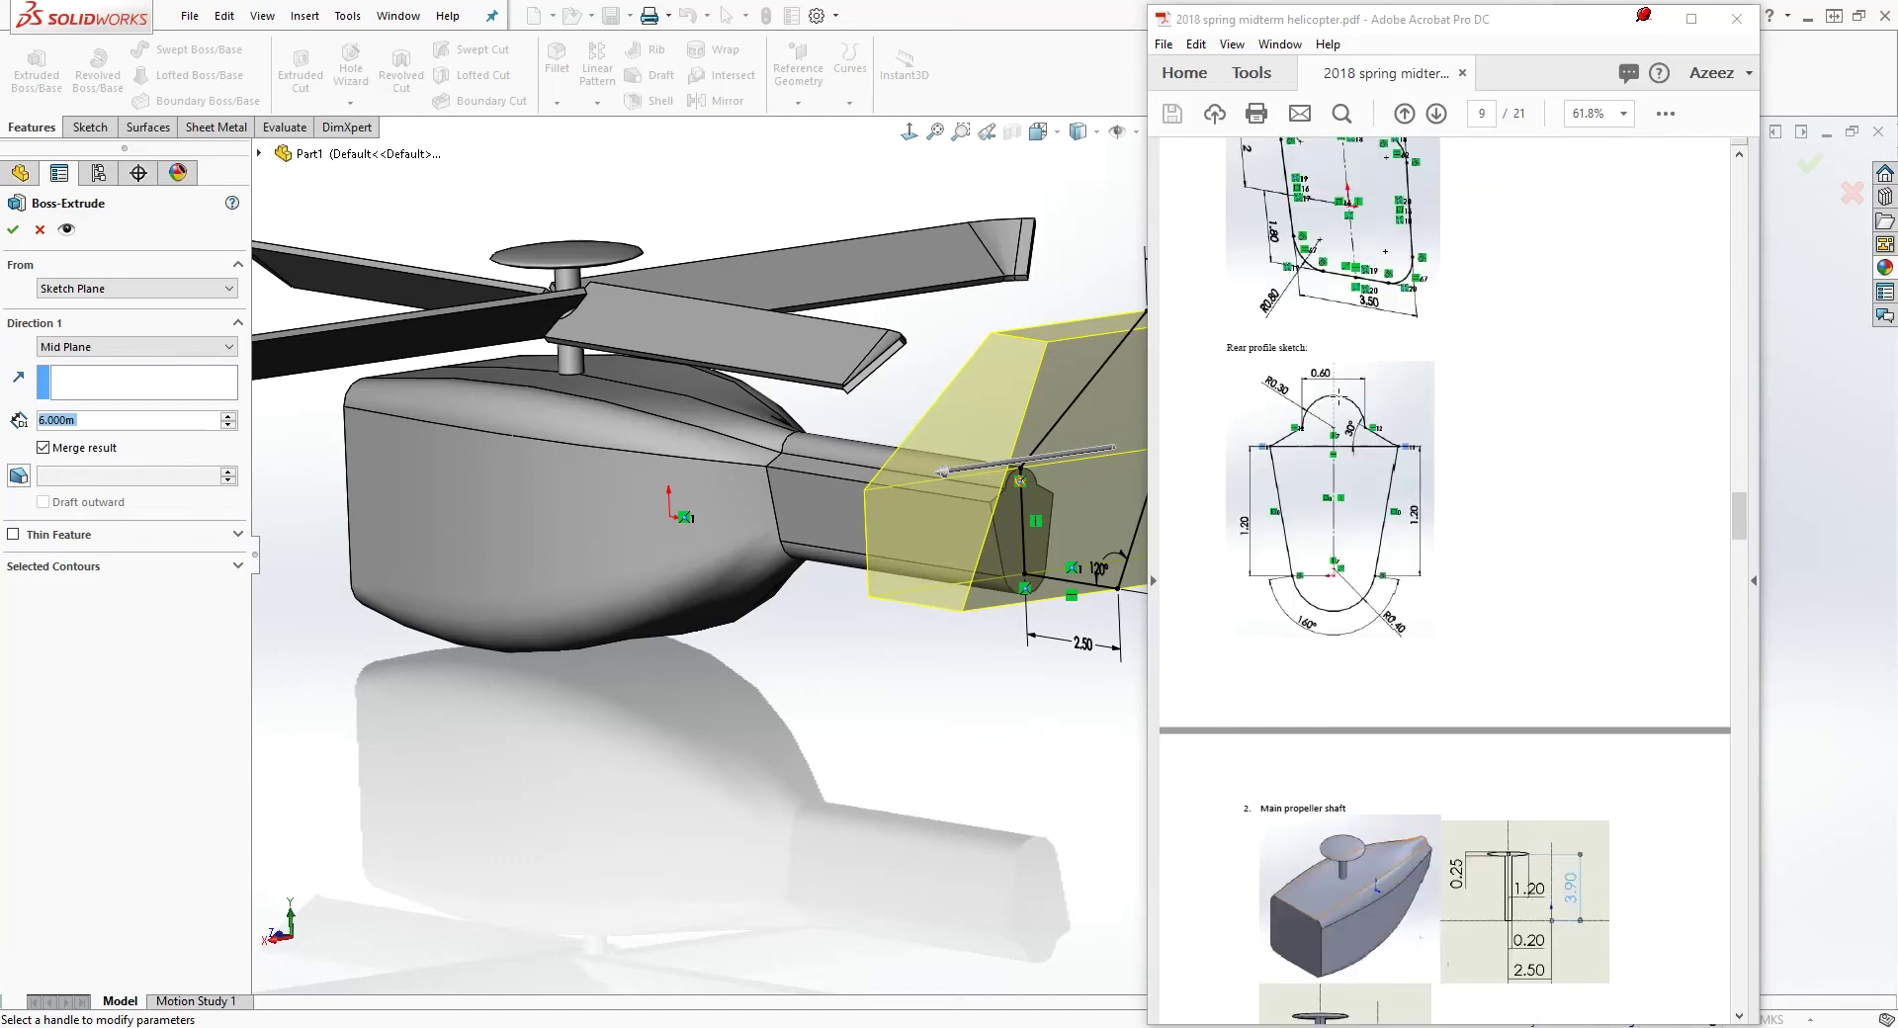
pyautogui.press('BackSpace')
pyautogui.write('0.6')
pyautogui.press('Return')
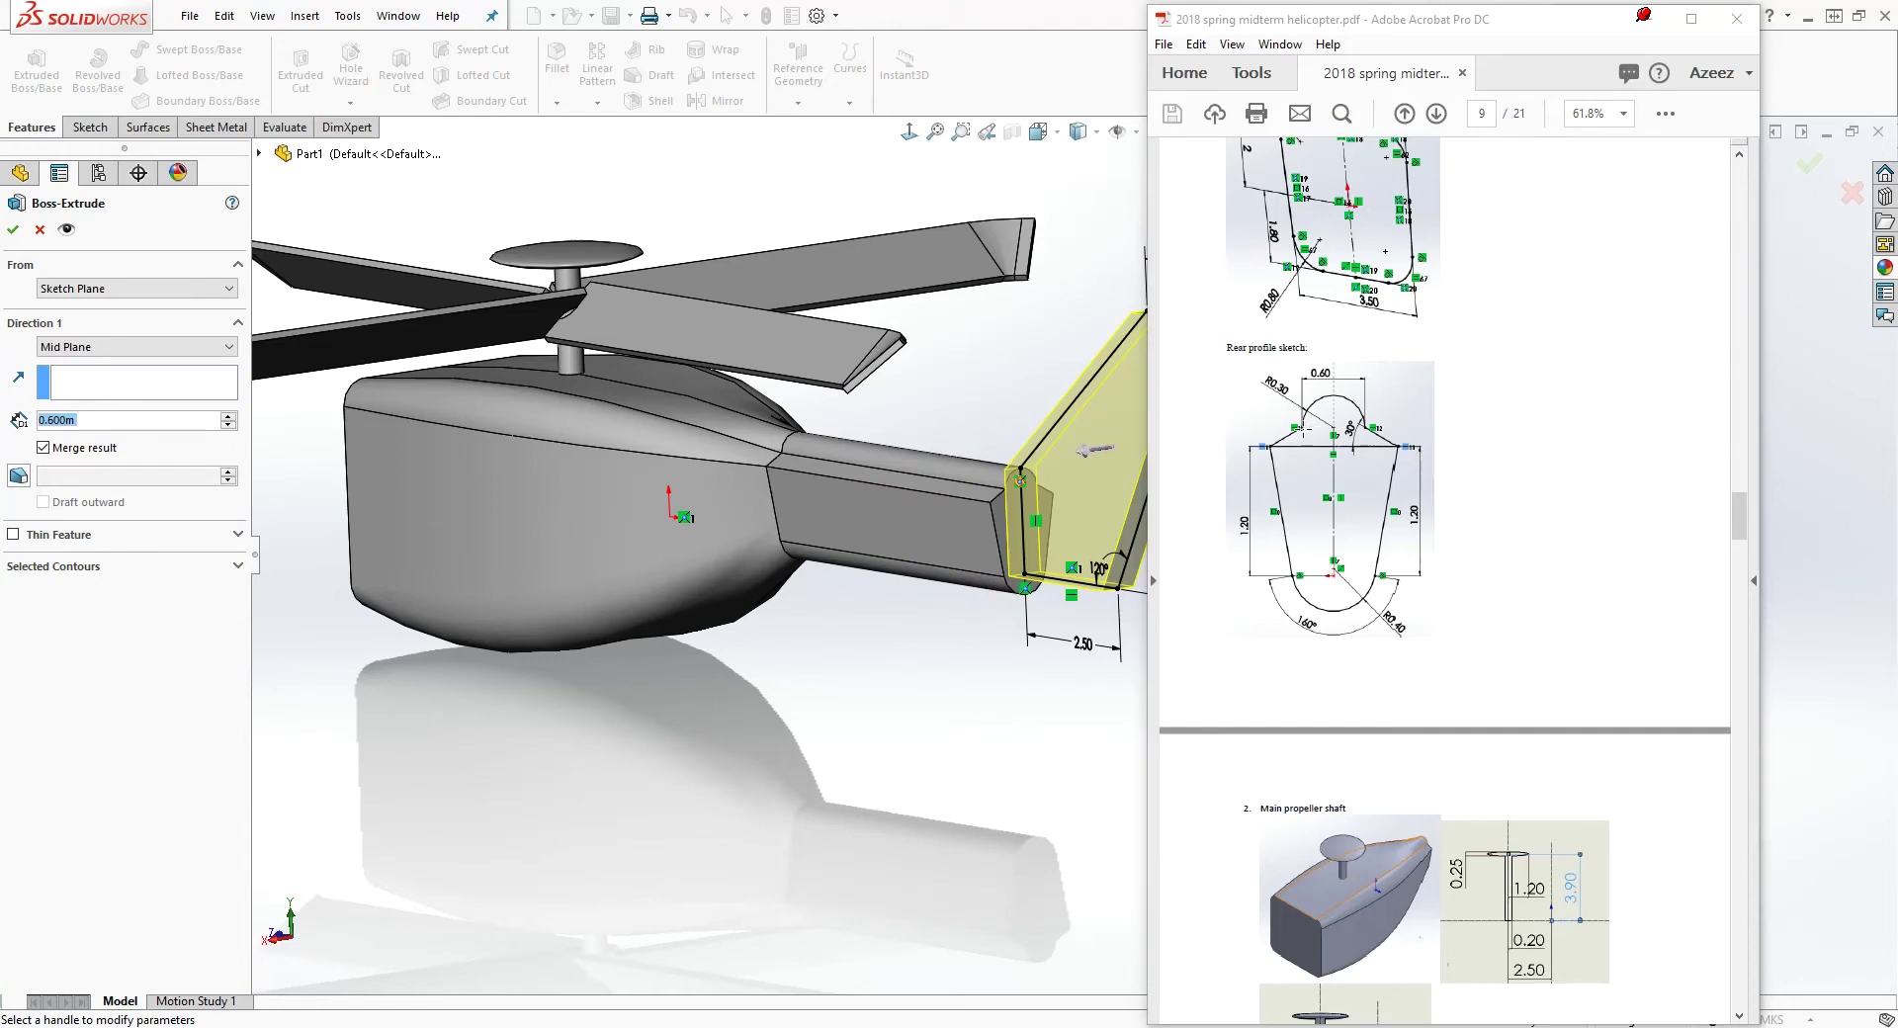
pyautogui.scroll(-20, 1485, 660)
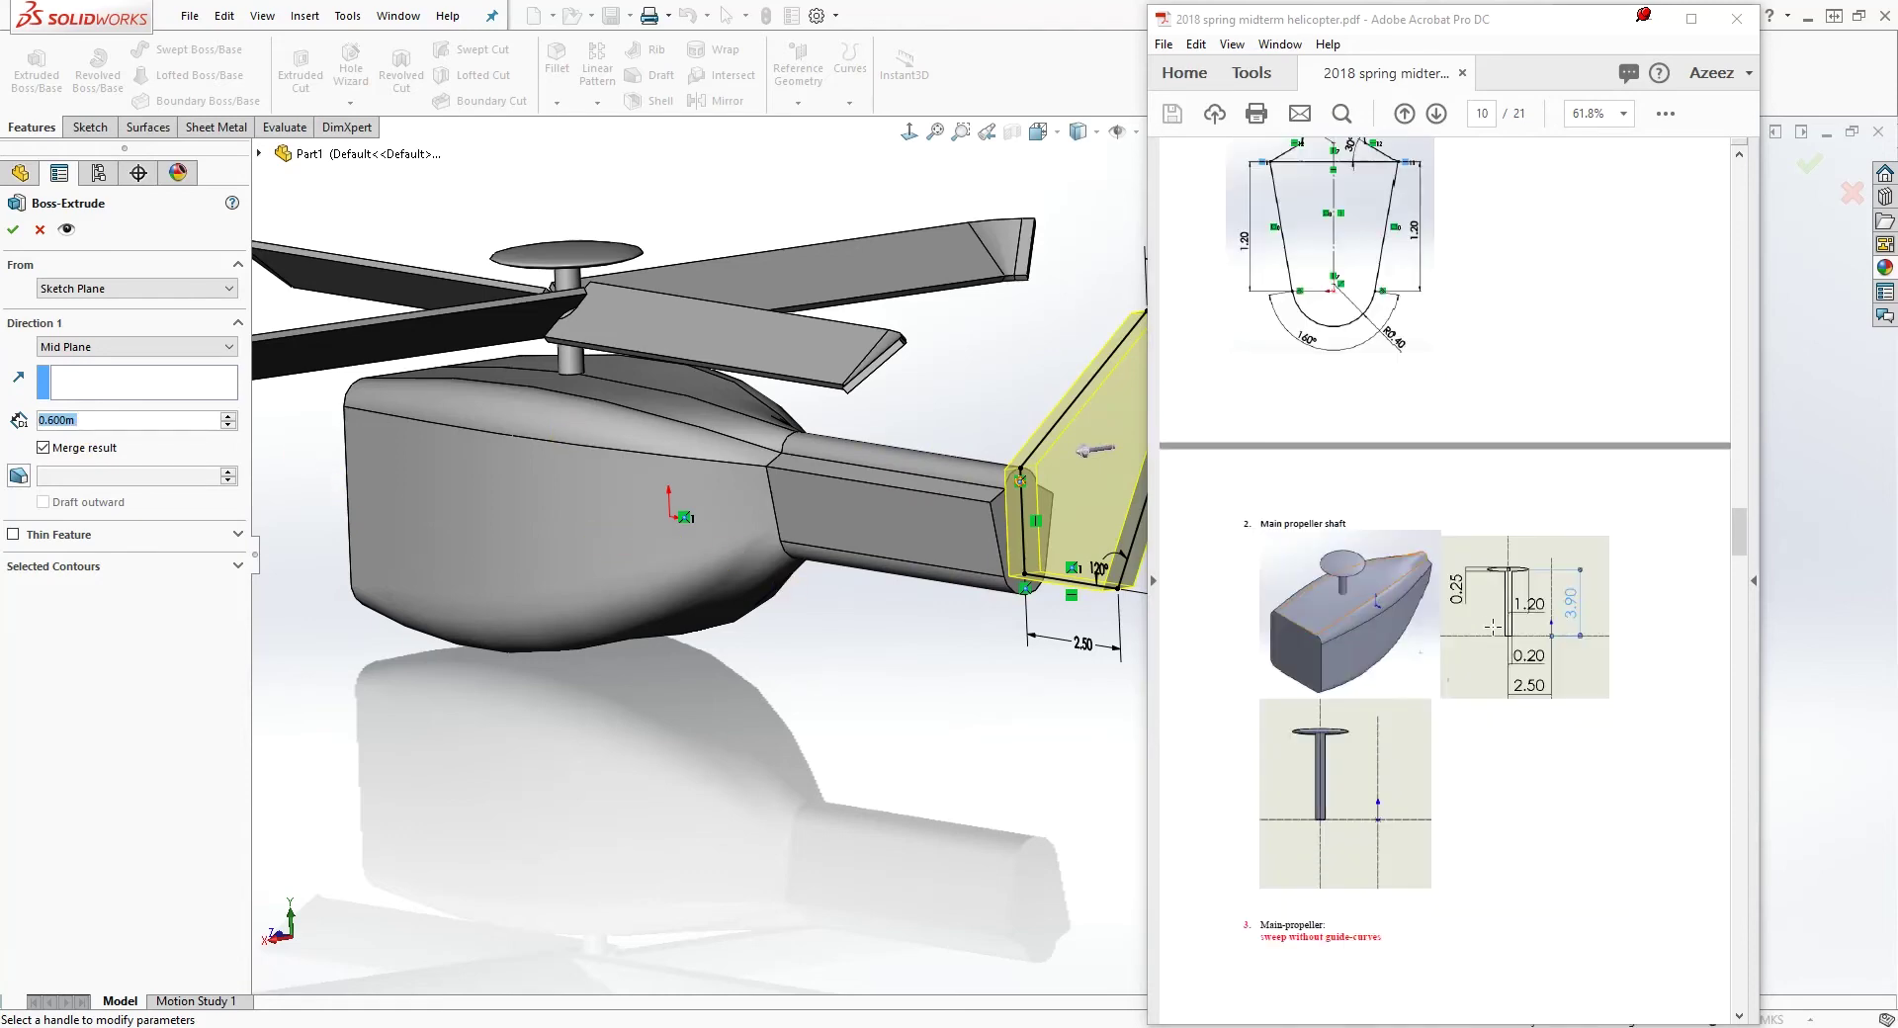
pyautogui.scroll(-8, 1485, 660)
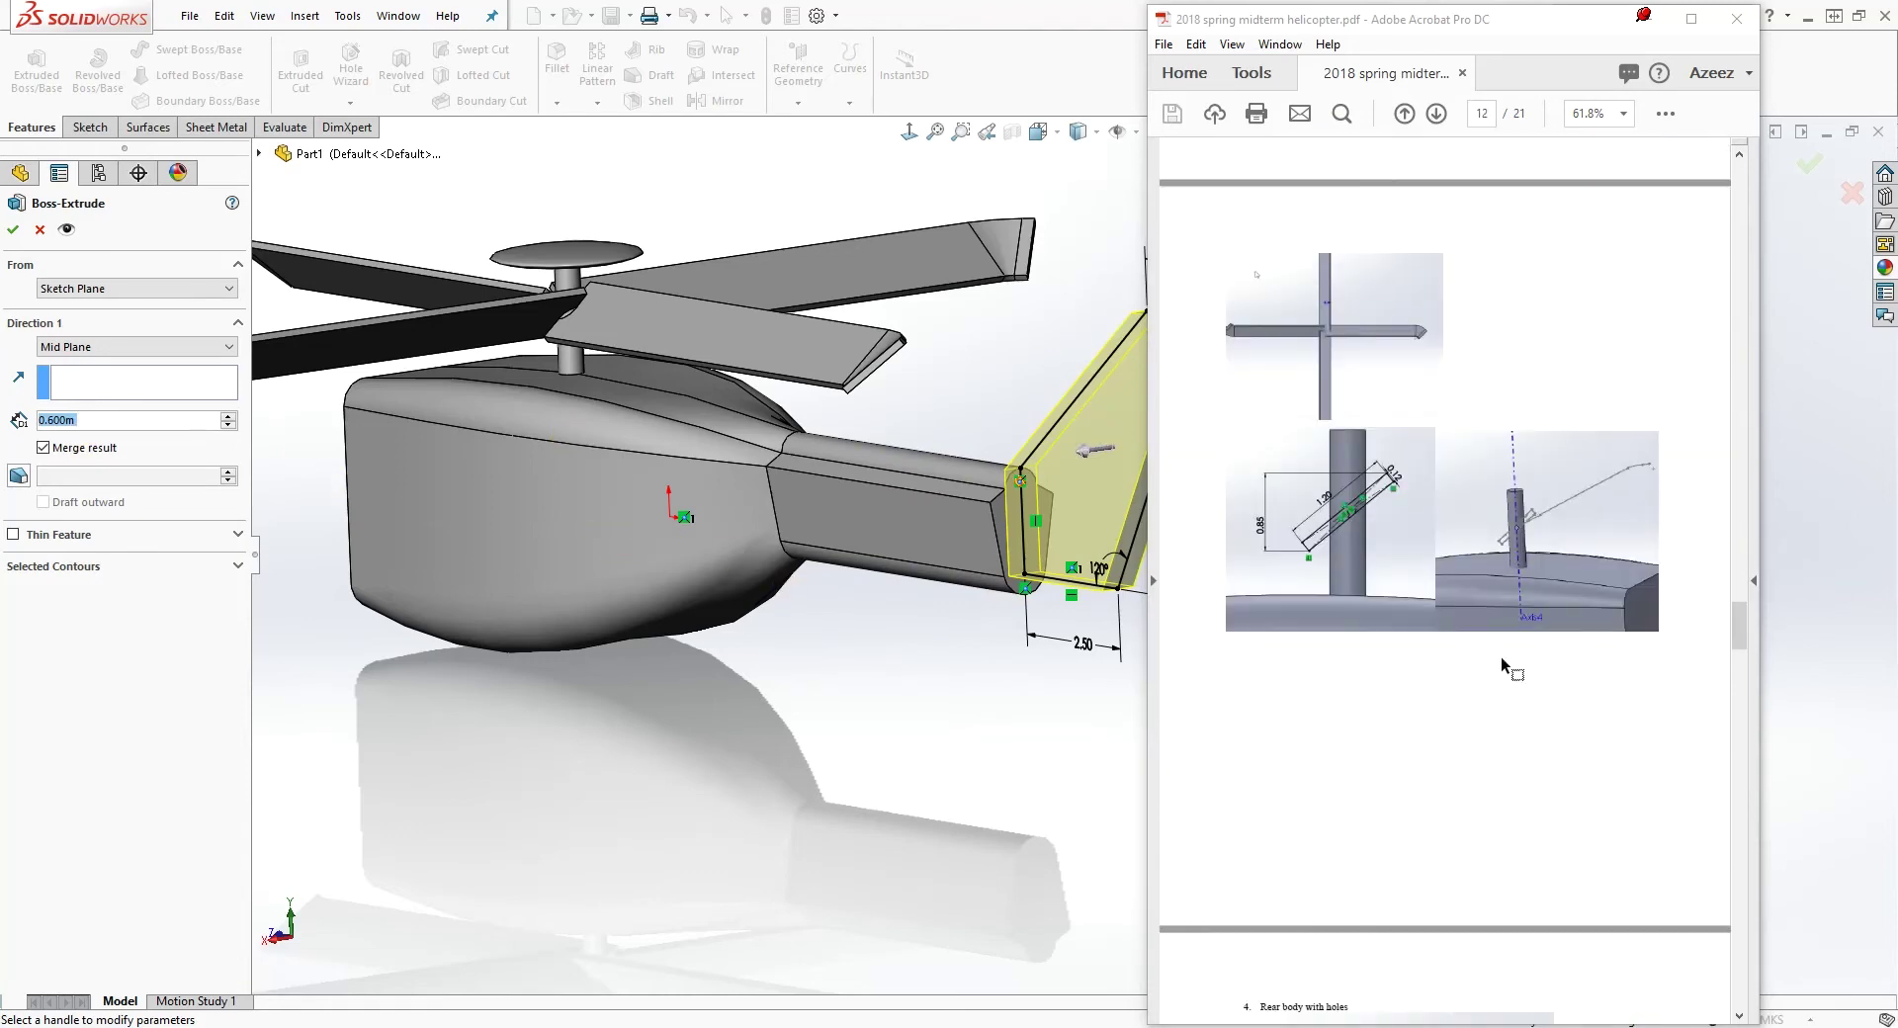
pyautogui.click(14, 233)
# Sketch a circle about 0.4 m in radius on the side of the tail boom, near the end that joins the main body
pyautogui.moveTo(988, 686)
pyautogui.mouseDown(button='middle')
pyautogui.moveTo(1124, 677)
pyautogui.moveTo(1040, 638)
pyautogui.moveTo(686, 704)
pyautogui.mouseUp(button='middle')
pyautogui.scroll(5, 1041, 638)
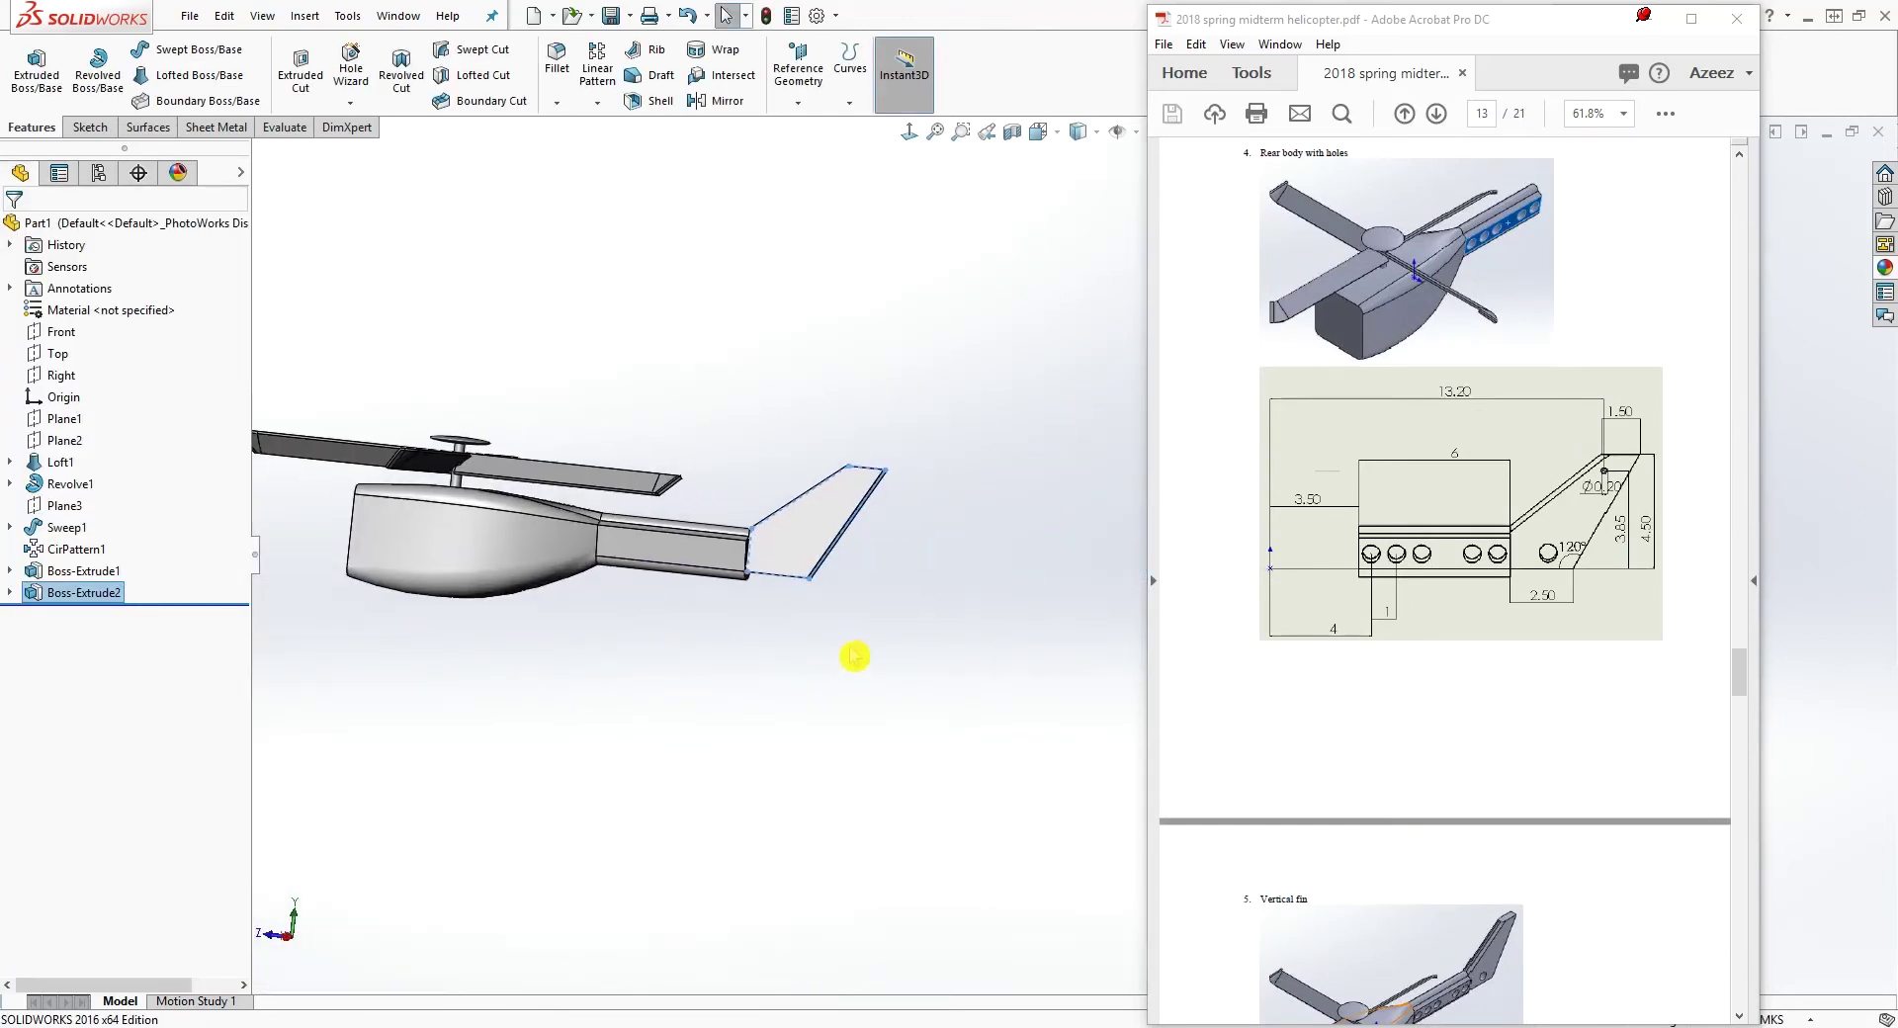
pyautogui.scroll(-3, 847, 666)
pyautogui.moveTo(847, 665); pyautogui.dragTo(894, 712, button='middle')
pyautogui.click(909, 132)
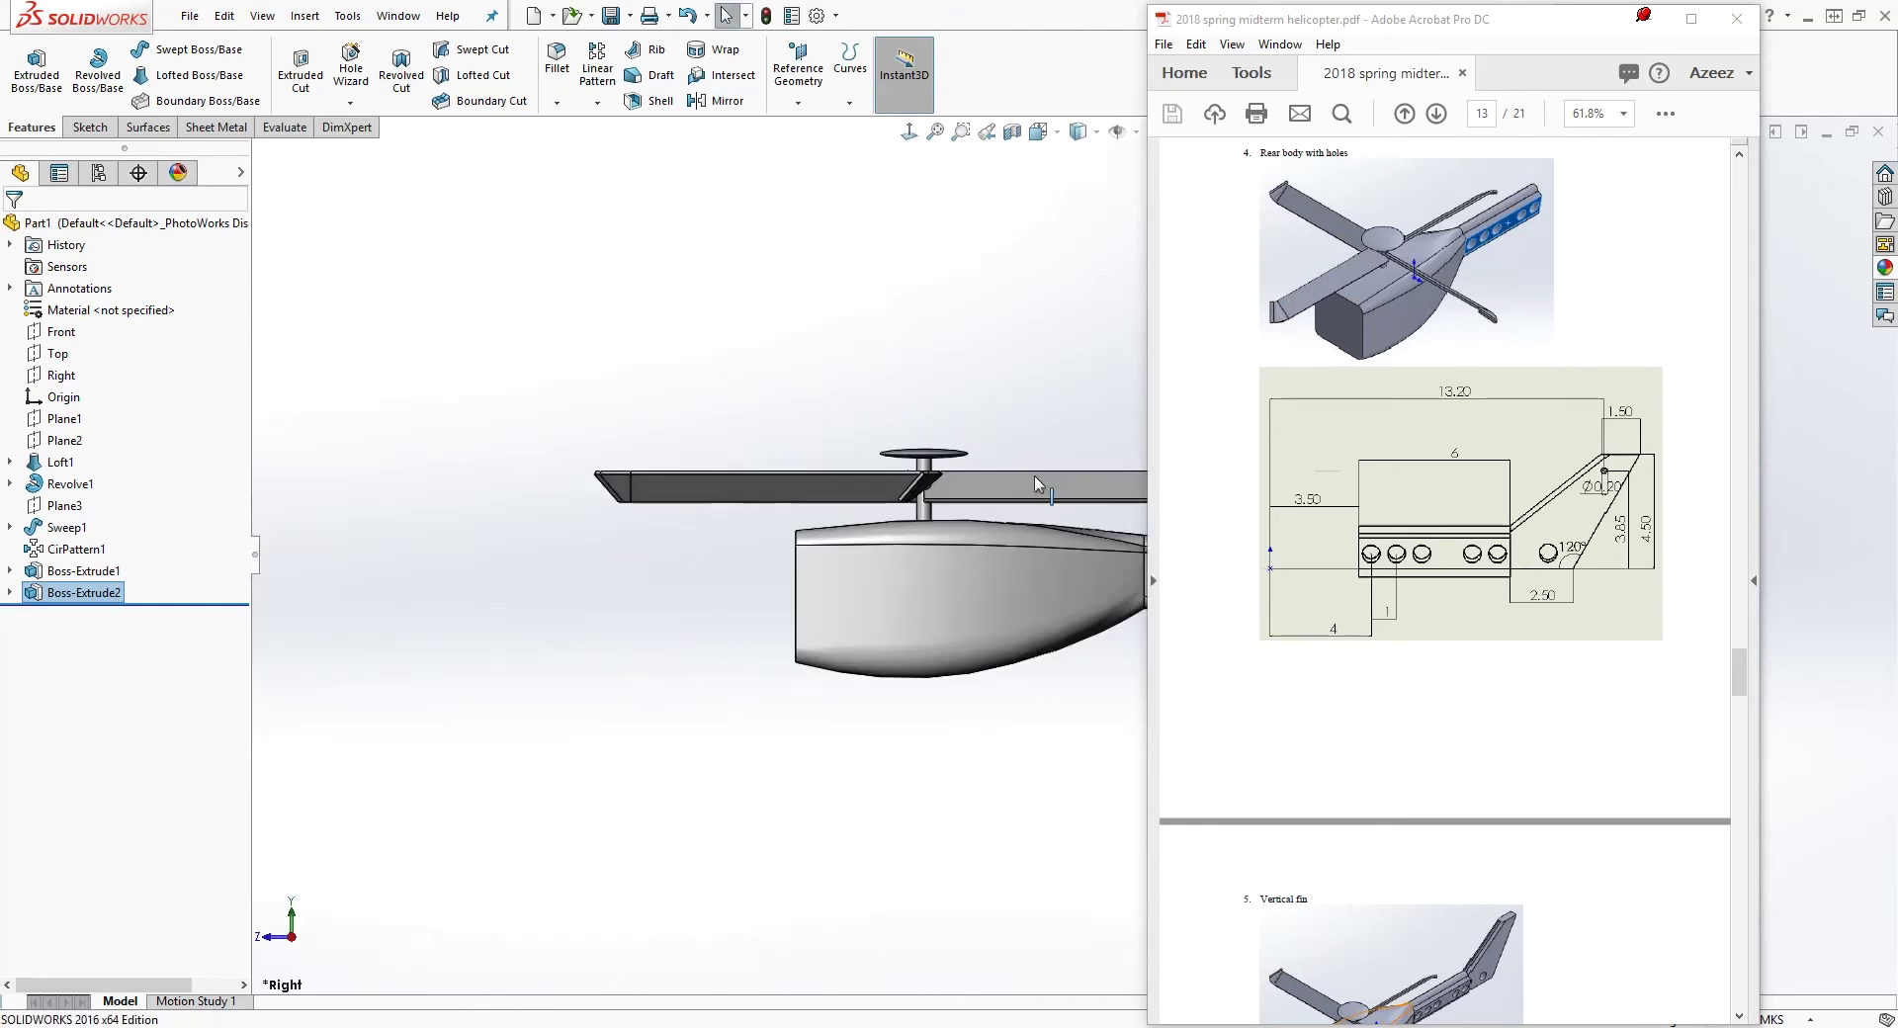
pyautogui.keyDown('ctrl'); pyautogui.moveTo(1005, 751); pyautogui.dragTo(346, 789, button='middle'); pyautogui.keyUp('ctrl')
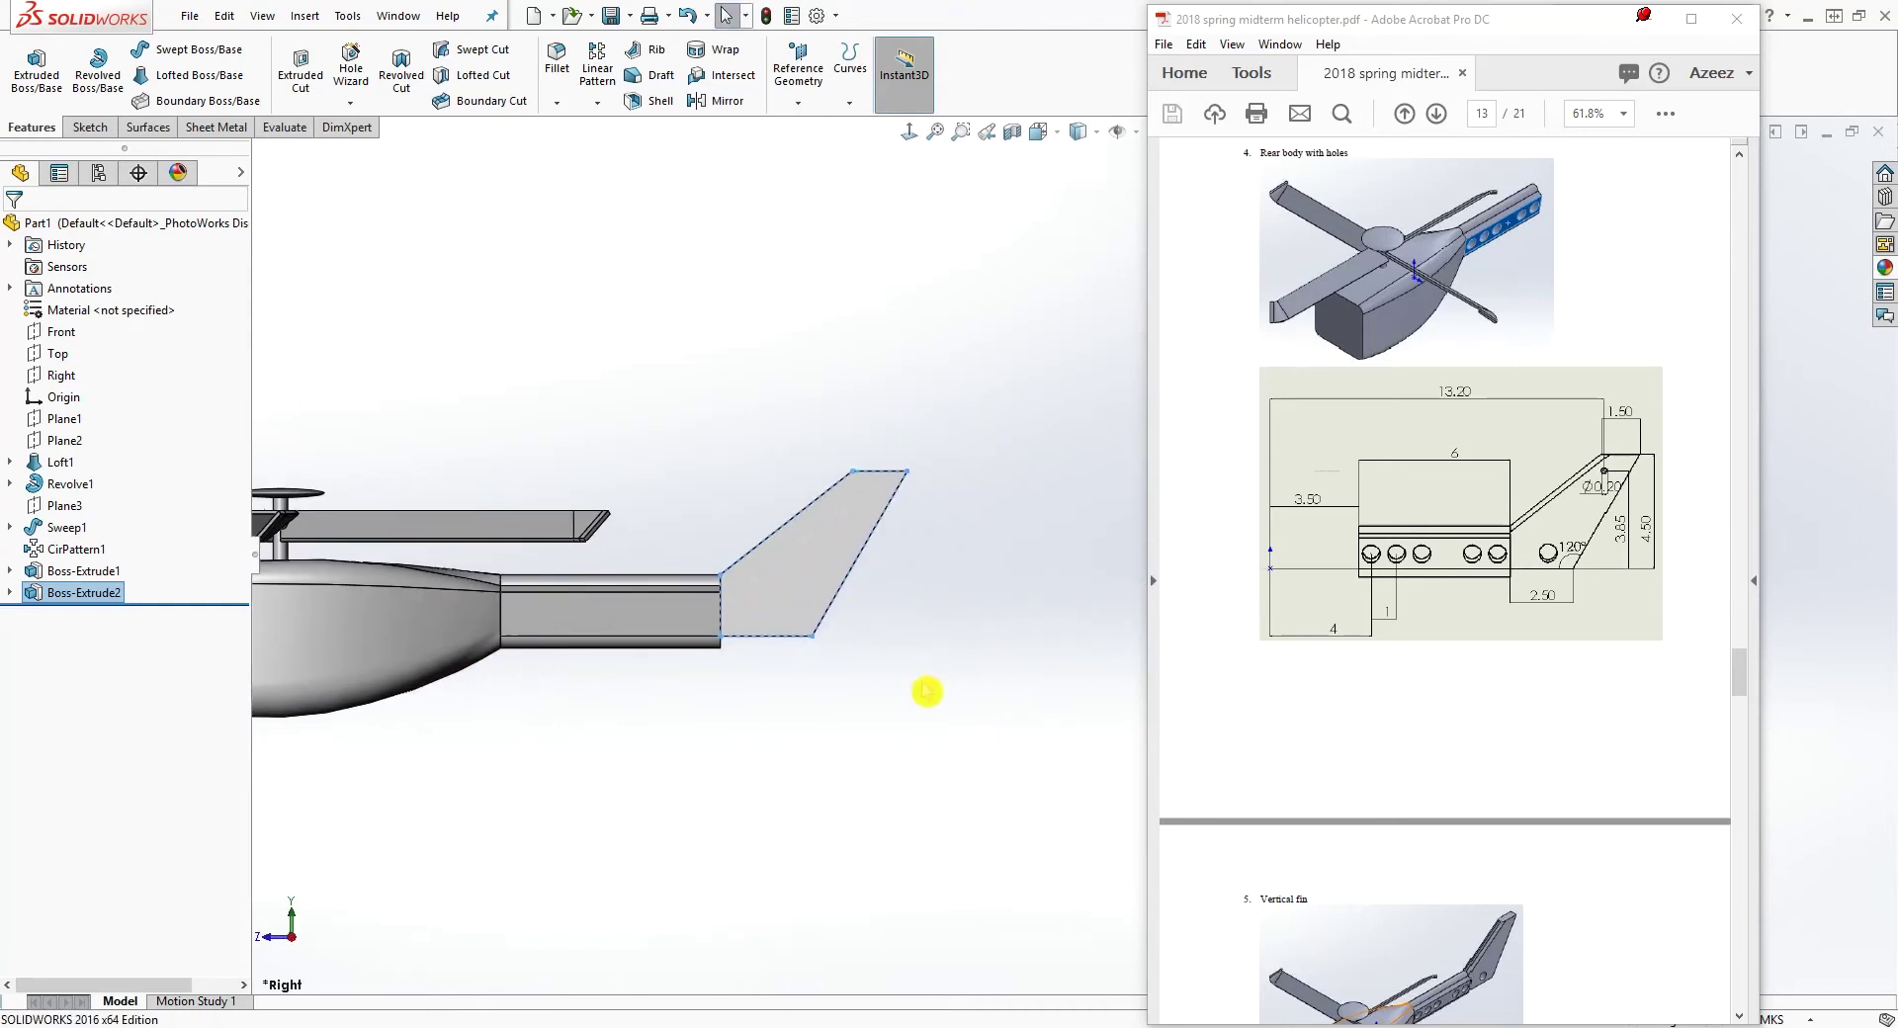
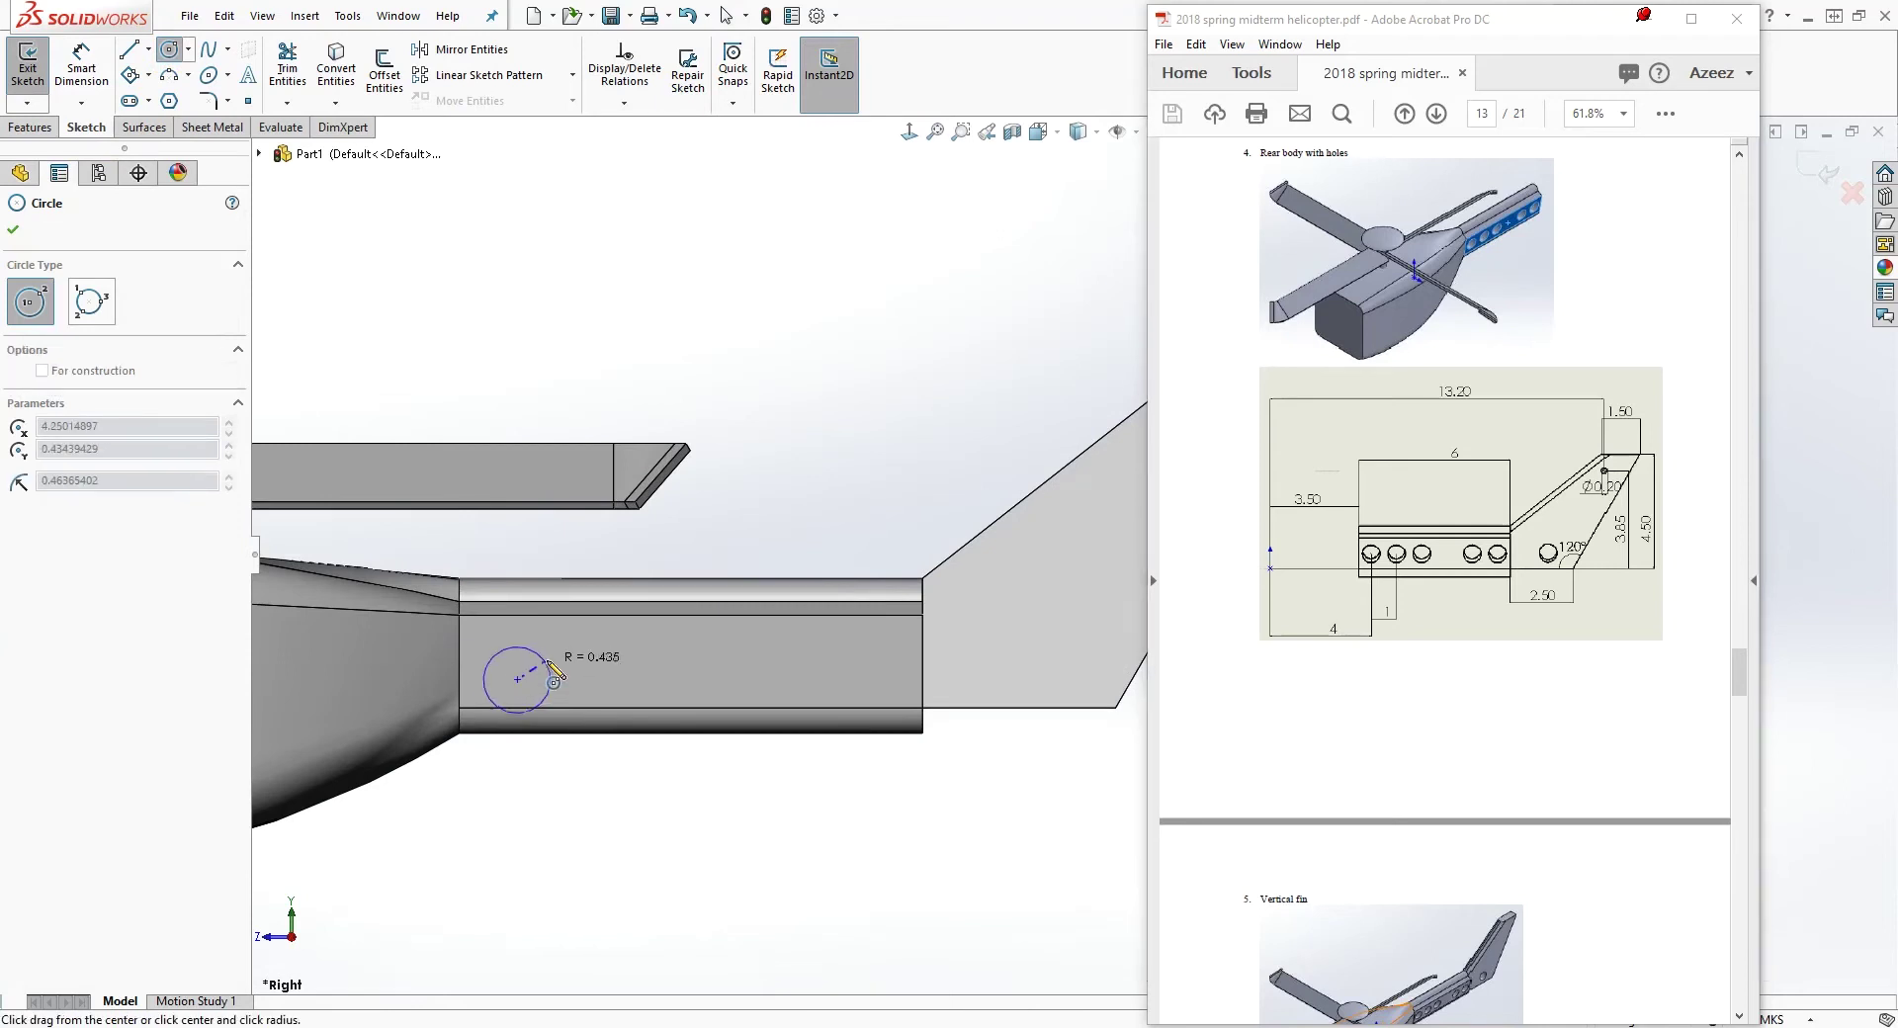
pyautogui.press('Escape')
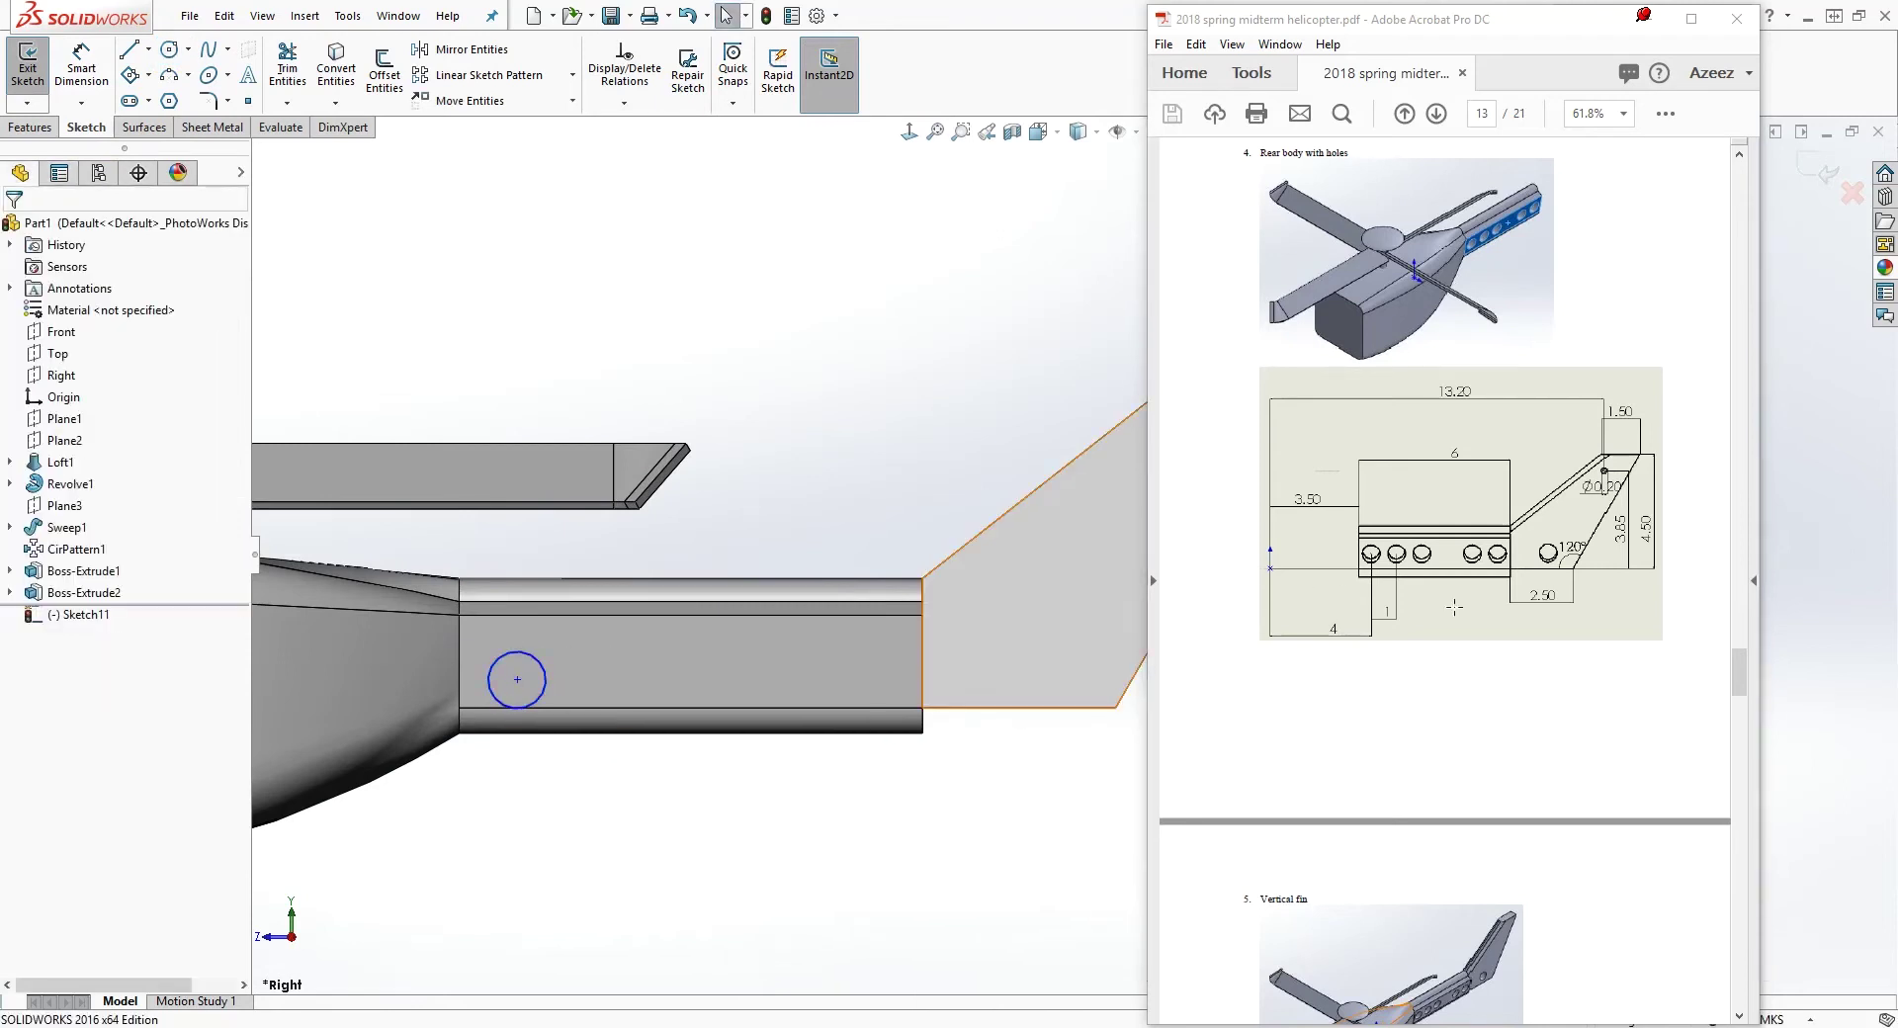
# Dimension the horizontal distance from the origin to the circle's centre to 4 m
pyautogui.scroll(2, 834, 745)
pyautogui.moveTo(789, 747); pyautogui.dragTo(644, 881, button='right')
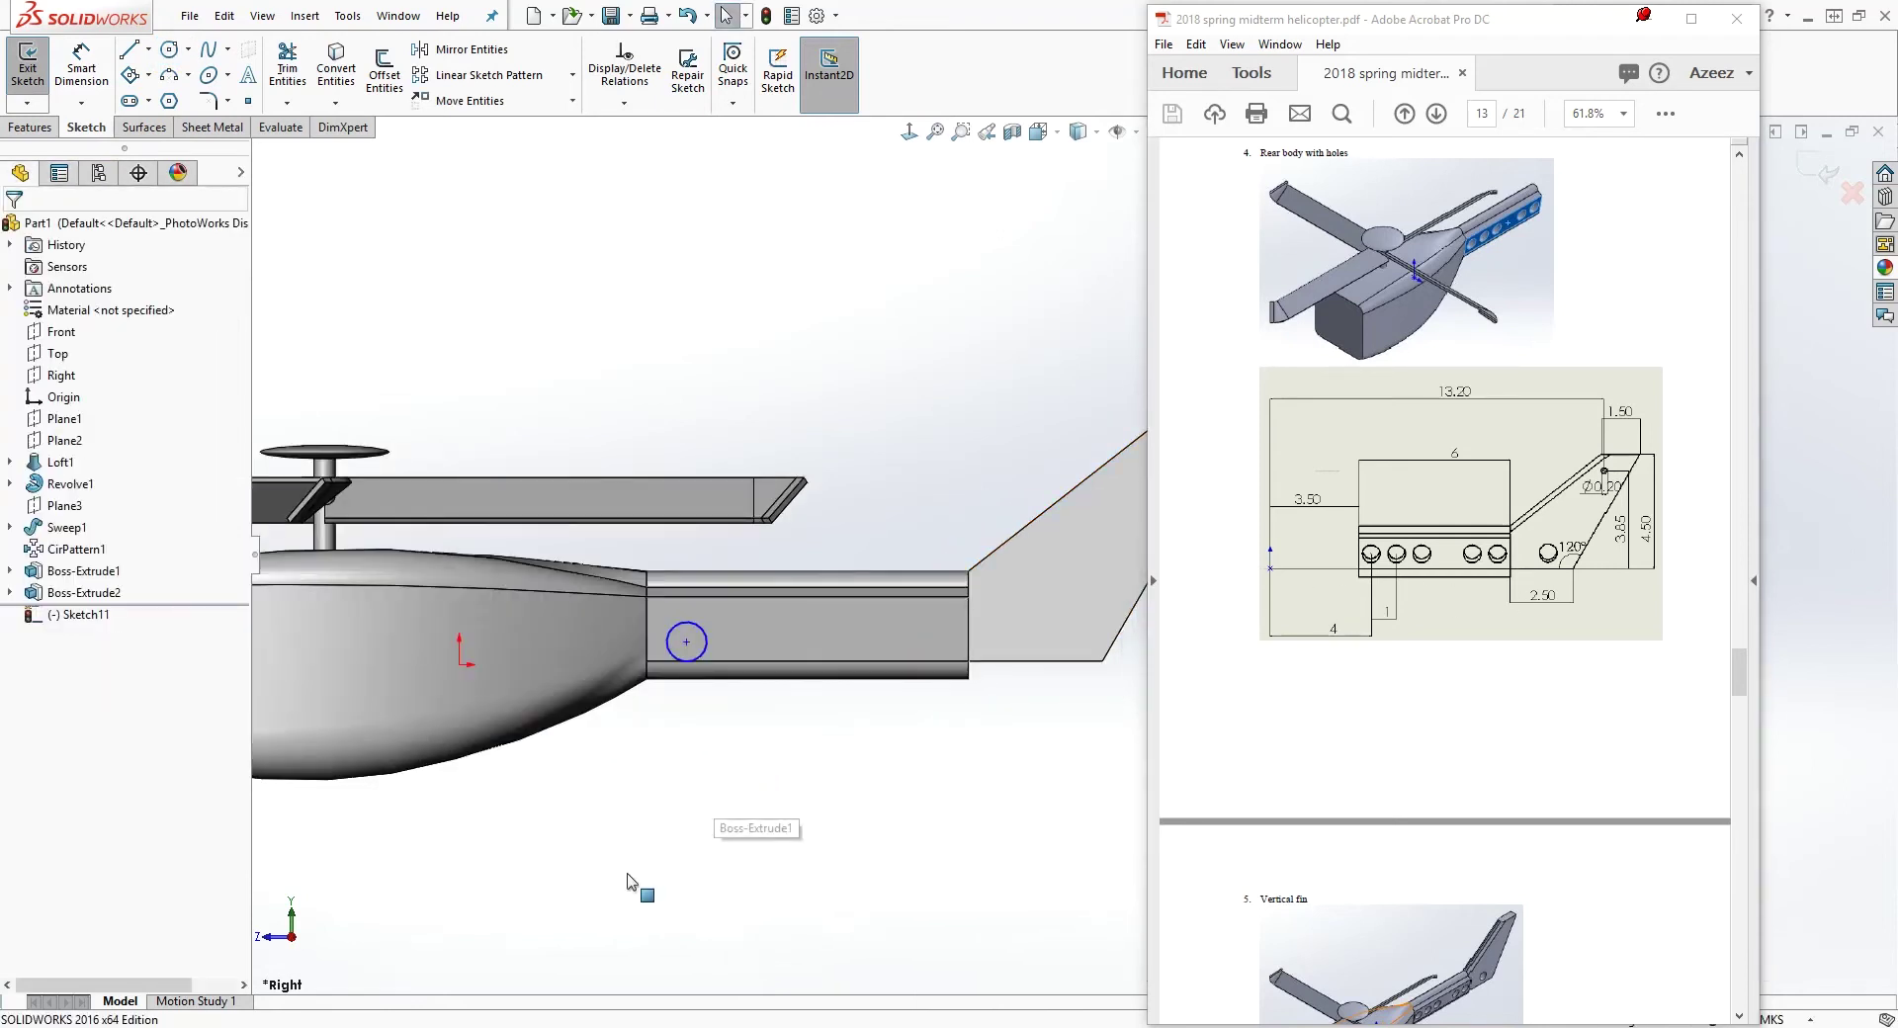
pyautogui.click(461, 663)
pyautogui.click(687, 645)
pyautogui.click(612, 791)
pyautogui.write('4')
pyautogui.press('Return')
pyautogui.press('Escape')
pyautogui.scroll(-1, 593, 672)
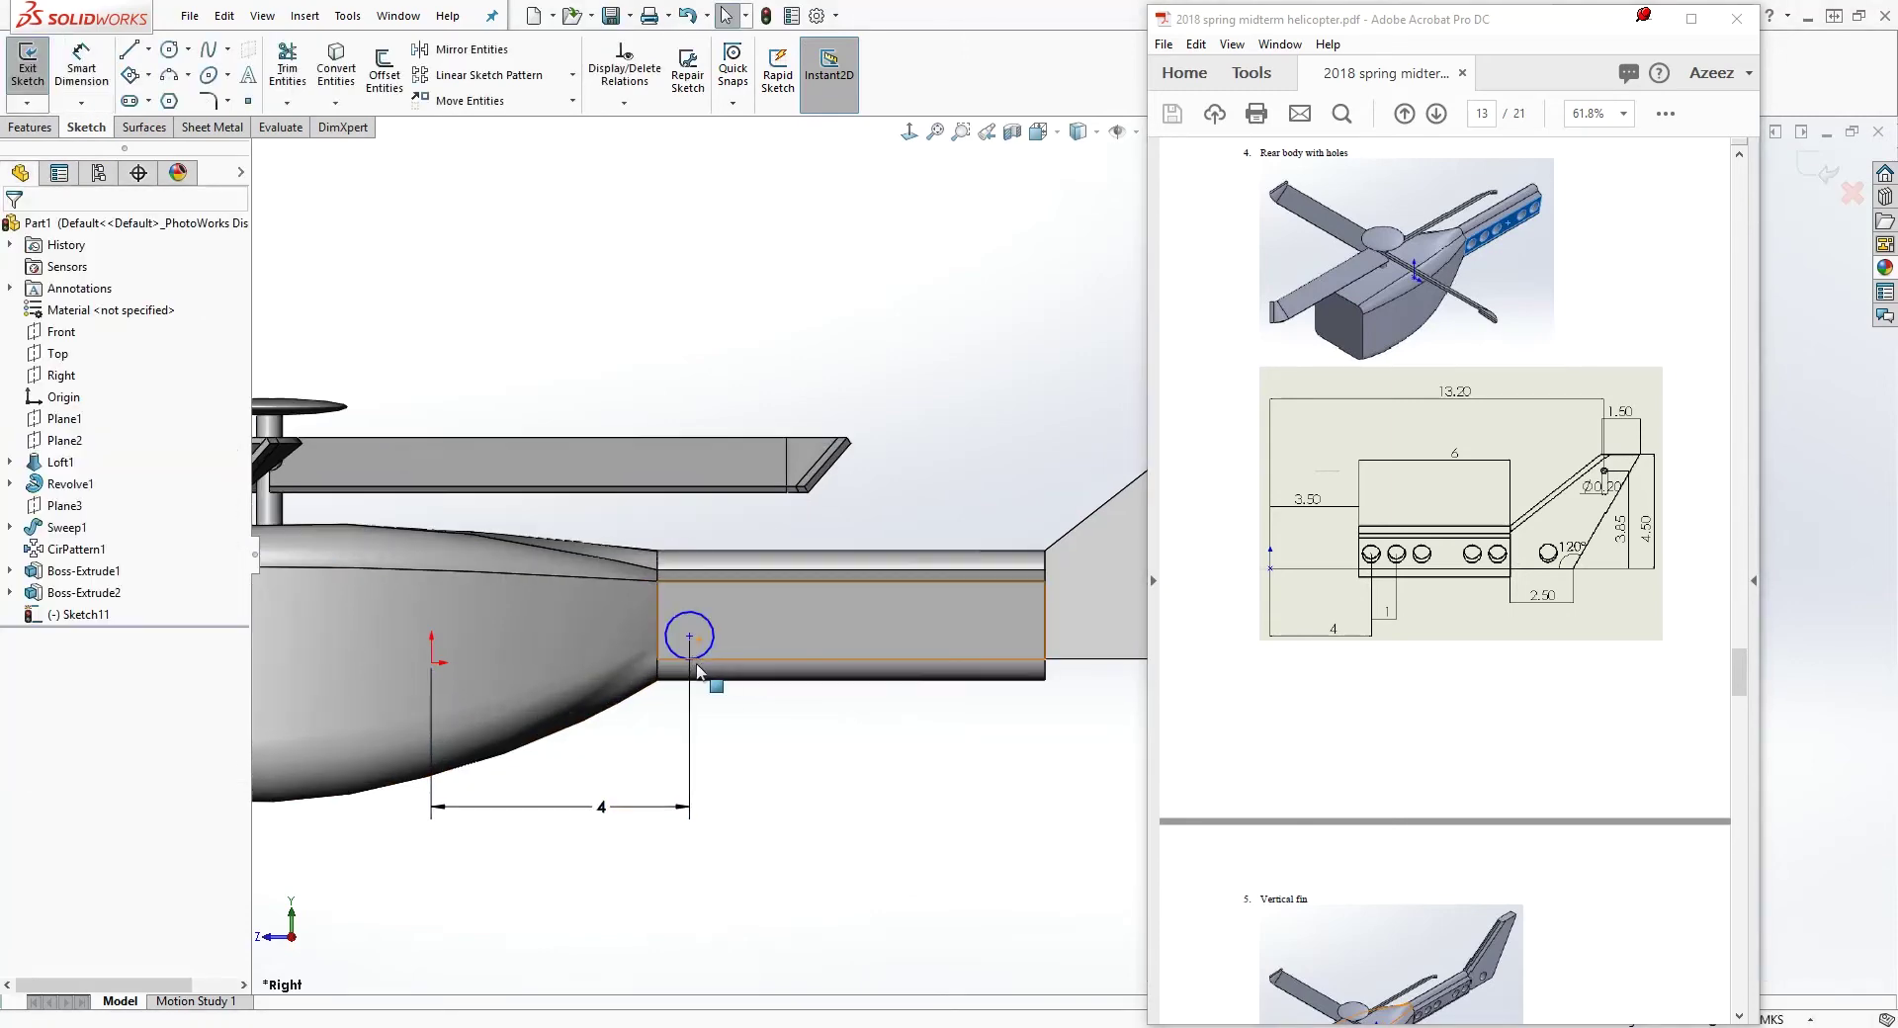
pyautogui.moveTo(729, 803); pyautogui.dragTo(720, 722, button='right')
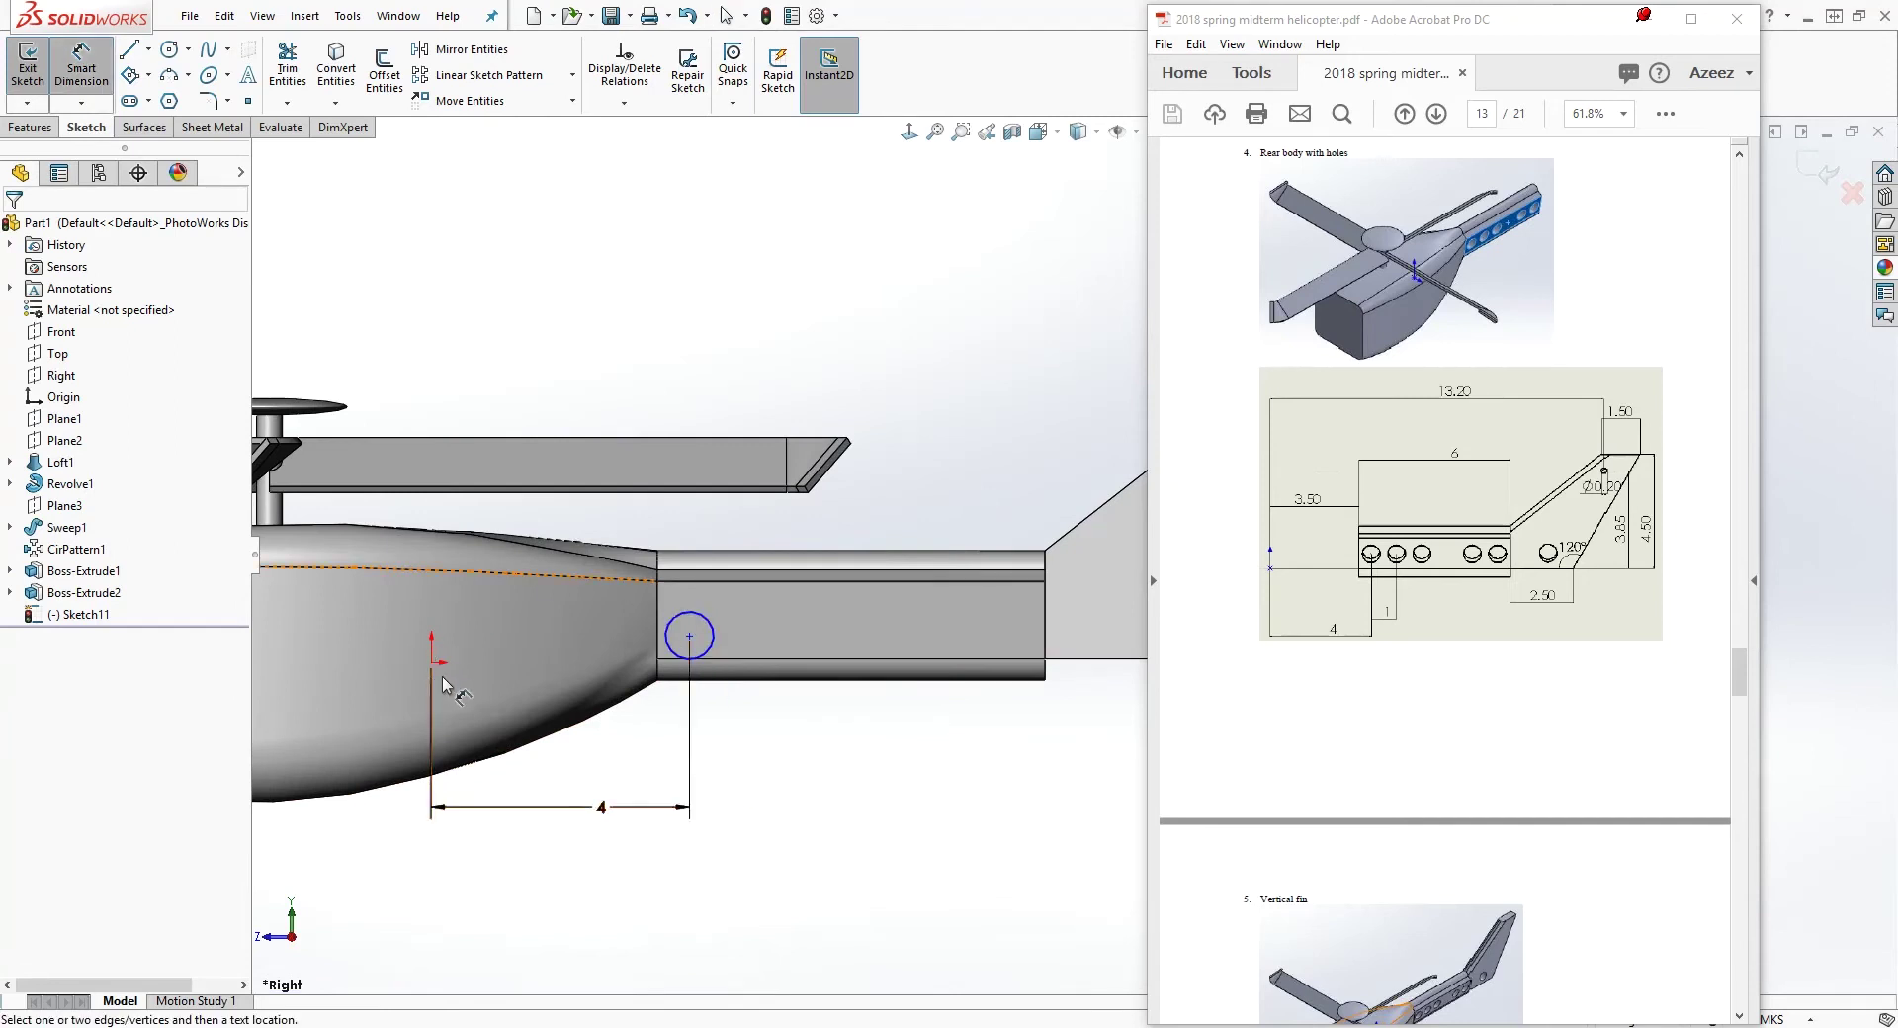
pyautogui.scroll(-1, 436, 676)
pyautogui.click(461, 651)
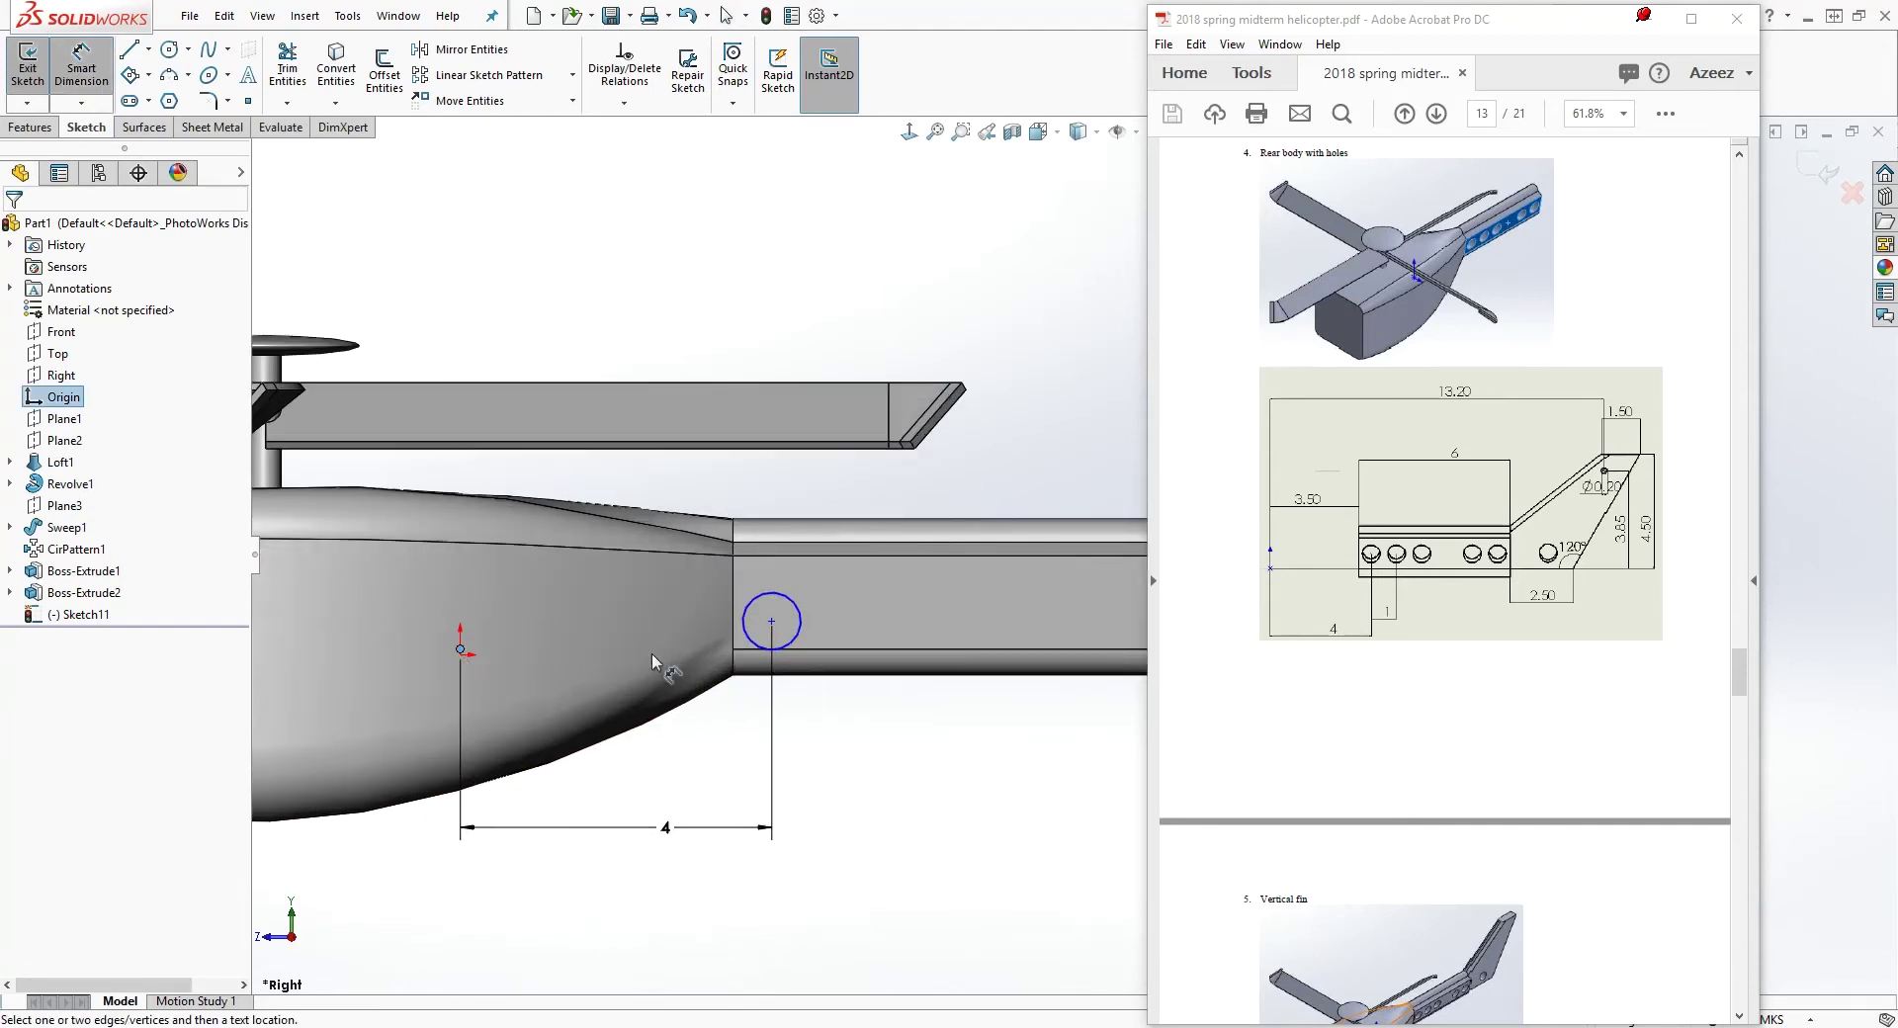
pyautogui.scroll(-3, 662, 672)
pyautogui.press('Escape')
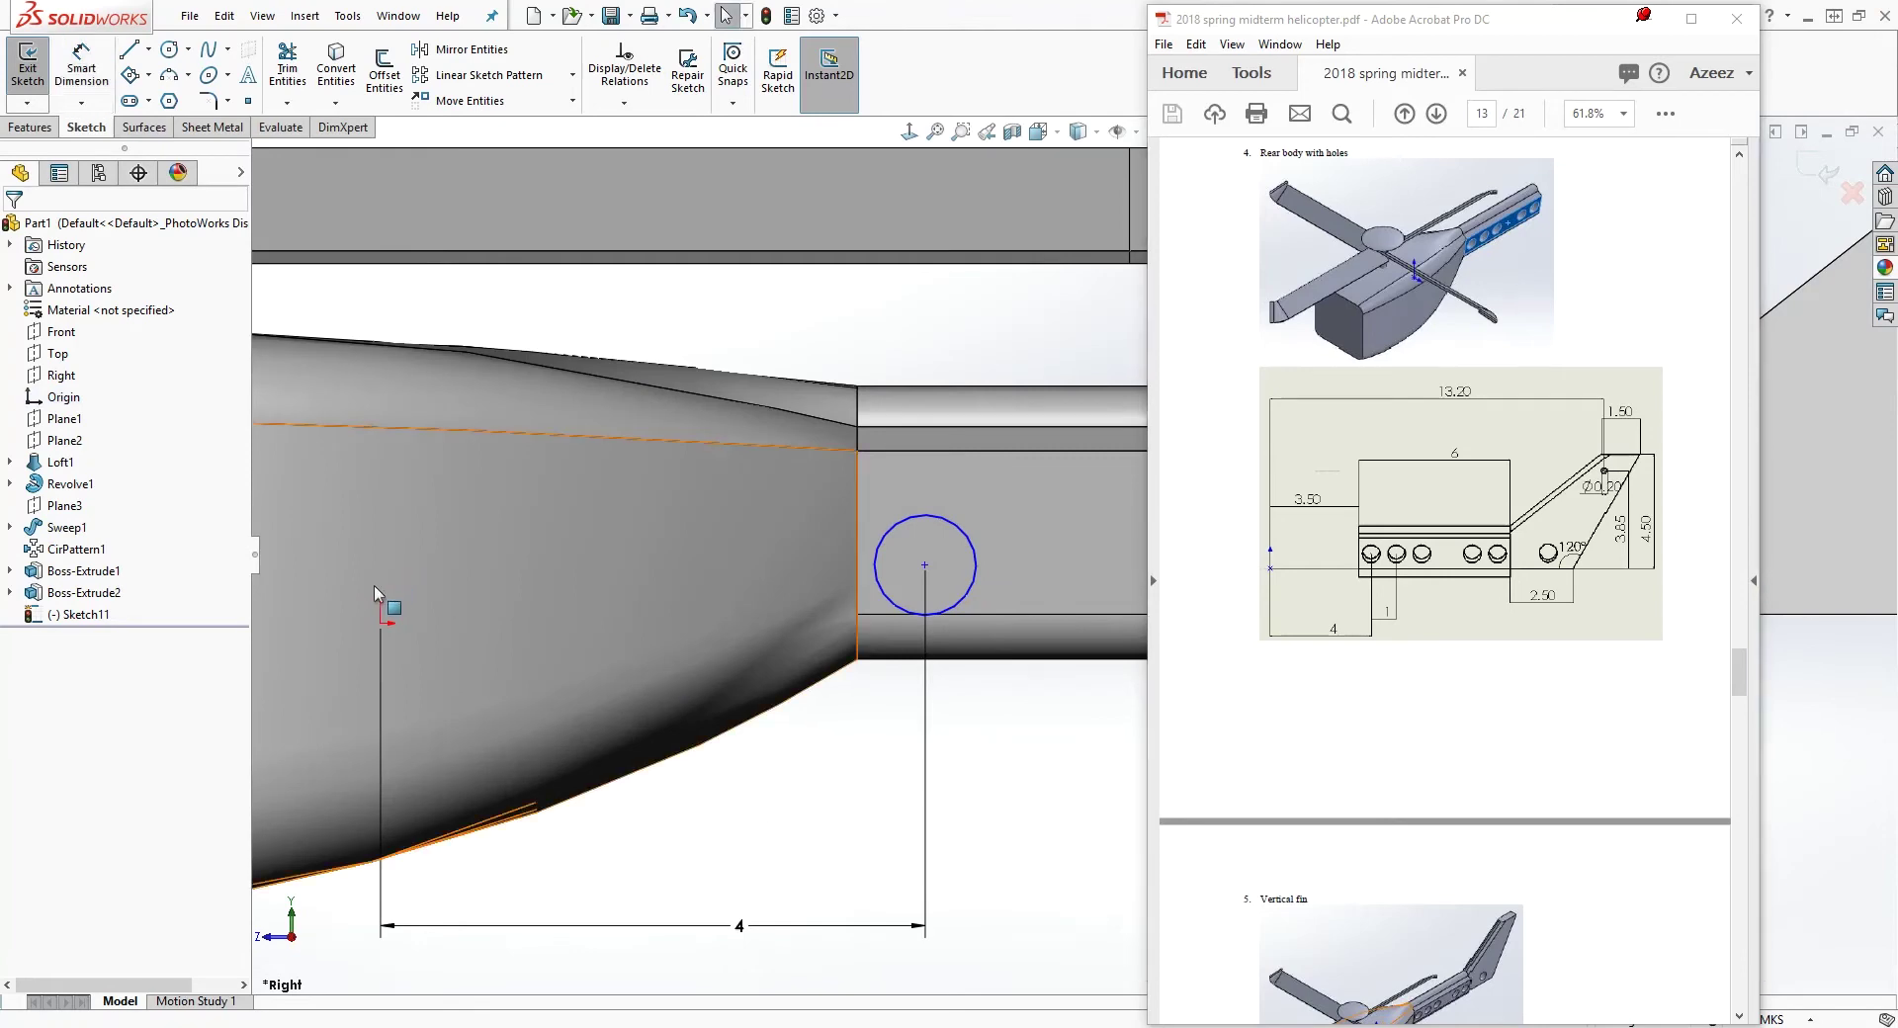
# Dimension the vertical distance from the origin to the circle's centre to 0.2 m
pyautogui.press('Return')
pyautogui.click(924, 565)
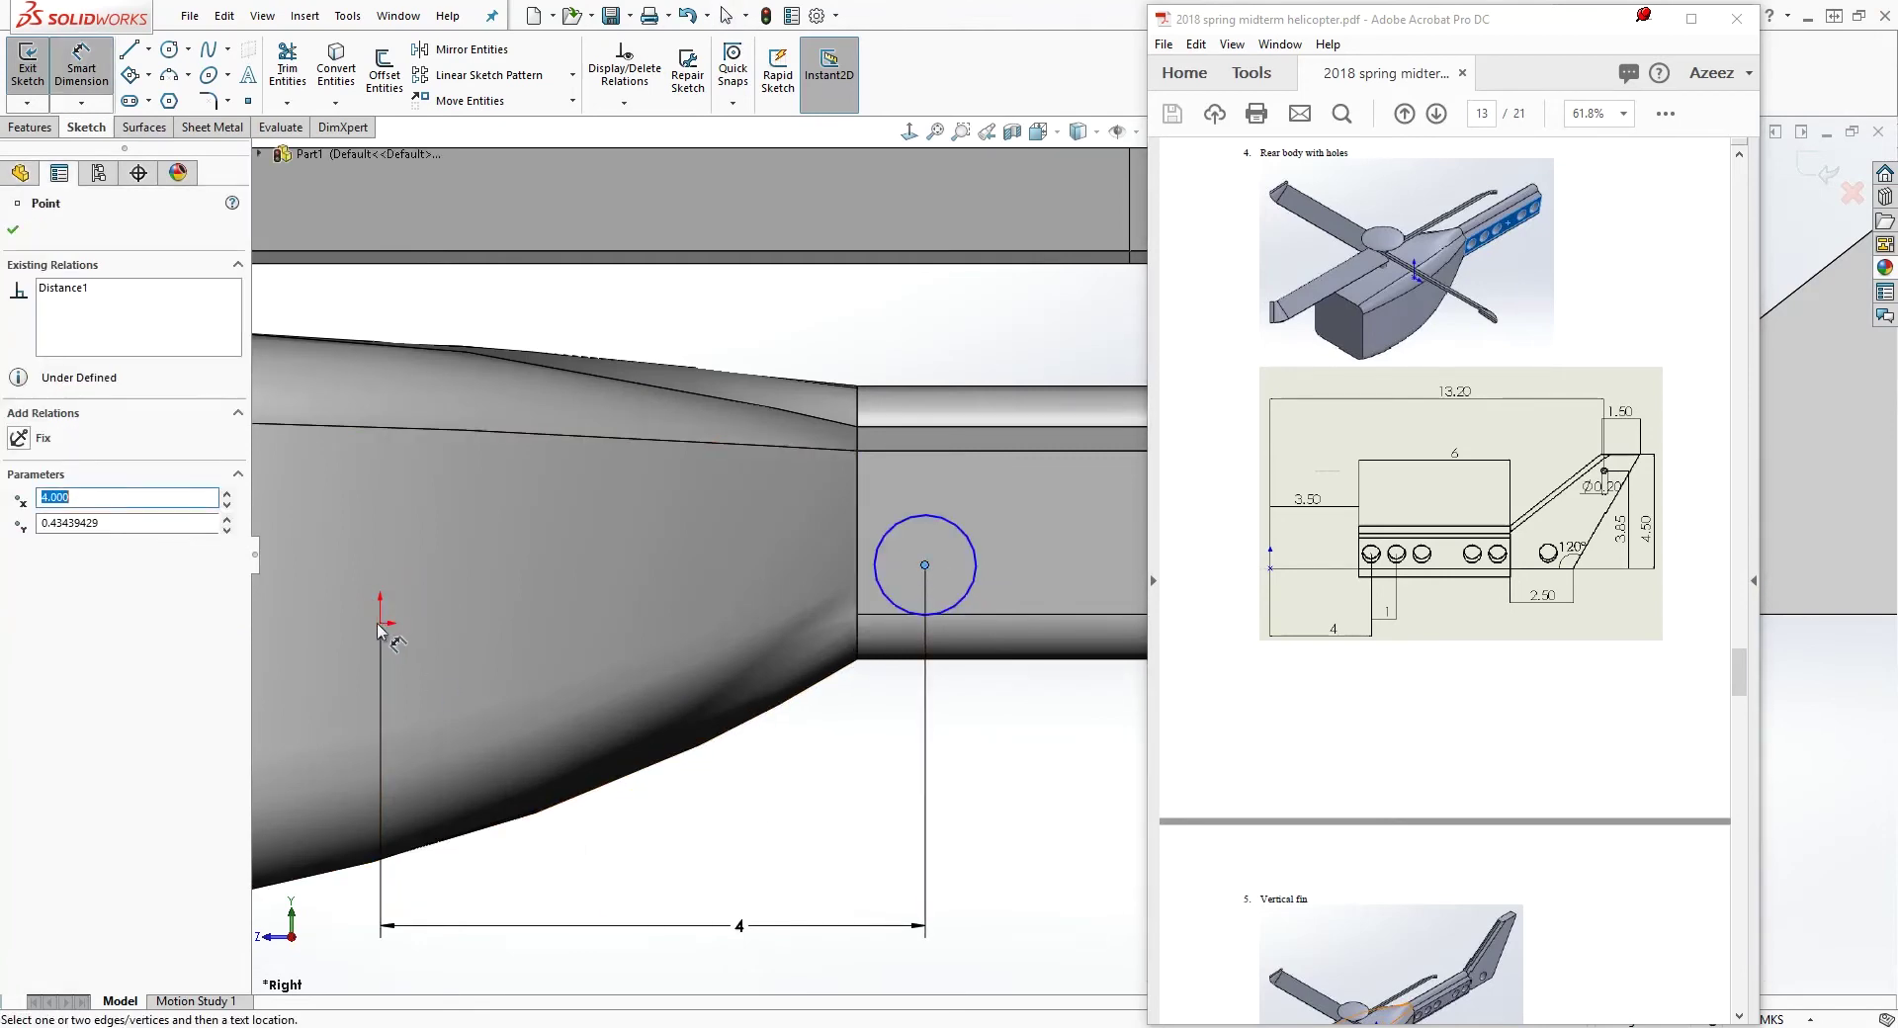
pyautogui.scroll(3, 380, 630)
pyautogui.click(740, 586)
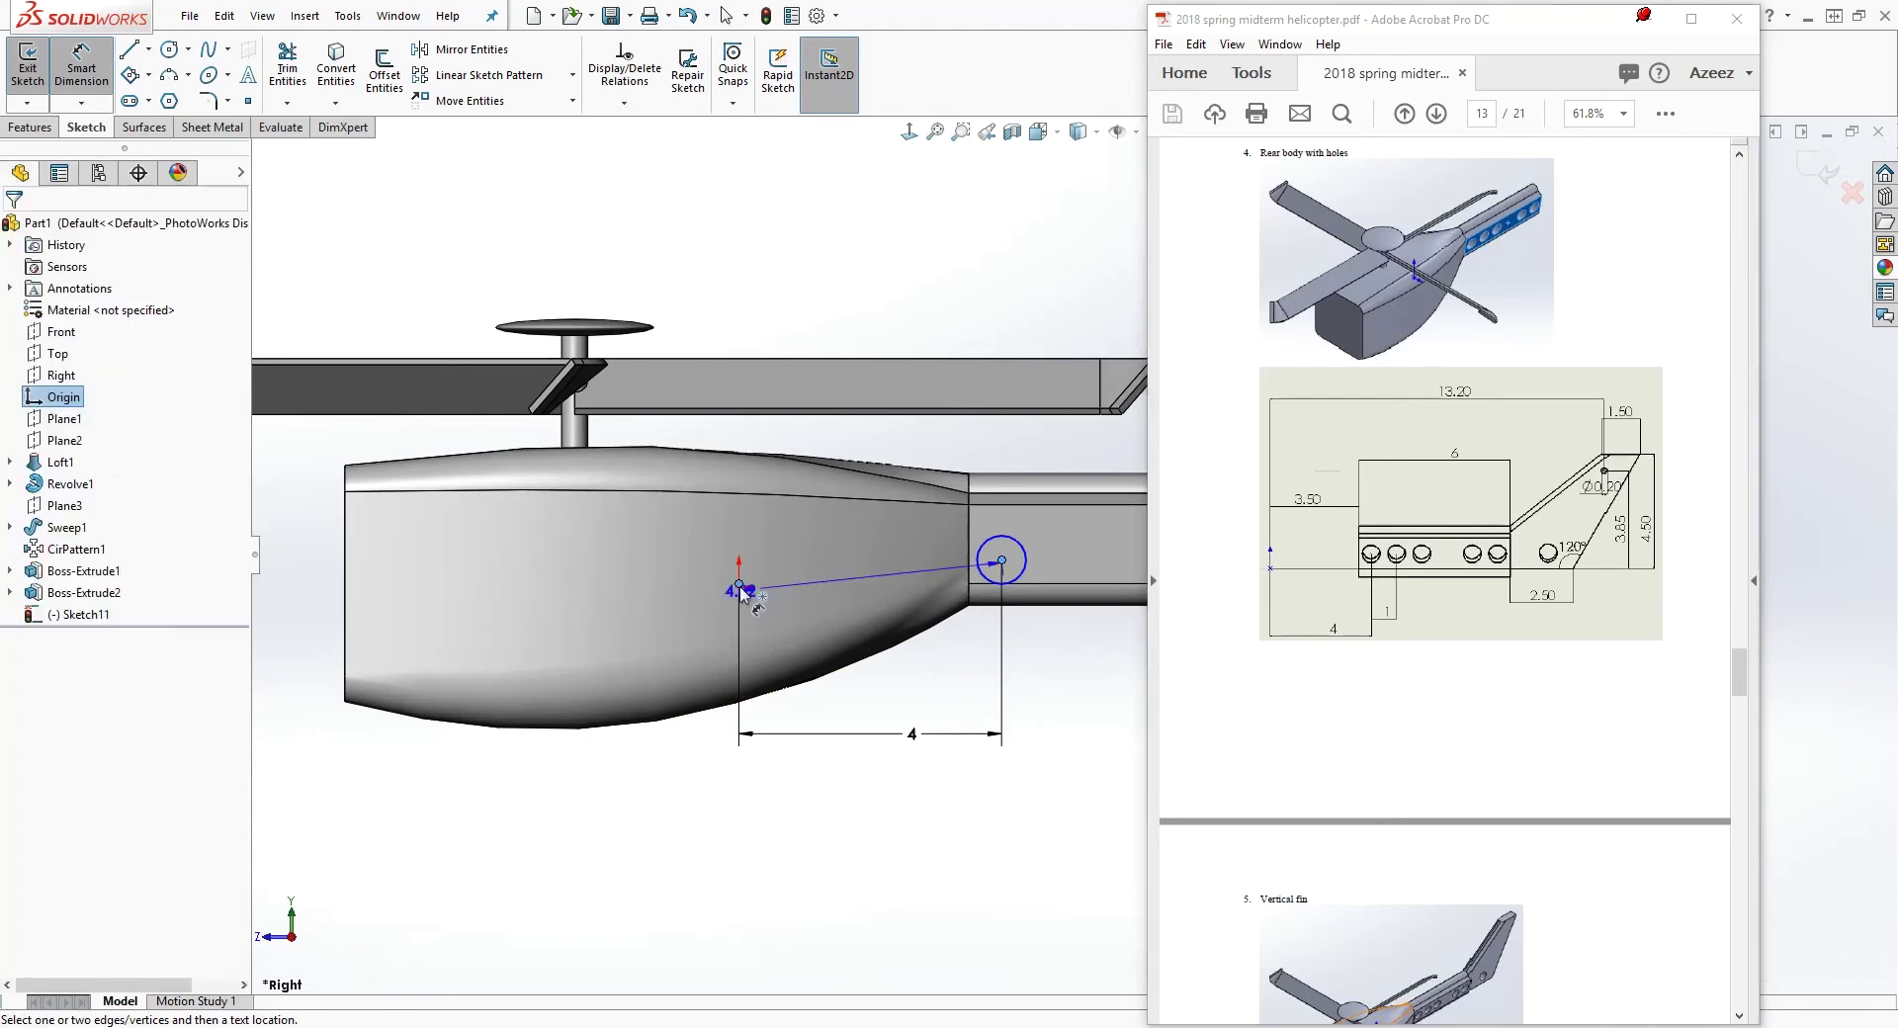
pyautogui.click(669, 581)
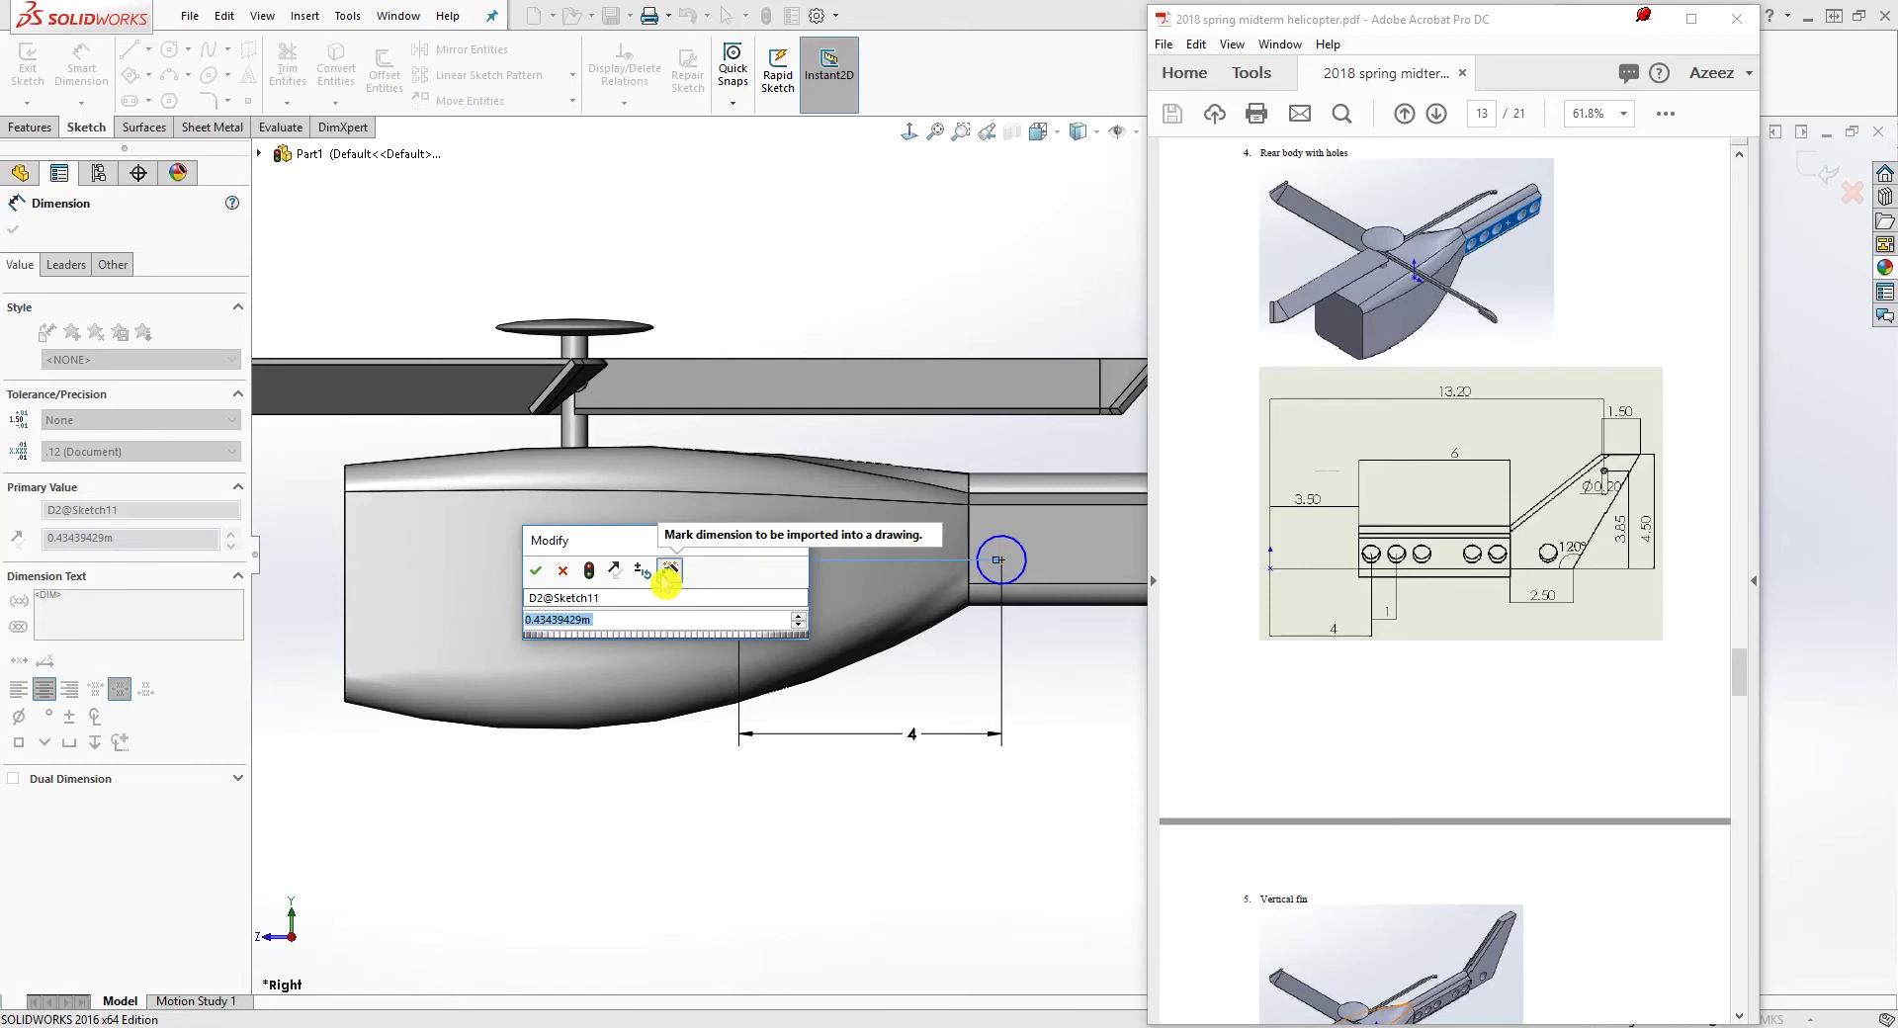
pyautogui.press('BackSpace')
pyautogui.write('.2')
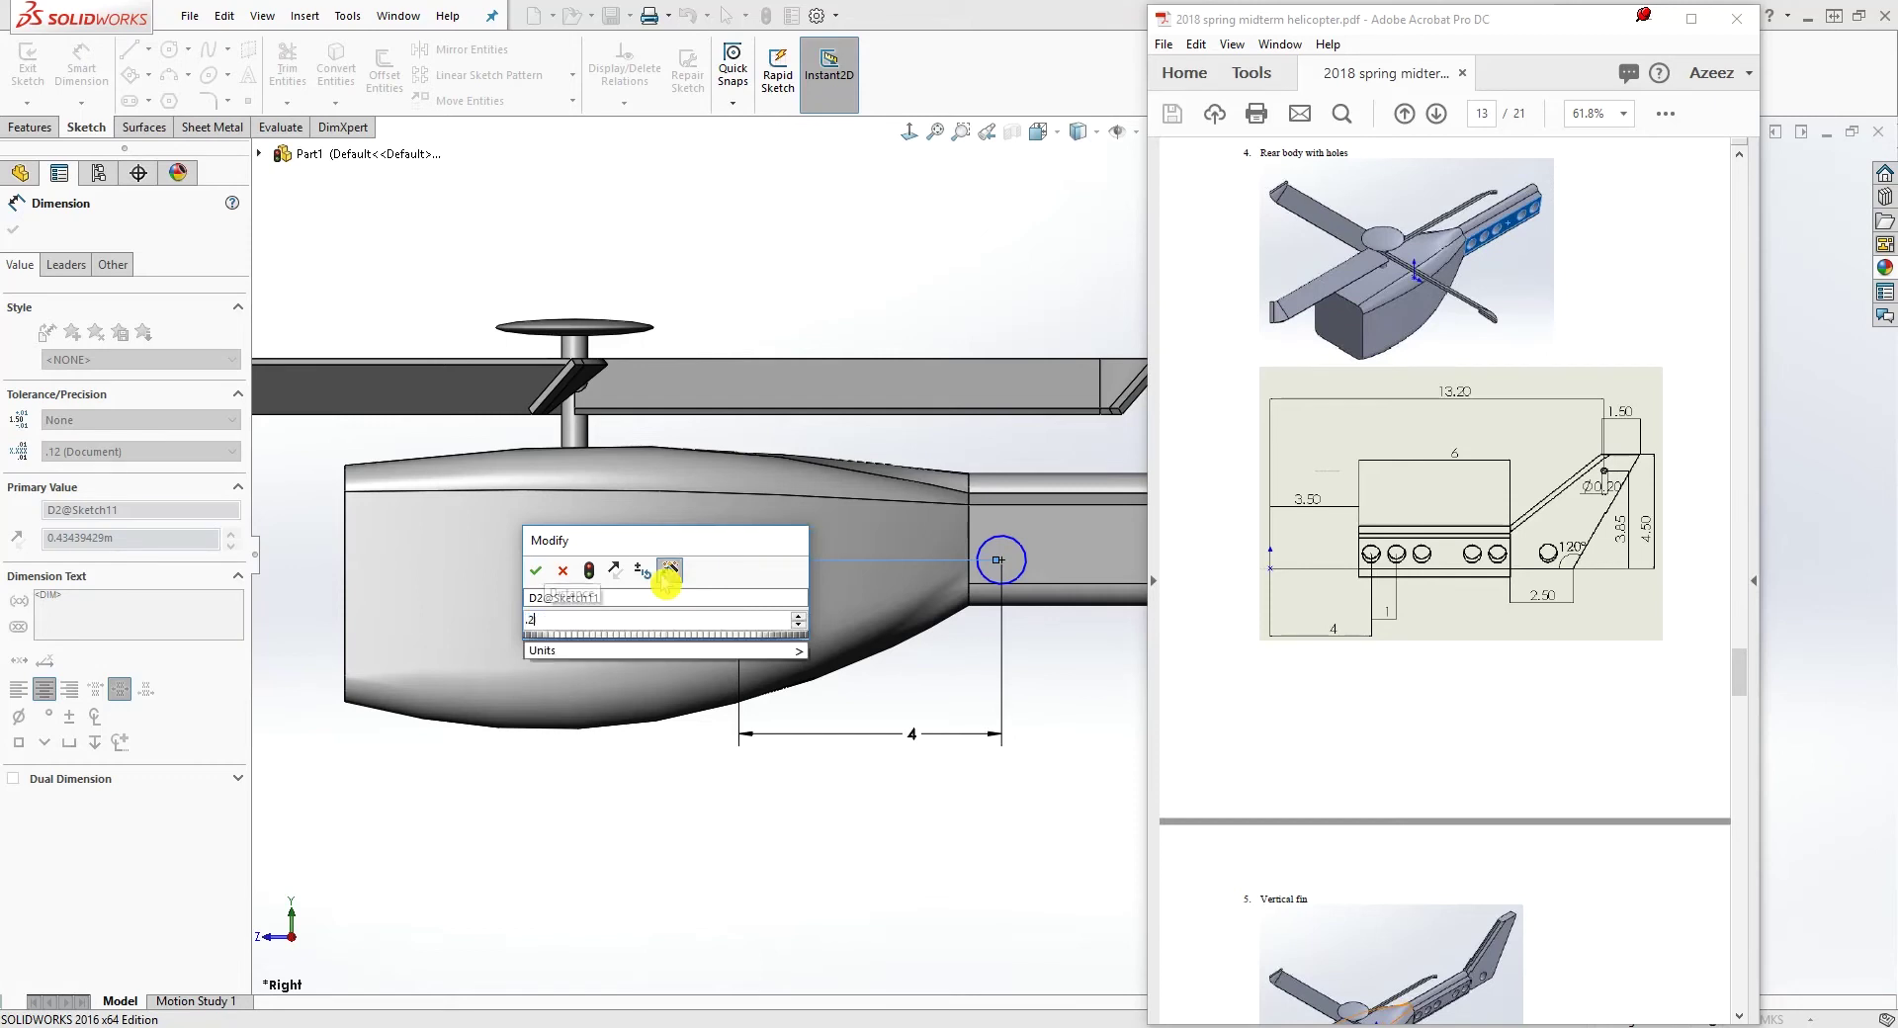
pyautogui.press('Return')
# Delete the vertical dimension between the origin and the circle's centre
pyautogui.scroll(-5, 1059, 587)
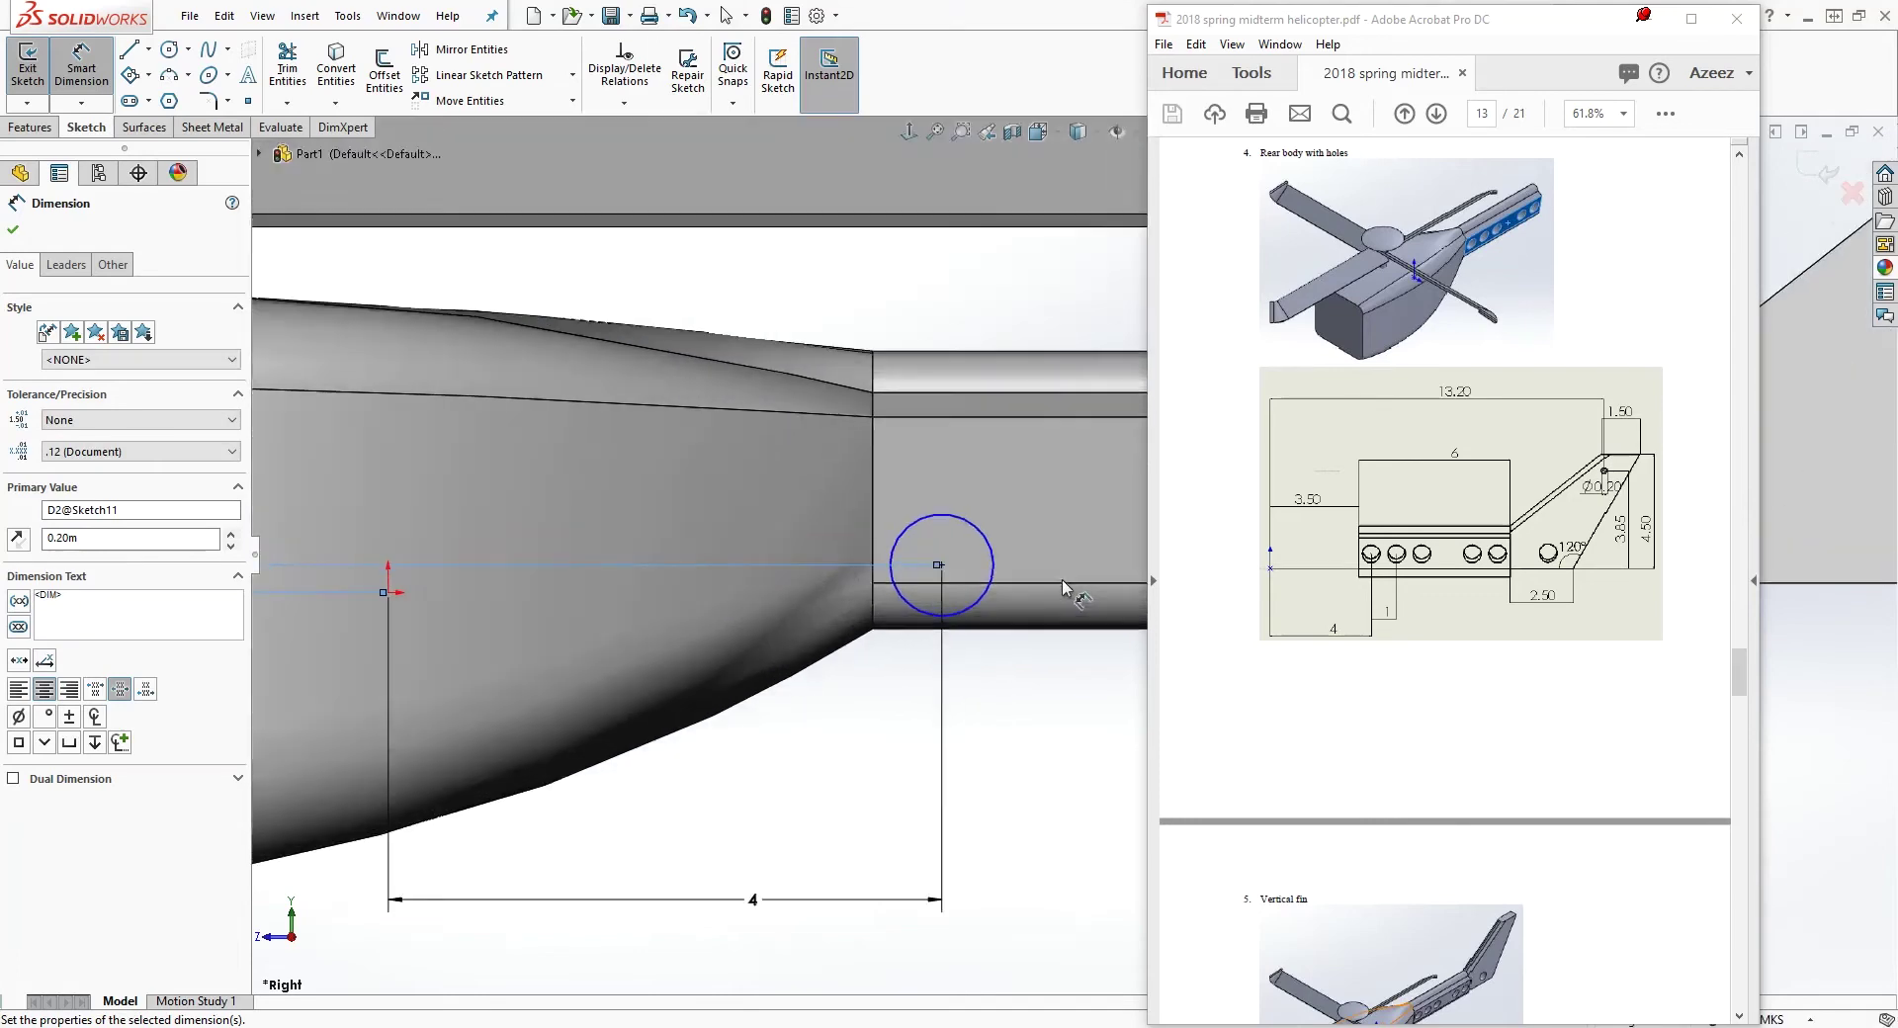
pyautogui.press('Escape')
pyautogui.scroll(3, 716, 597)
pyautogui.moveTo(542, 610); pyautogui.dragTo(468, 539)
pyautogui.click(471, 547)
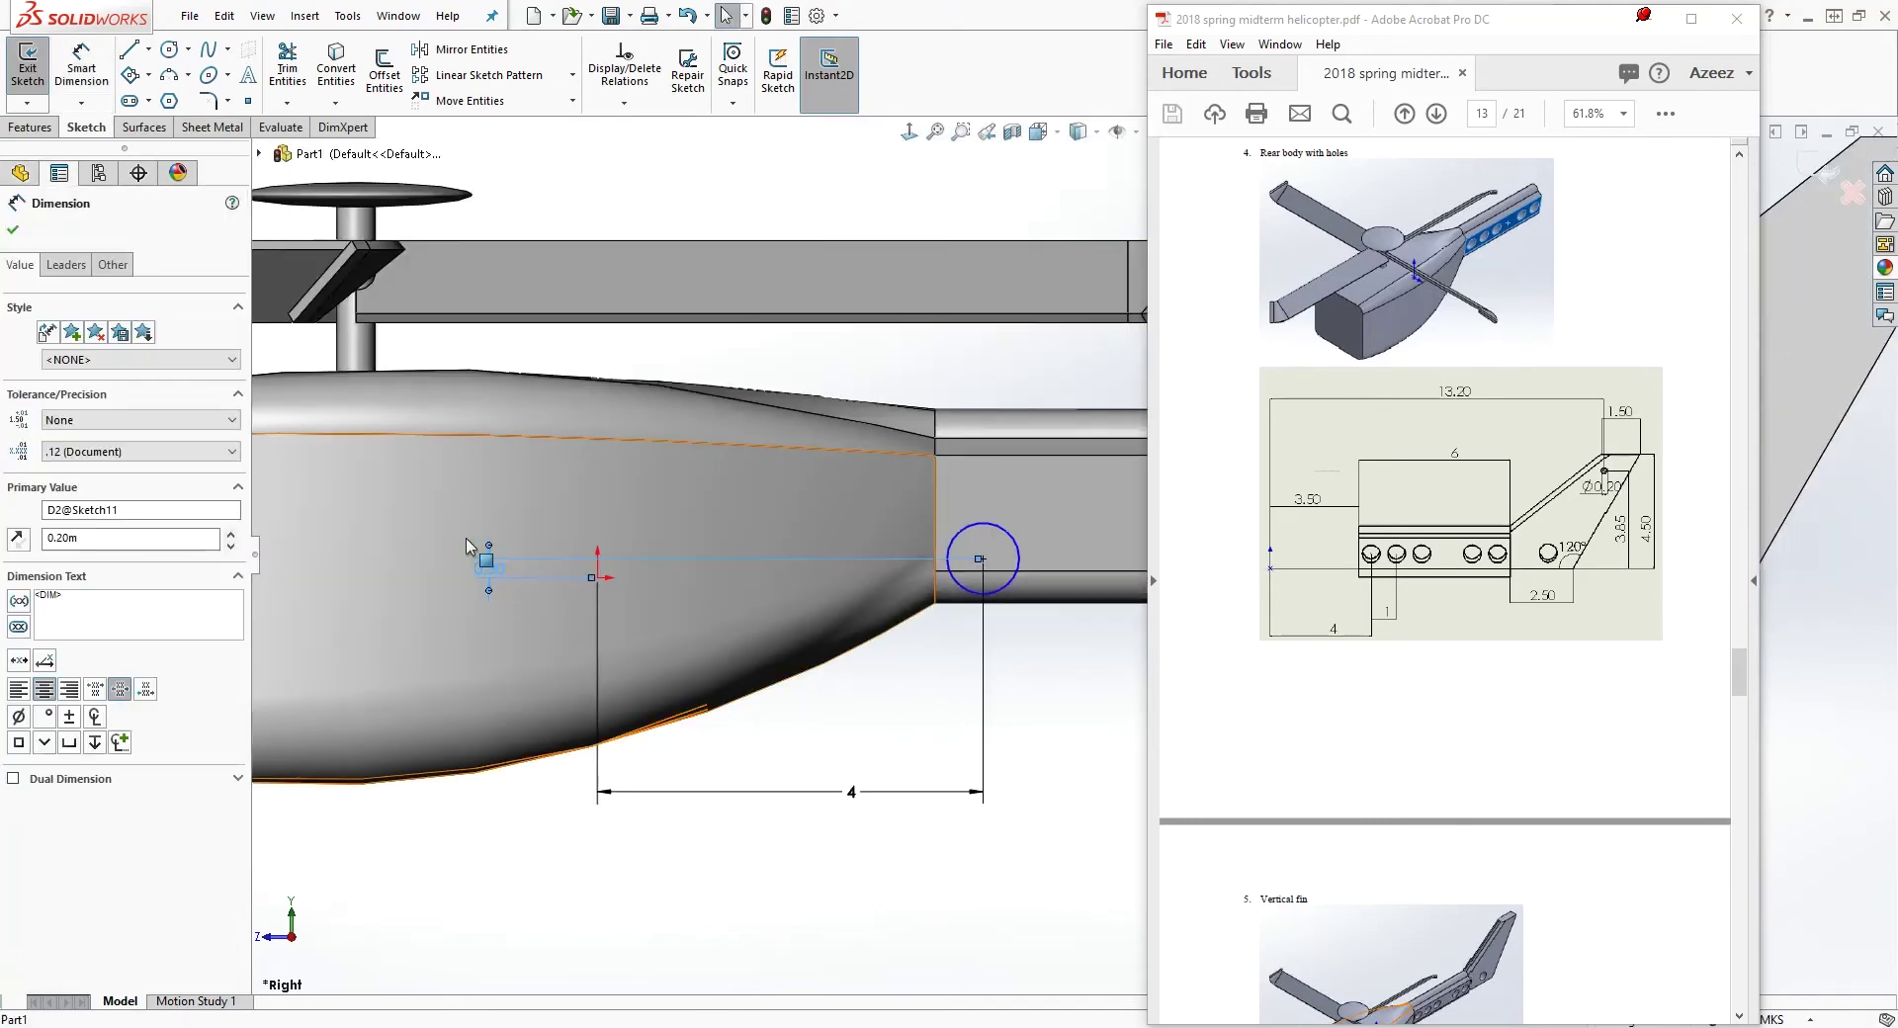
pyautogui.press('Delete')
# Move the circle's centre up to about 0.54 m above the origin and shrink its radius to about 0.29 m
pyautogui.moveTo(983, 560); pyautogui.dragTo(983, 526)
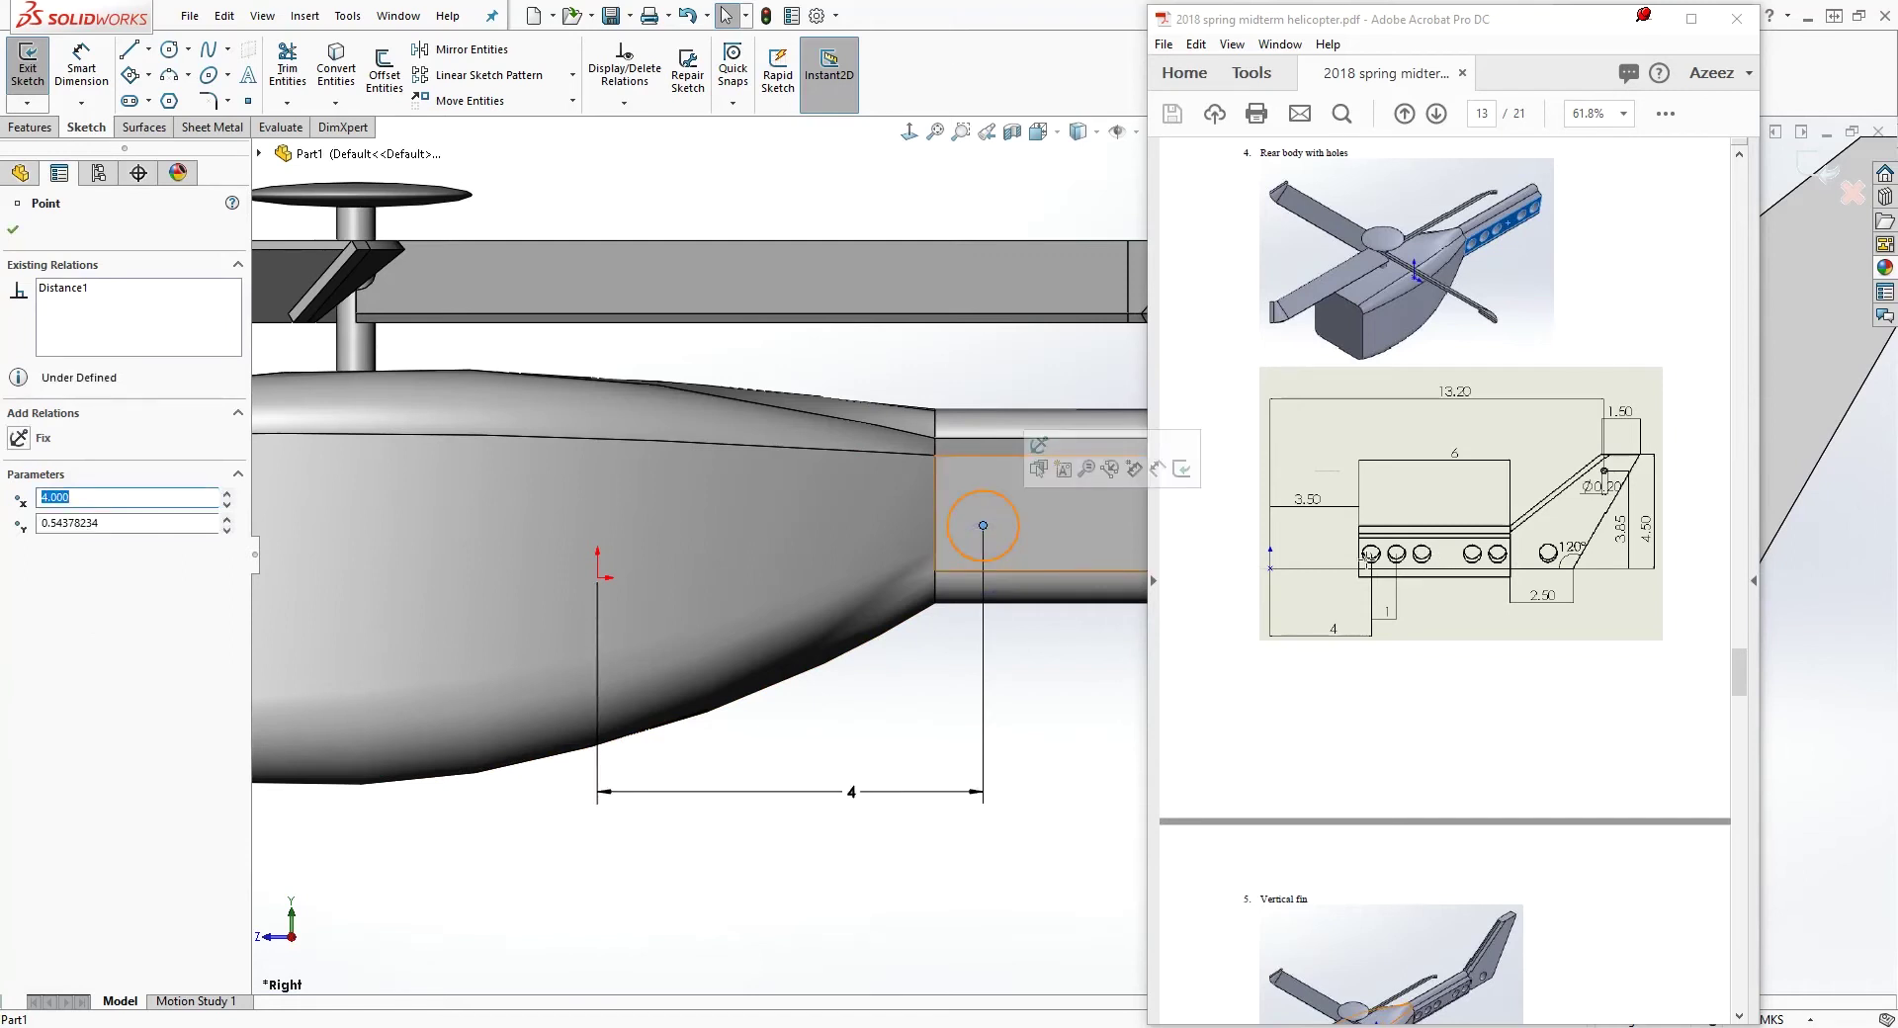
pyautogui.click(1042, 707)
pyautogui.moveTo(1042, 707); pyautogui.dragTo(1028, 613, button='right')
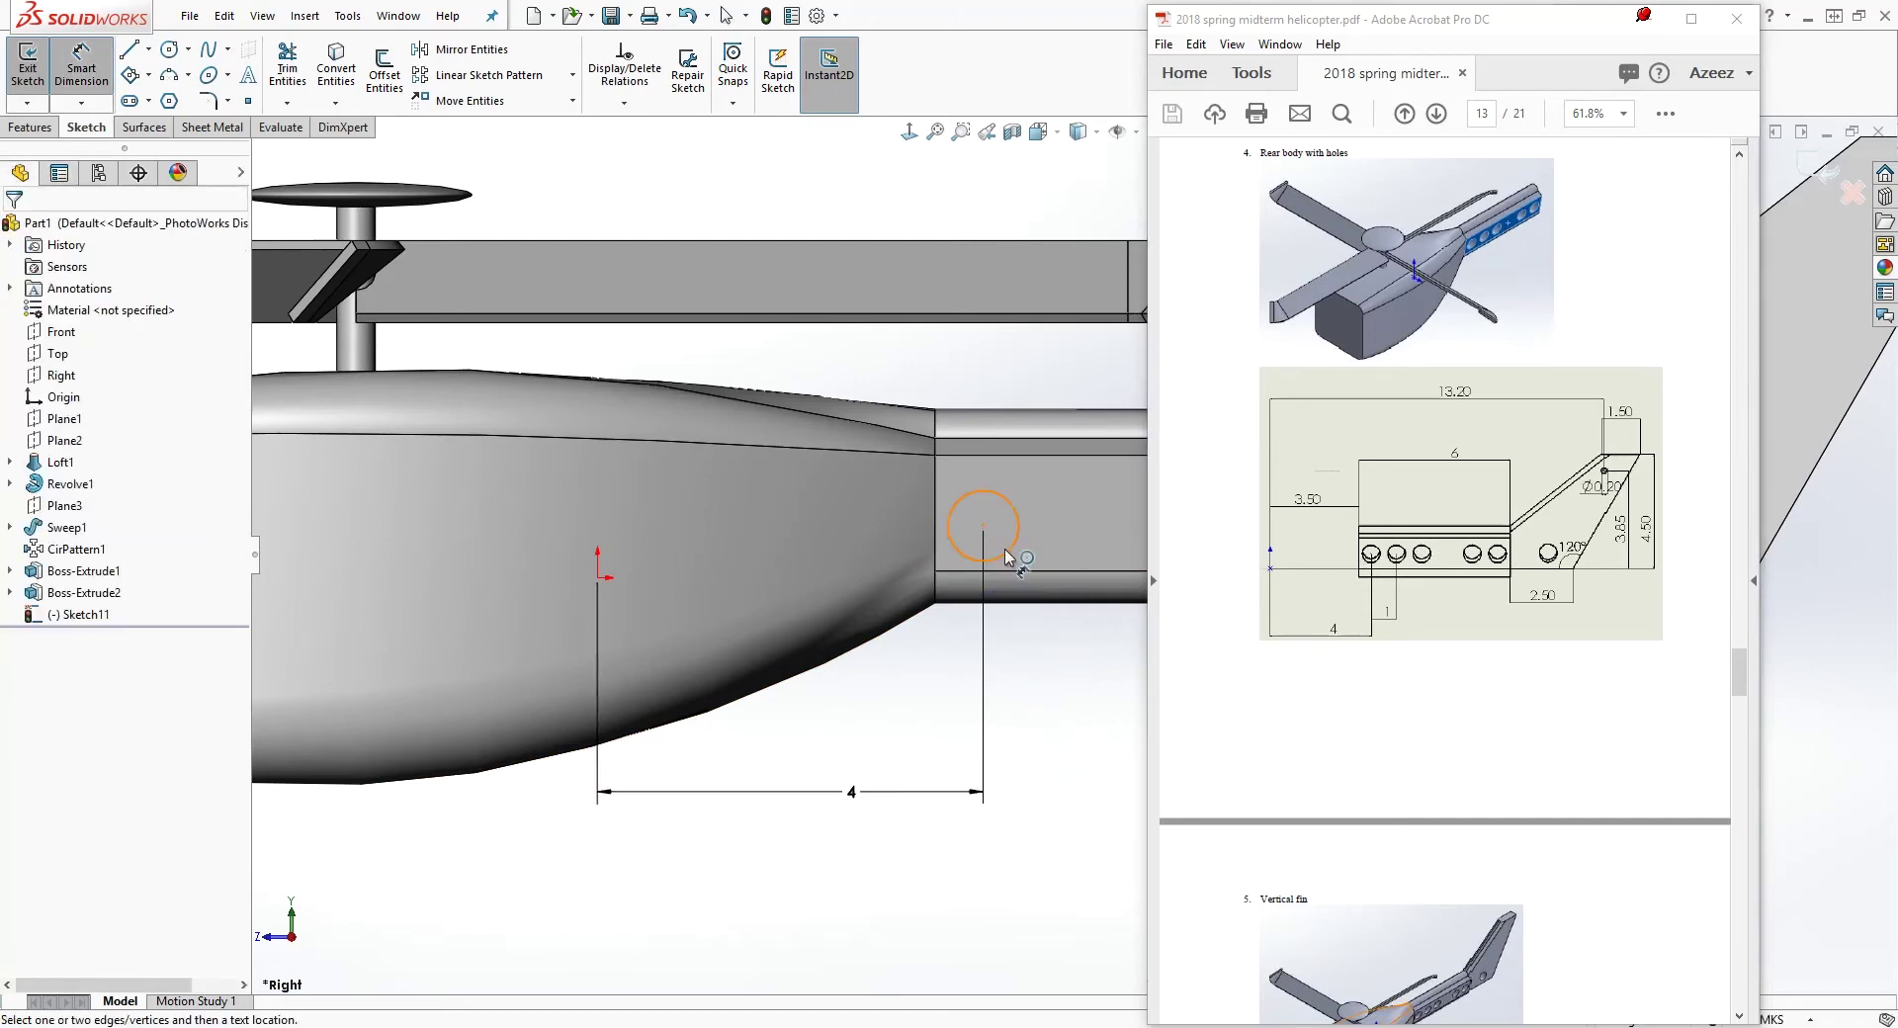
pyautogui.press('Escape')
pyautogui.click(1007, 502)
pyautogui.moveTo(1000, 533); pyautogui.dragTo(1012, 525)
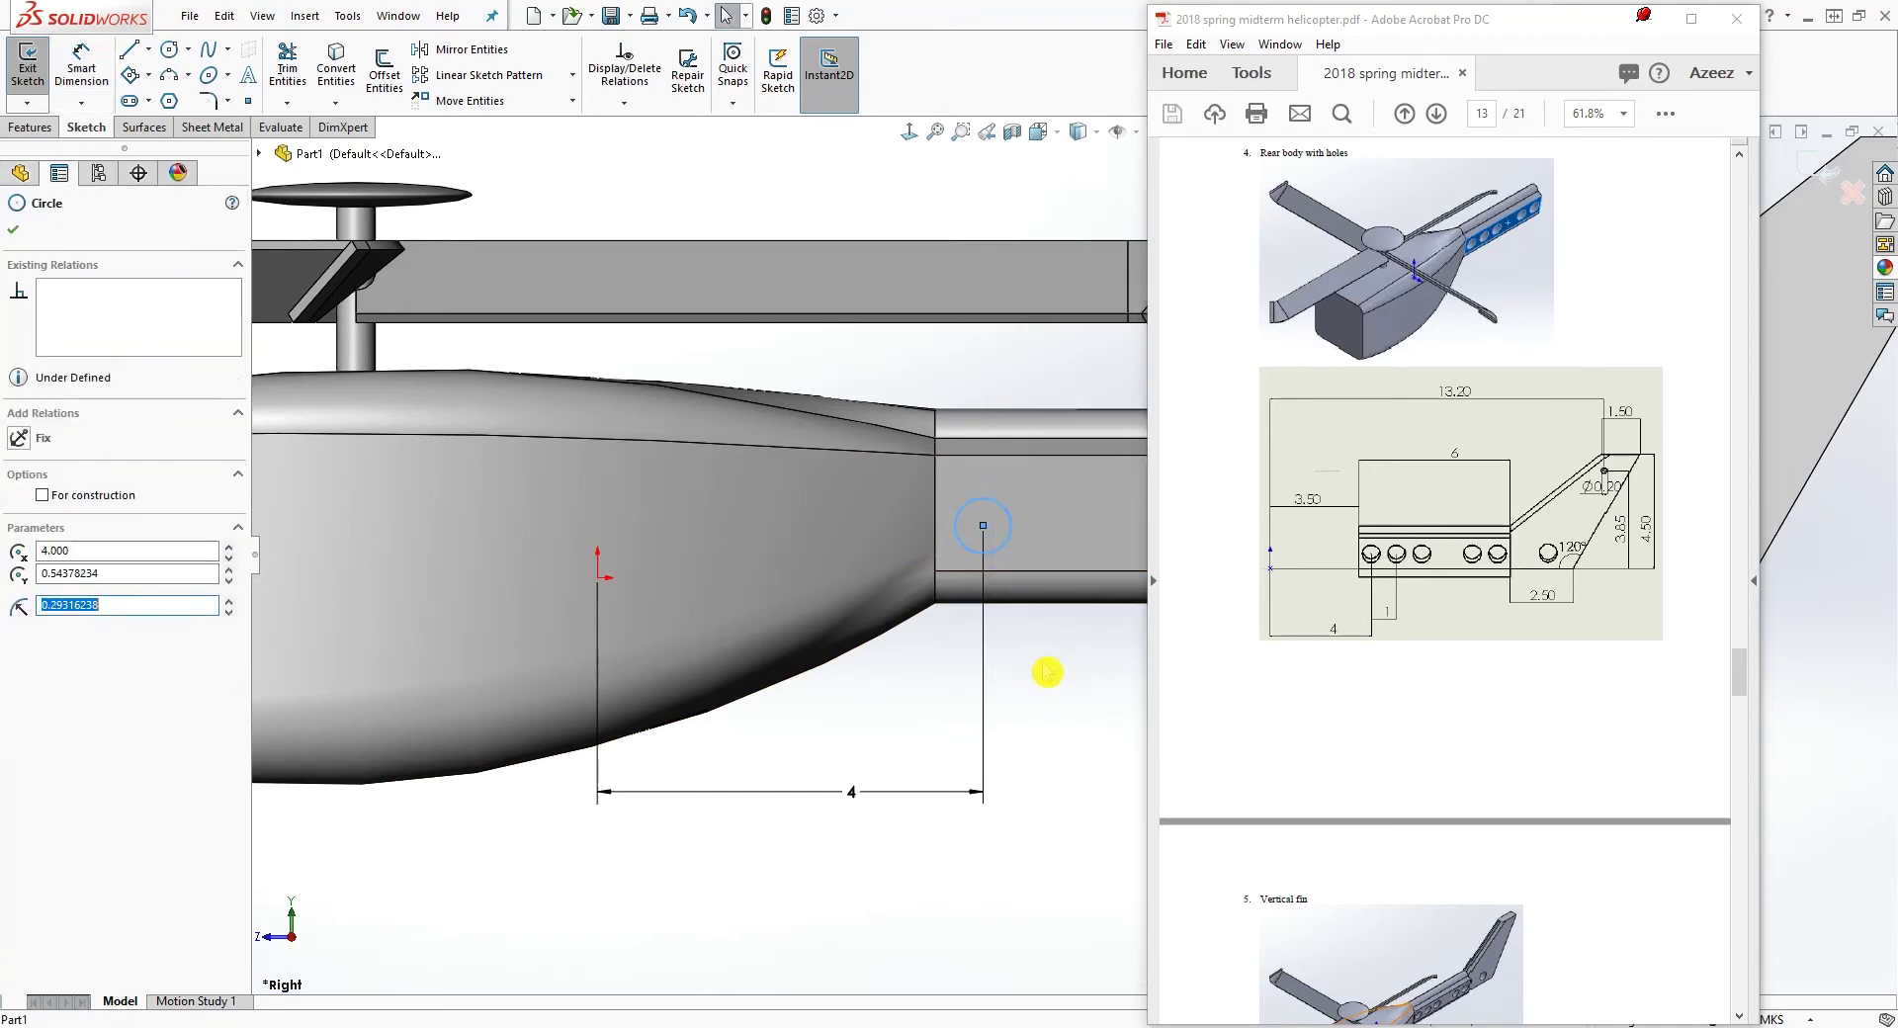
# Dimension the circle's diameter to 0.6 m
pyautogui.moveTo(1050, 733); pyautogui.dragTo(1018, 603, button='right')
pyautogui.click(1001, 547)
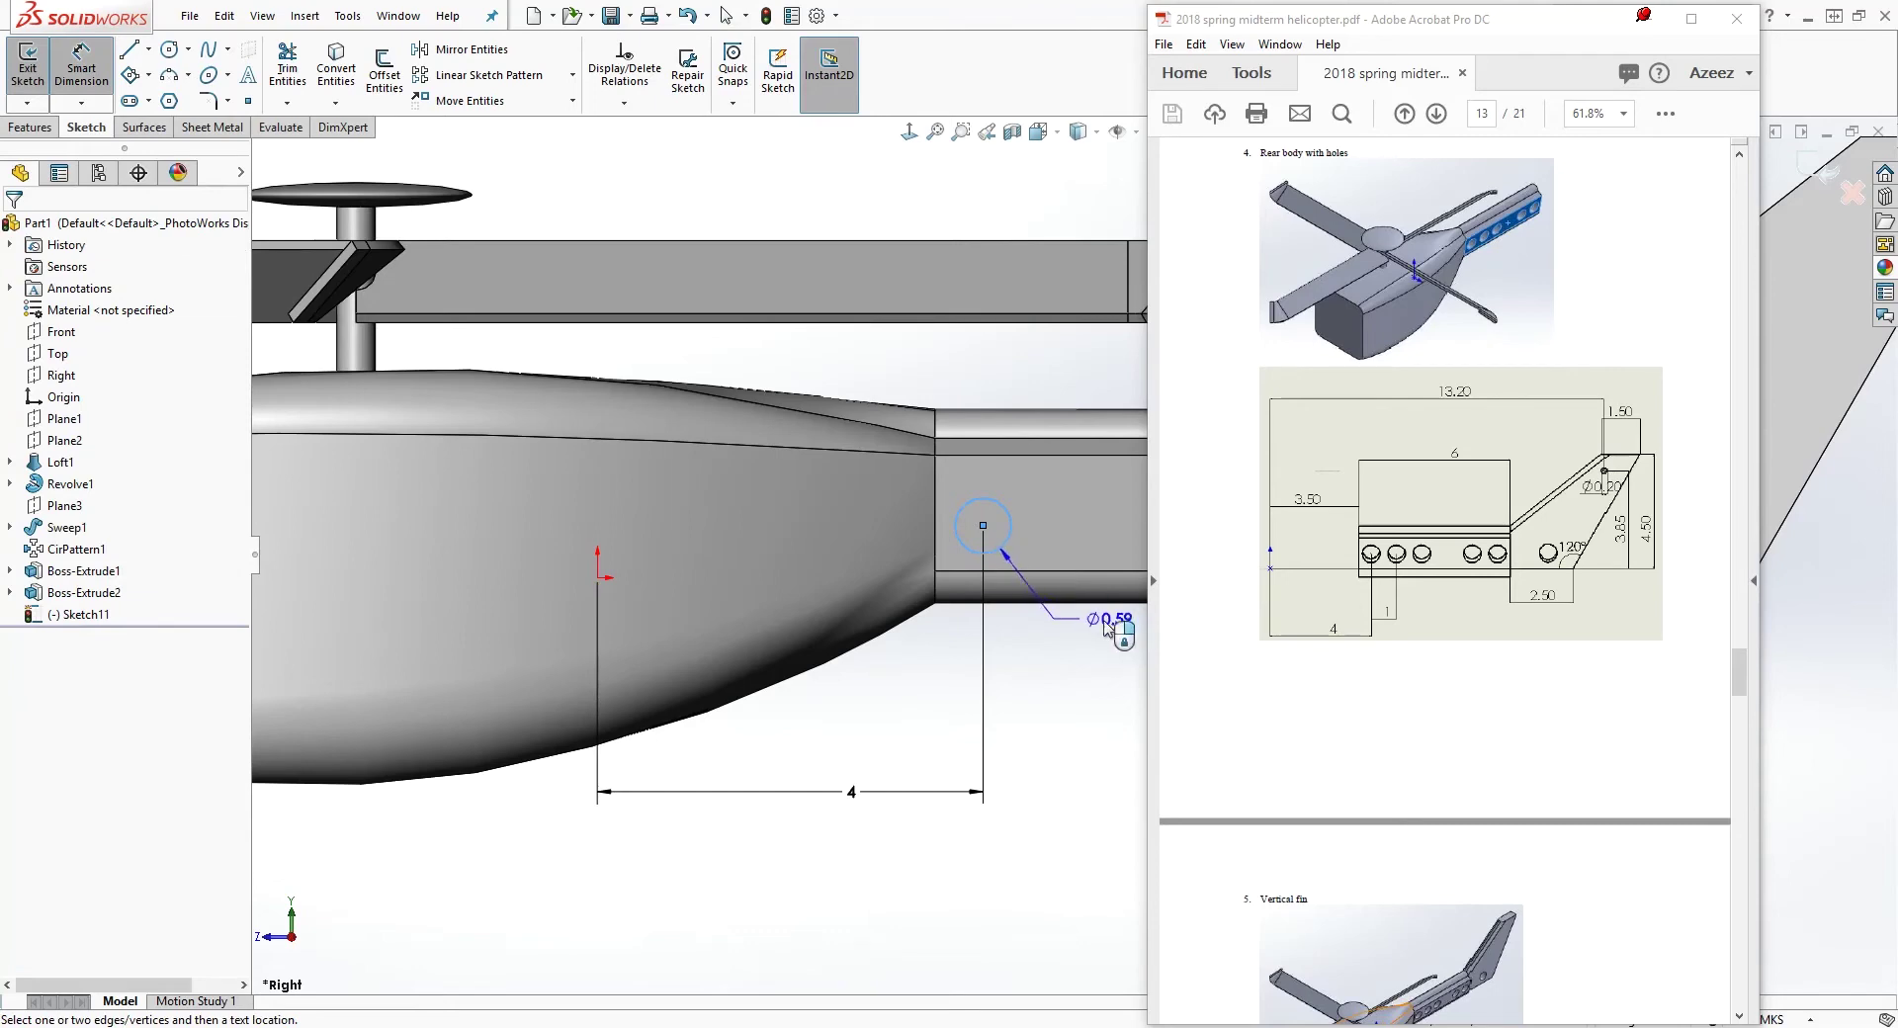
pyautogui.click(1086, 629)
pyautogui.write('0.6')
pyautogui.press('Return')
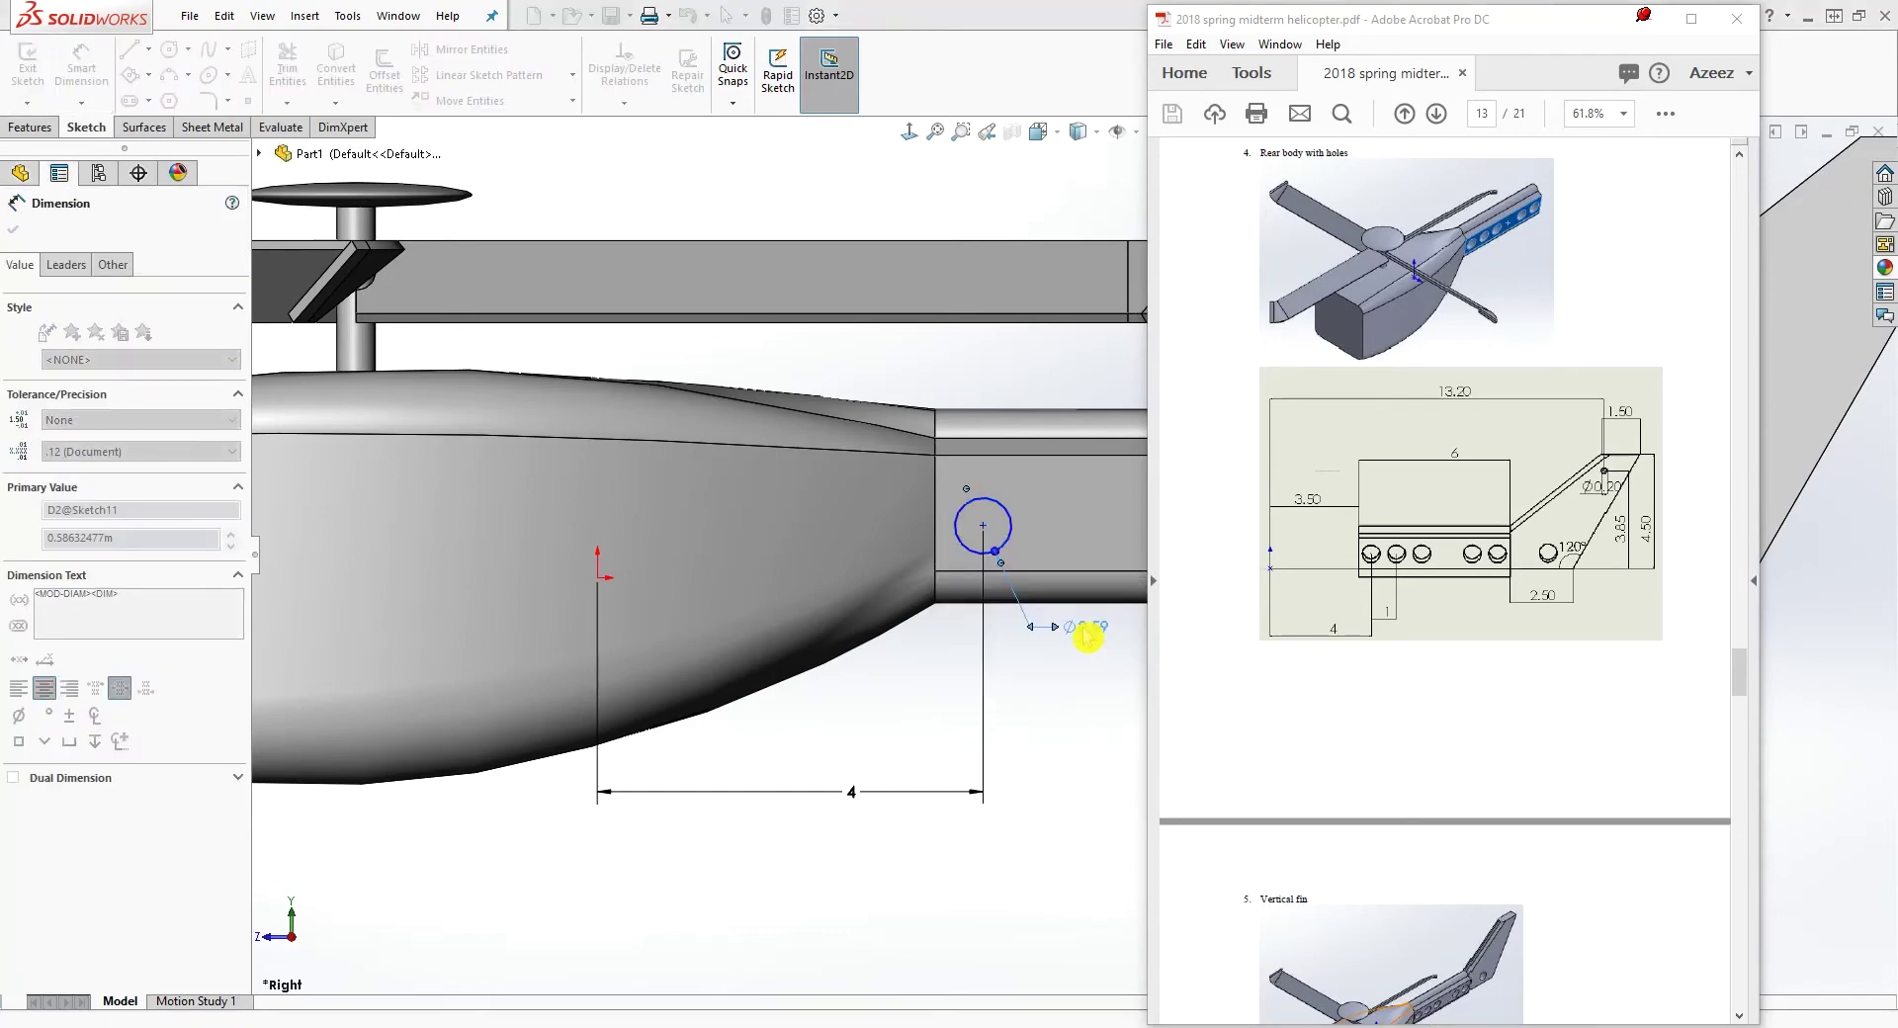
# Dimension the vertical distance from the origin to the circle's centre to 0.6 m and move that dimension farther from the origin
pyautogui.click(983, 525)
pyautogui.click(599, 579)
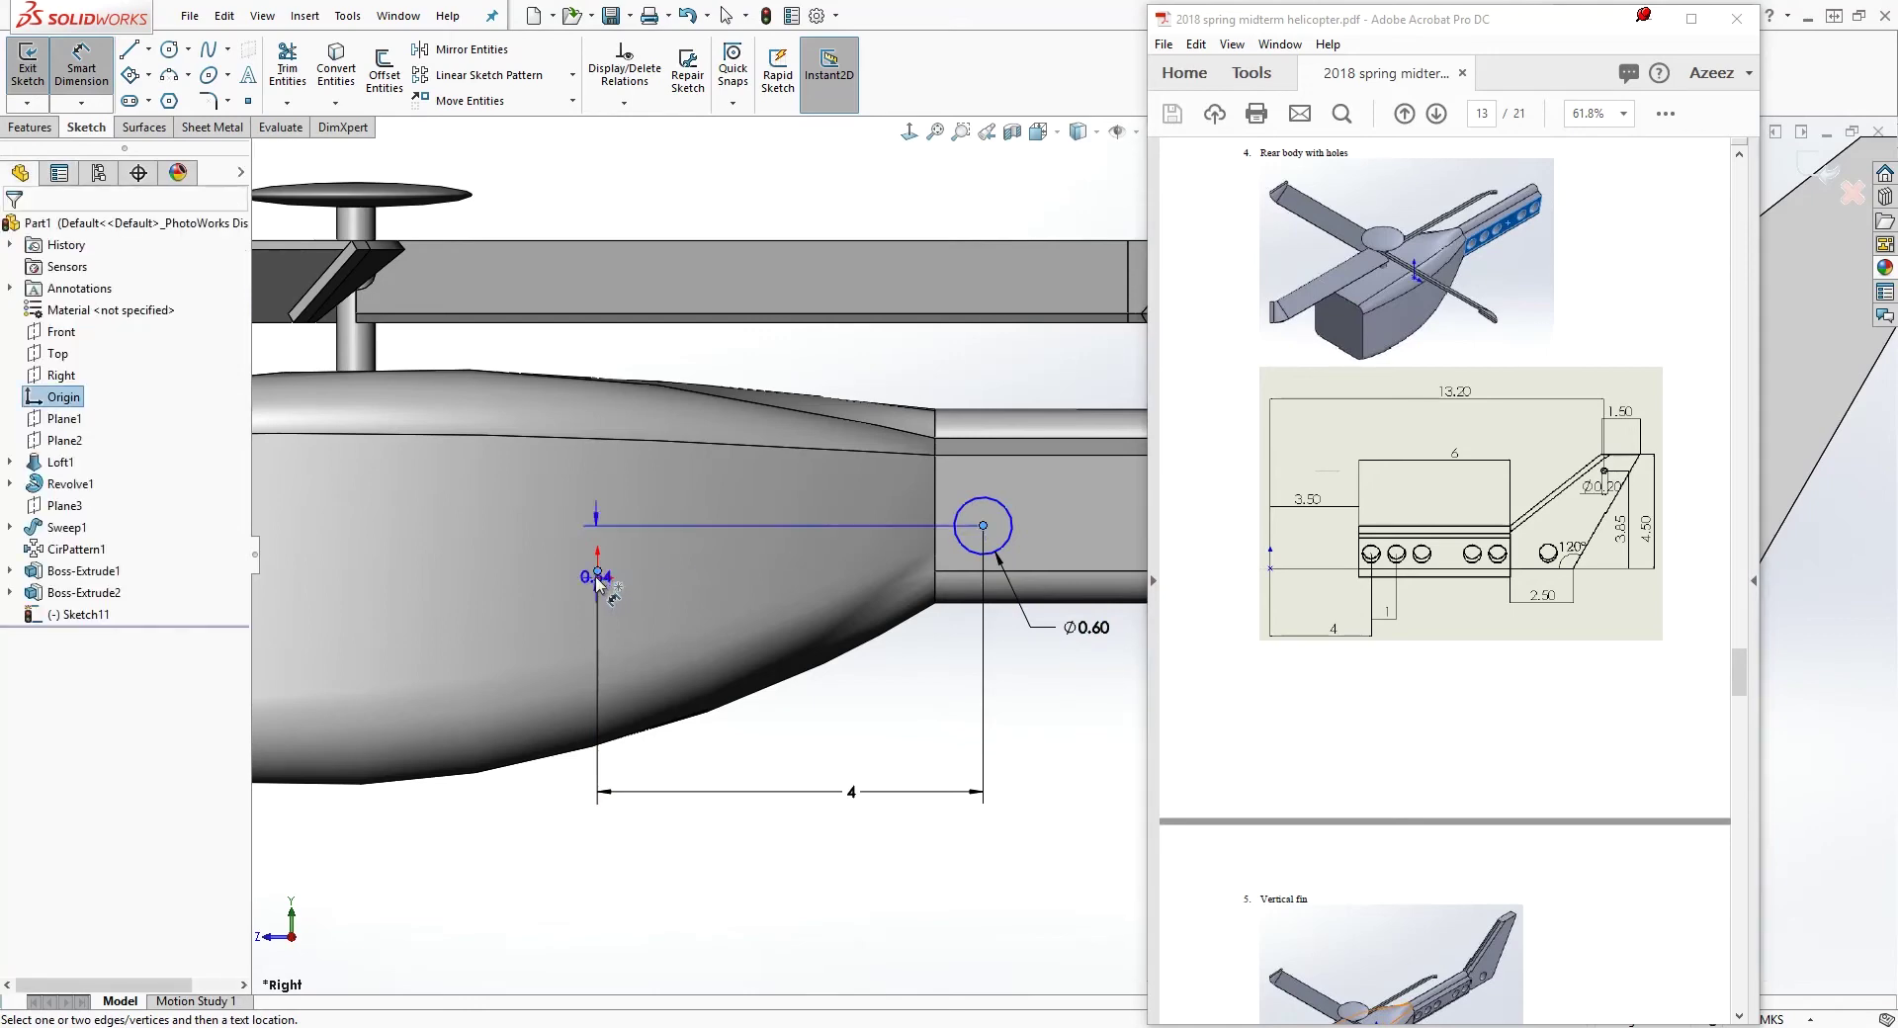
pyautogui.click(539, 561)
pyautogui.write('0.6')
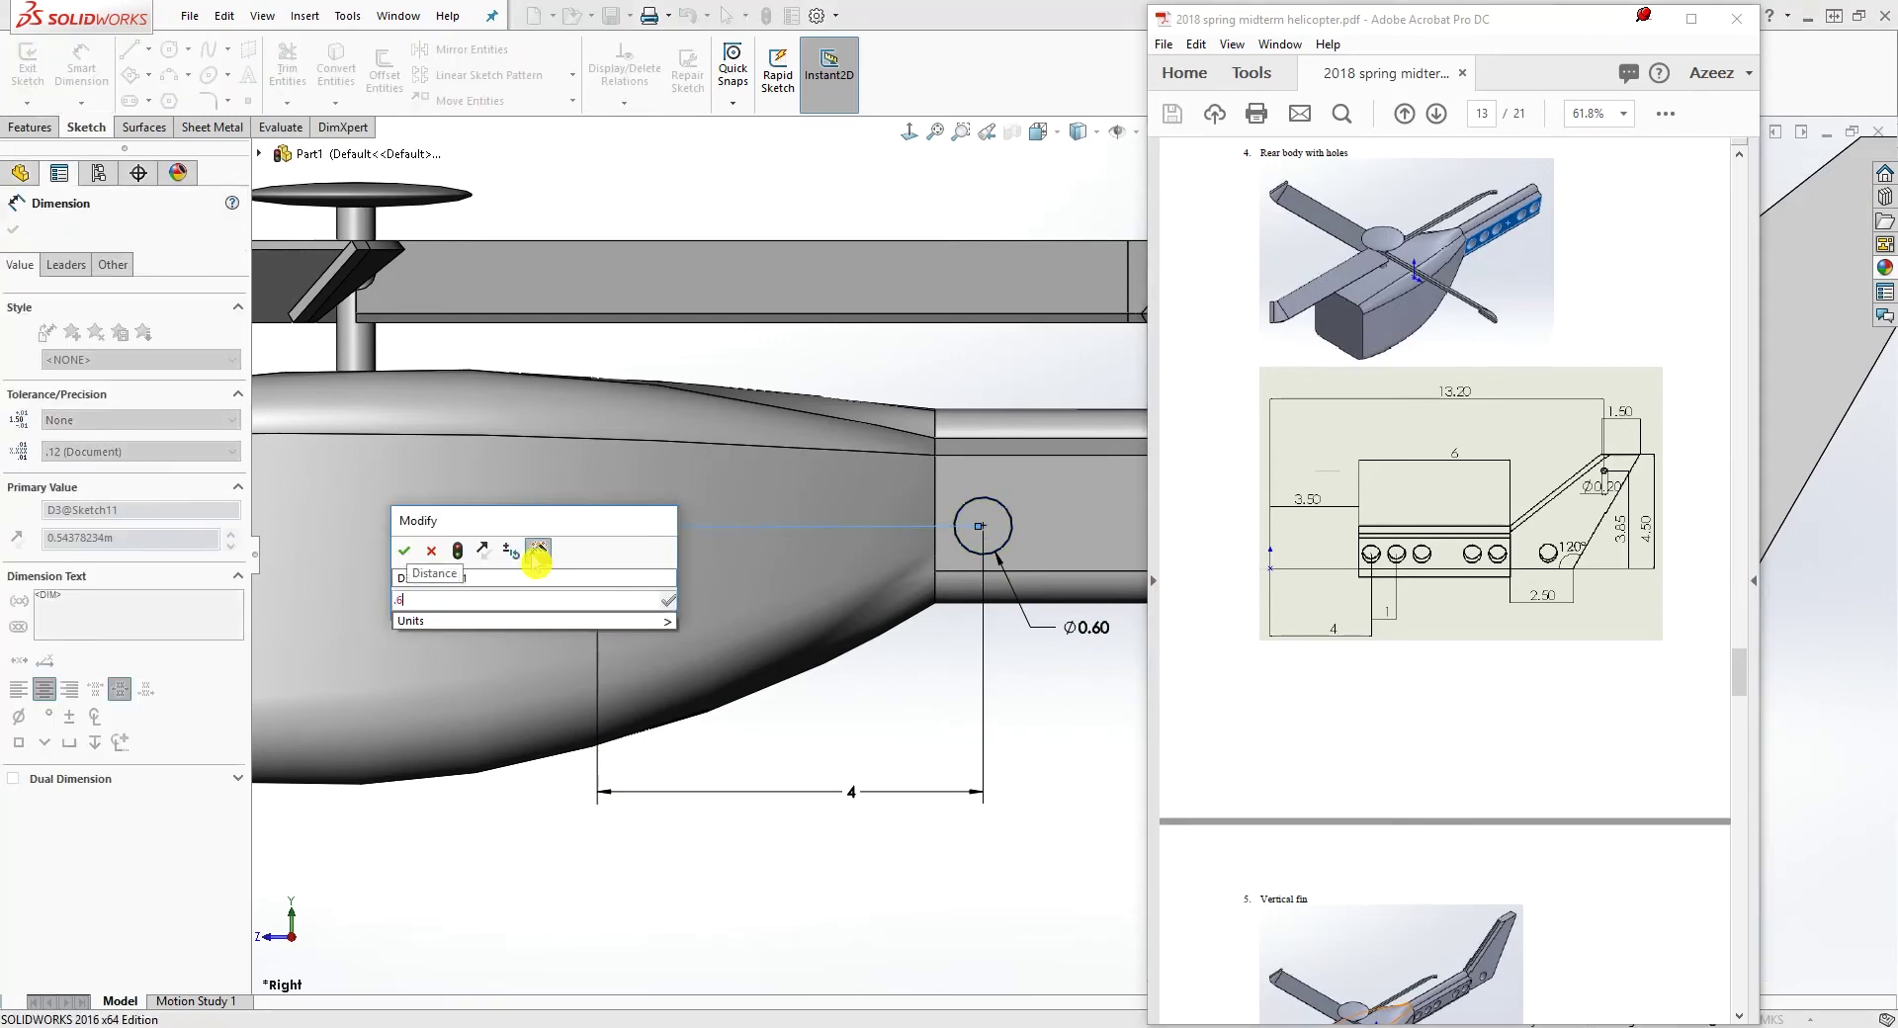
pyautogui.press('Return')
pyautogui.press('Escape')
pyautogui.press('f')
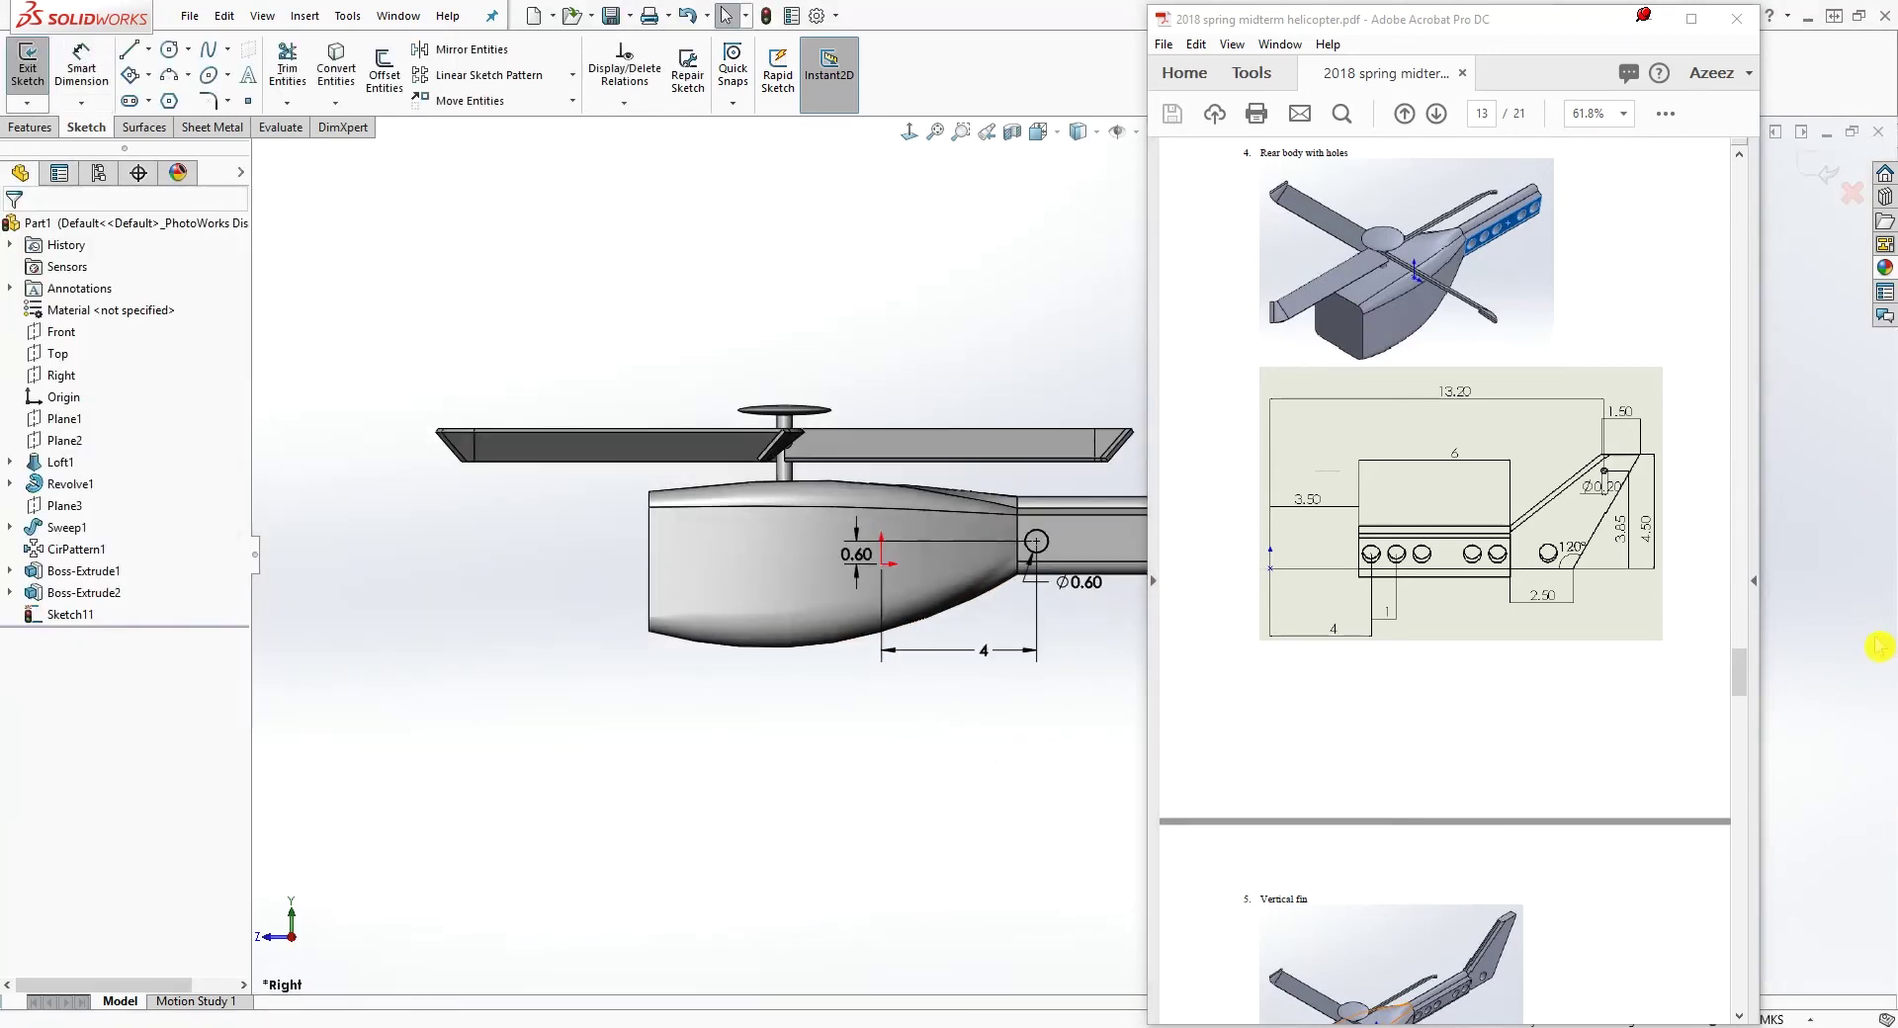
pyautogui.scroll(-2, 1879, 647)
pyautogui.scroll(-2, 786, 477)
pyautogui.scroll(2, 573, 504)
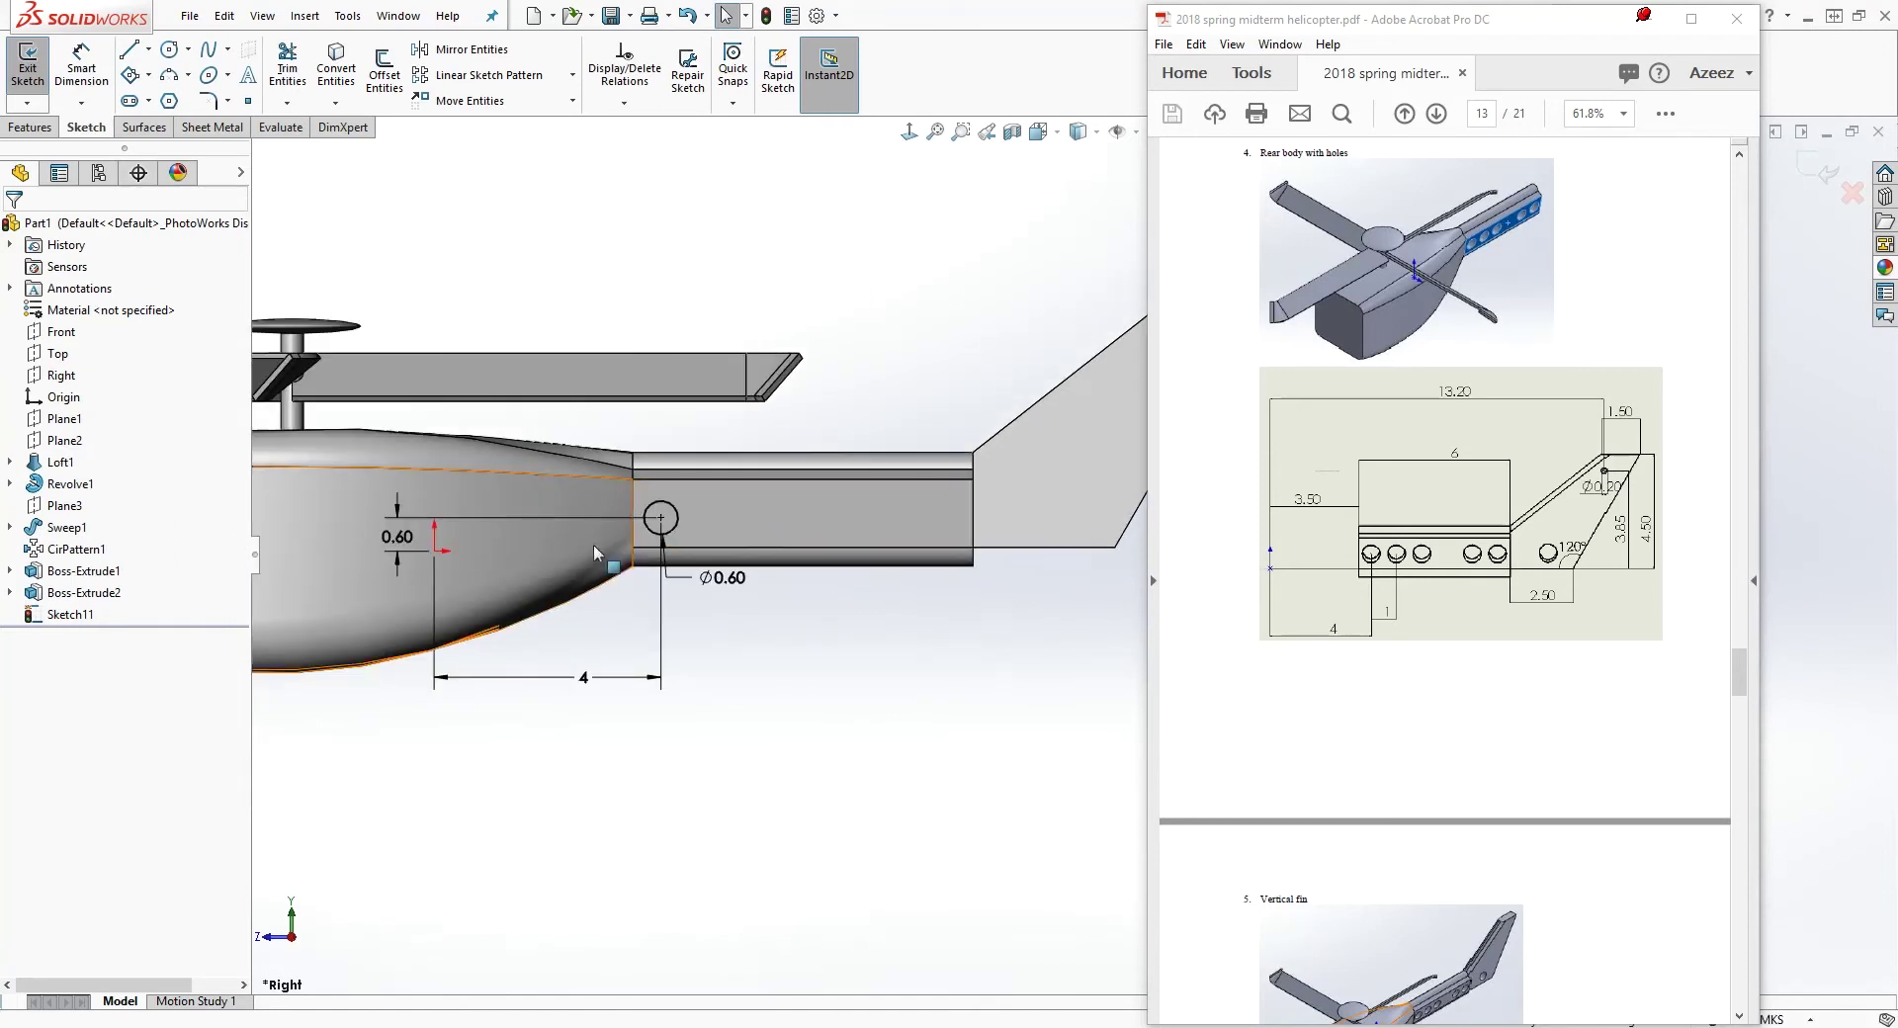
pyautogui.moveTo(397, 539); pyautogui.dragTo(376, 539)
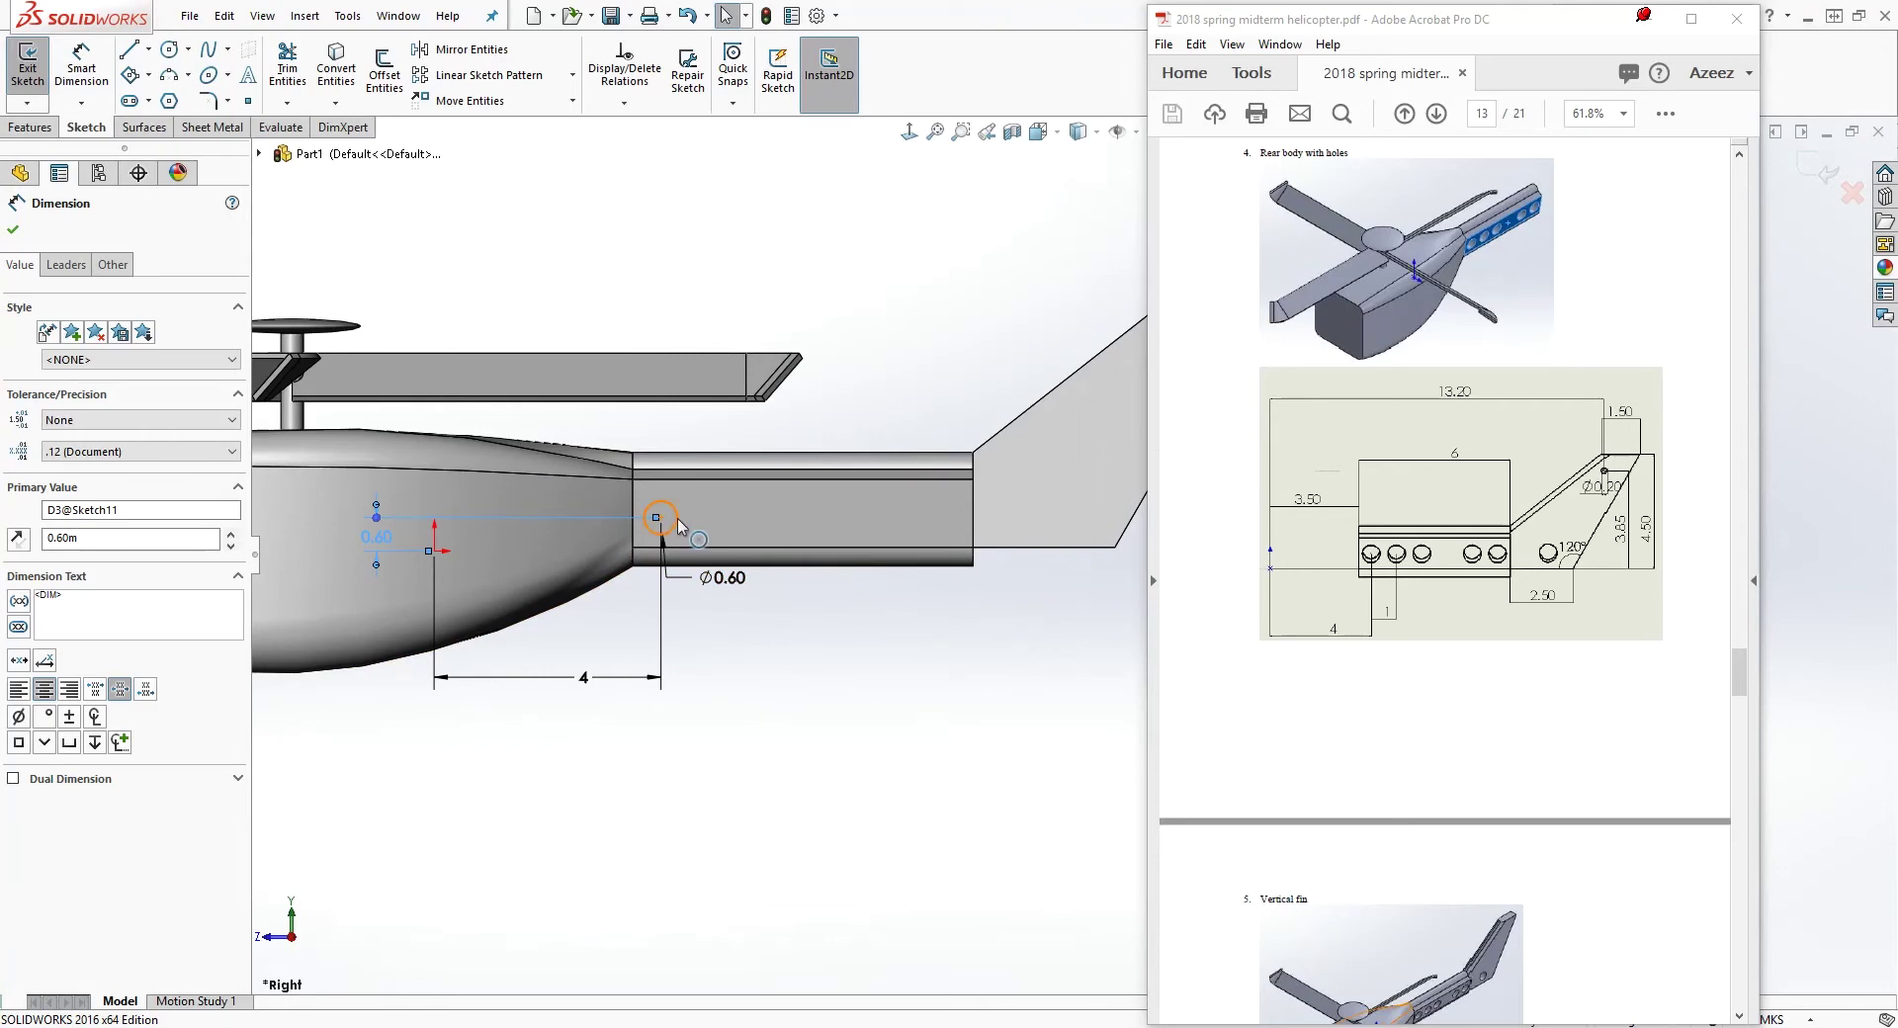
pyautogui.press('Escape')
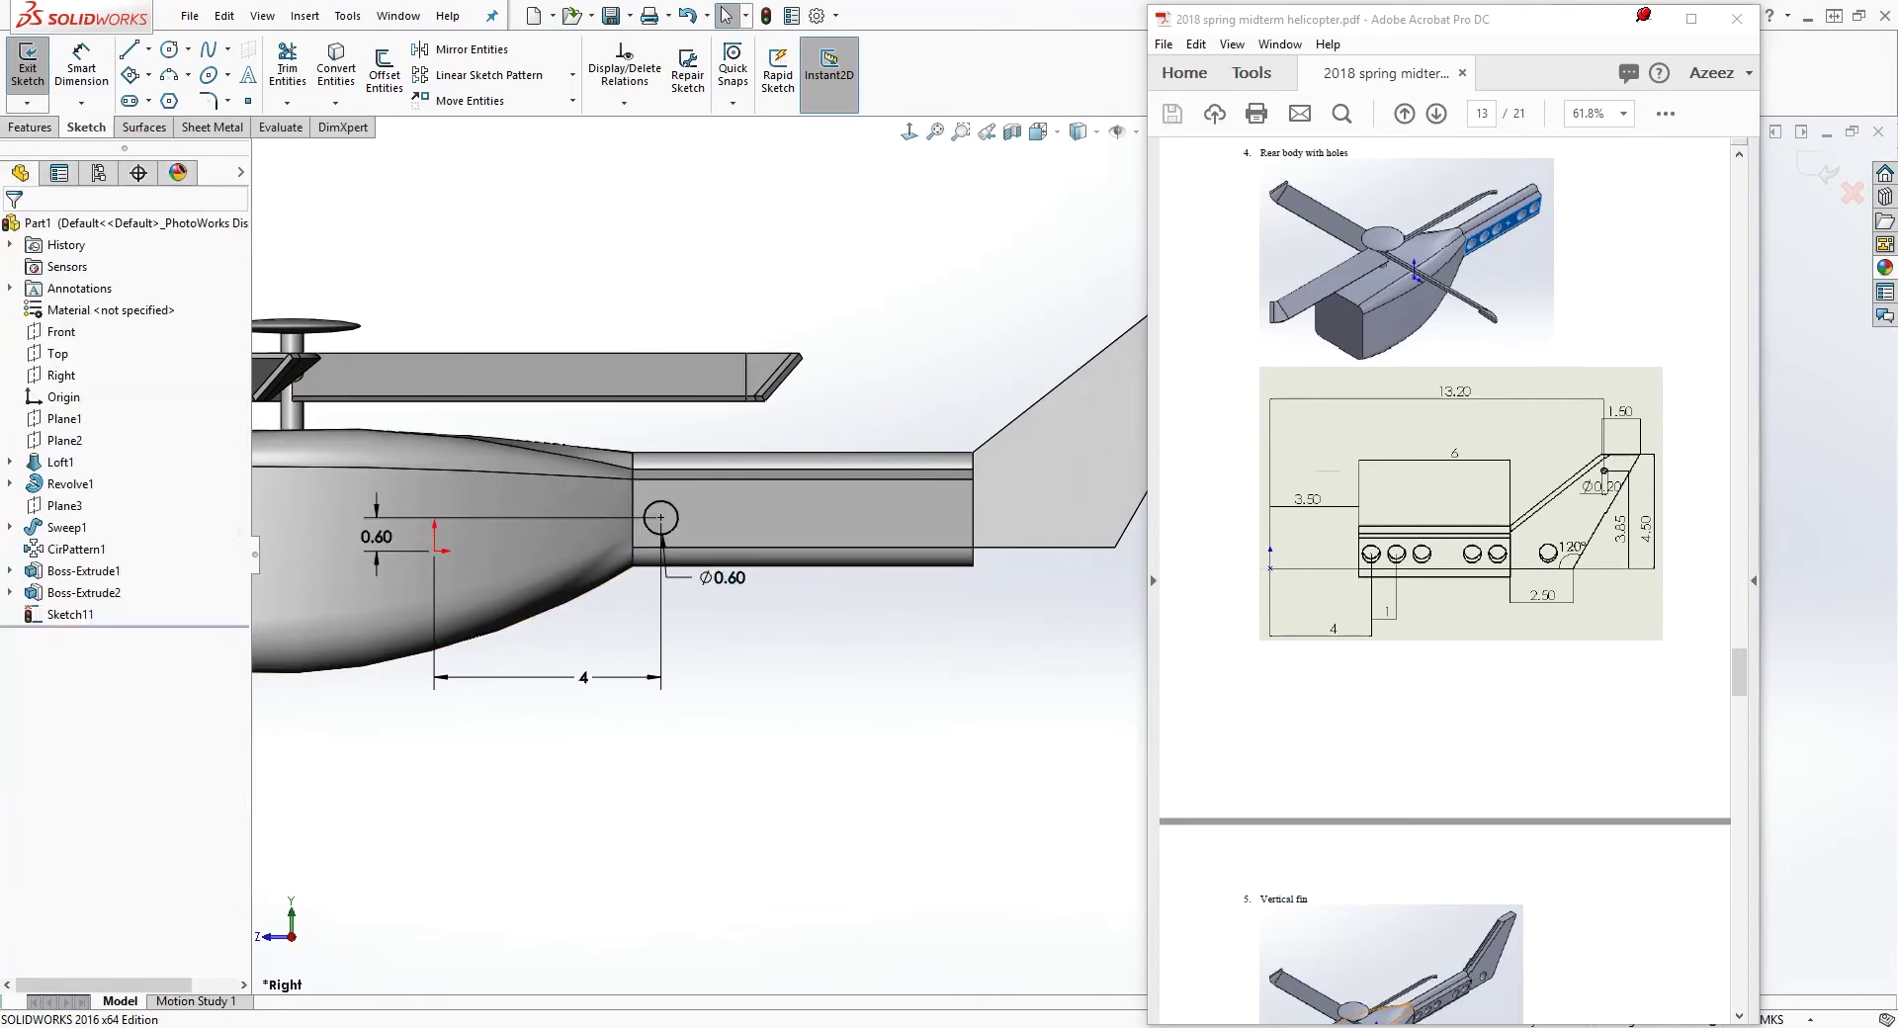
# Cut-extrude the circle through the tail boom with the Up To Next end condition
pyautogui.click(36, 133)
pyautogui.click(33, 130)
pyautogui.click(300, 69)
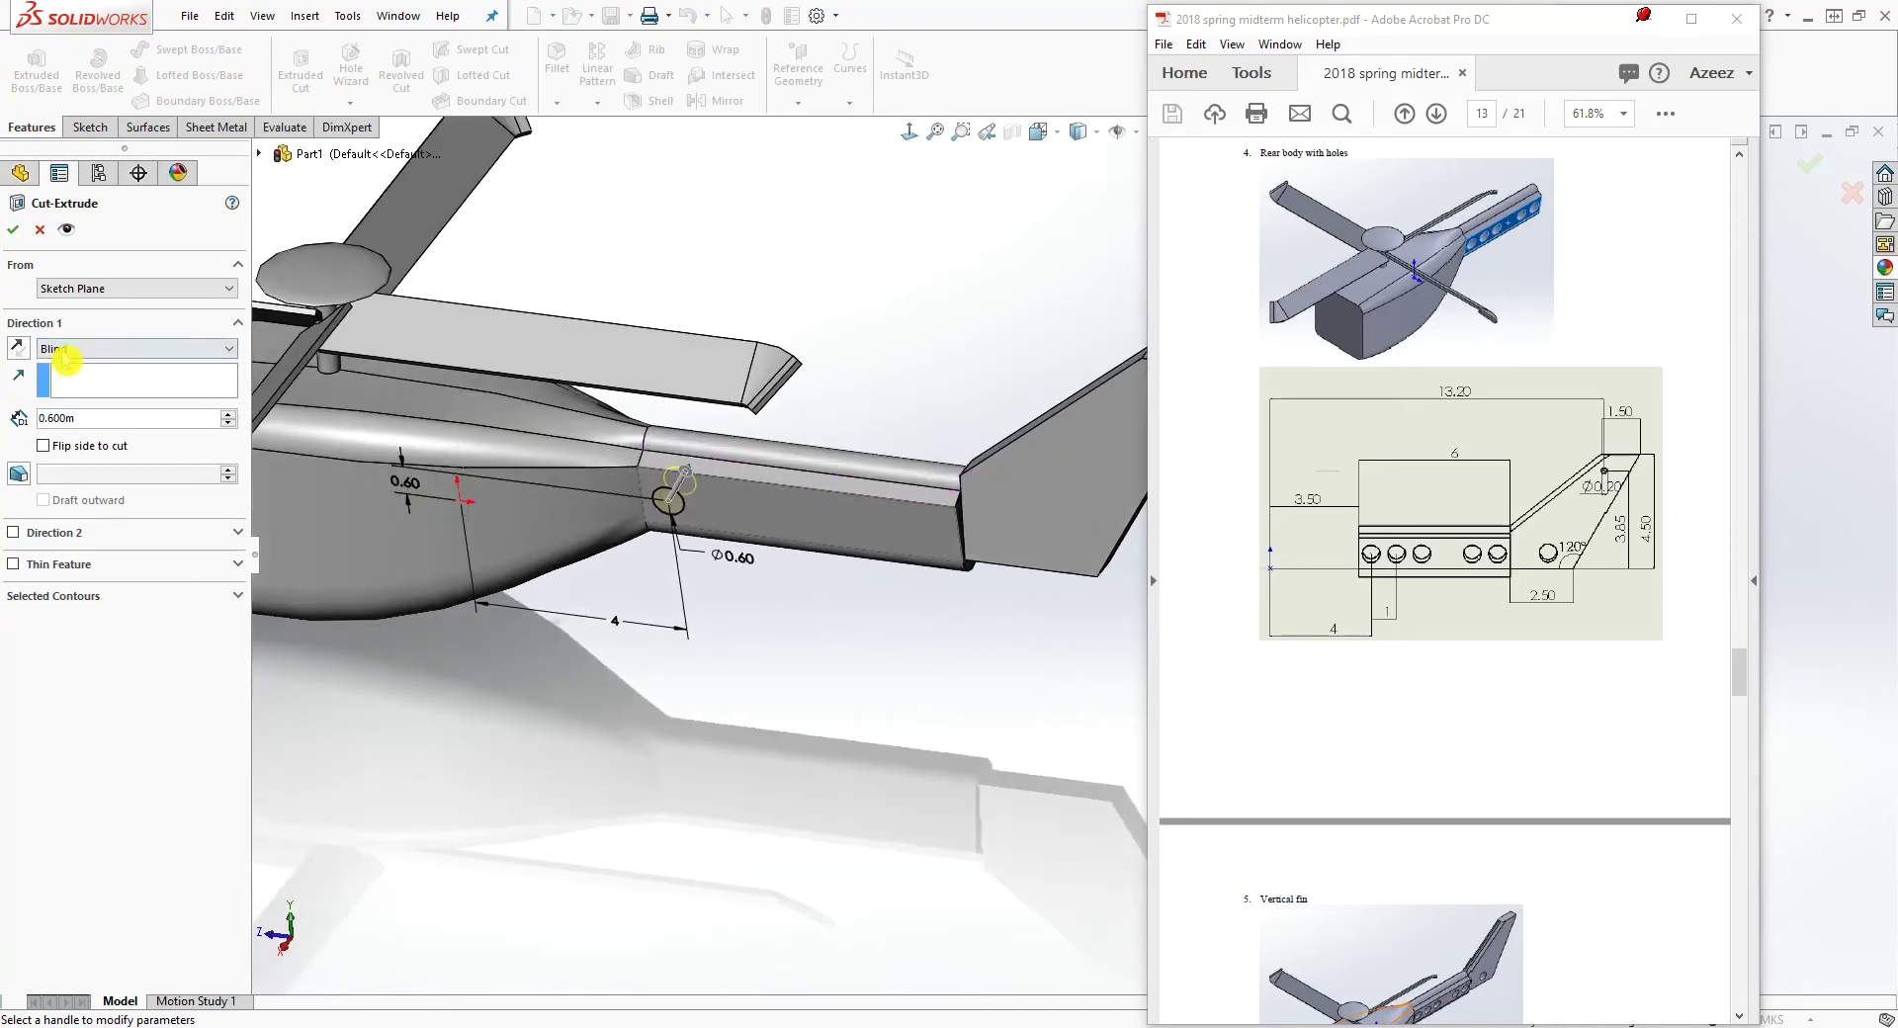
pyautogui.click(64, 352)
pyautogui.click(107, 378)
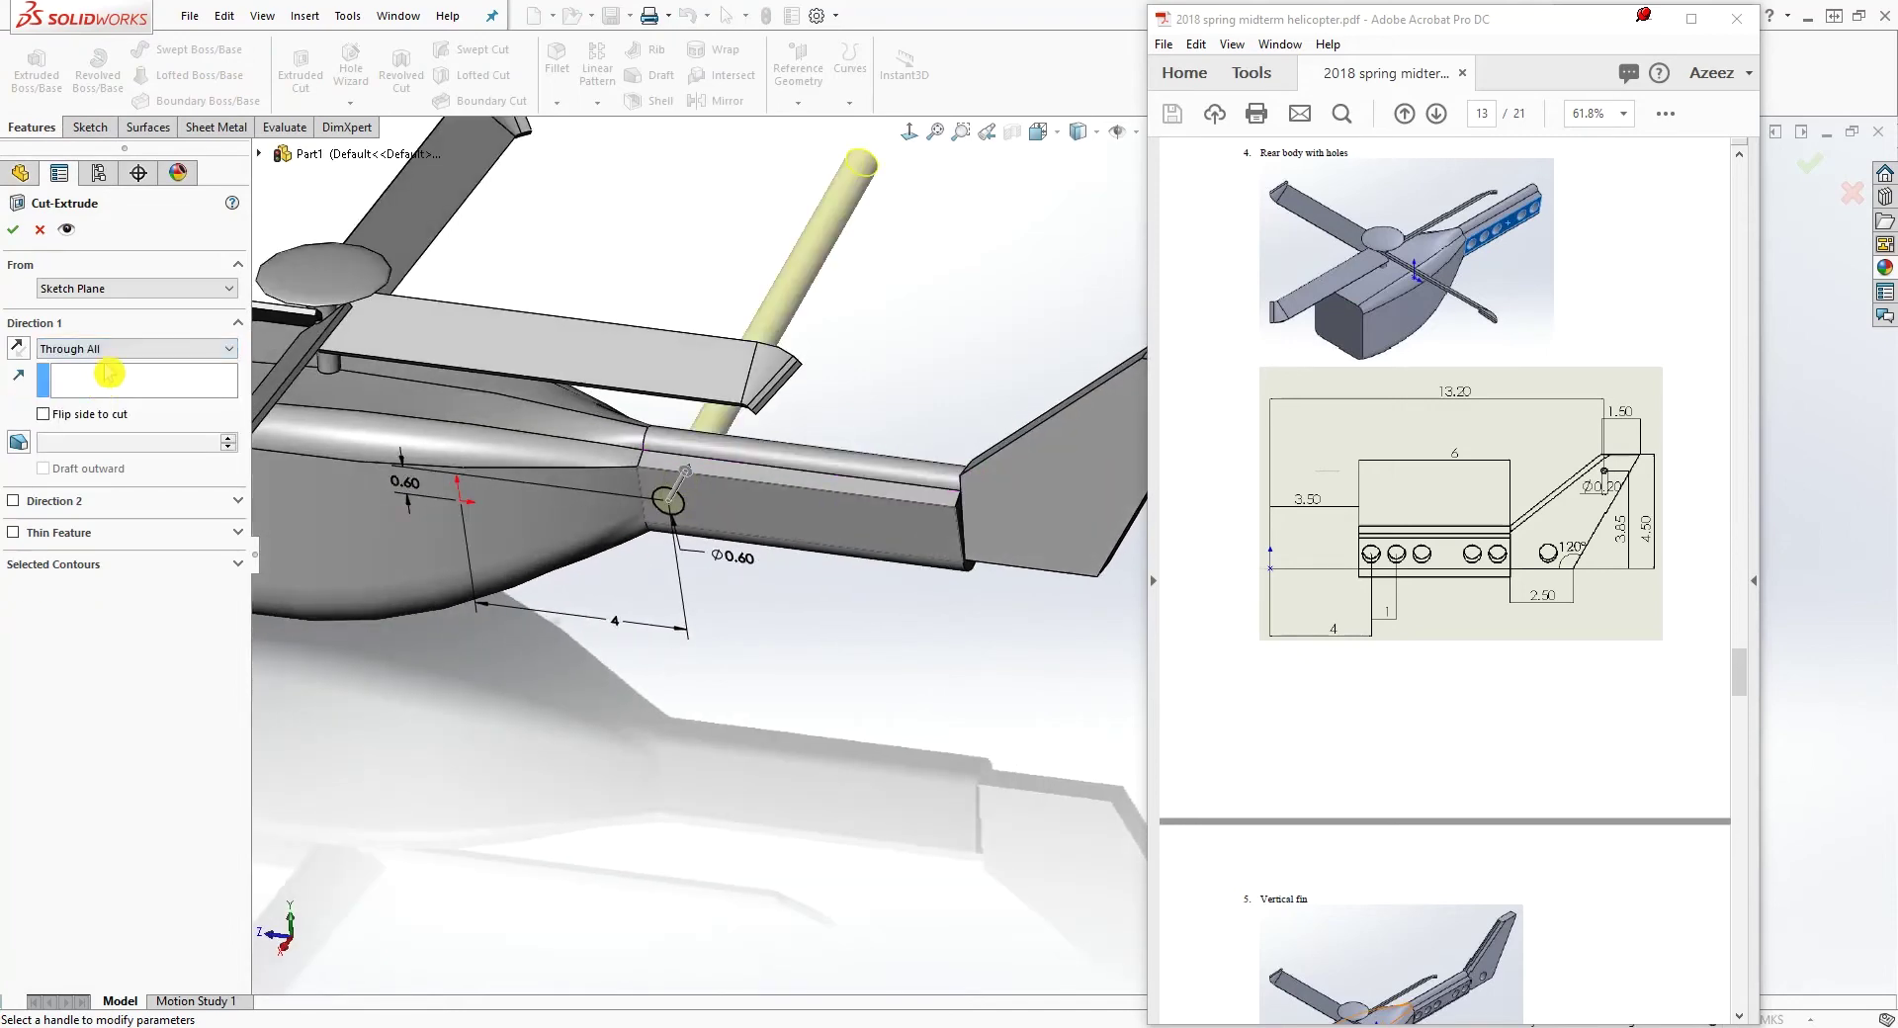
pyautogui.click(99, 348)
pyautogui.click(129, 417)
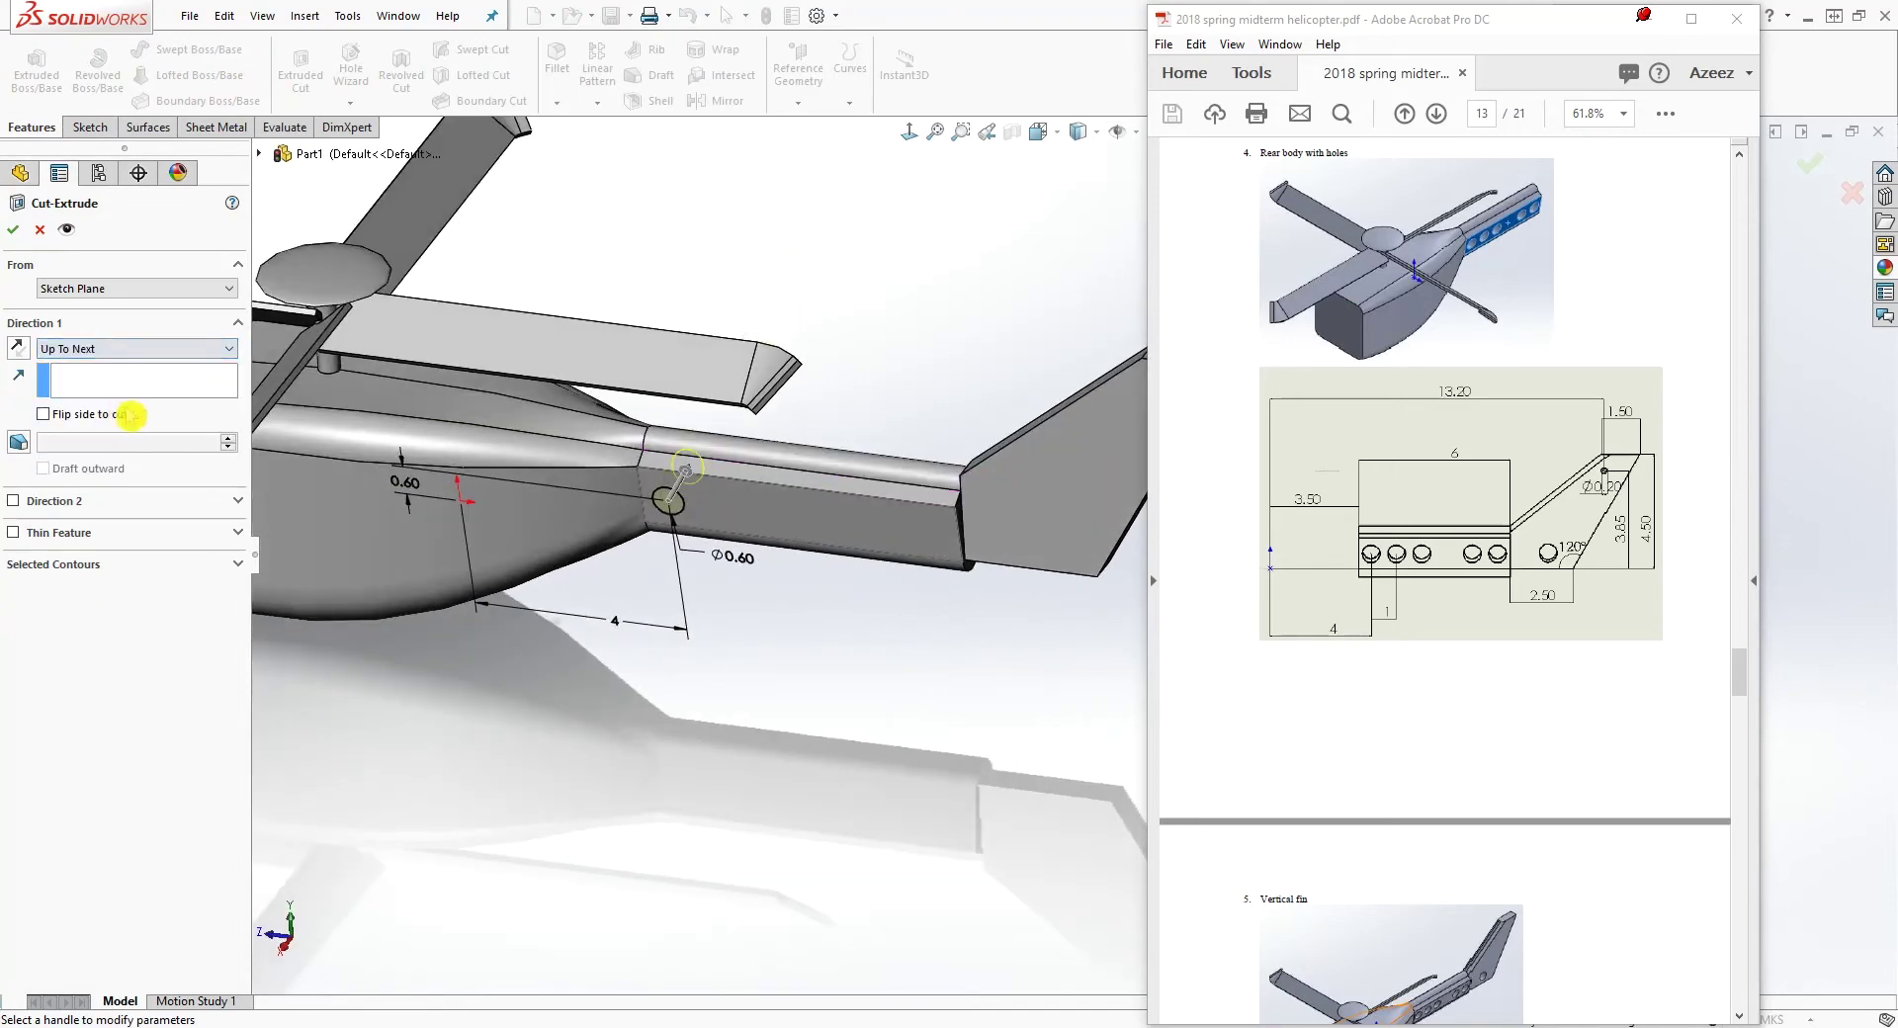
pyautogui.click(16, 238)
# Set up a linear pattern of the hole cut along the tail boom's long upper edge, with 1 m spacing and 8 instances
pyautogui.moveTo(804, 643); pyautogui.dragTo(899, 513, button='middle')
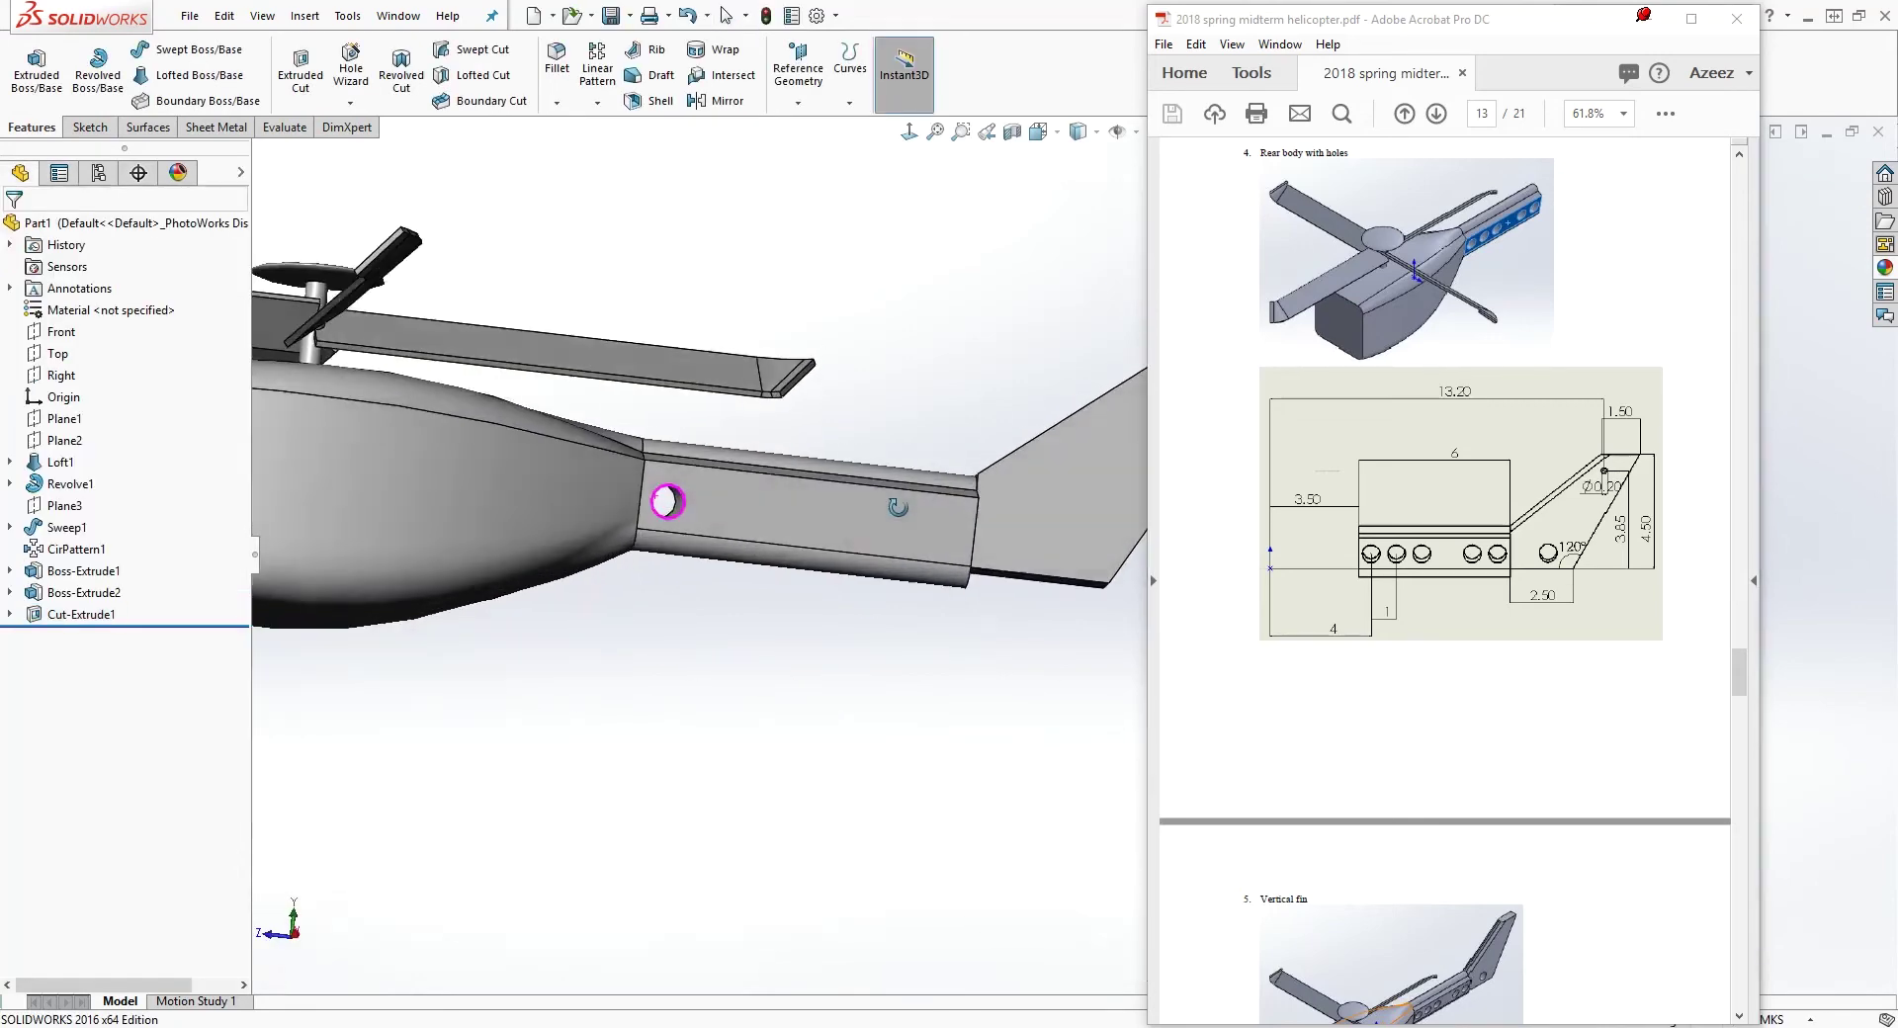
pyautogui.scroll(2, 900, 513)
pyautogui.click(909, 133)
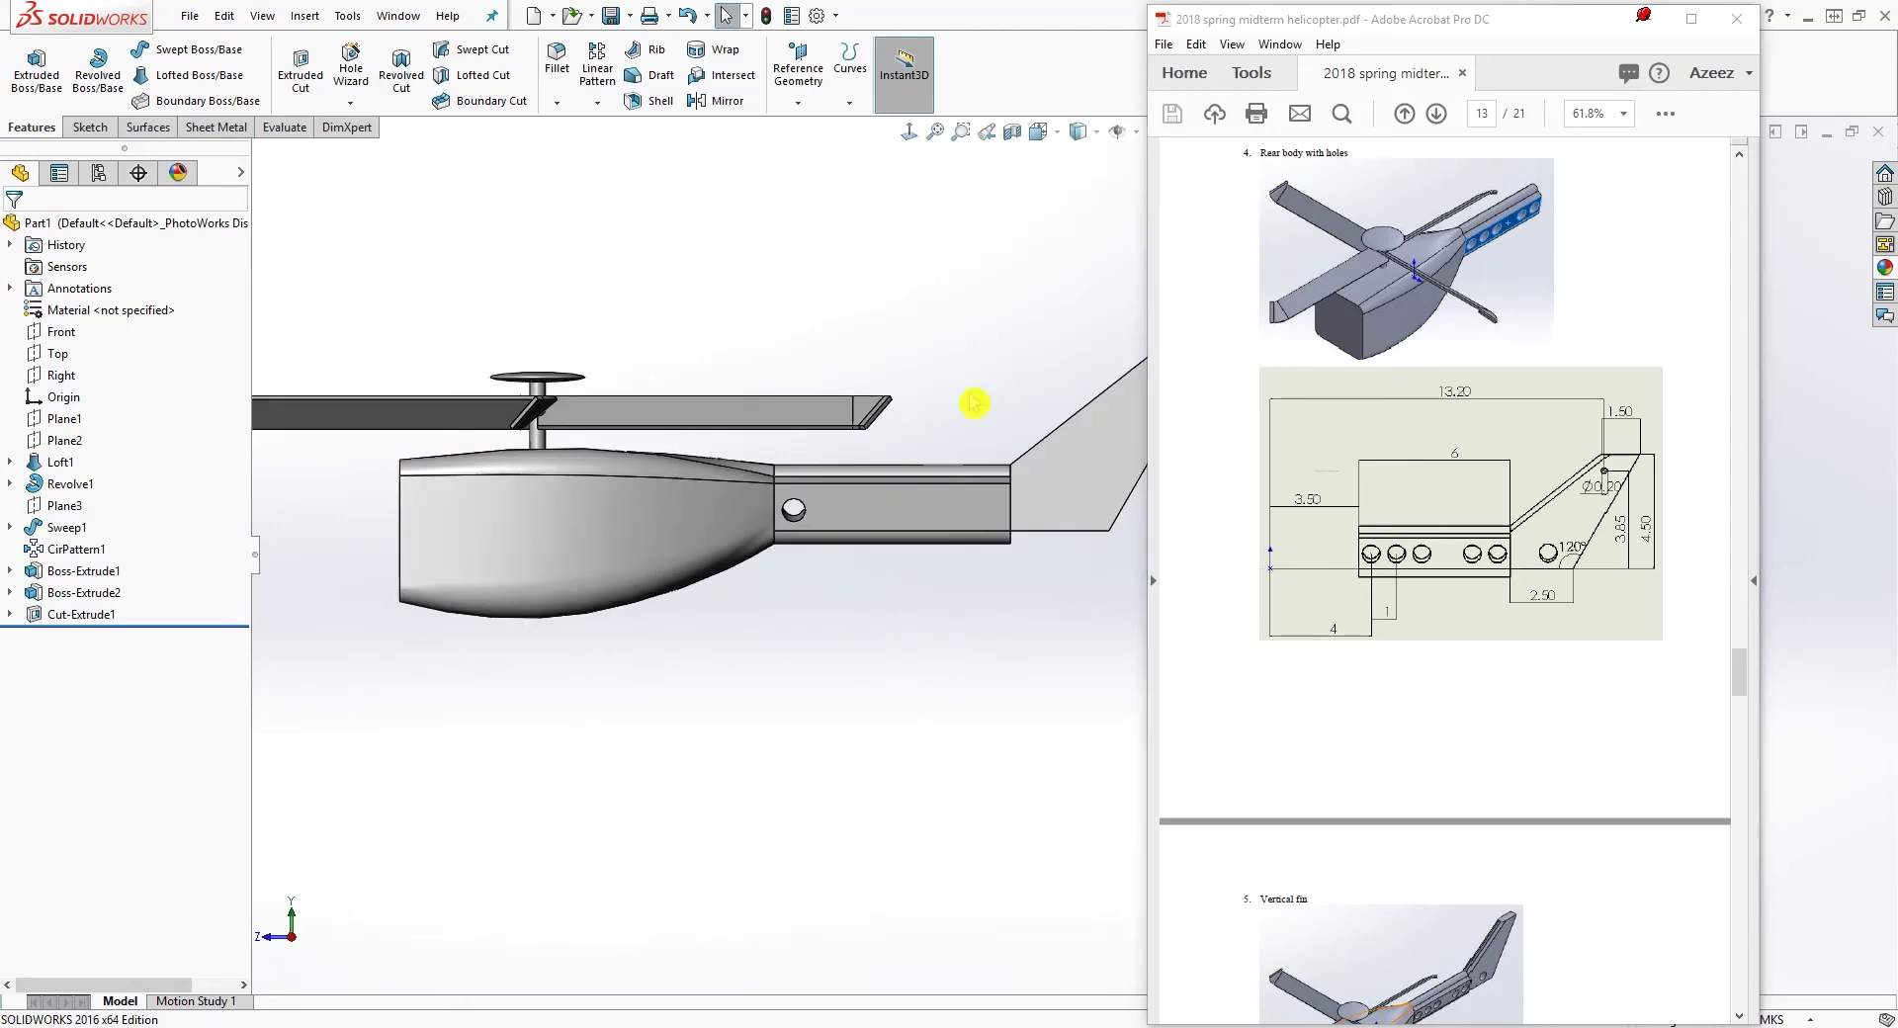
pyautogui.scroll(-3, 974, 402)
pyautogui.click(600, 111)
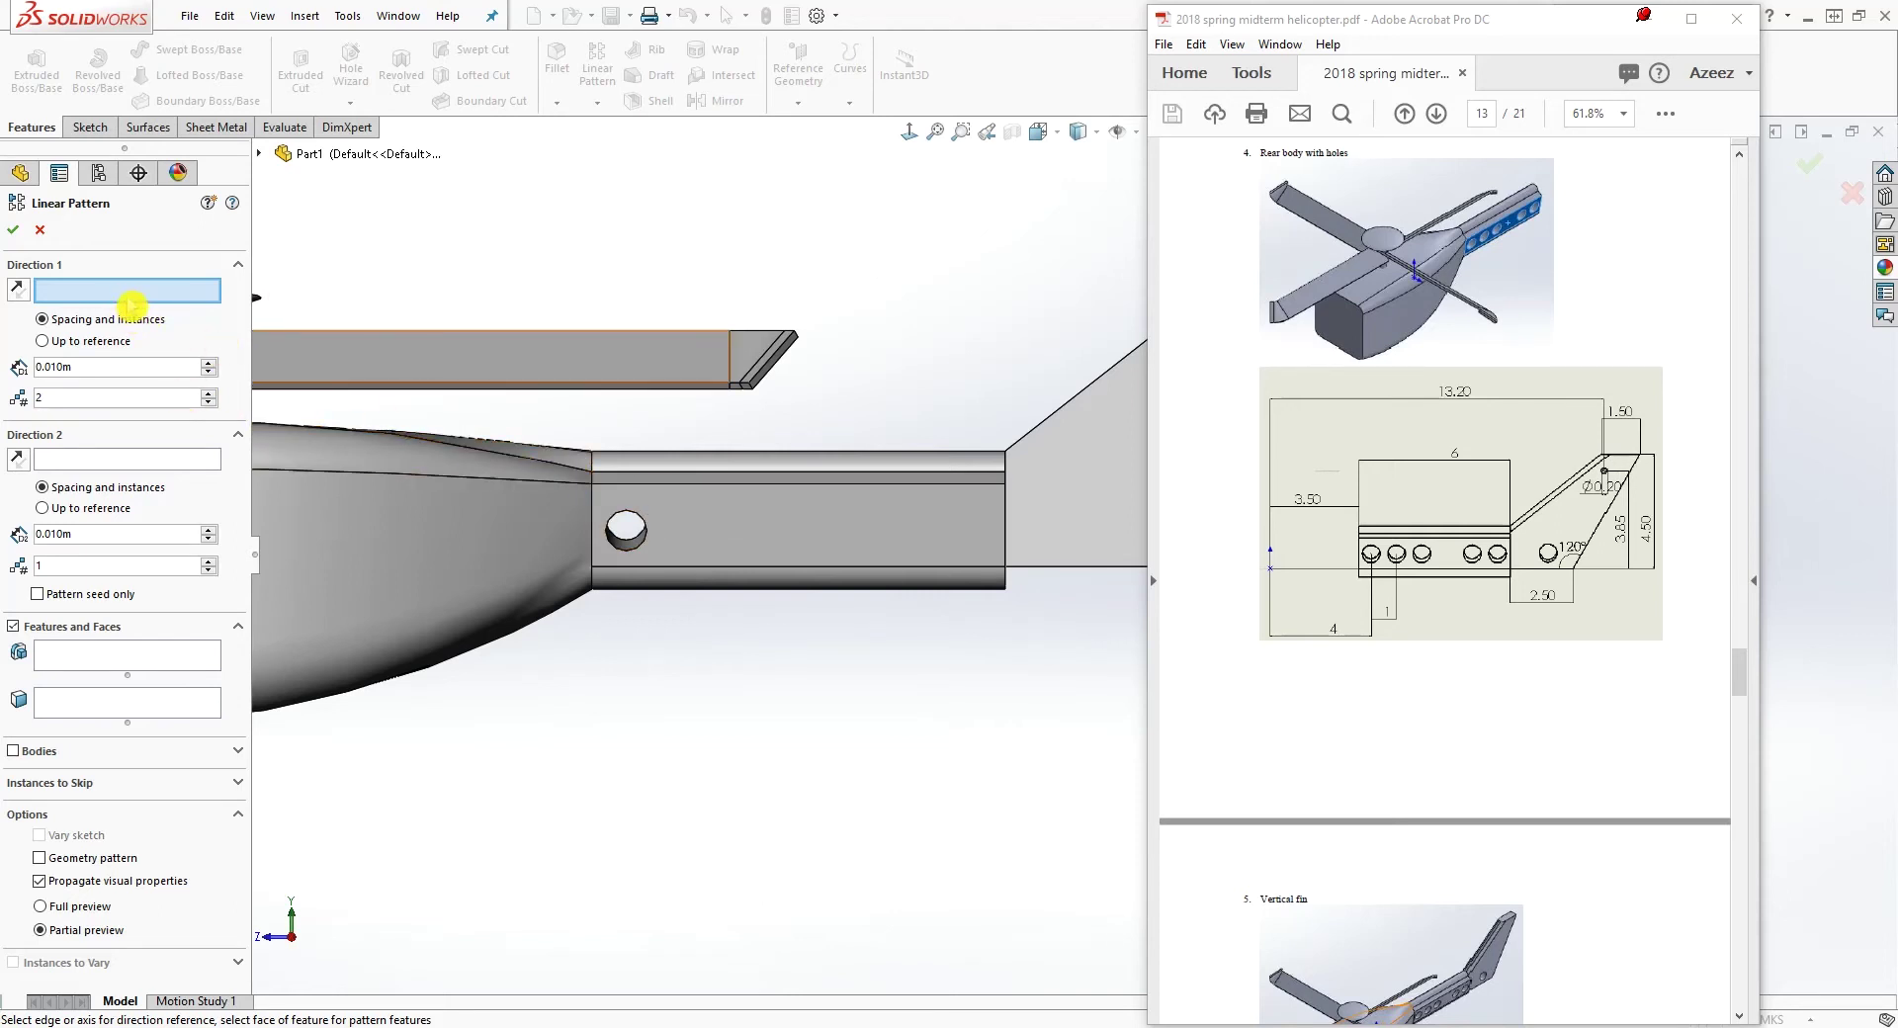
pyautogui.click(692, 472)
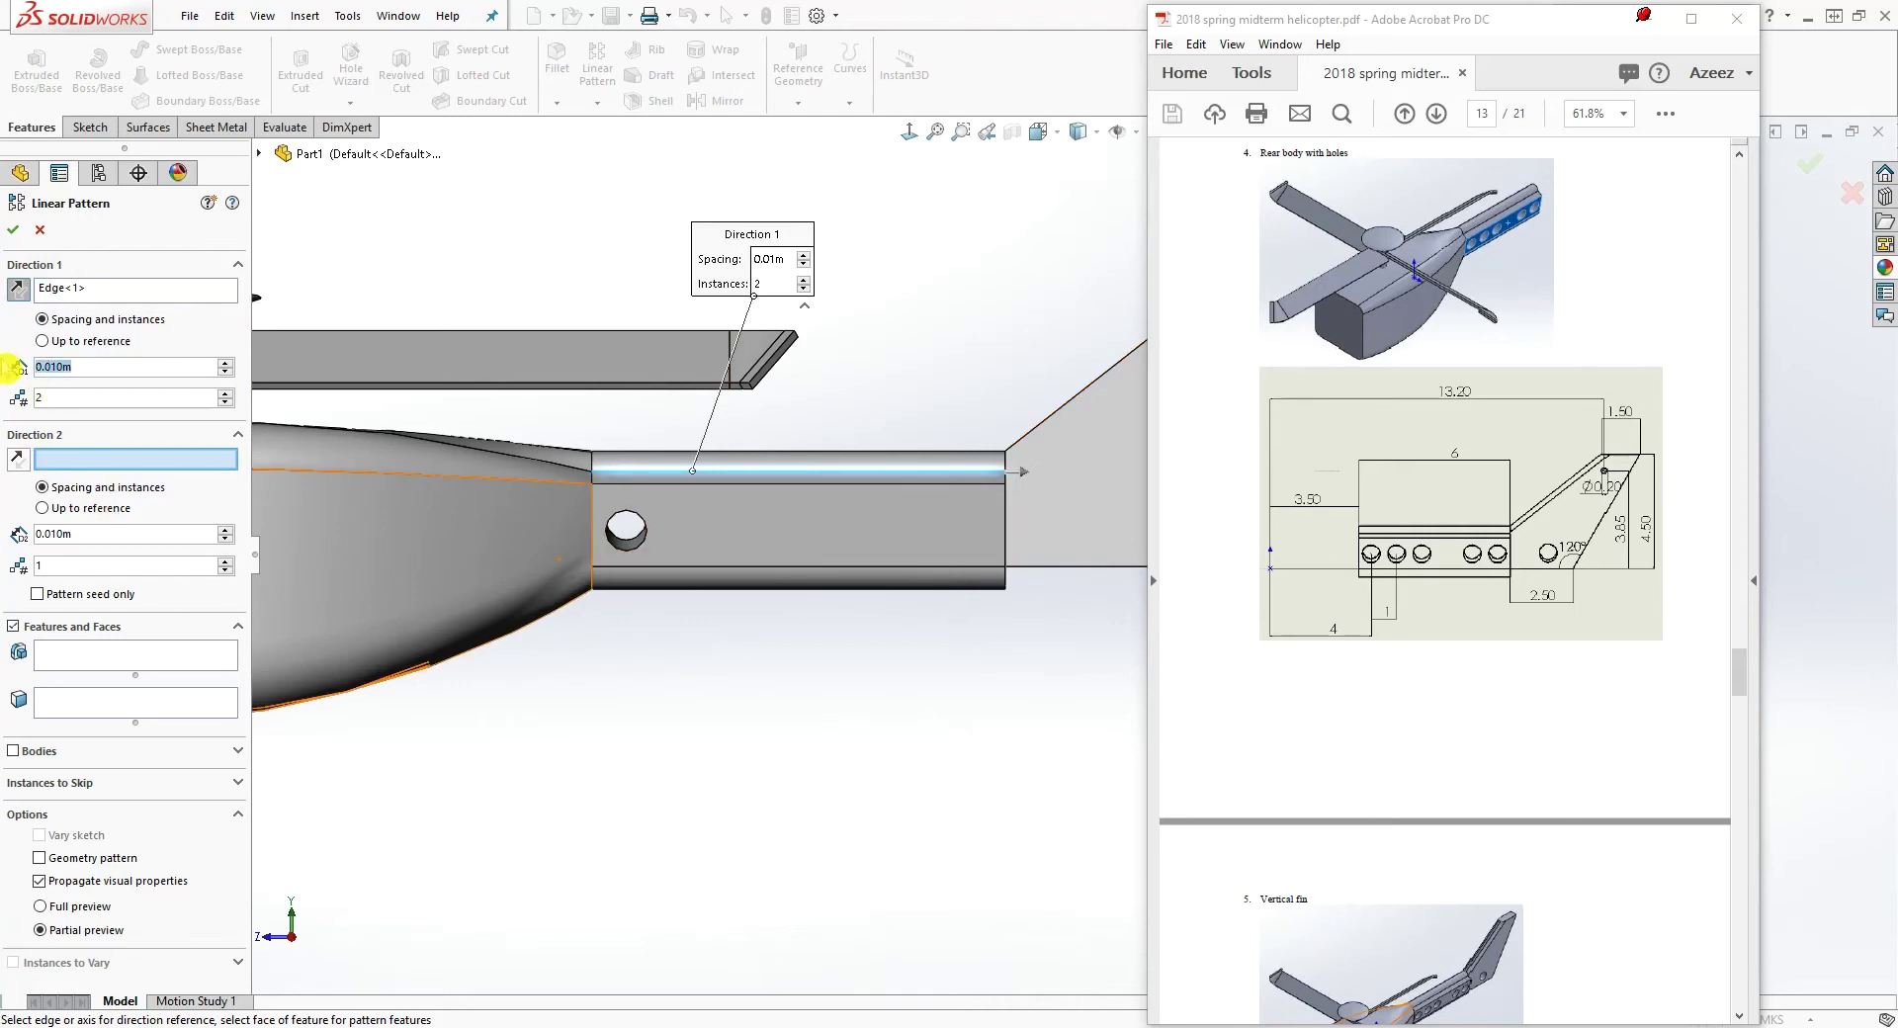
pyautogui.write('1')
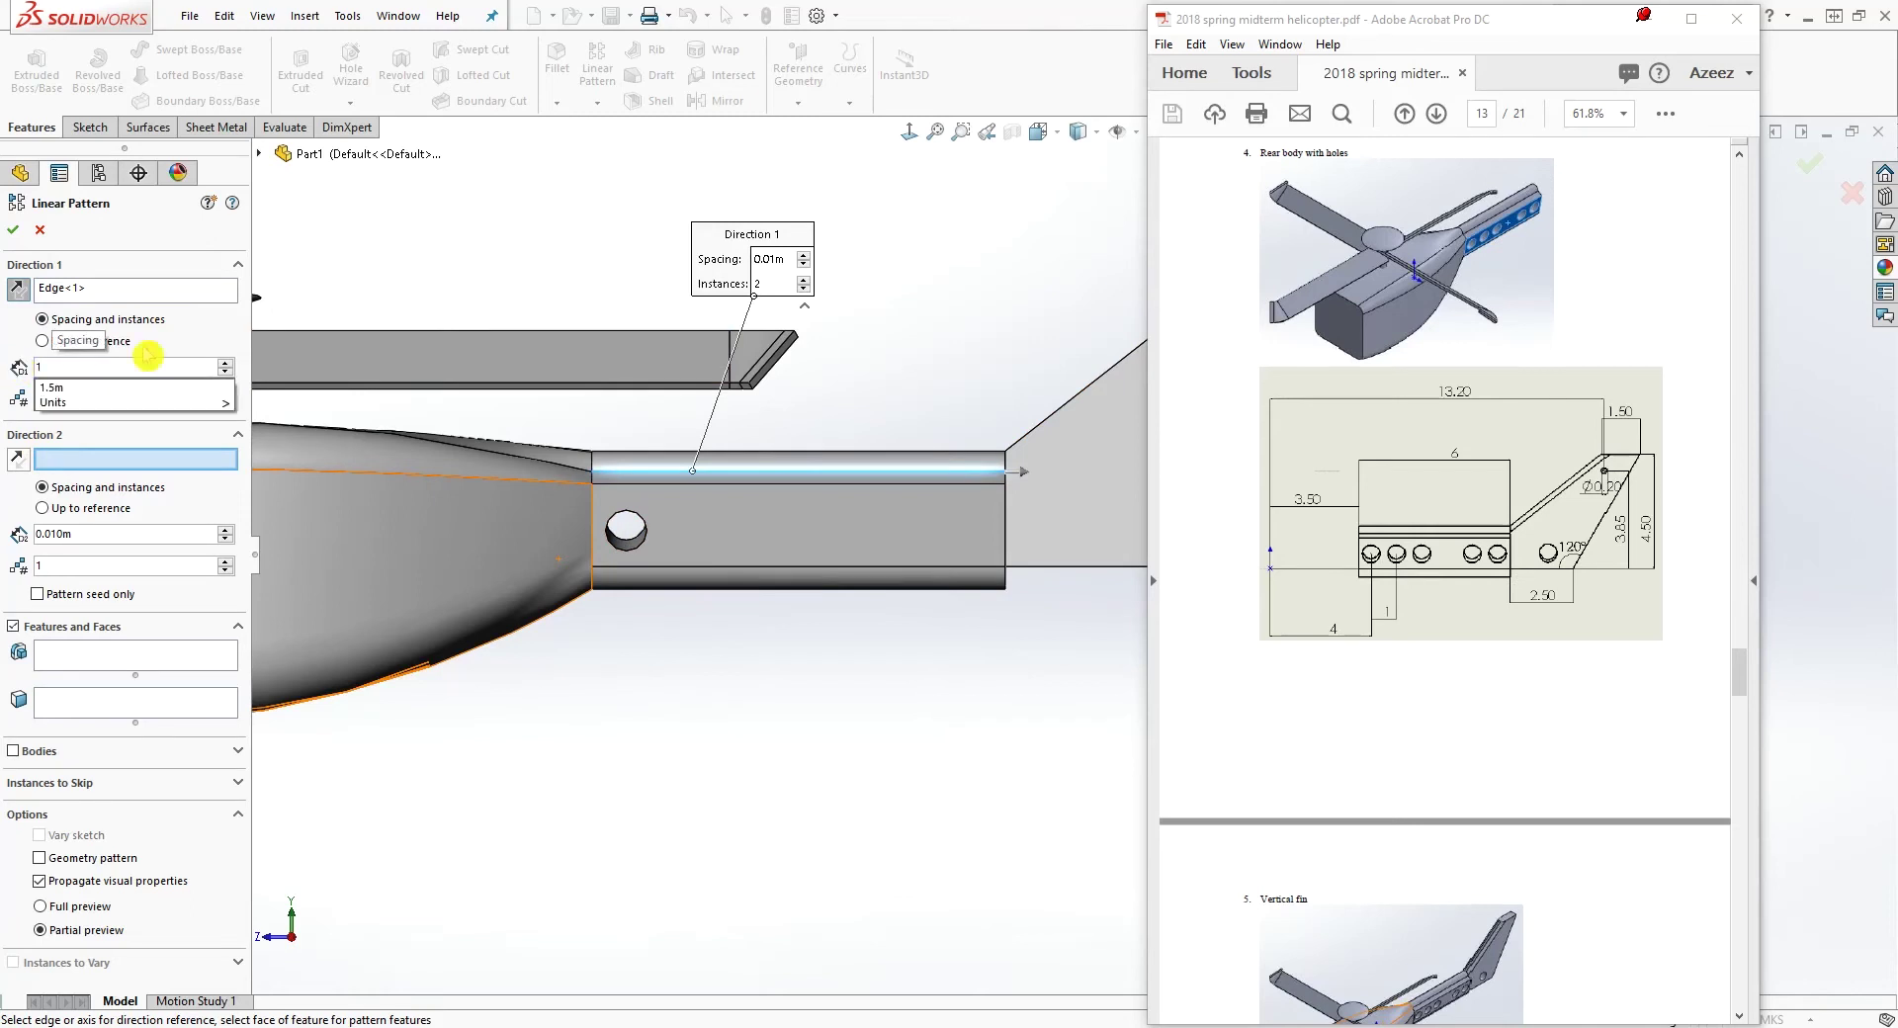
pyautogui.press('Return')
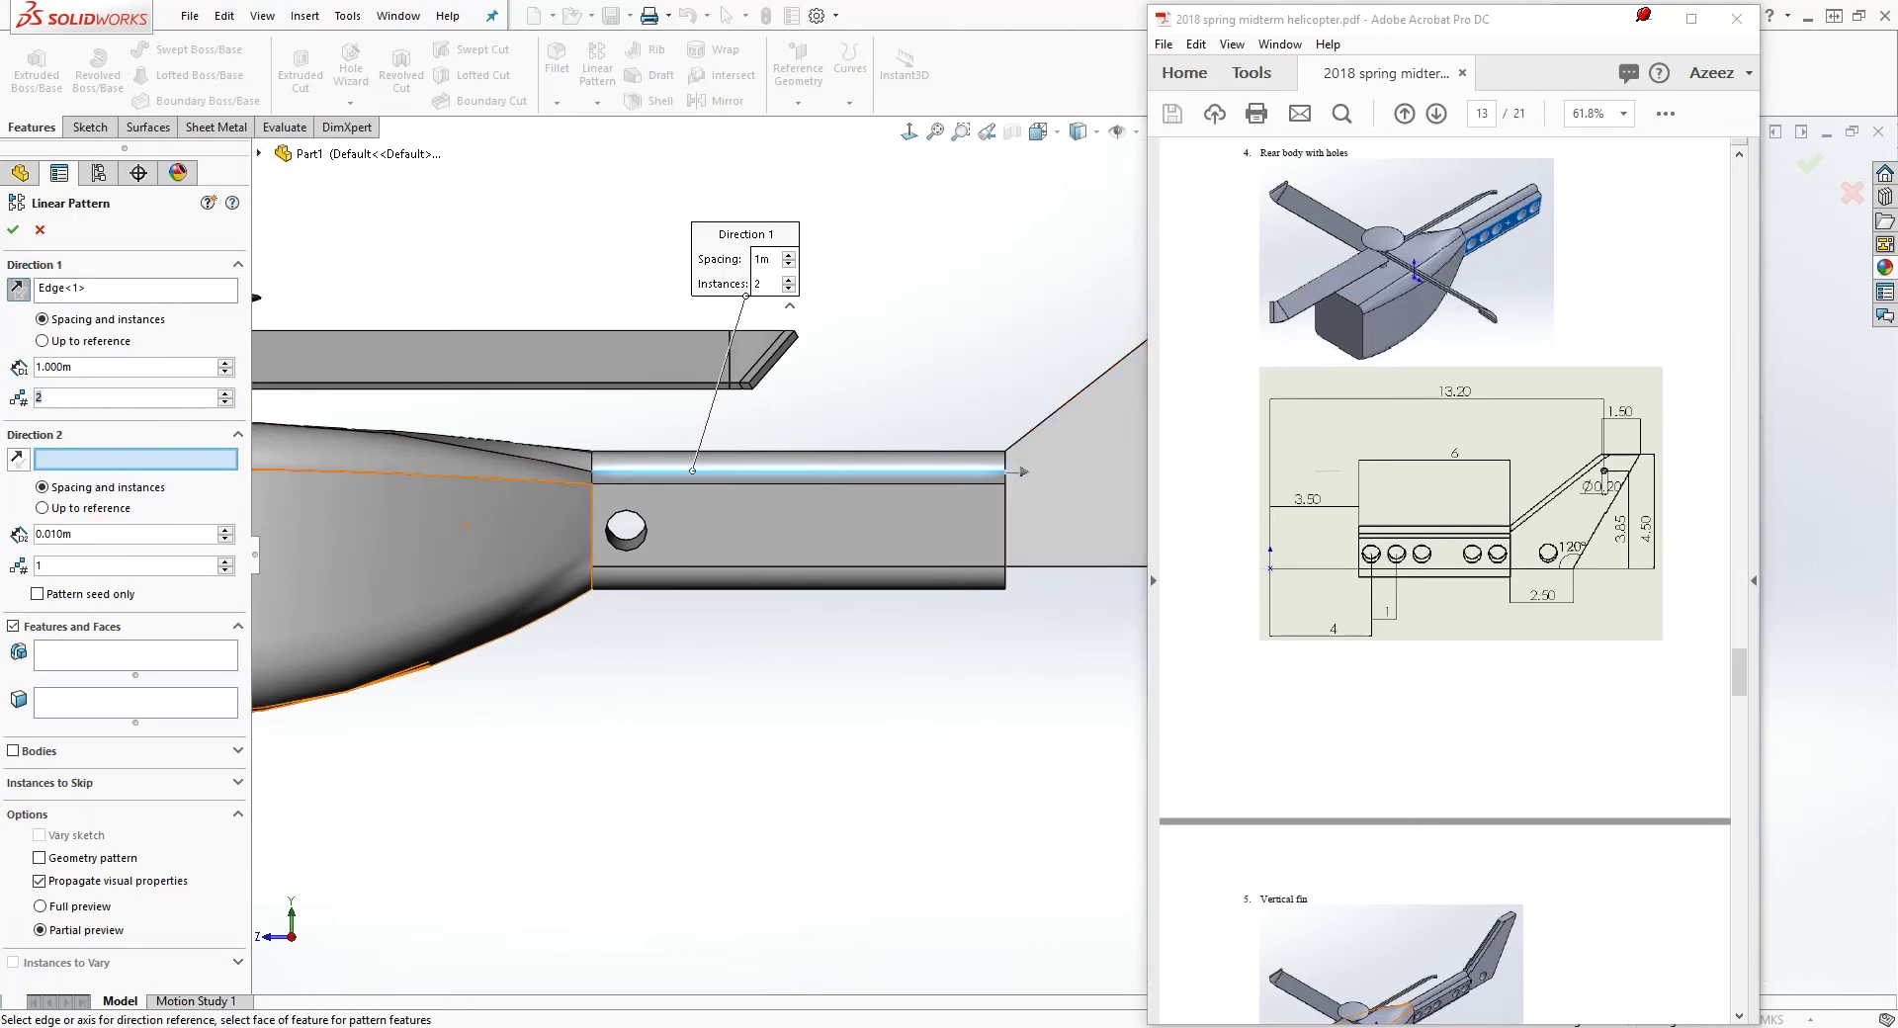
pyautogui.write('8')
pyautogui.click(69, 669)
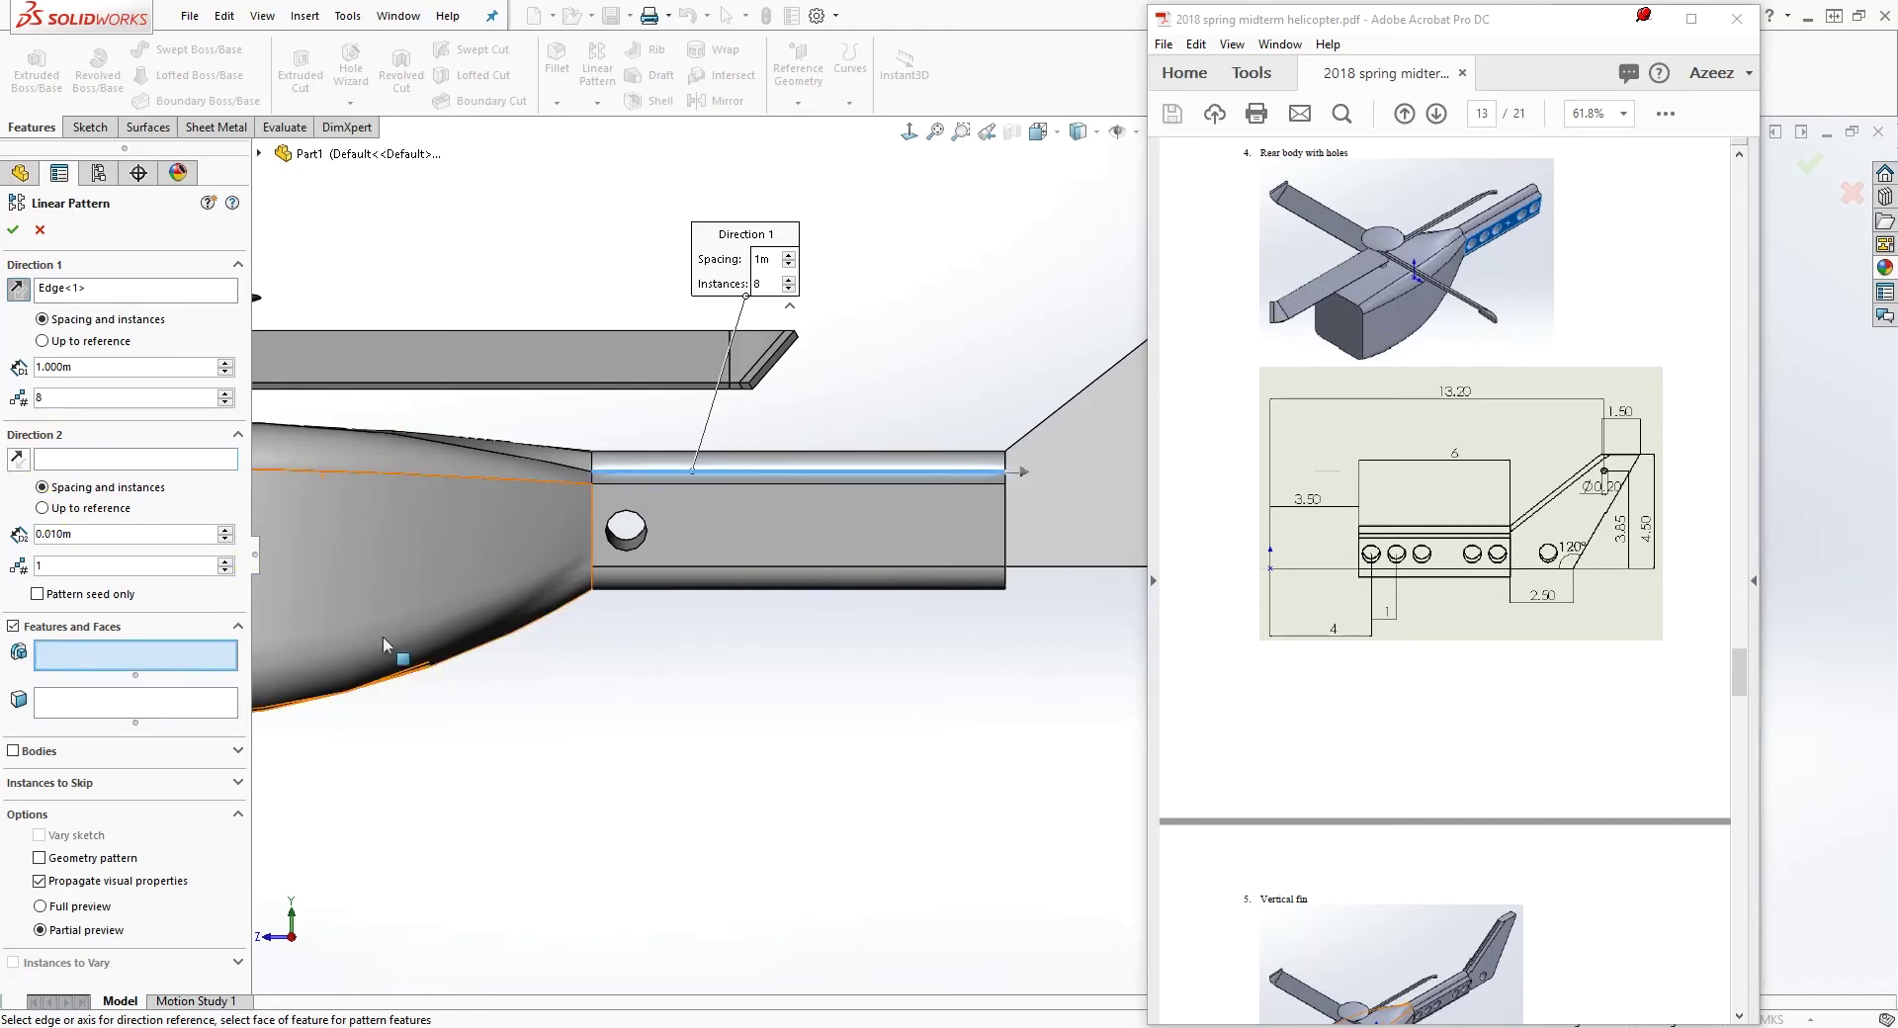
pyautogui.click(632, 544)
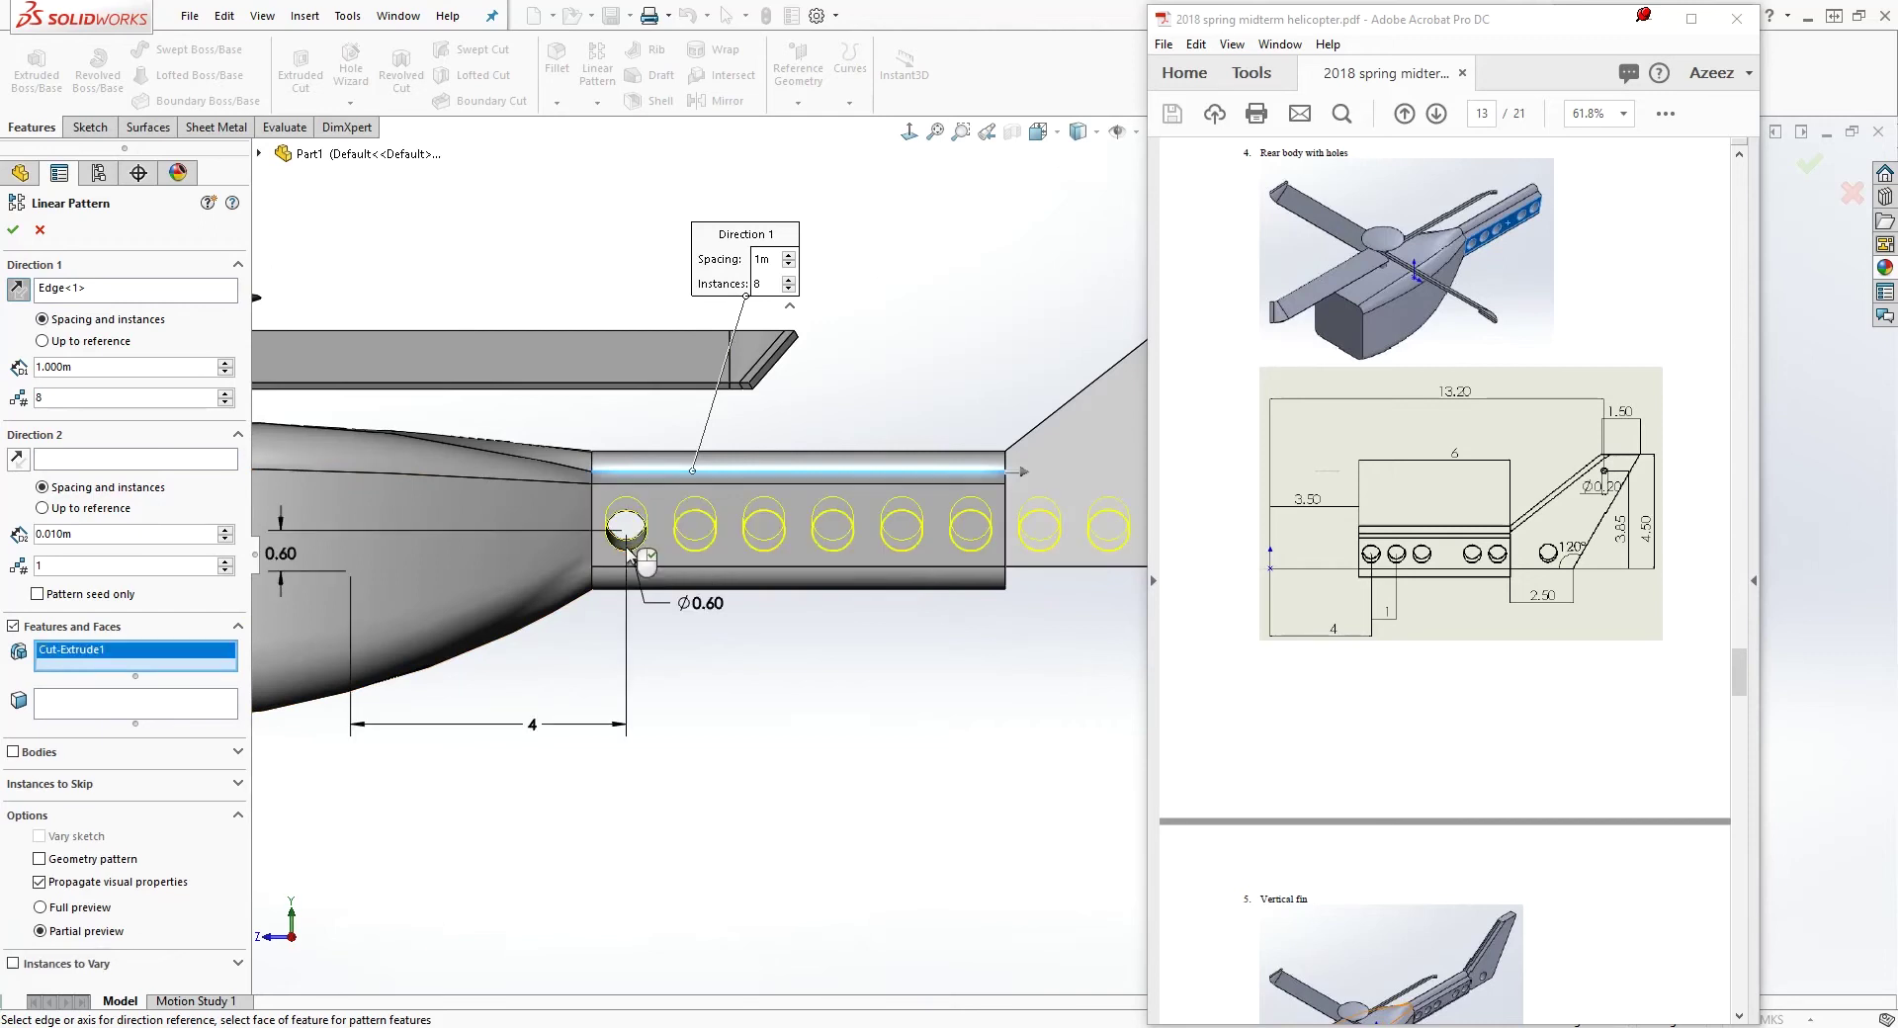
# Skip the fourth and seventh instances of the hole pattern and complete the linear pattern
pyautogui.scroll(2, 994, 737)
pyautogui.scroll(2, 1063, 690)
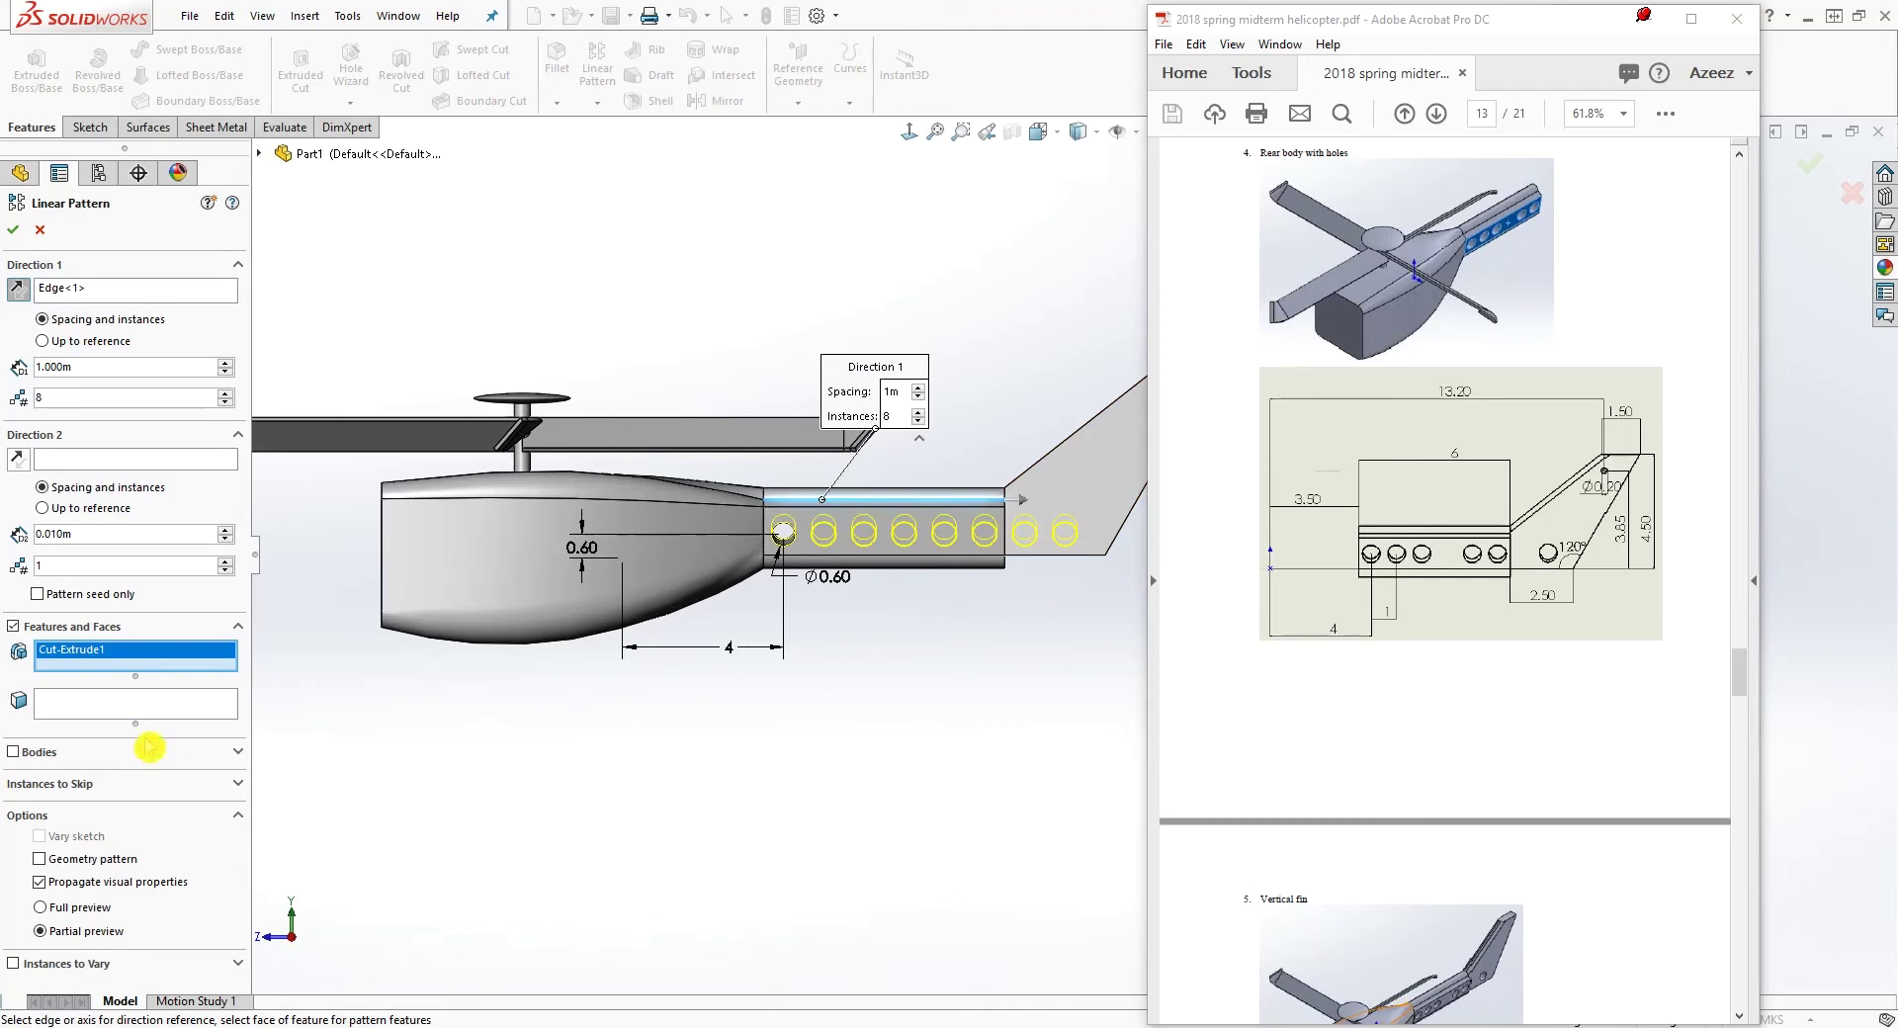
pyautogui.click(36, 784)
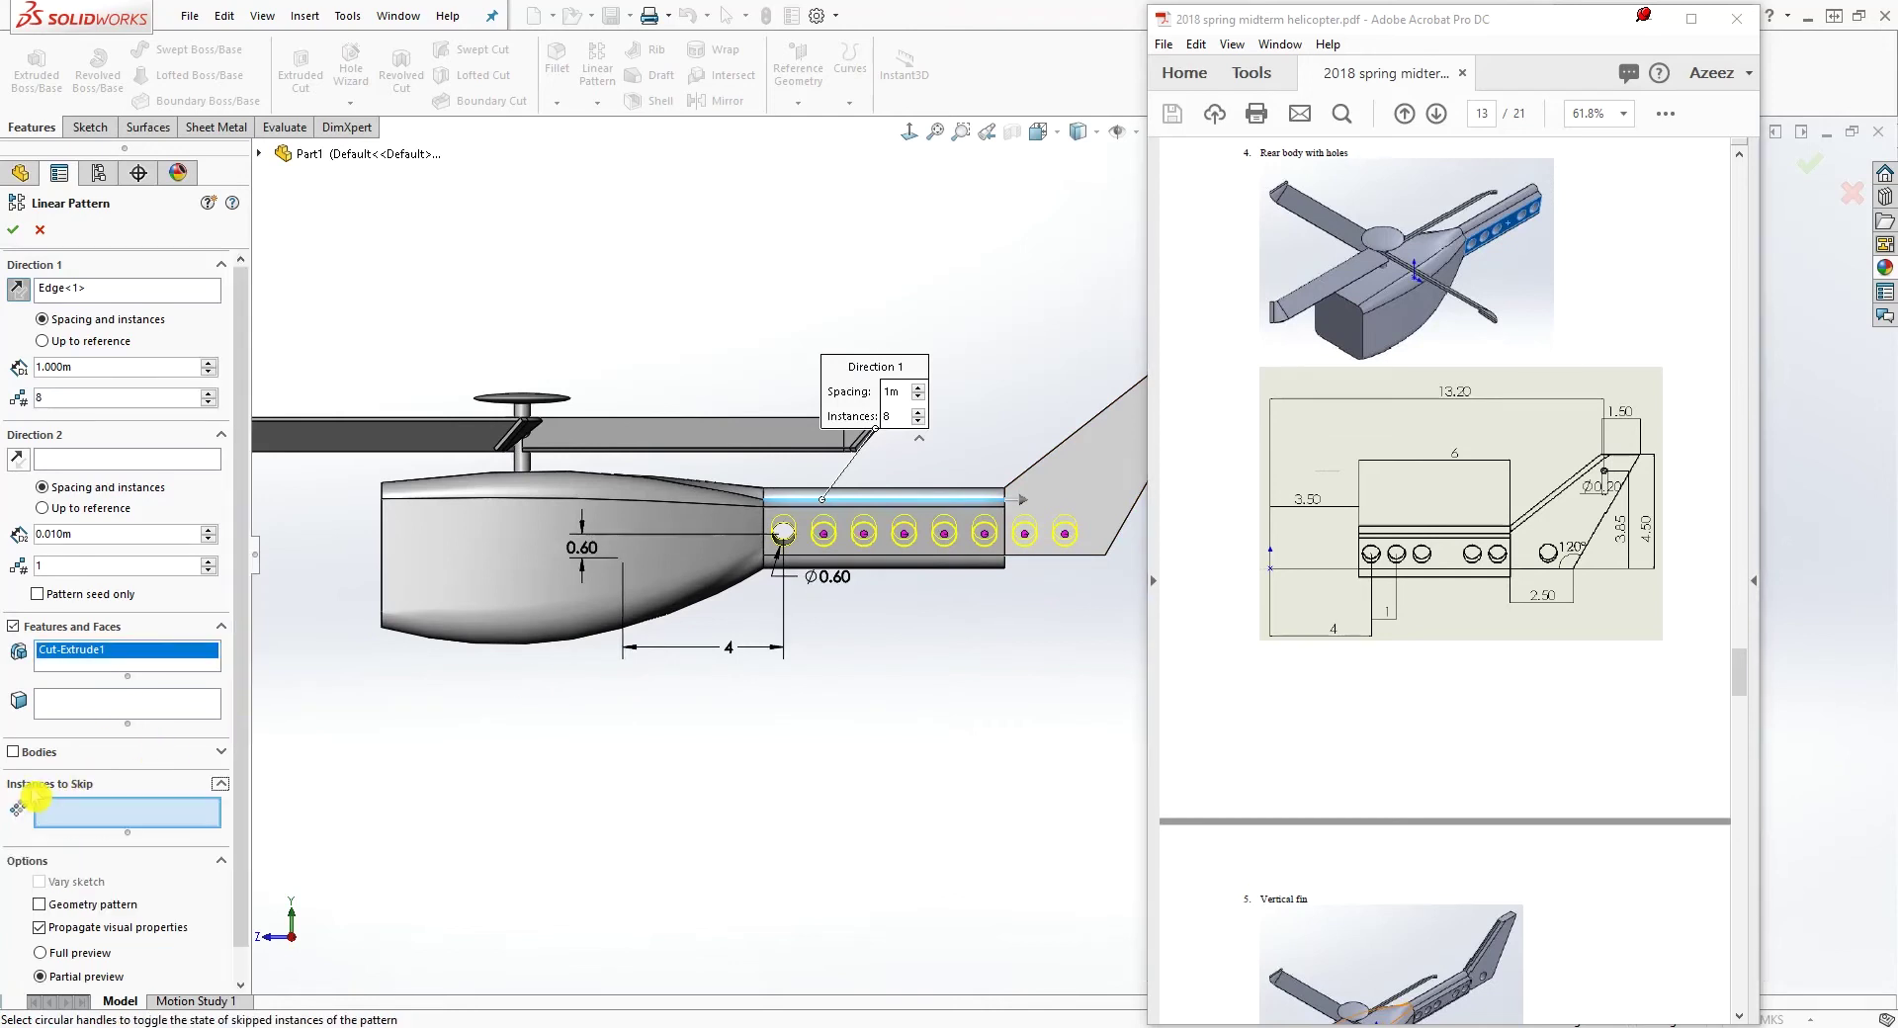
pyautogui.scroll(-2, 999, 618)
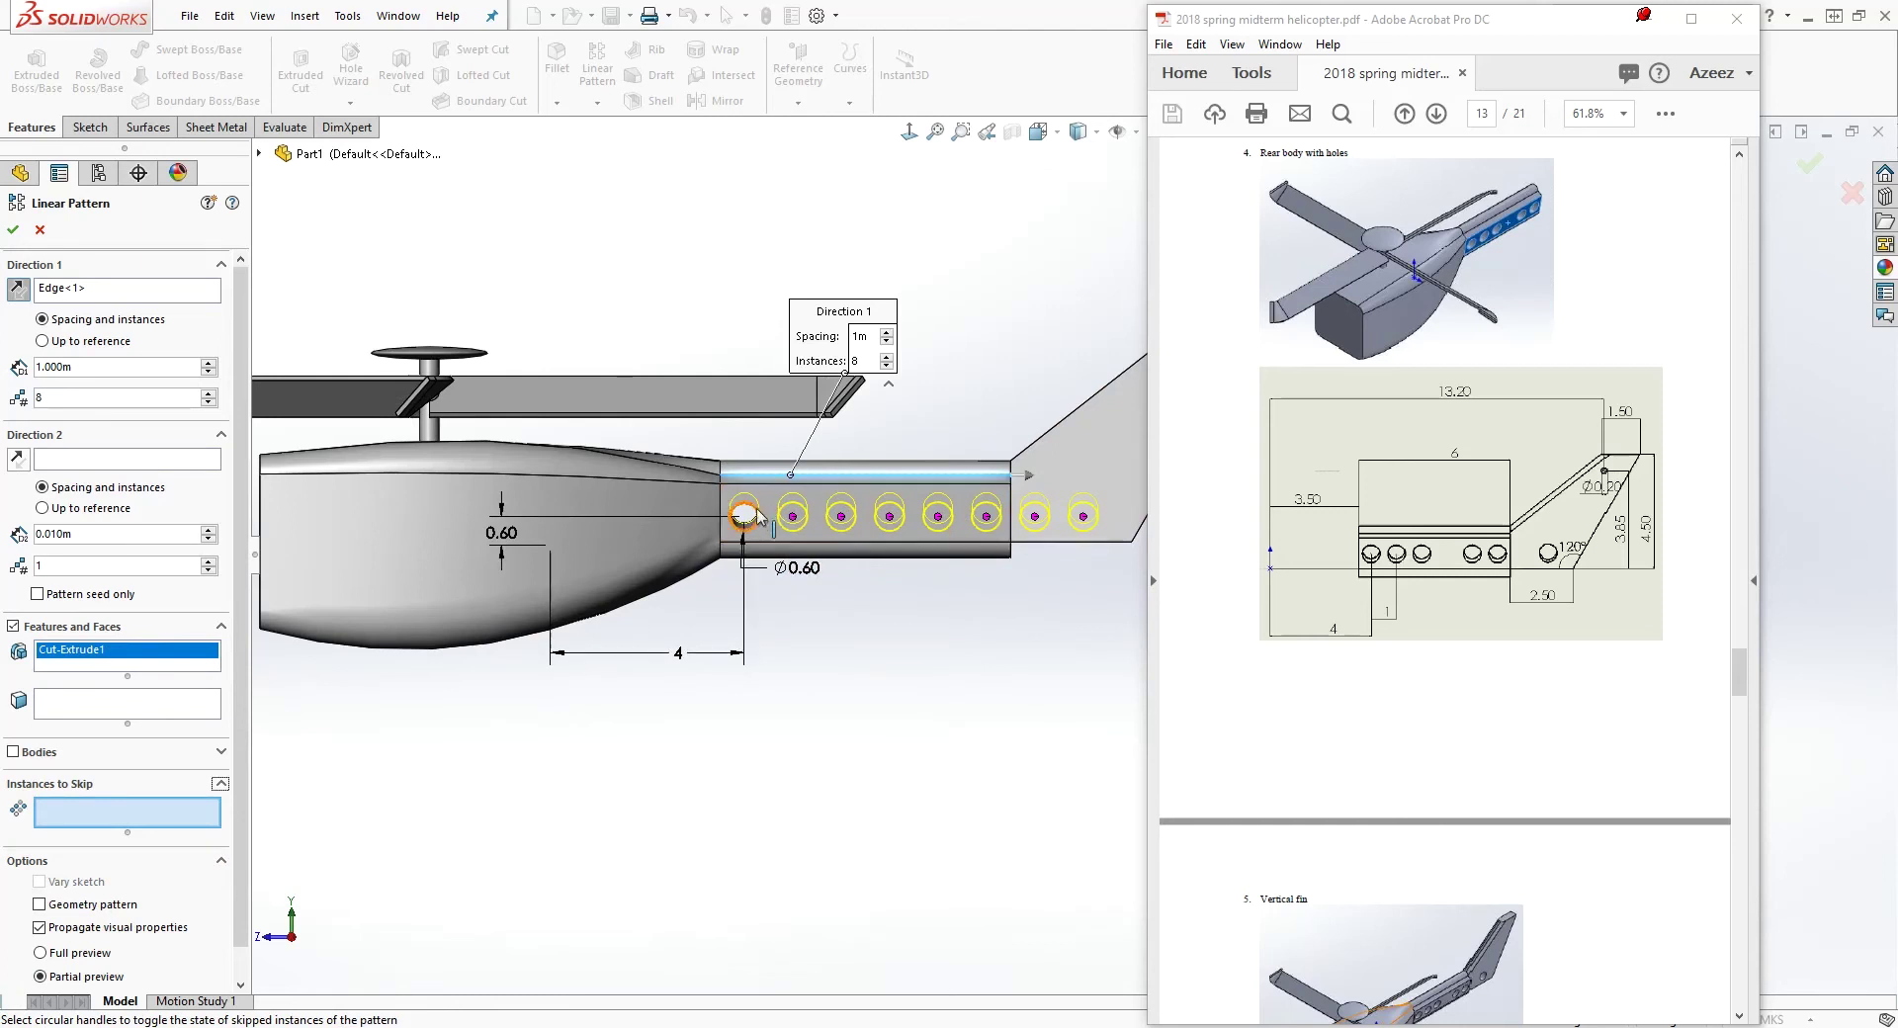
pyautogui.click(878, 520)
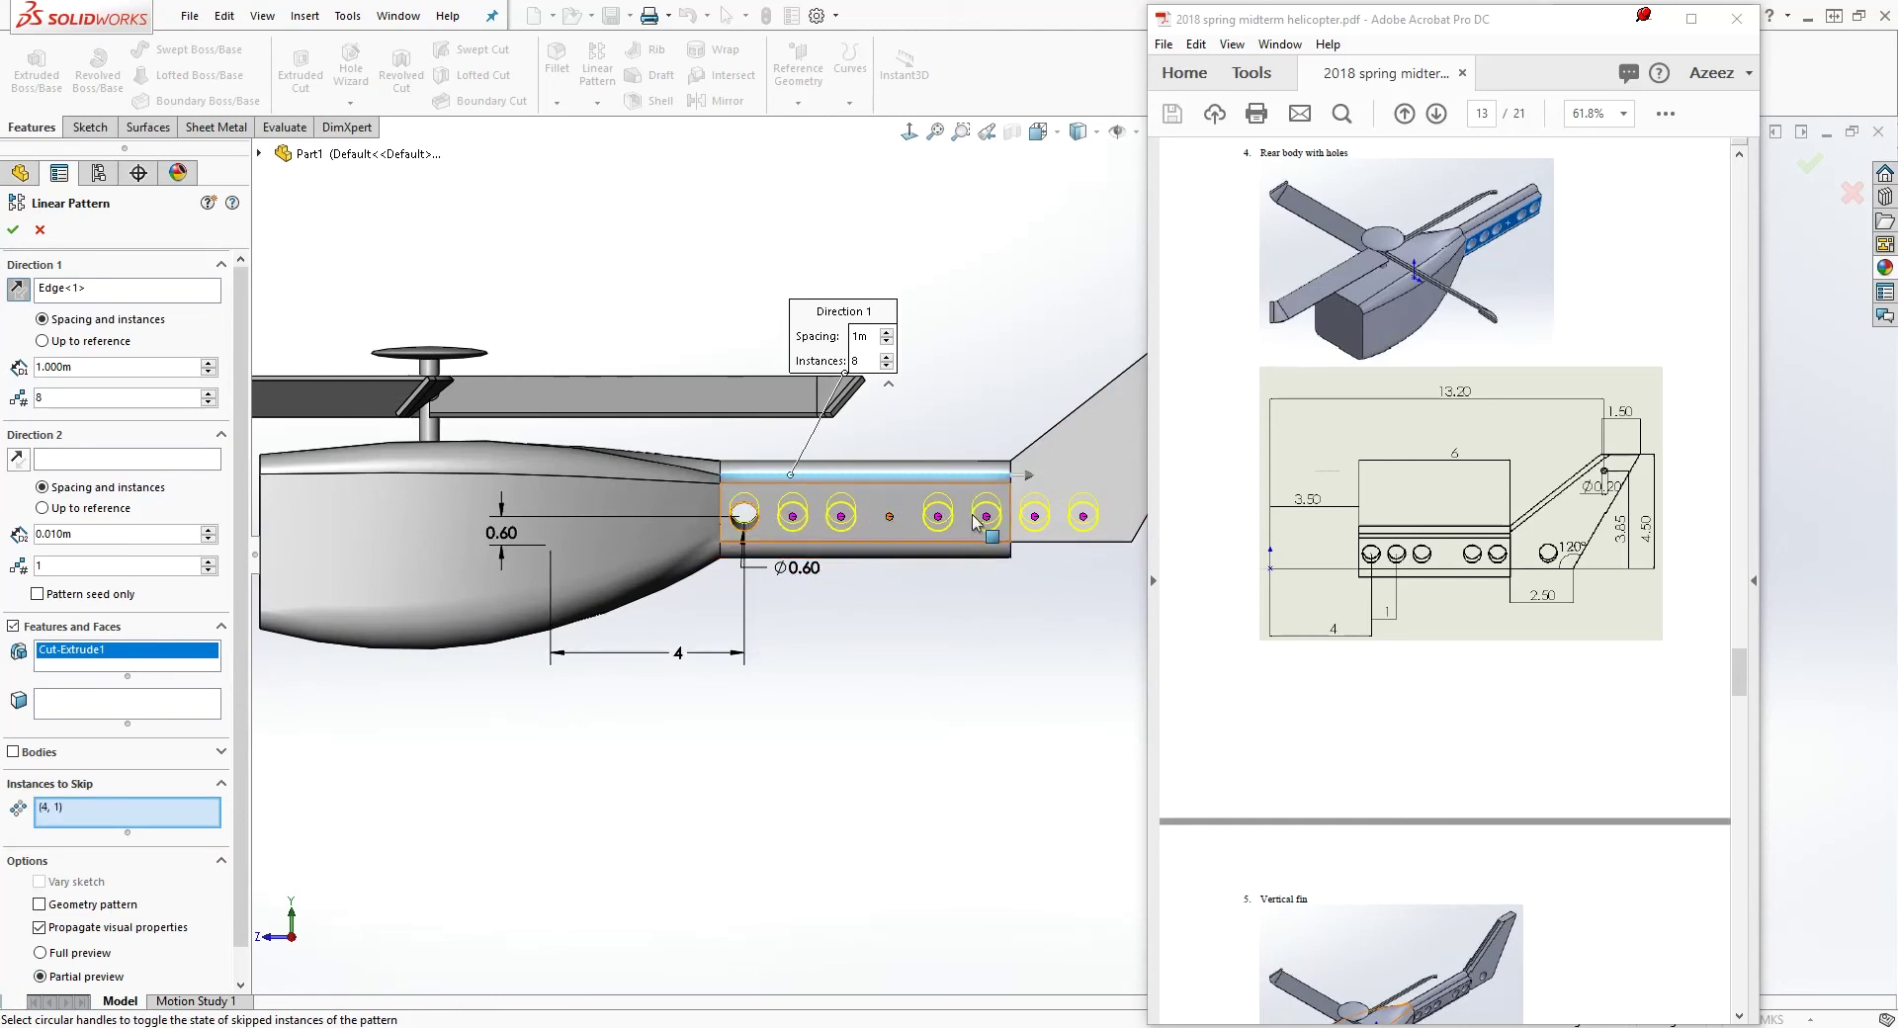
pyautogui.click(1034, 515)
pyautogui.scroll(-5, 1056, 516)
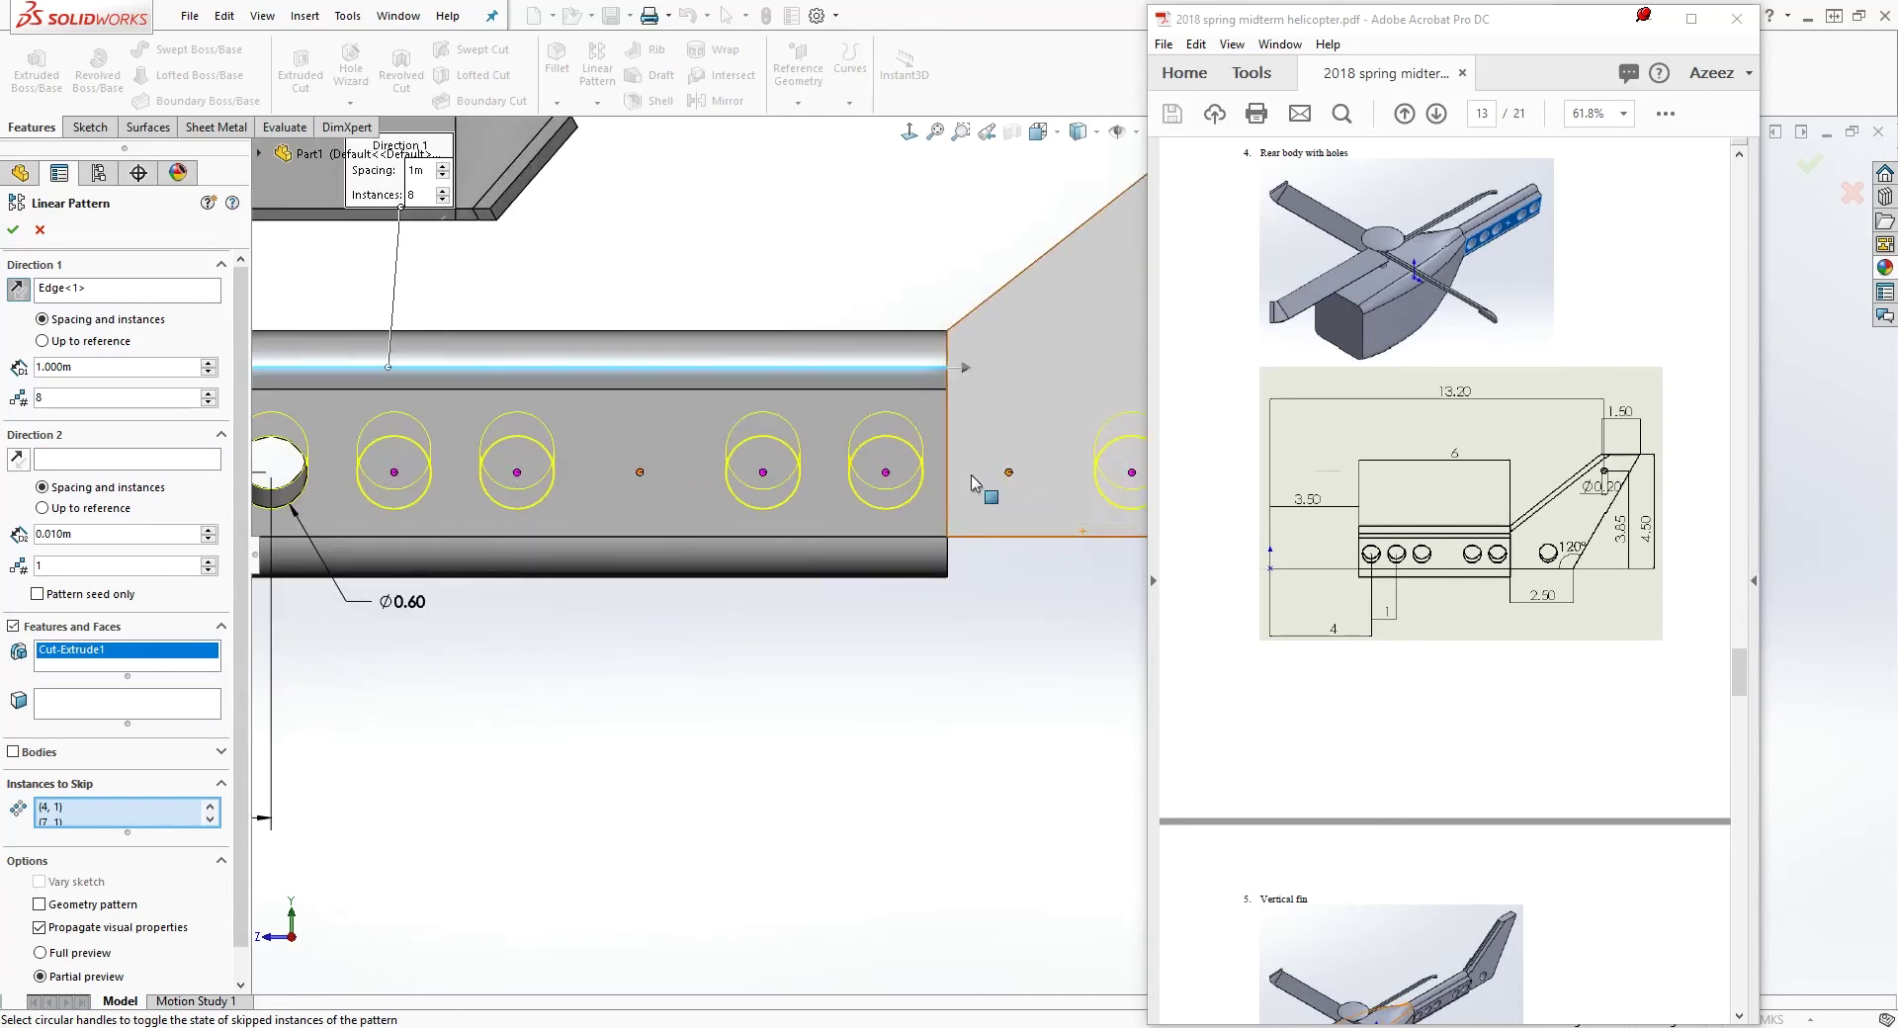
pyautogui.click(12, 231)
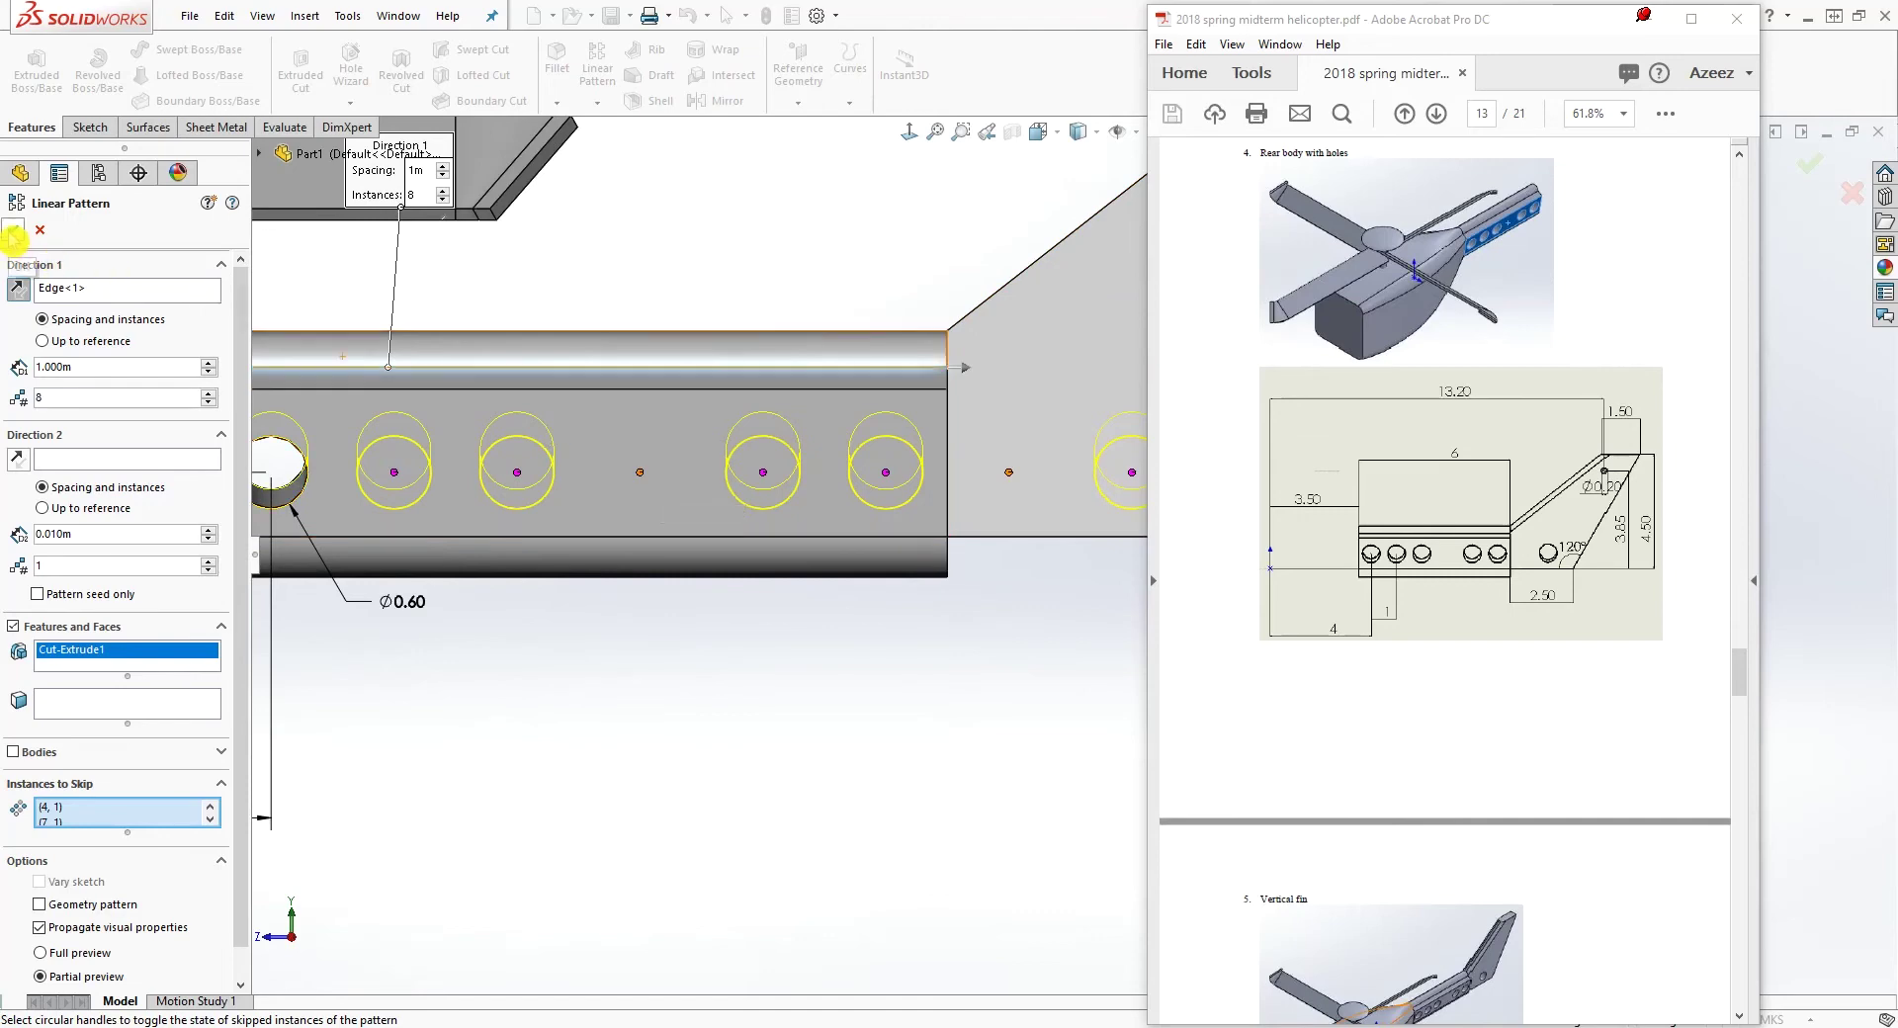
# Start a sketch on the fin's side face and draw a circle about 0.49 m in diameter near the fin's upper end
pyautogui.scroll(8, 754, 668)
pyautogui.scroll(-1, 999, 583)
pyautogui.scroll(3, 1068, 529)
pyautogui.scroll(-6, 1093, 539)
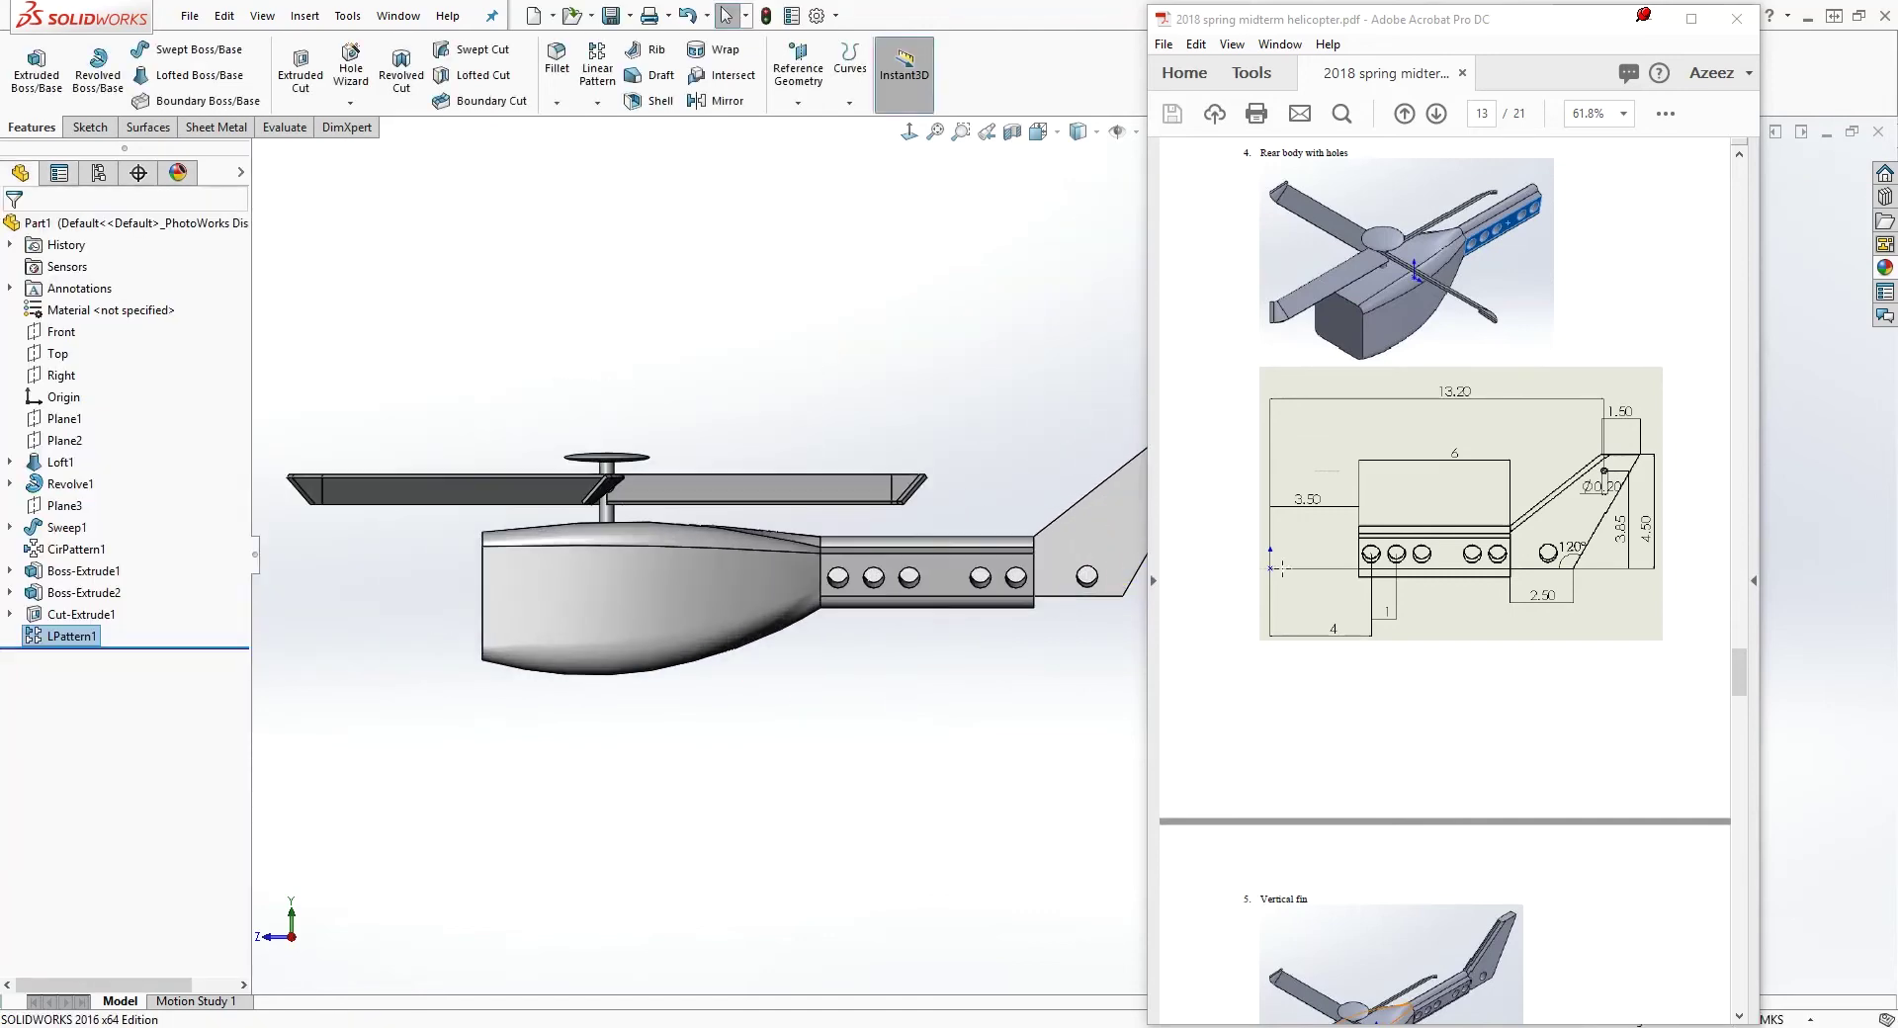
pyautogui.scroll(2, 1093, 641)
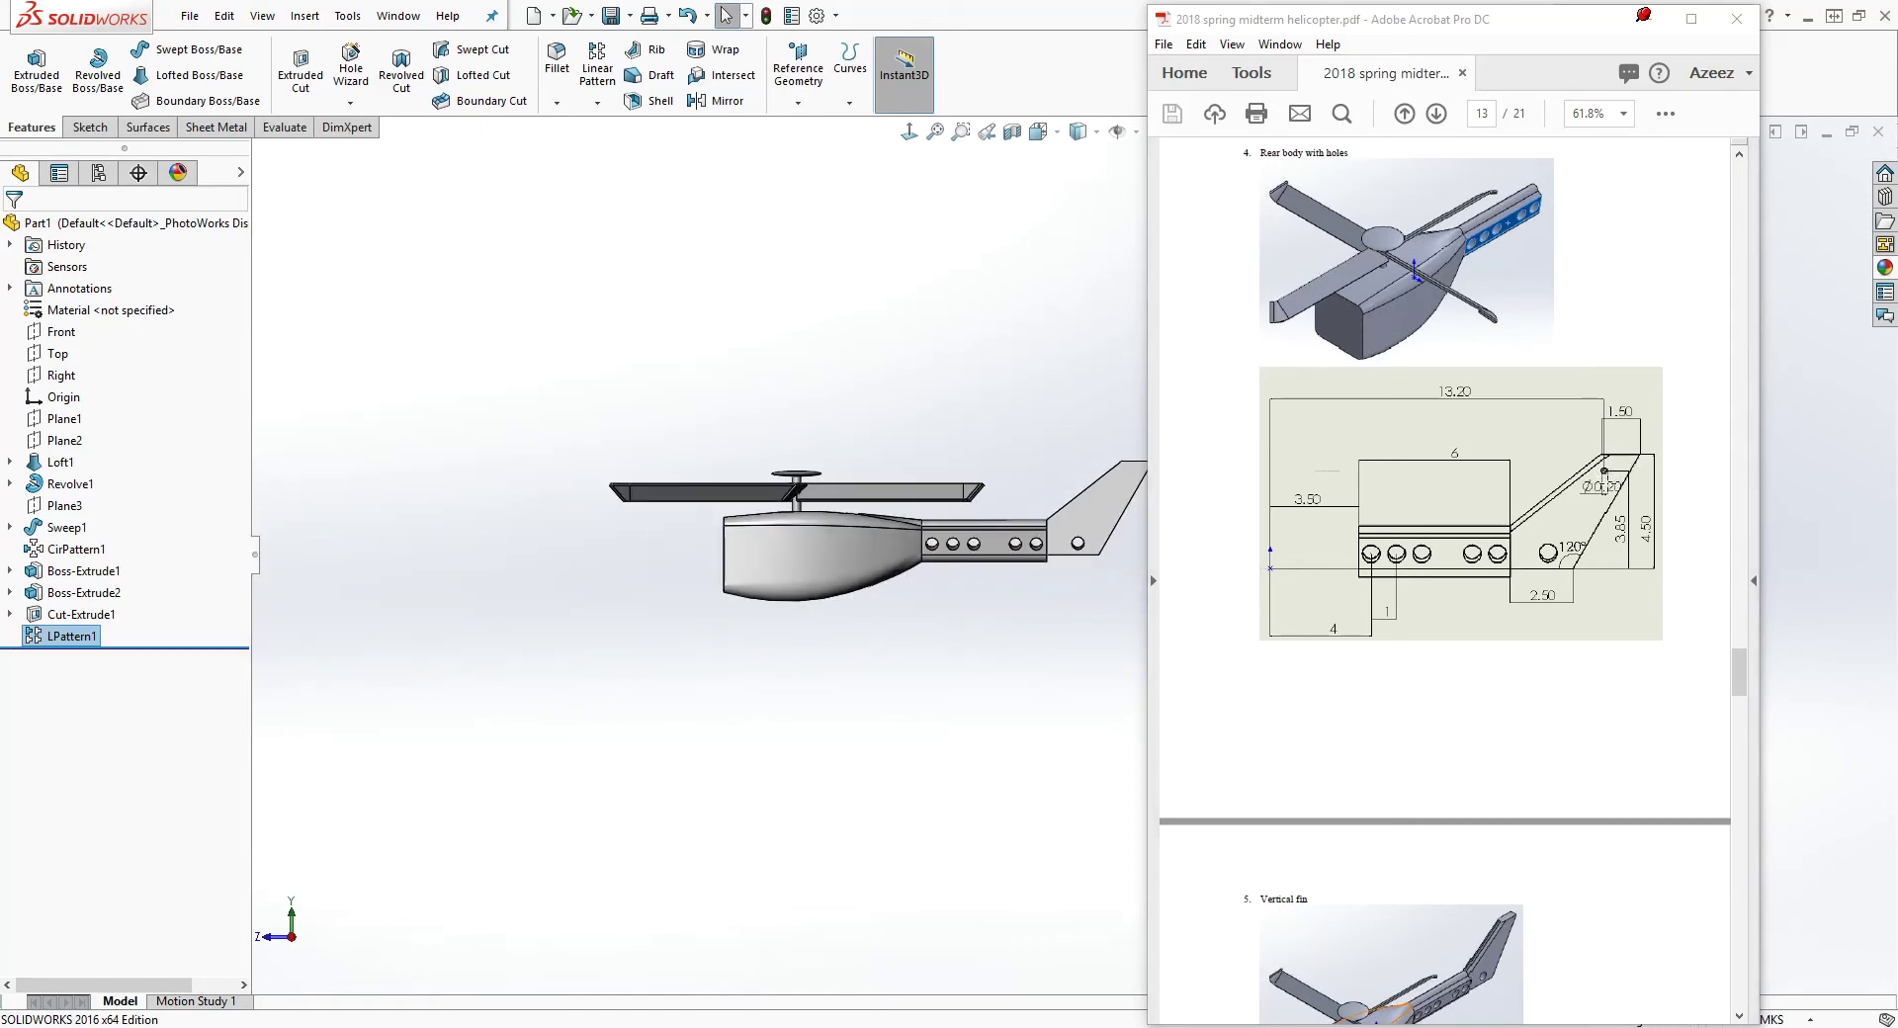
pyautogui.scroll(-6, 1111, 487)
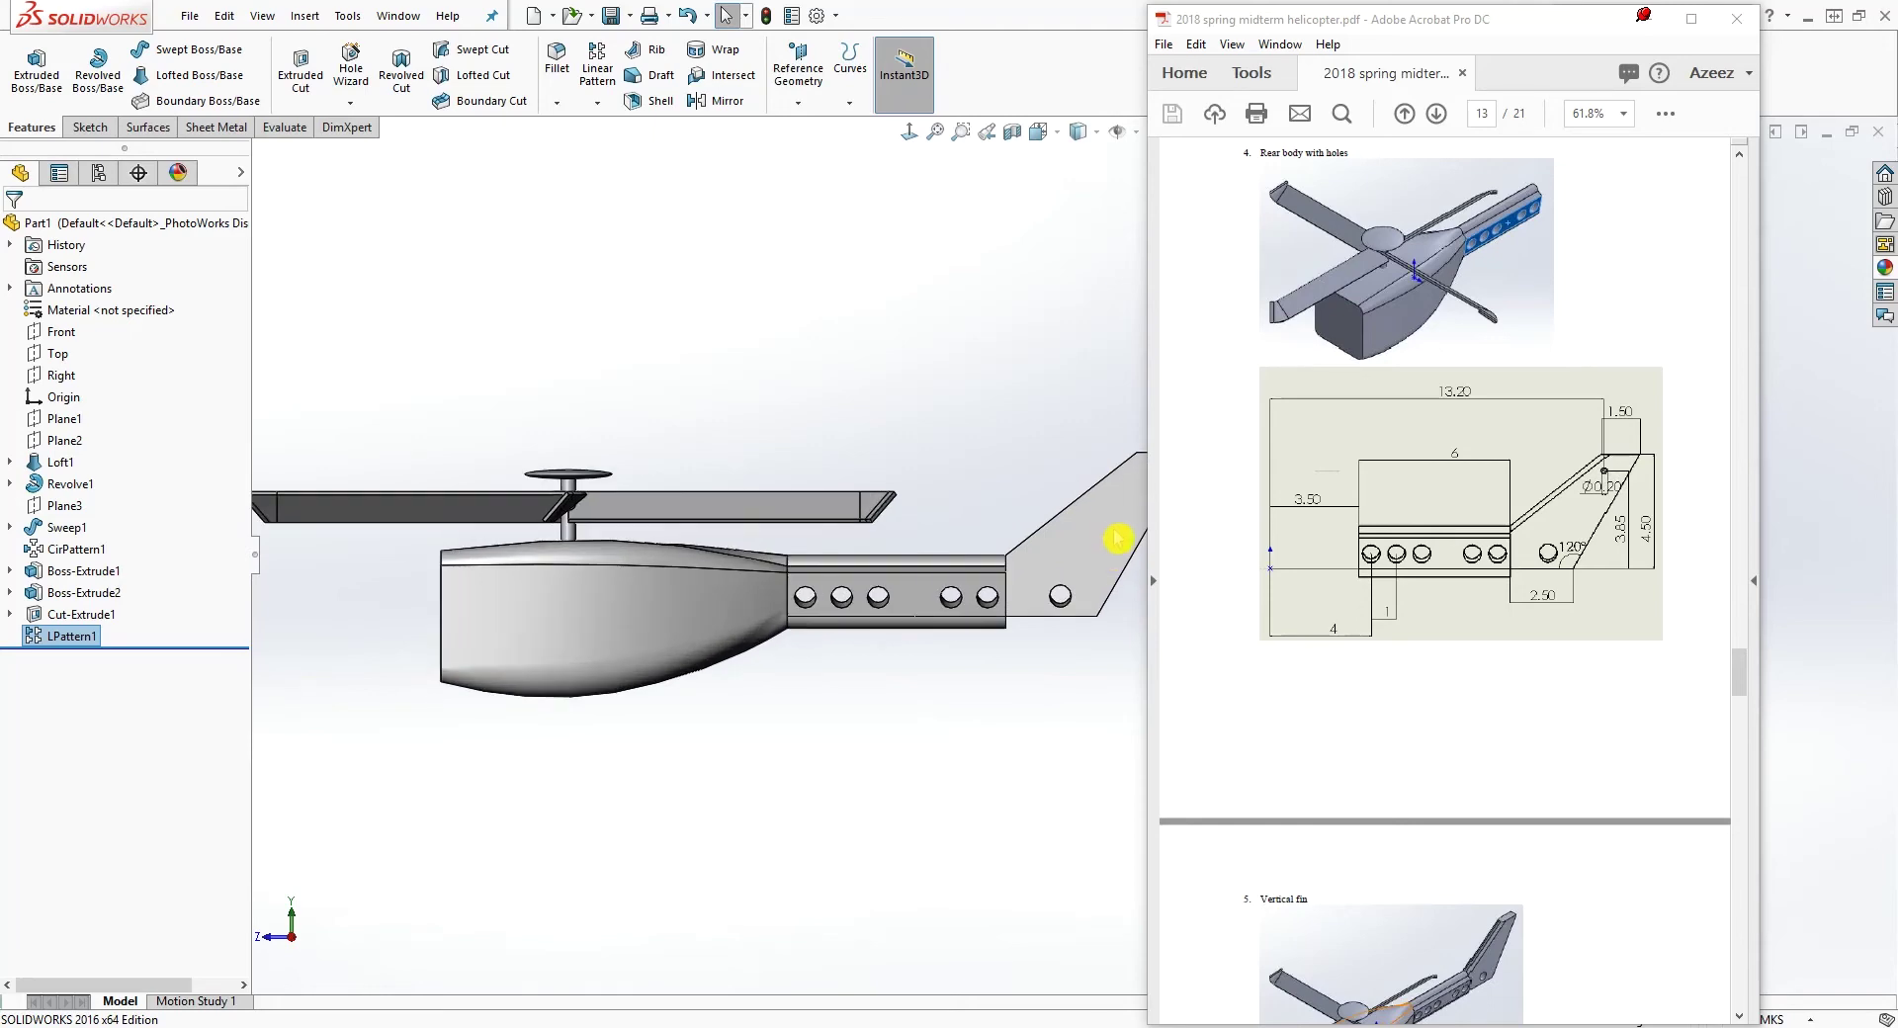
pyautogui.scroll(4, 1097, 642)
pyautogui.scroll(-7, 1107, 524)
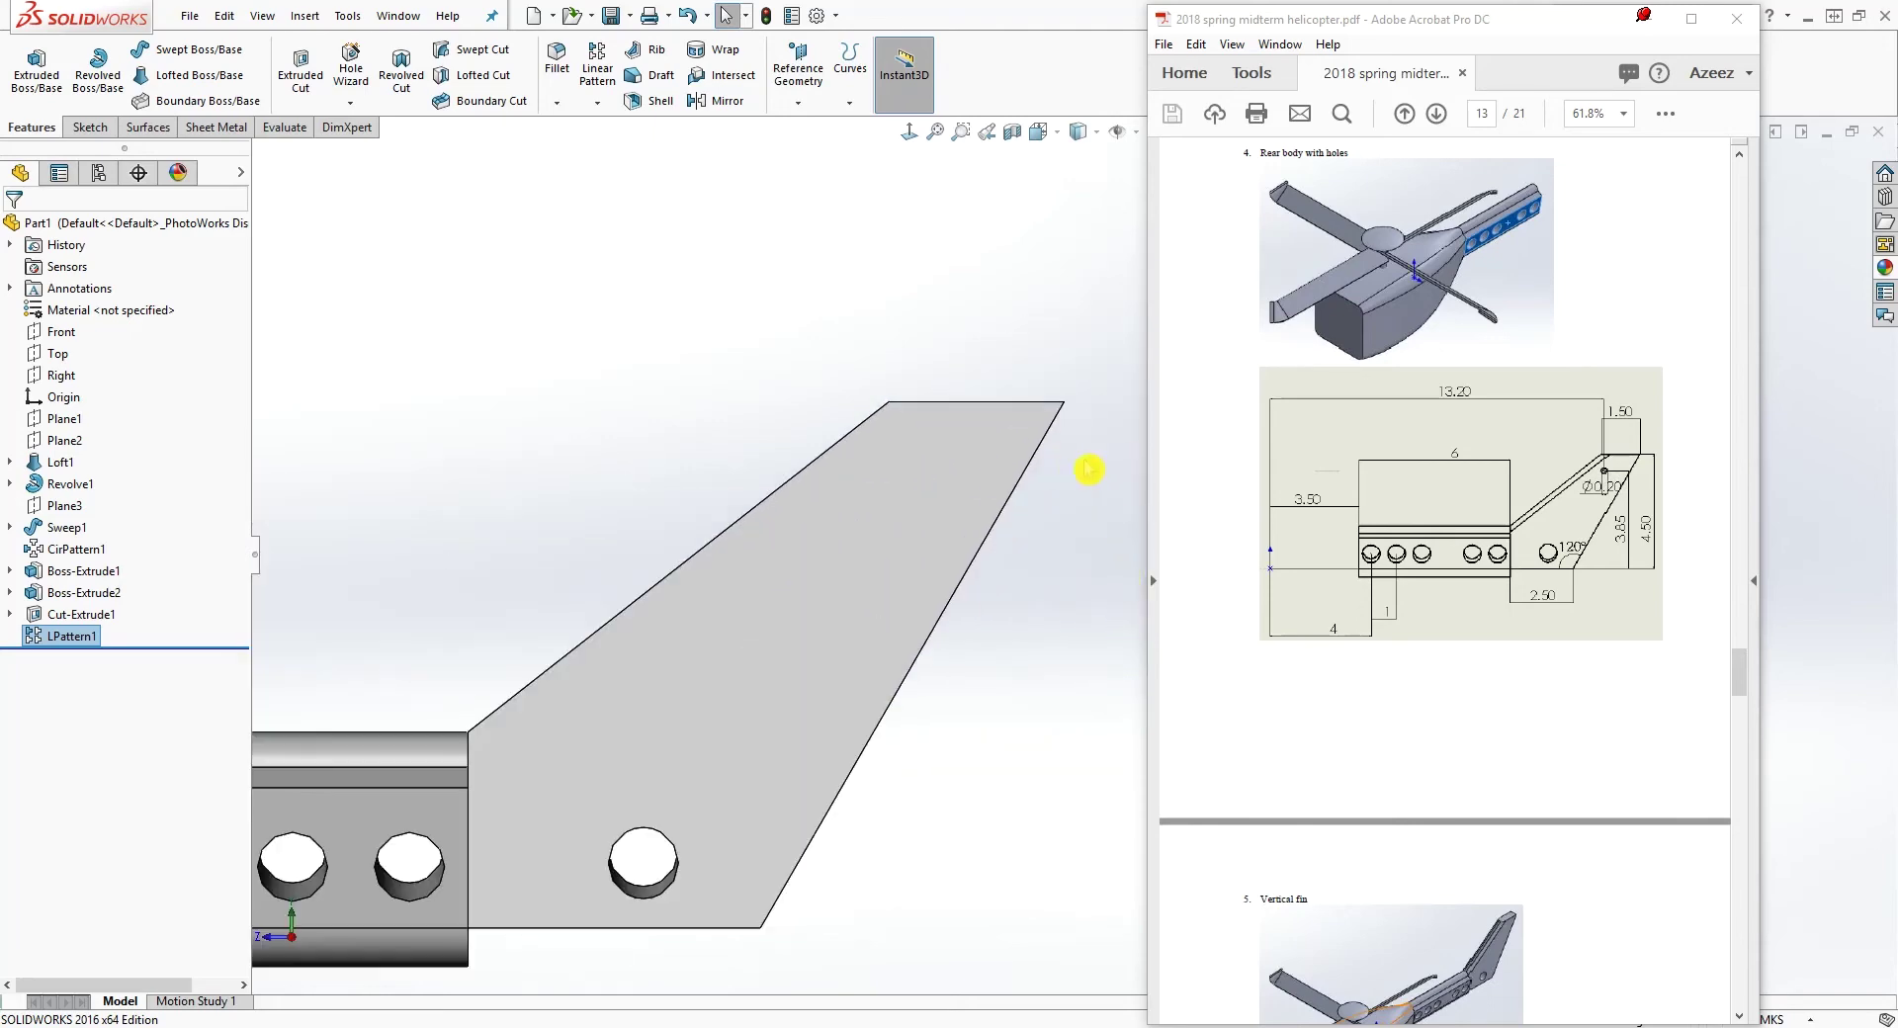
pyautogui.click(933, 461)
pyautogui.click(86, 127)
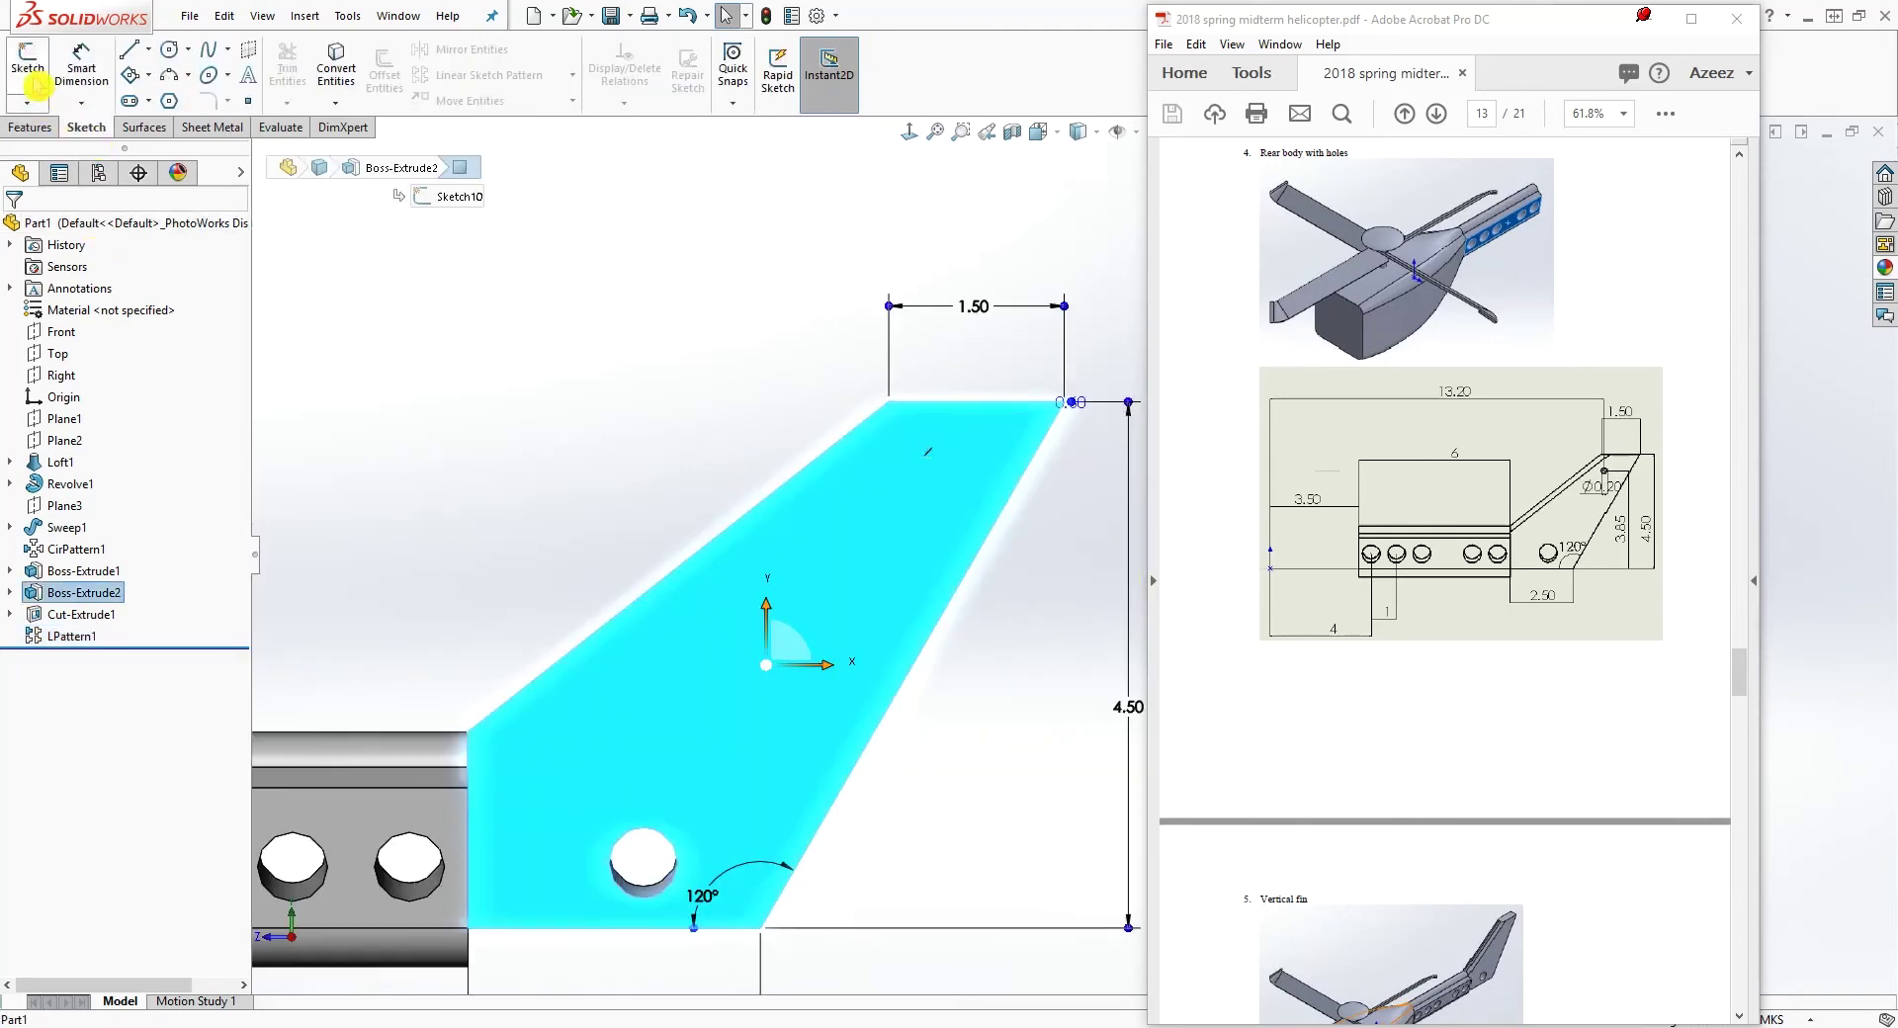
pyautogui.click(28, 69)
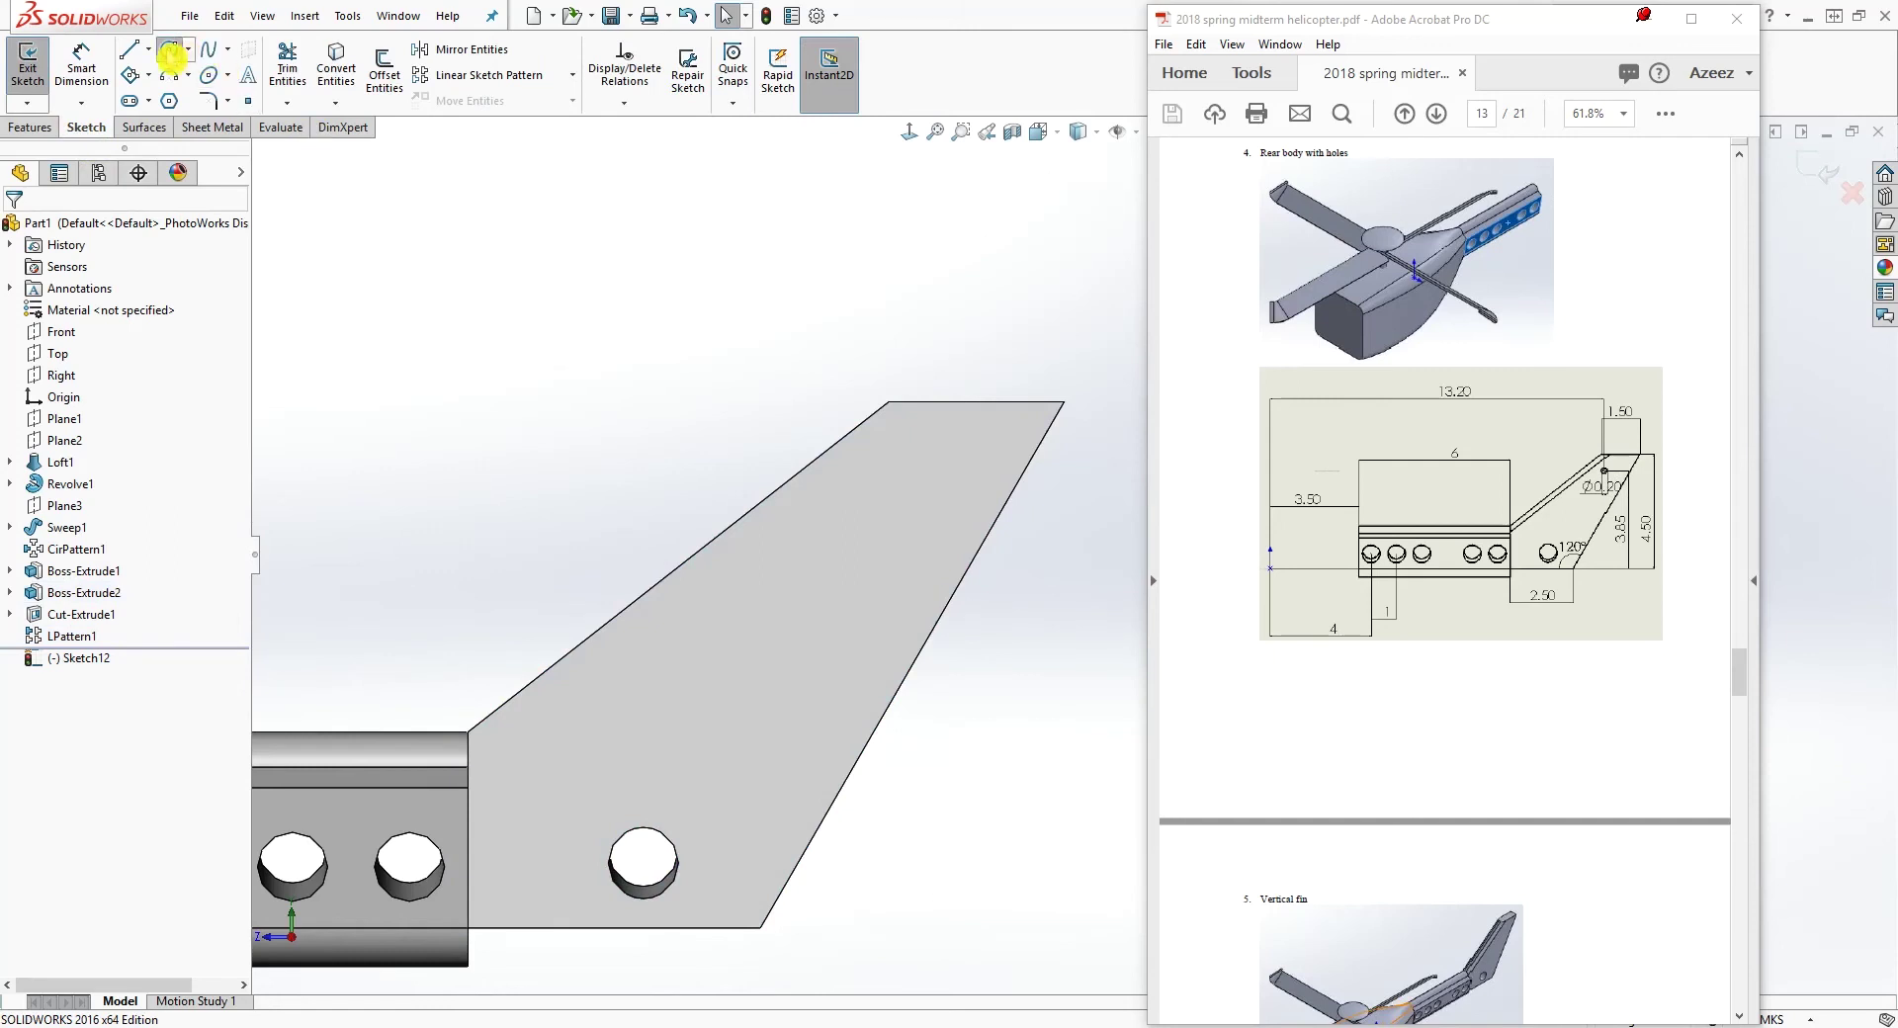
pyautogui.click(170, 54)
pyautogui.click(909, 470)
pyautogui.click(936, 488)
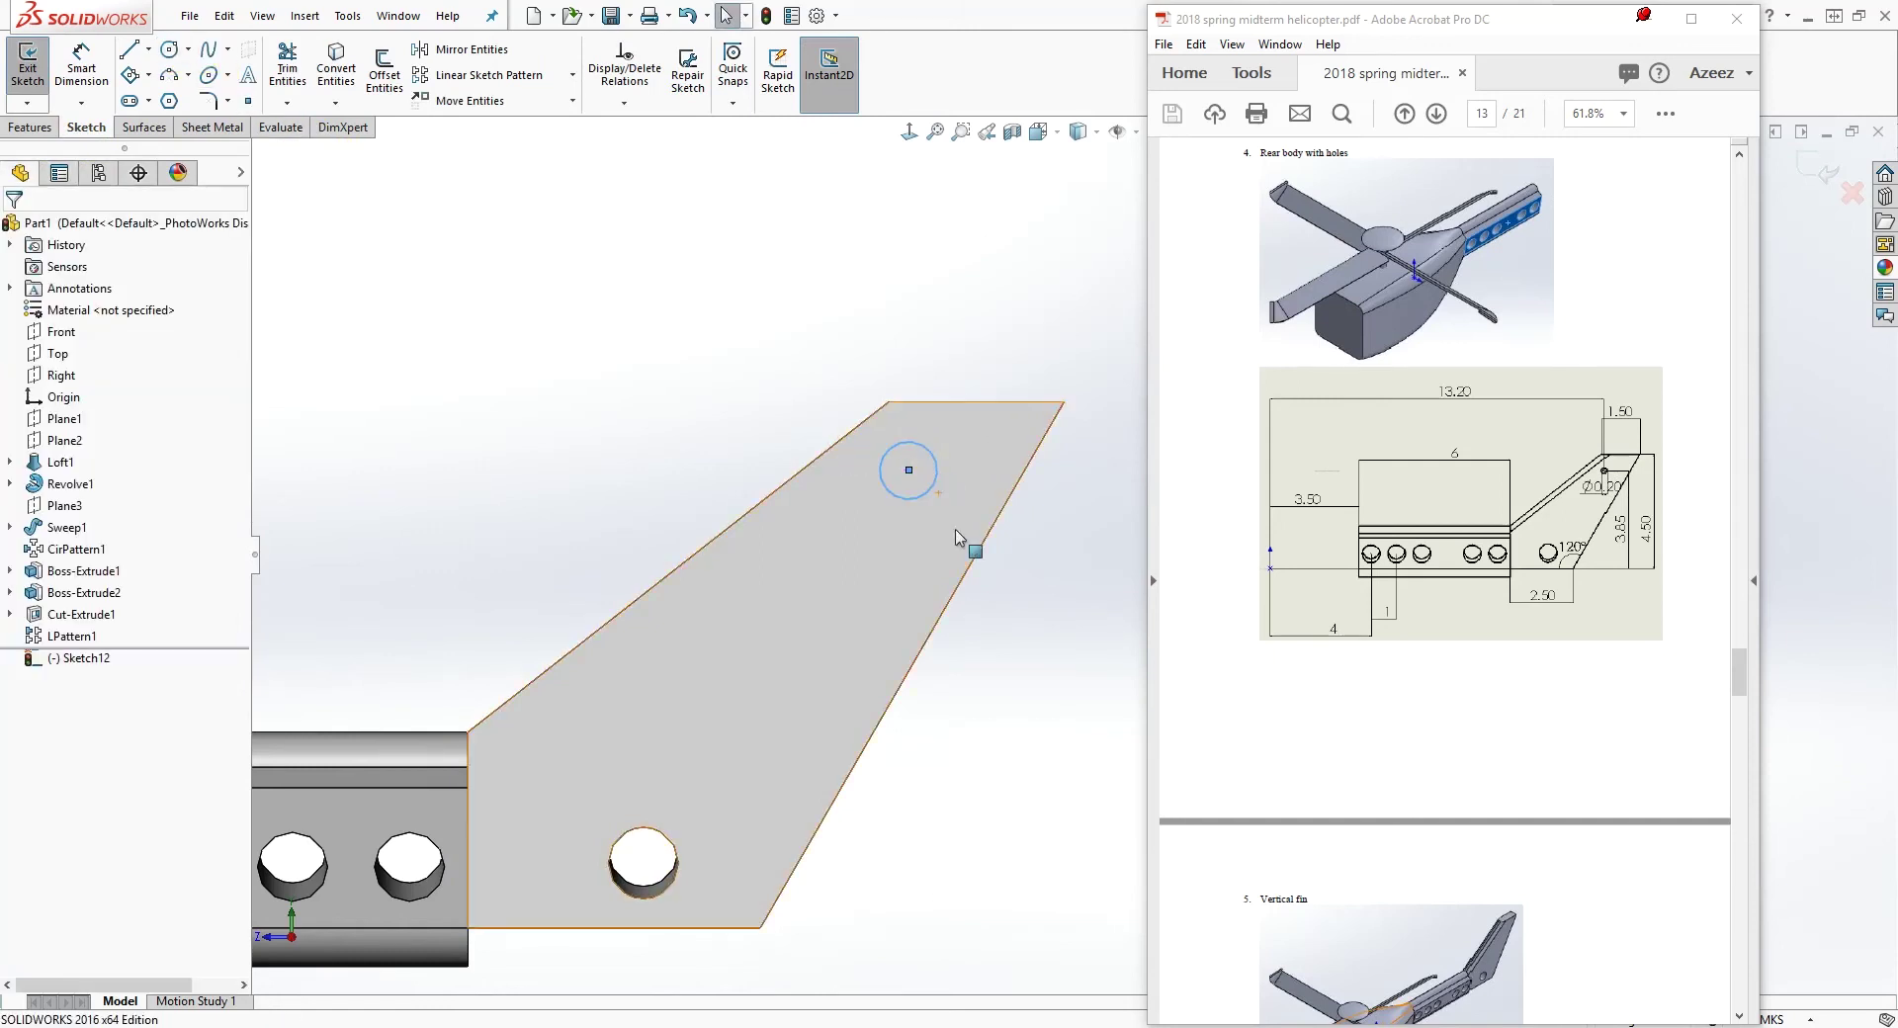
# Dimension the vertical distance from the fin's lower edge to the circle's centre to 3.85 m
pyautogui.moveTo(928, 961); pyautogui.dragTo(948, 597, button='right')
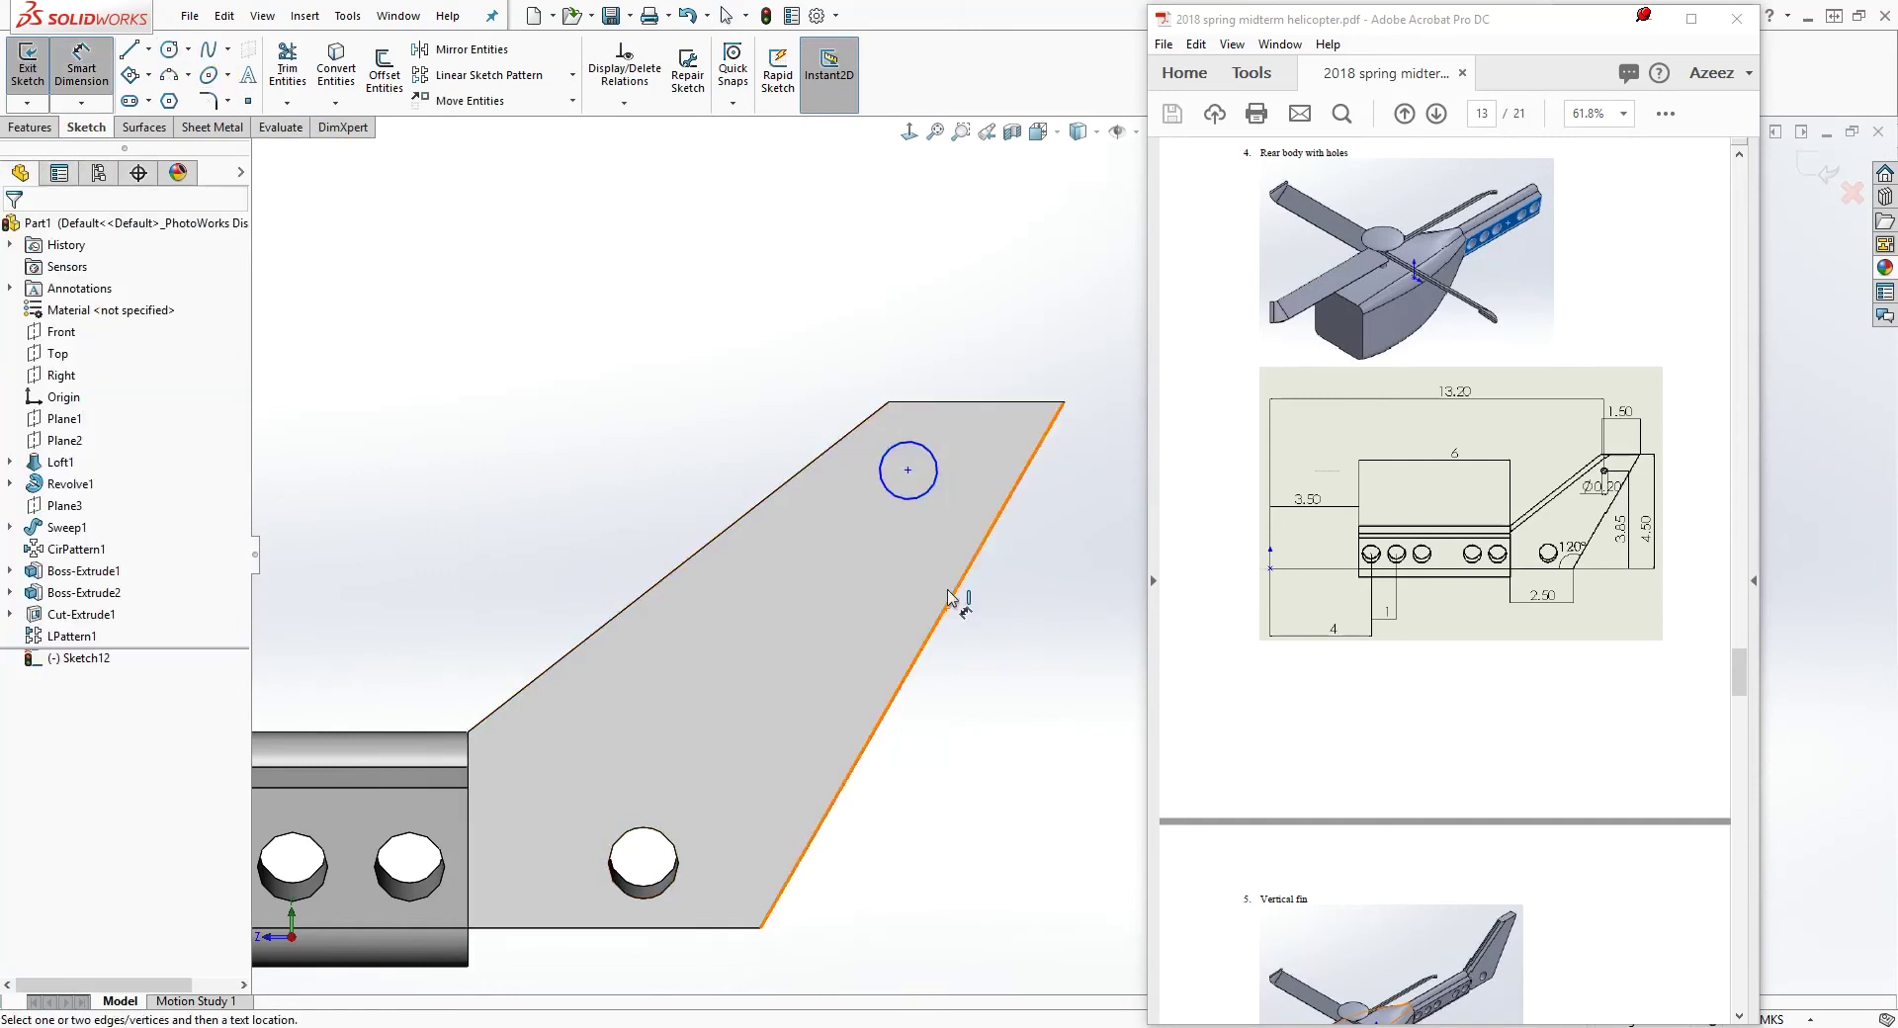
pyautogui.click(909, 470)
pyautogui.click(751, 928)
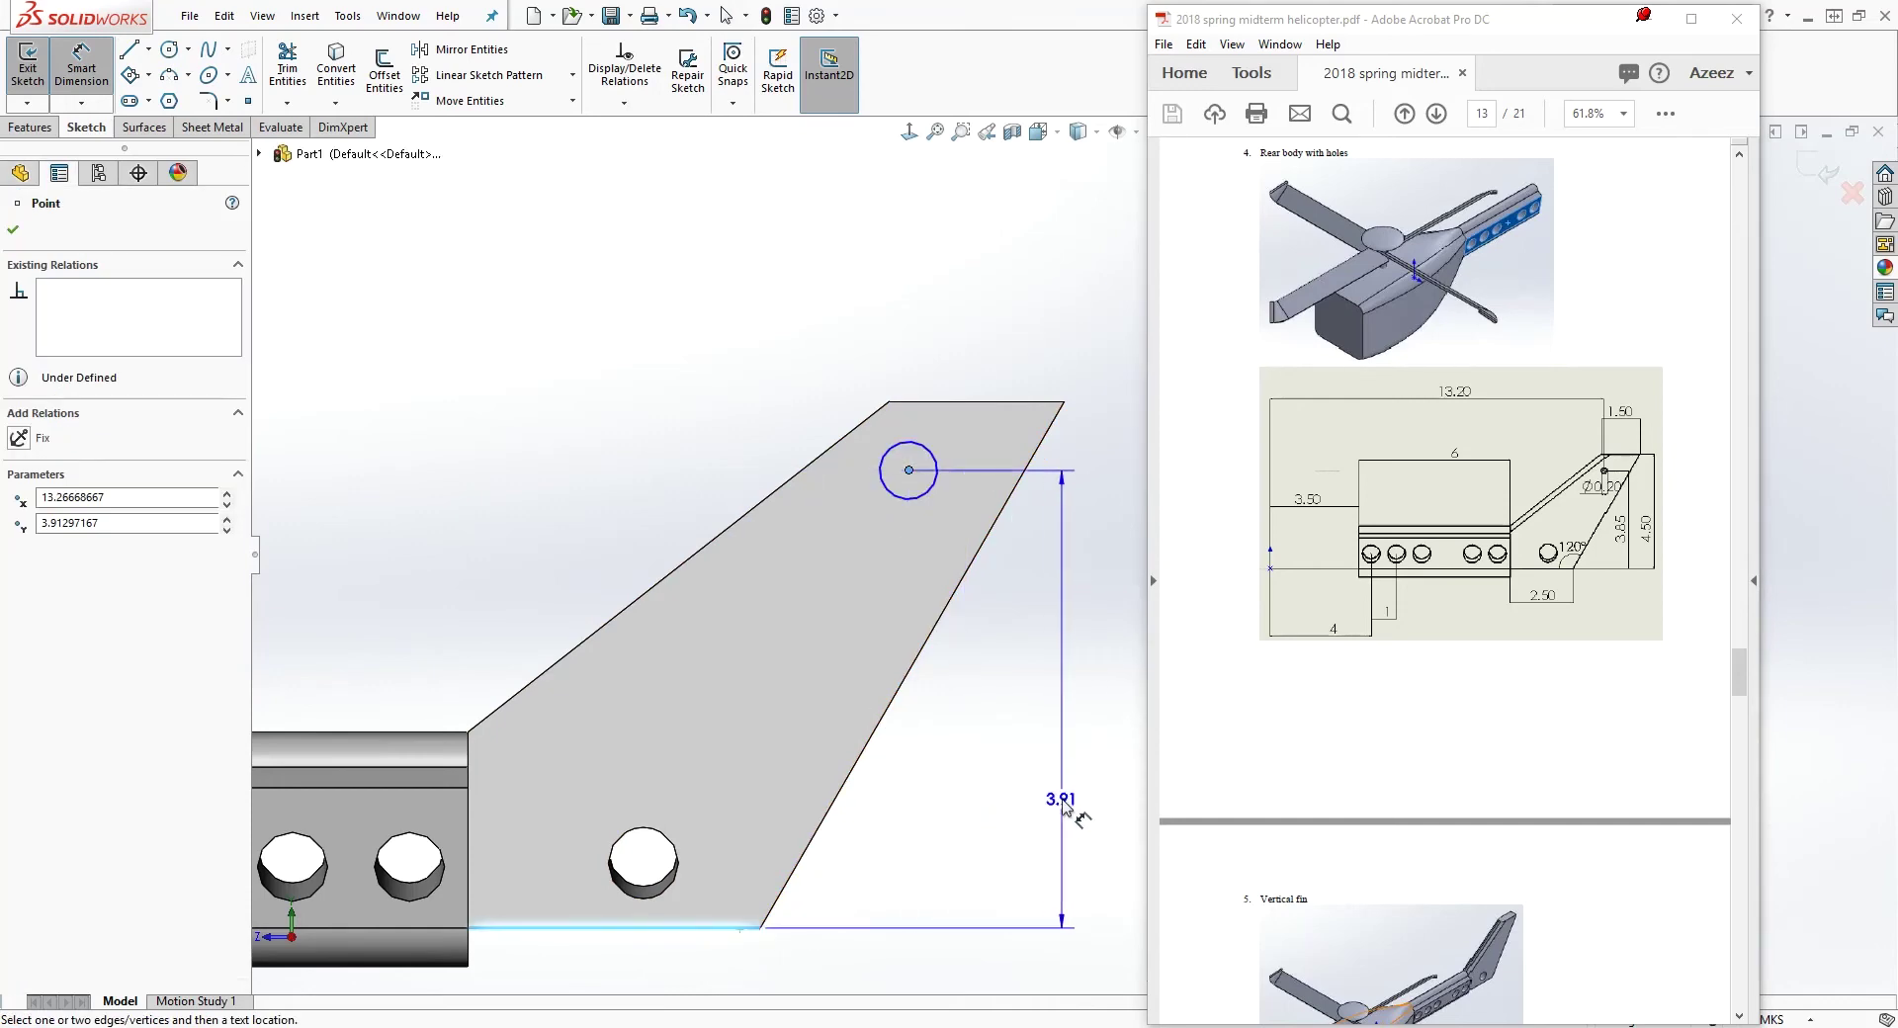
pyautogui.click(1068, 803)
pyautogui.write('3.85')
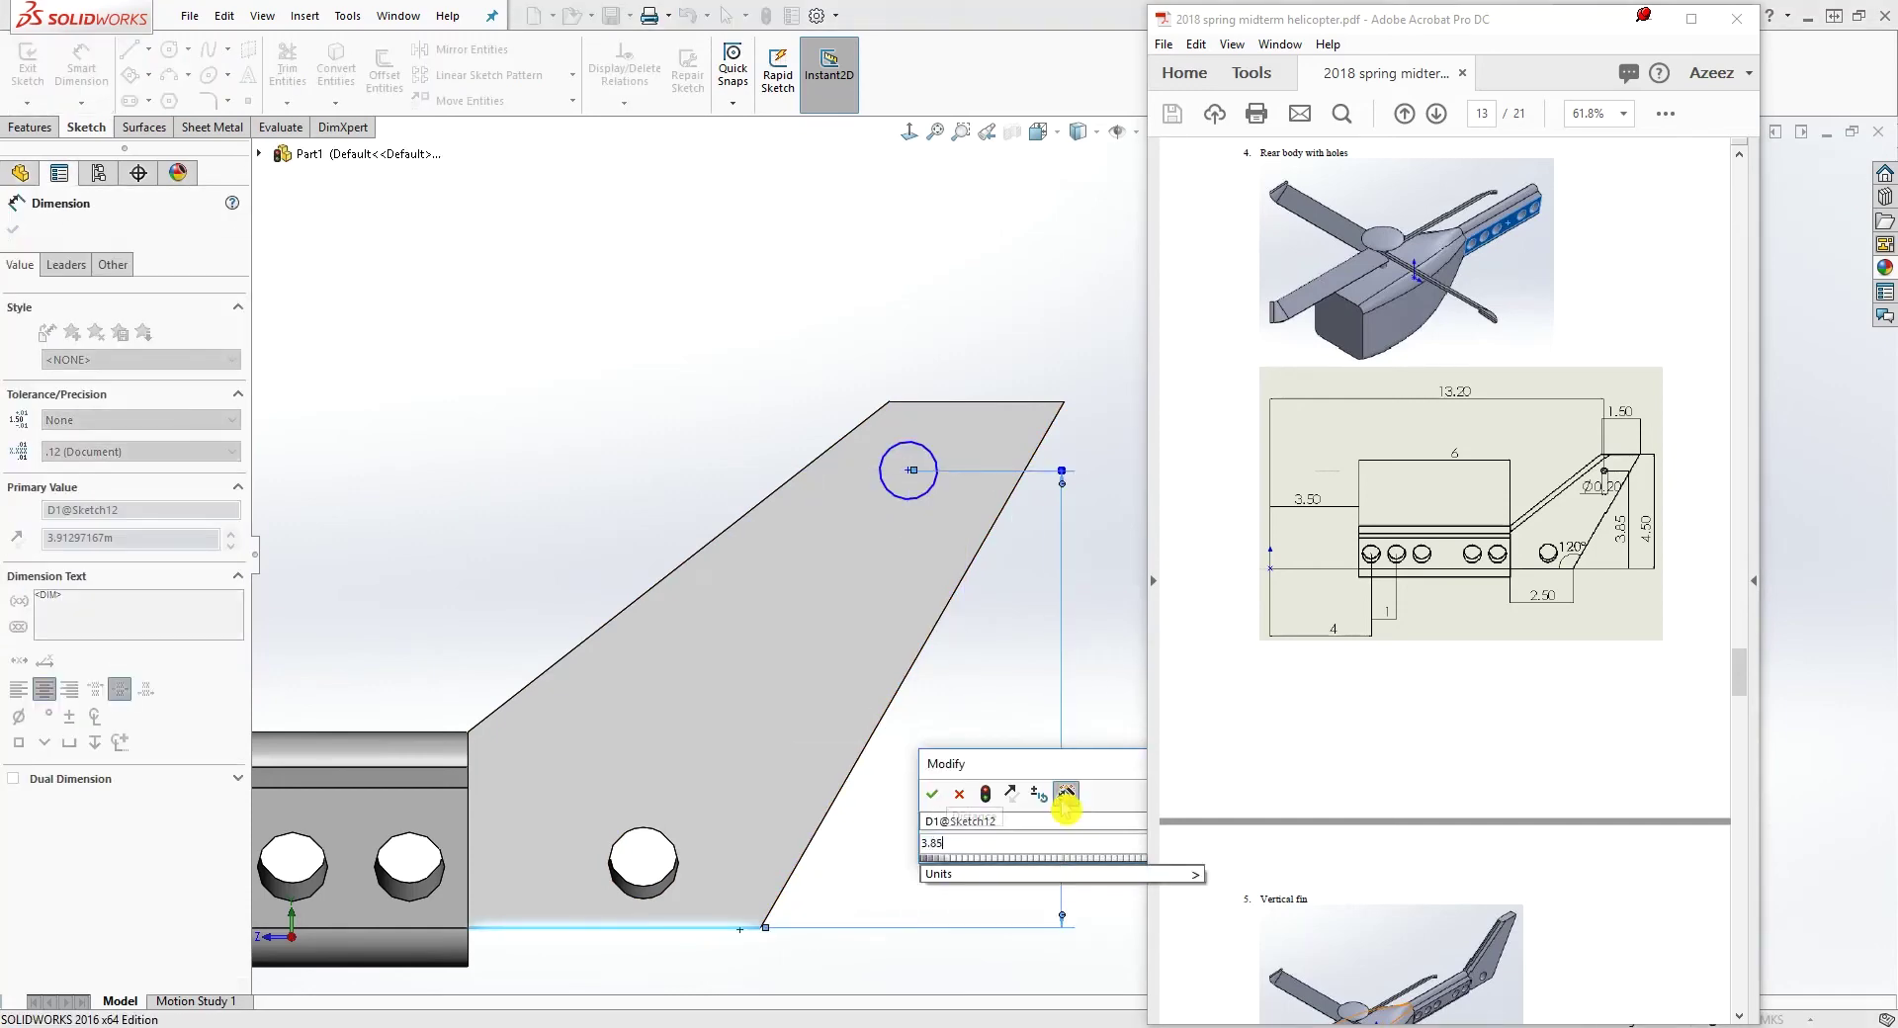
pyautogui.press('Return')
pyautogui.press('Escape')
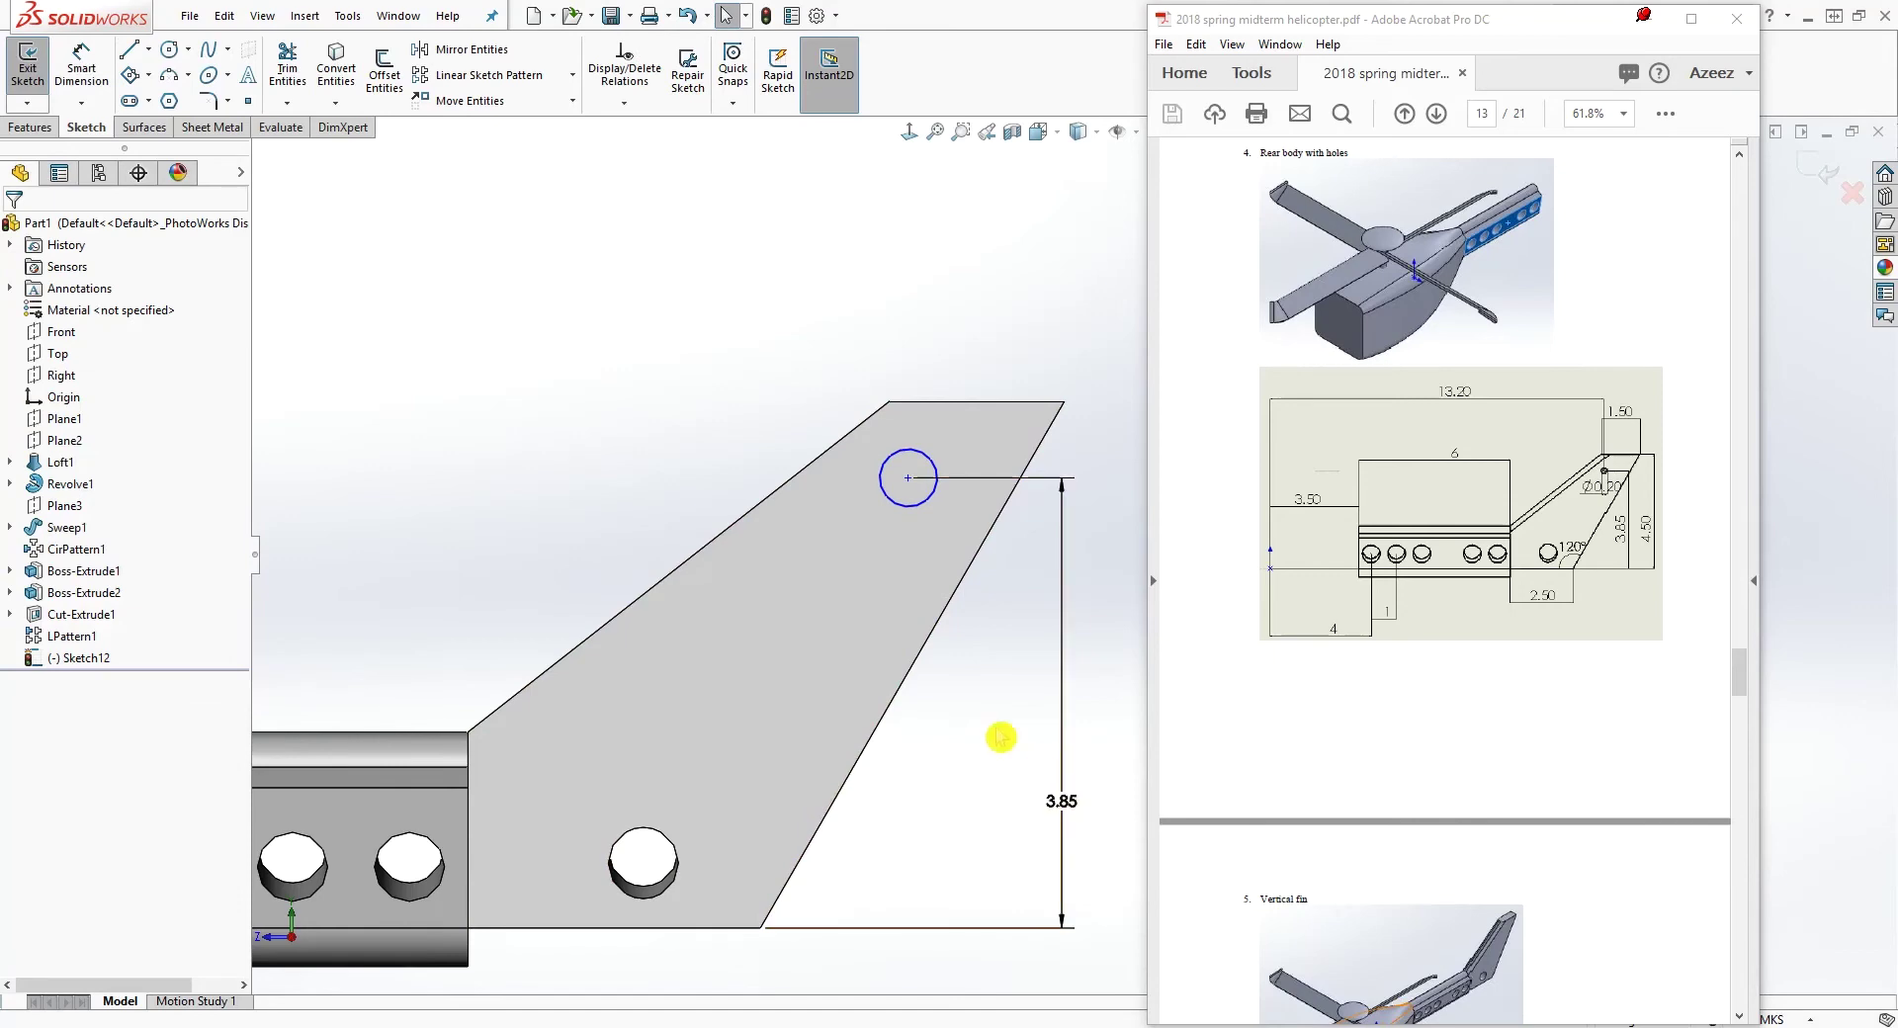
# Dimension the diameter of the circle on the fin to 0.2 m
pyautogui.moveTo(916, 820); pyautogui.dragTo(957, 534, button='right')
pyautogui.click(929, 506)
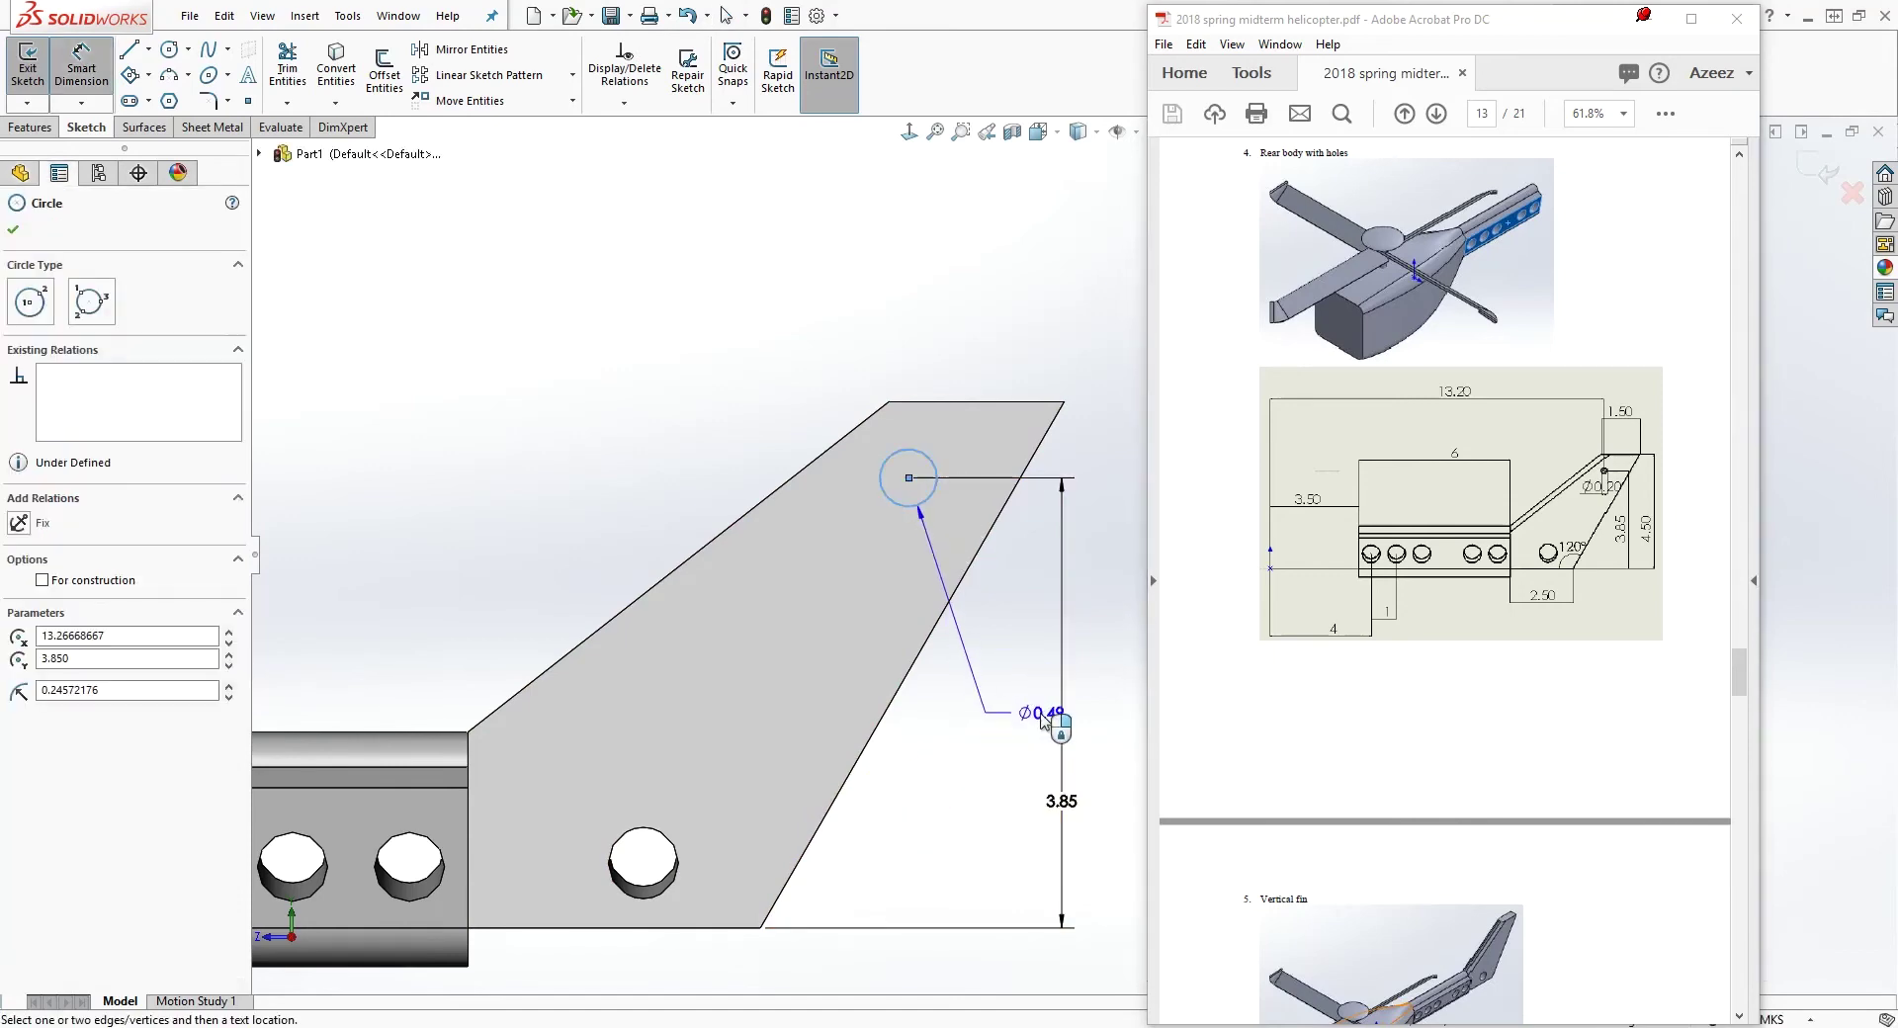
pyautogui.click(1024, 726)
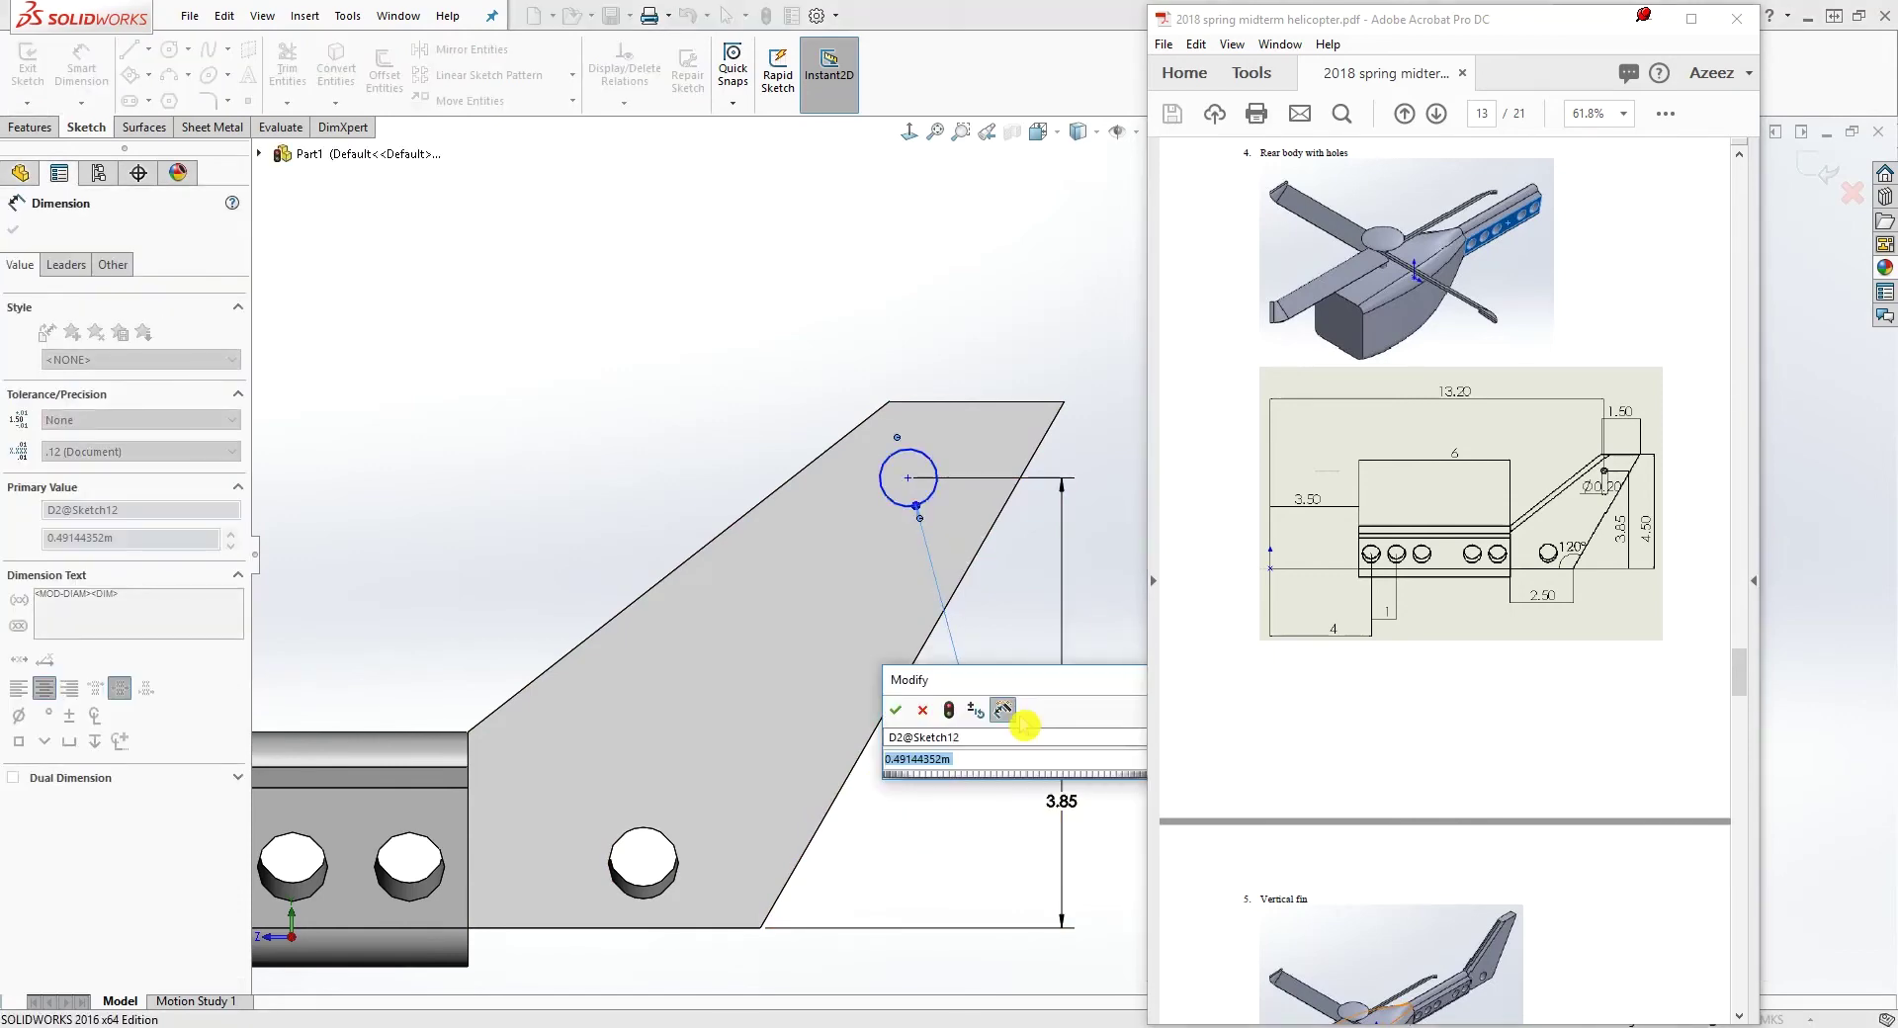
pyautogui.write('0.2')
pyautogui.press('Return')
pyautogui.press('Escape')
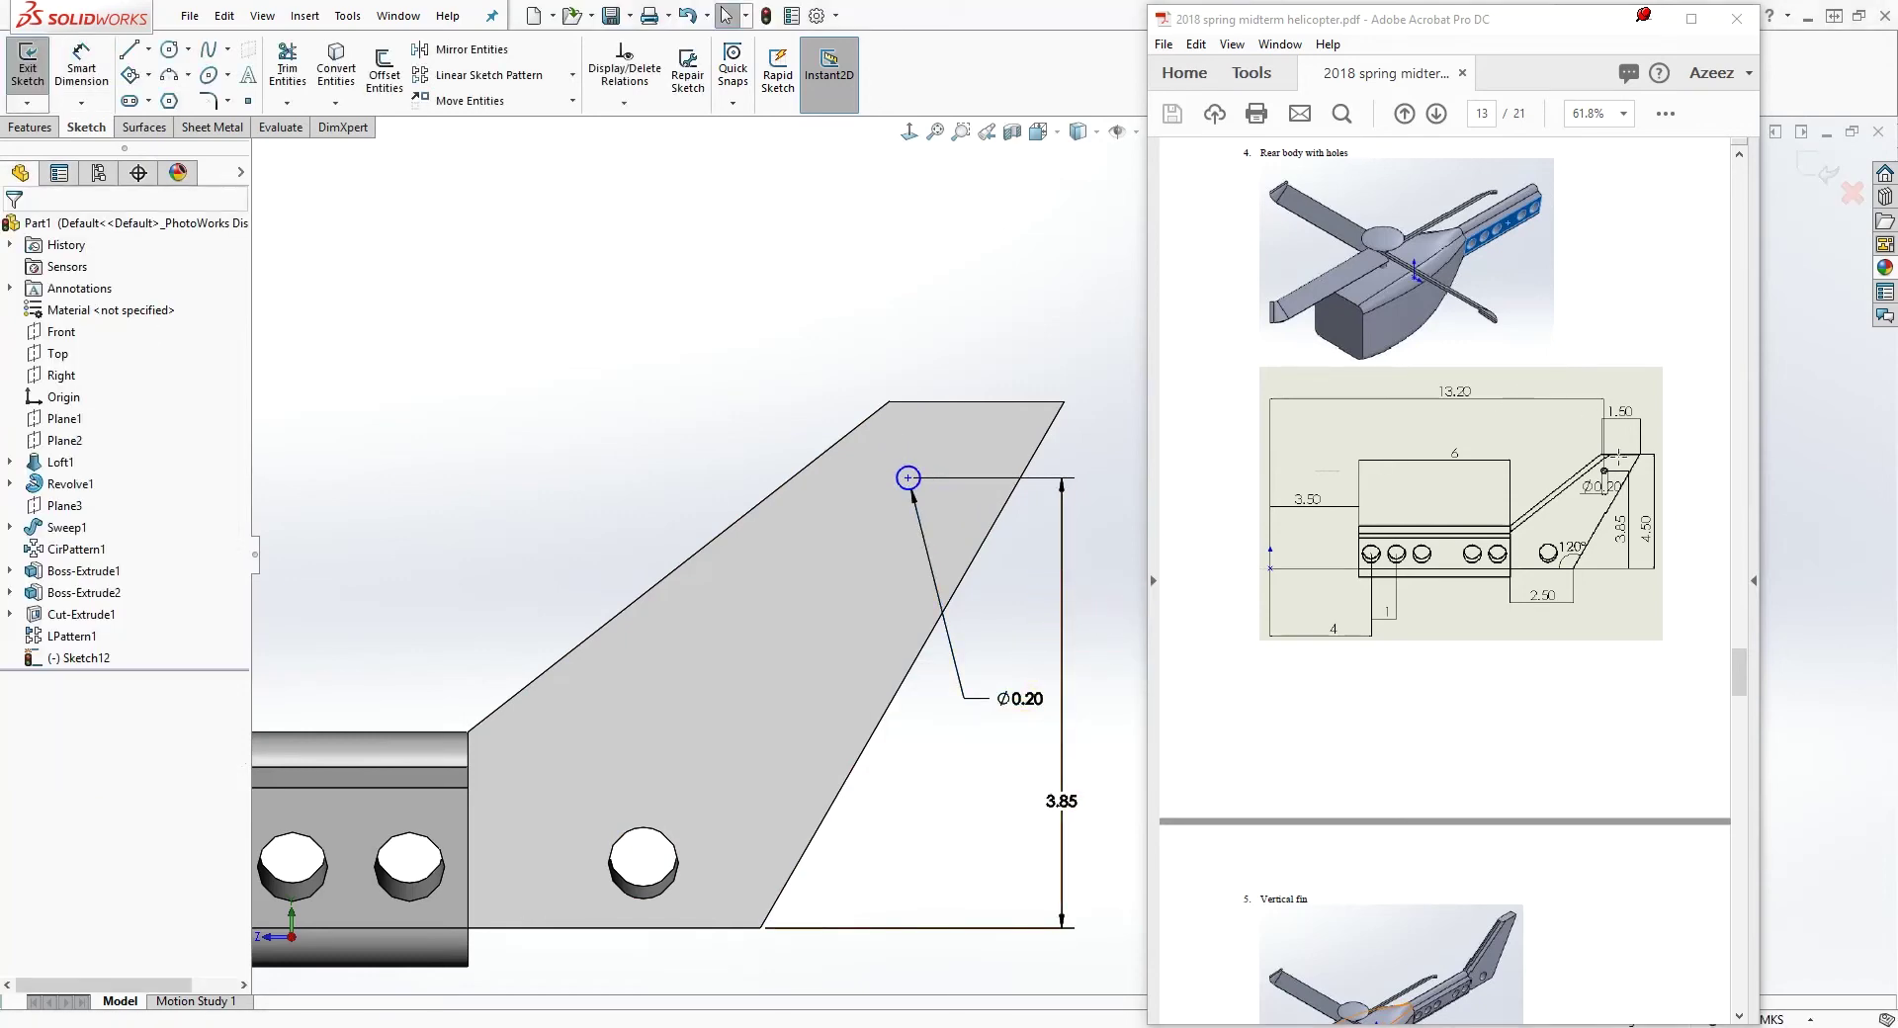
# Dimension the horizontal distance from the origin to the centre of the fin's circle to 13.2 m
pyautogui.scroll(4, 944, 668)
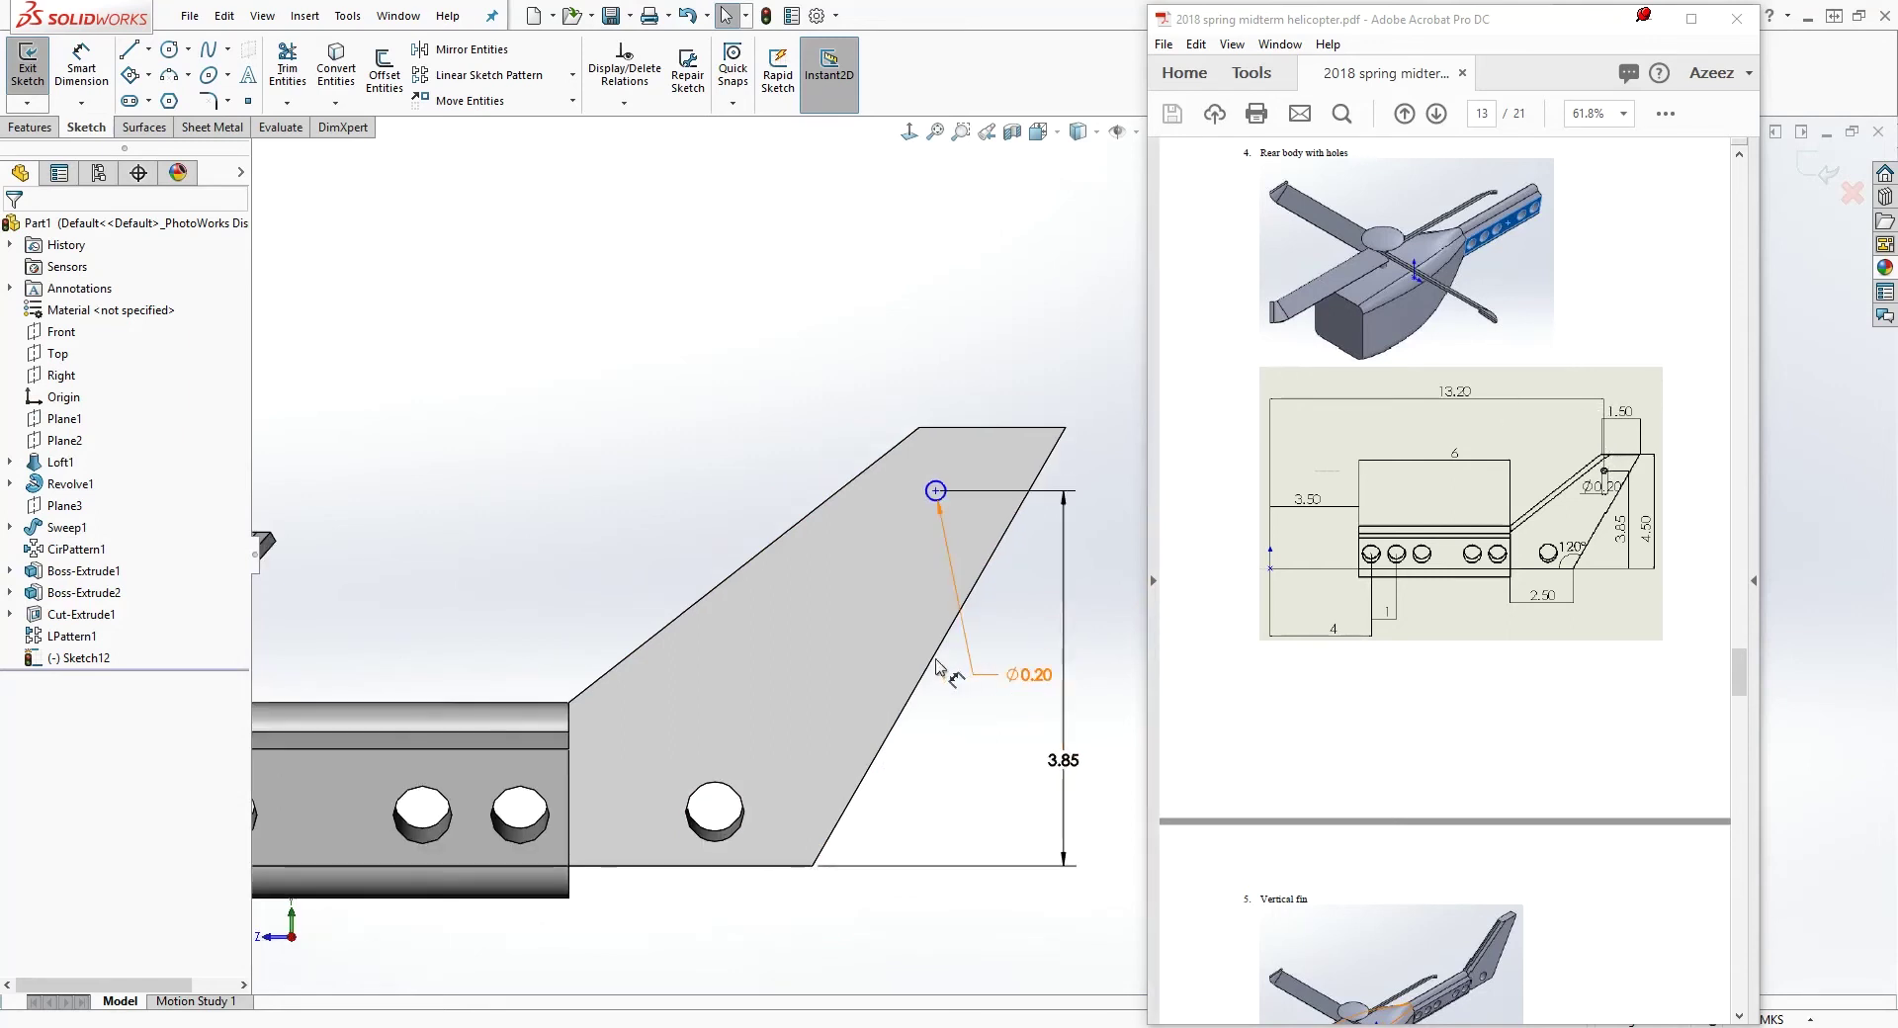
pyautogui.moveTo(610, 877); pyautogui.dragTo(603, 767, button='right')
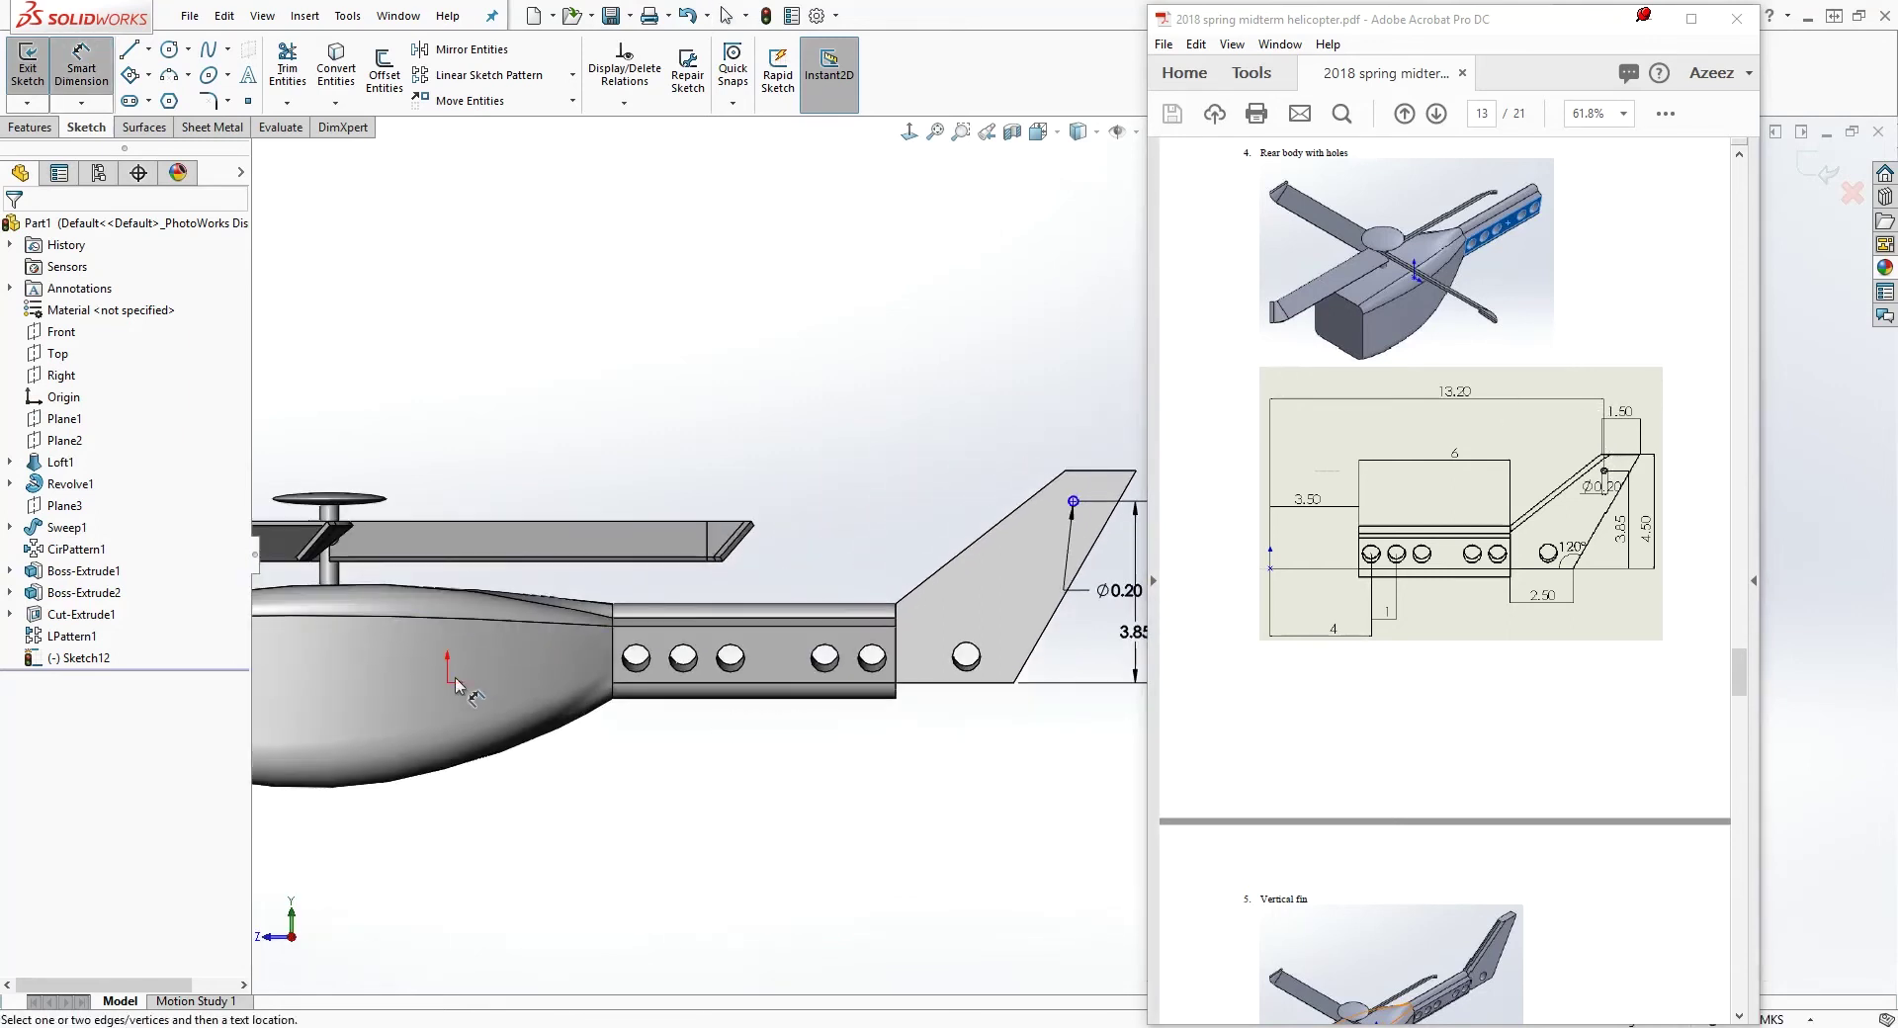
pyautogui.scroll(-2, 1174, 436)
pyautogui.scroll(-5, 1093, 509)
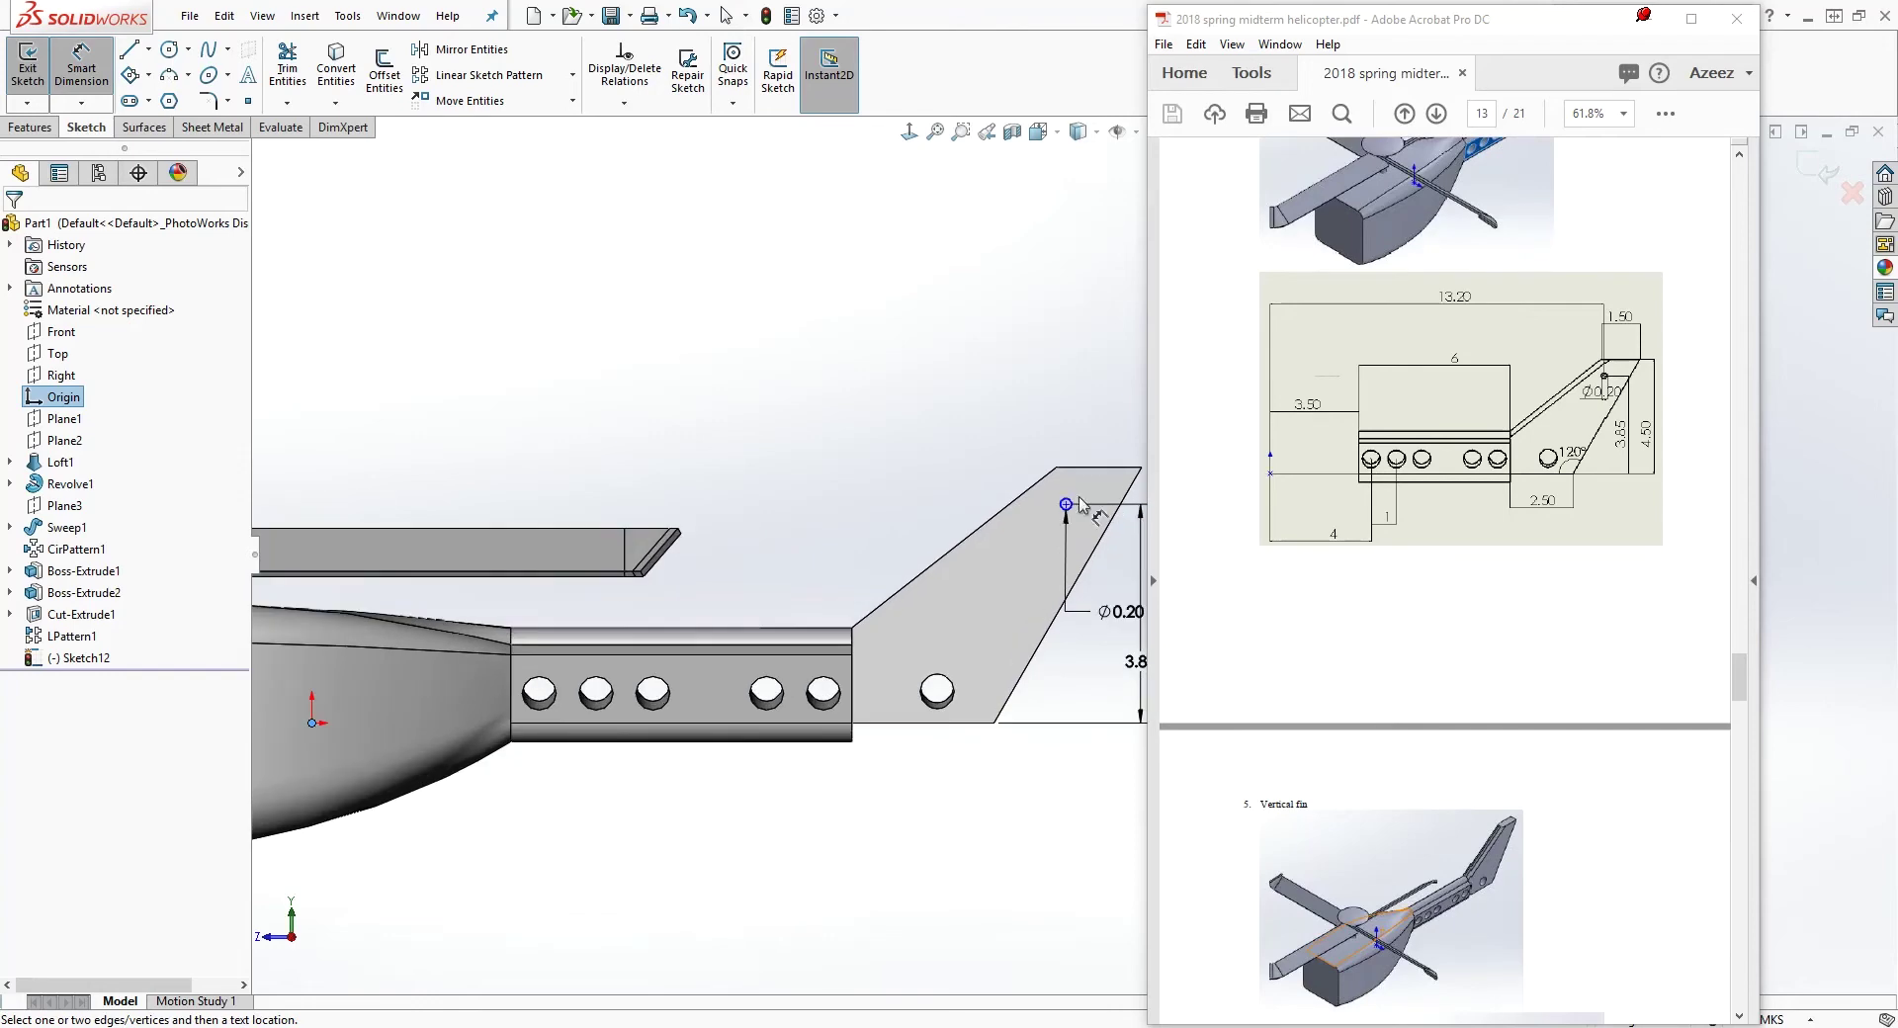
pyautogui.click(1020, 555)
pyautogui.scroll(3, 1024, 554)
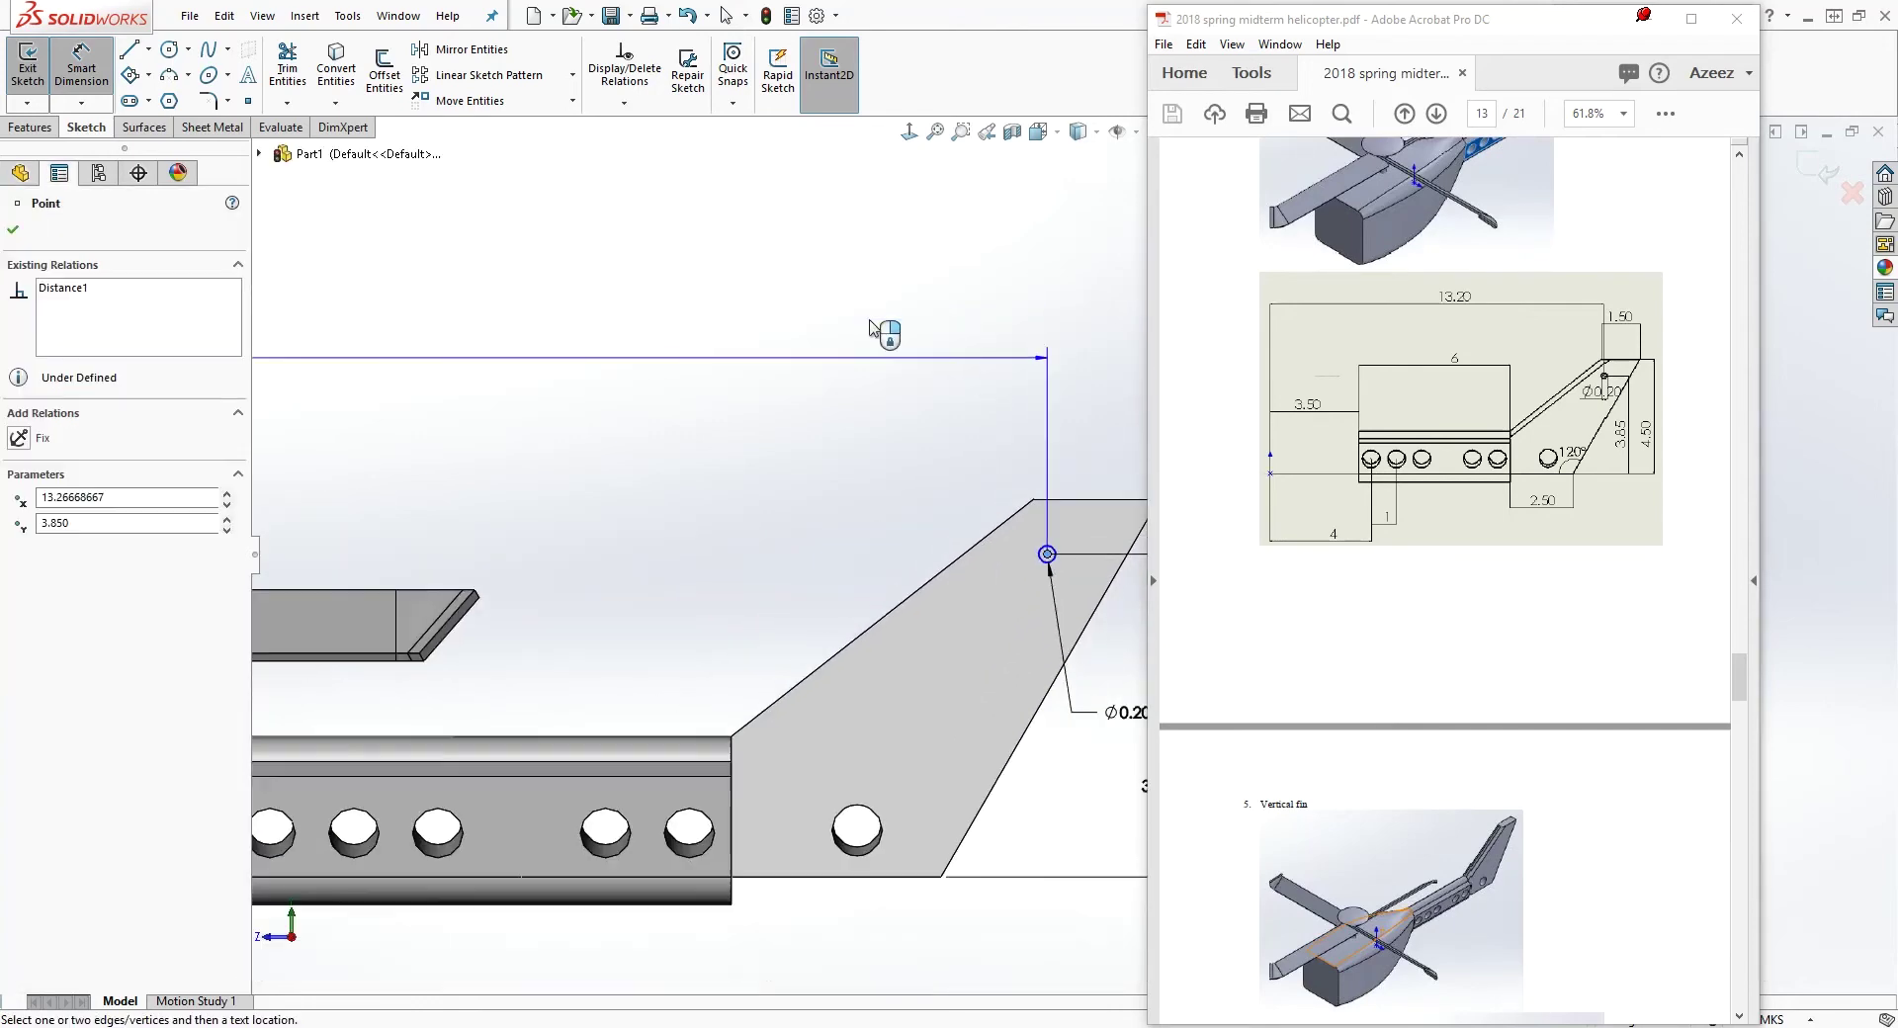
pyautogui.click(872, 330)
pyautogui.write('13.2')
pyautogui.press('Return')
pyautogui.press('Escape')
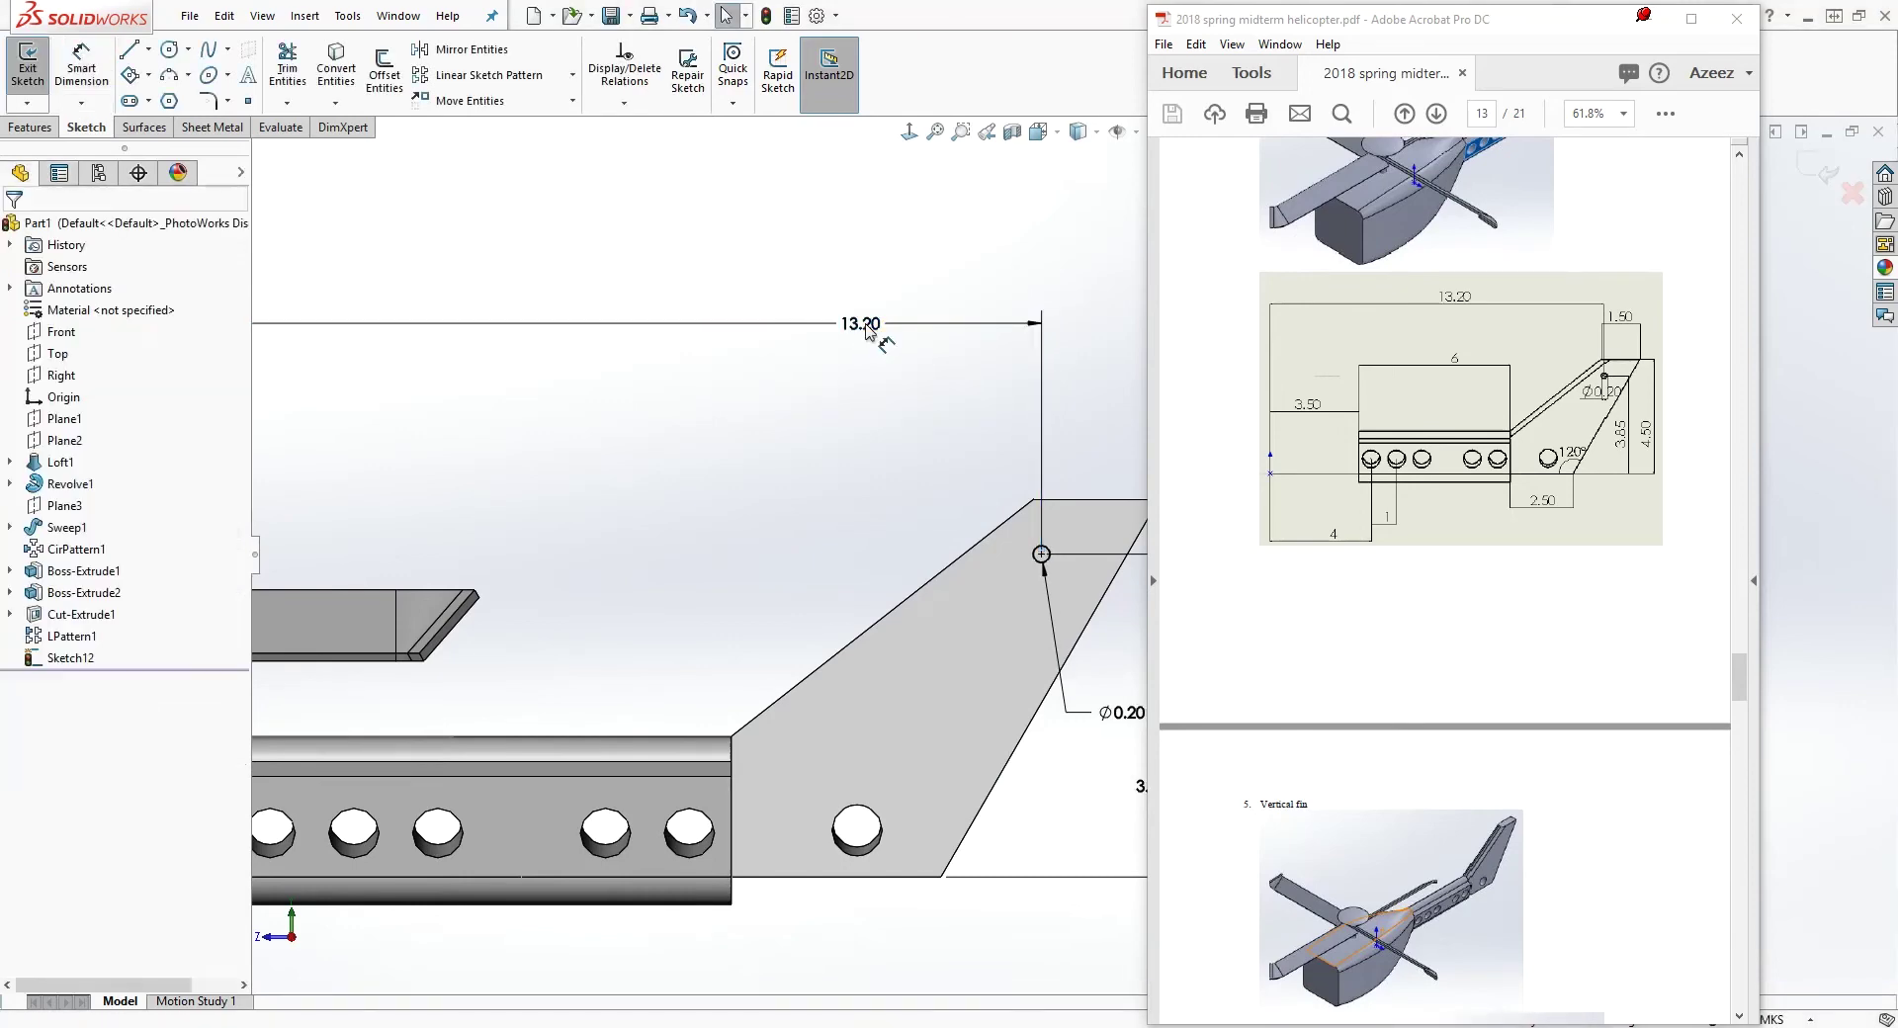
# Examine the reference PDF's overall, vertical fin and rear propeller drawings for the rear shaft's dimensions, and compare them with the tail in 3D
pyautogui.scroll(3, 847, 614)
pyautogui.scroll(-1, 1095, 579)
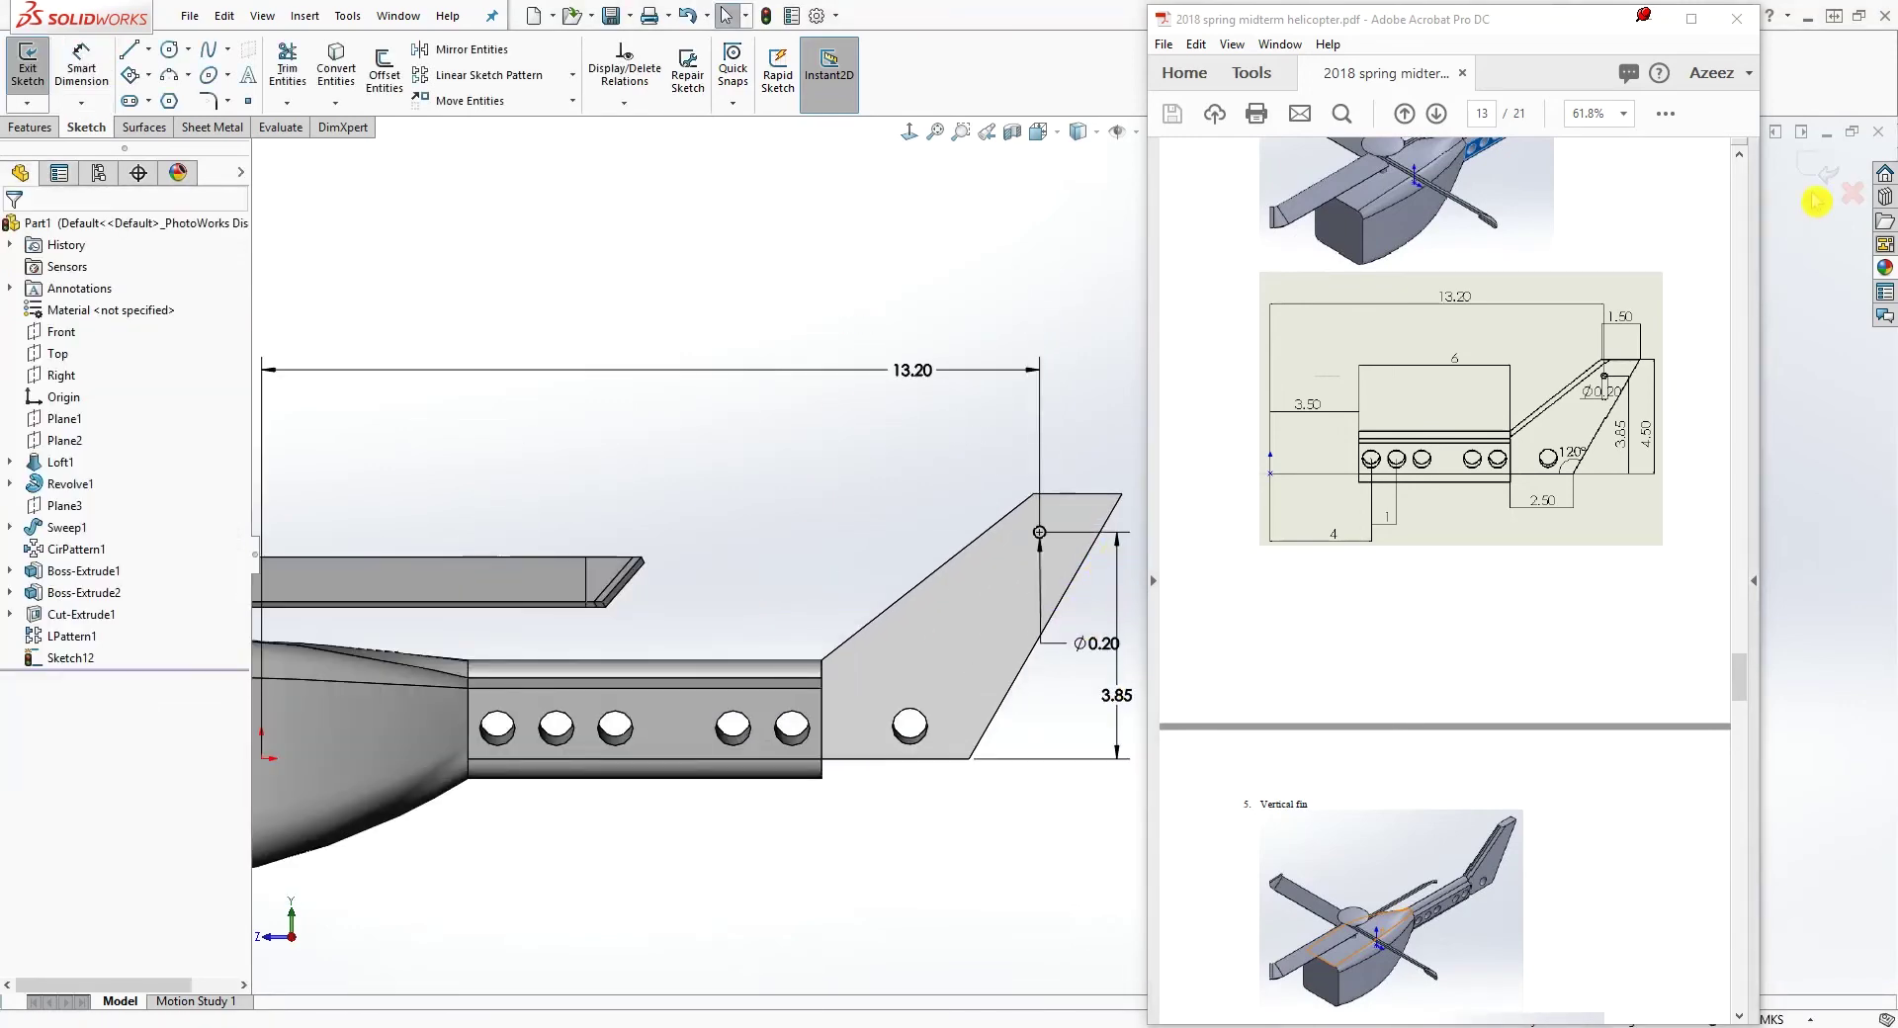
pyautogui.scroll(-5, 1575, 561)
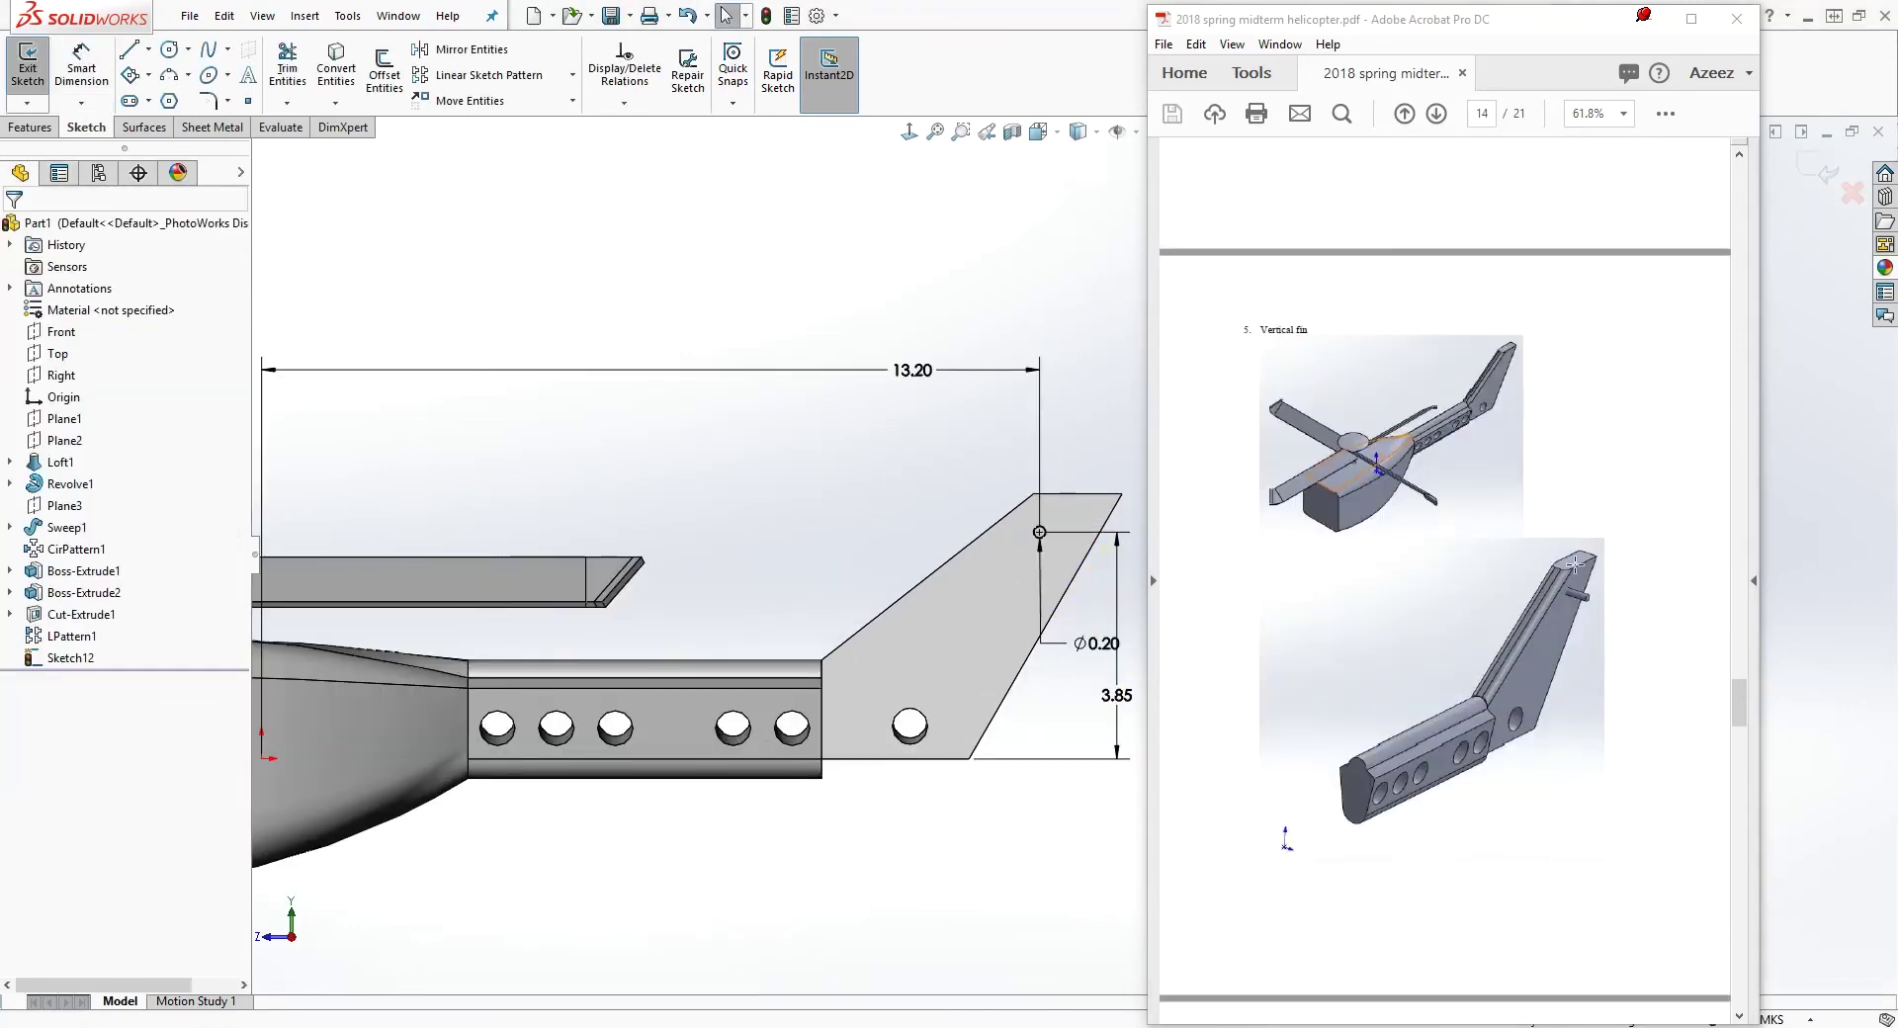
pyautogui.scroll(4, 1575, 562)
pyautogui.scroll(3, 1579, 565)
pyautogui.scroll(-4, 1579, 565)
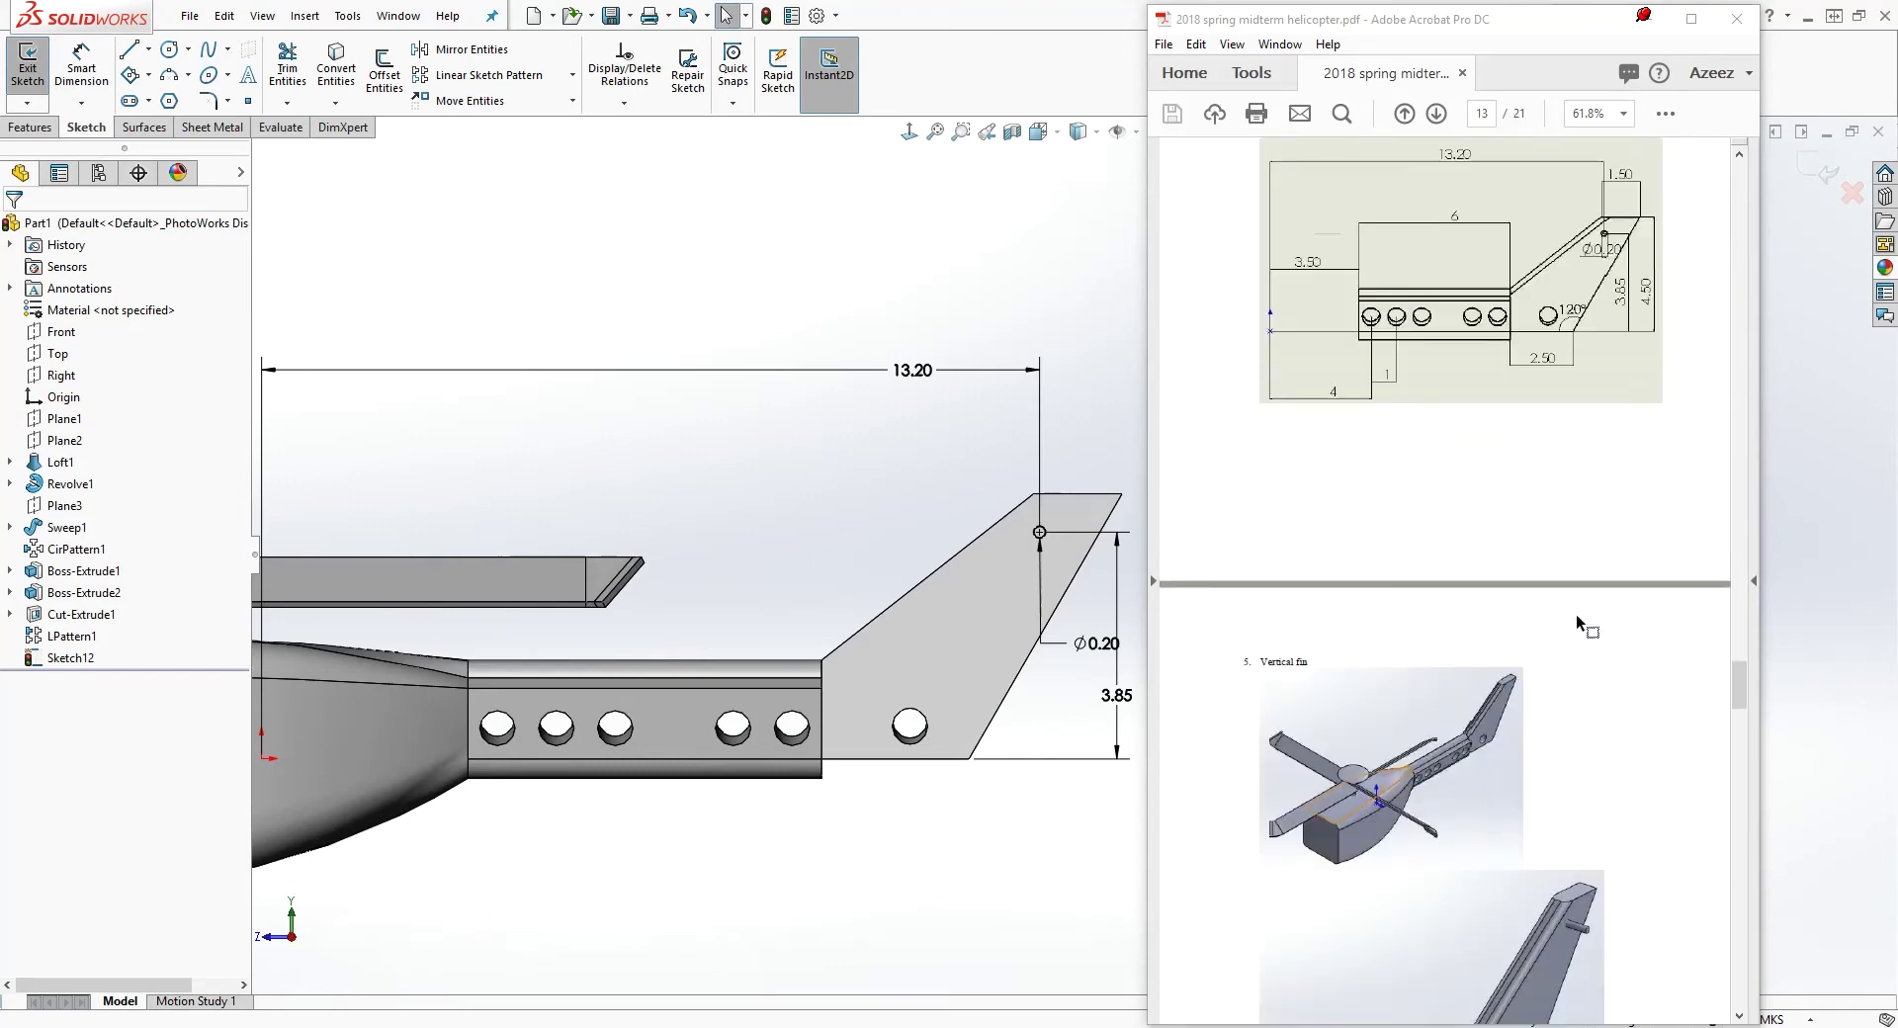
pyautogui.scroll(15, 1572, 610)
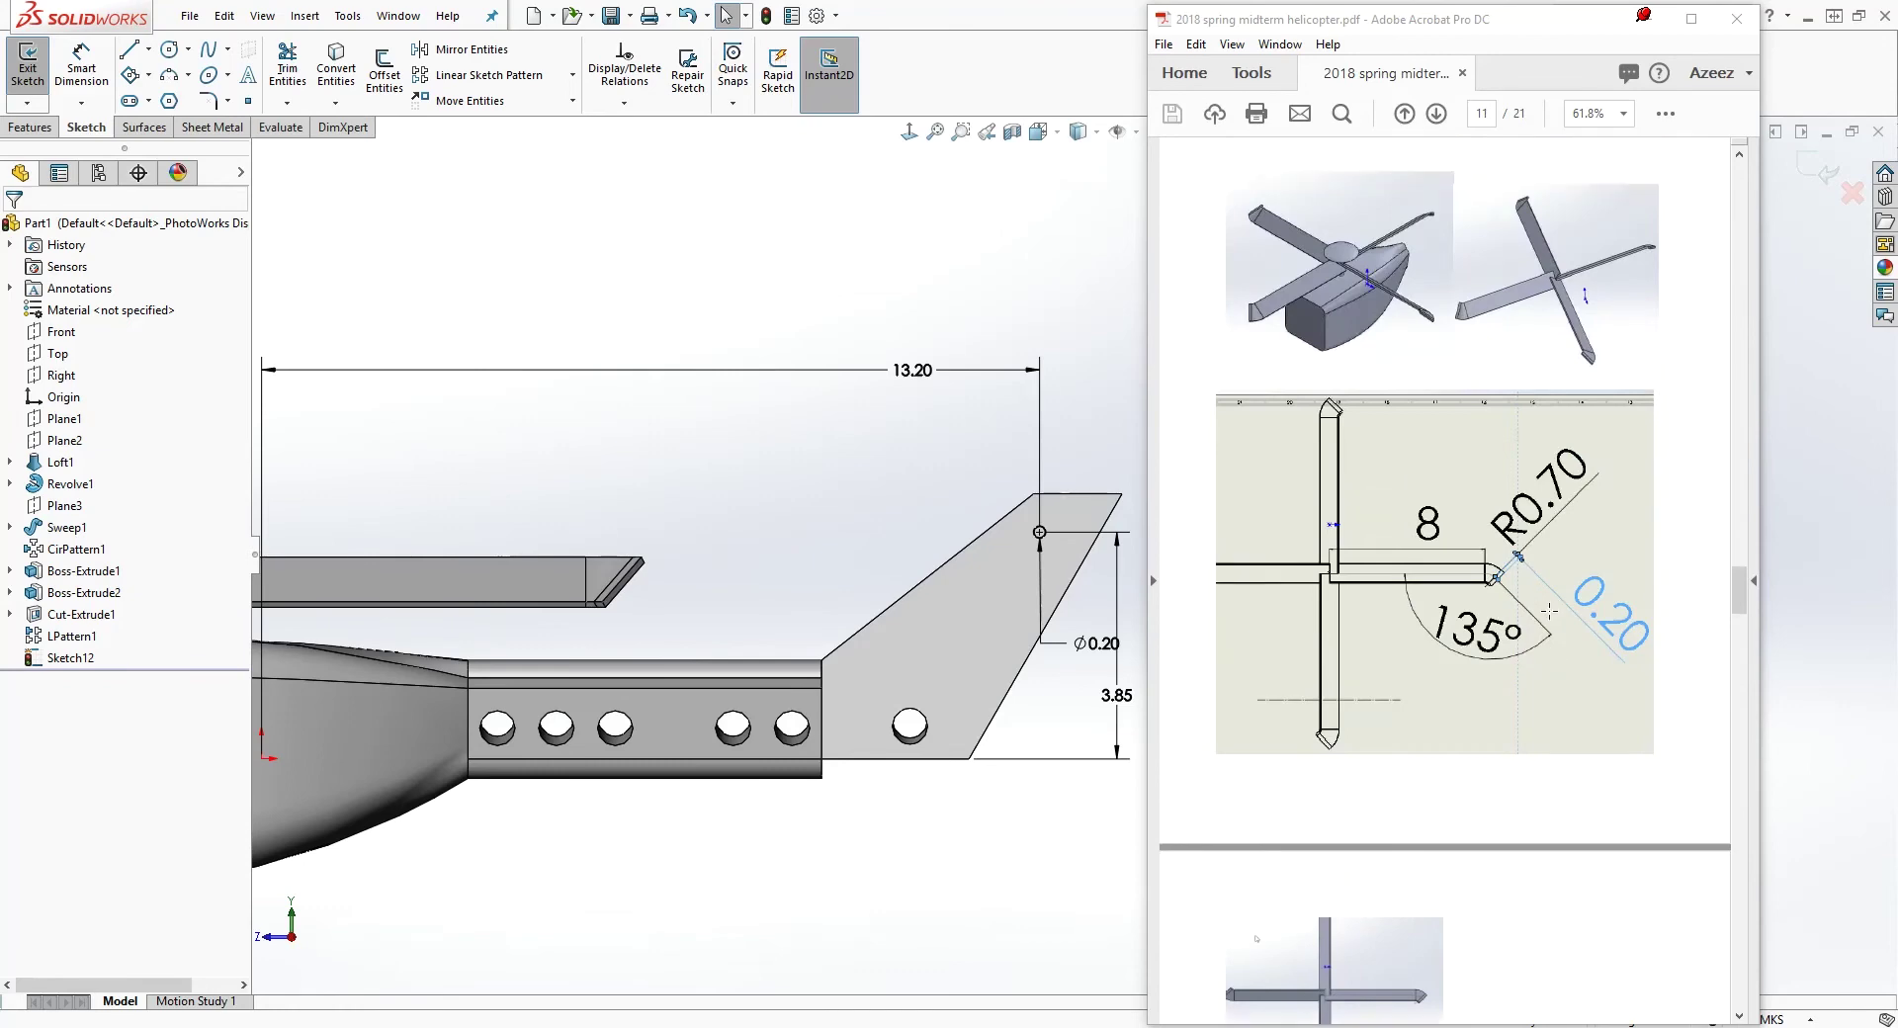
pyautogui.scroll(10, 1548, 611)
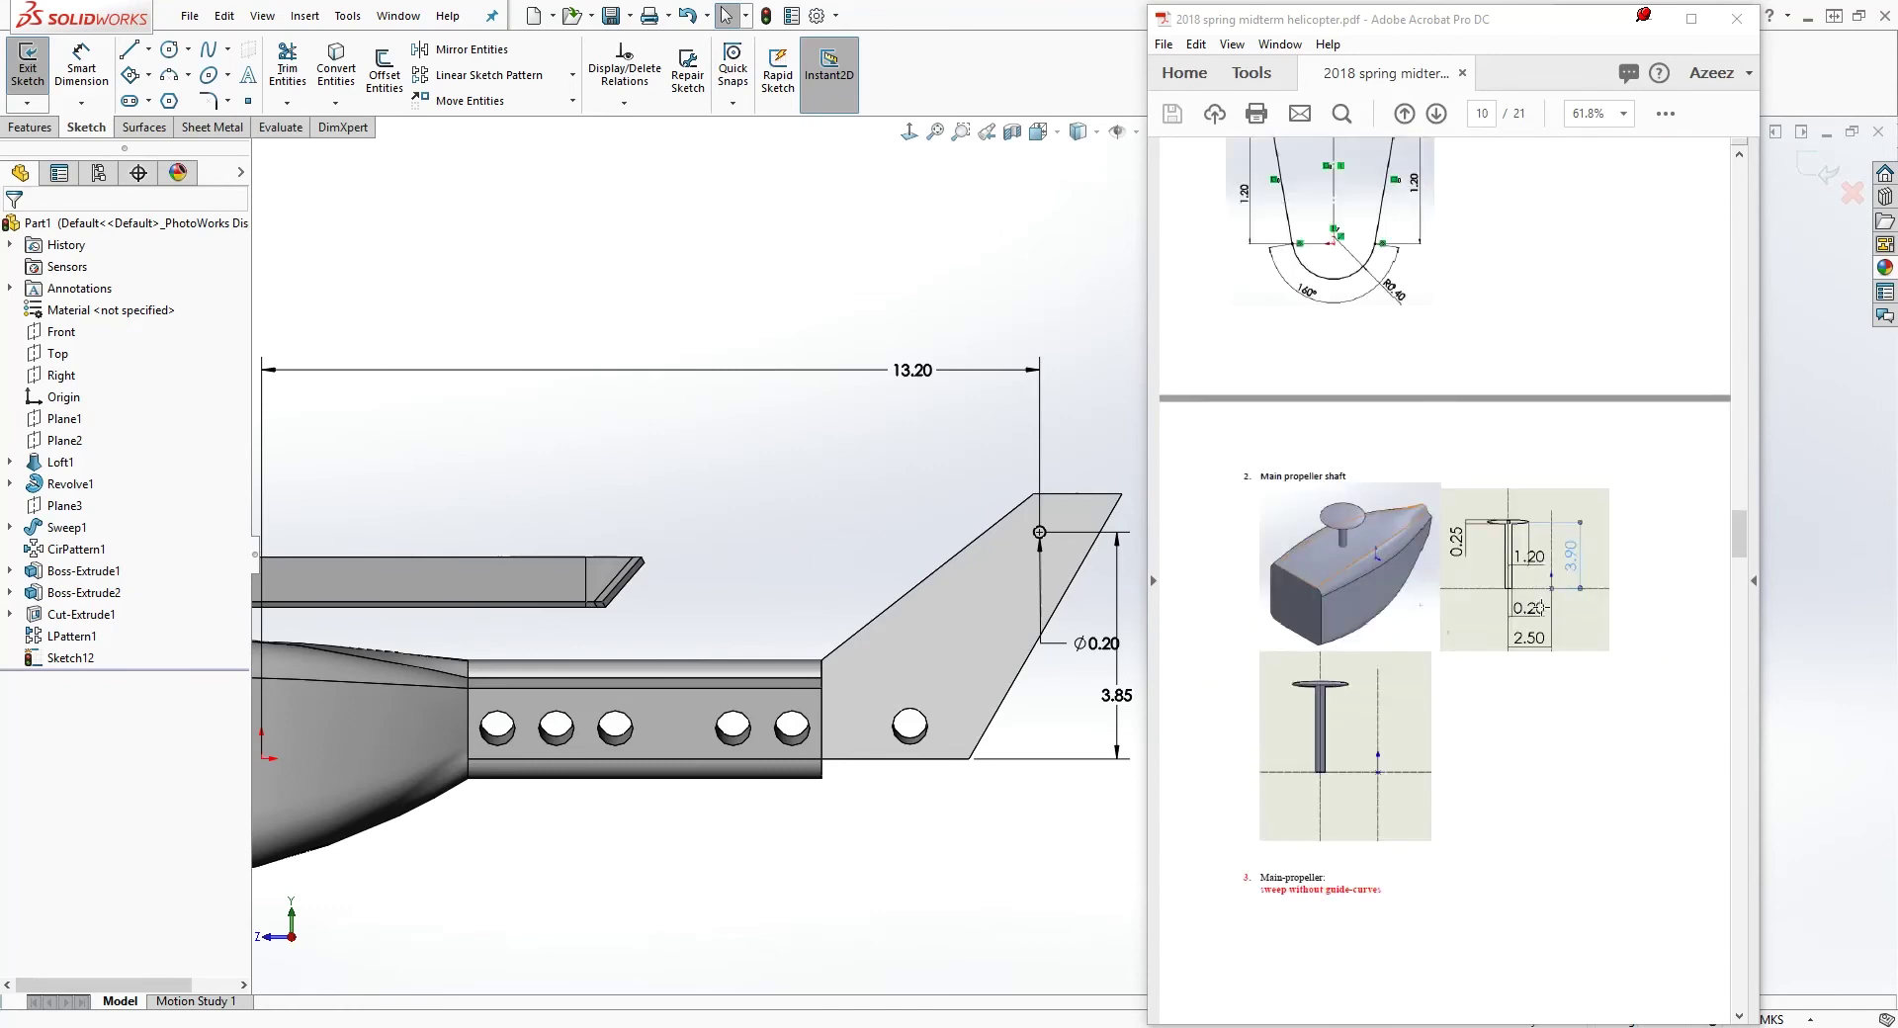
pyautogui.scroll(20, 1538, 607)
pyautogui.scroll(10, 1530, 587)
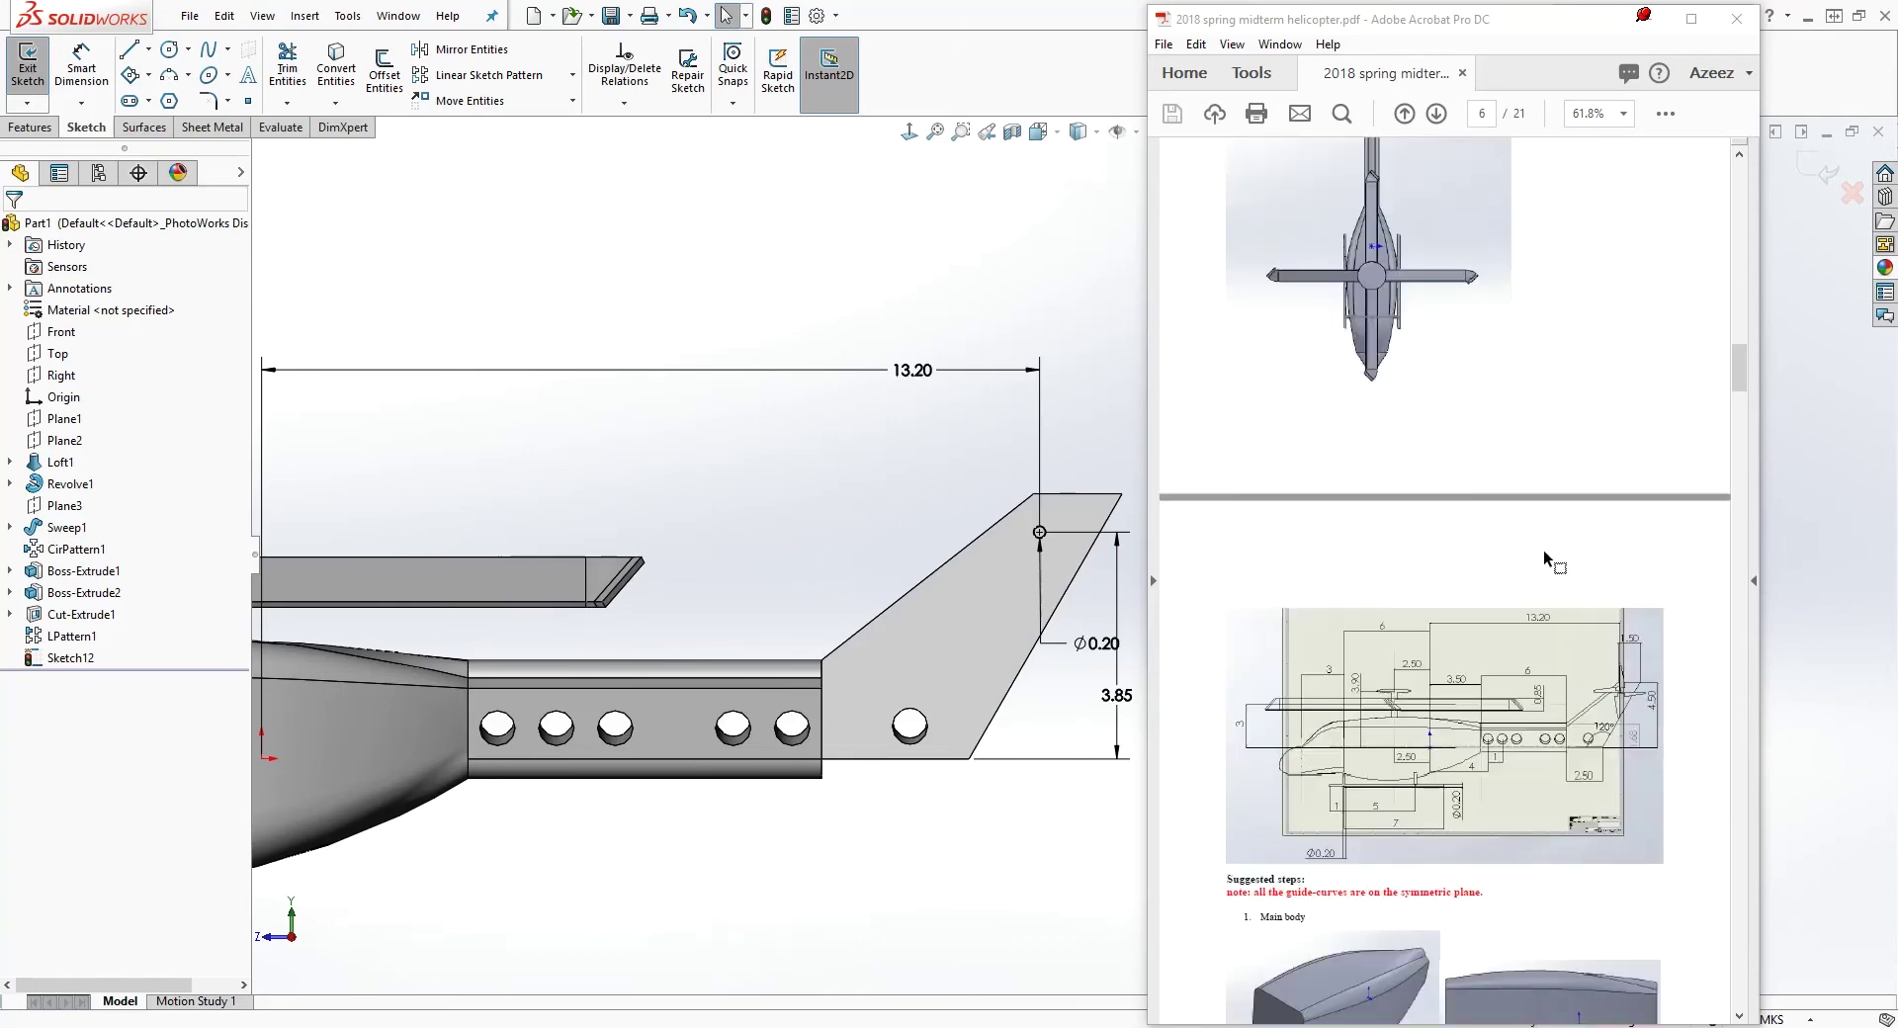
pyautogui.scroll(3, 1542, 554)
pyautogui.scroll(-6, 1540, 553)
pyautogui.scroll(-20, 1545, 608)
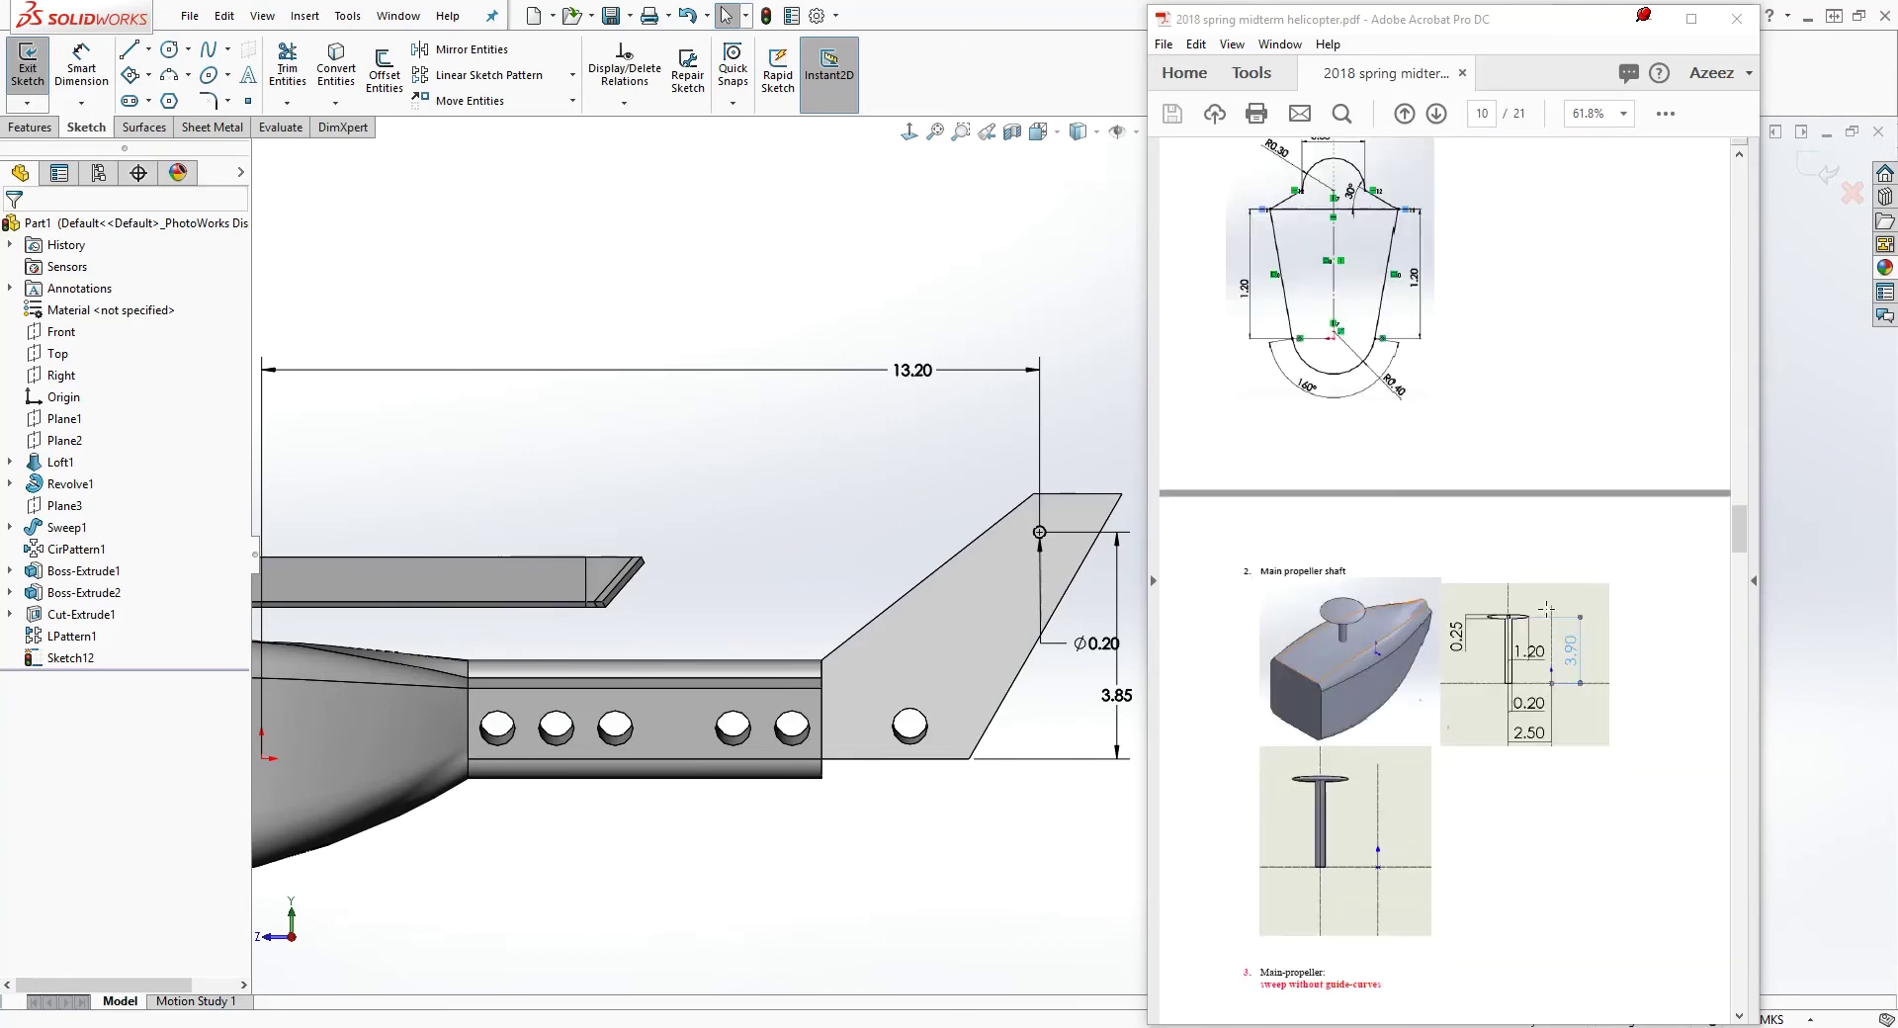
pyautogui.scroll(-15, 1545, 608)
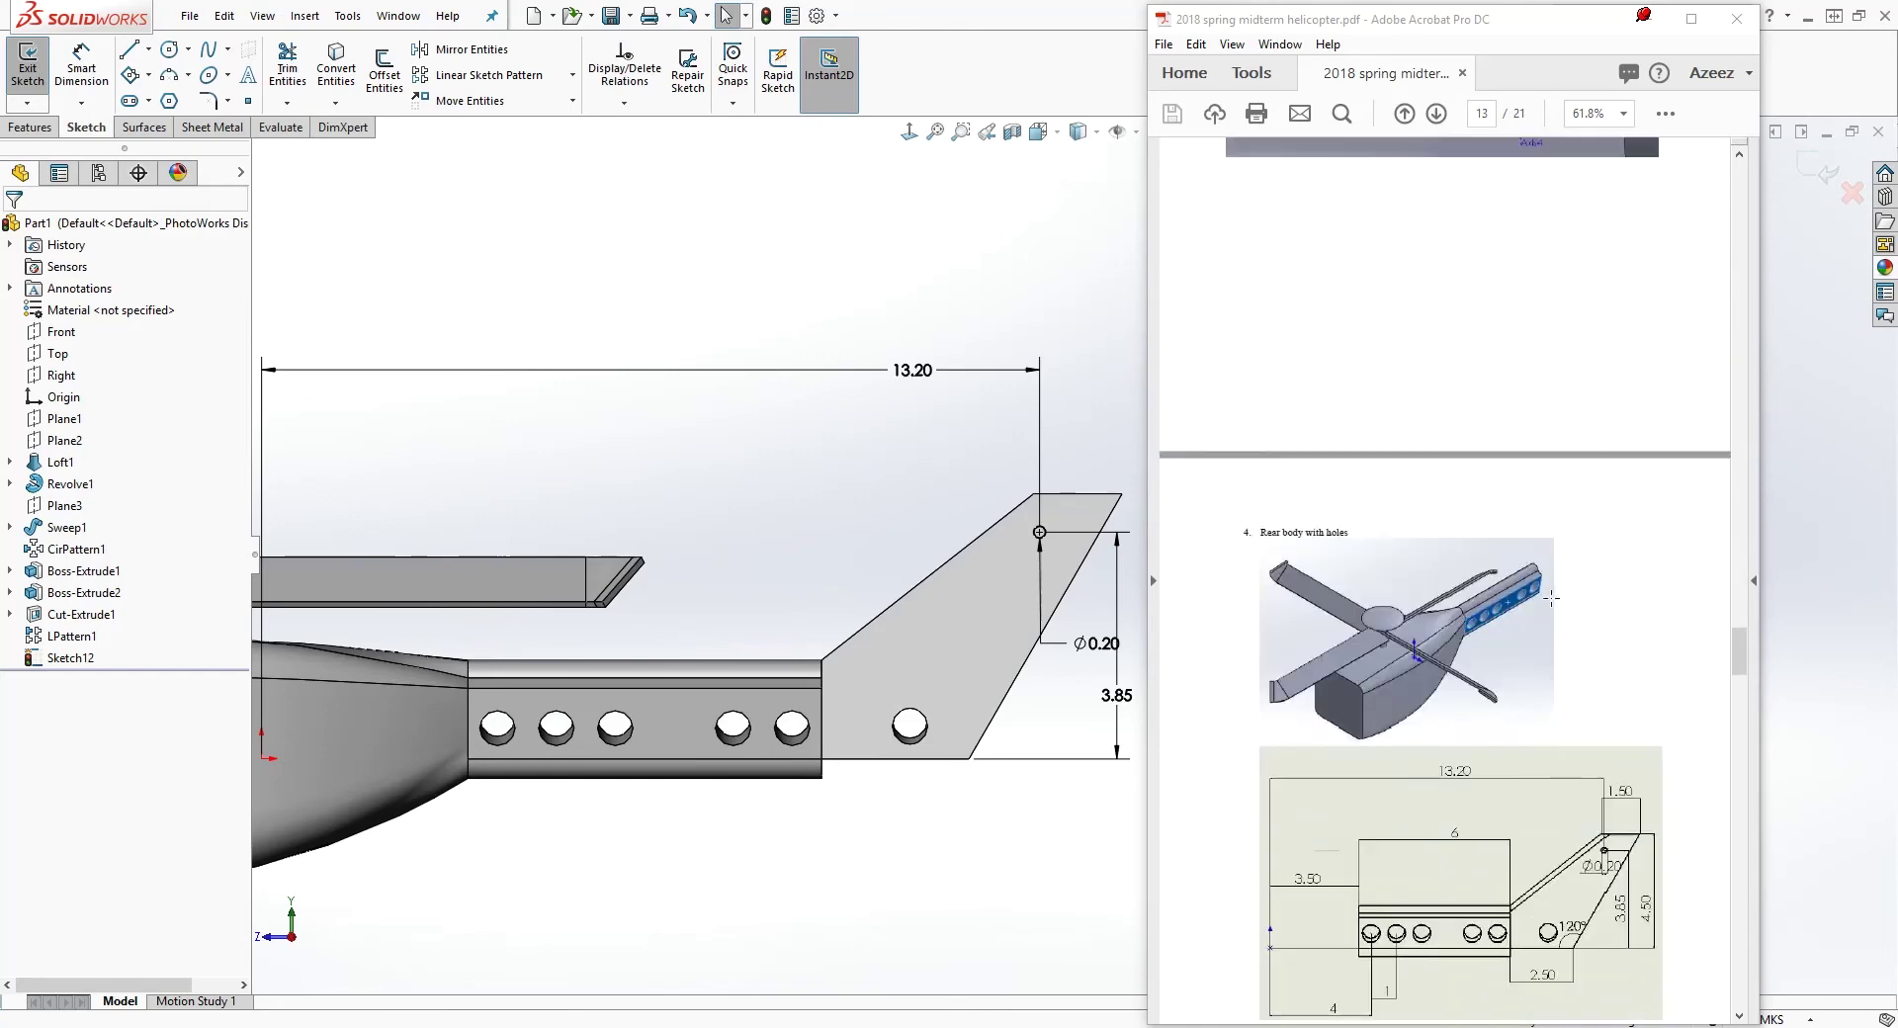
pyautogui.scroll(-10, 1551, 597)
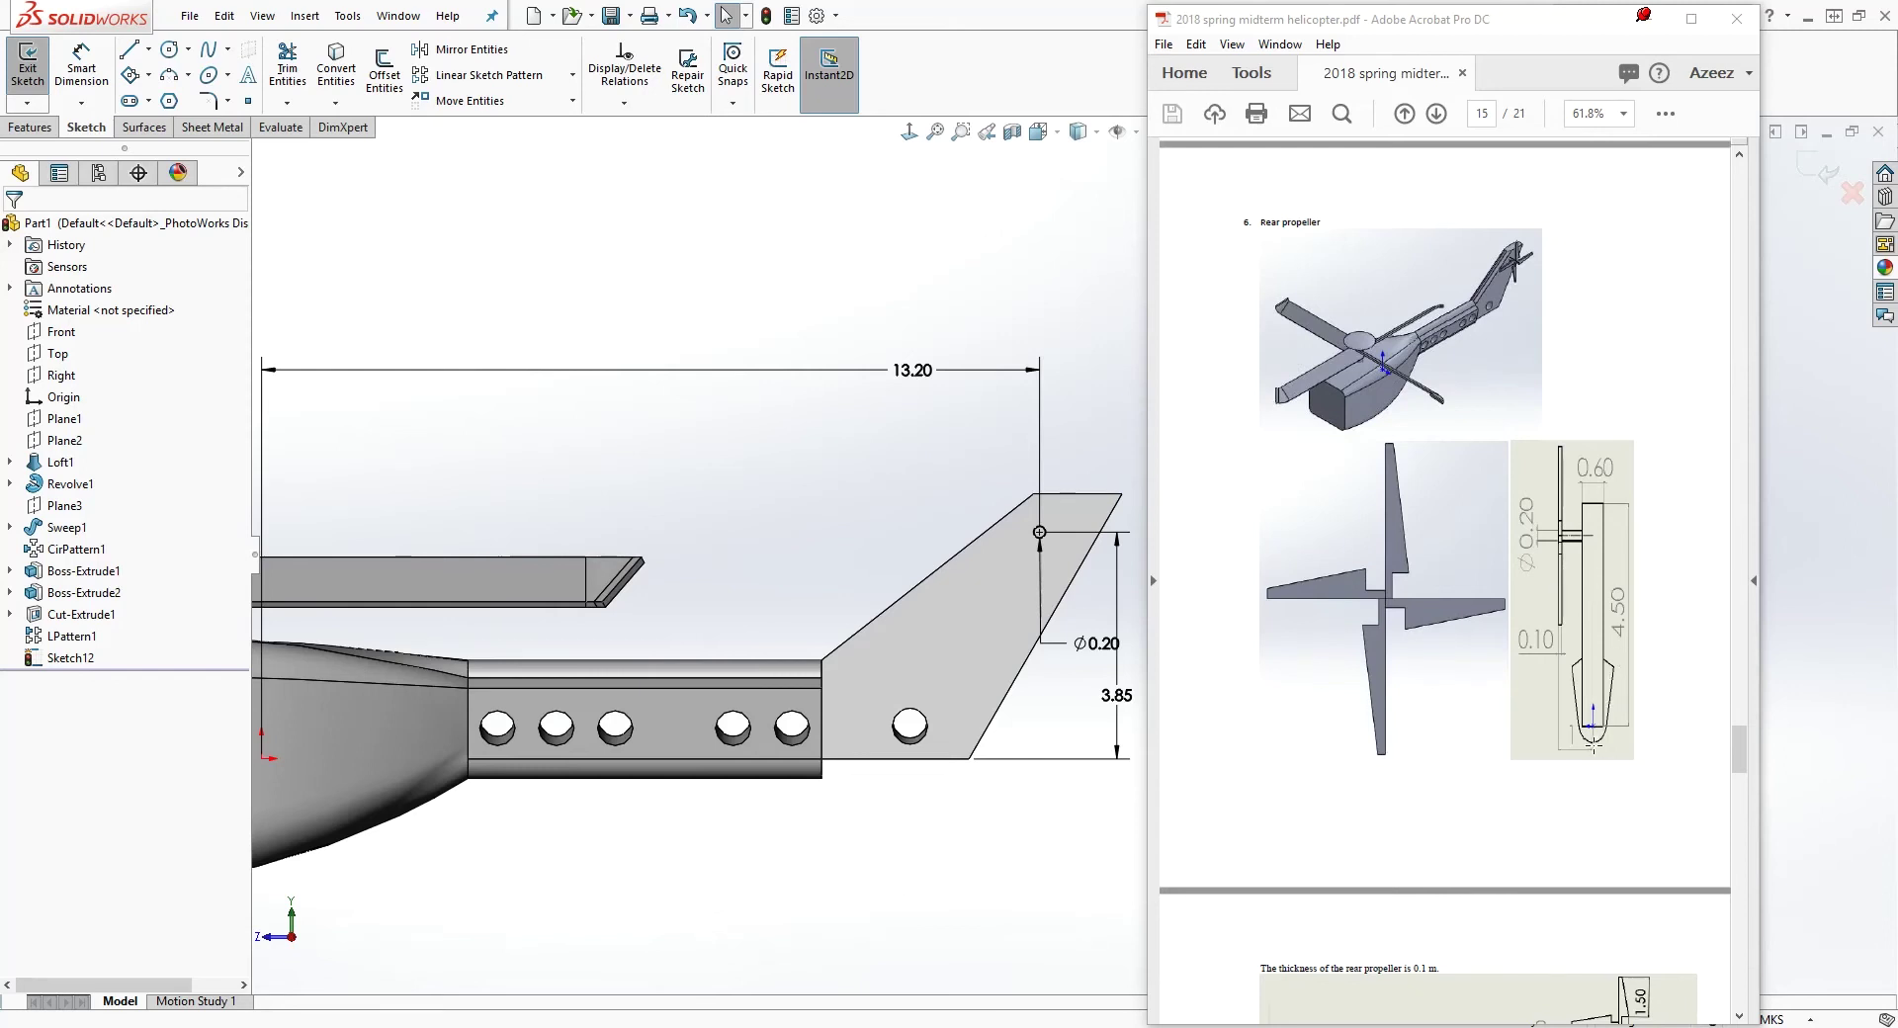
pyautogui.moveTo(992, 644); pyautogui.dragTo(897, 727, button='middle')
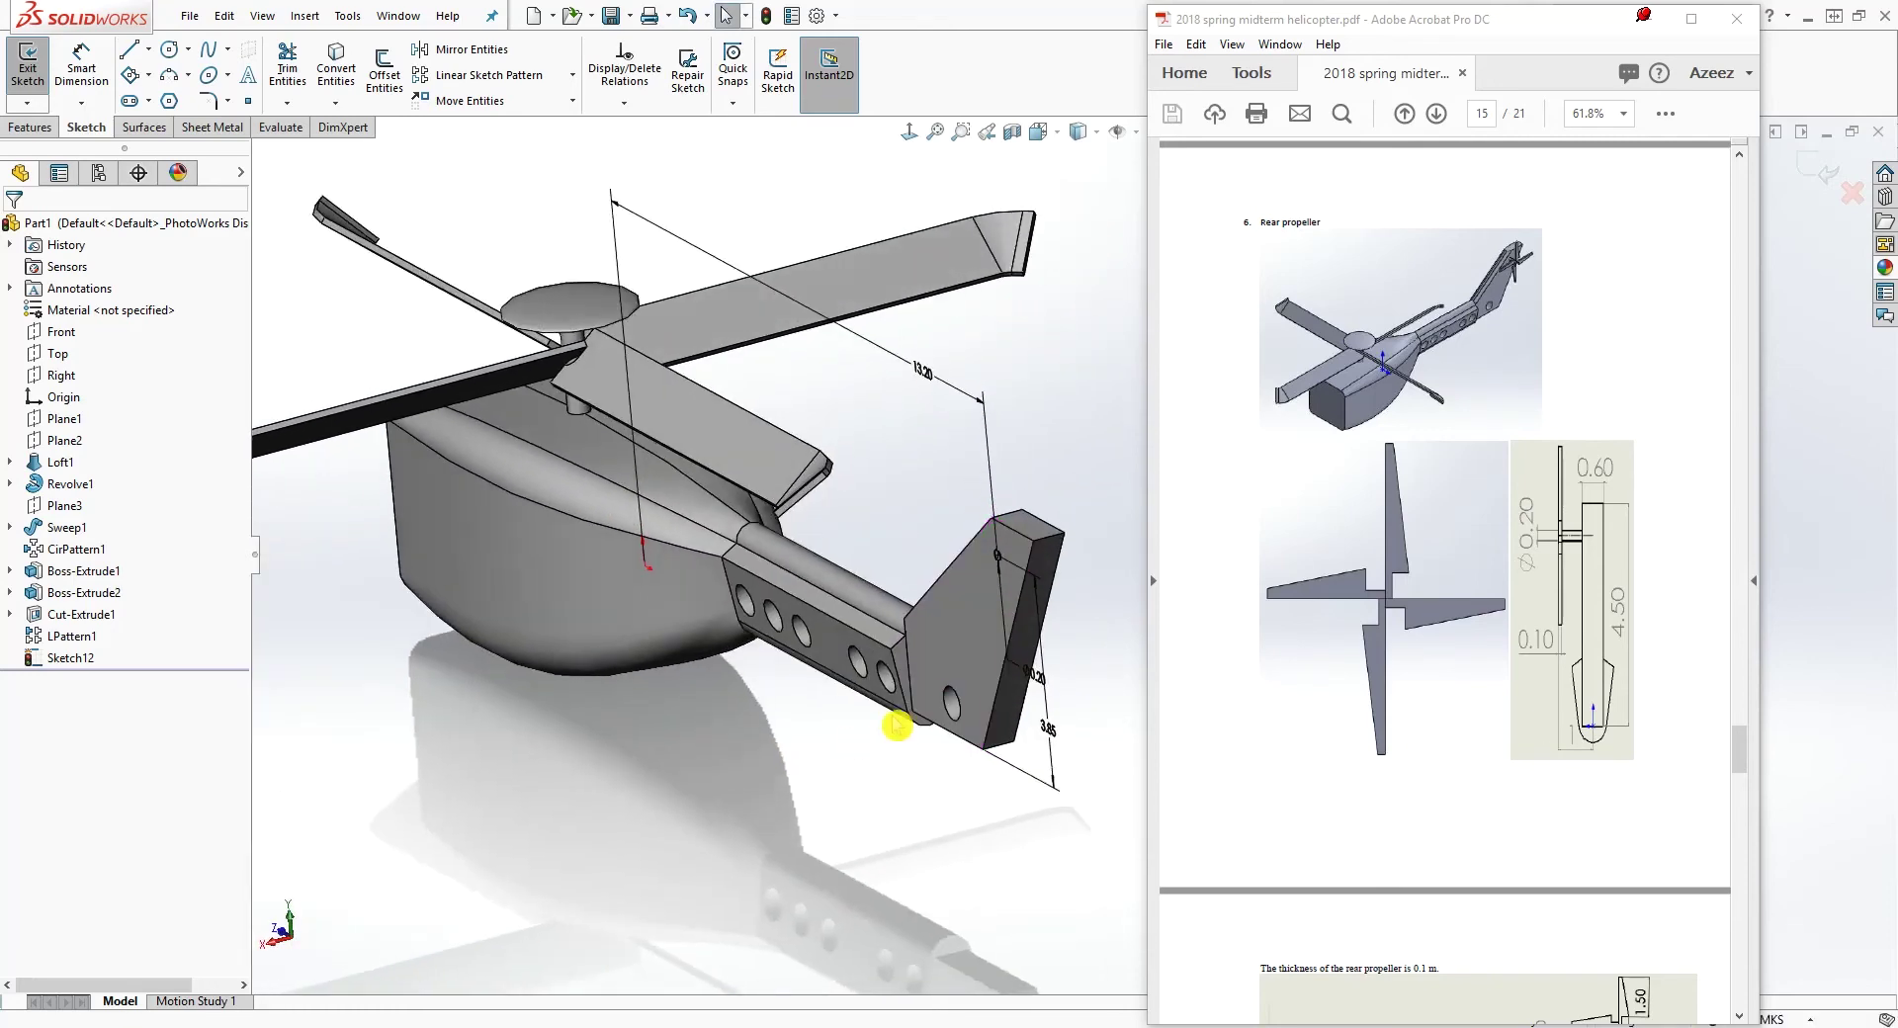
# Exit the shaft circle sketch and reassign its sketch plane from the fin face to the Right plane
pyautogui.click(1813, 176)
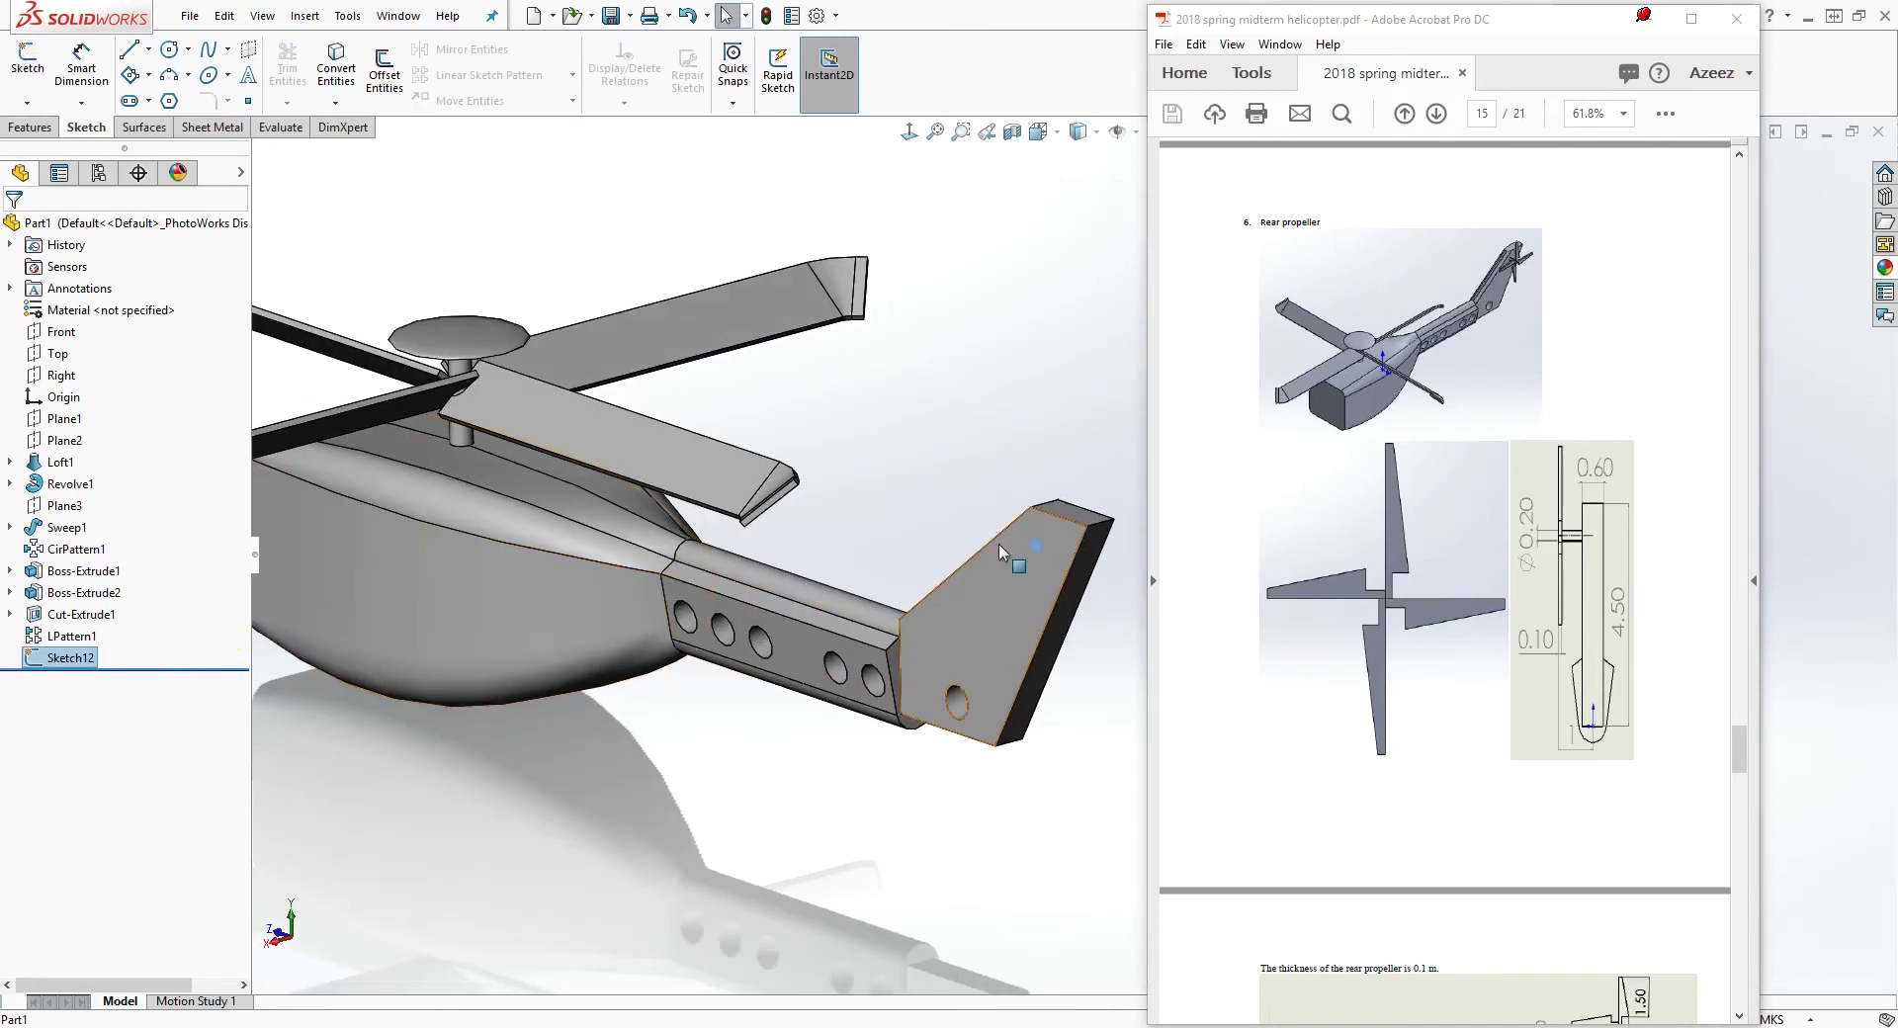
pyautogui.rightClick(68, 654)
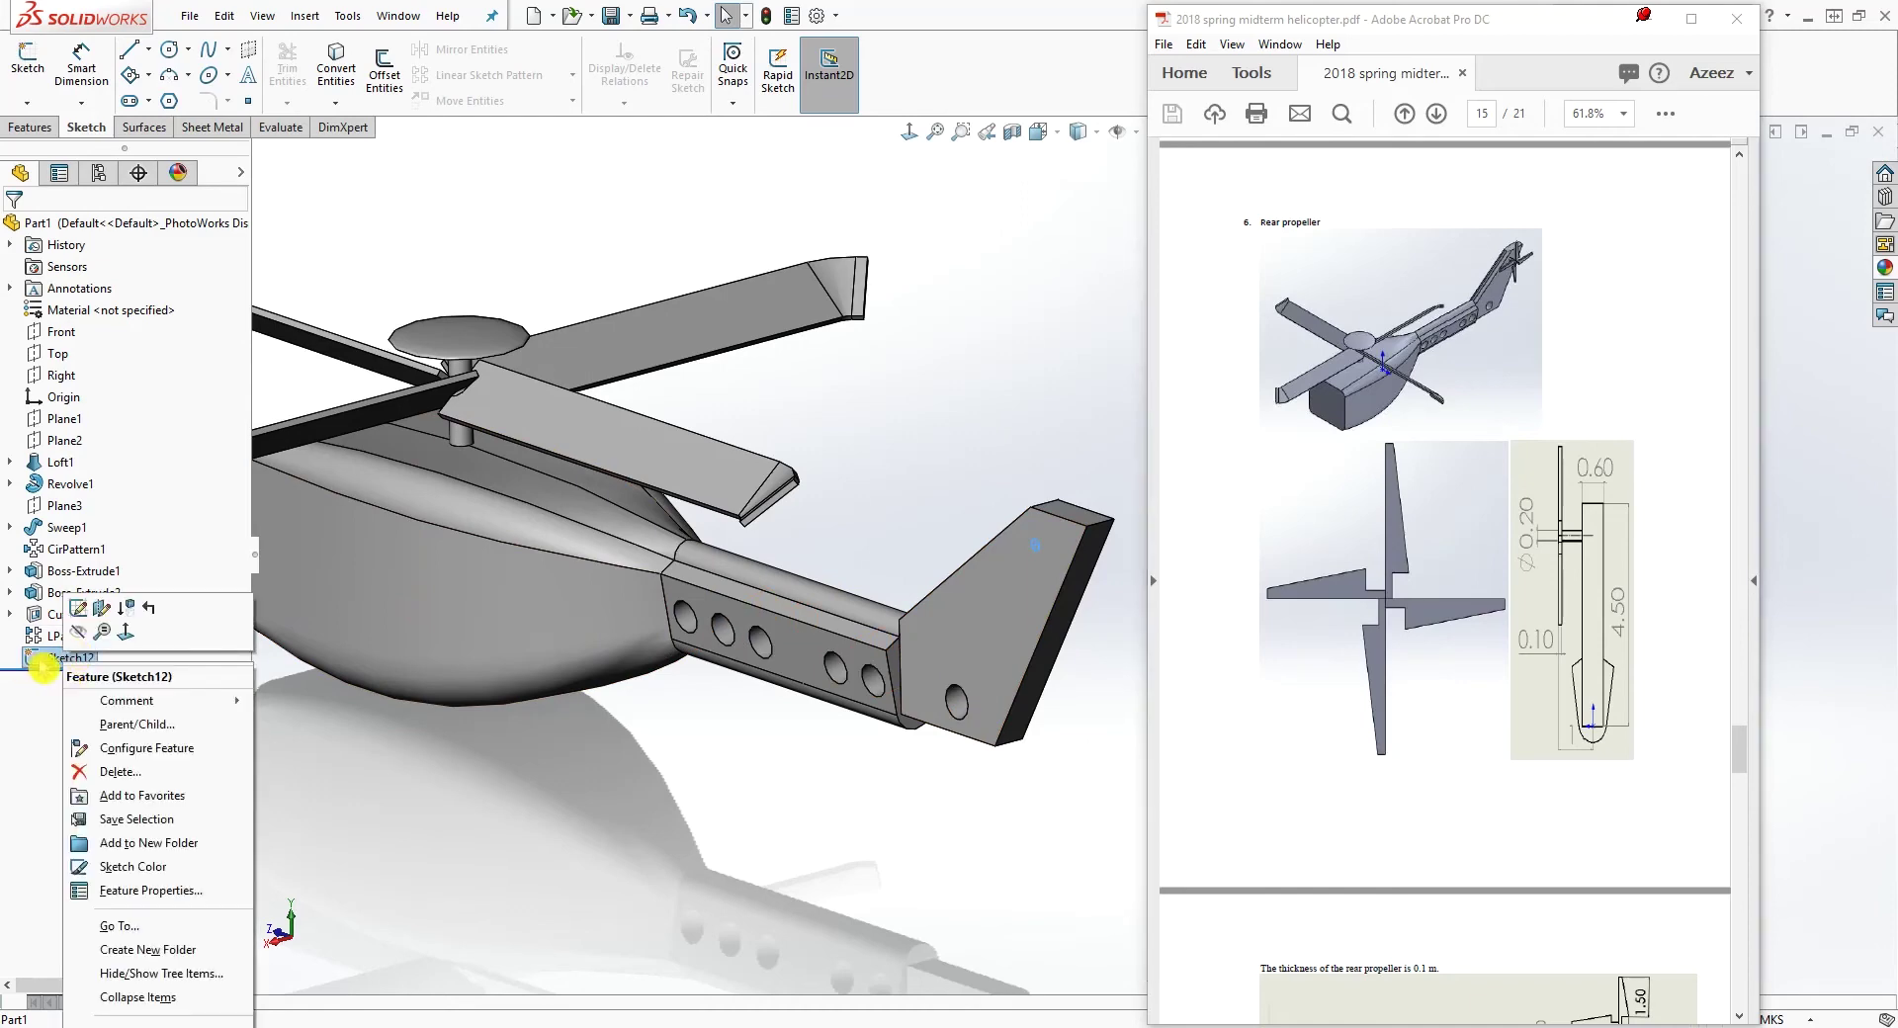
pyautogui.click(103, 608)
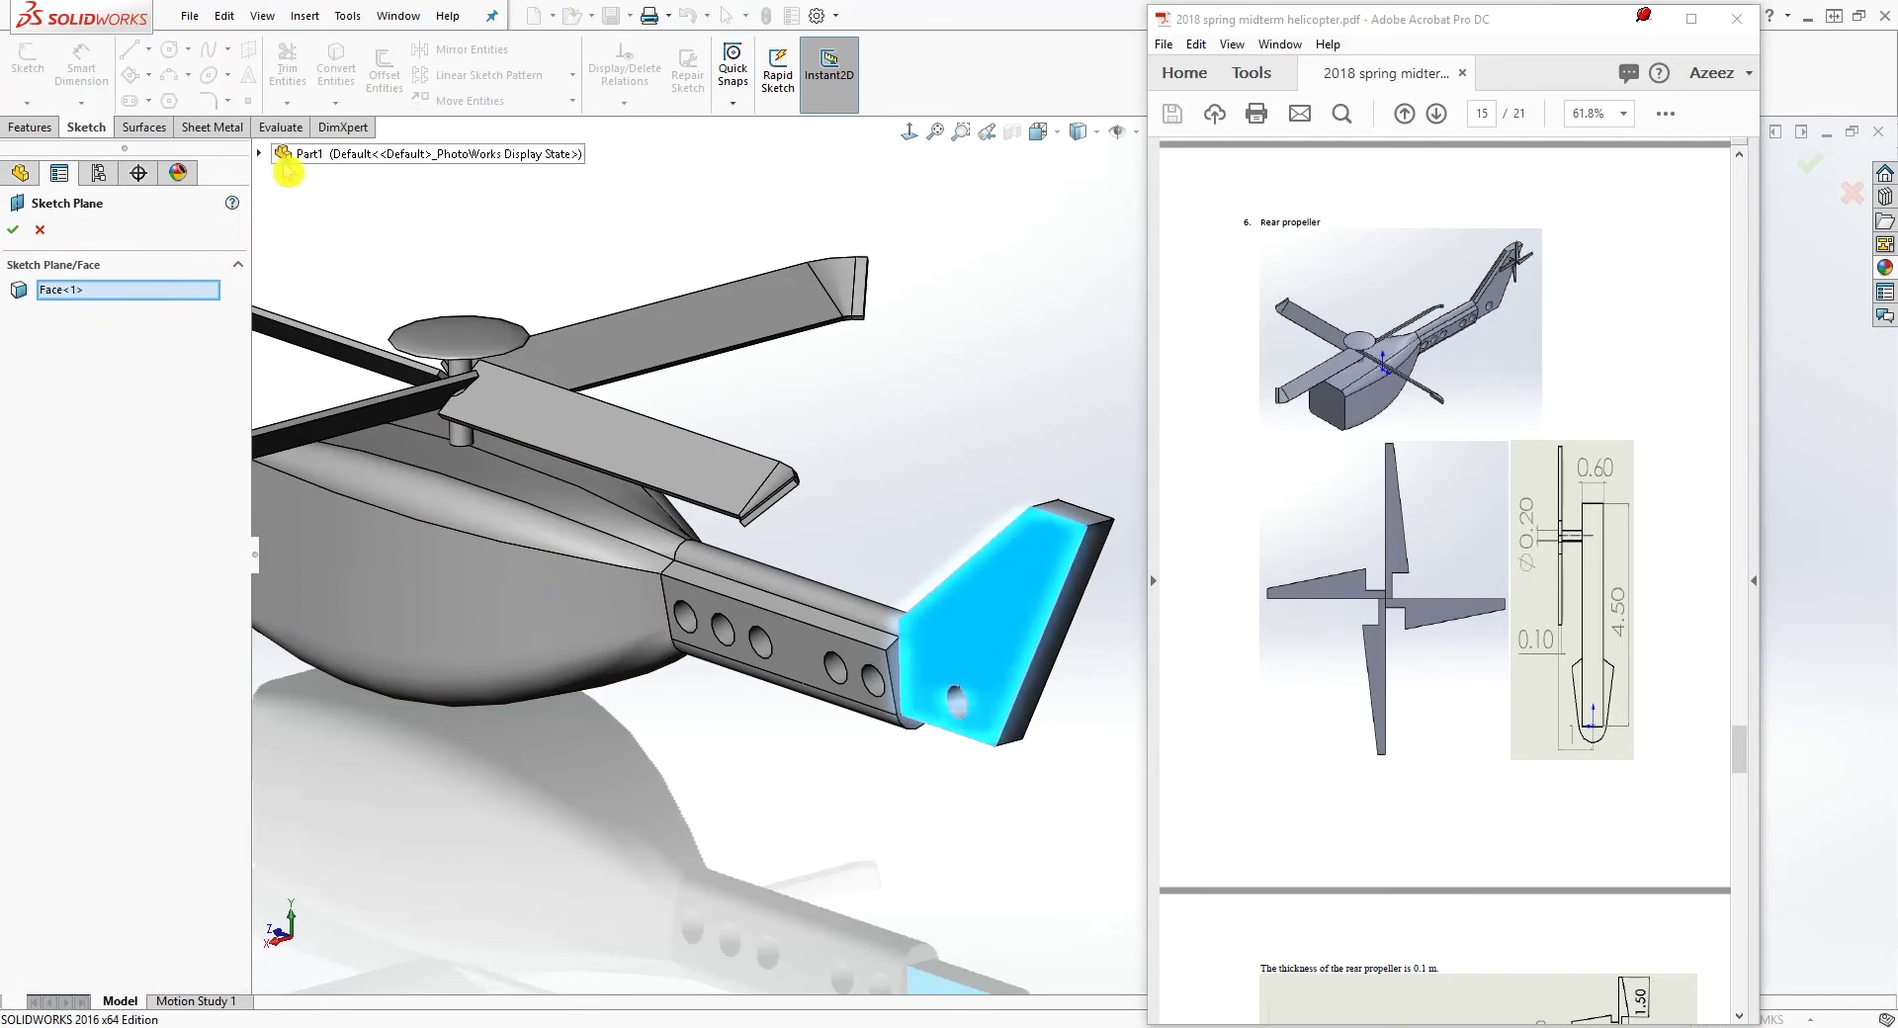
pyautogui.click(260, 154)
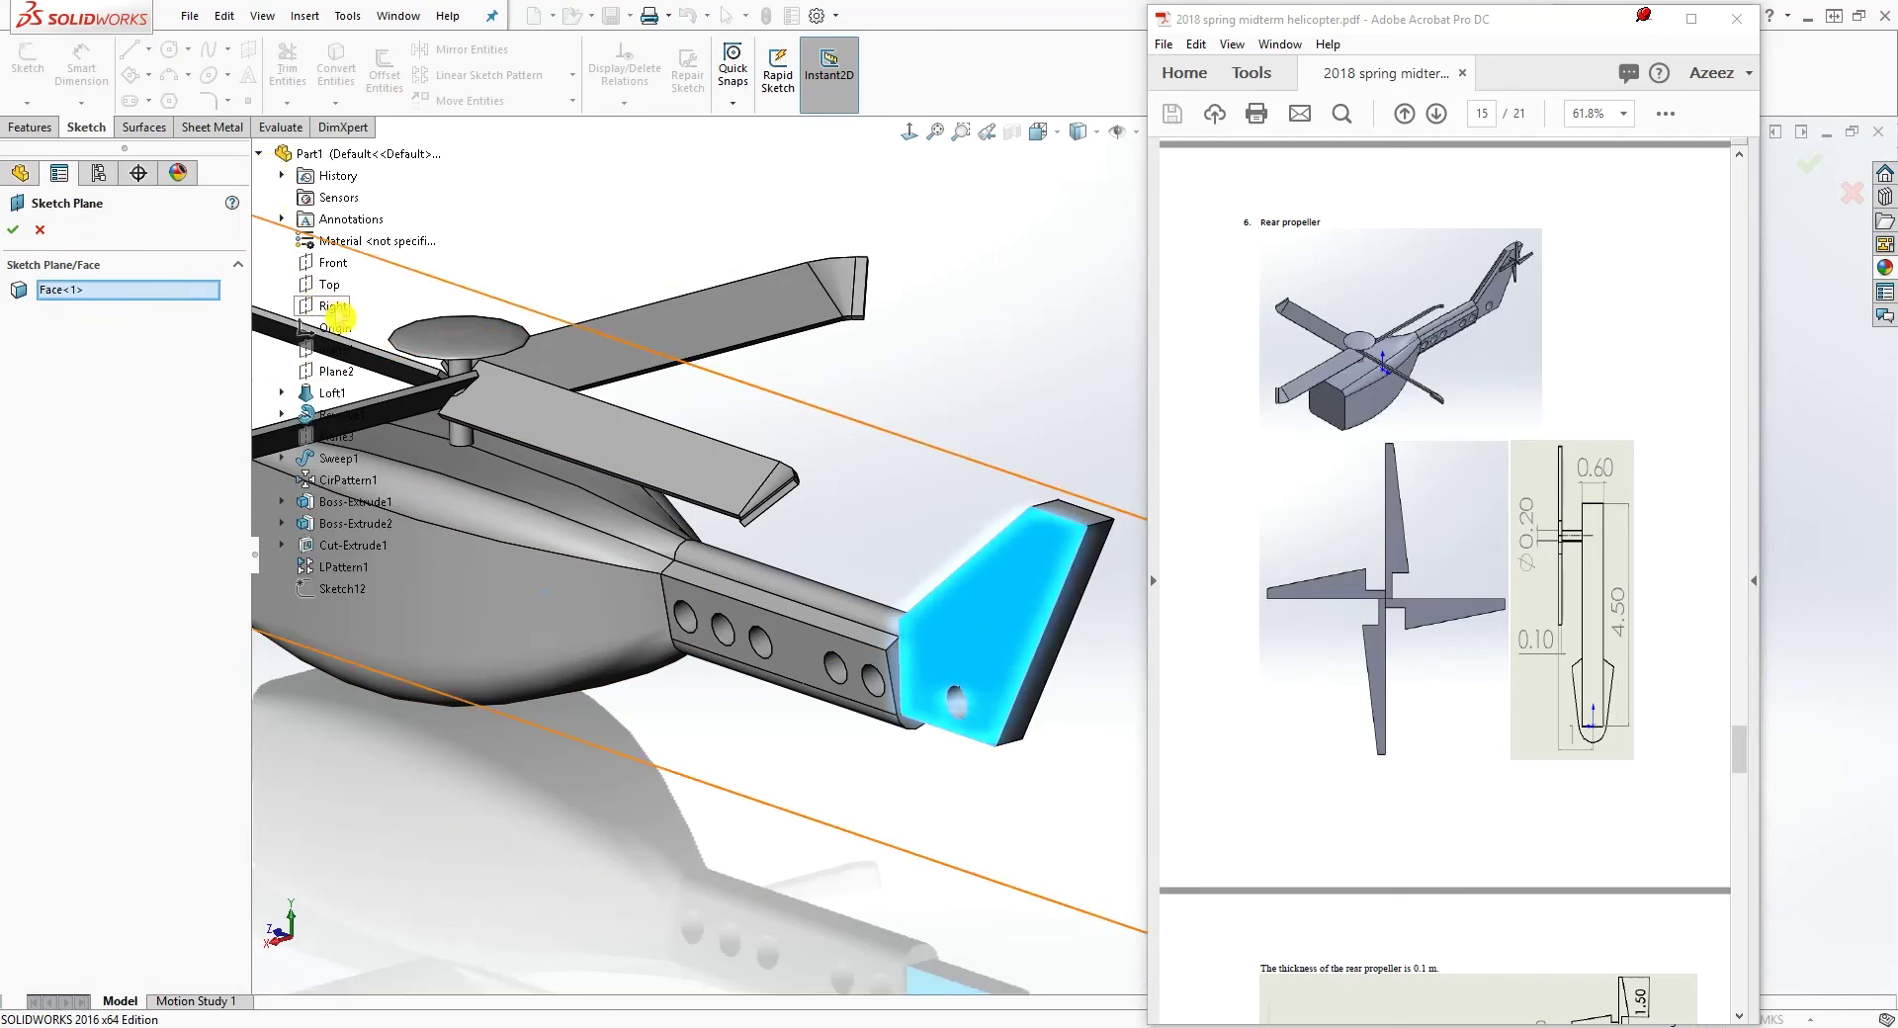
pyautogui.click(335, 311)
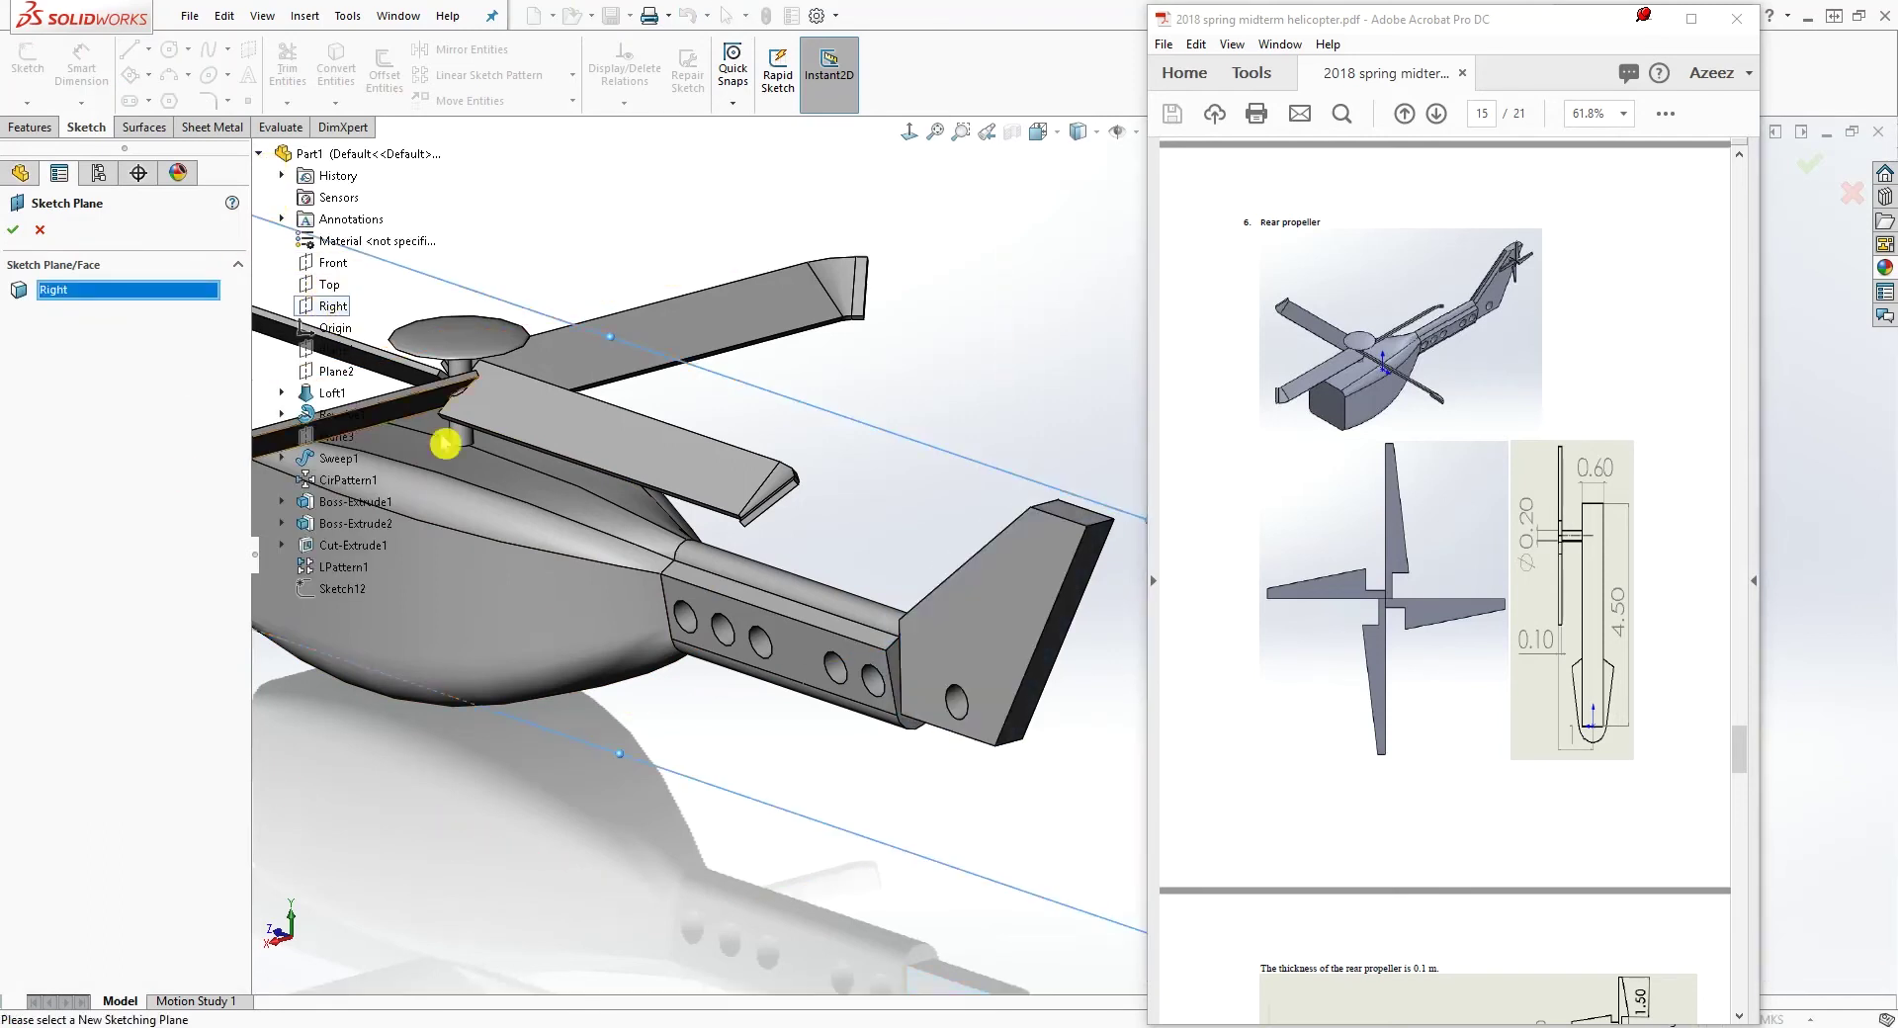
pyautogui.click(18, 236)
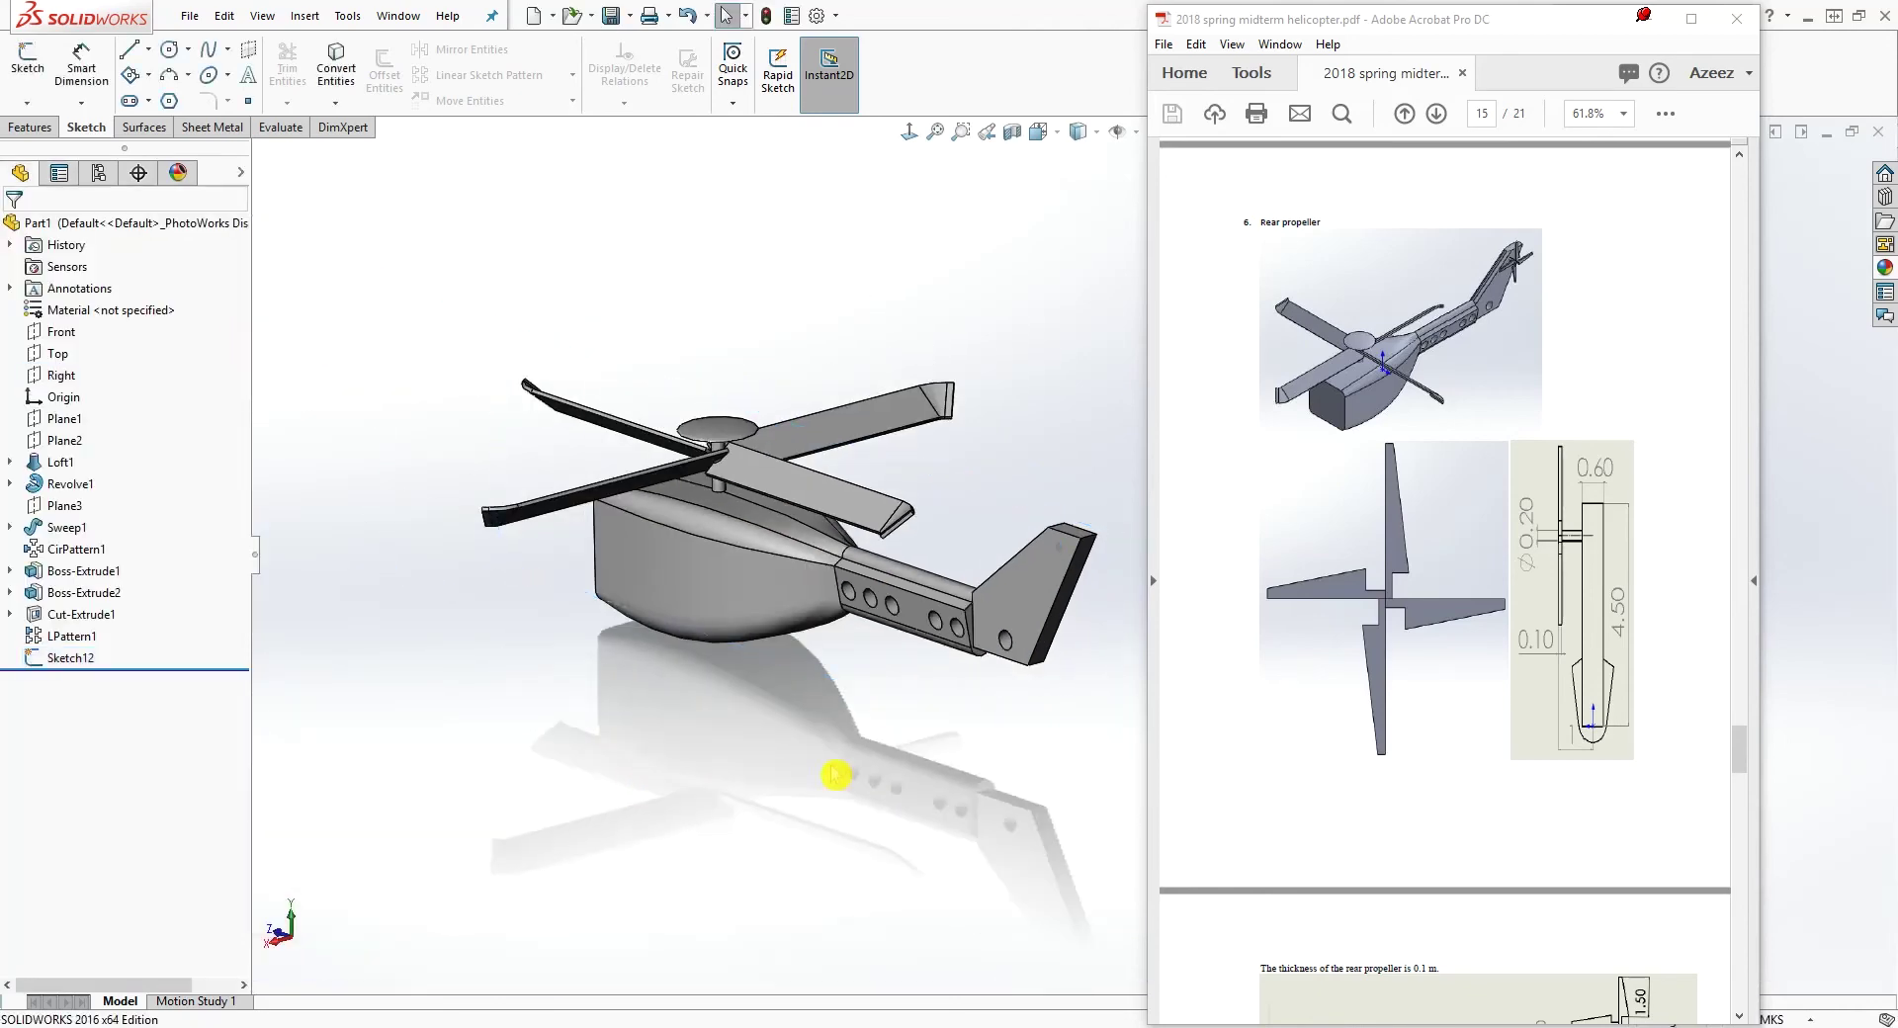
# Extrude the shaft circle near the fin's tip as a blind boss 1 m long, merged with the body
pyautogui.moveTo(1036, 555); pyautogui.dragTo(967, 537, button='middle')
pyautogui.scroll(-4, 913, 534)
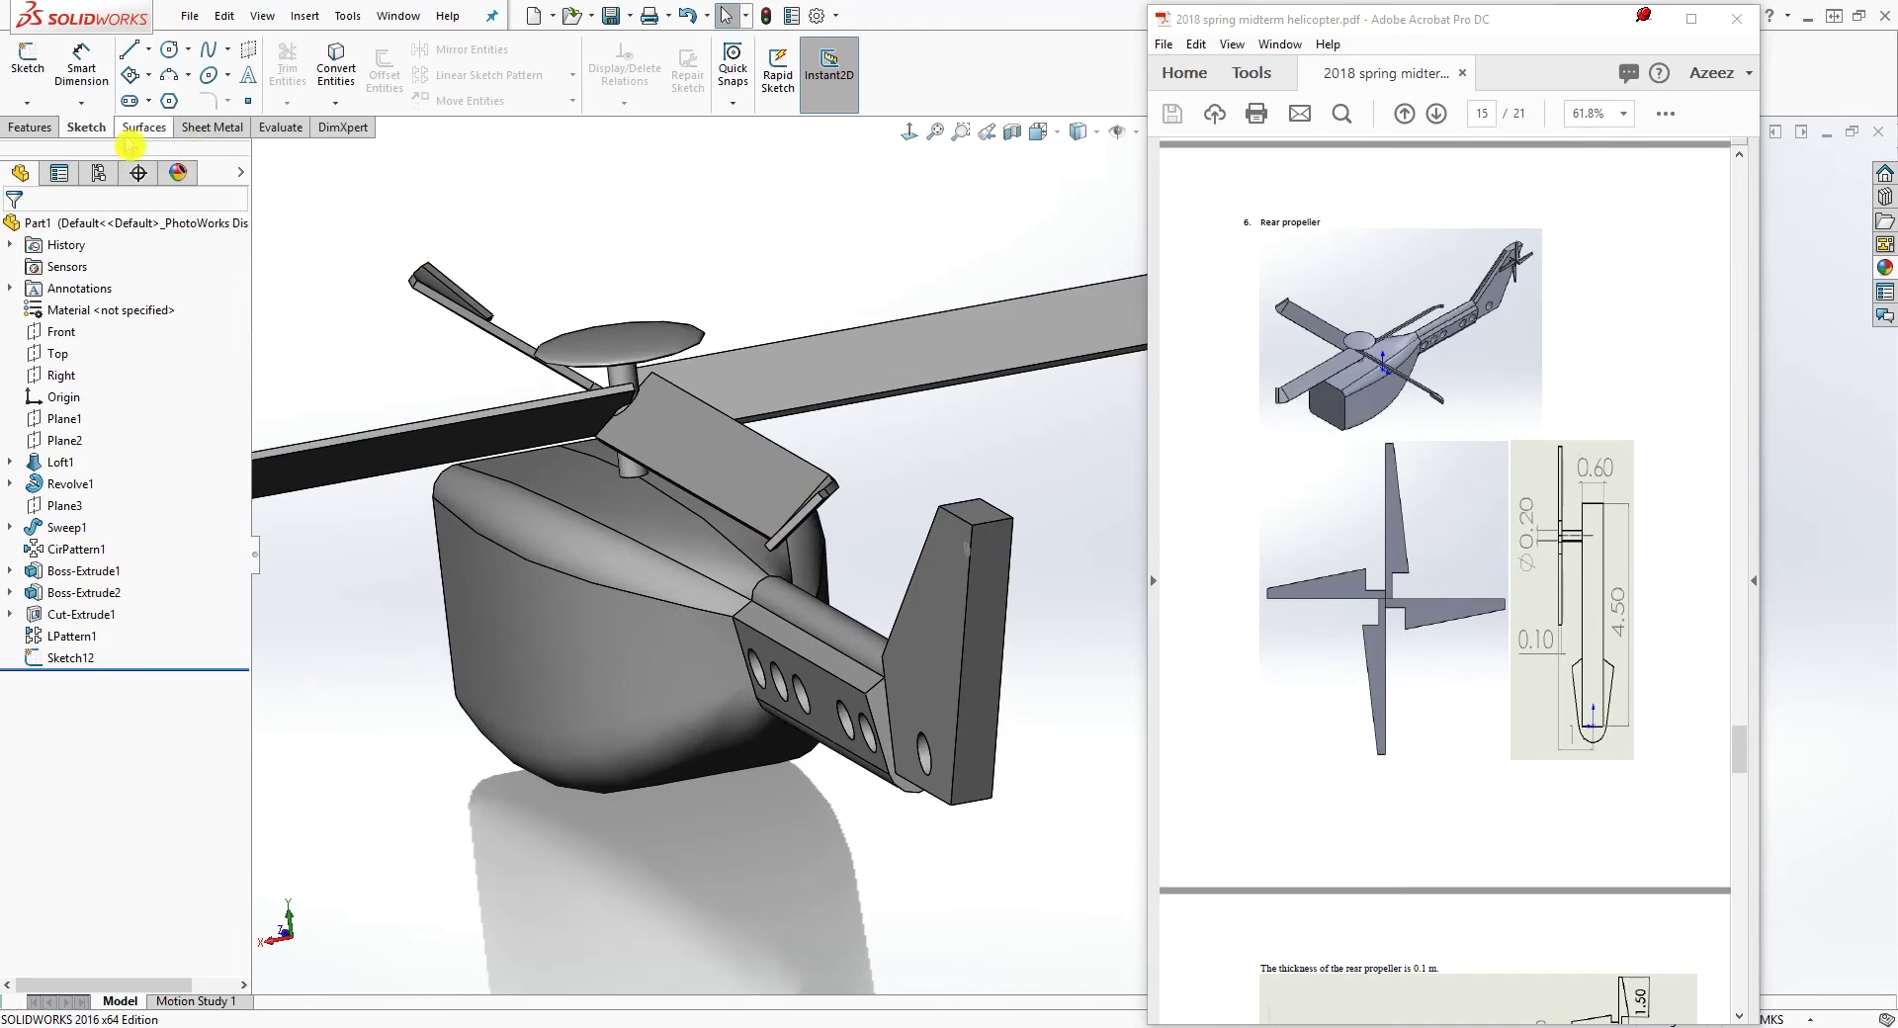
pyautogui.click(30, 126)
pyautogui.click(37, 69)
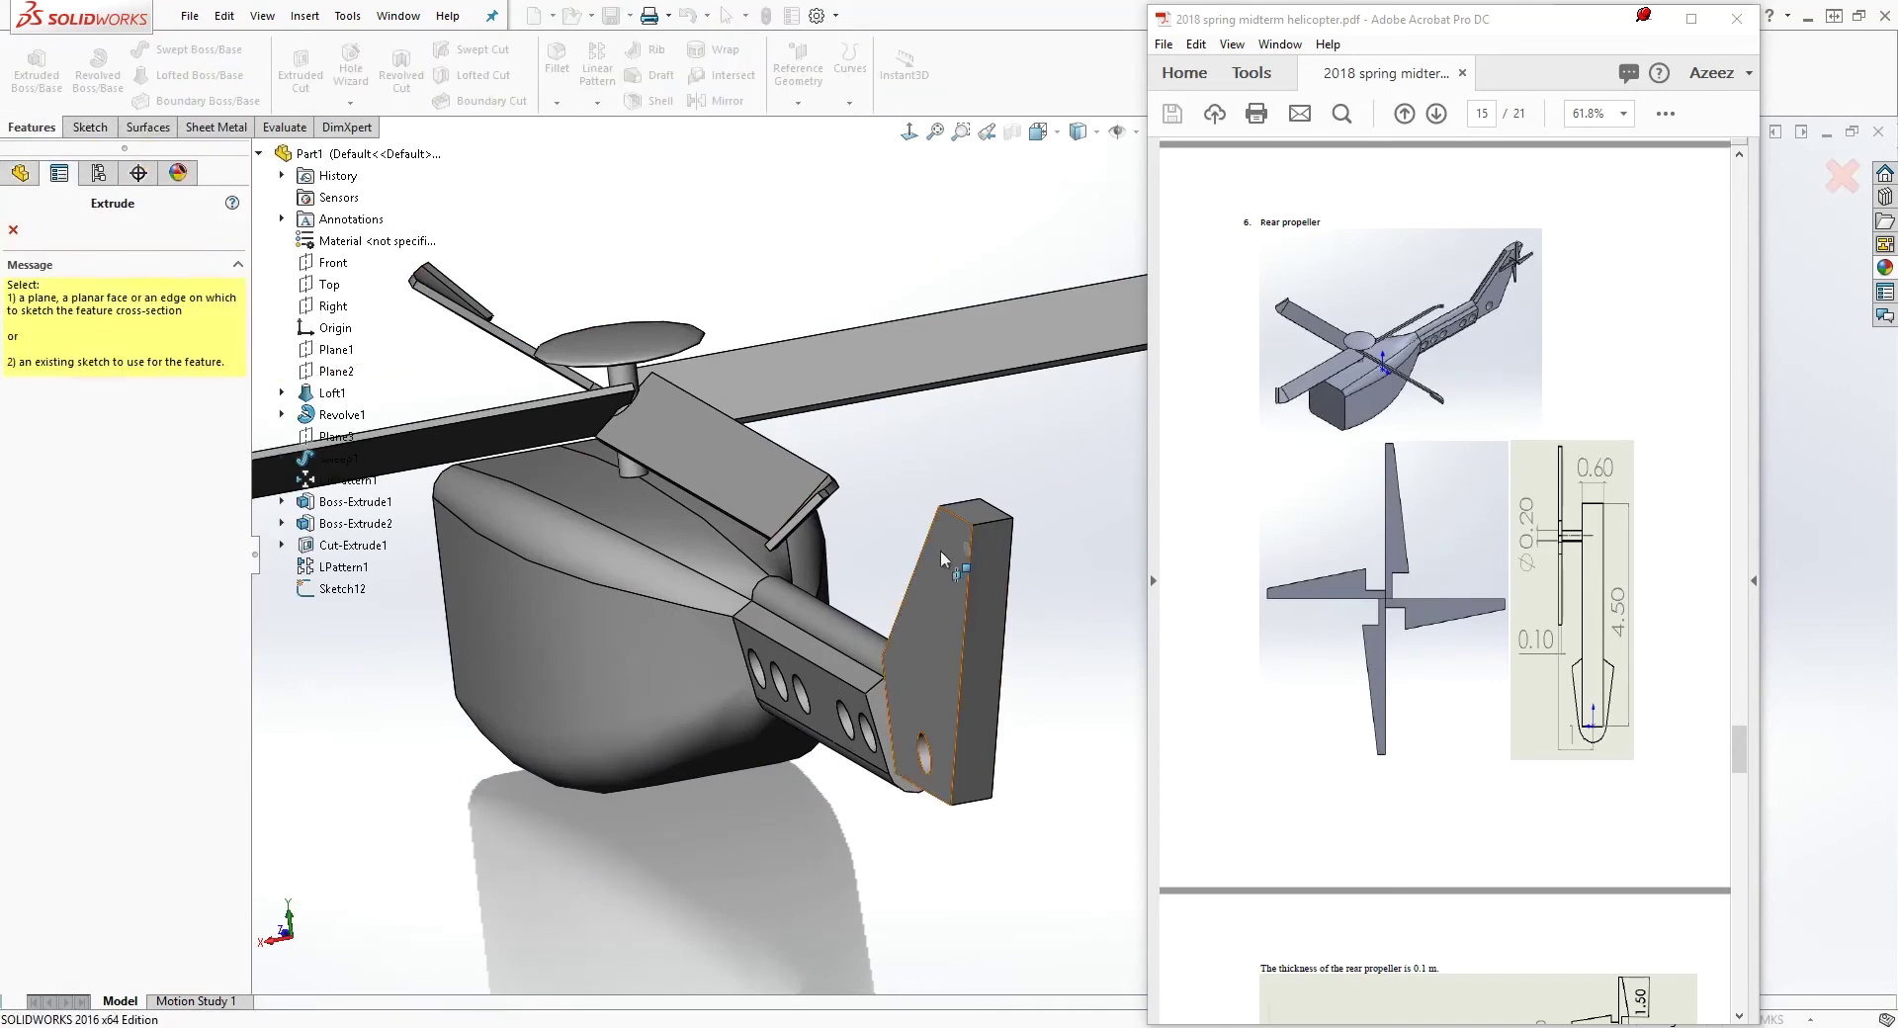
pyautogui.scroll(-3, 973, 552)
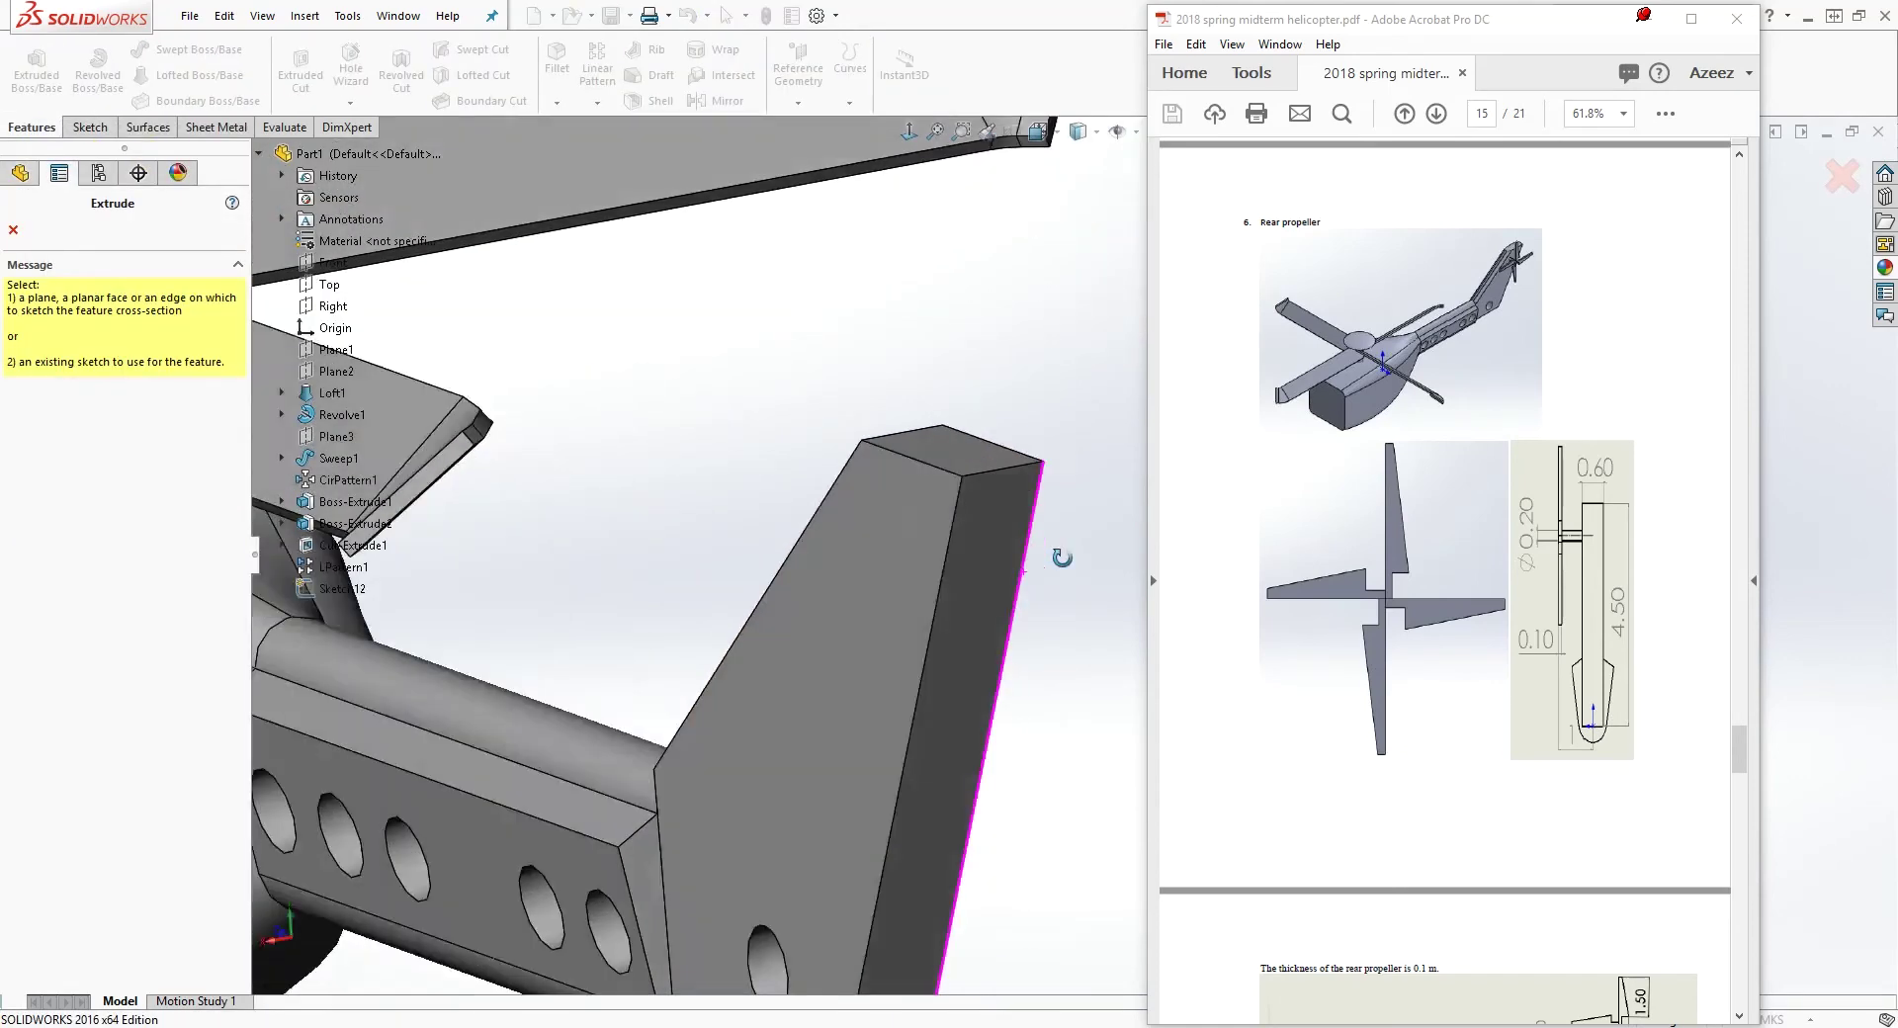
pyautogui.click(904, 541)
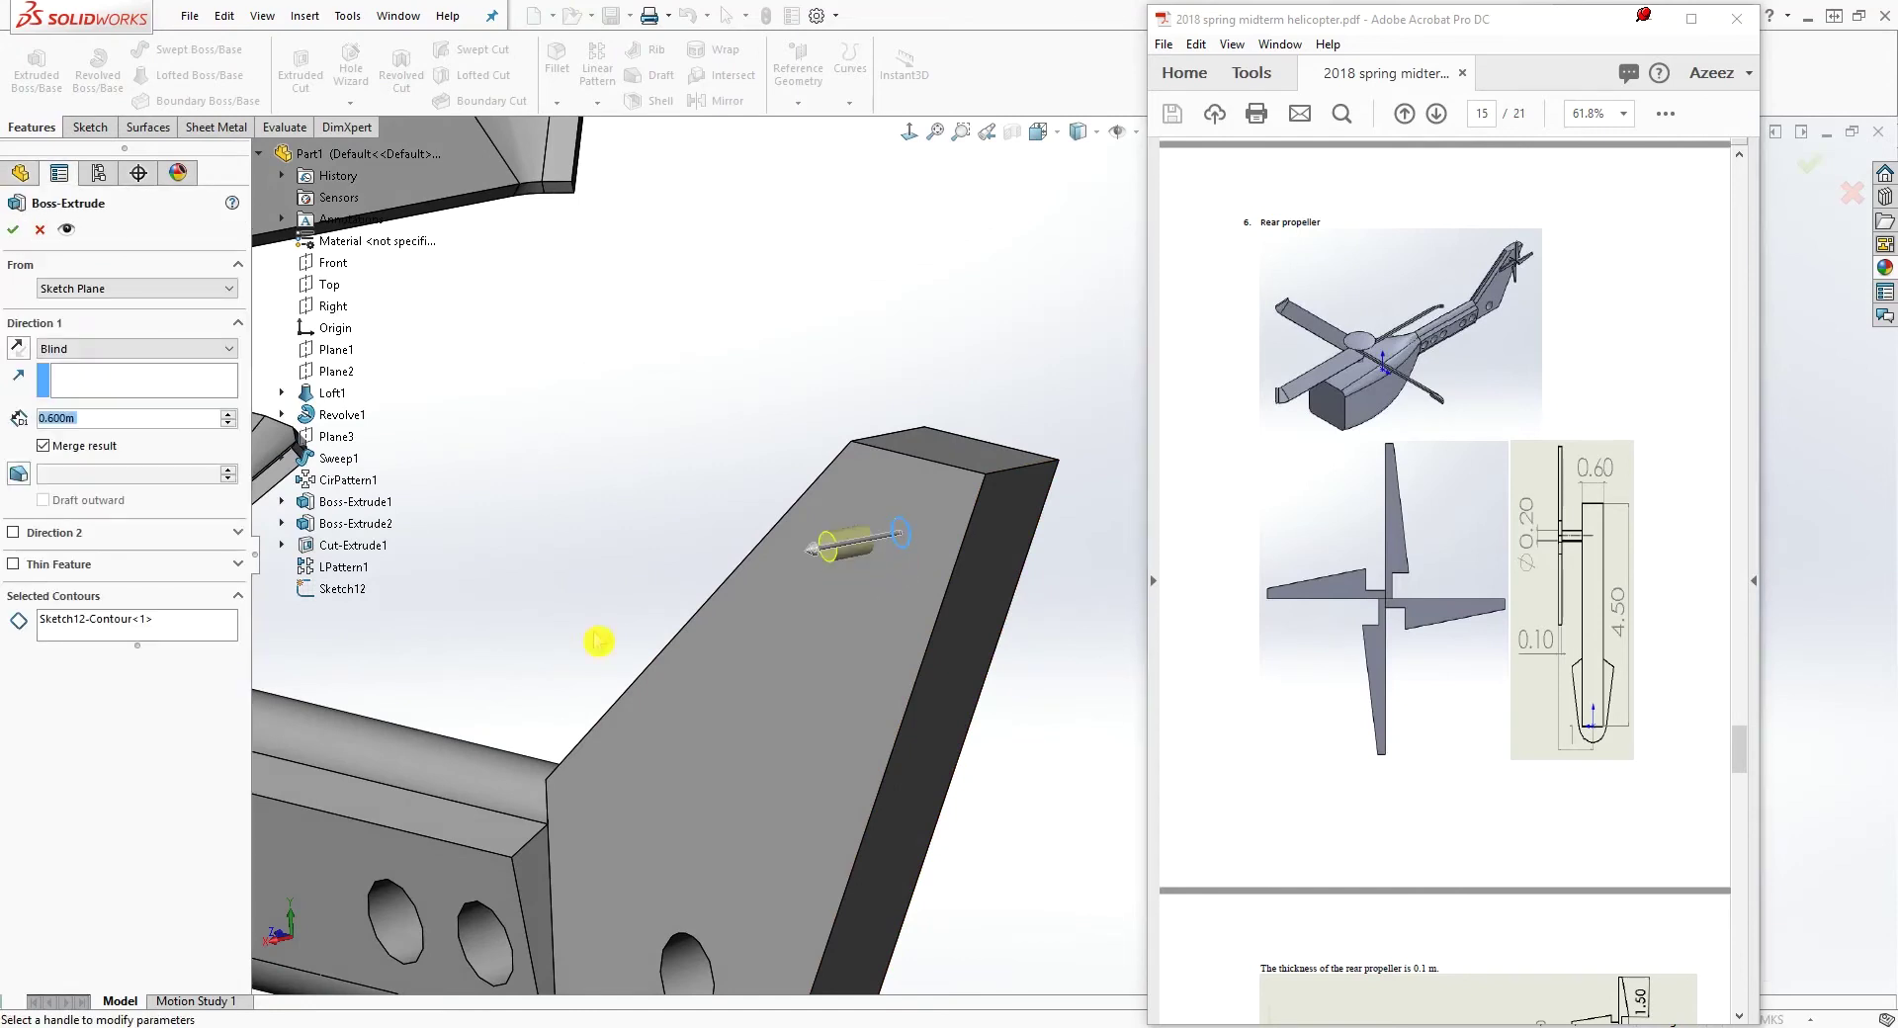
pyautogui.write('1')
pyautogui.press('Return')
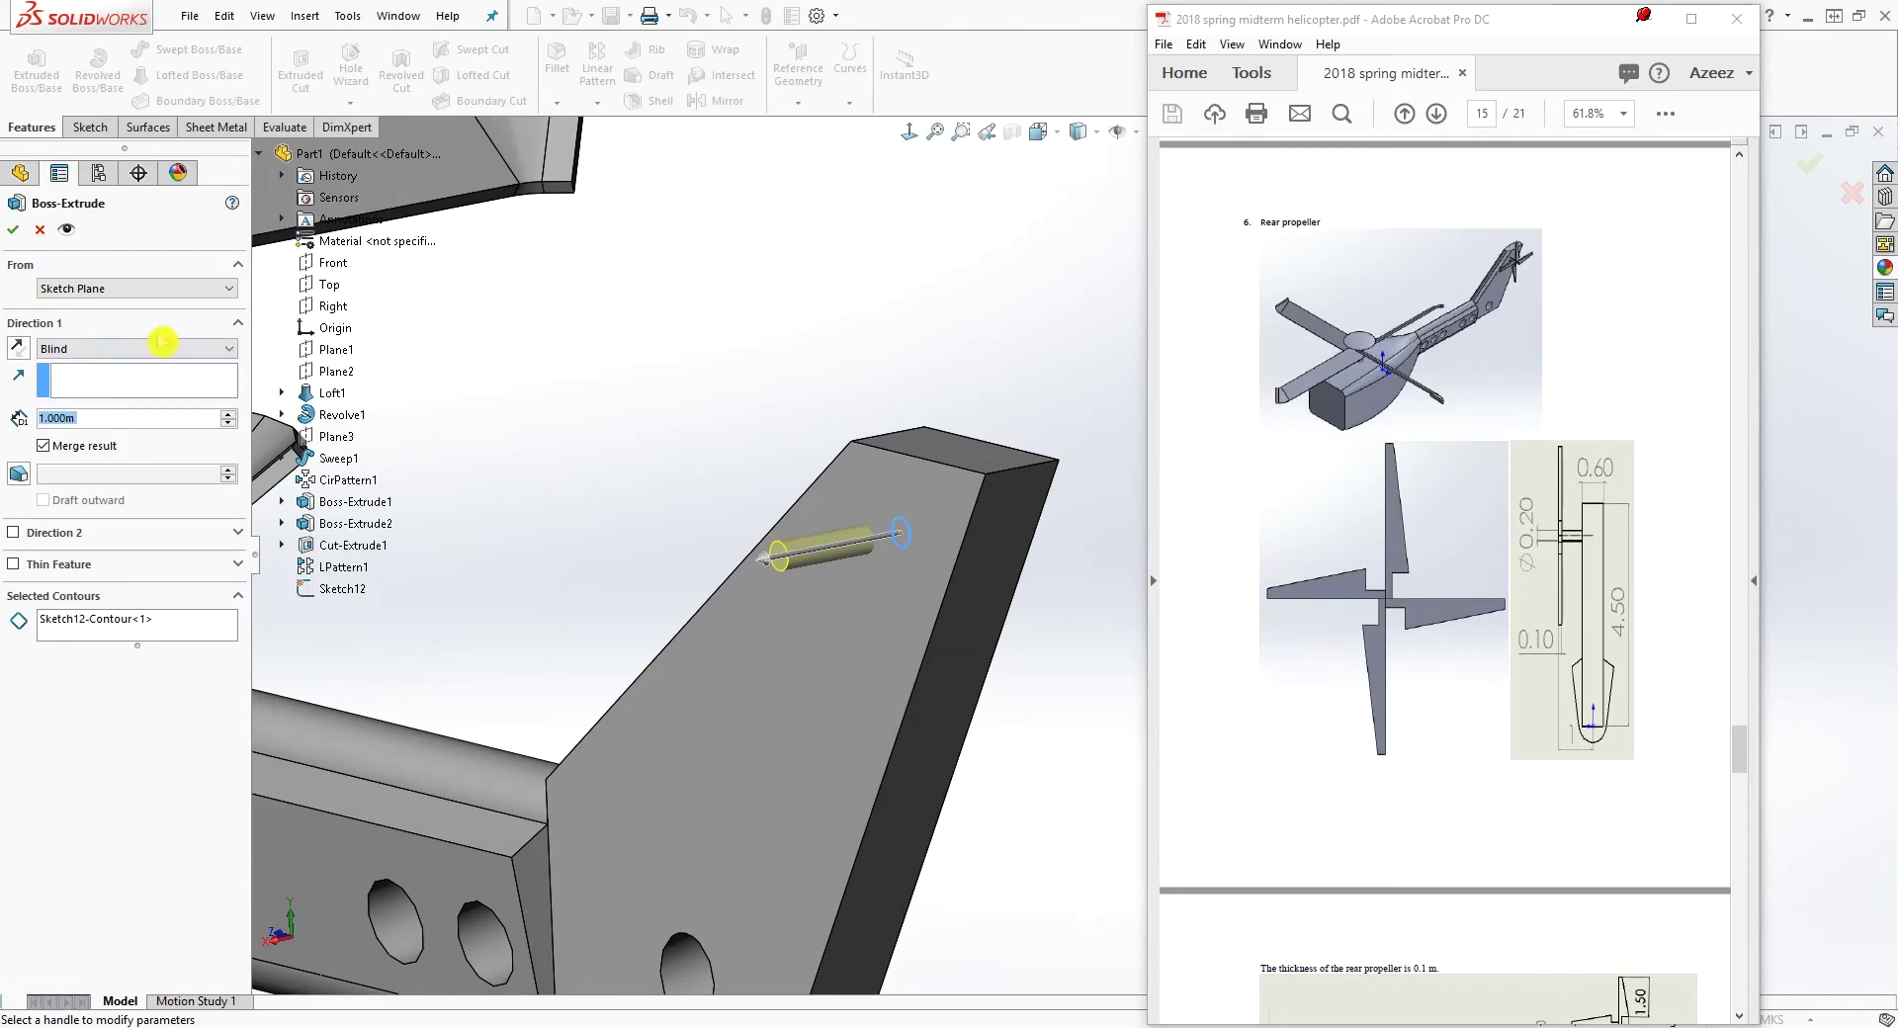
pyautogui.click(13, 230)
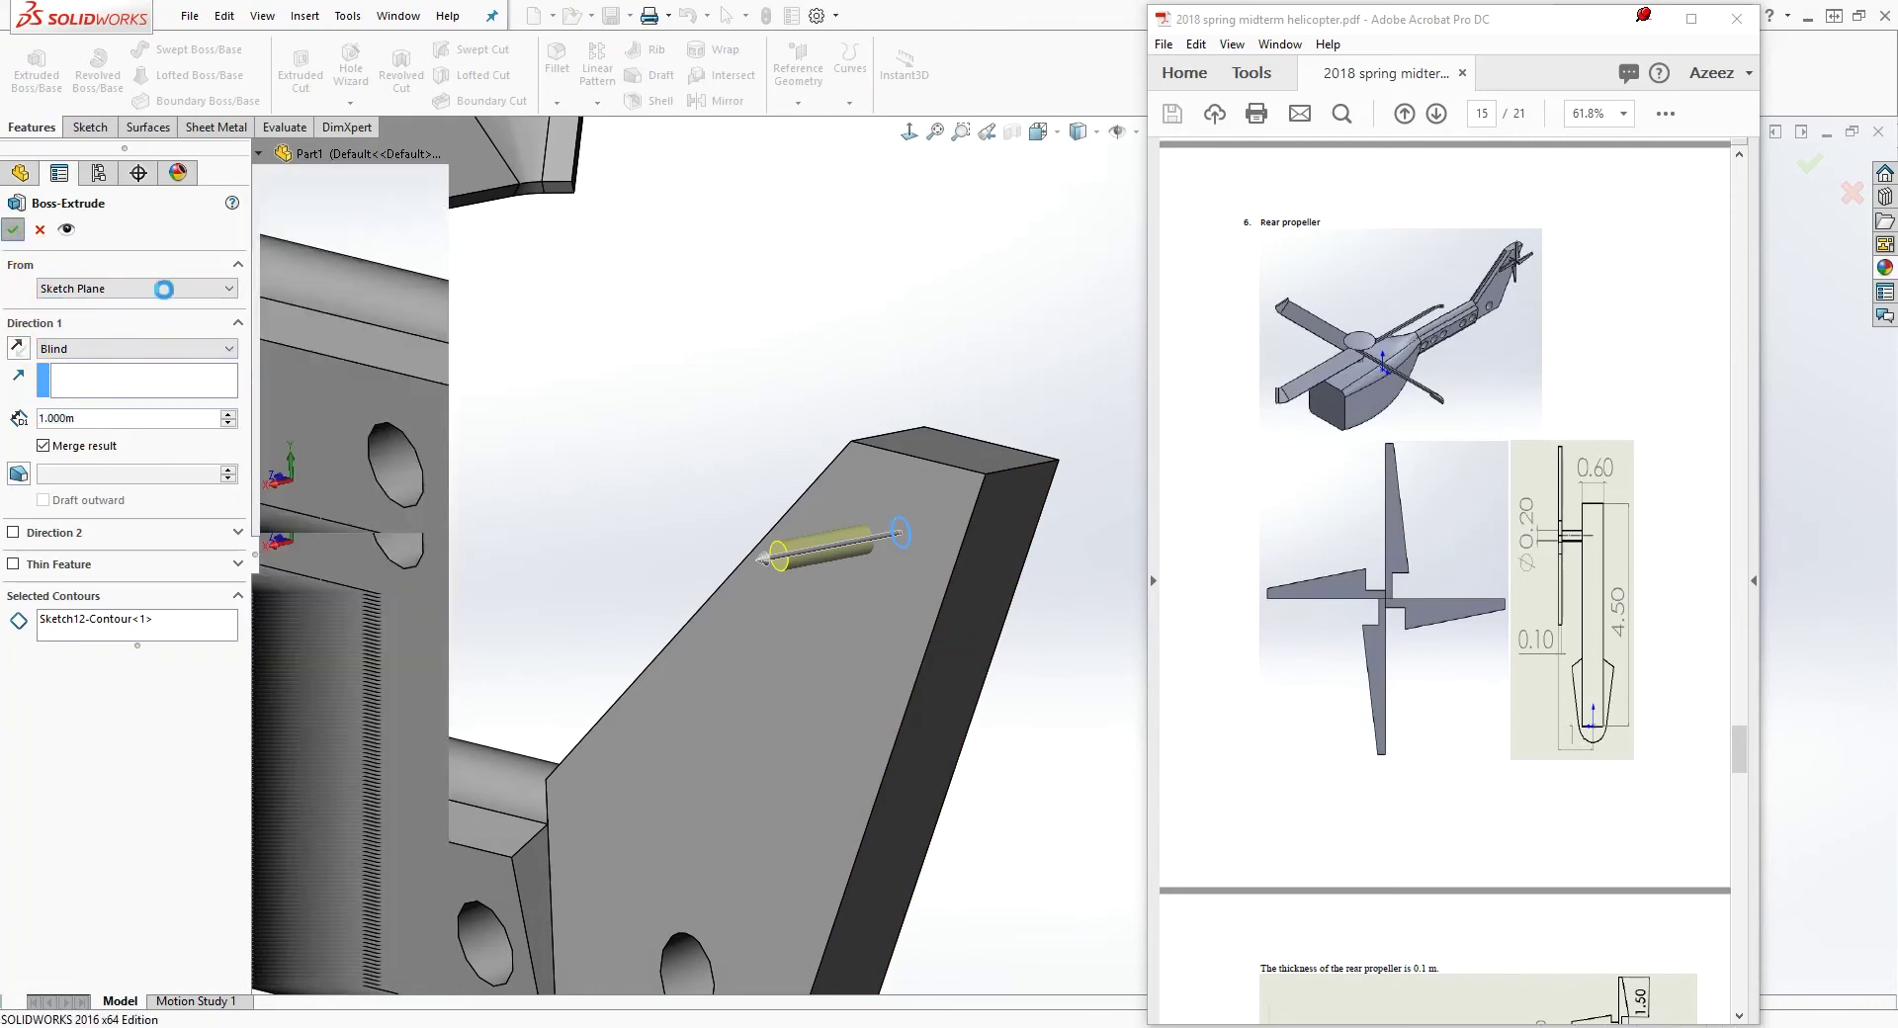
# Inspect the shaft on the tail from several sides, and examine the reference PDF's rear propeller drawings for the blade's shape and dimensions
pyautogui.scroll(3, 635, 579)
pyautogui.moveTo(635, 579); pyautogui.dragTo(809, 525, button='middle')
pyautogui.scroll(5, 886, 757)
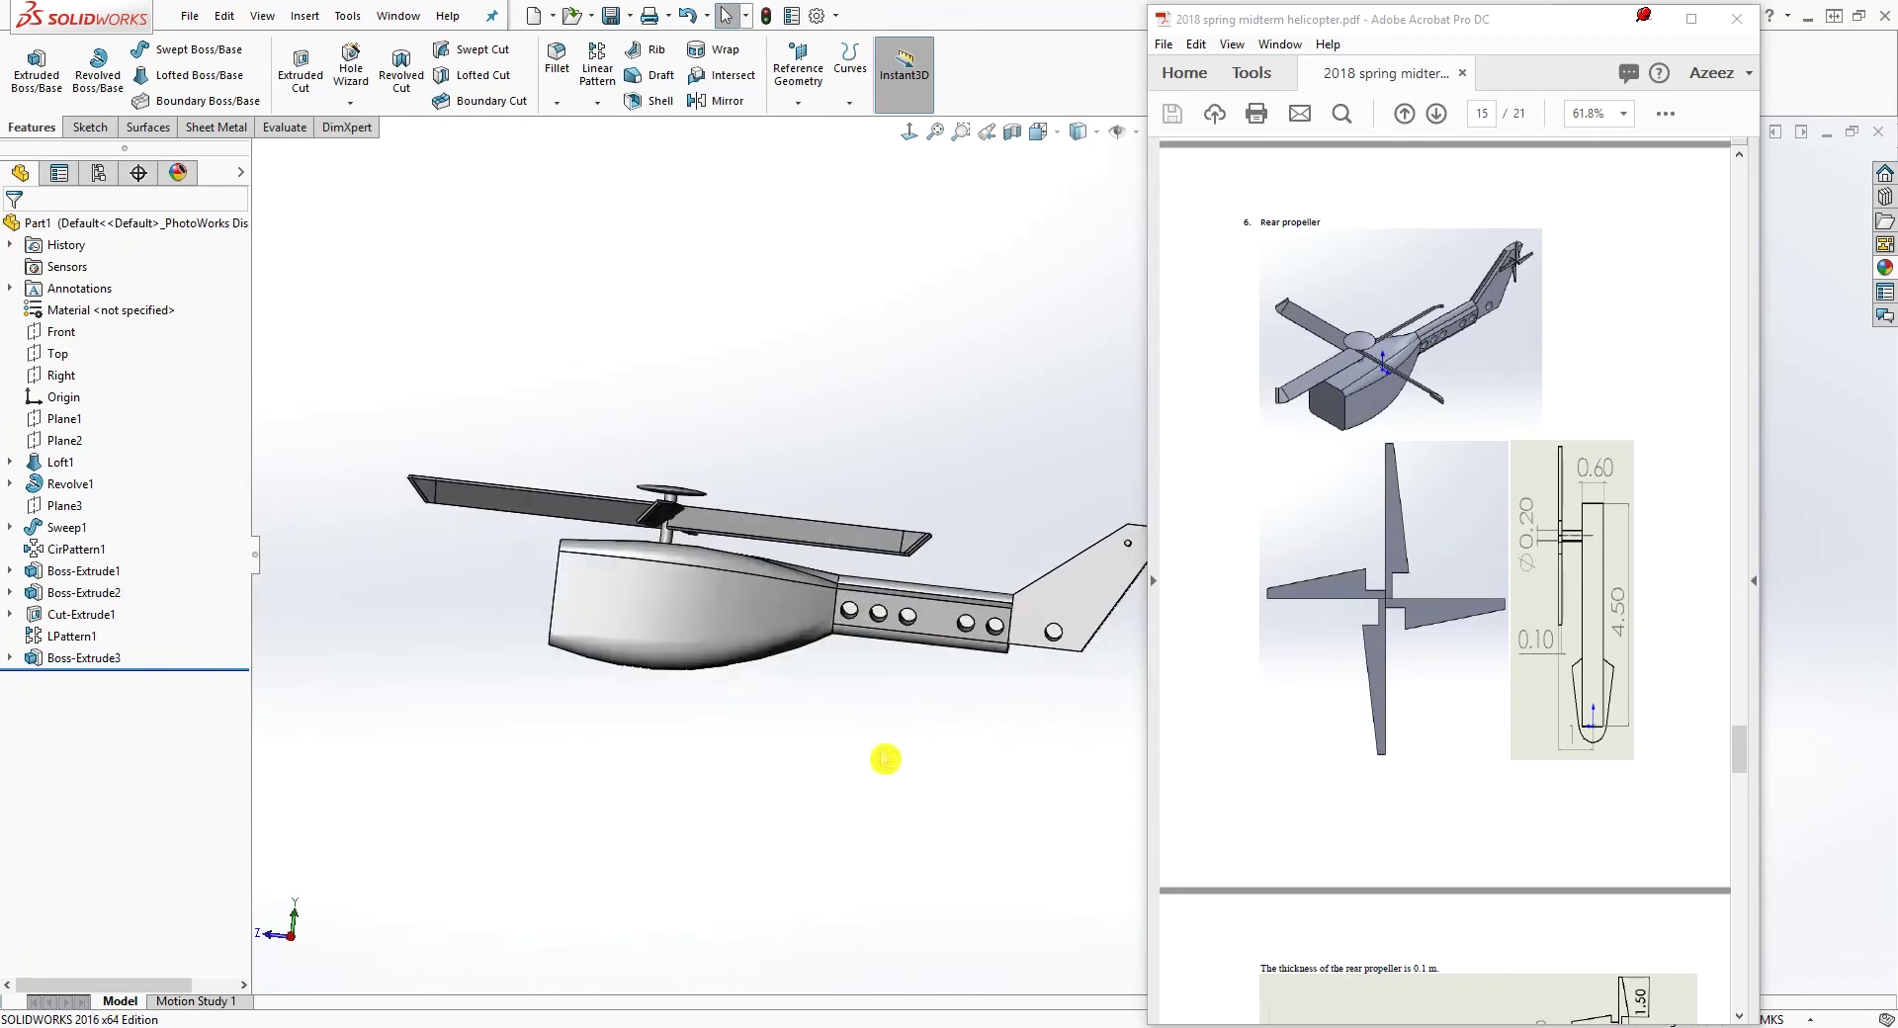
pyautogui.scroll(-3, 1087, 653)
pyautogui.moveTo(1139, 508); pyautogui.dragTo(1097, 582, button='middle')
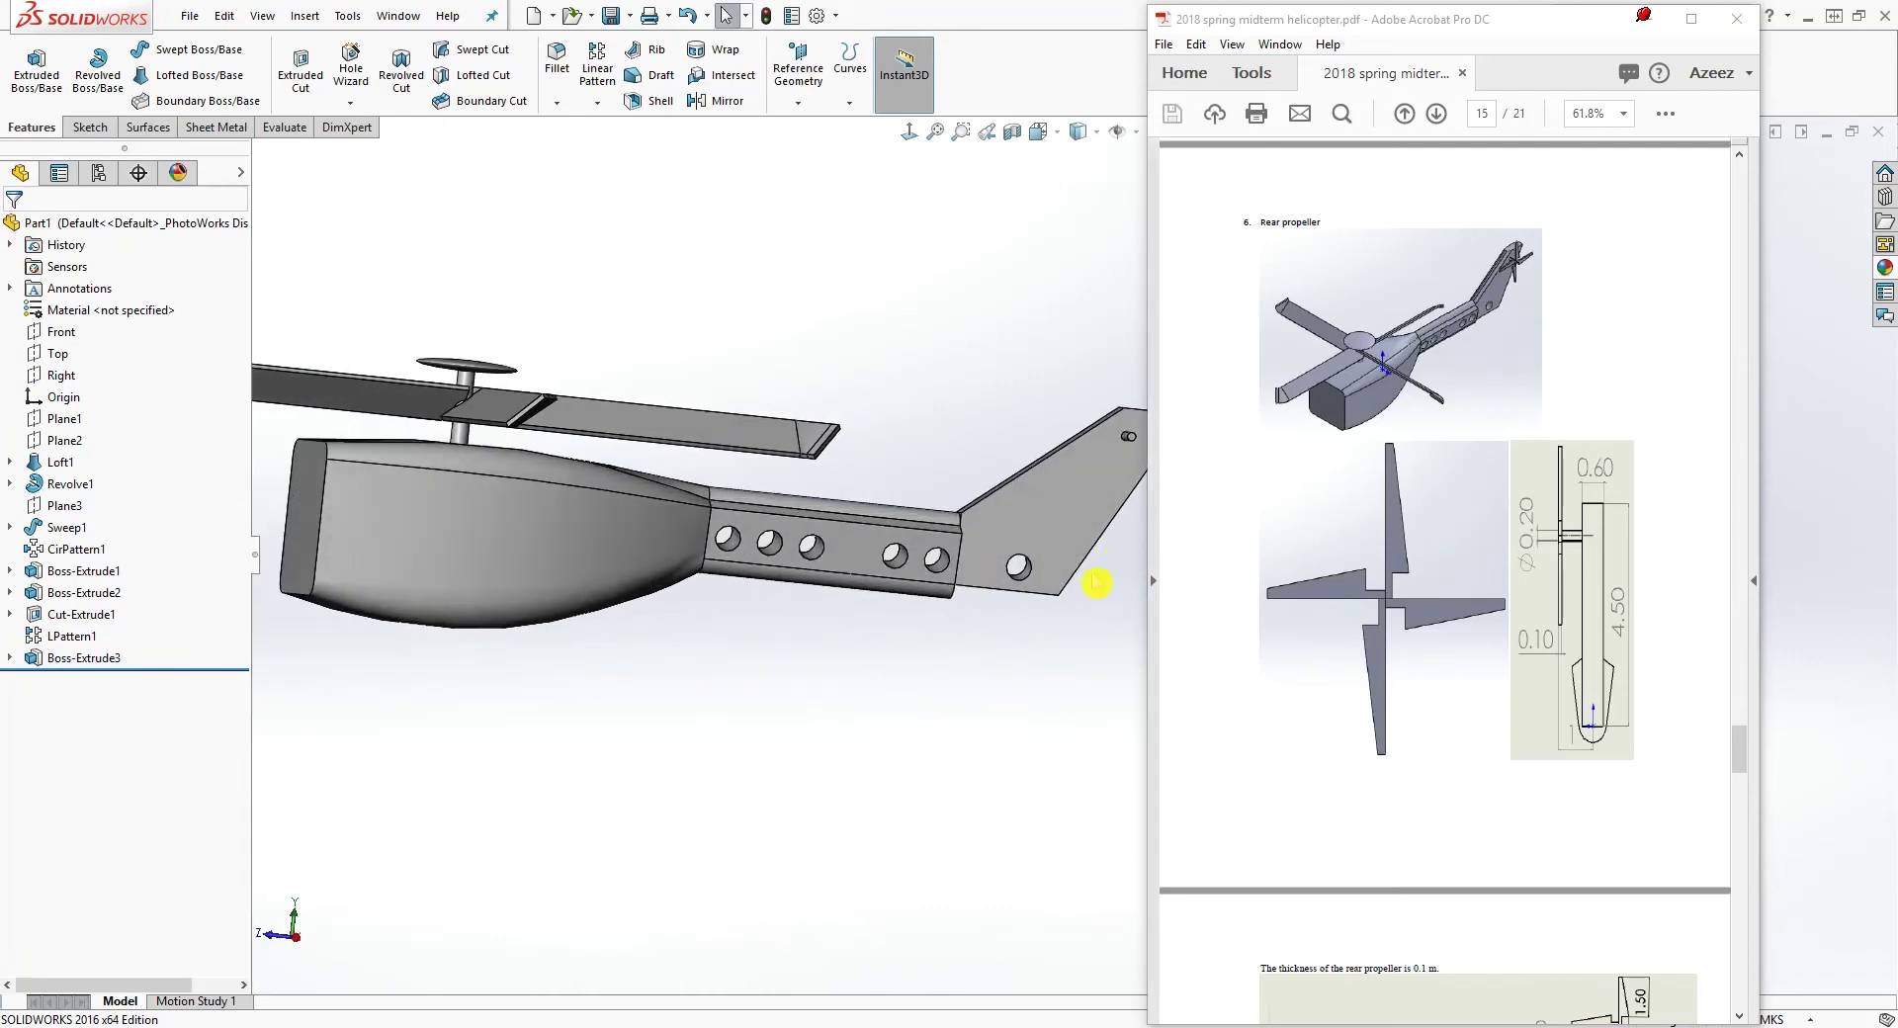
pyautogui.moveTo(1021, 721); pyautogui.dragTo(844, 758, button='middle')
pyautogui.click(906, 131)
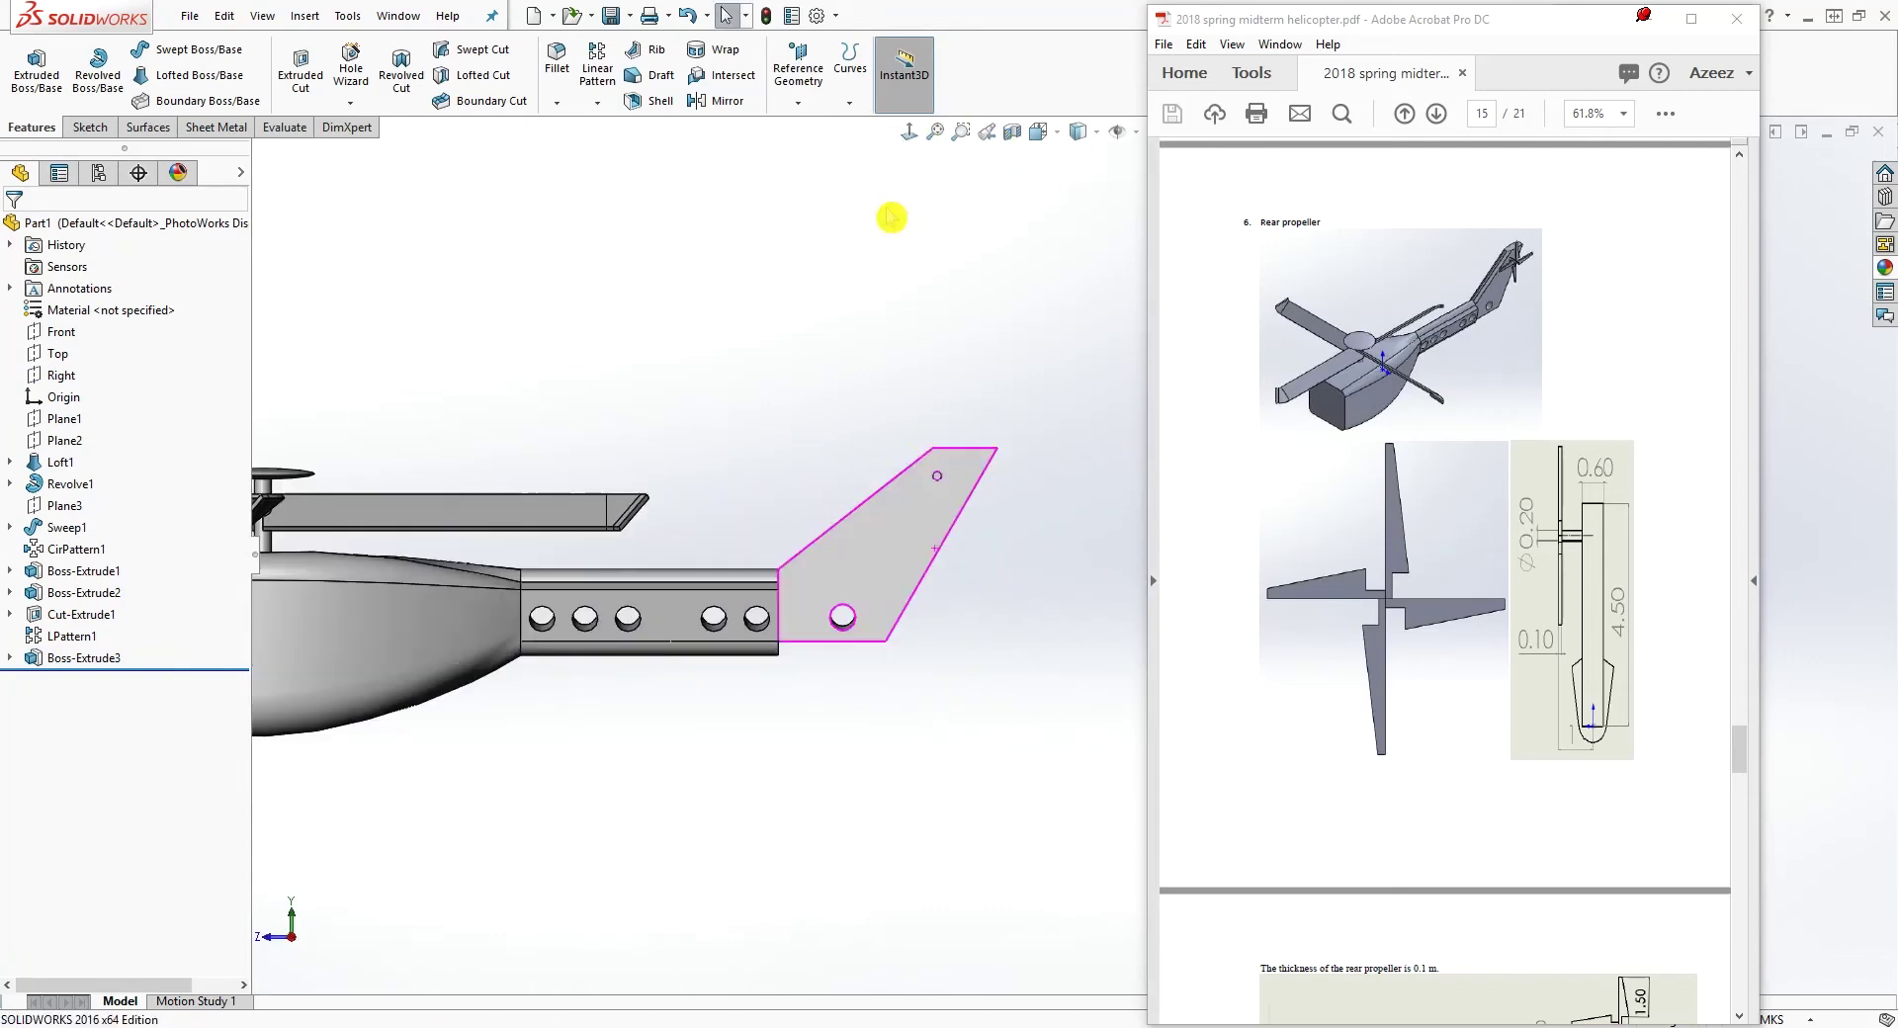
pyautogui.scroll(-2, 1008, 606)
pyautogui.scroll(-2, 1547, 747)
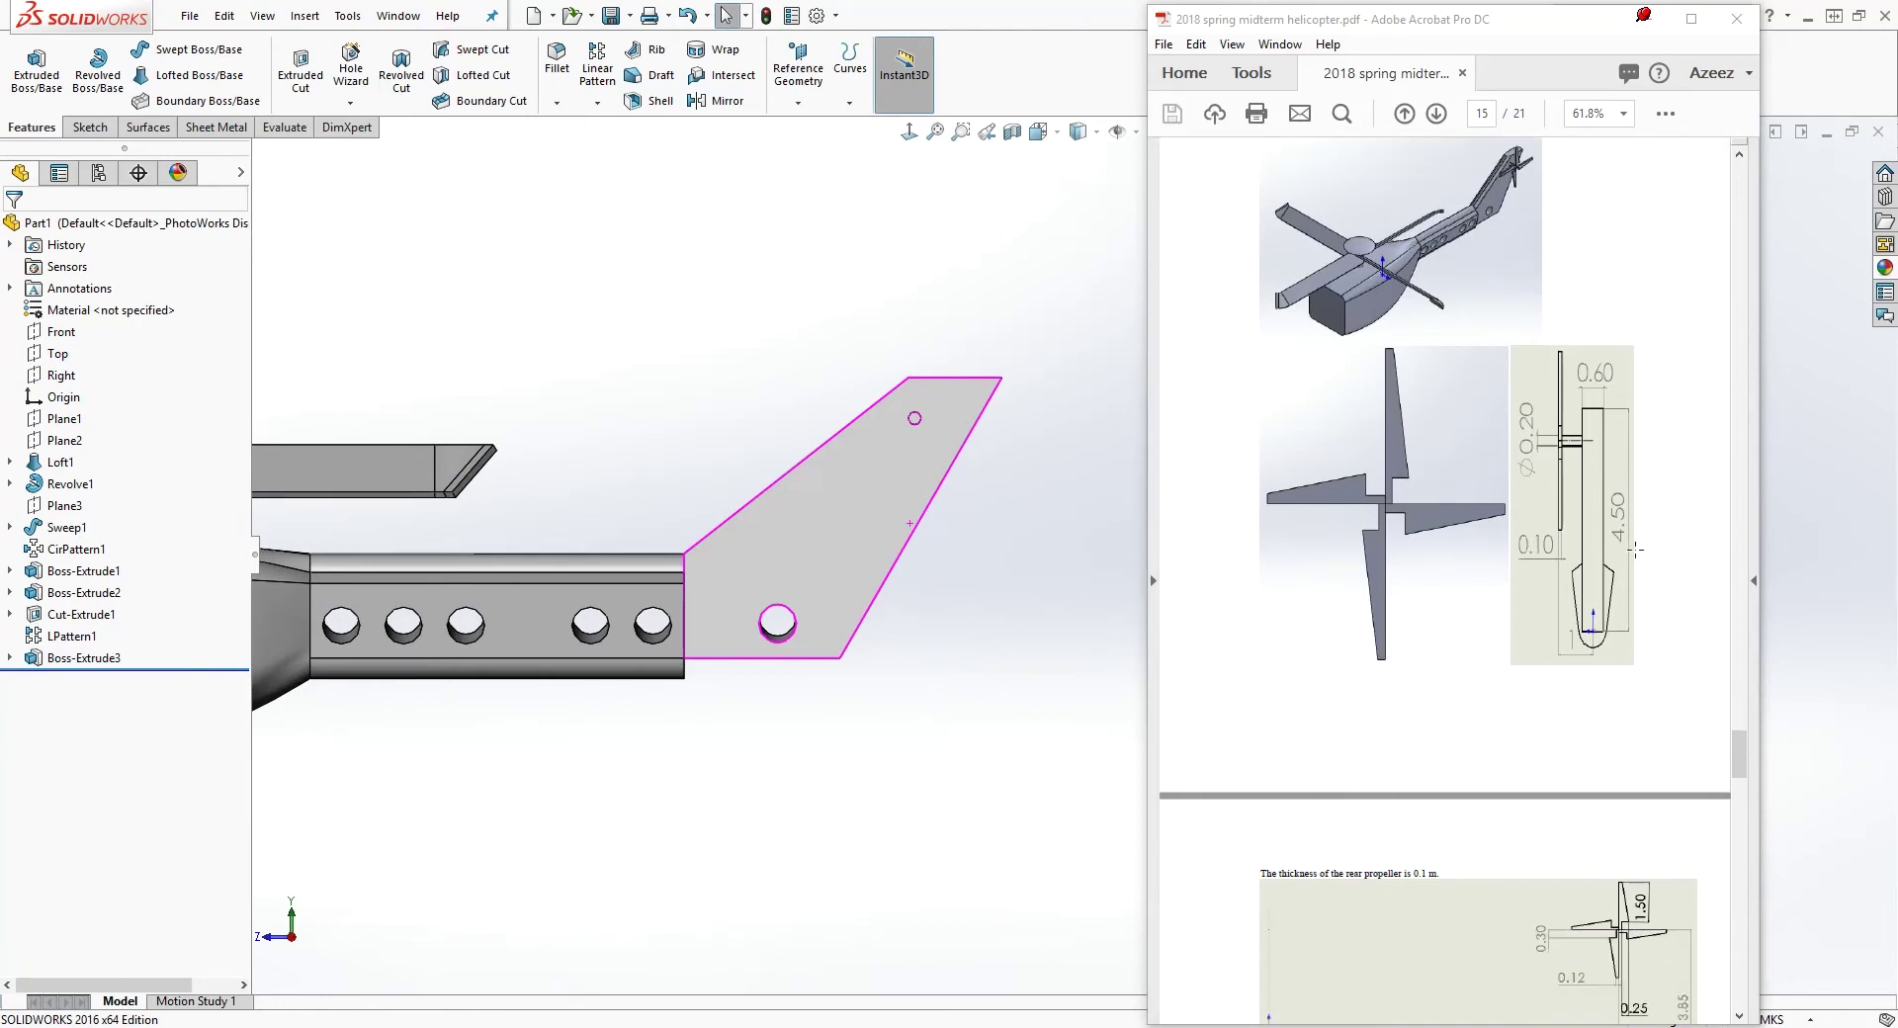
pyautogui.scroll(-2, 1602, 591)
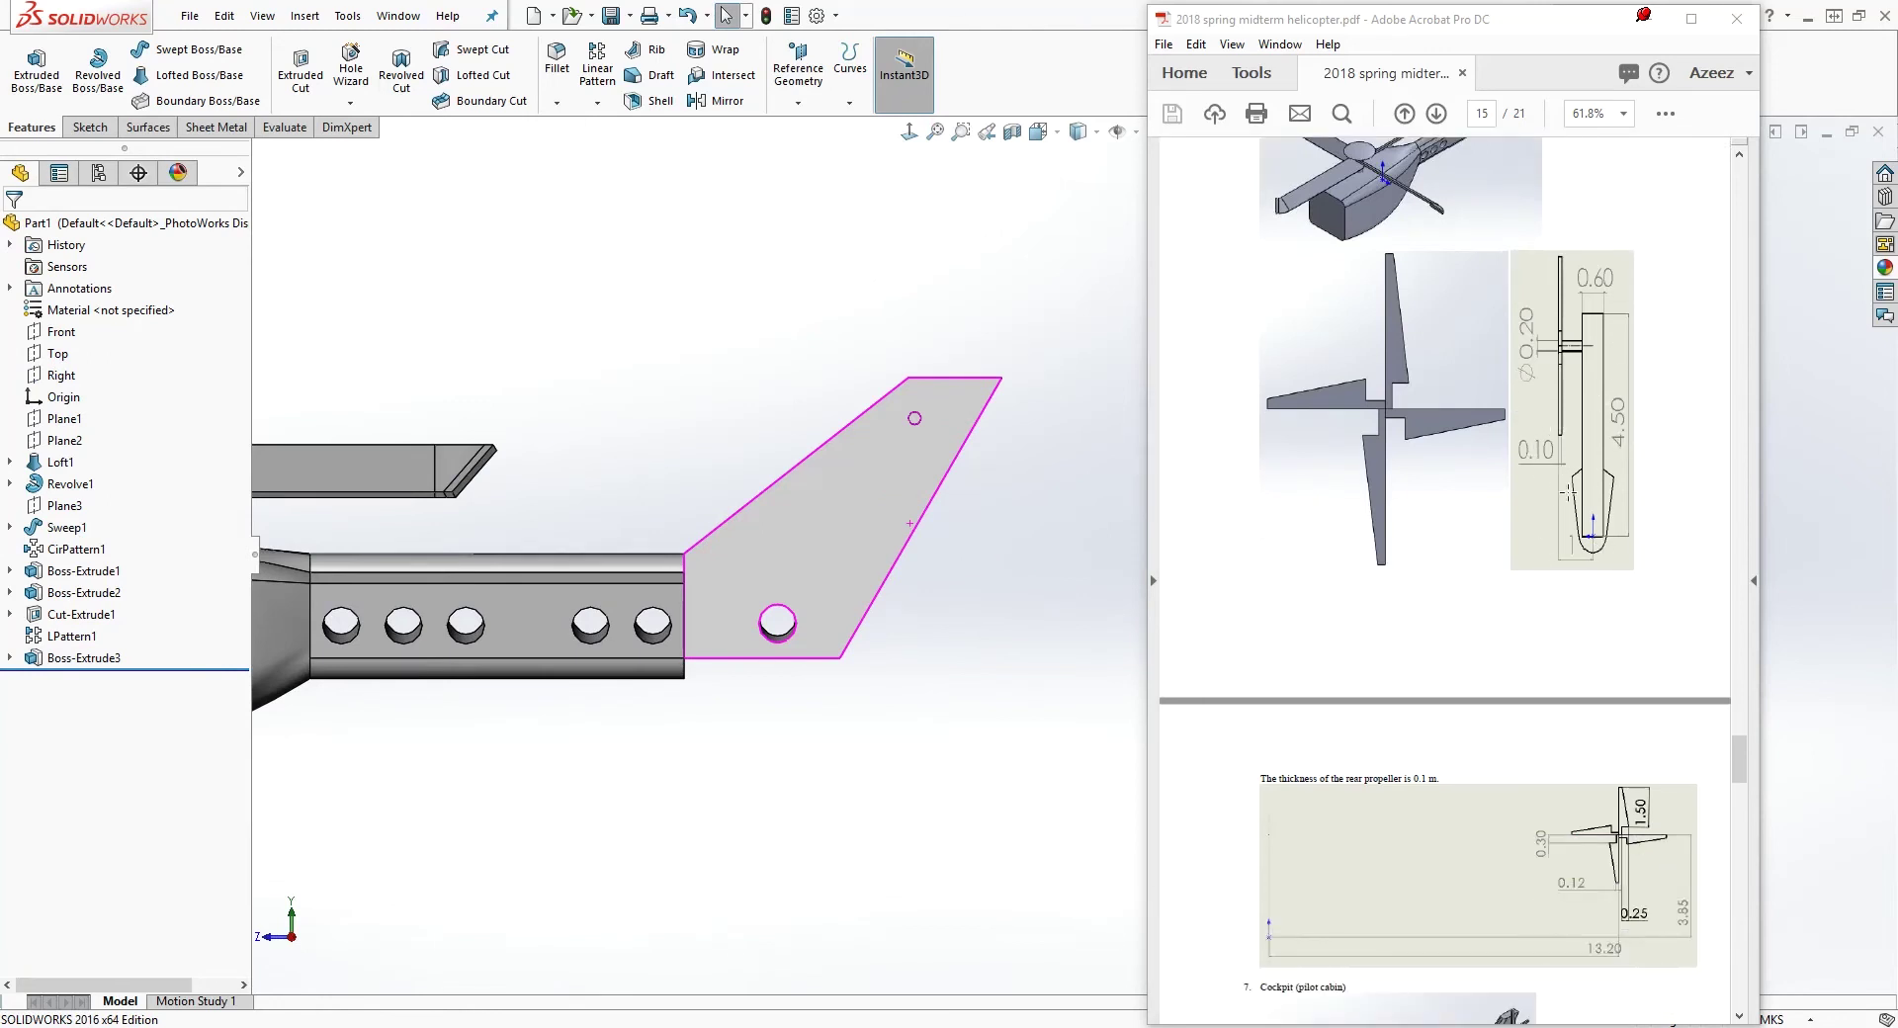
pyautogui.scroll(-1, 1548, 465)
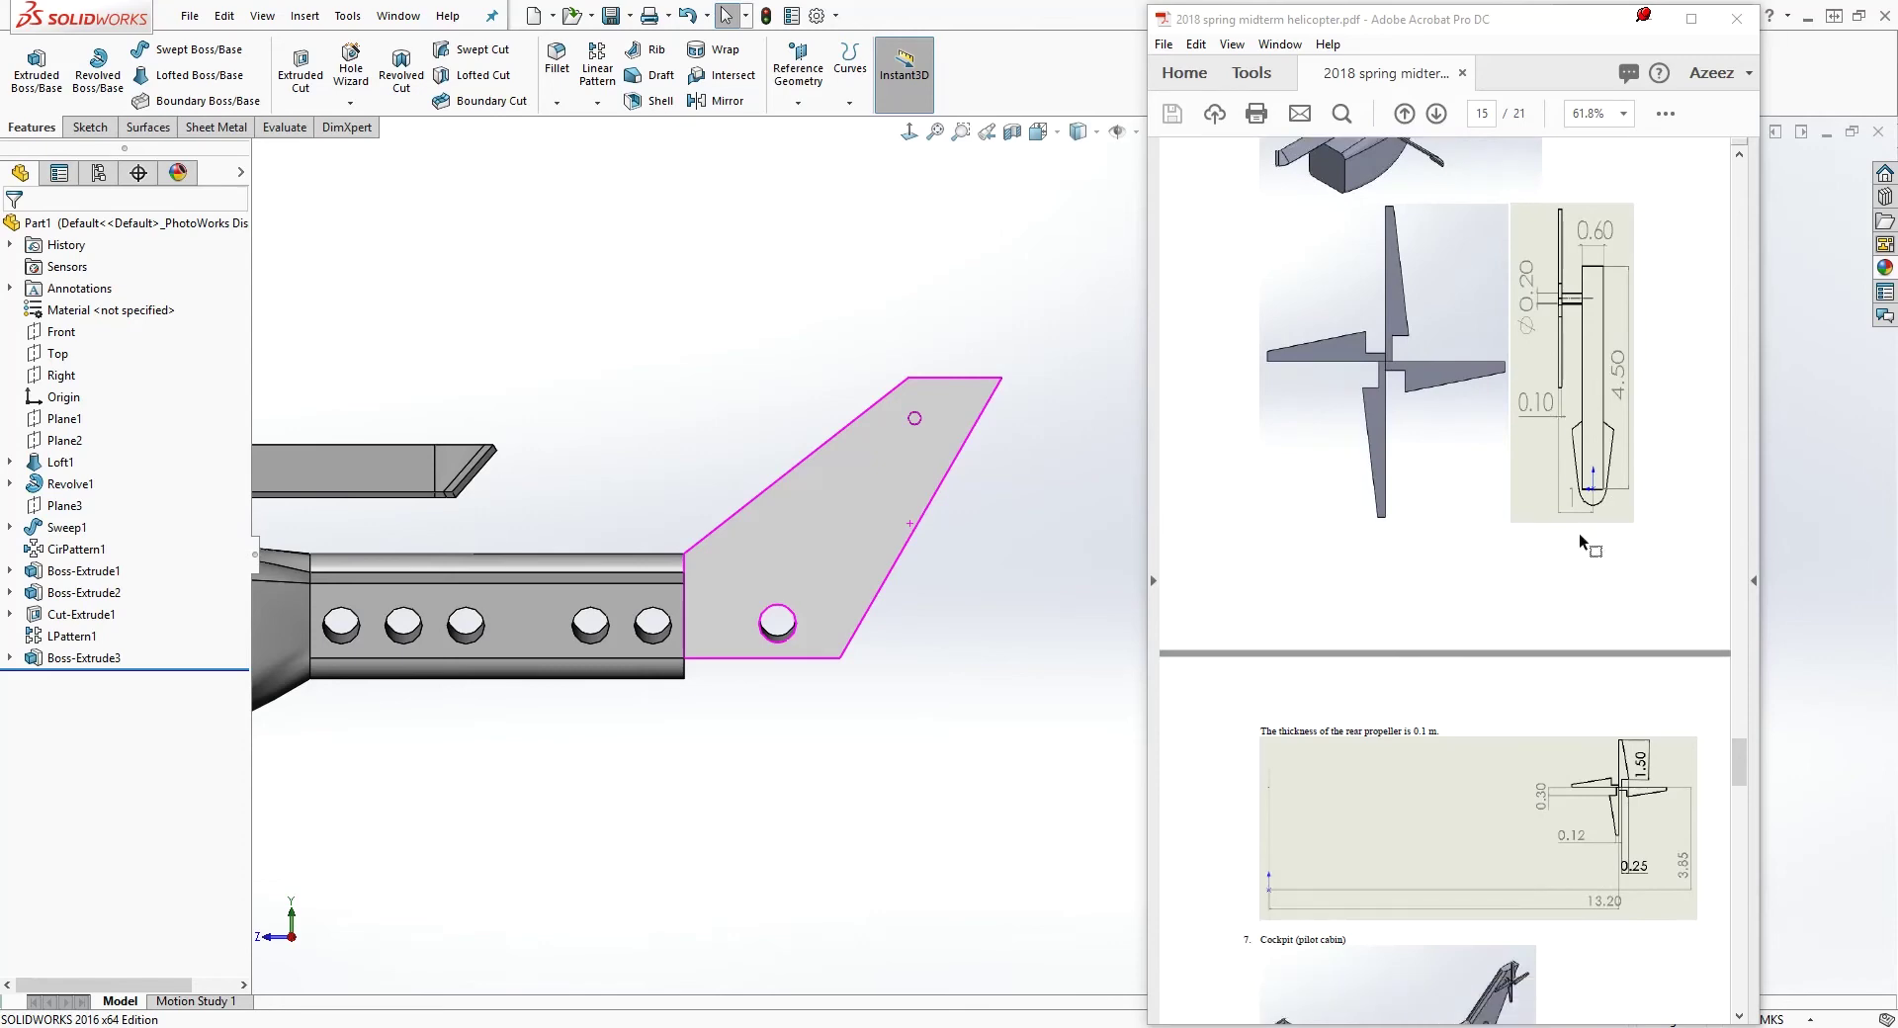
pyautogui.scroll(-6, 1587, 708)
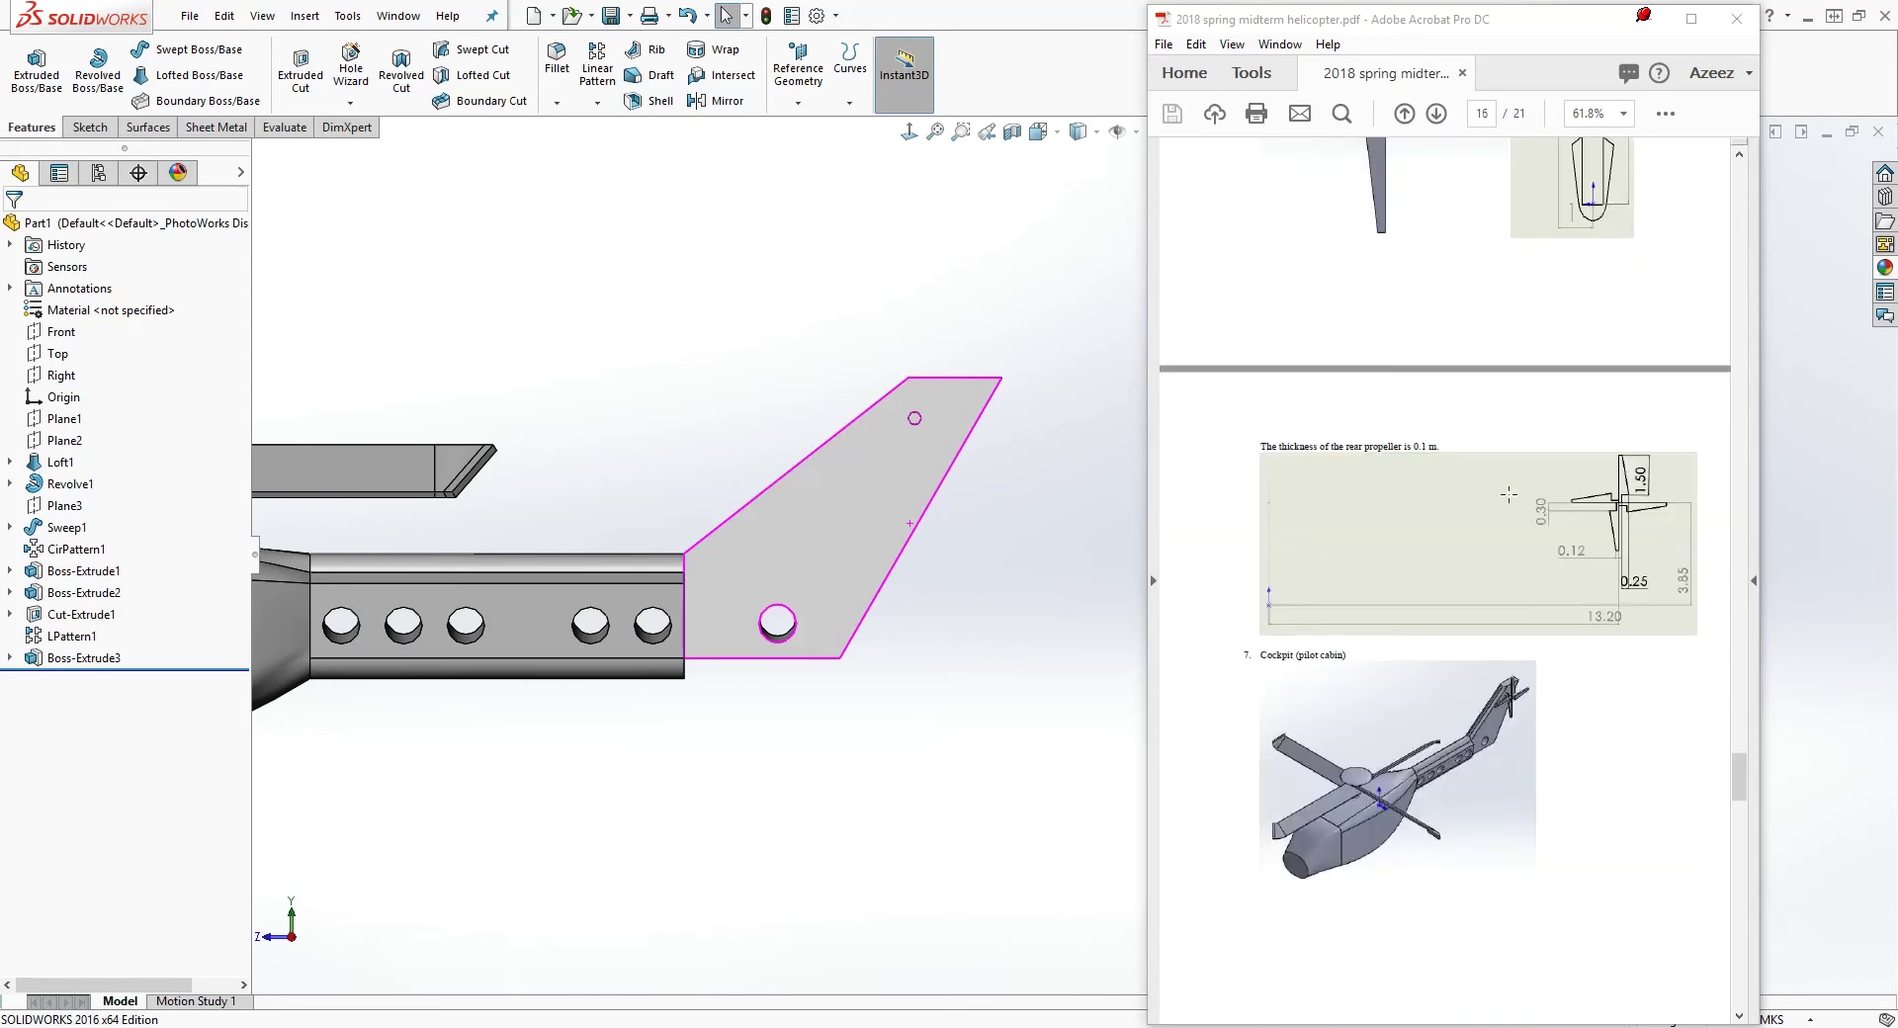
pyautogui.scroll(13, 1582, 568)
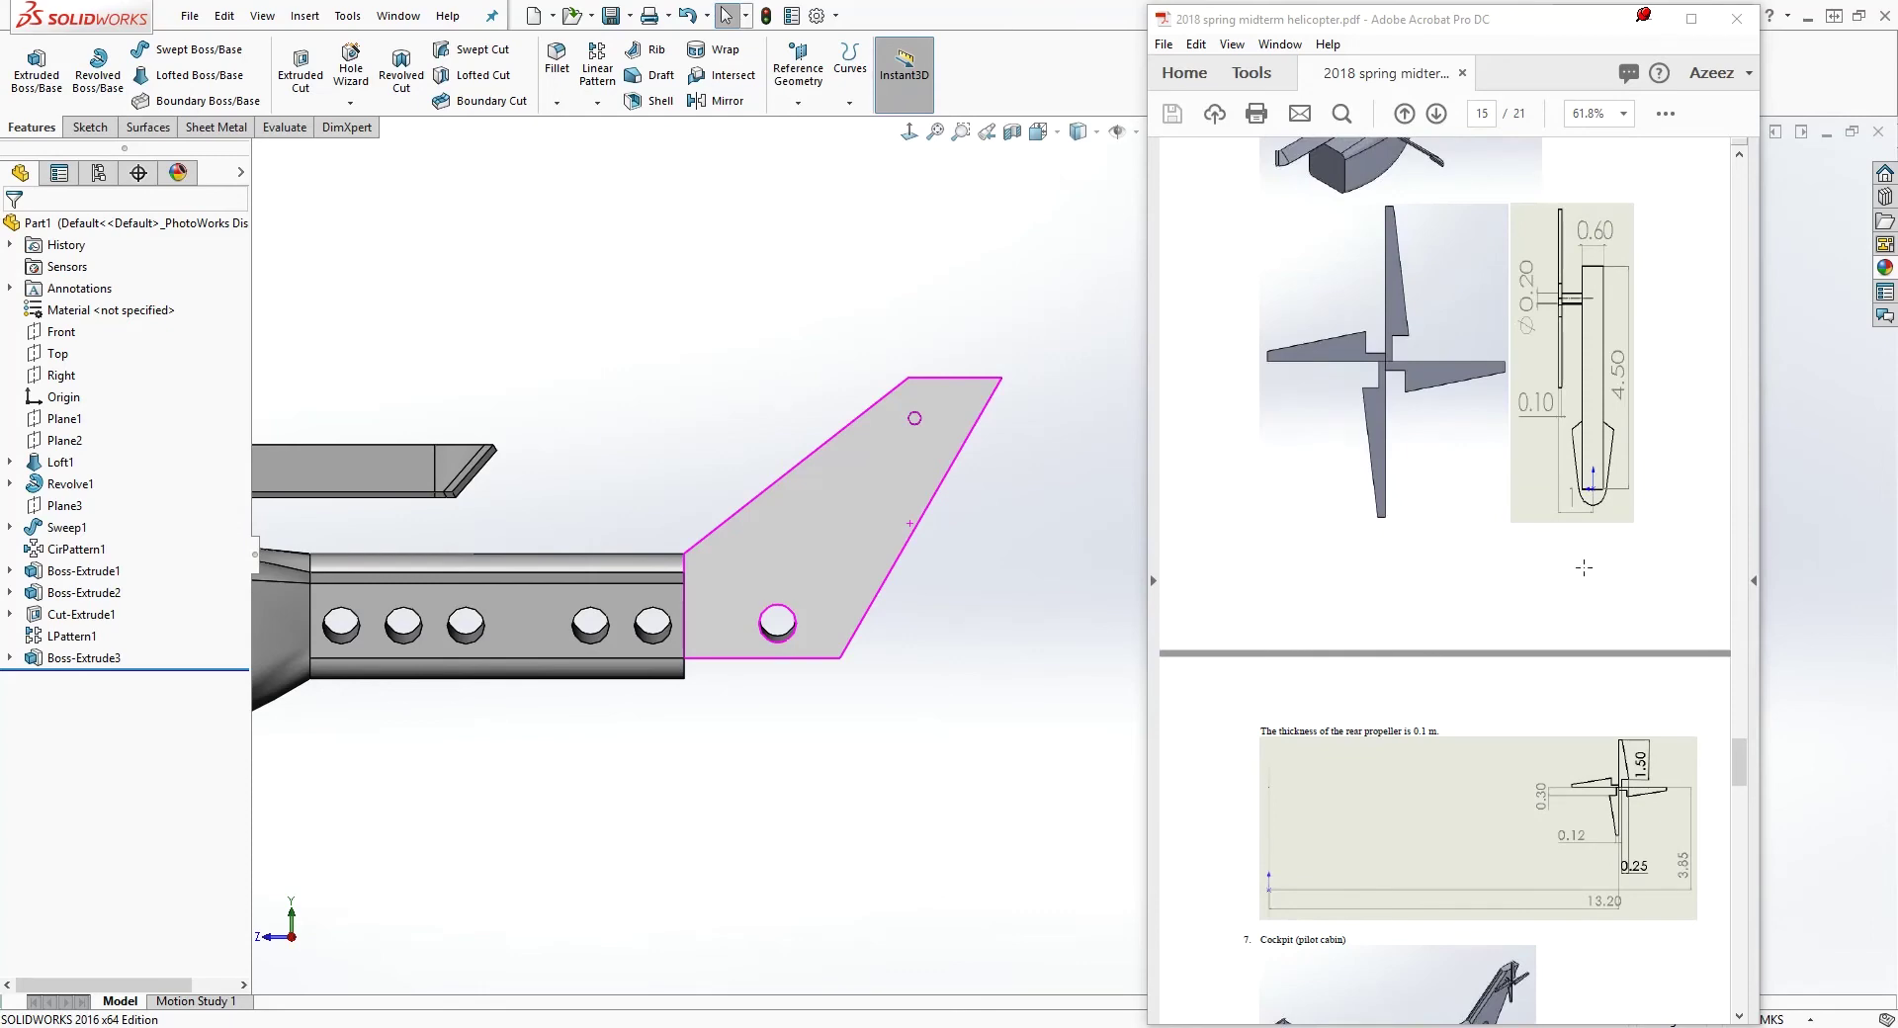
pyautogui.scroll(-3, 1593, 564)
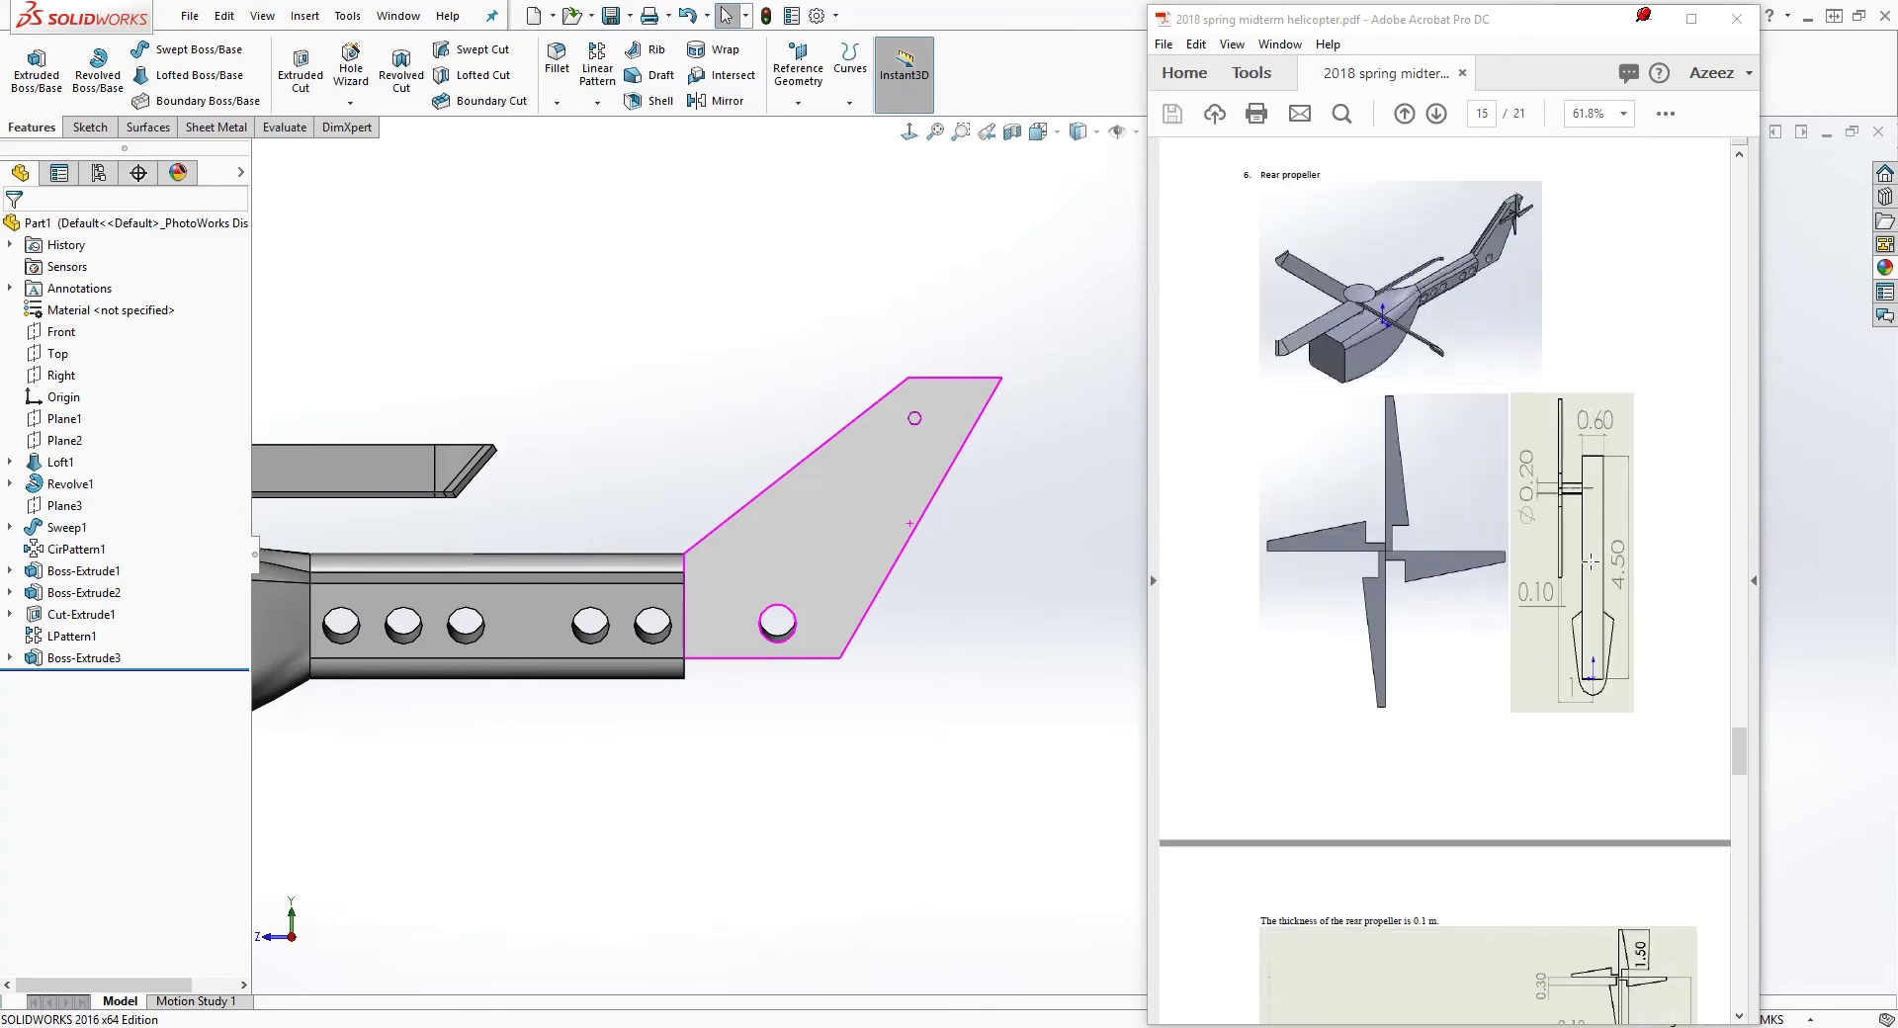
pyautogui.scroll(-8, 1592, 564)
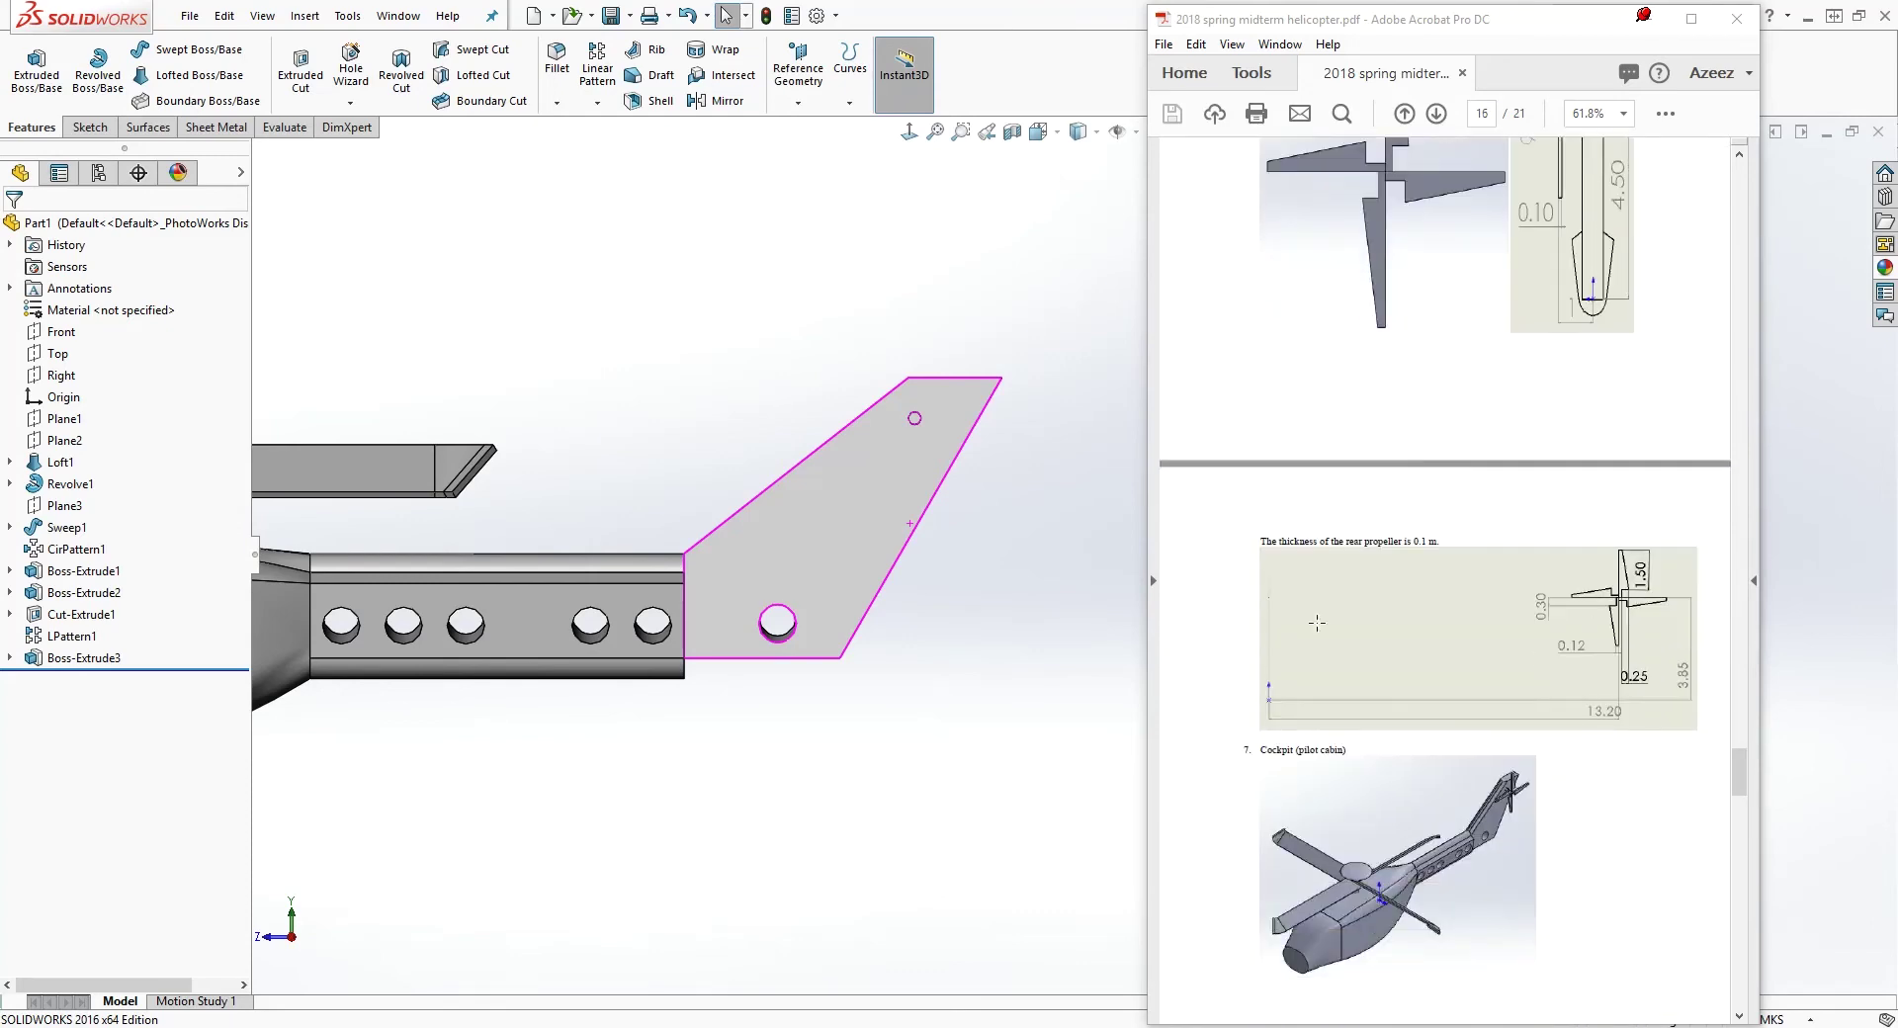
# Start a new sketch on the end face of the rear propeller shaft
pyautogui.scroll(-7, 884, 423)
pyautogui.click(999, 423)
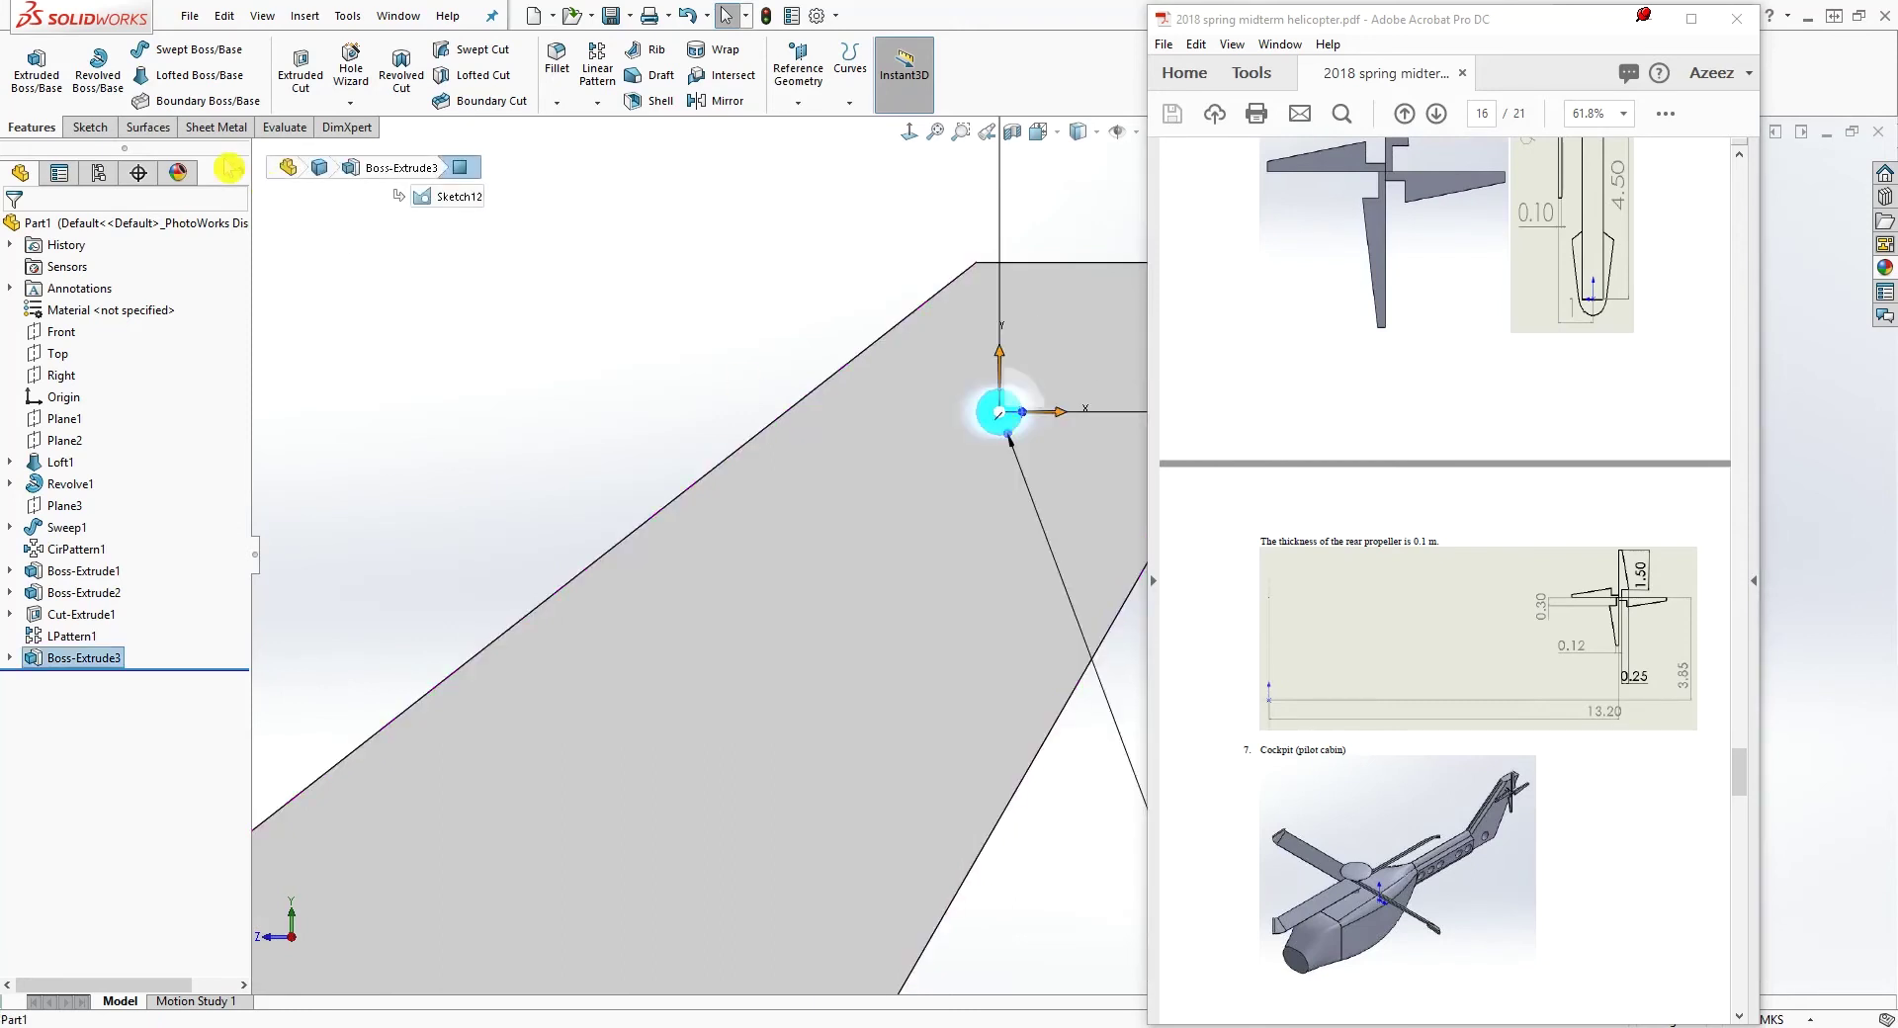
pyautogui.click(89, 128)
pyautogui.click(27, 68)
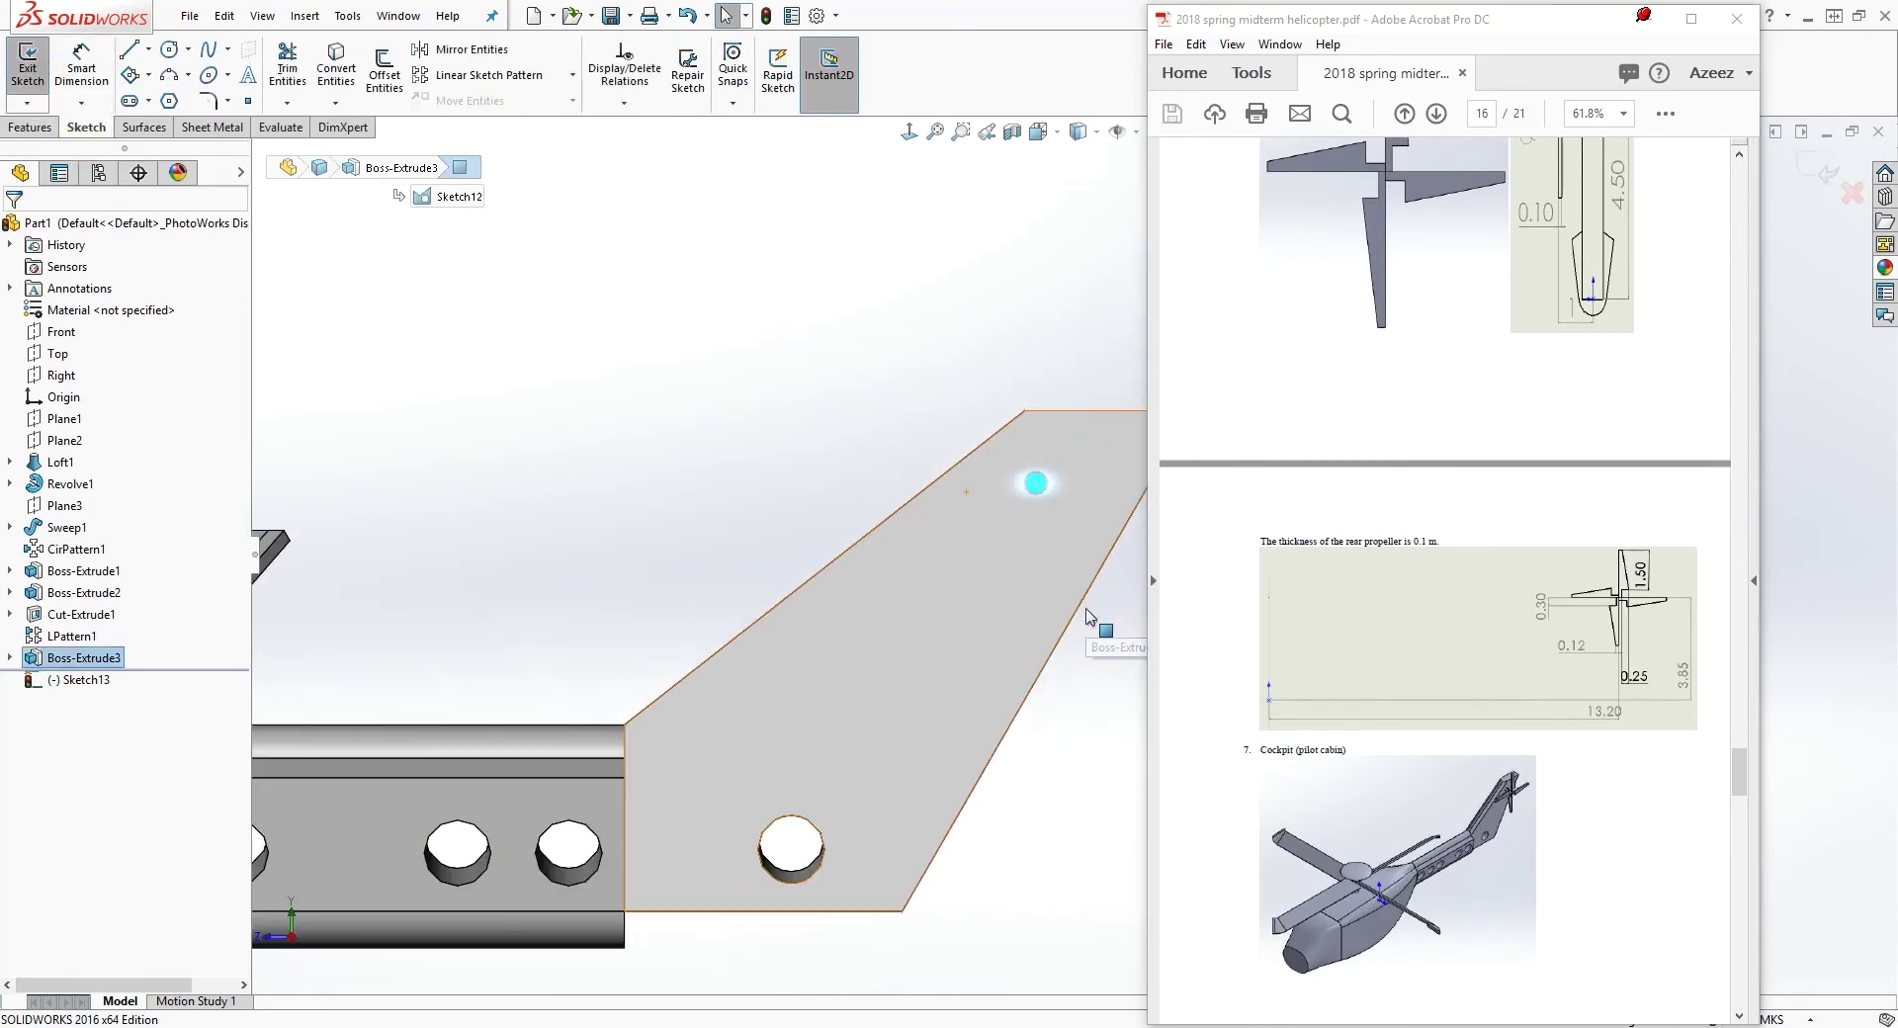
pyautogui.scroll(-6, 1091, 621)
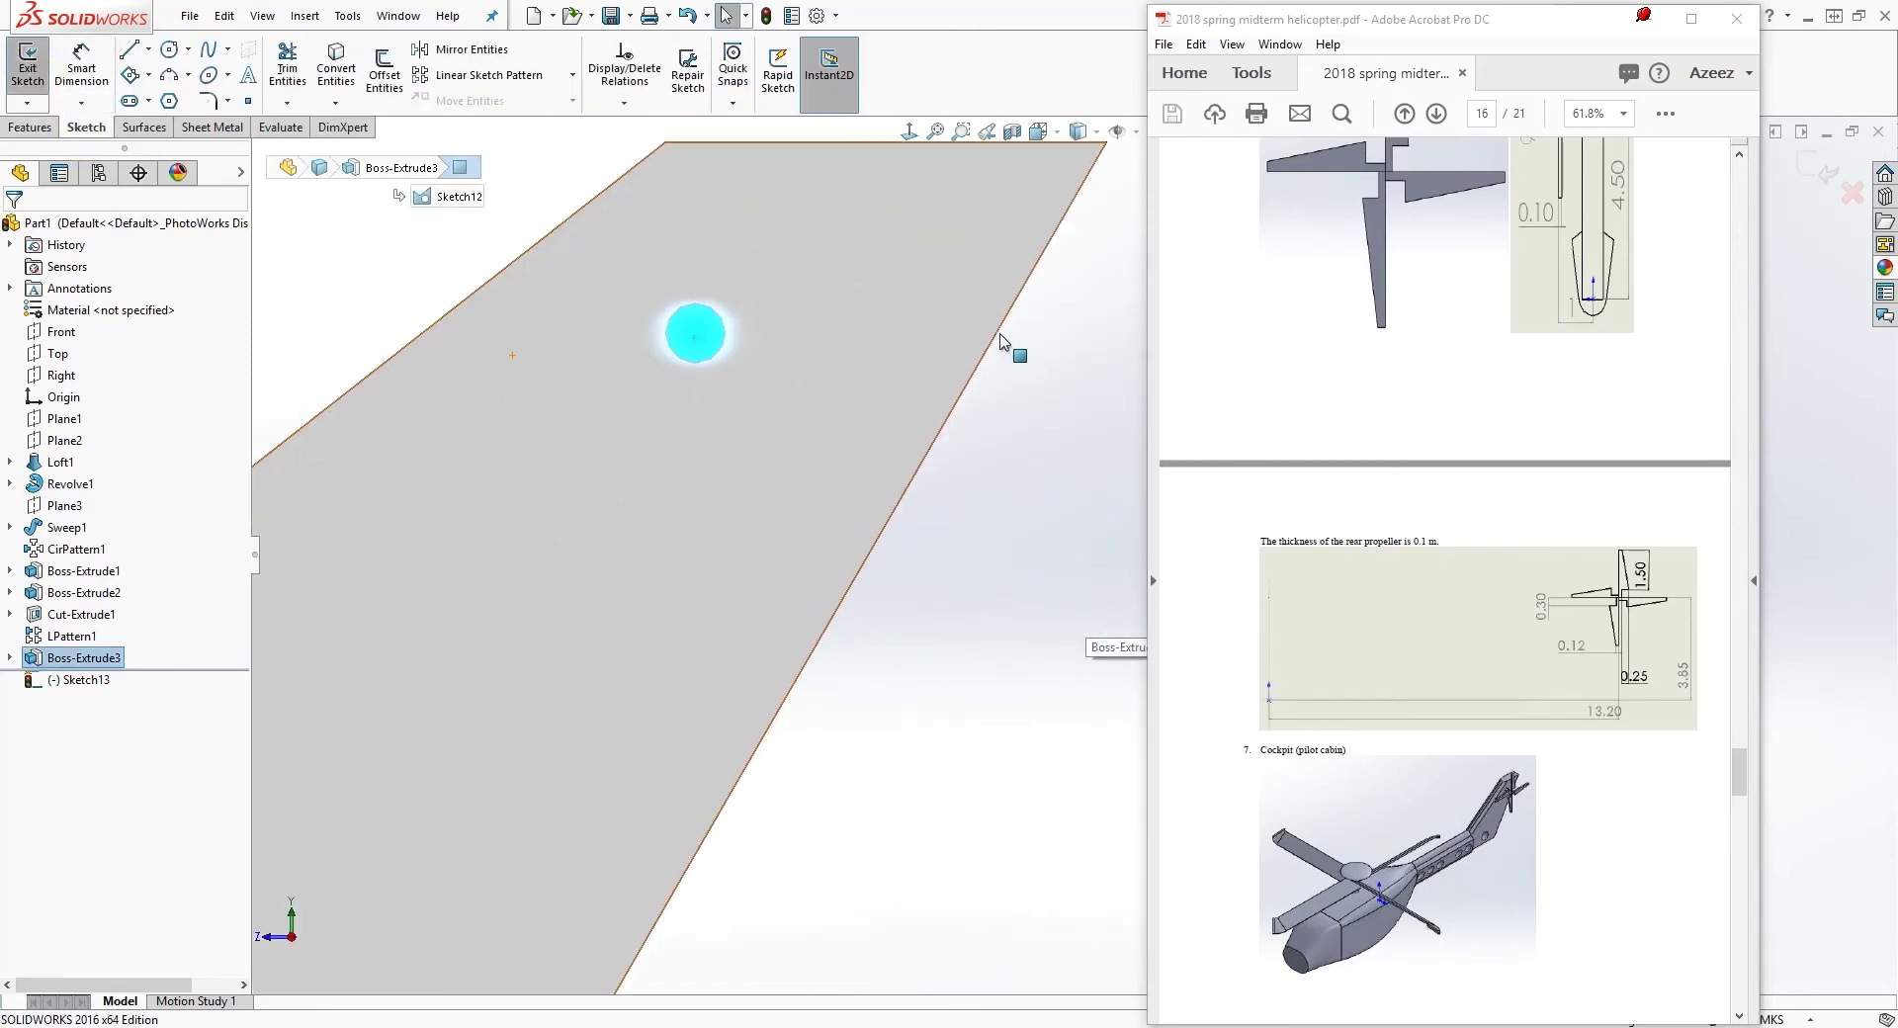
pyautogui.scroll(-3, 999, 386)
# Draw a vertical line from the shaft's centre up to a point above the fin's upper edge
pyautogui.press('l')
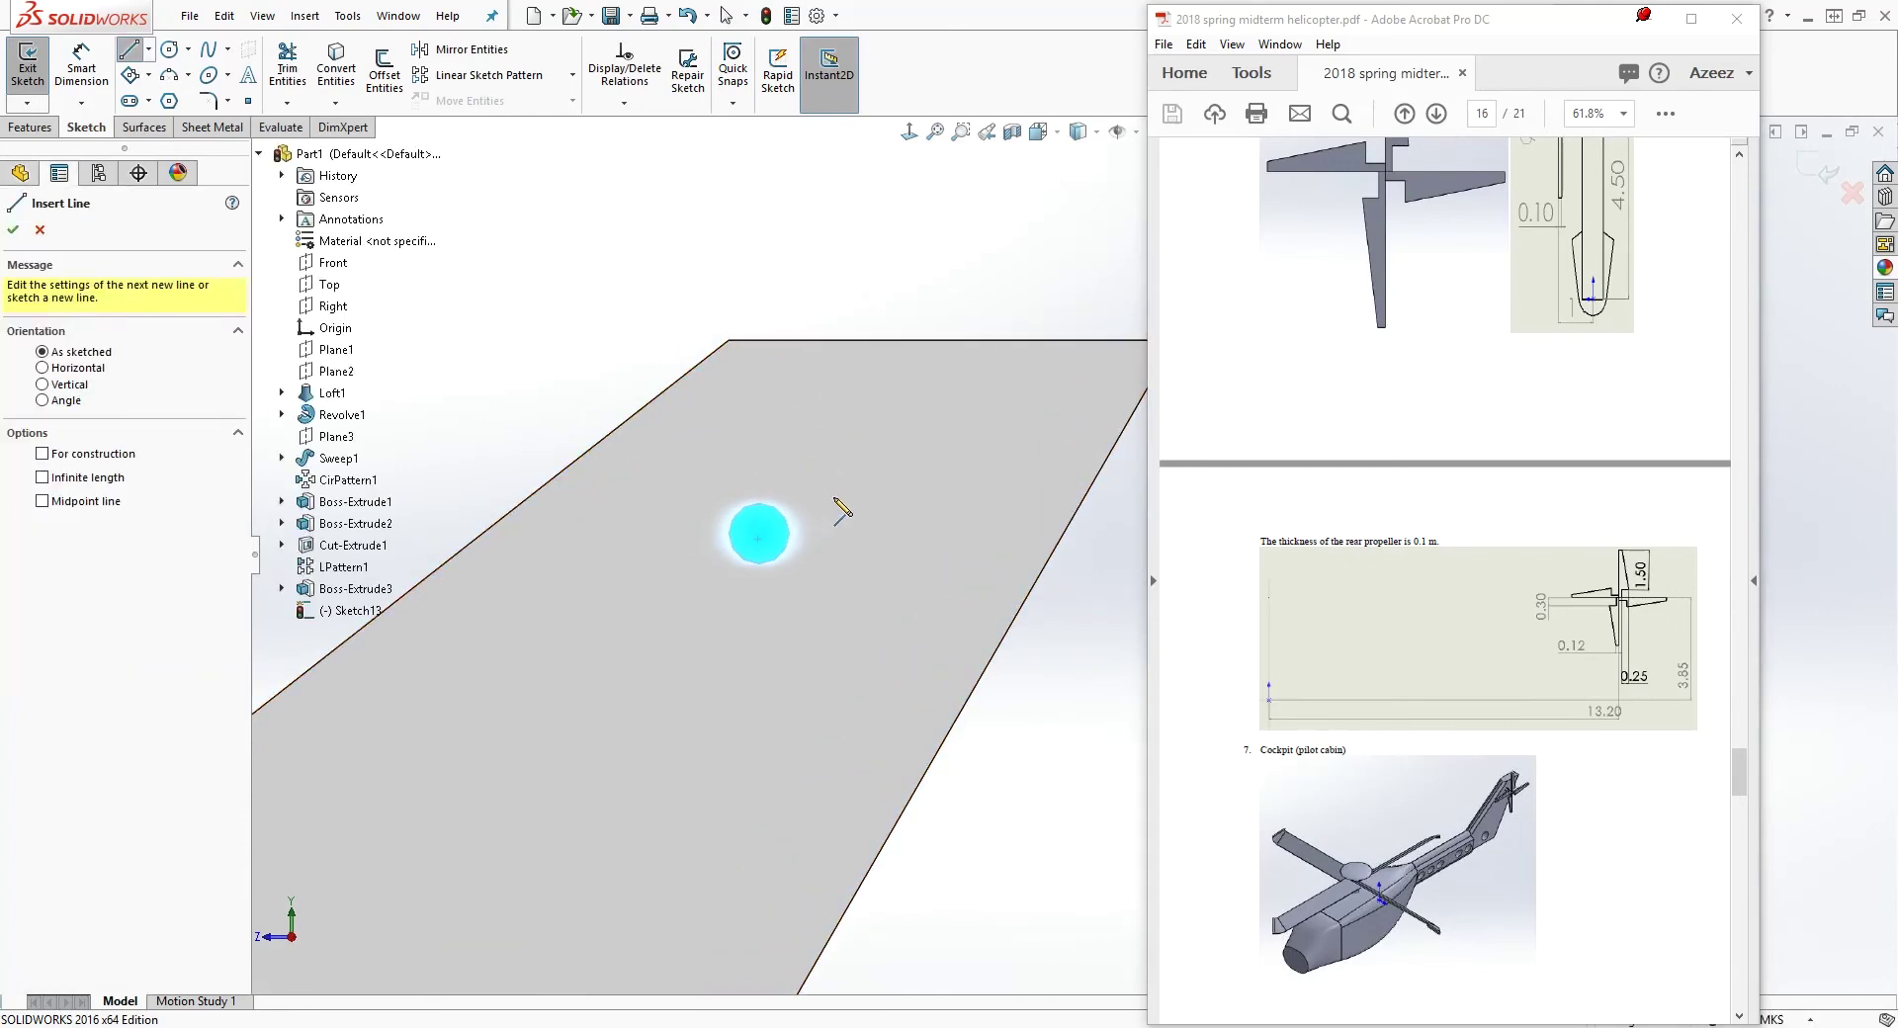
pyautogui.scroll(-3, 836, 524)
pyautogui.scroll(-2, 826, 564)
pyautogui.press('Escape')
pyautogui.click(170, 93)
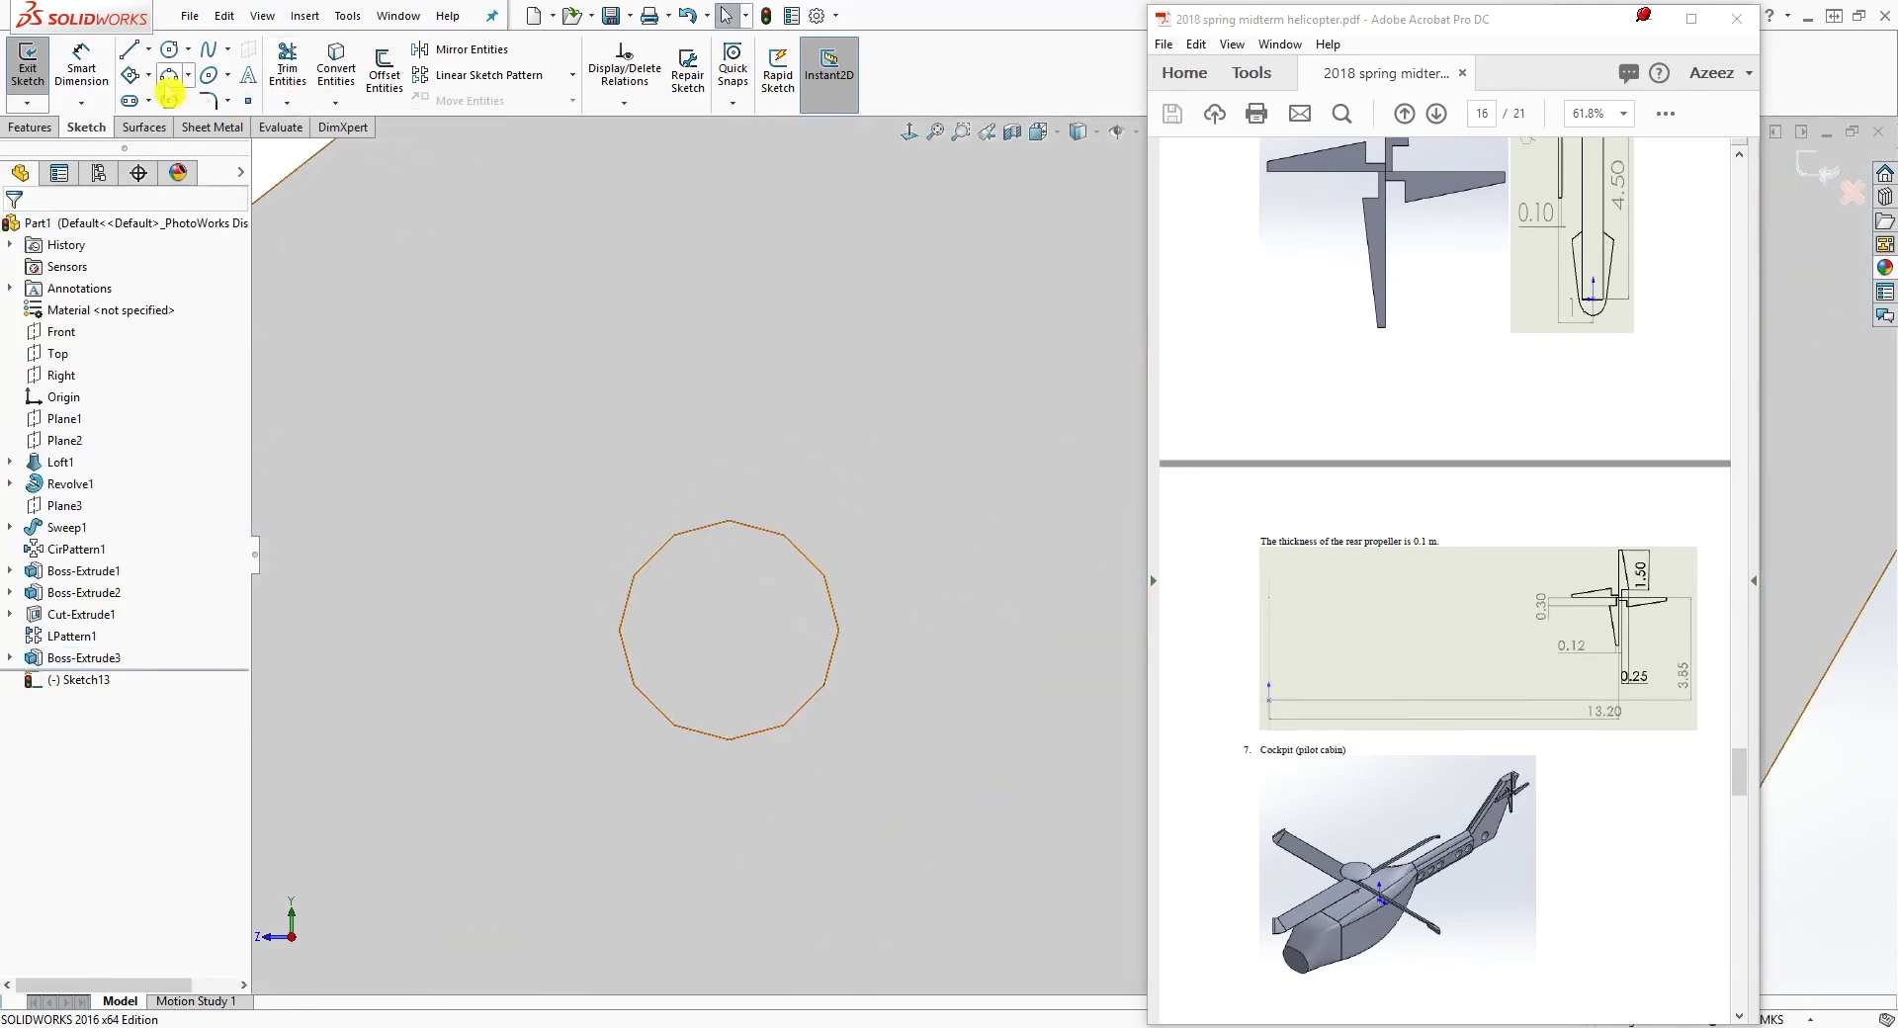
pyautogui.click(129, 54)
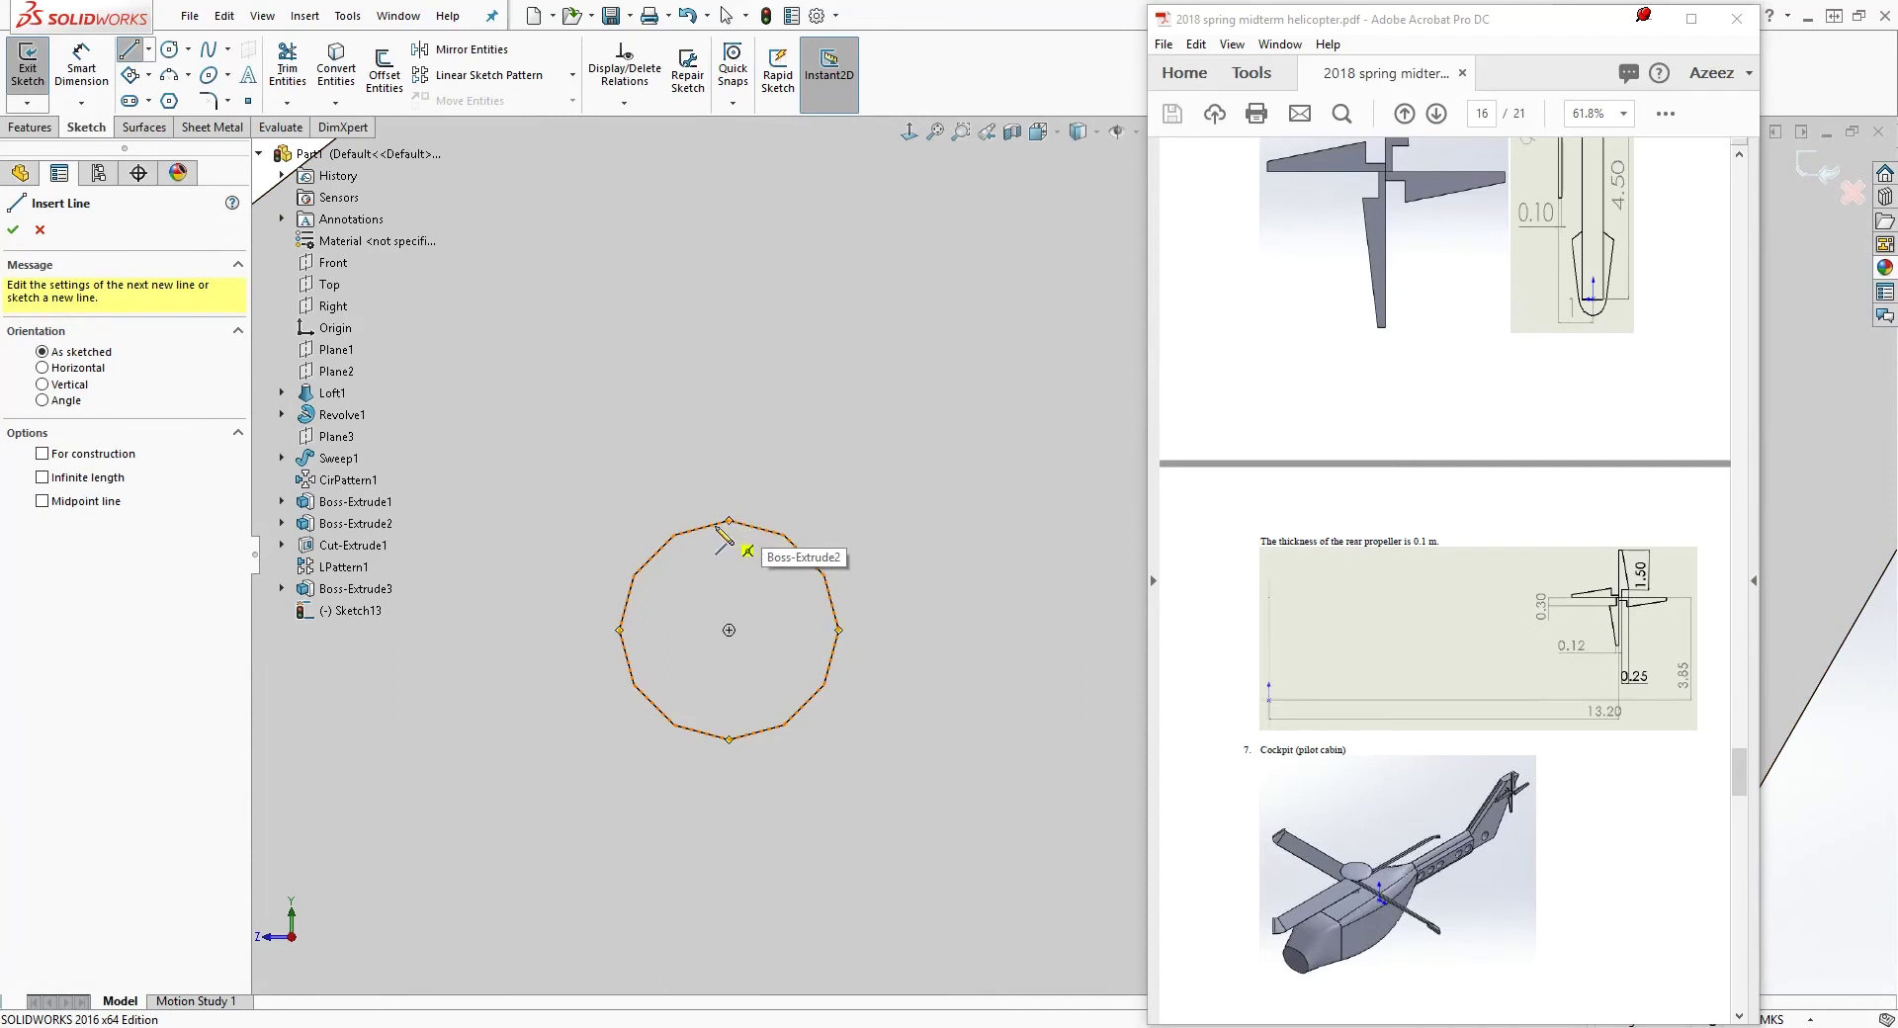
pyautogui.click(728, 631)
pyautogui.scroll(4, 754, 366)
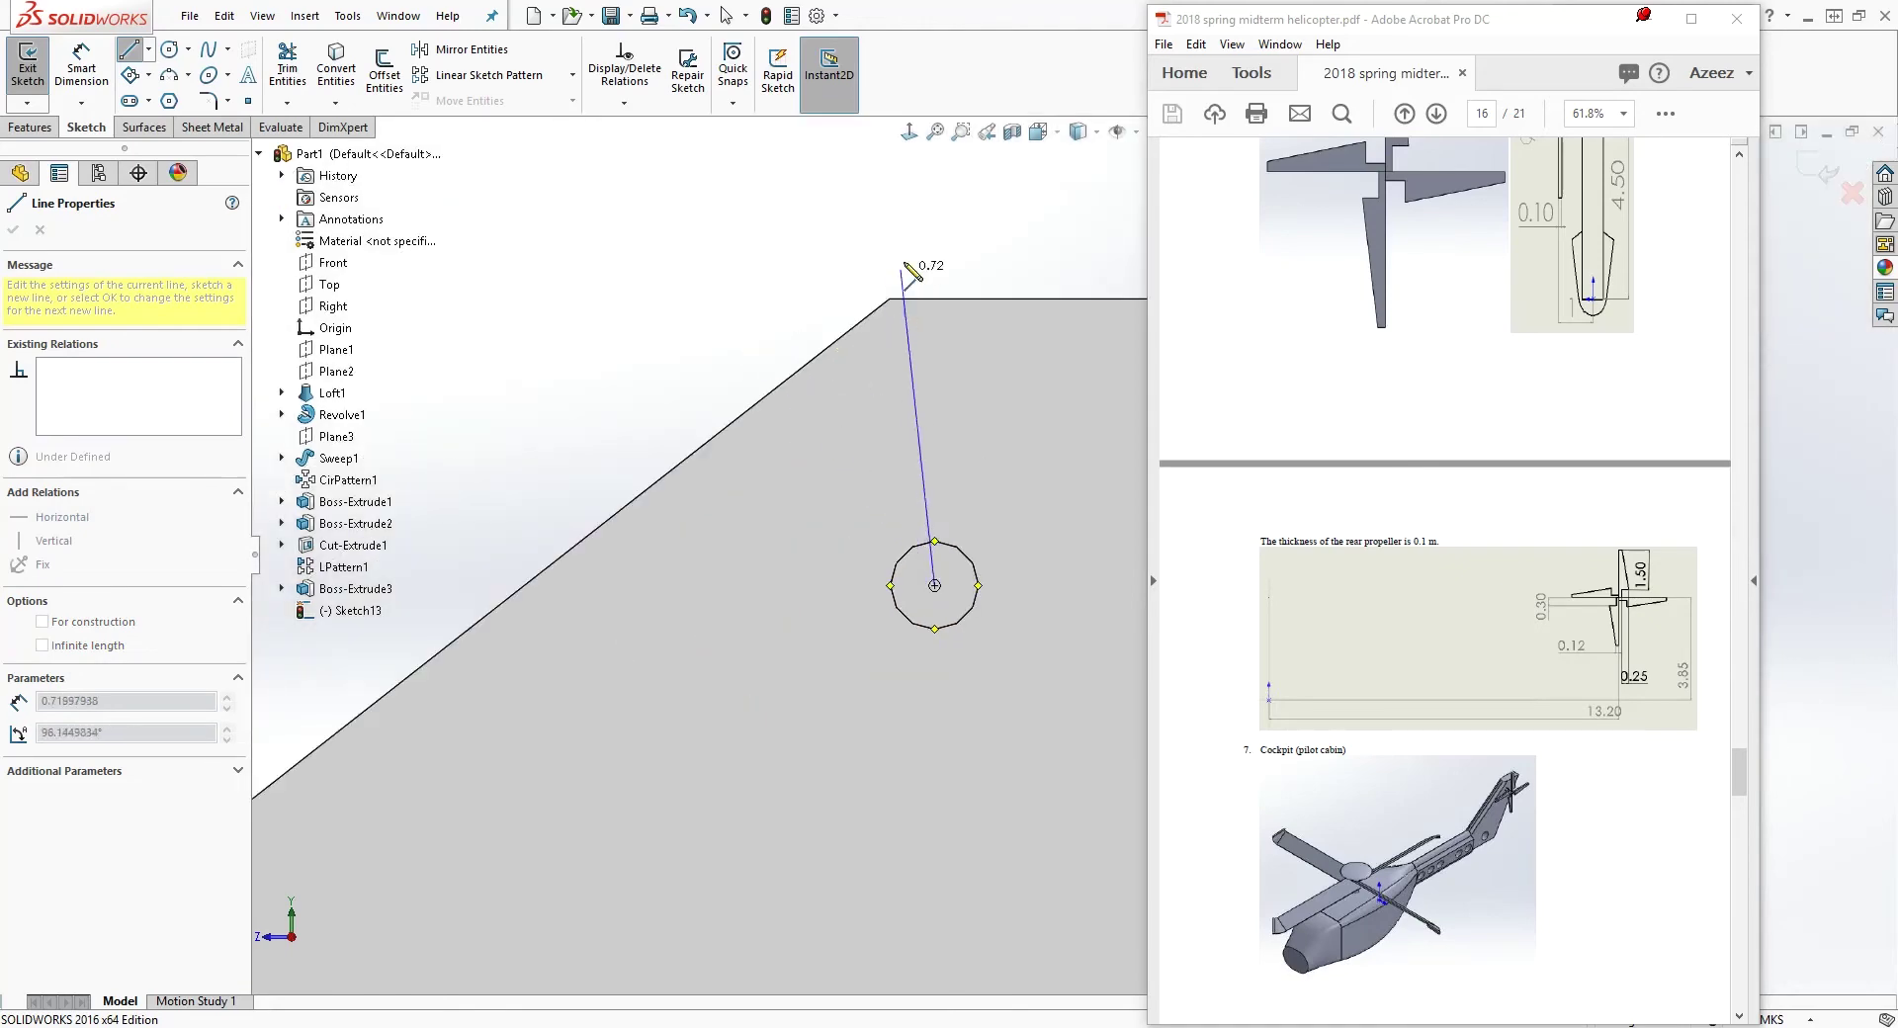
pyautogui.click(935, 161)
pyautogui.press('Escape')
pyautogui.keyDown('ctrl'); pyautogui.moveTo(1024, 706); pyautogui.dragTo(647, 759, button='middle'); pyautogui.keyUp('ctrl')
# Complete the closed blade outline with a short top edge, slanted side, horizontal step, vertical edge and about 0.12 m base edge to the shaft's centre
pyautogui.moveTo(878, 640); pyautogui.dragTo(516, 165, button='right')
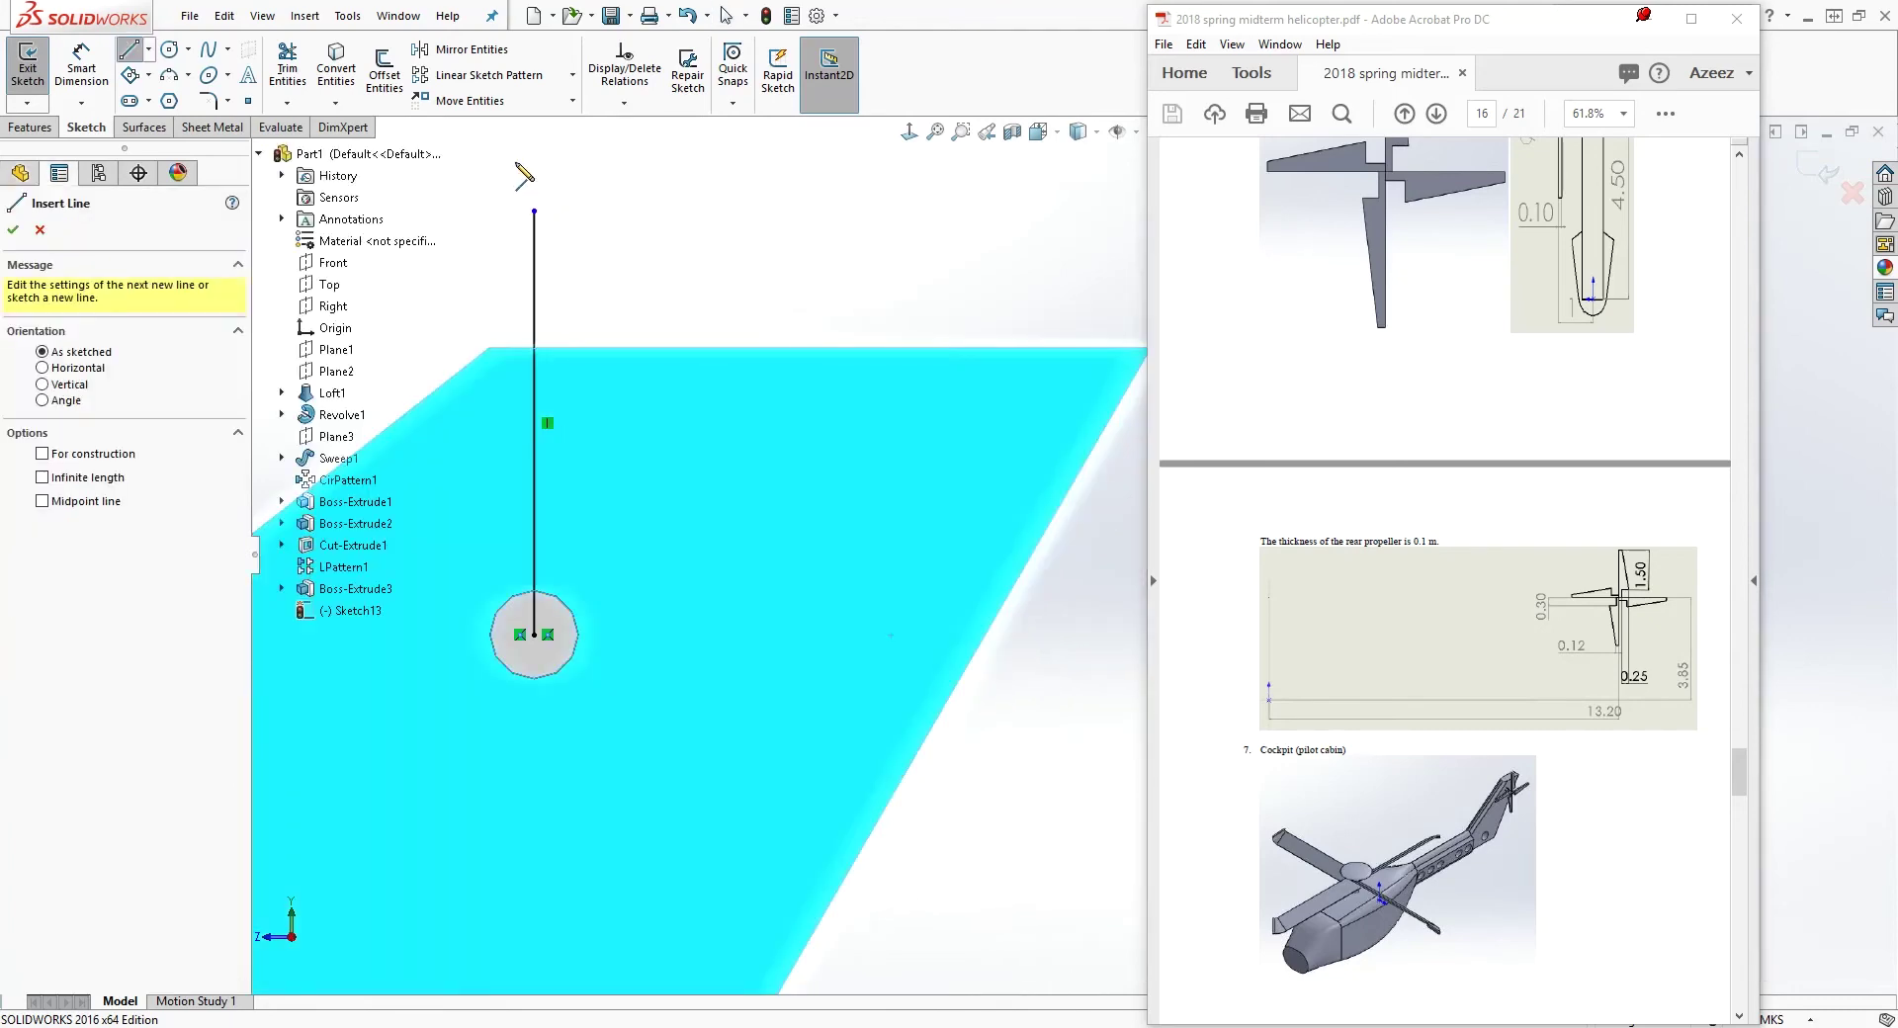
pyautogui.click(534, 211)
pyautogui.click(579, 211)
pyautogui.click(739, 541)
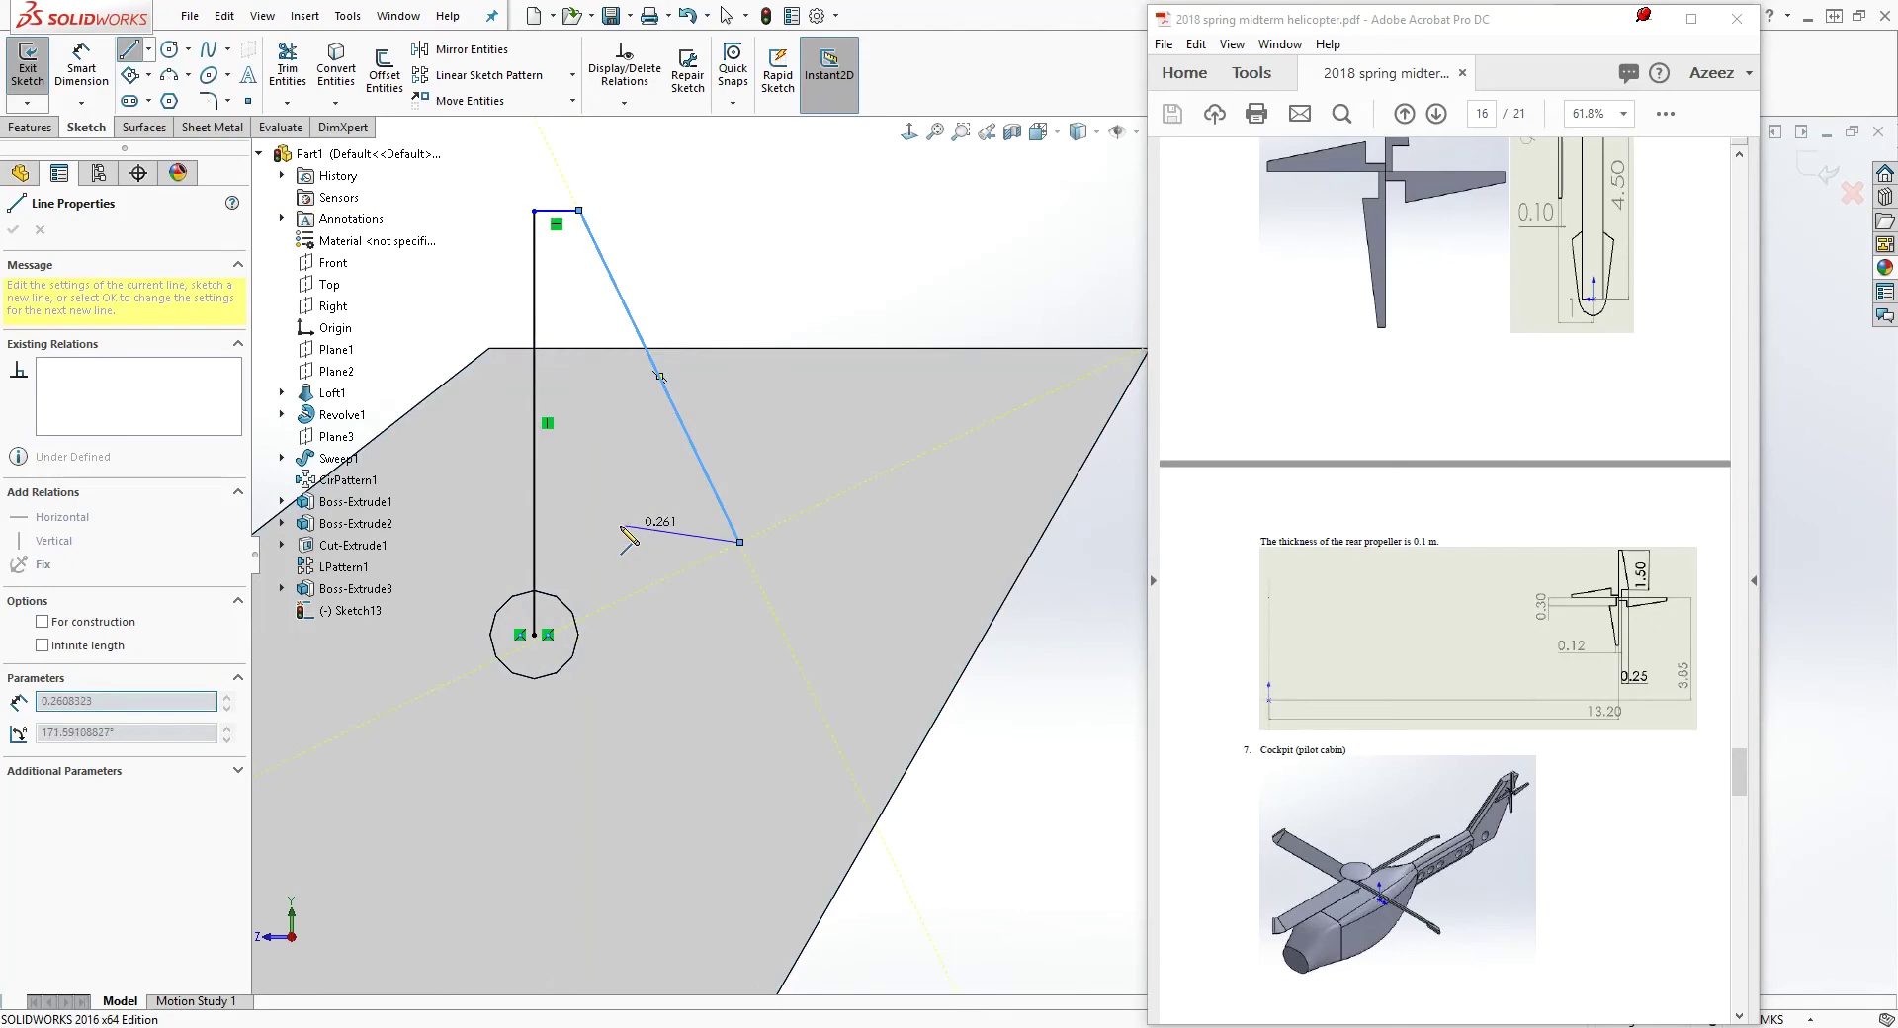
pyautogui.click(587, 542)
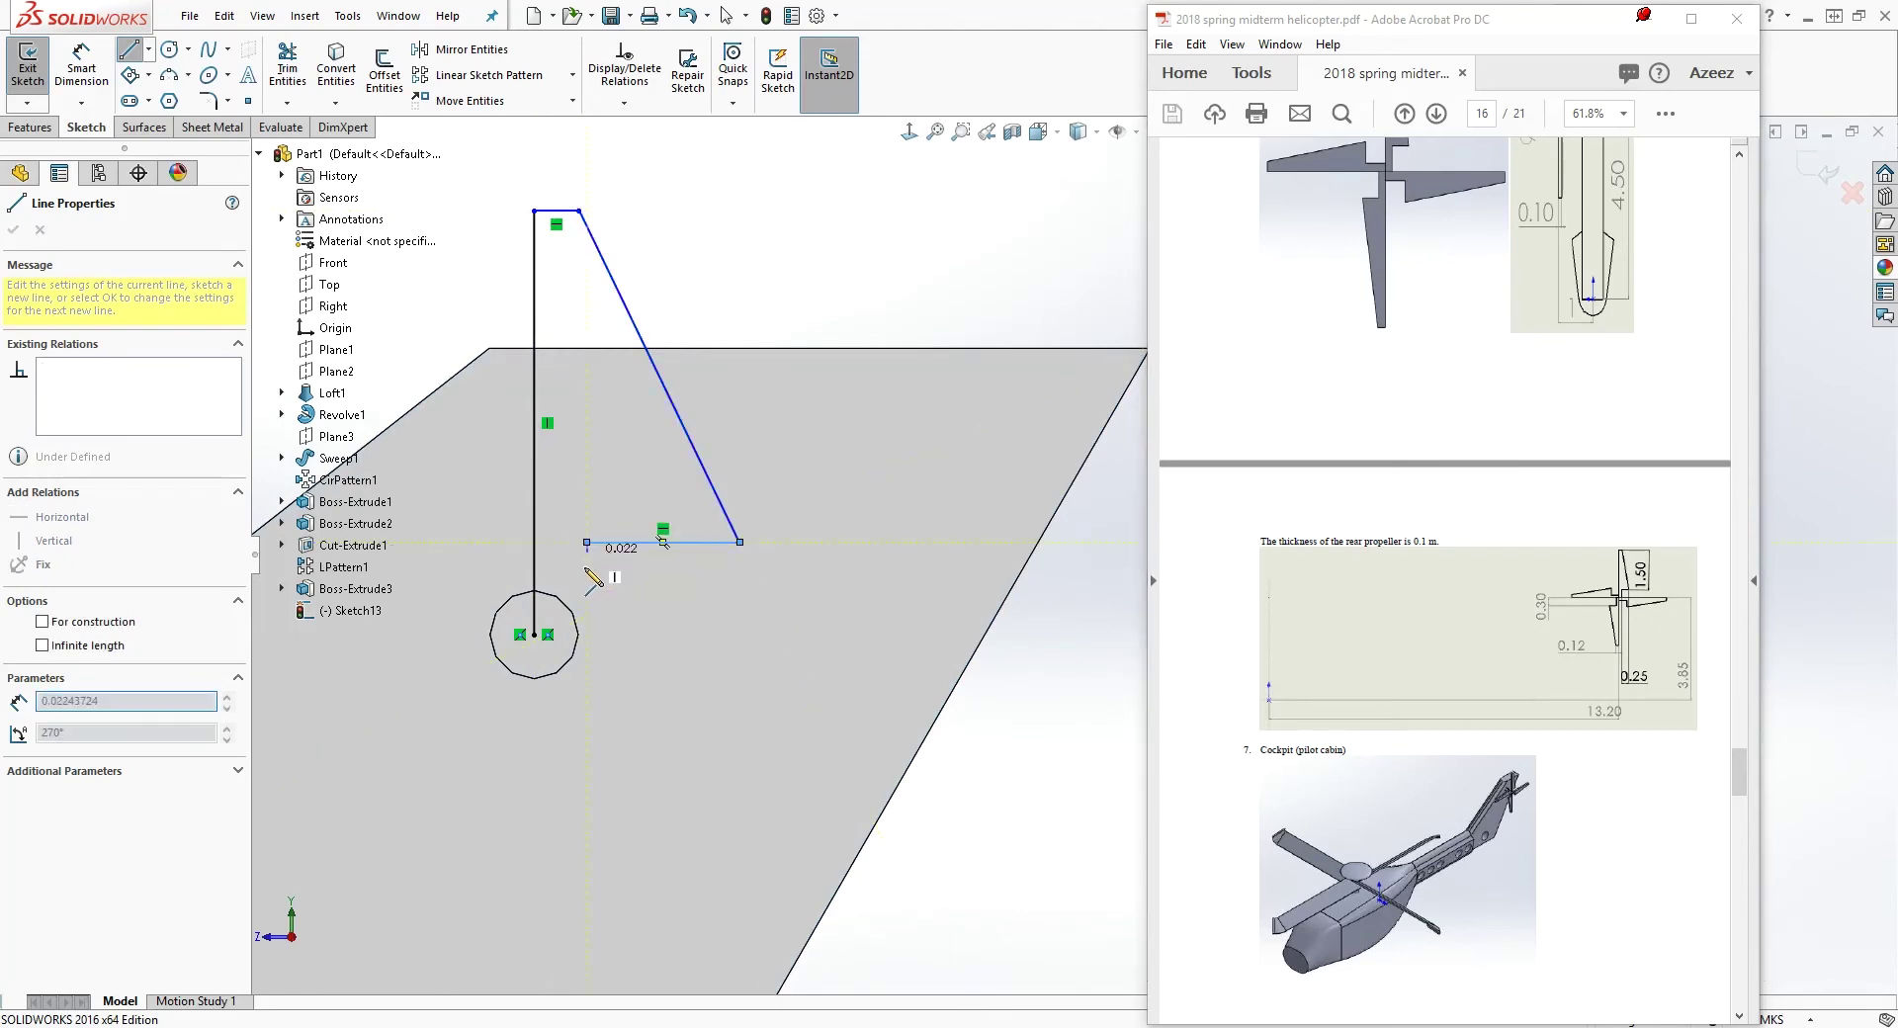
pyautogui.click(587, 635)
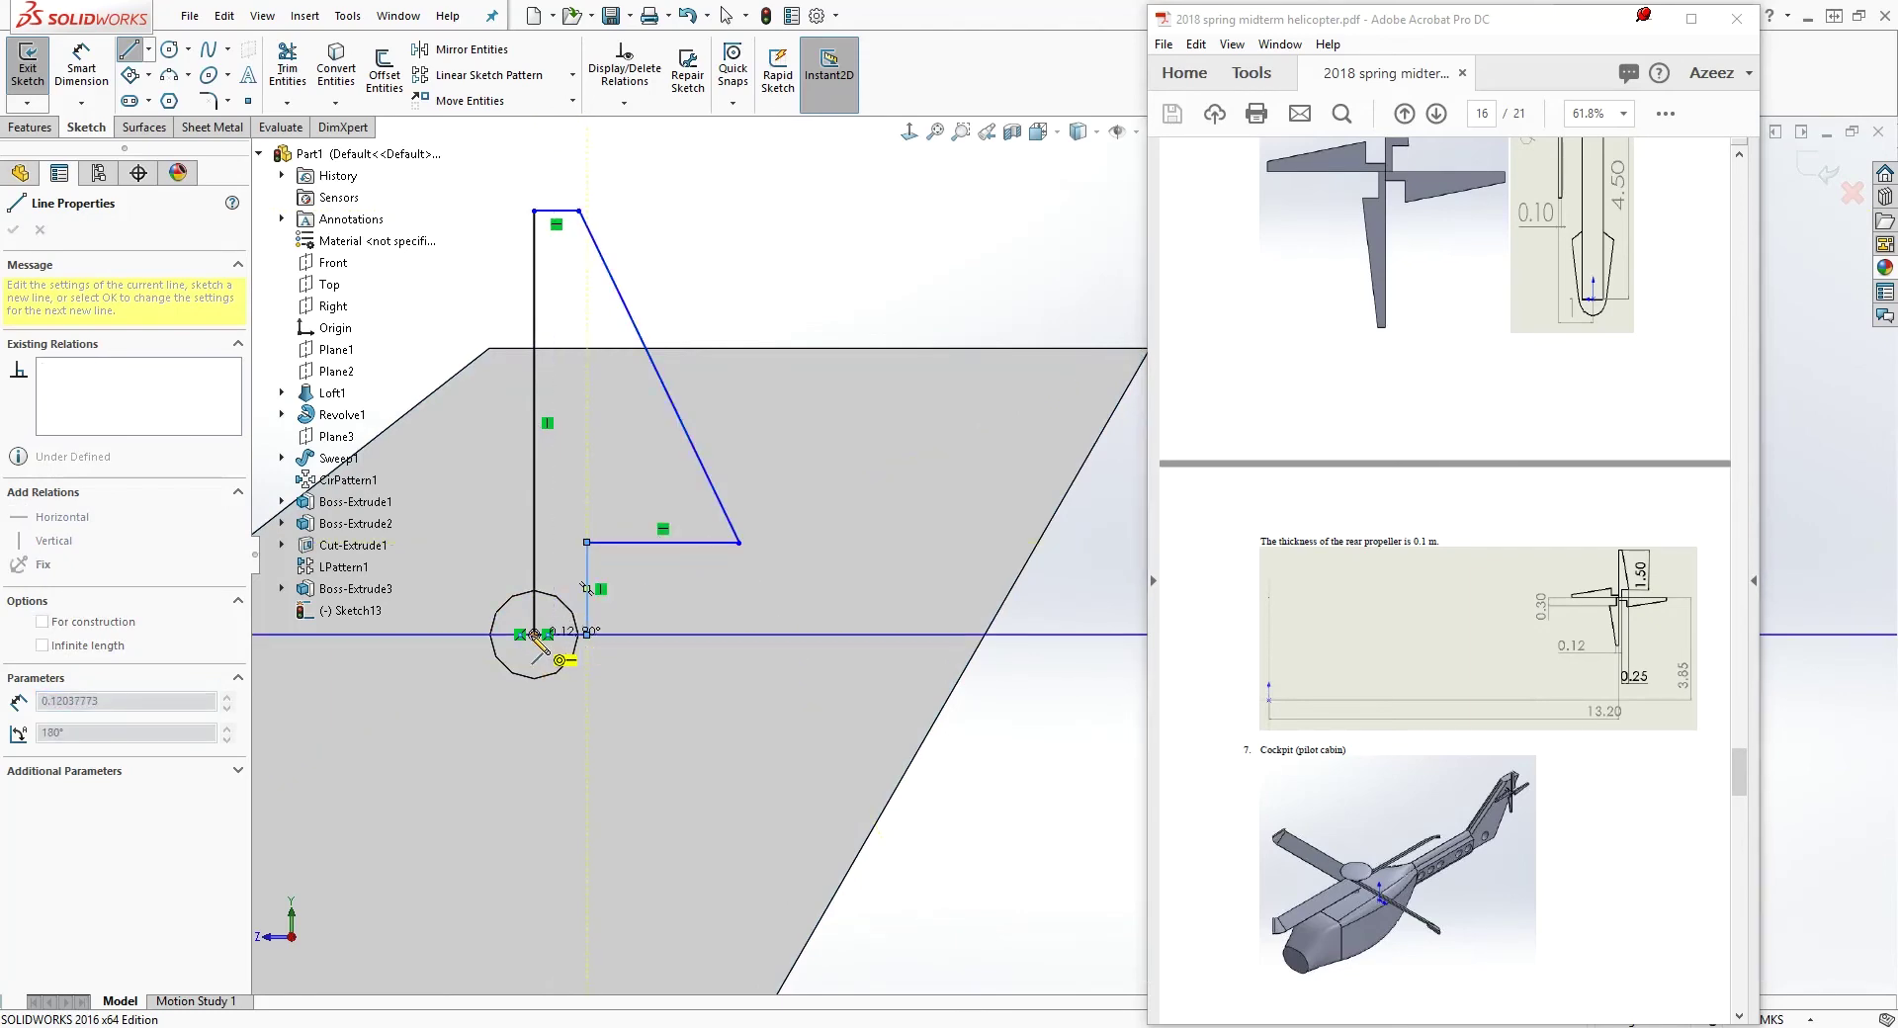
pyautogui.click(534, 634)
pyautogui.press('Escape')
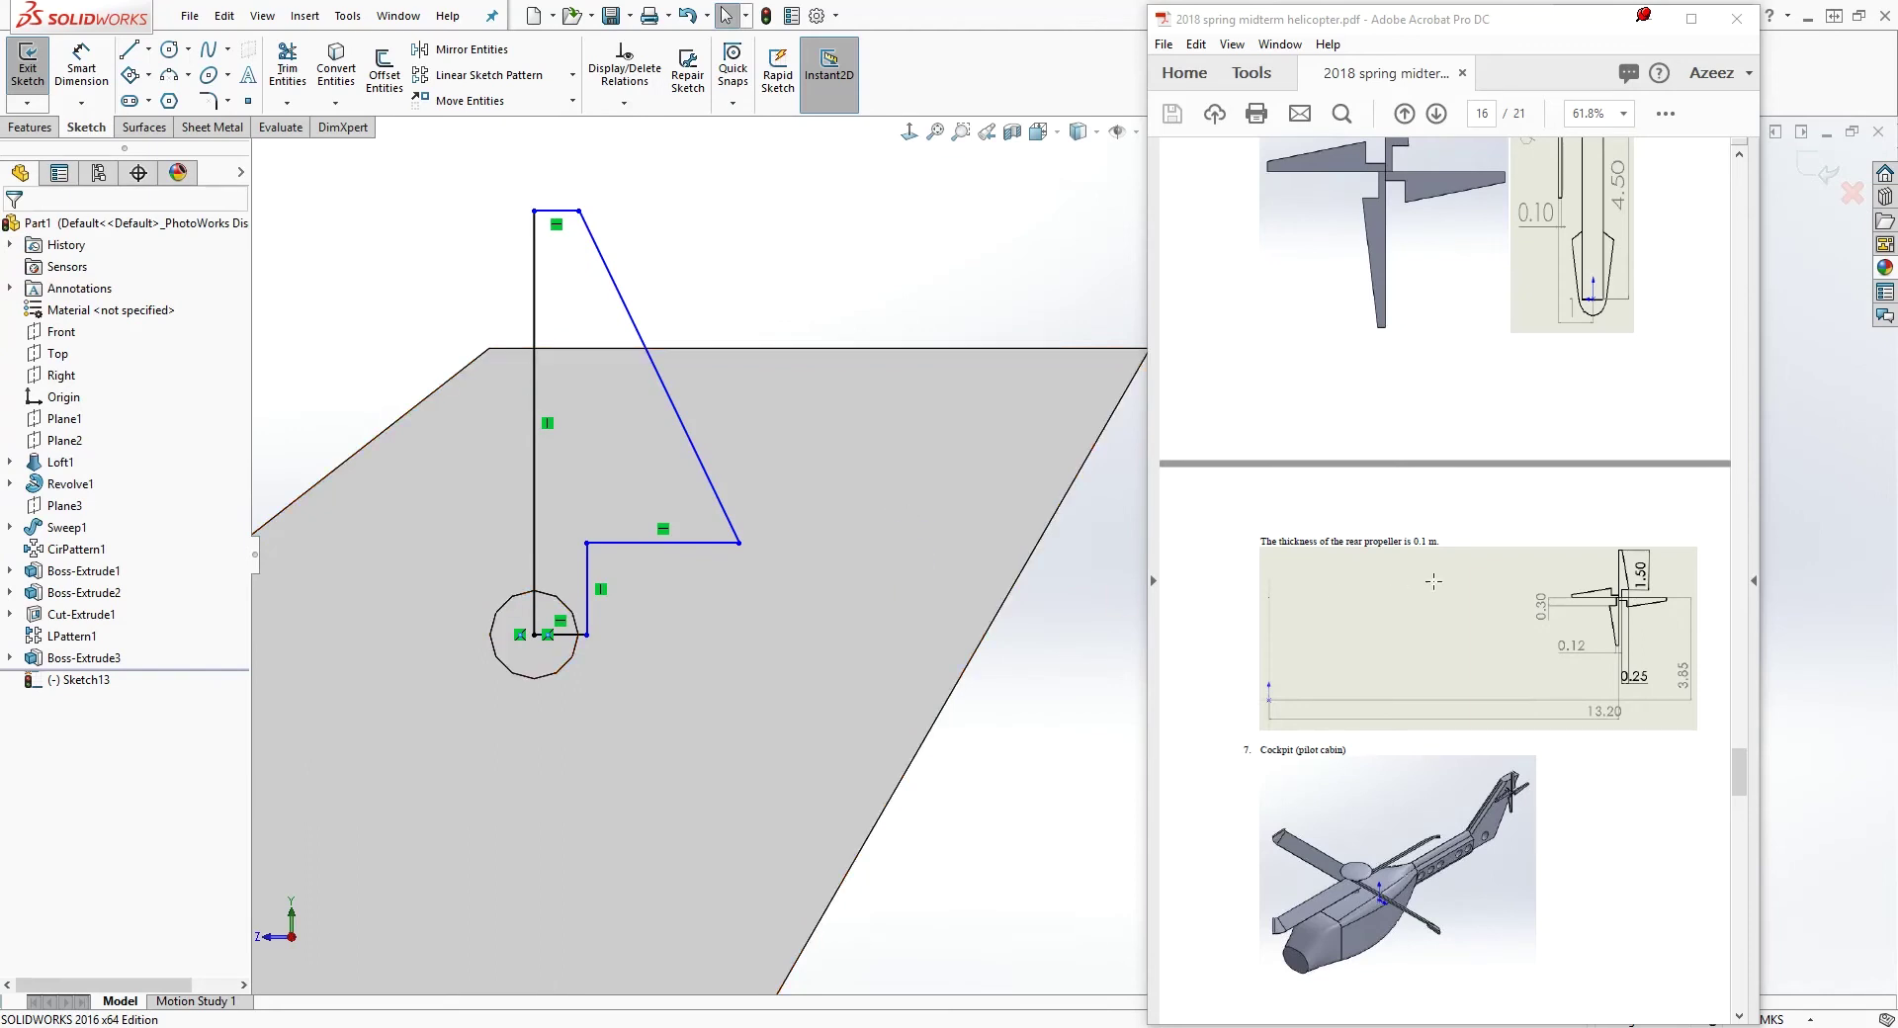
pyautogui.scroll(5, 852, 776)
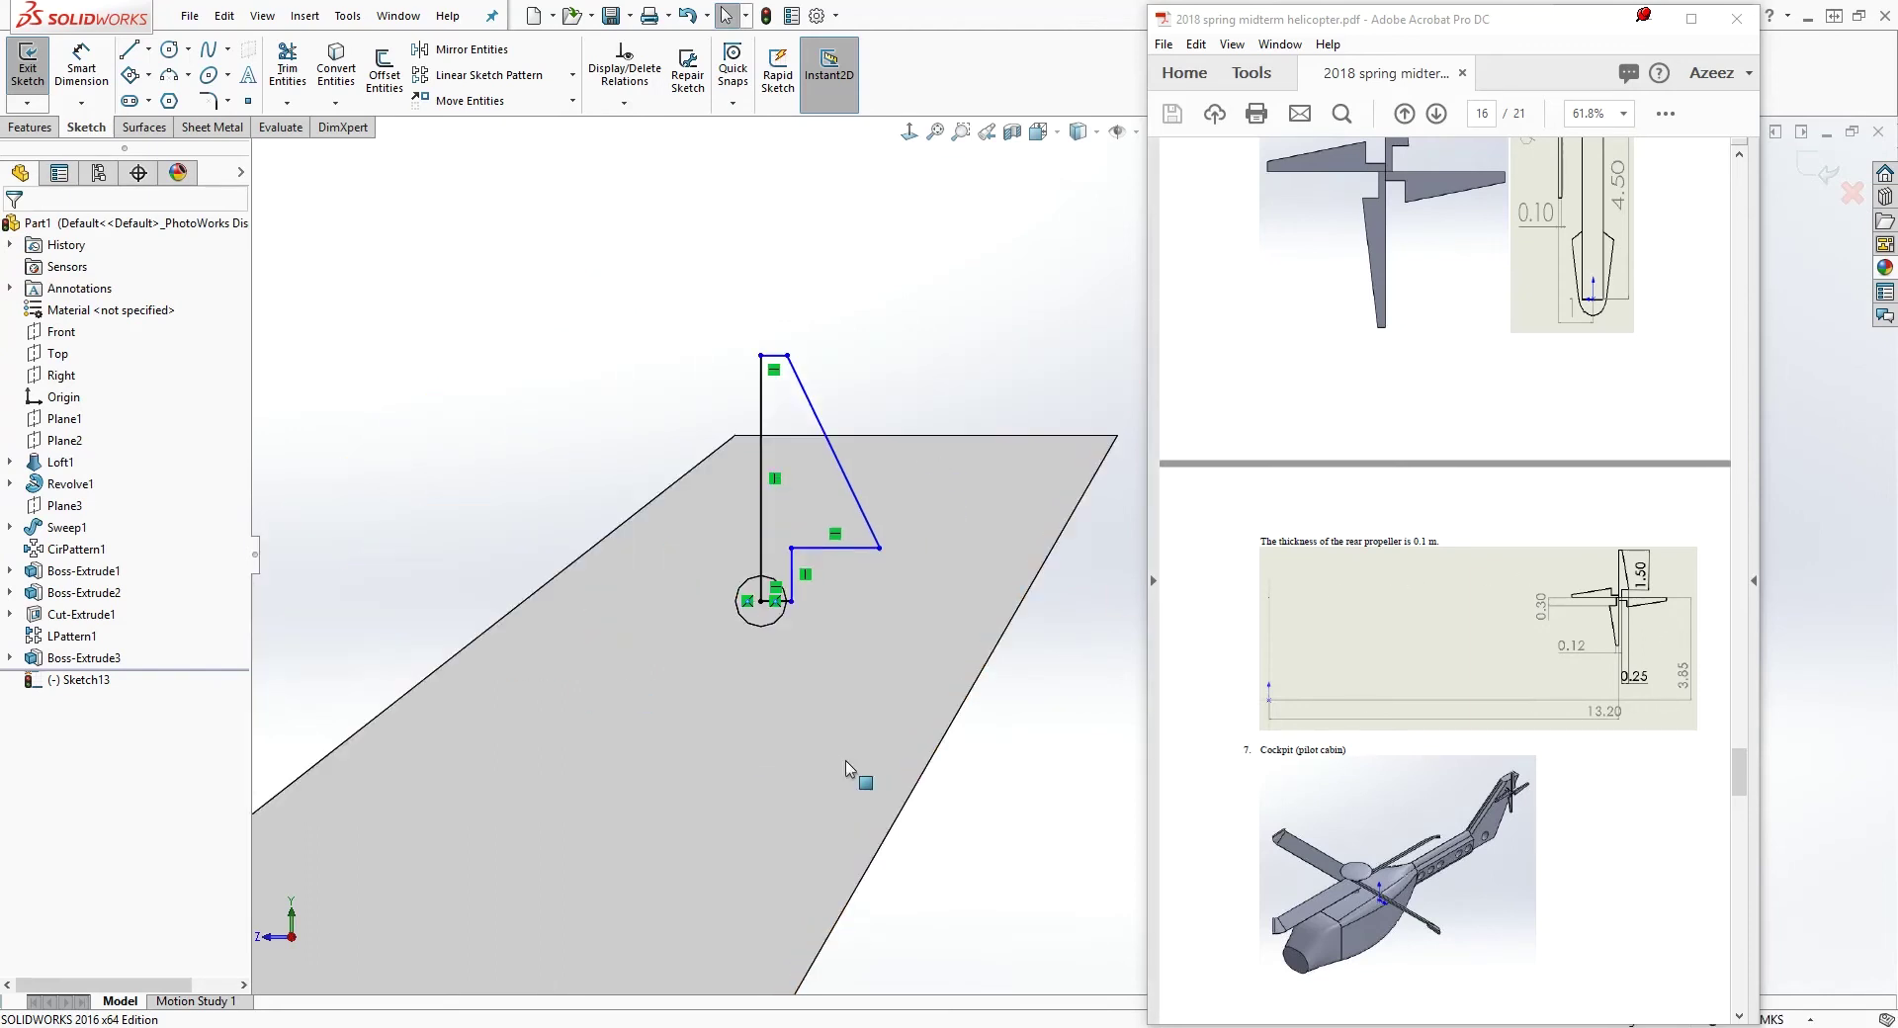
# Try to dimension the blade's horizontal step at 3.85 m above the origin
pyautogui.moveTo(1020, 880); pyautogui.dragTo(988, 801, button='right')
pyautogui.scroll(2, 703, 792)
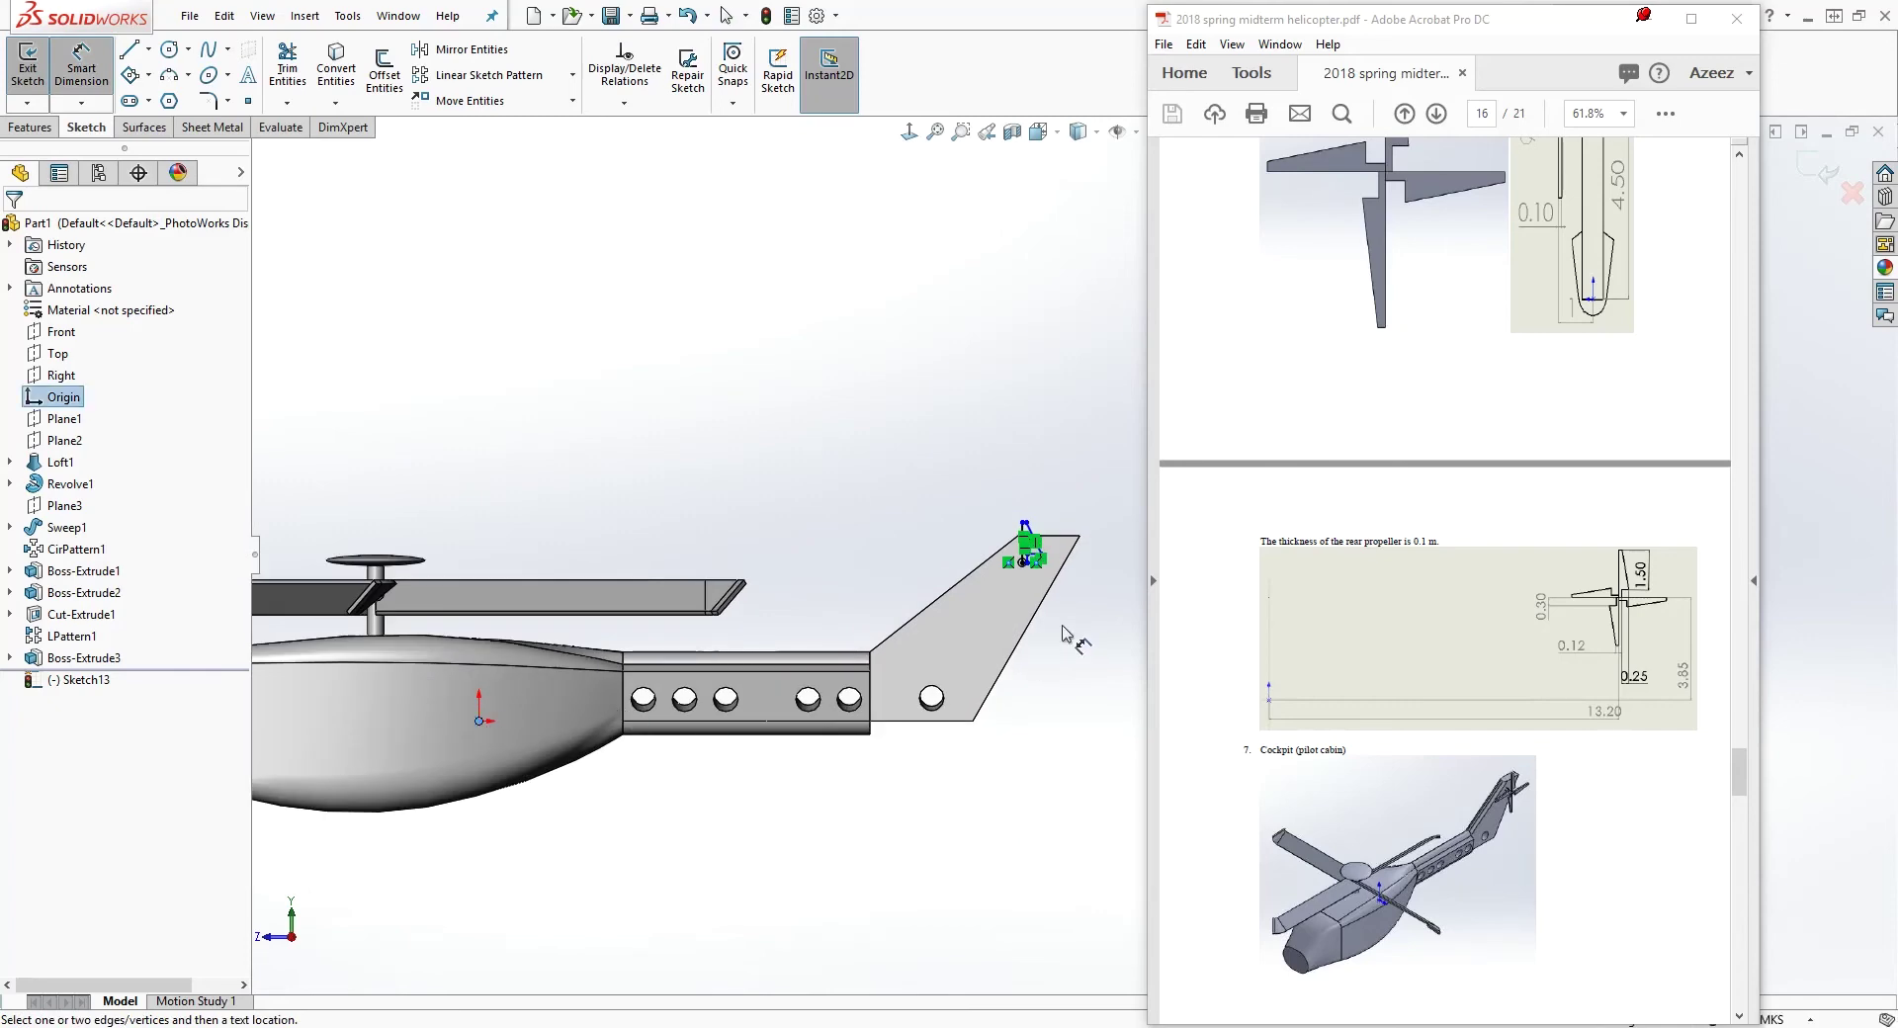
pyautogui.scroll(-5, 1064, 633)
pyautogui.click(988, 485)
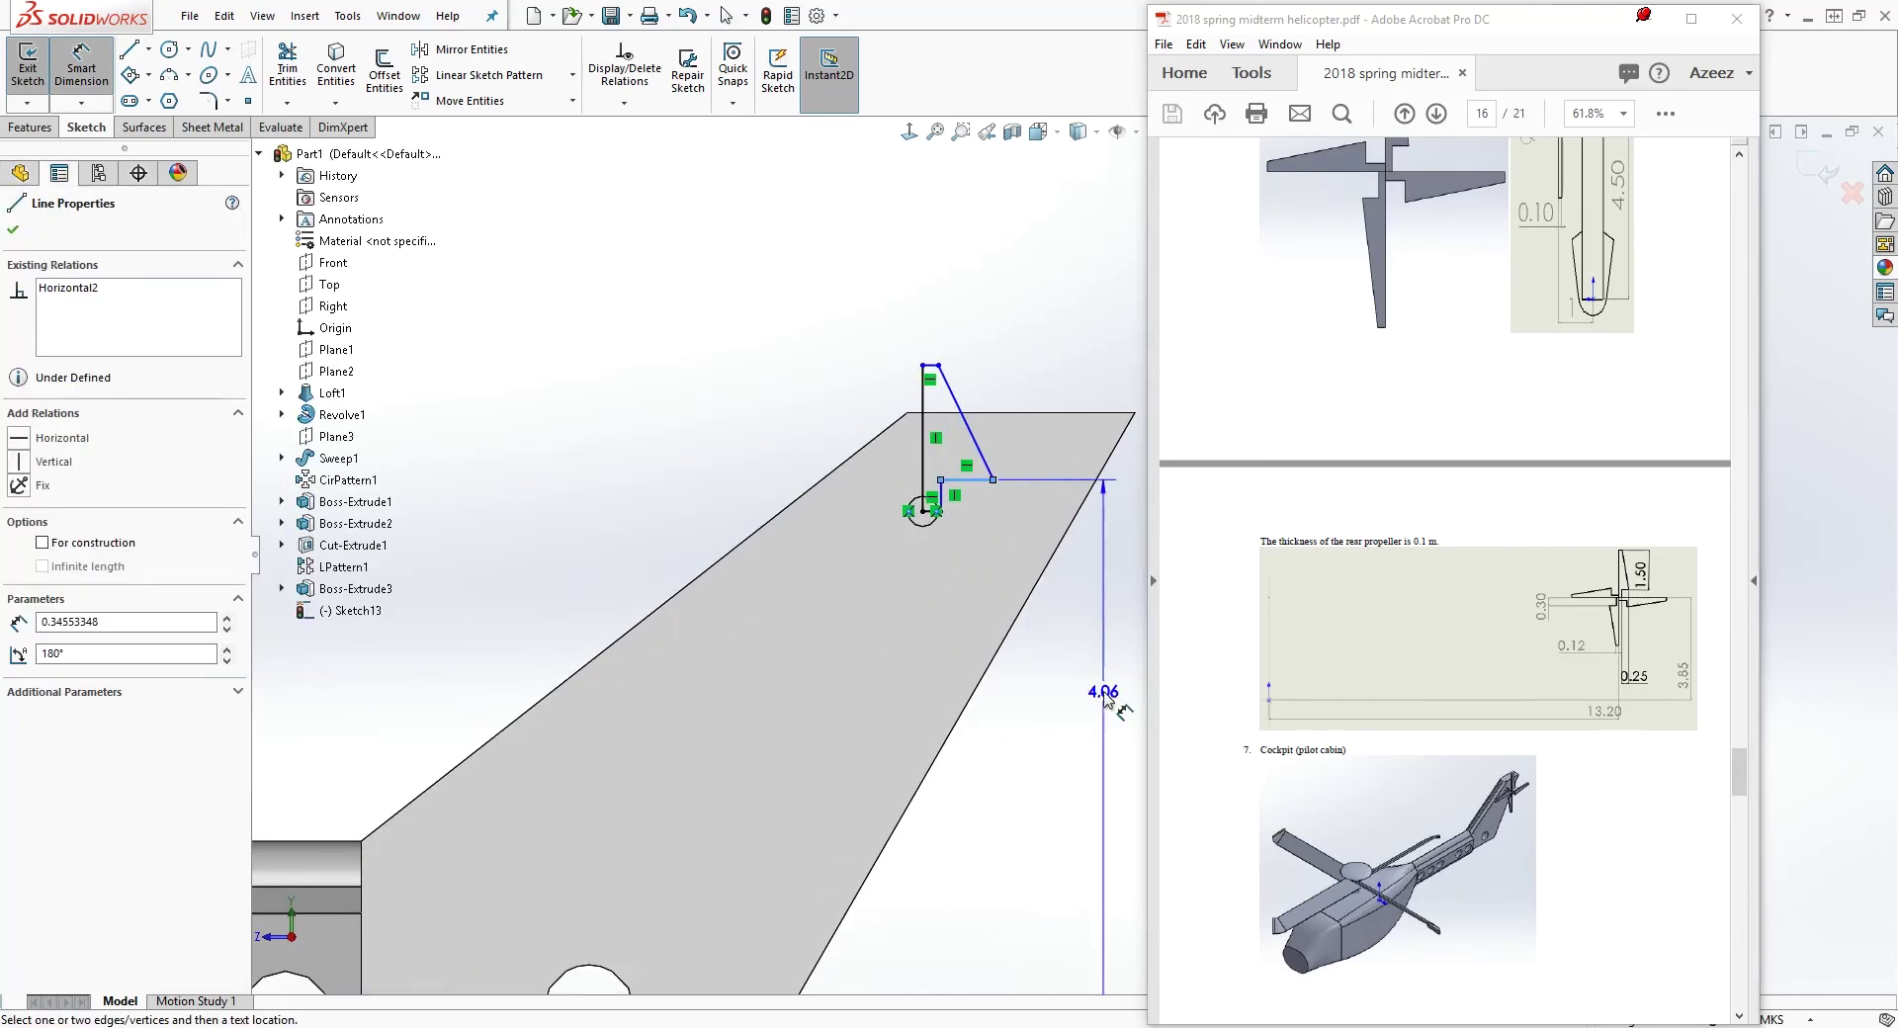
pyautogui.scroll(4, 1088, 710)
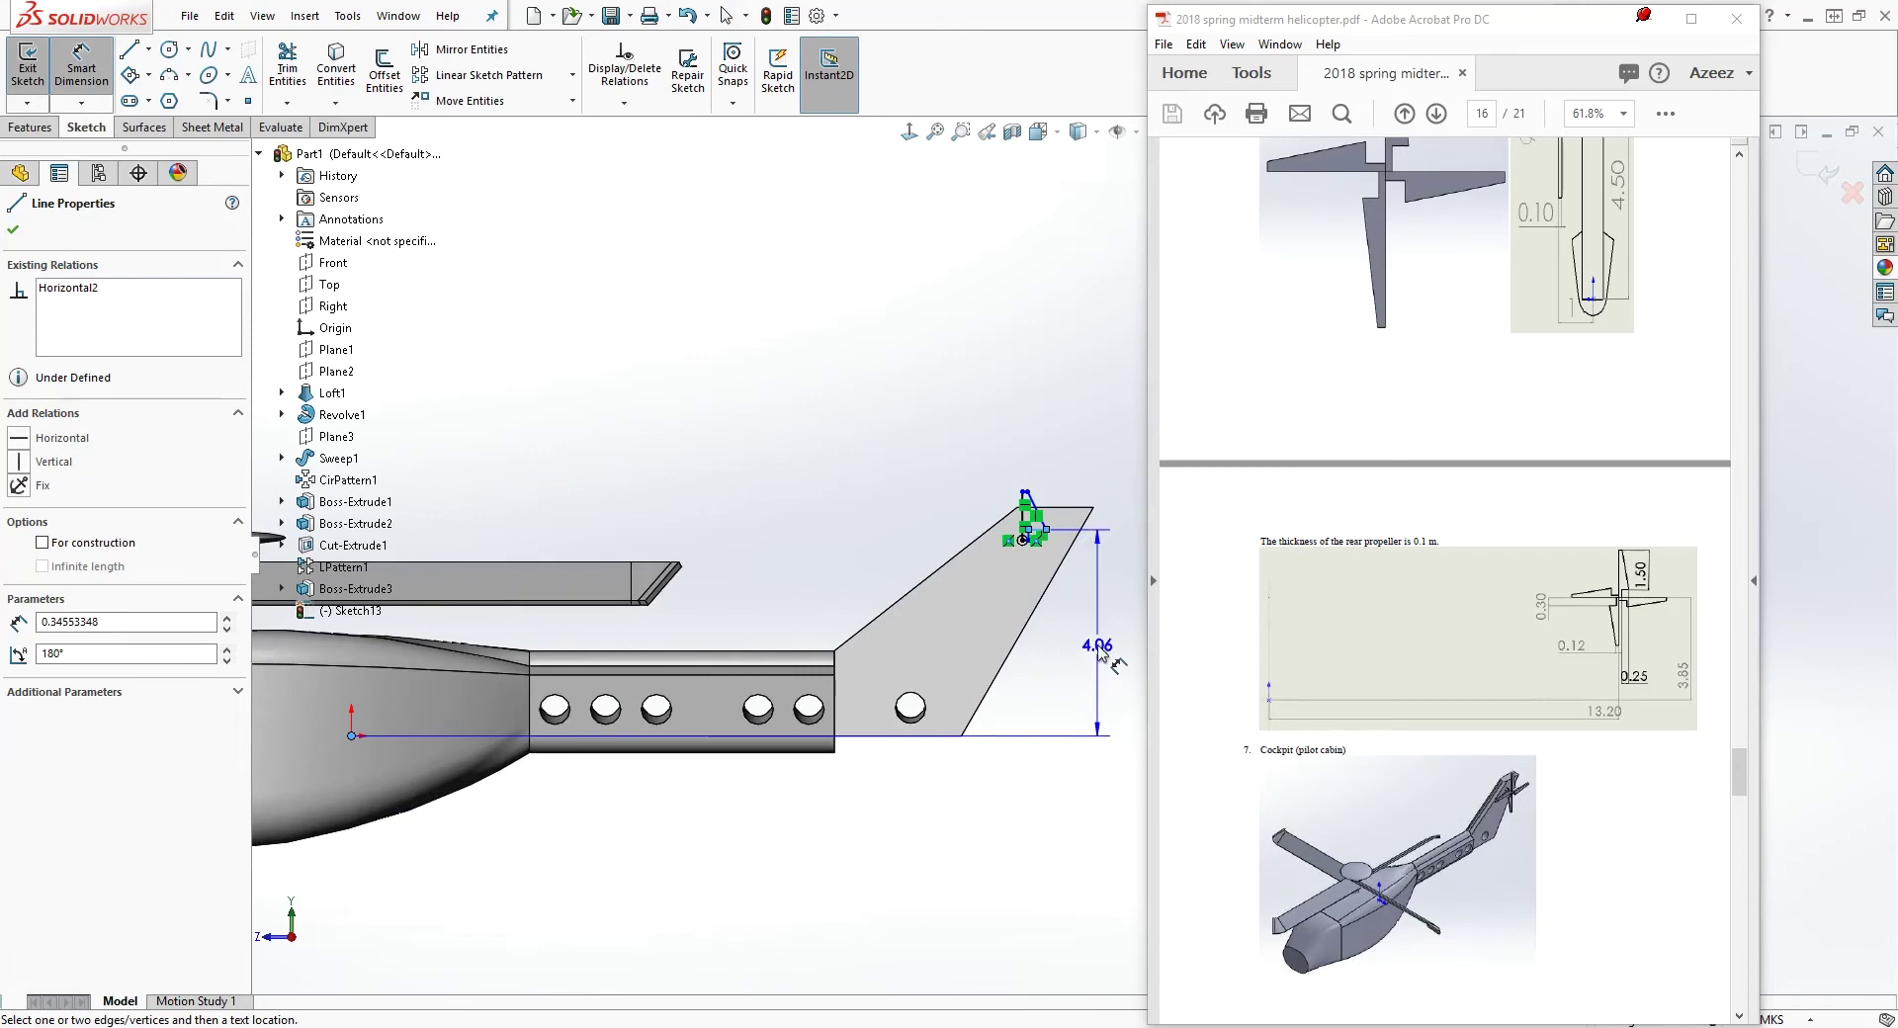
pyautogui.click(1095, 692)
pyautogui.write('3.85')
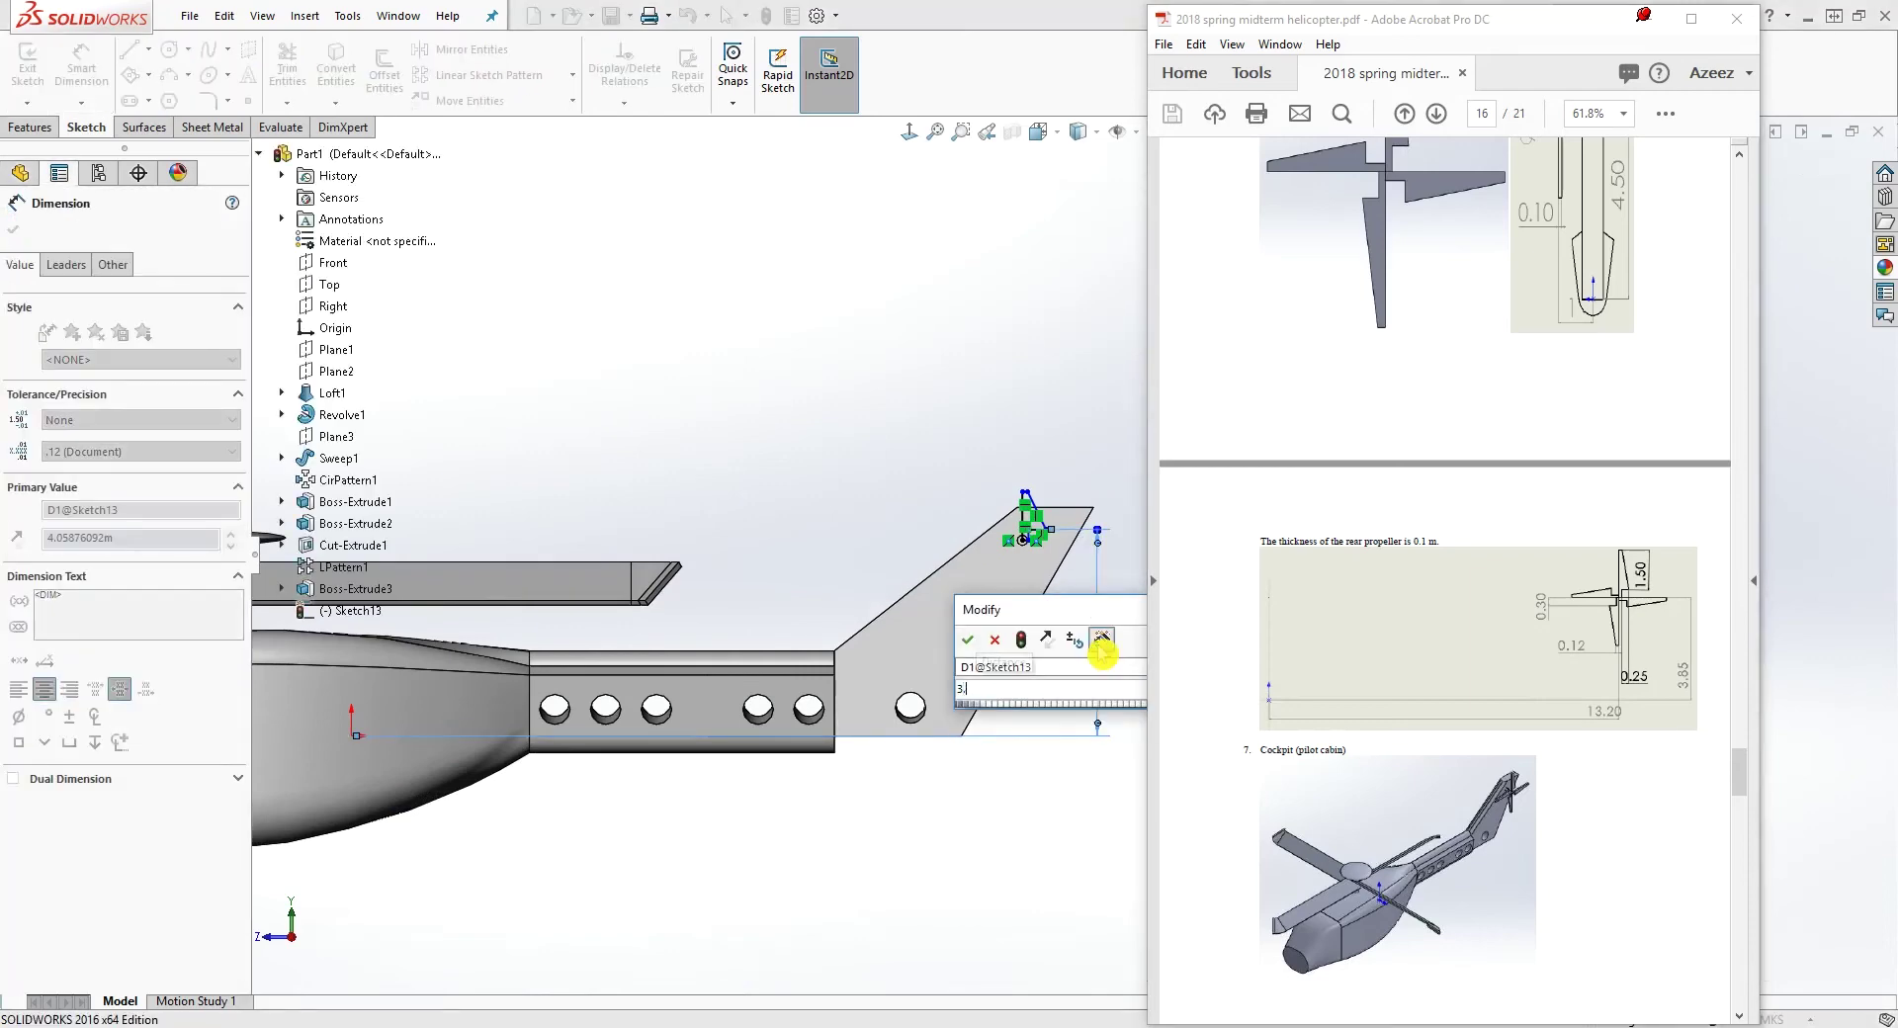
pyautogui.press('Return')
# Delete the 3.85 m height dimension from the blade sketch
pyautogui.scroll(-10, 1107, 524)
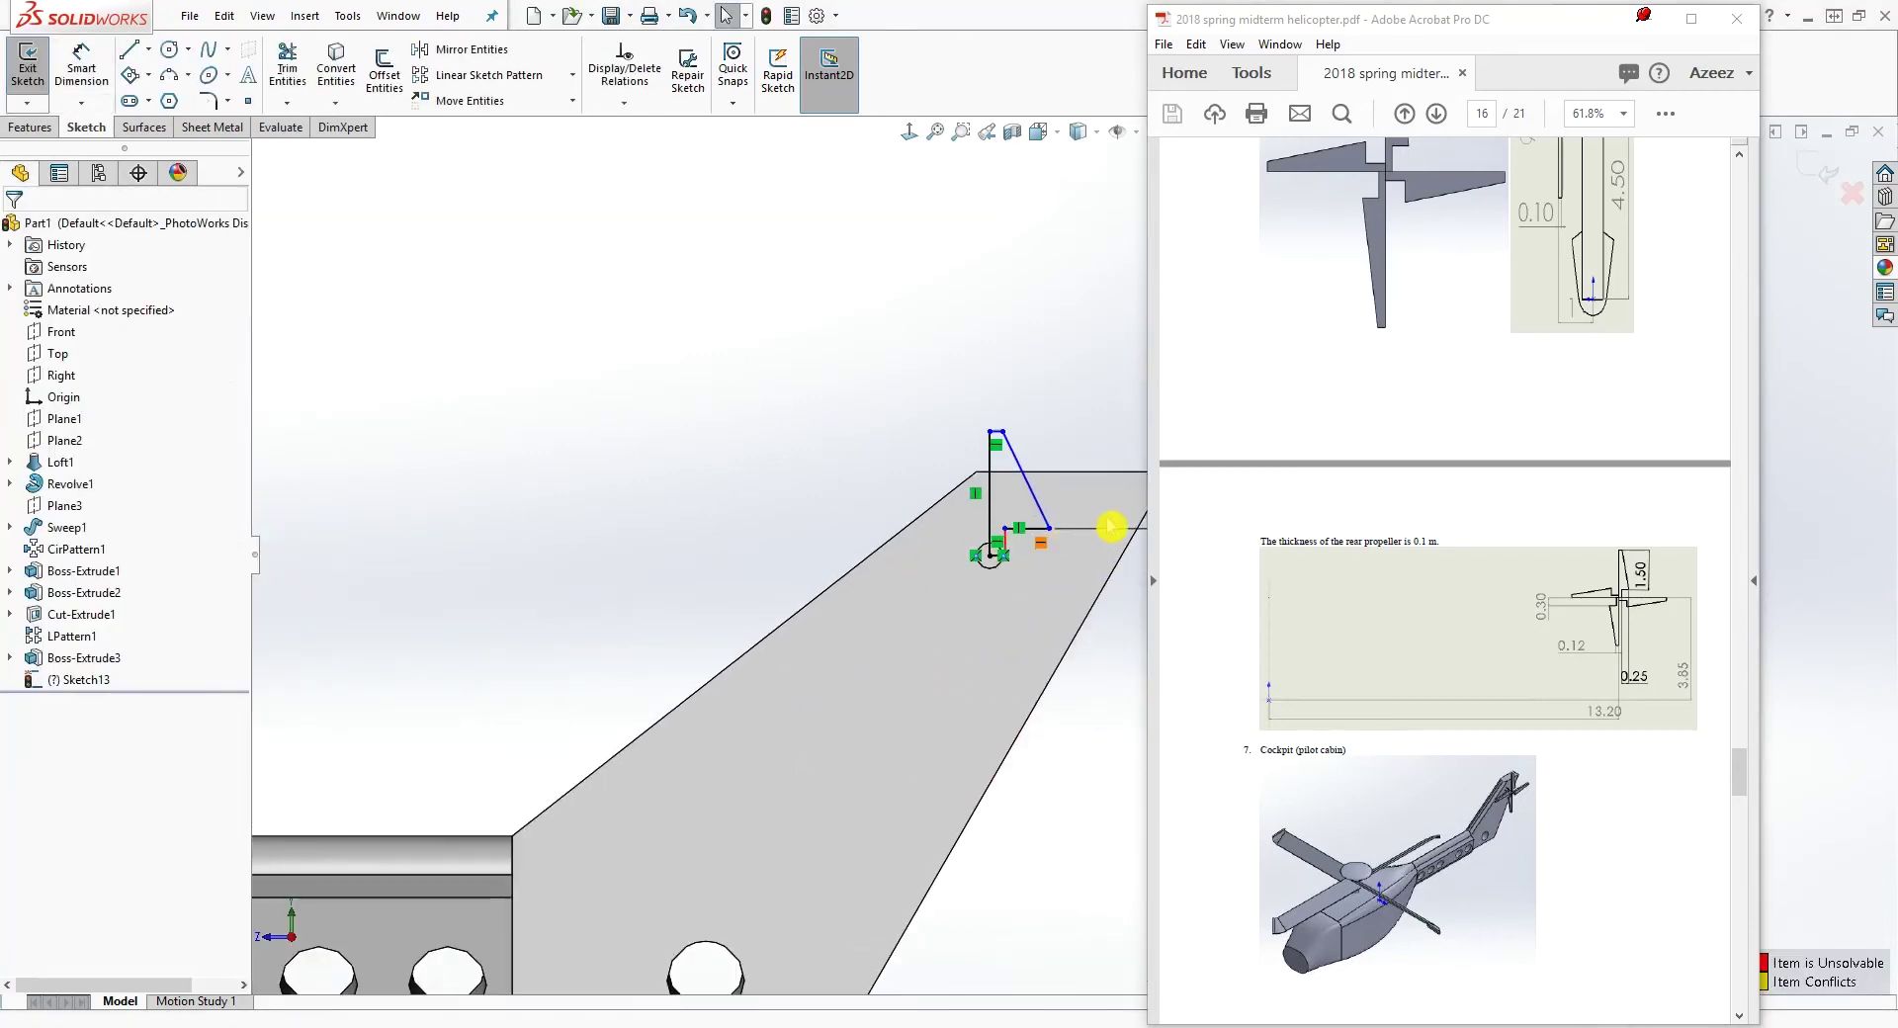
pyautogui.click(939, 581)
pyautogui.scroll(10, 944, 585)
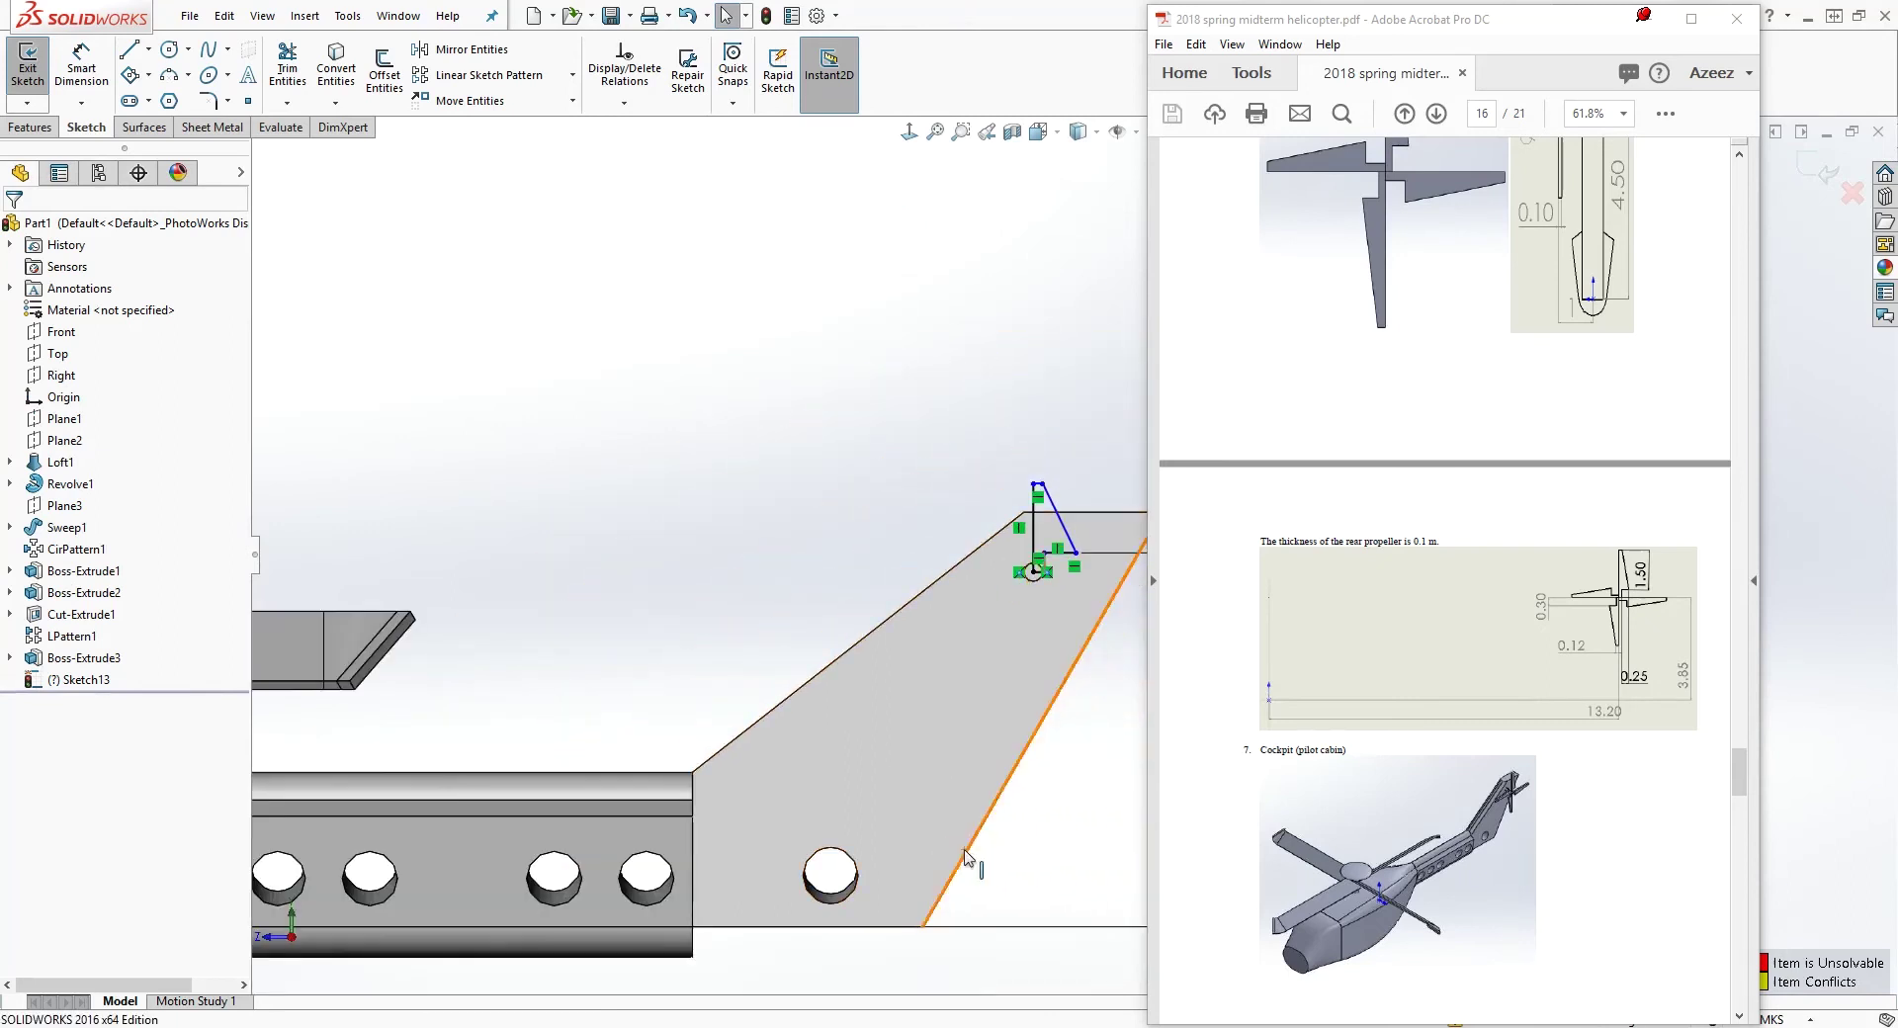
pyautogui.scroll(5, 967, 858)
pyautogui.click(1049, 669)
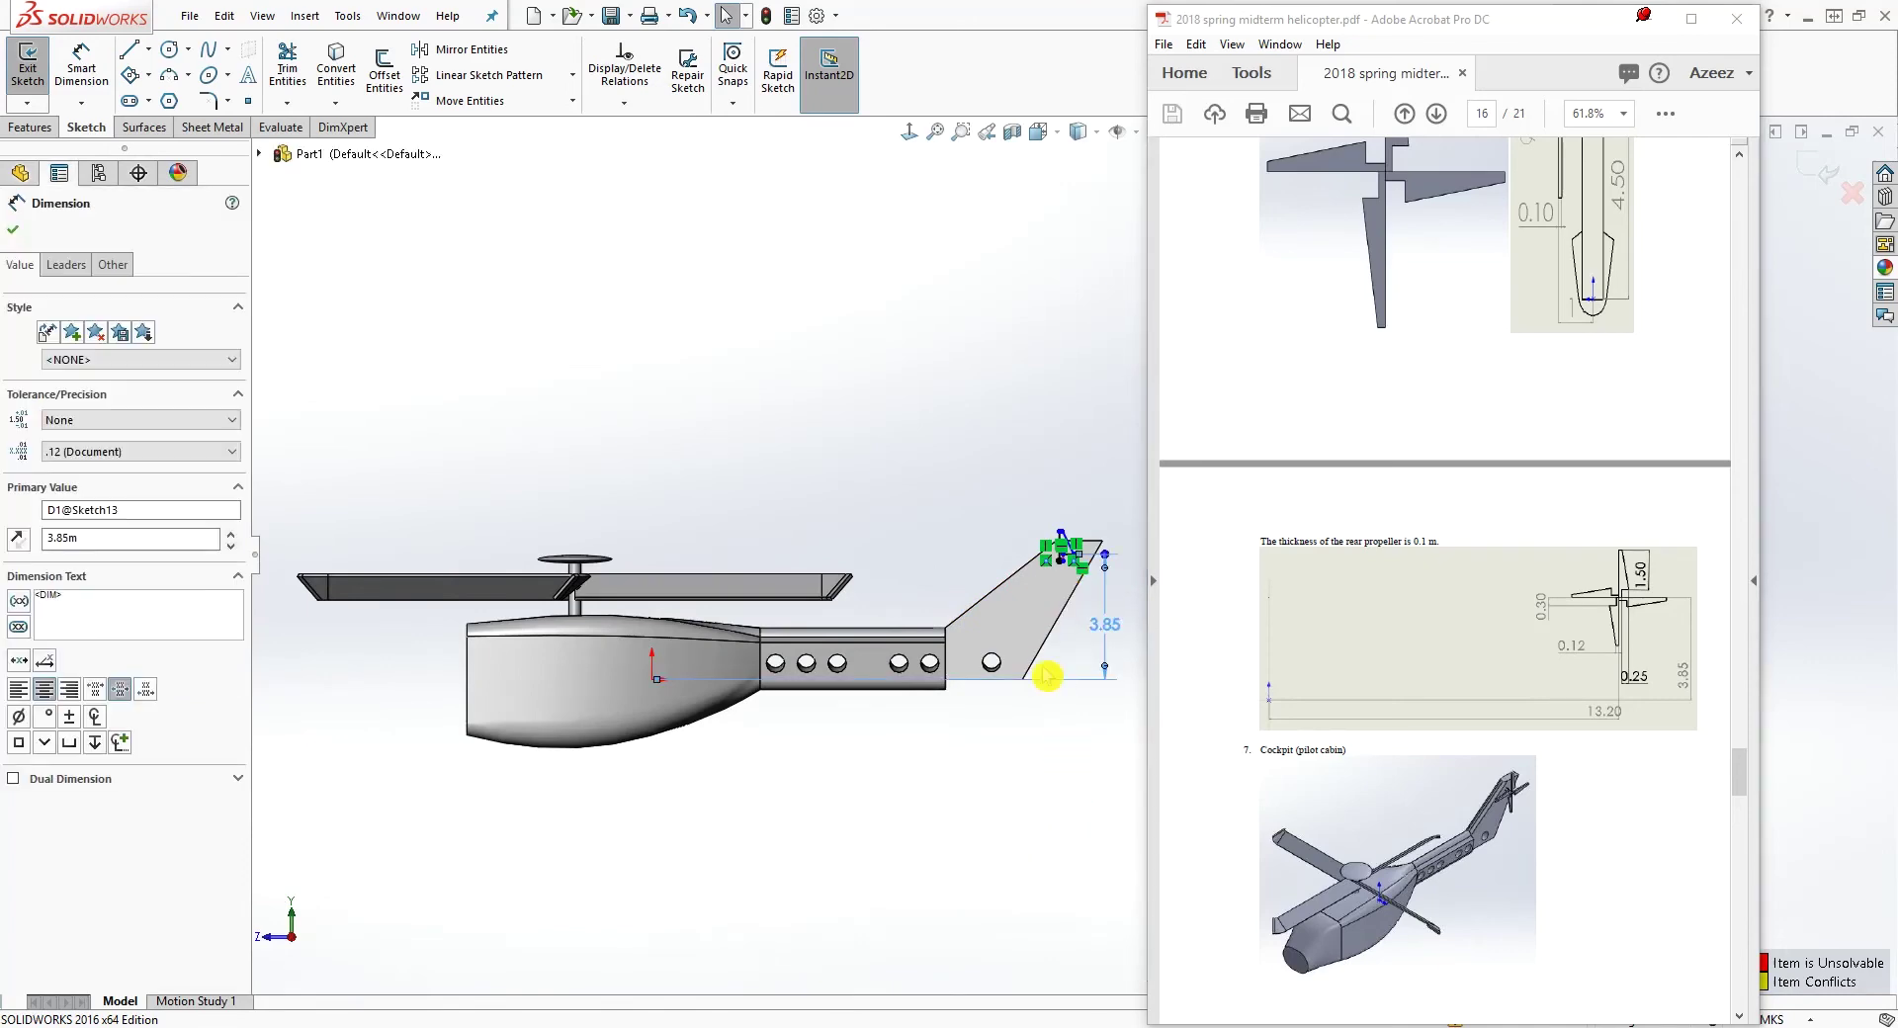
pyautogui.press('Delete')
pyautogui.scroll(-5, 1093, 535)
pyautogui.scroll(-7, 1095, 535)
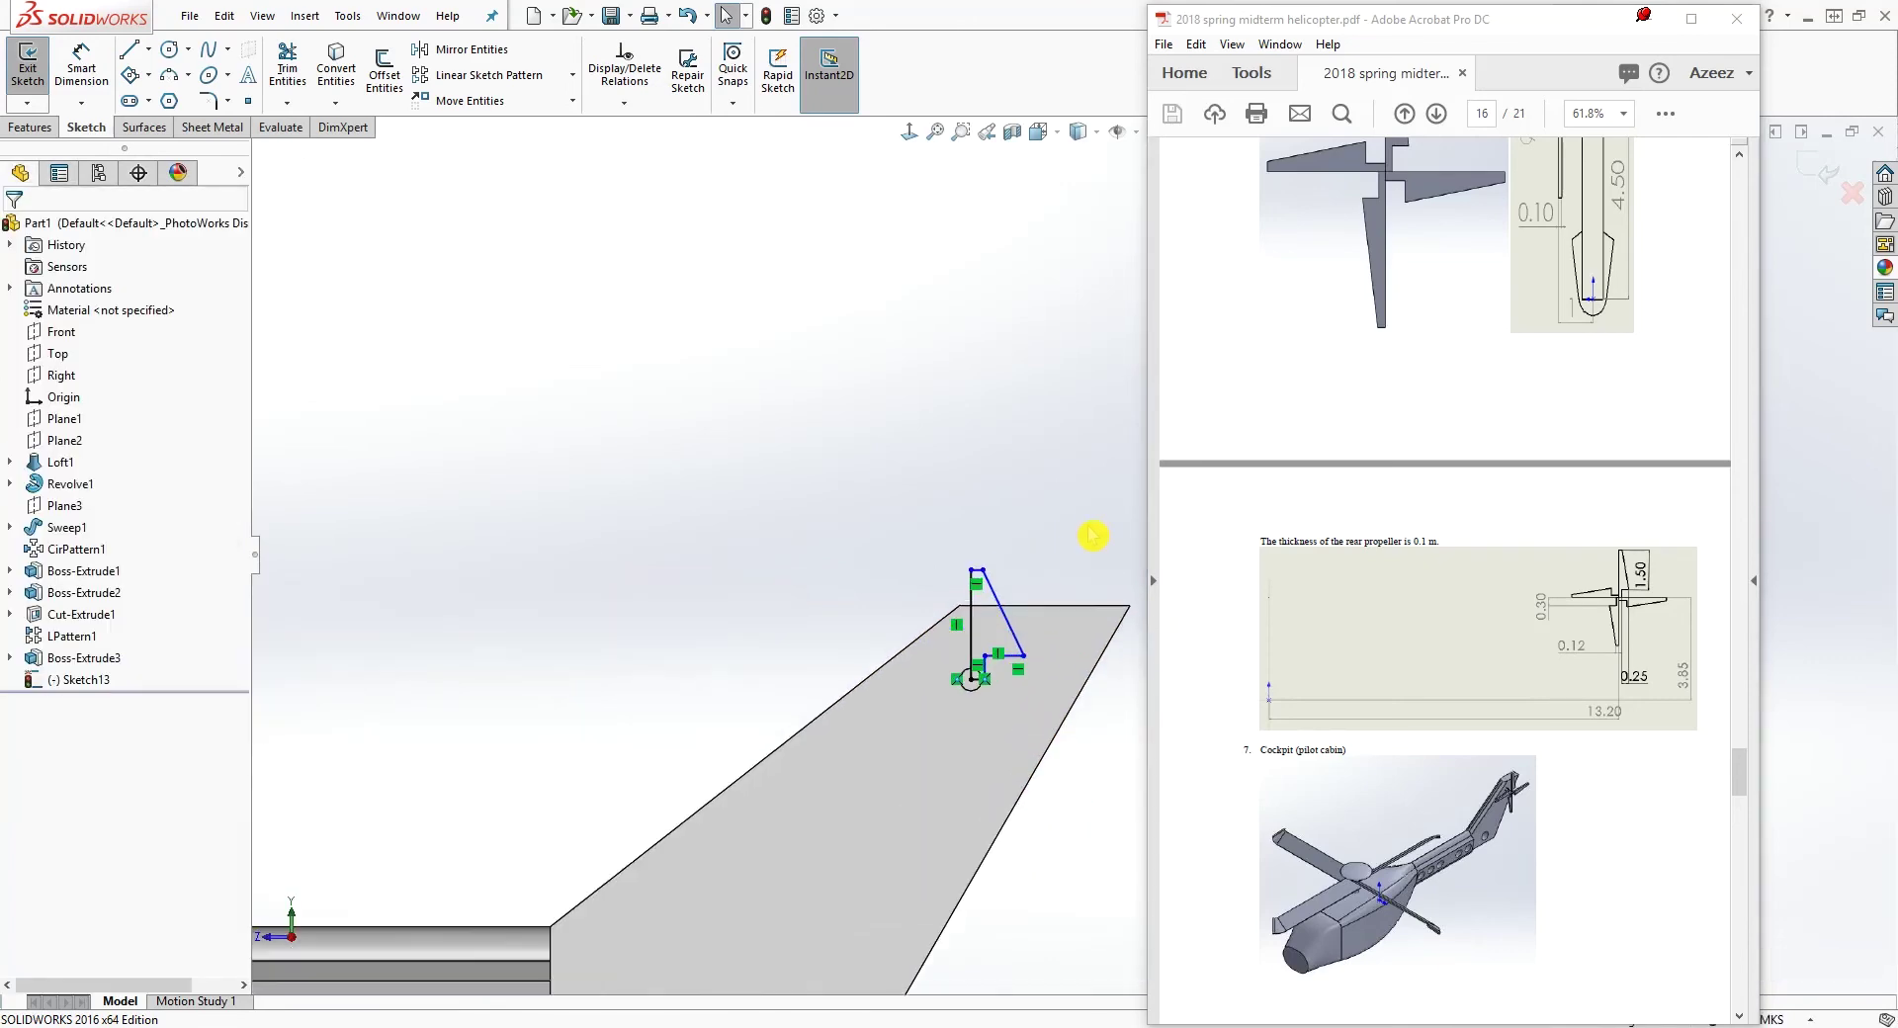
# Dimension the vertical distance between the blade's short top edge and its horizontal step at 1.5 m
pyautogui.moveTo(1038, 719); pyautogui.dragTo(890, 597, button='right')
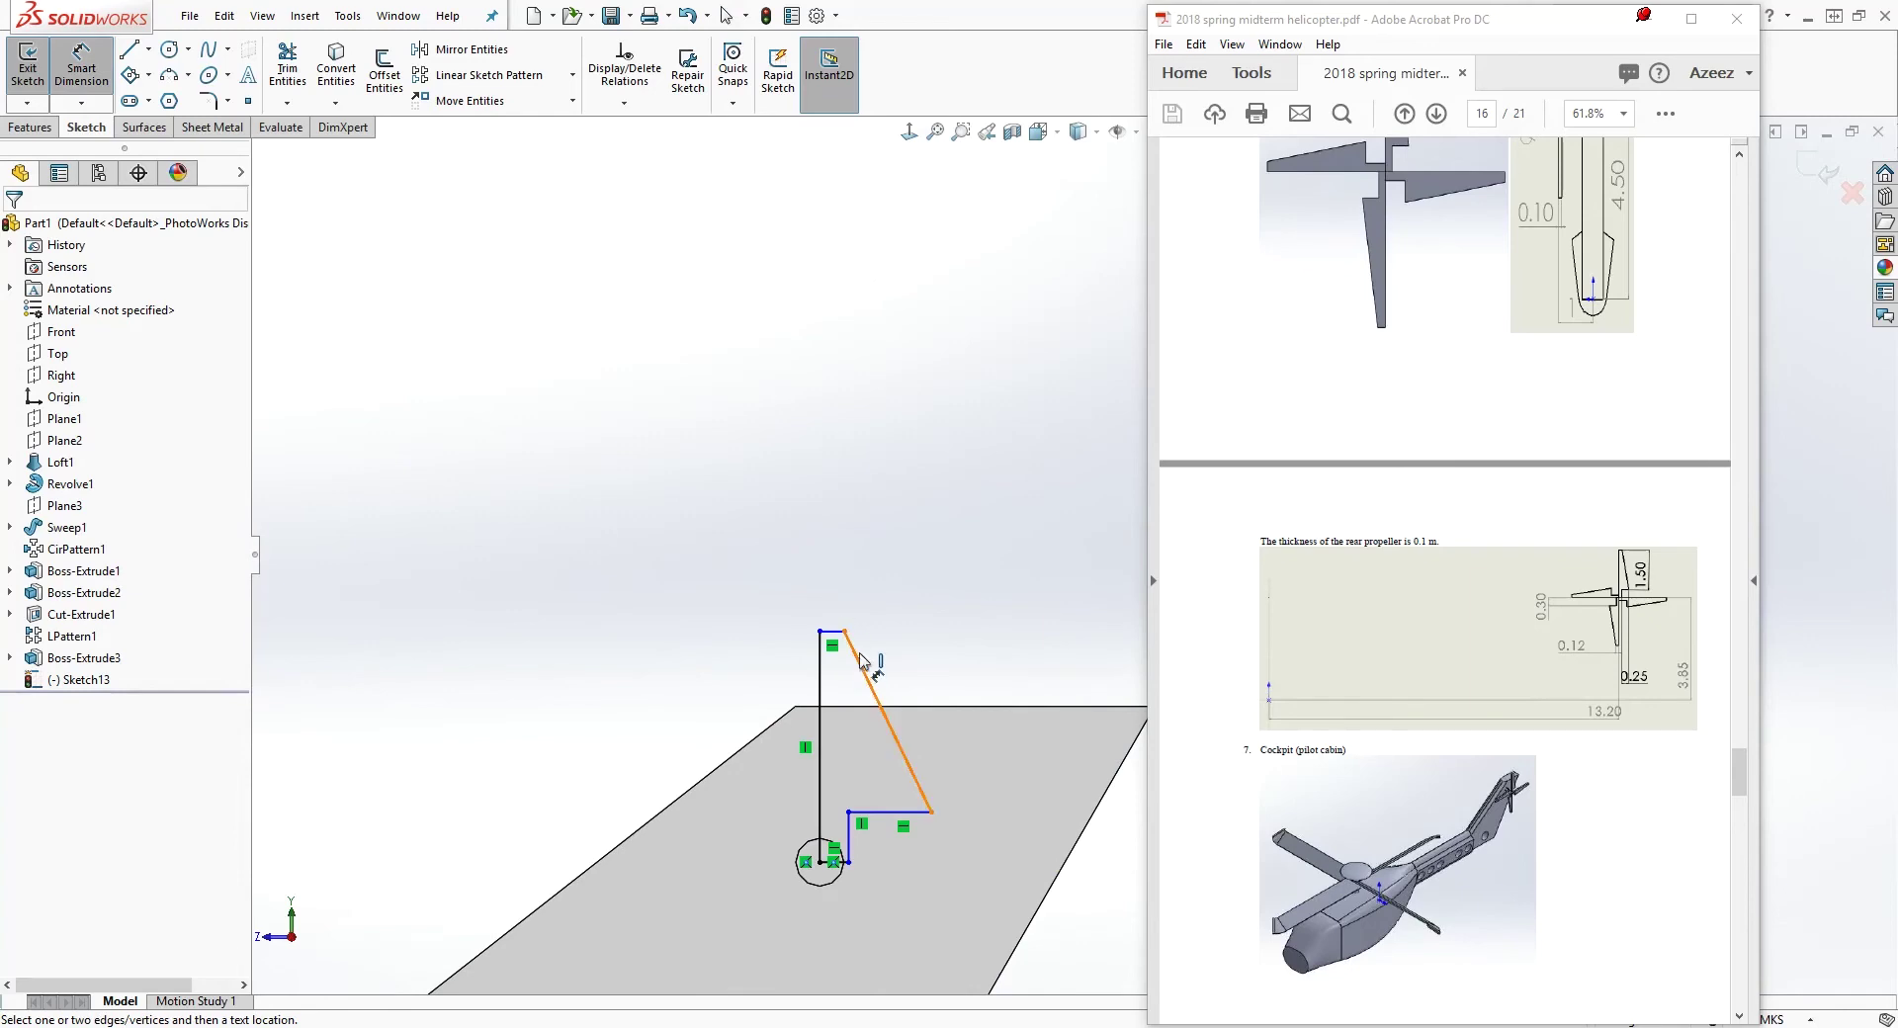
pyautogui.click(840, 631)
pyautogui.click(900, 817)
pyautogui.click(1013, 757)
pyautogui.write('1.5')
pyautogui.press('Return')
pyautogui.press('Escape')
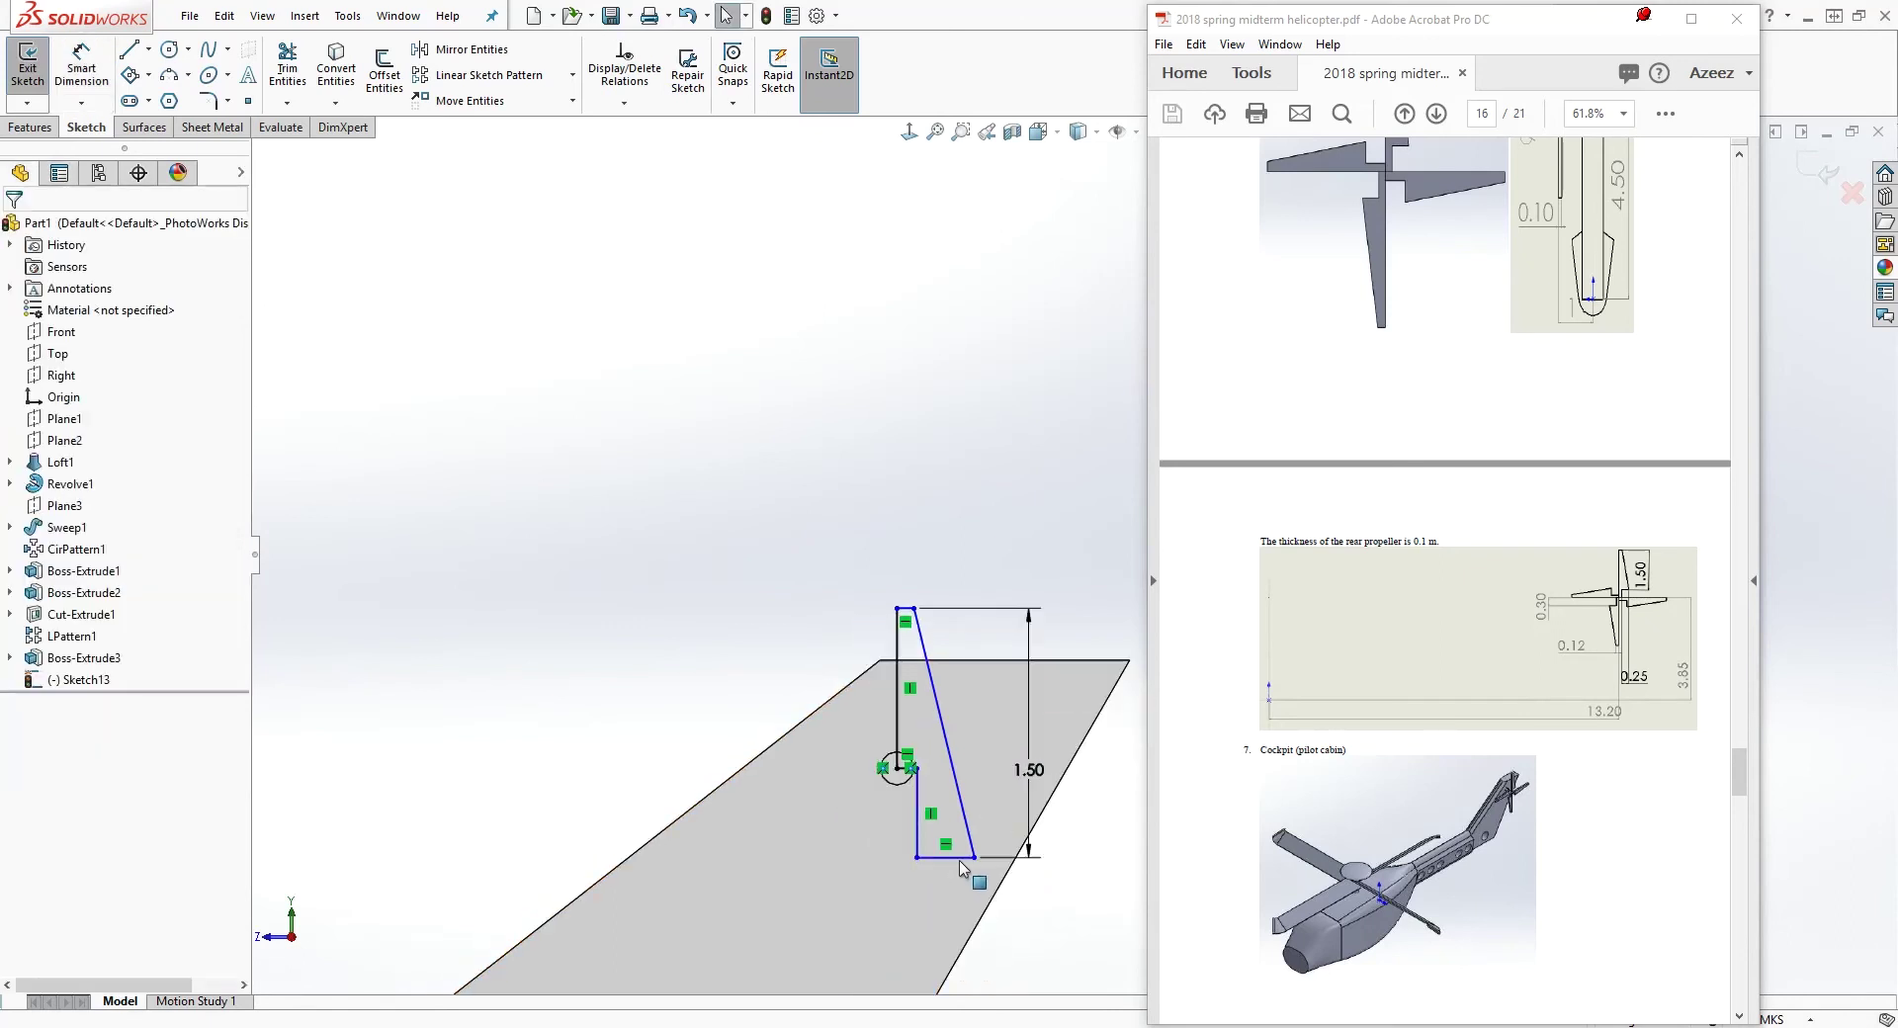
# Move the blade's horizontal step from below the shaft's centre up to about the level of the fin's upper edge
pyautogui.scroll(-3, 1019, 845)
pyautogui.moveTo(941, 861); pyautogui.dragTo(915, 530)
pyautogui.scroll(3, 953, 592)
pyautogui.scroll(1, 1028, 514)
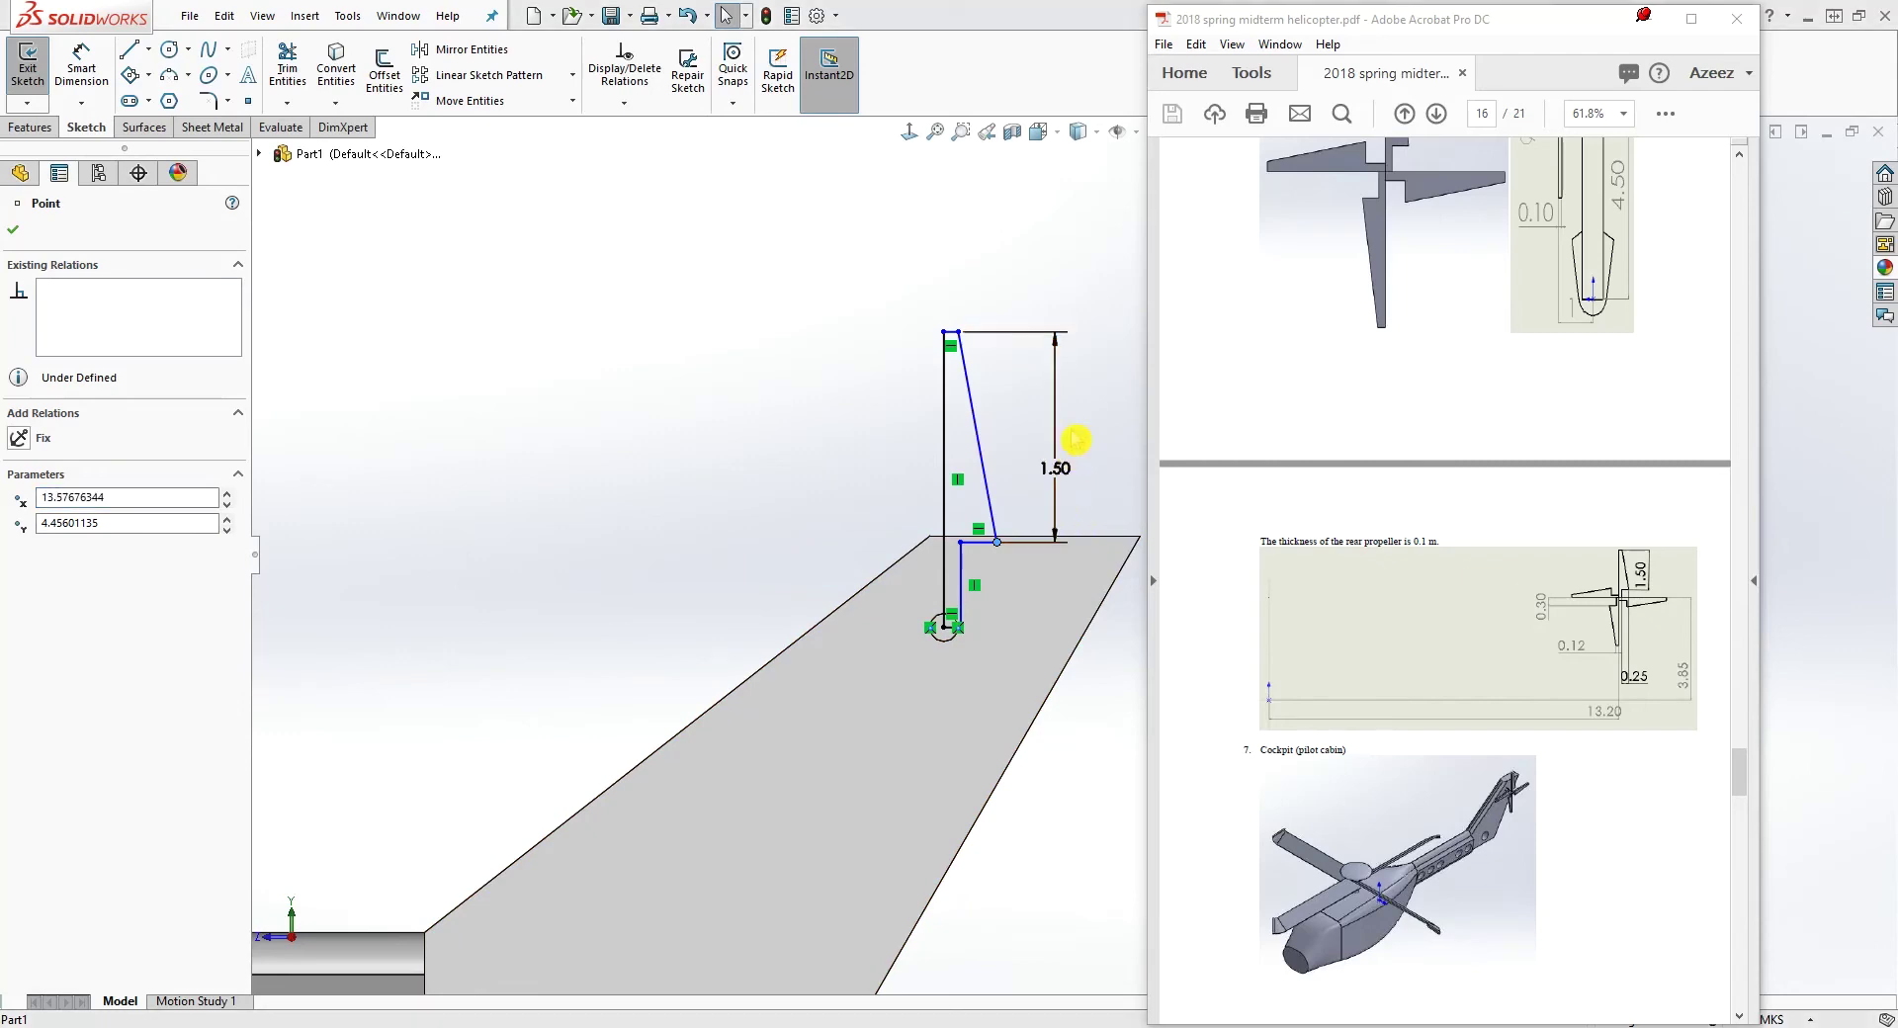
pyautogui.scroll(-1, 1081, 429)
# Dimension the width of the blade's short top edge at 0.12 m
pyautogui.moveTo(1082, 699); pyautogui.dragTo(1009, 365, button='right')
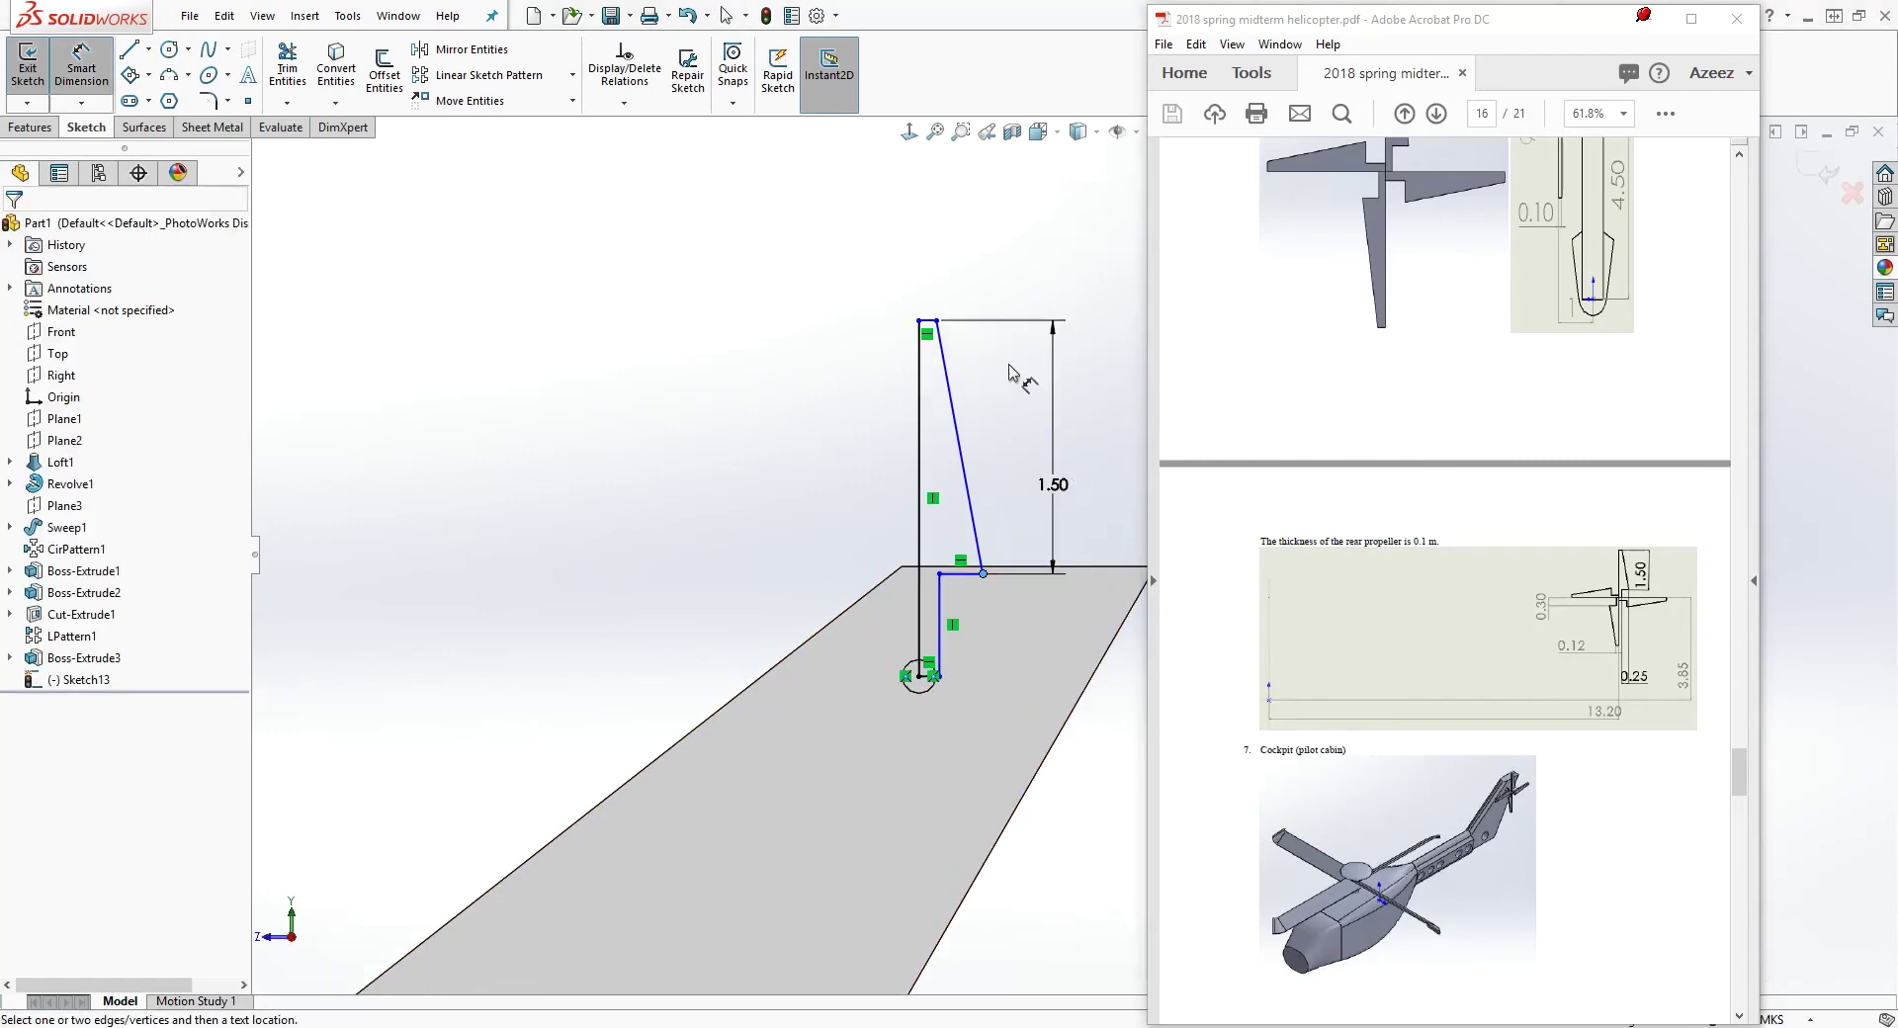
pyautogui.click(928, 321)
pyautogui.press('Escape')
pyautogui.click(939, 331)
pyautogui.press('Escape')
pyautogui.scroll(-3, 930, 286)
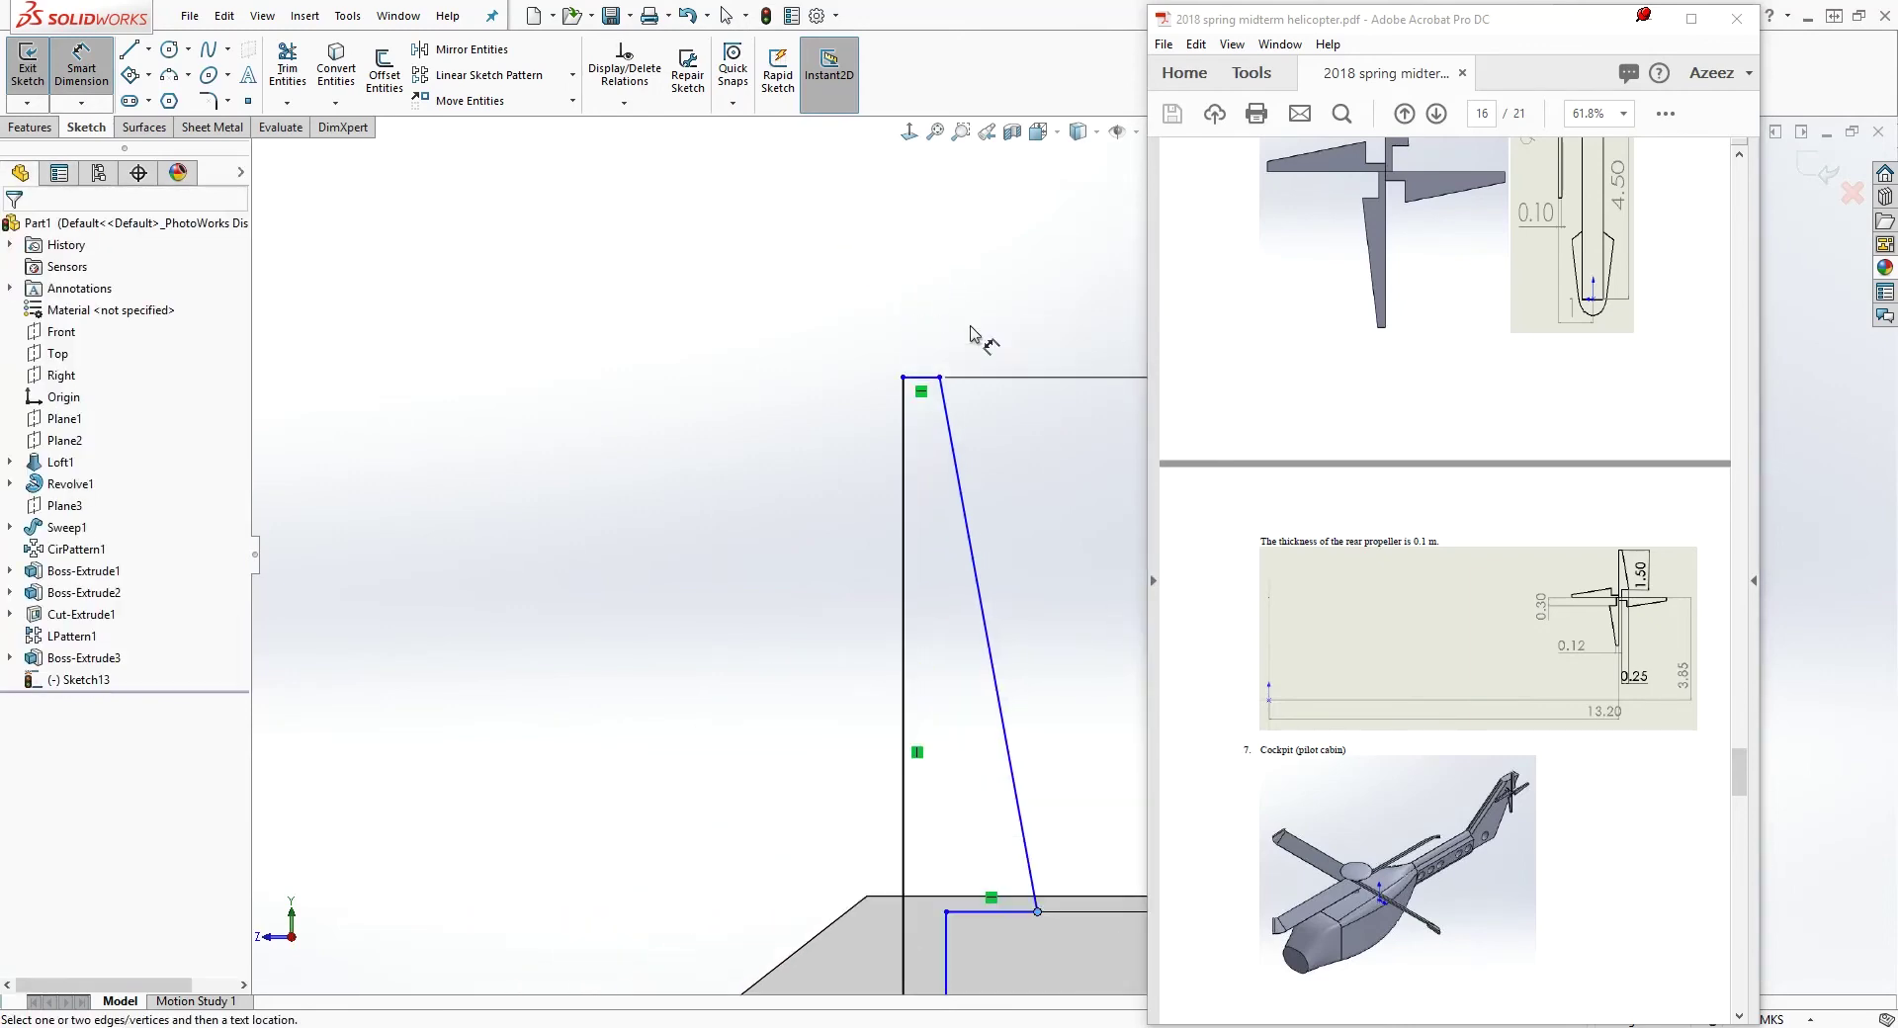
pyautogui.click(917, 378)
pyautogui.click(800, 273)
pyautogui.write('.12')
pyautogui.press('Return')
pyautogui.press('Escape')
# Dimension the vertical distance between the blade's horizontal step and the base edge at the shaft's centre at 0.3 m
pyautogui.scroll(5, 949, 664)
pyautogui.scroll(-3, 1113, 655)
pyautogui.moveTo(1060, 885); pyautogui.dragTo(1053, 741, button='right')
pyautogui.scroll(-2, 1064, 675)
pyautogui.click(997, 557)
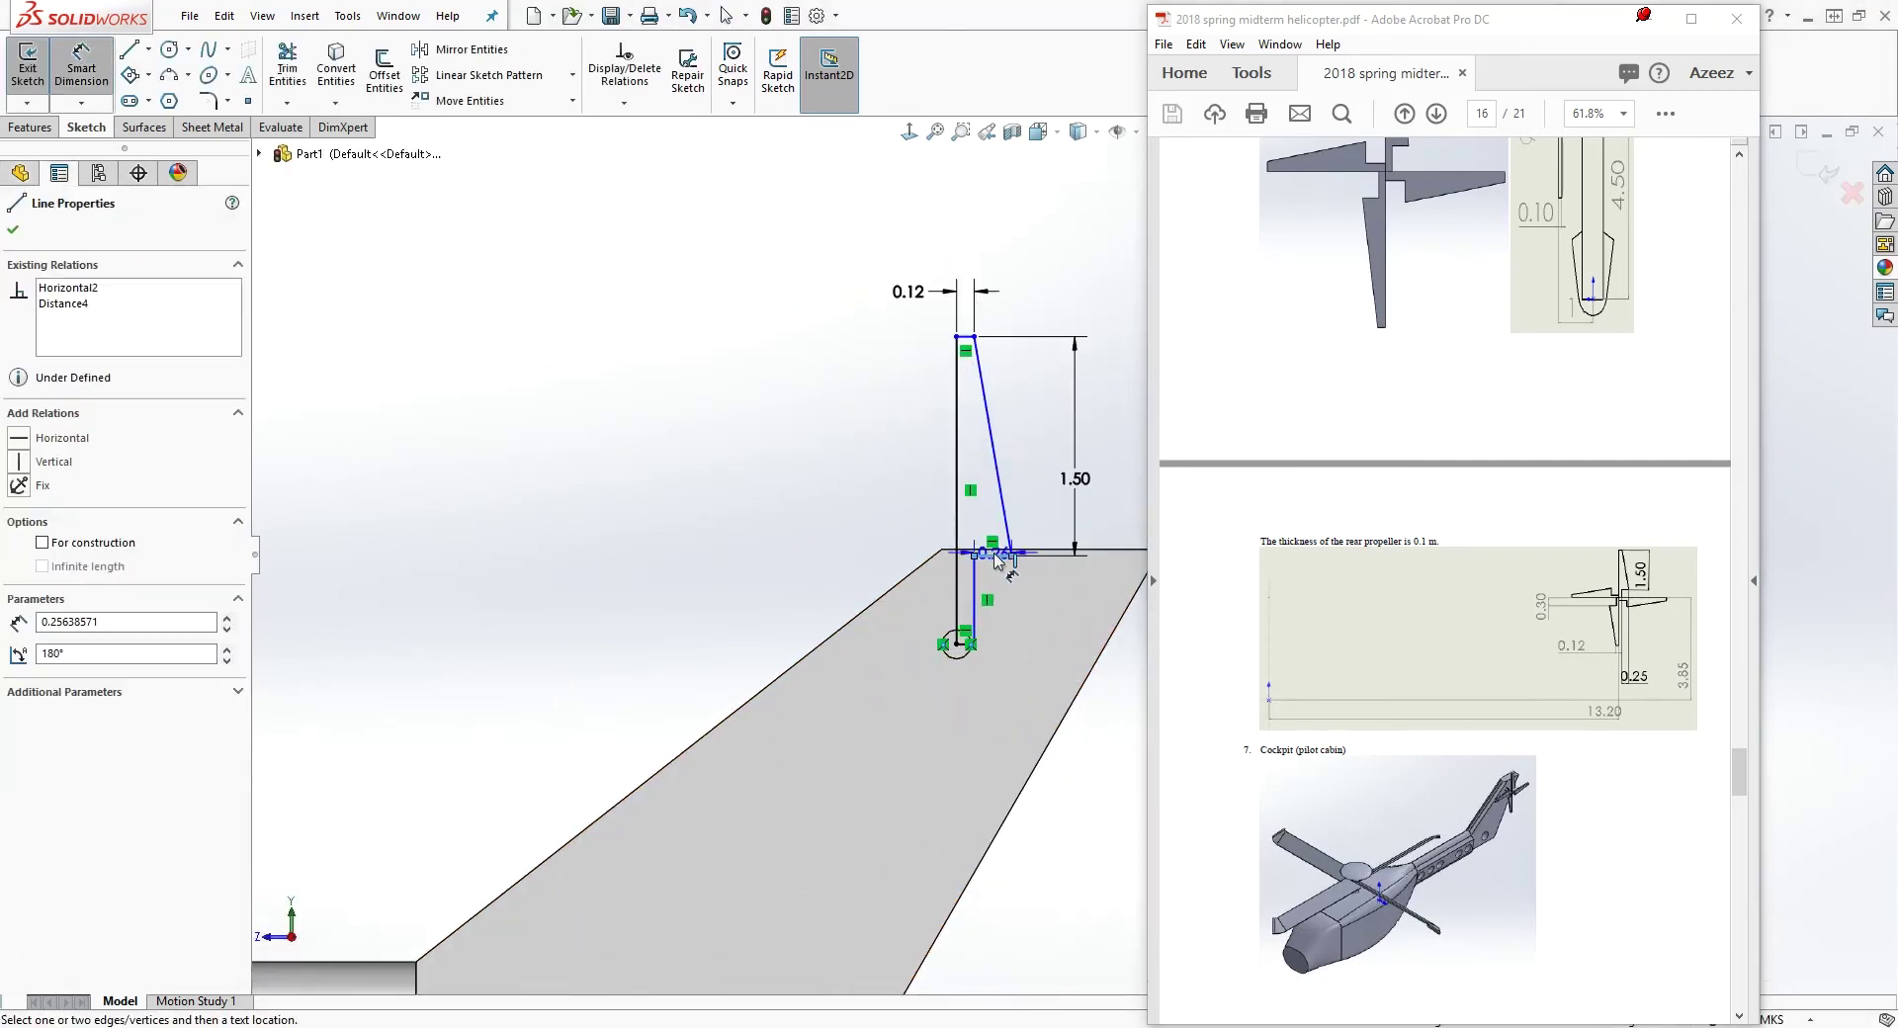
pyautogui.scroll(-3, 951, 644)
pyautogui.click(1031, 625)
pyautogui.scroll(7, 1084, 573)
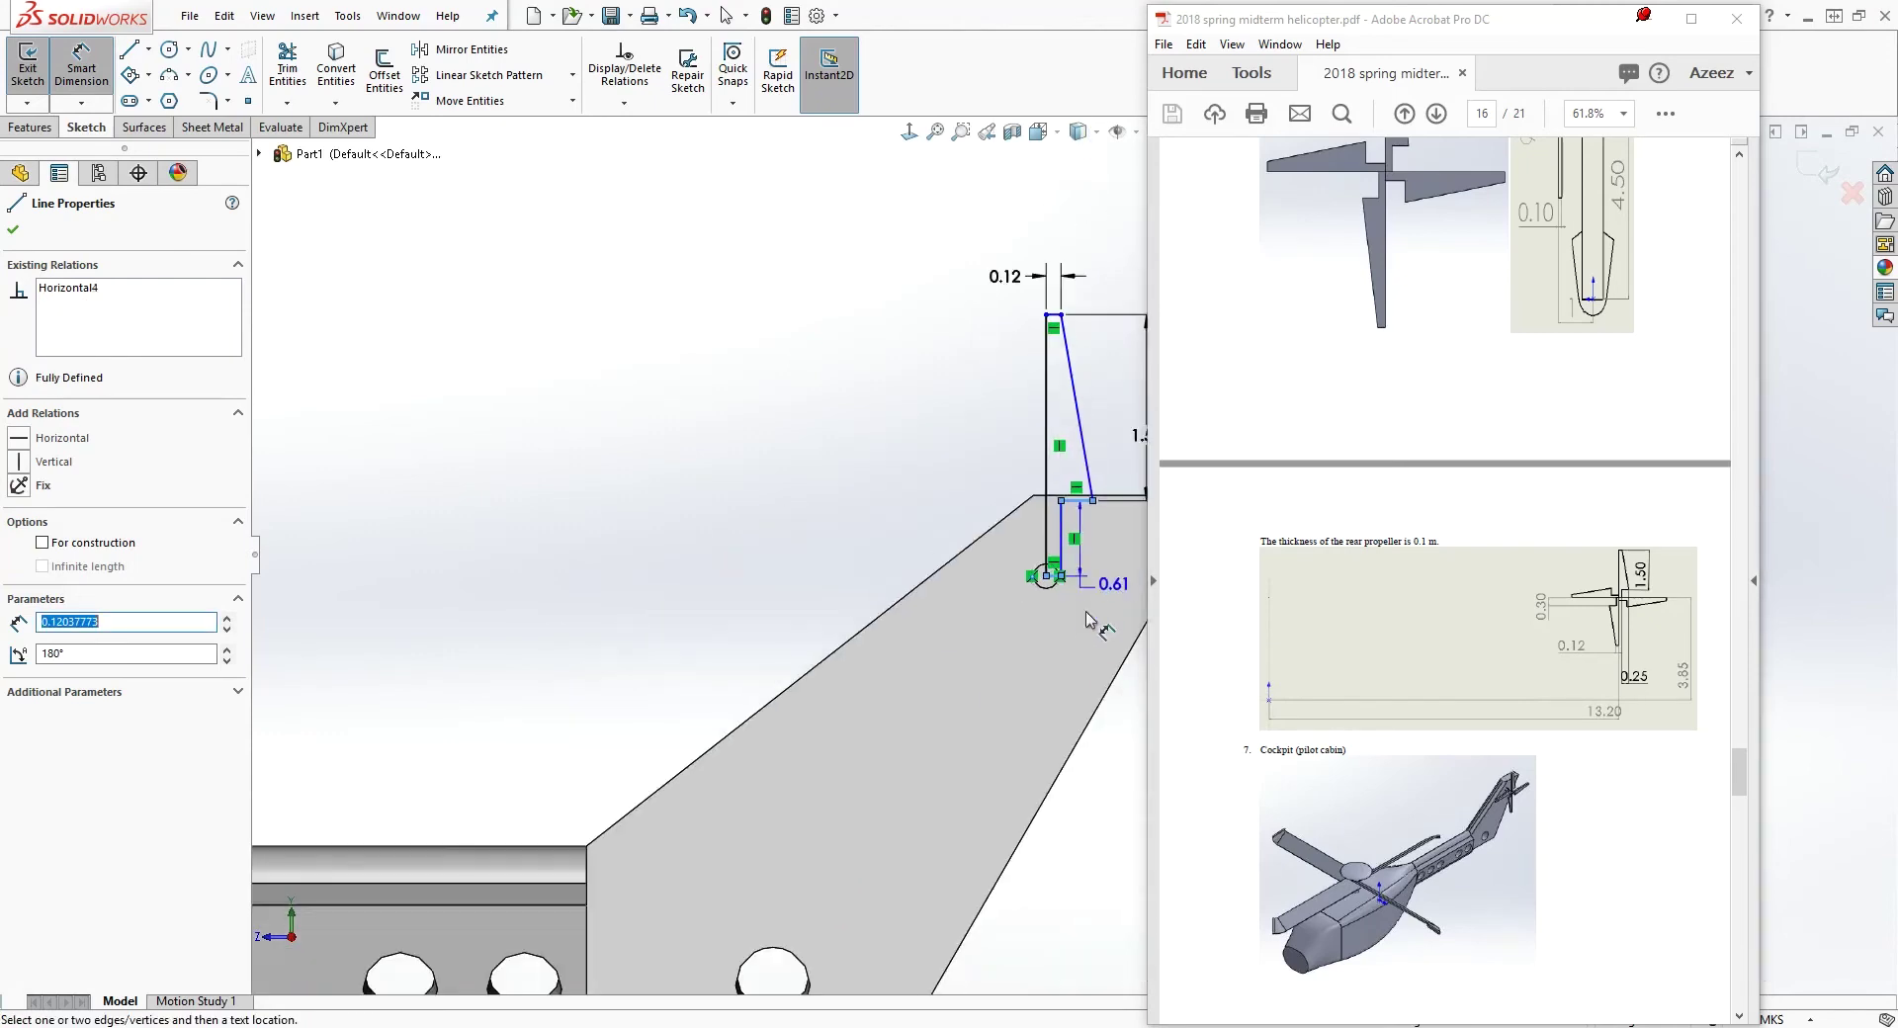
pyautogui.scroll(-5, 1122, 562)
pyautogui.click(1115, 544)
pyautogui.write('0.3')
pyautogui.press('Return')
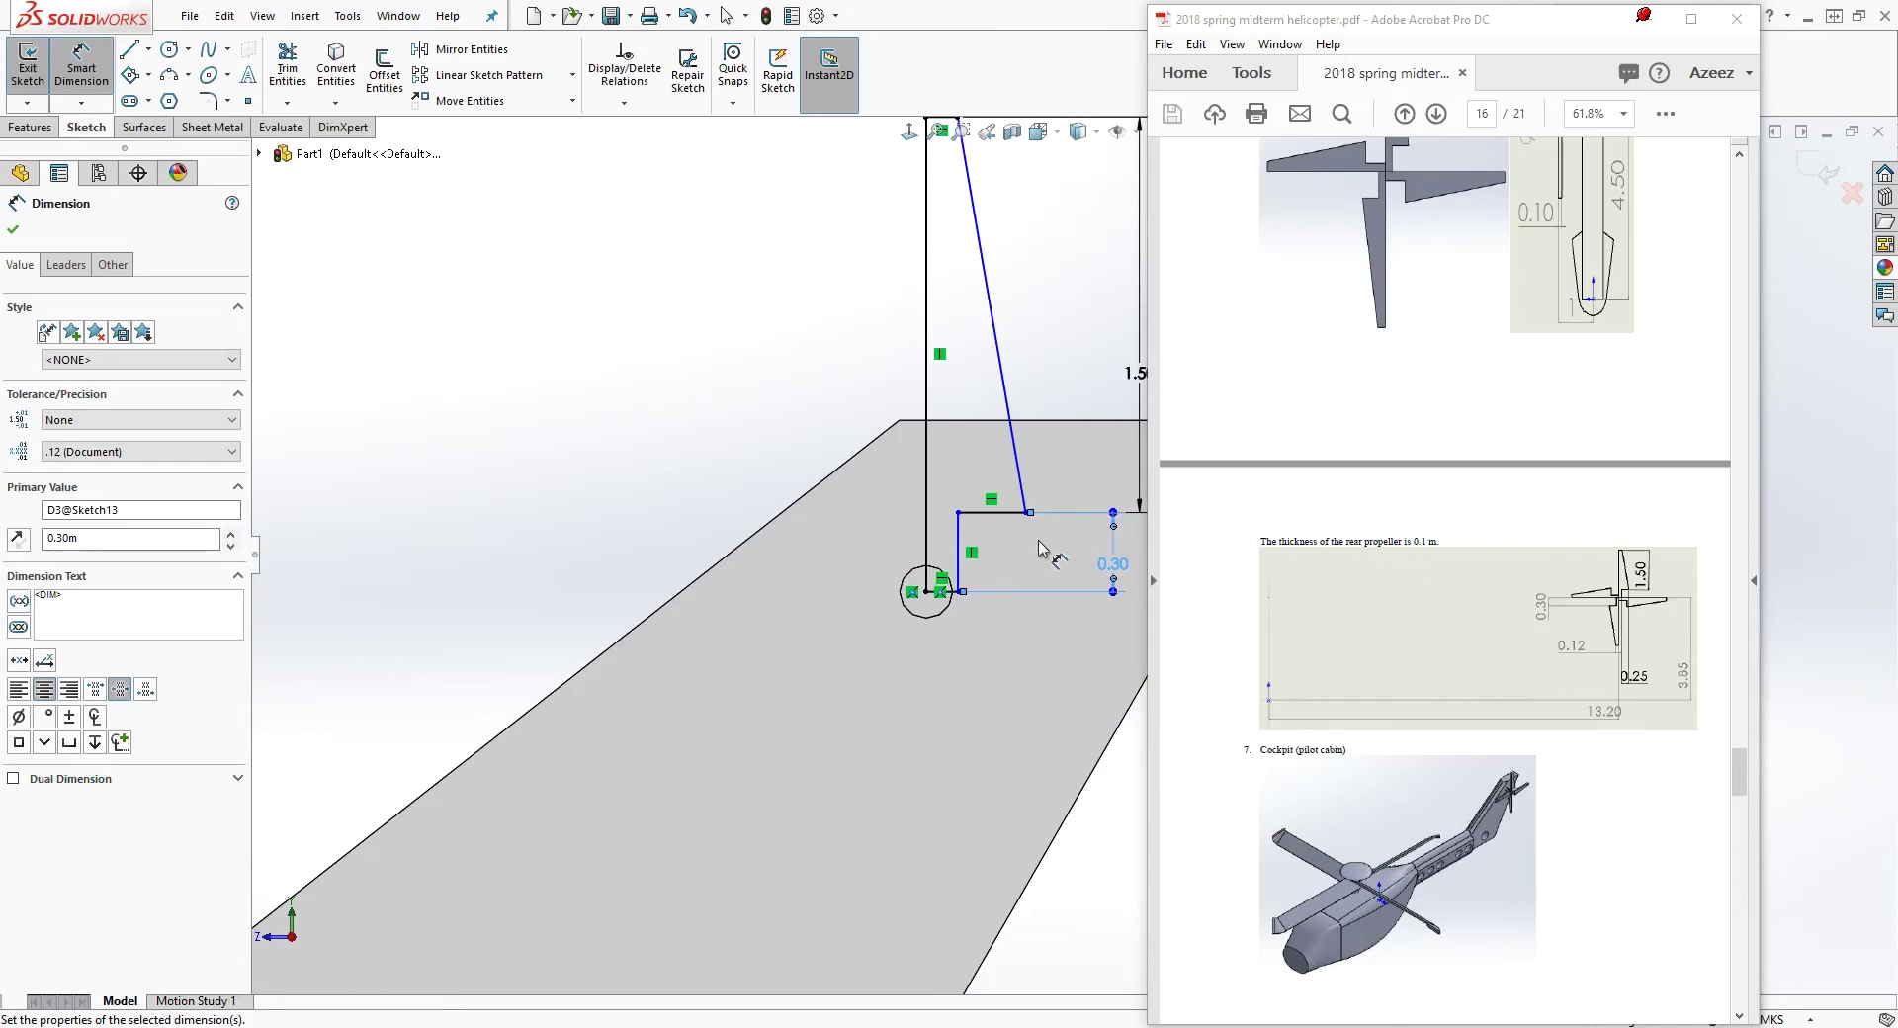
pyautogui.press('Escape')
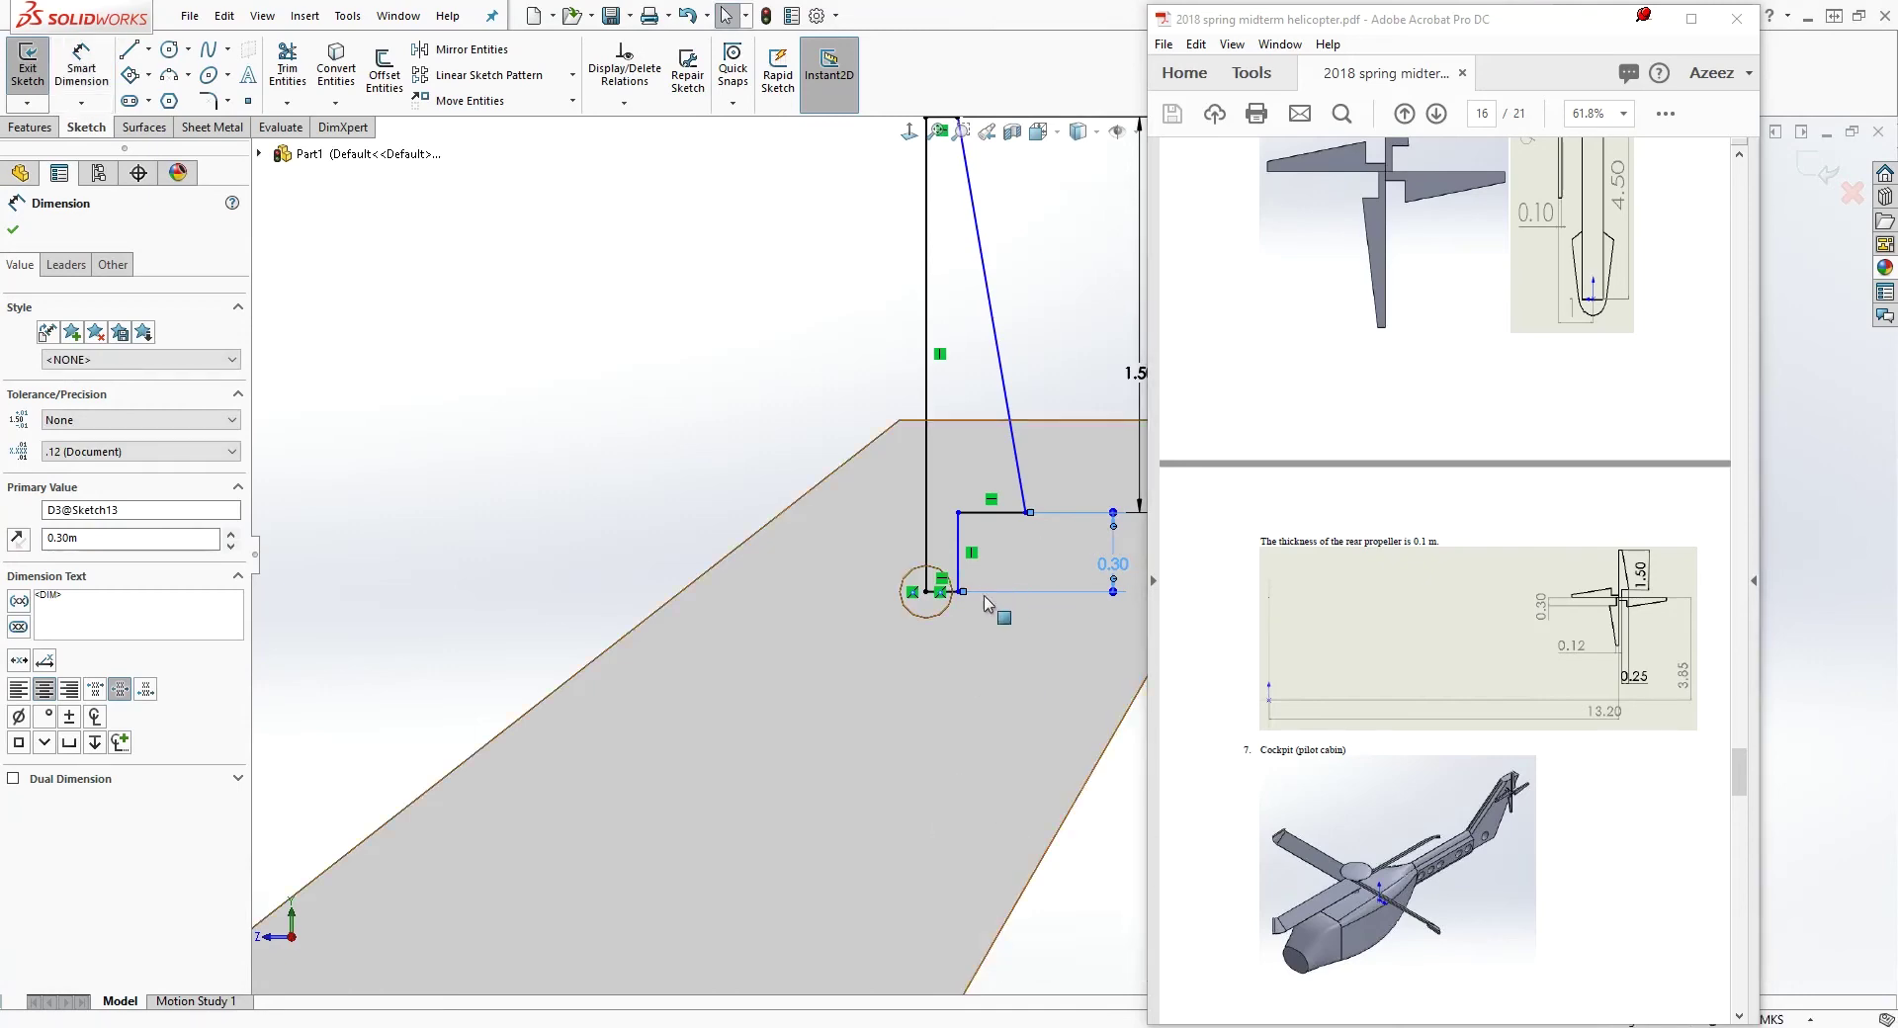
# Dimension the horizontal distance from the short vertical edge to the step's outer corner at 0.25 m
pyautogui.moveTo(1024, 852); pyautogui.dragTo(1009, 752, button='right')
pyautogui.click(959, 553)
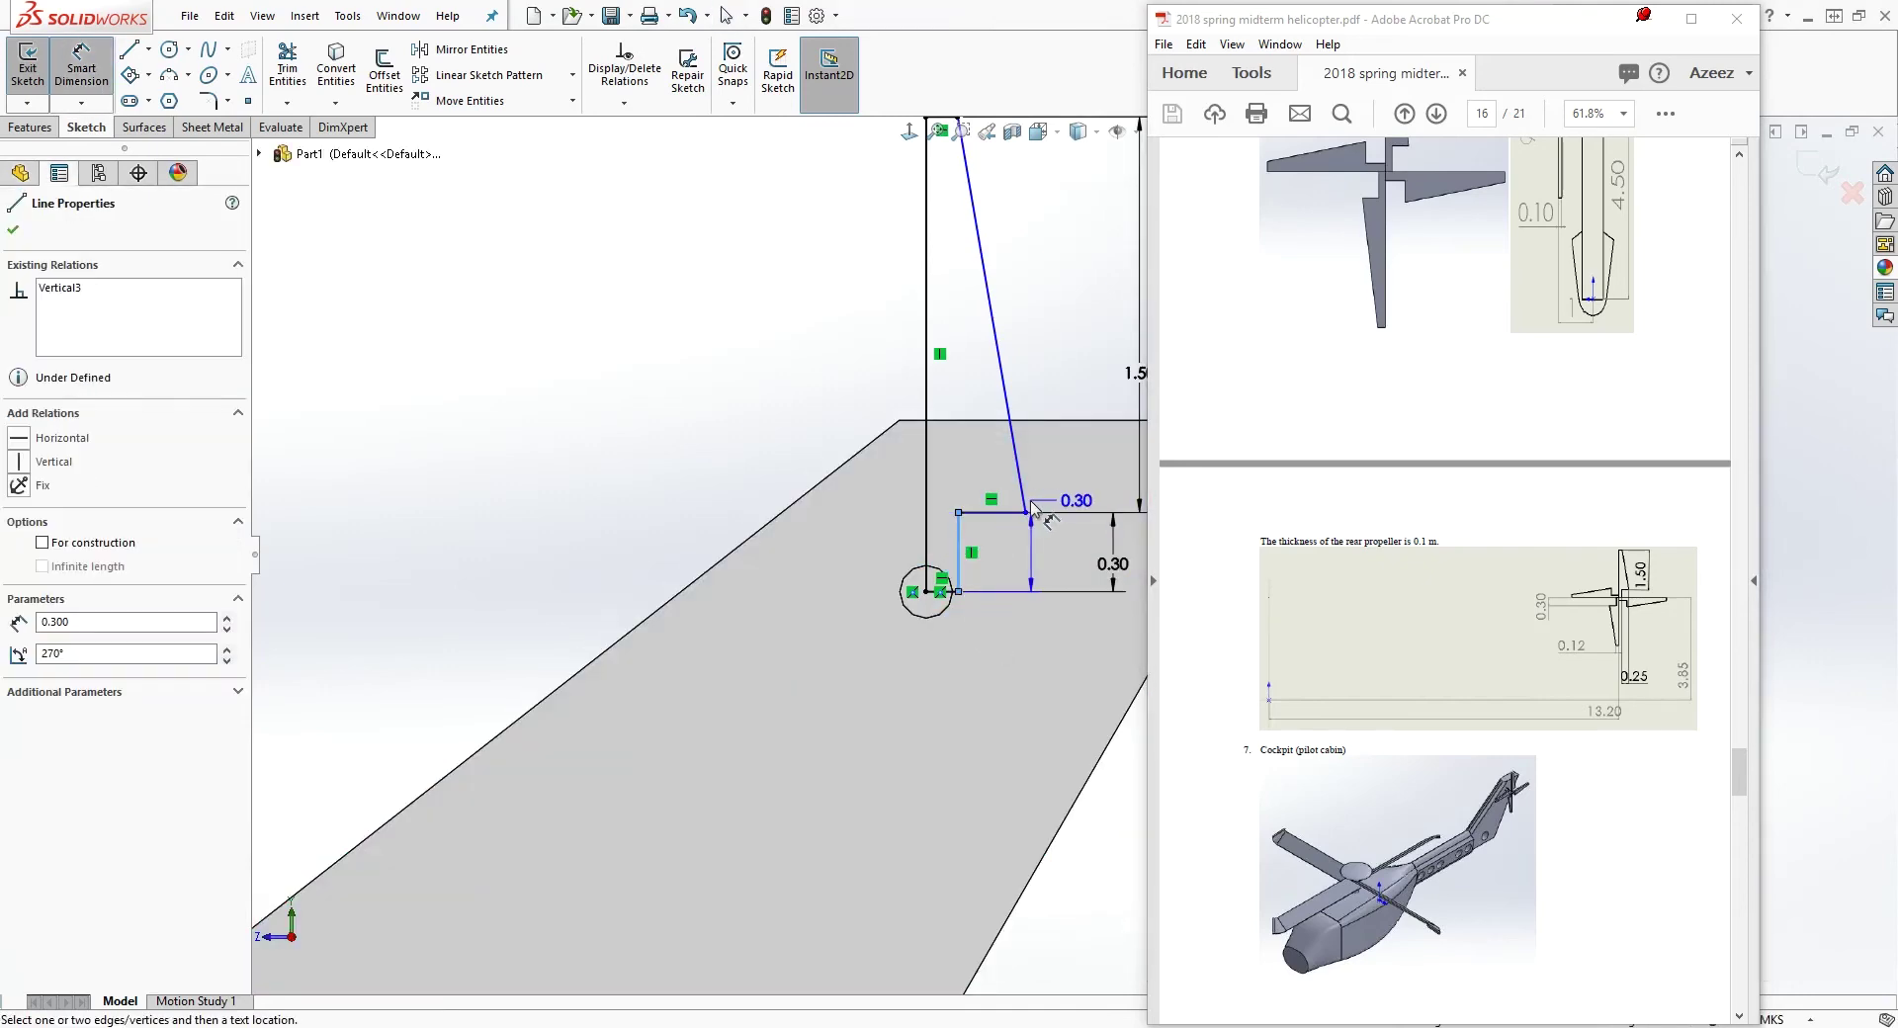
pyautogui.click(1025, 512)
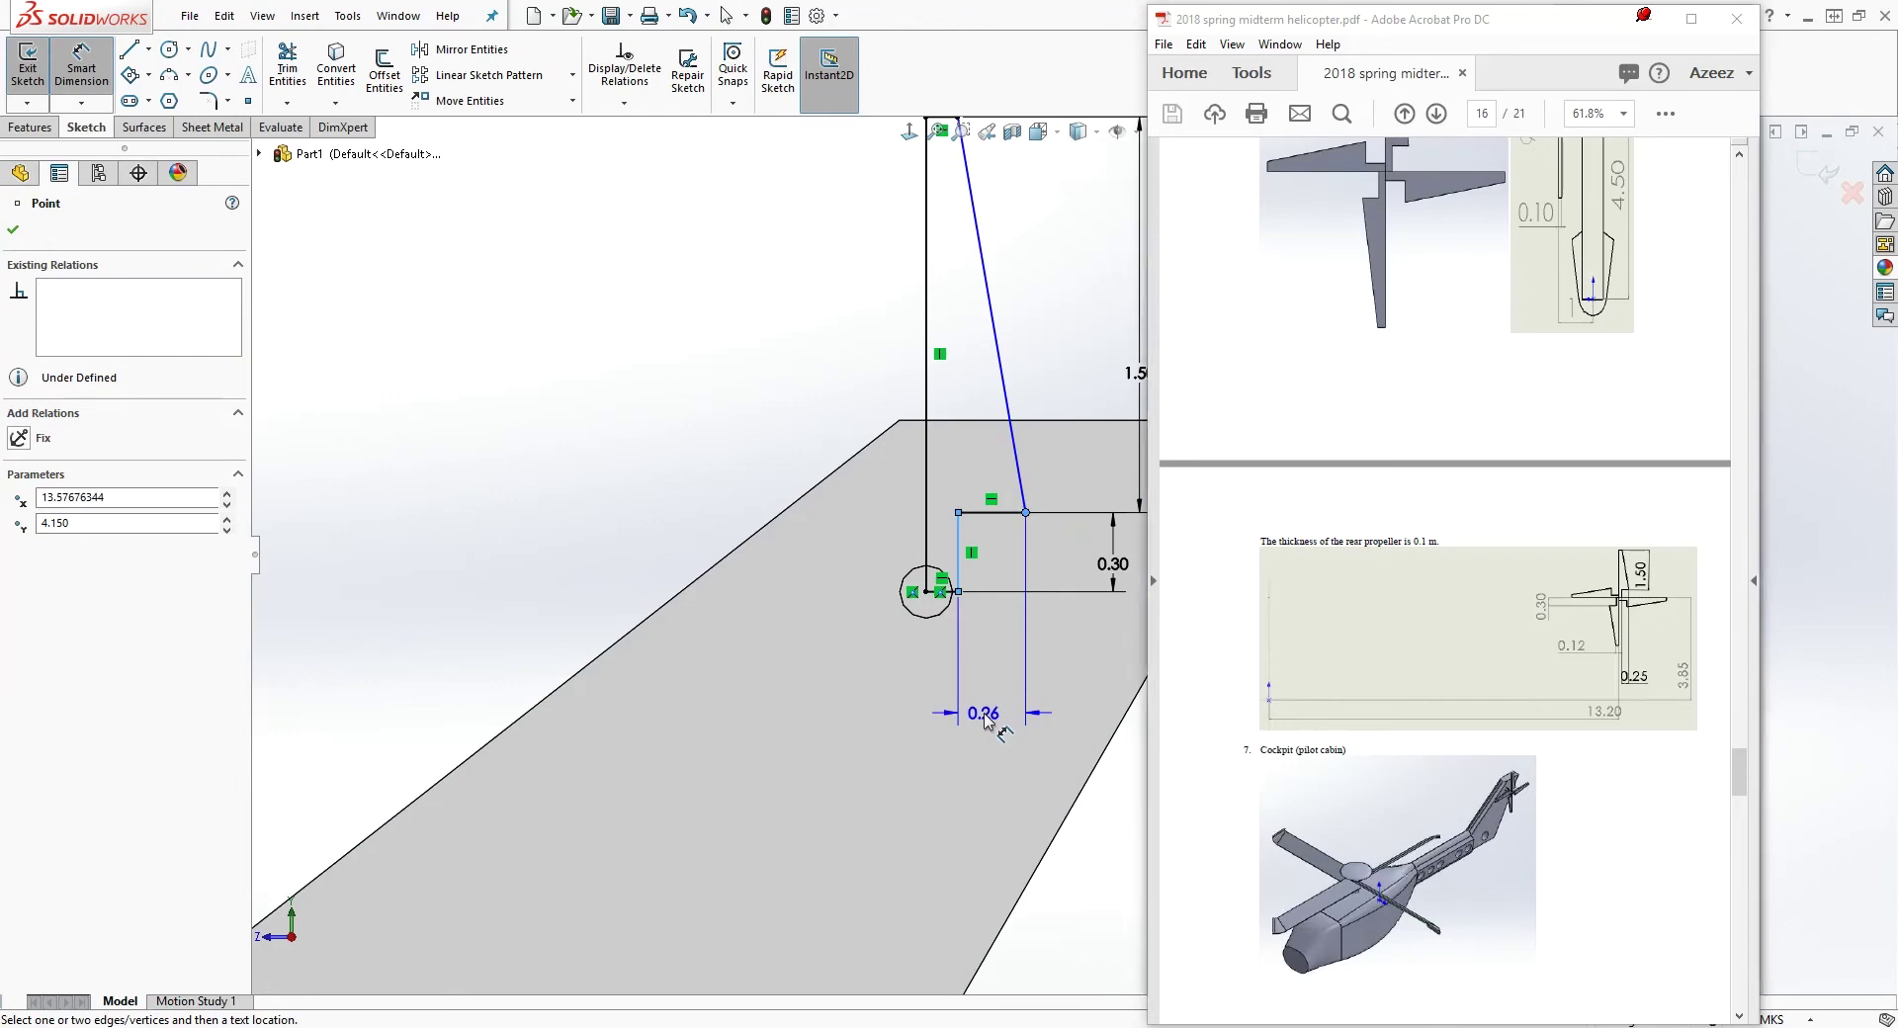
pyautogui.click(983, 721)
pyautogui.write('.25')
pyautogui.press('Return')
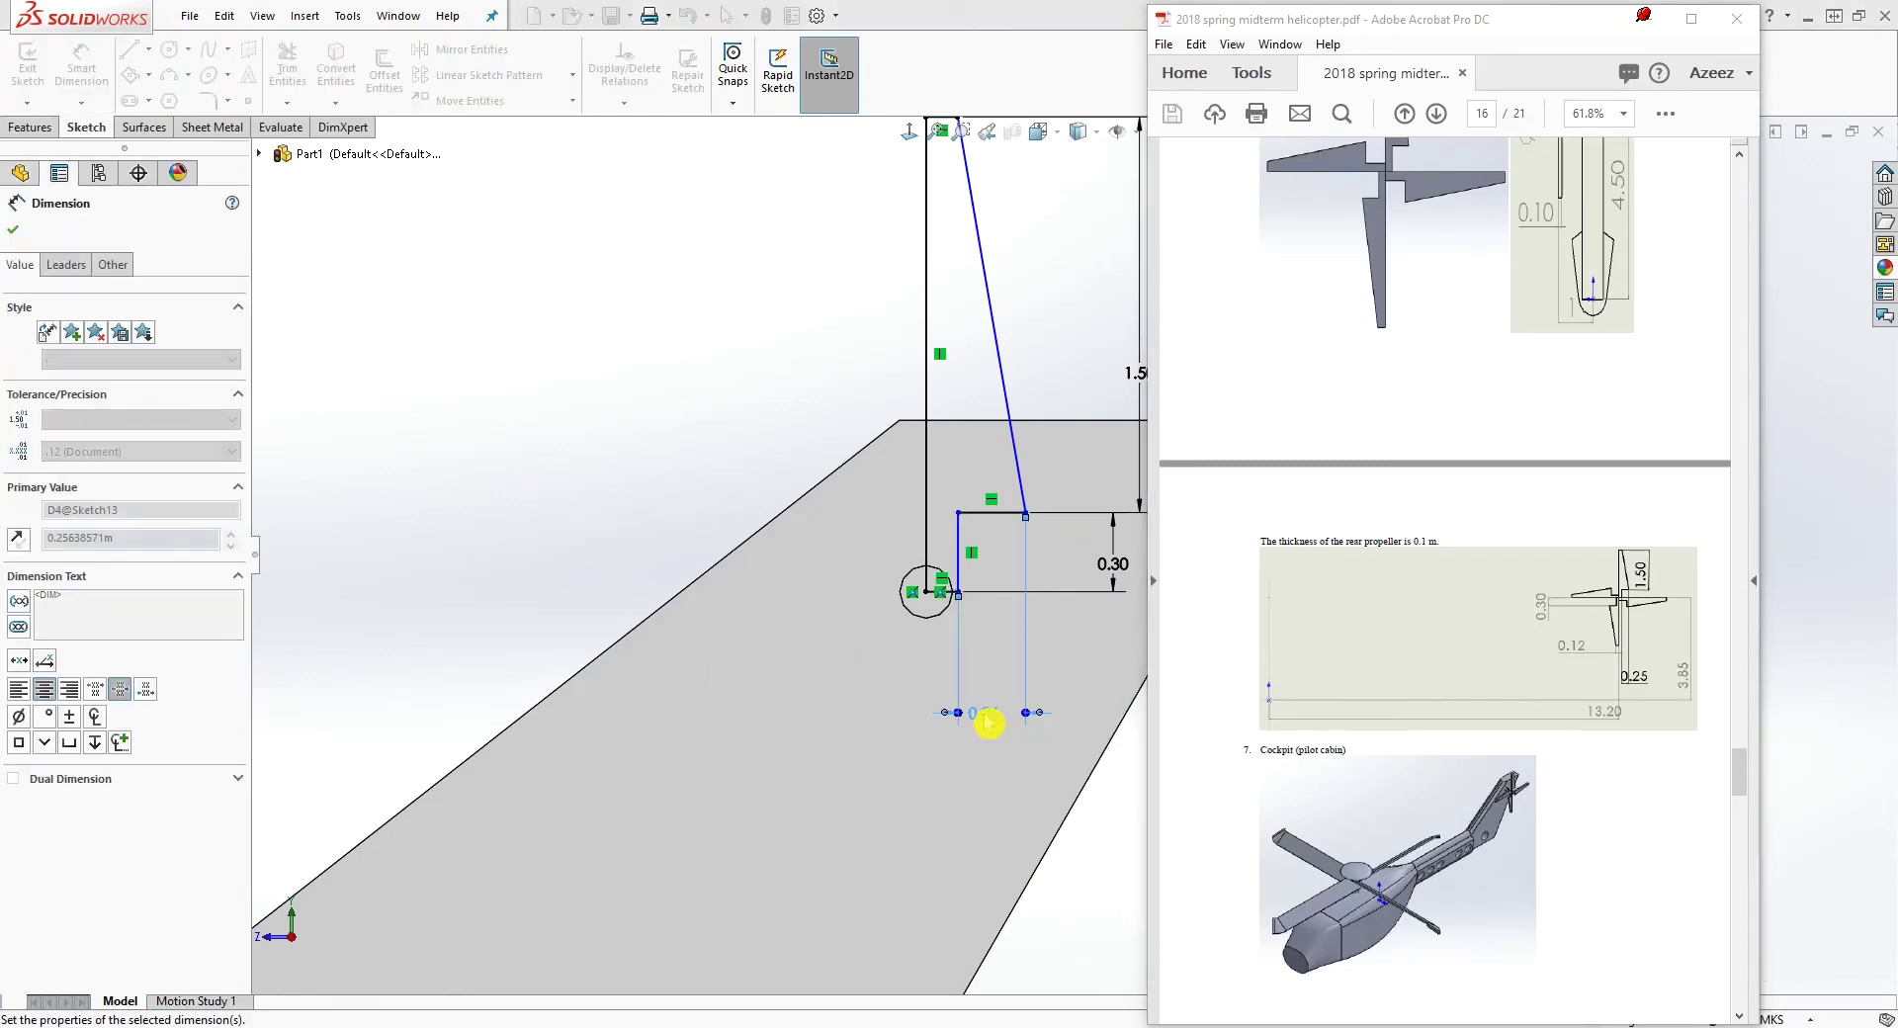
# Dimension the base edge at the shaft's centre at 0.12 m
pyautogui.click(942, 592)
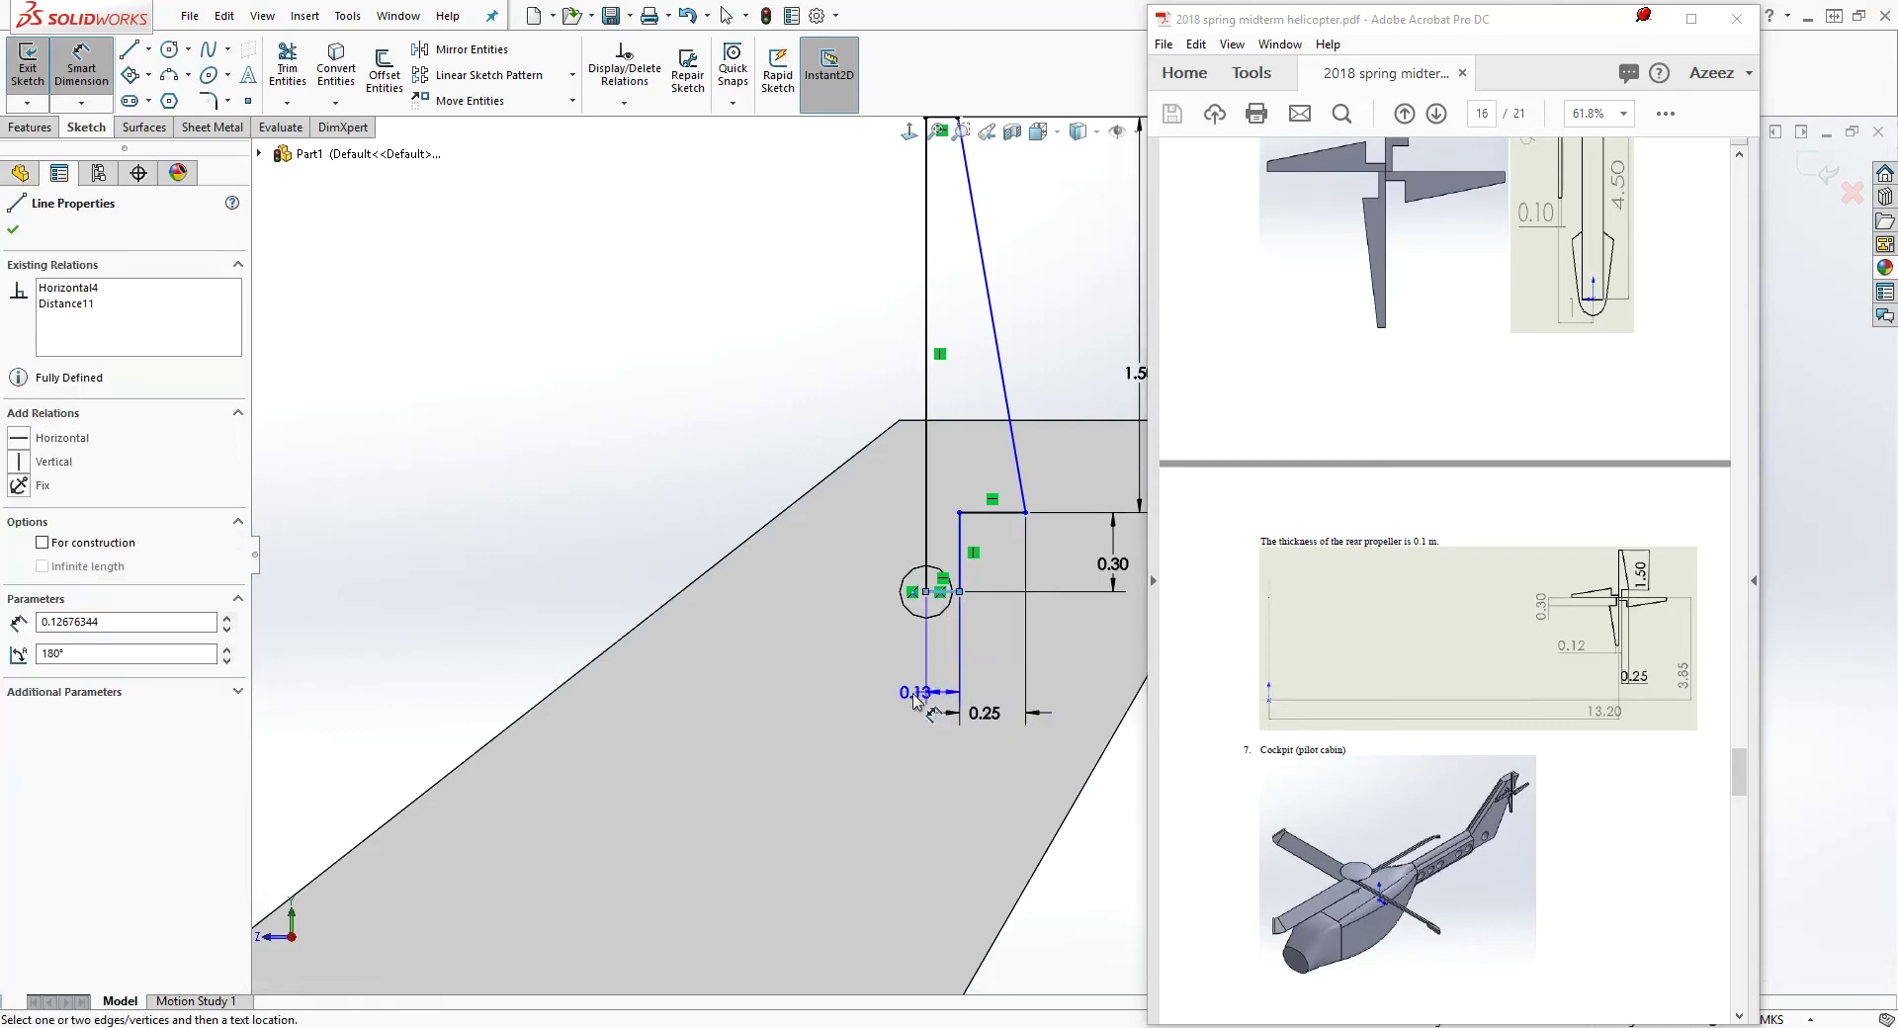
pyautogui.click(867, 698)
pyautogui.write('.12')
pyautogui.press('Return')
pyautogui.press('Escape')
# Extrude the blade sketch 0.1 m as a blind, merged boss with the direction reversed towards the fin
pyautogui.scroll(4, 868, 698)
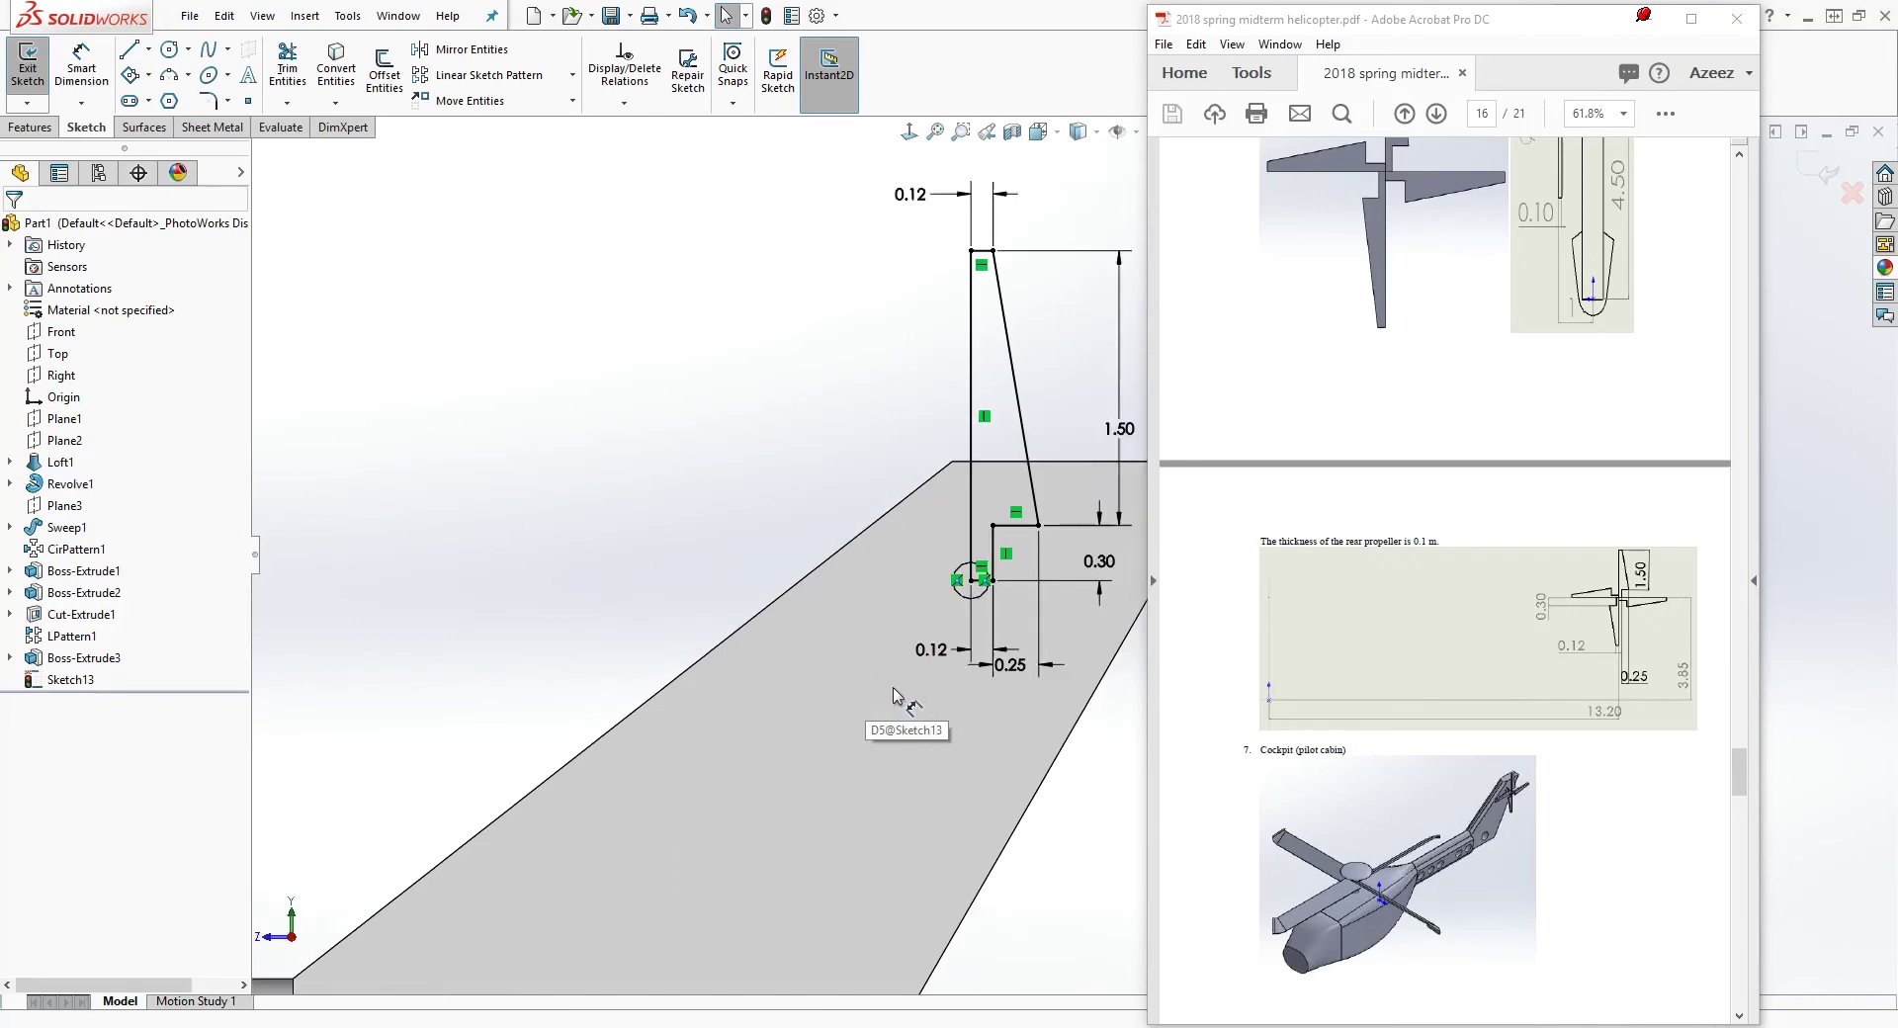
pyautogui.scroll(-2, 1019, 712)
pyautogui.scroll(3, 1038, 765)
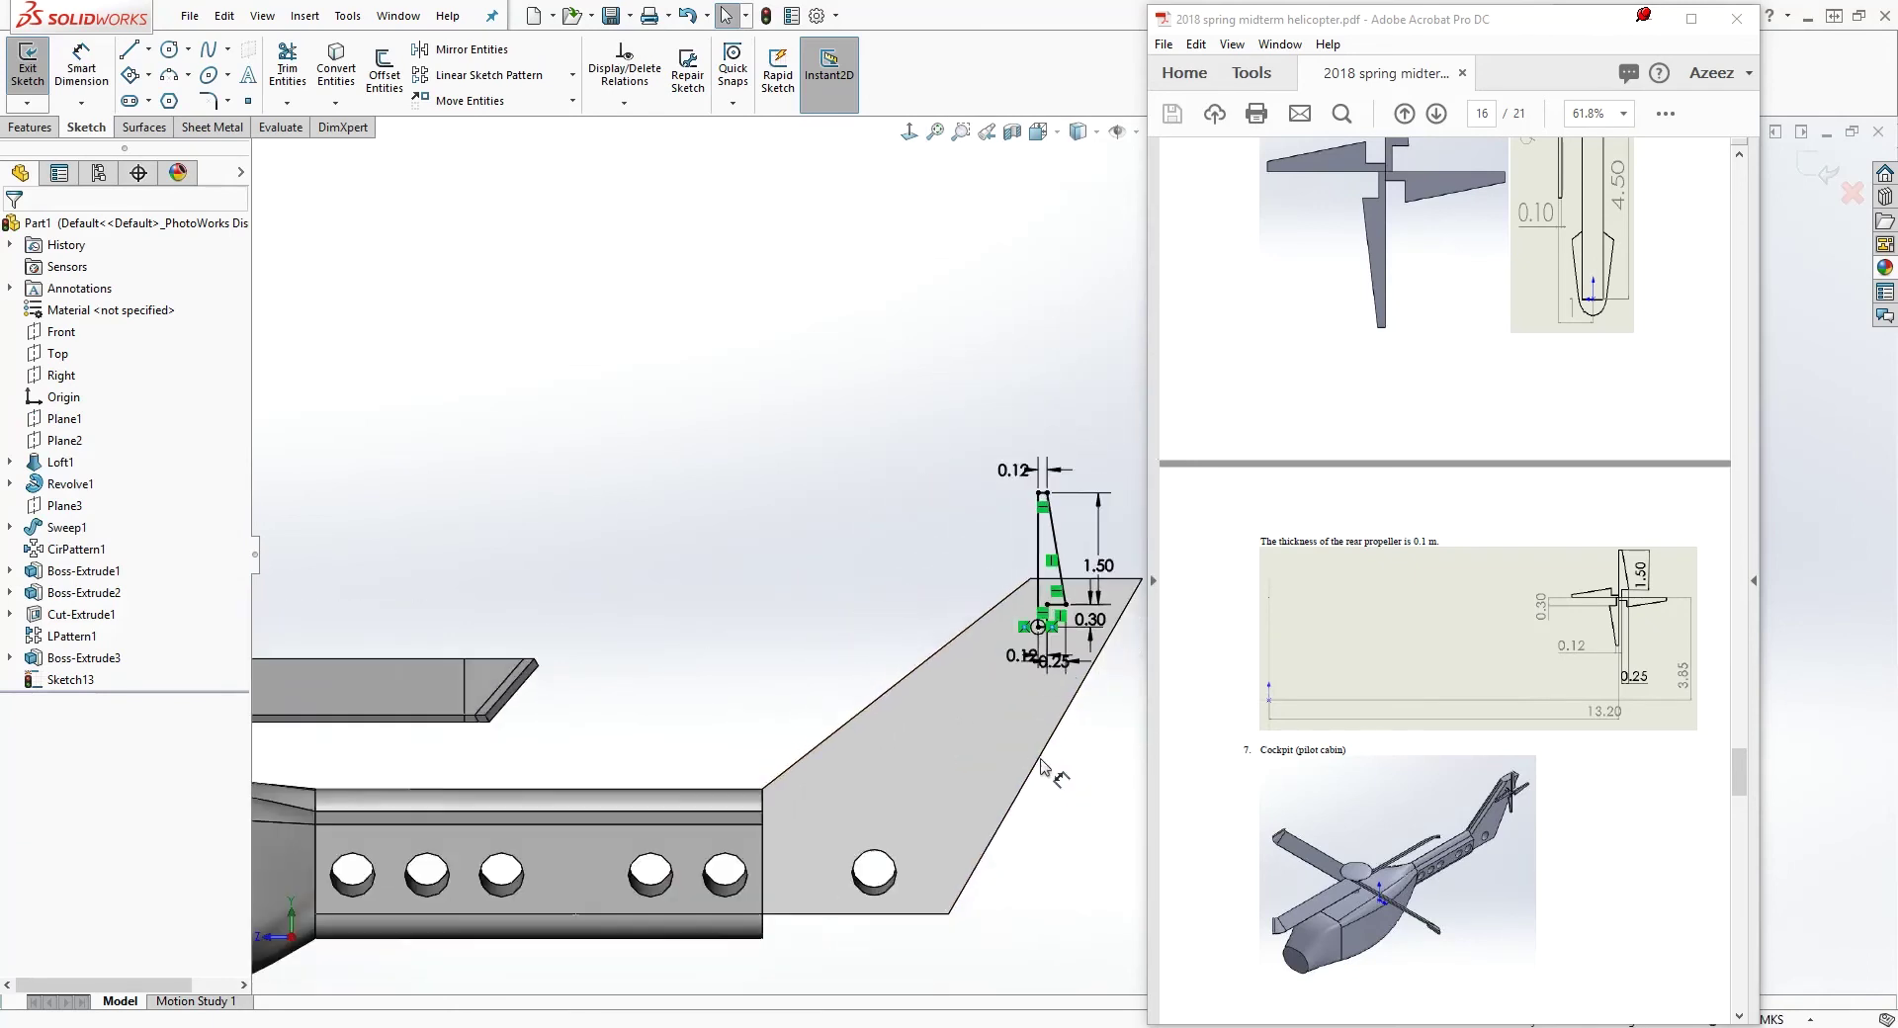
pyautogui.keyDown('ctrl'); pyautogui.moveTo(1056, 812); pyautogui.dragTo(799, 808, button='middle'); pyautogui.keyUp('ctrl')
pyautogui.scroll(-6, 860, 662)
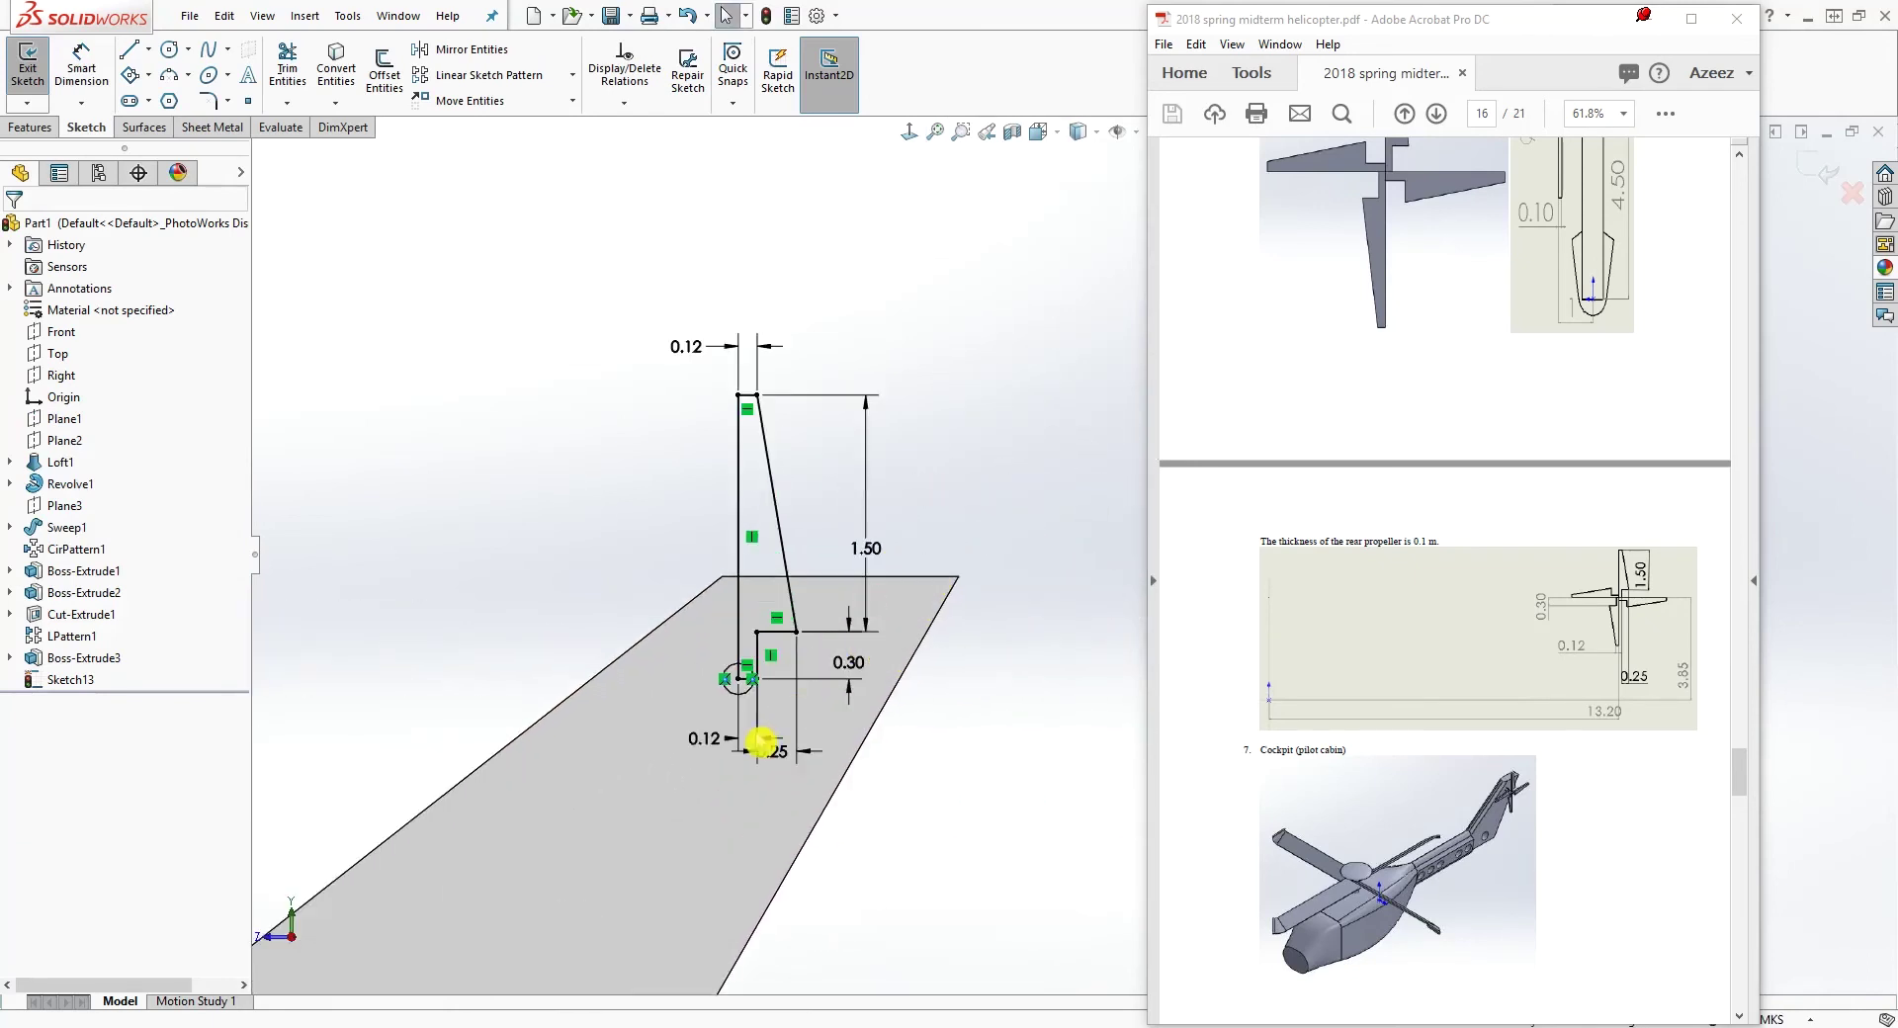
pyautogui.click(828, 554)
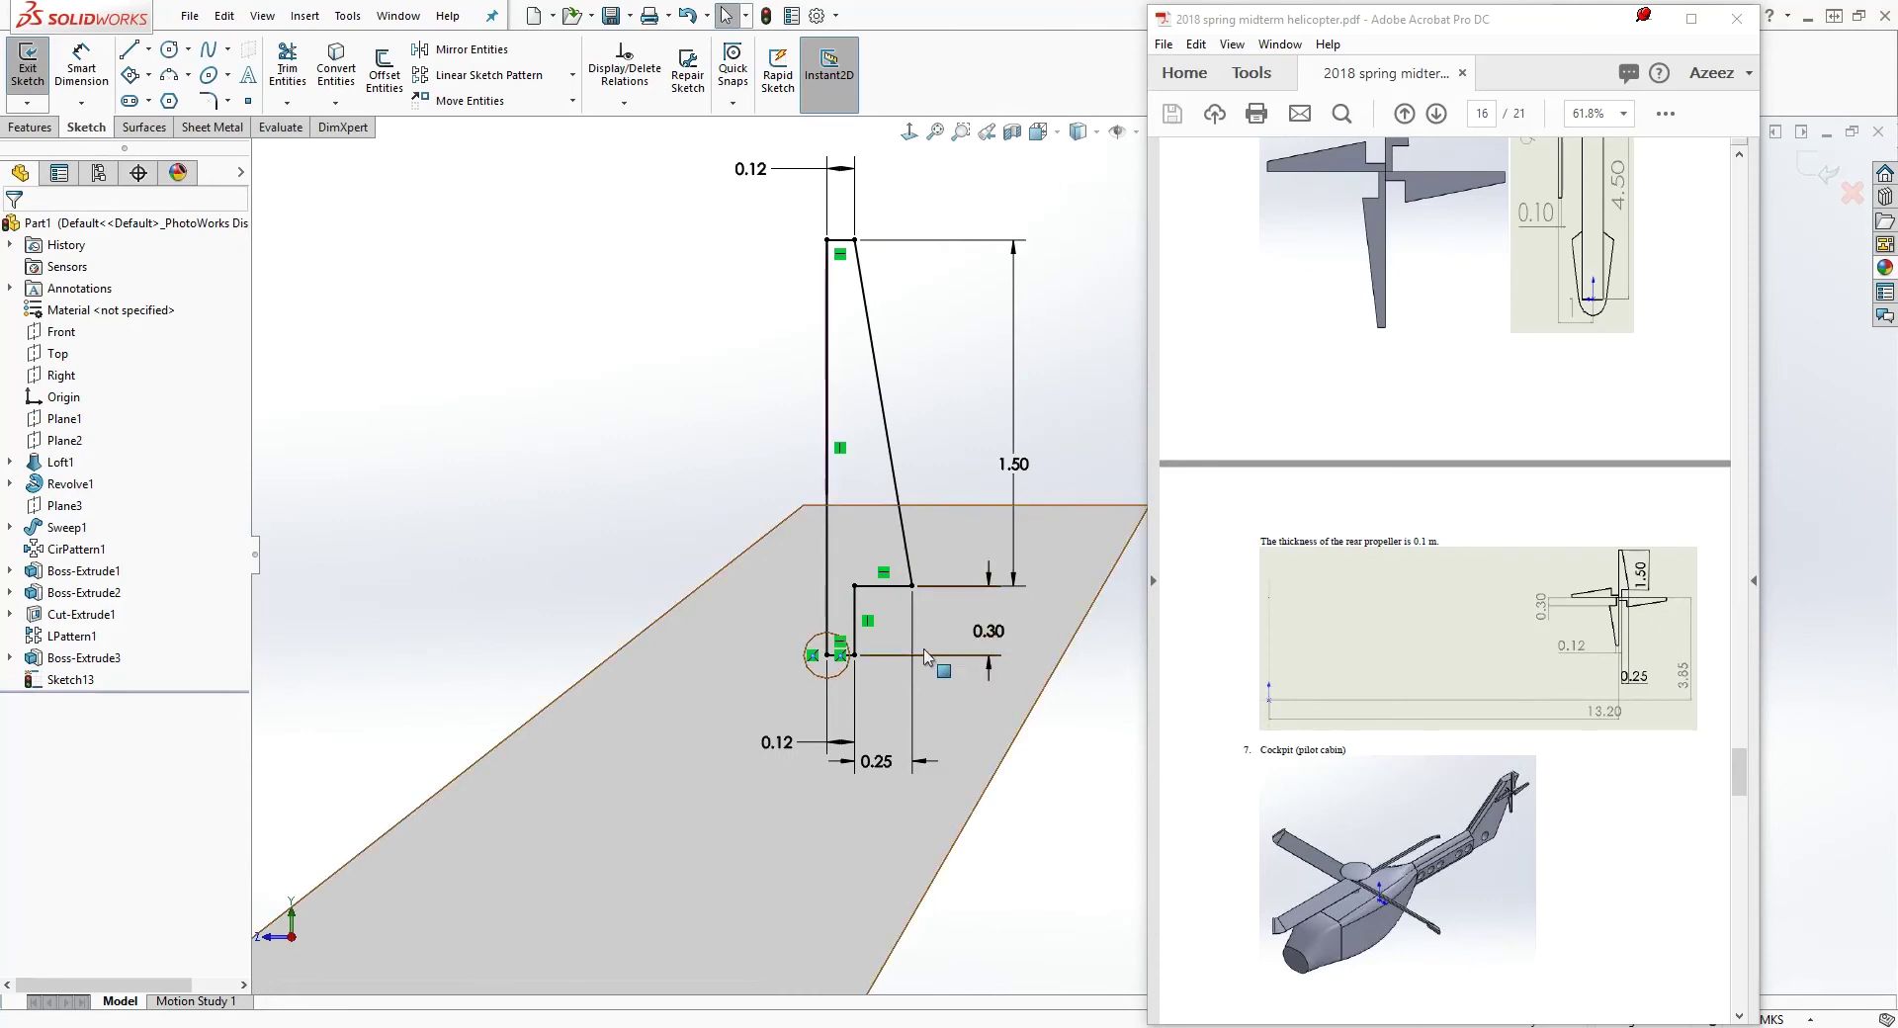
pyautogui.click(31, 128)
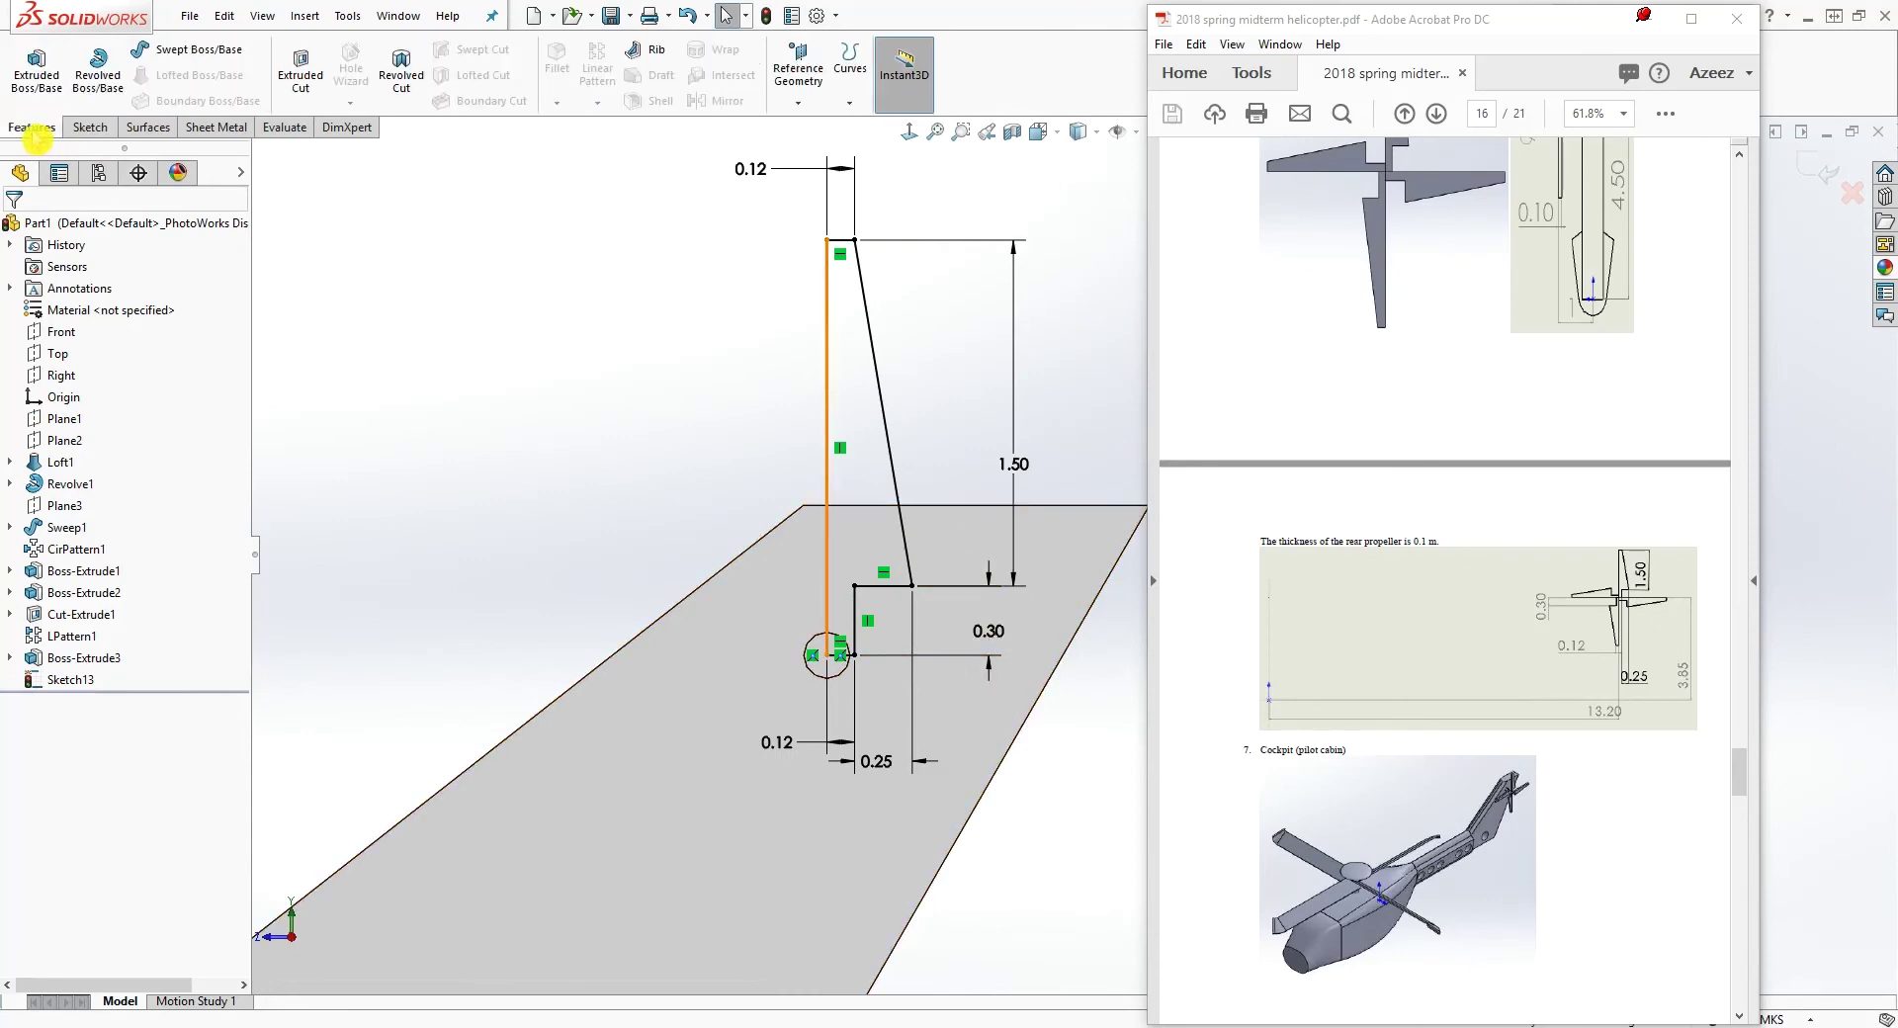
pyautogui.click(37, 65)
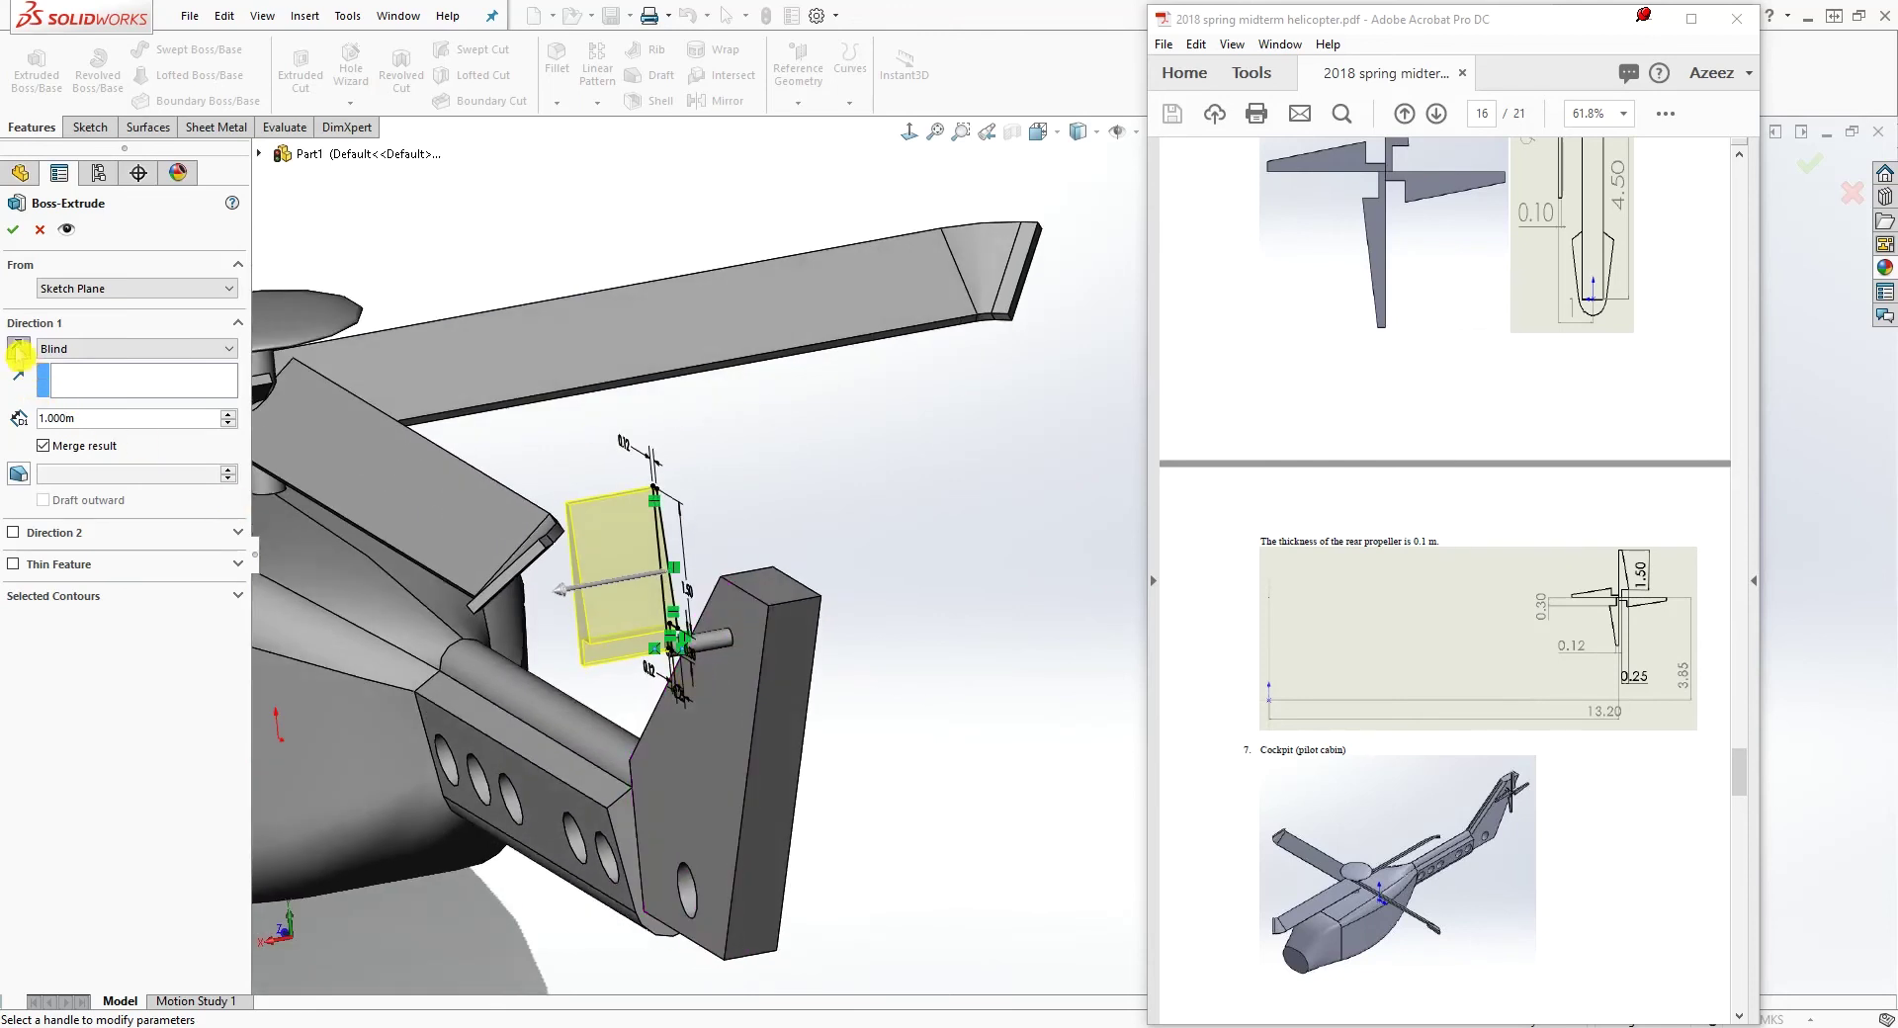
pyautogui.click(18, 349)
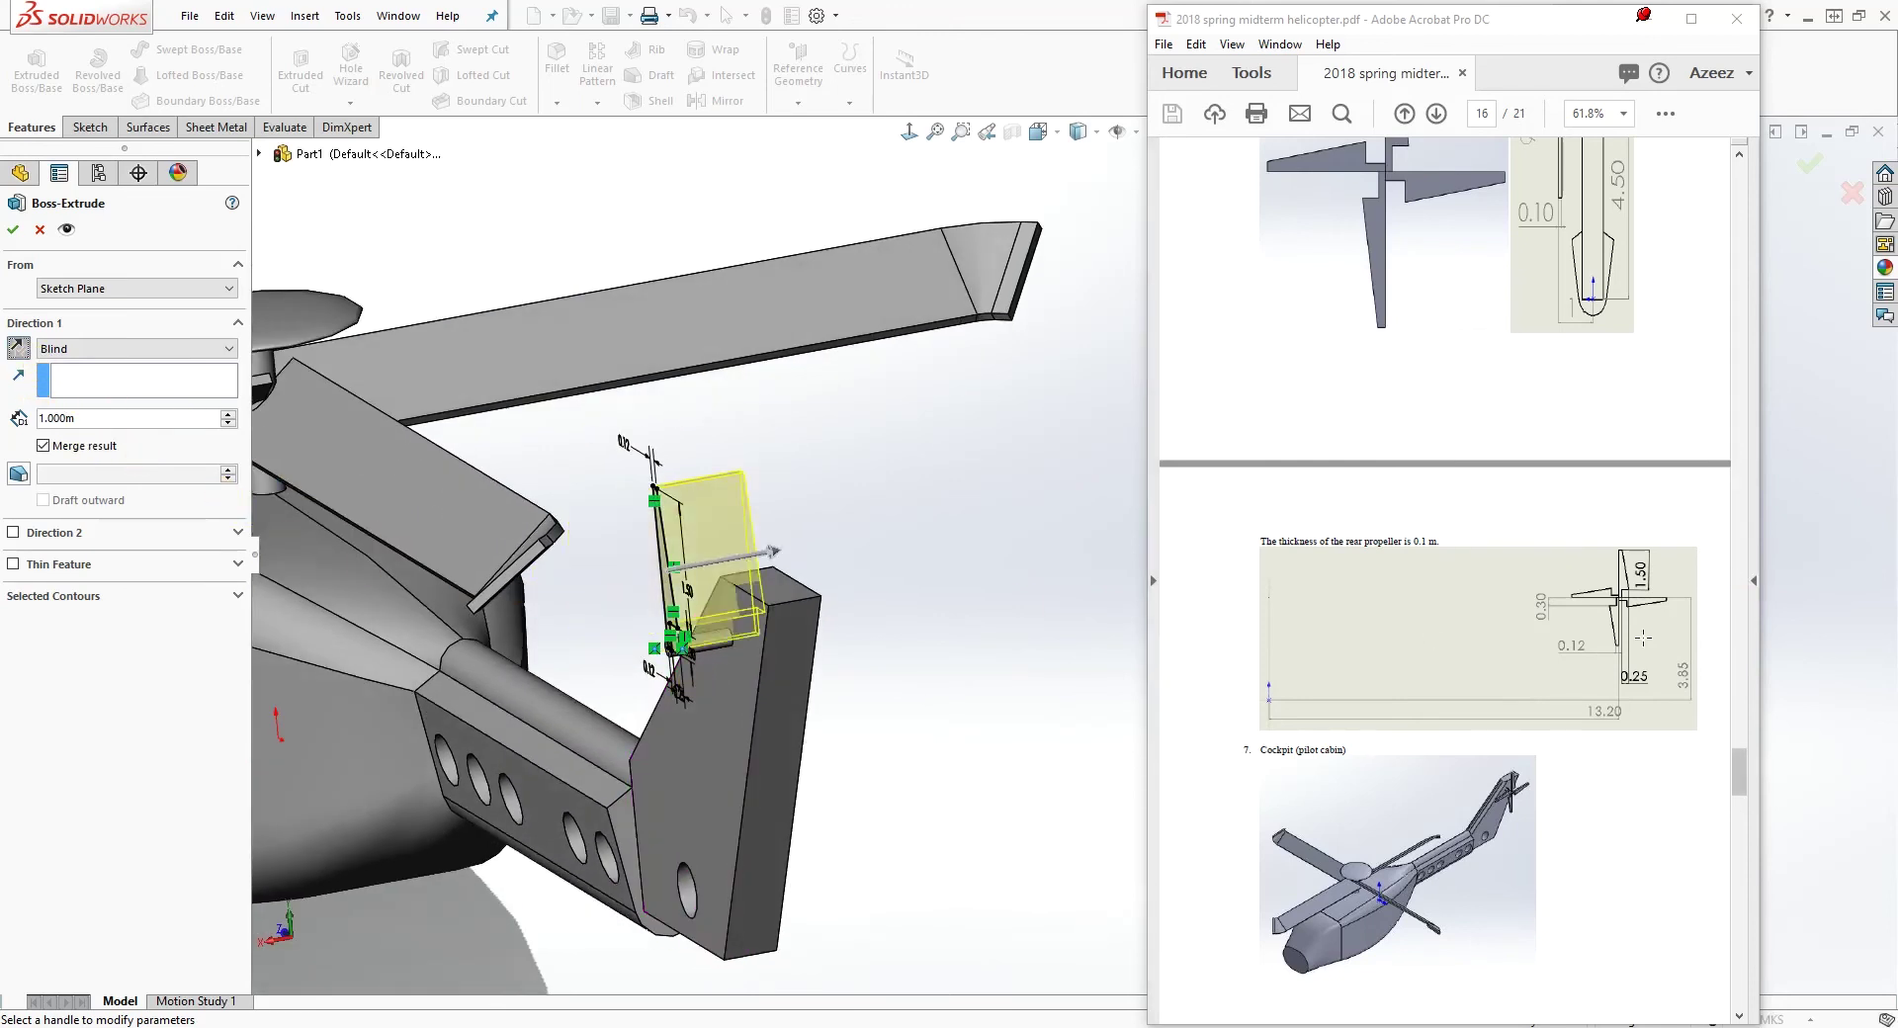
pyautogui.scroll(3, 1643, 637)
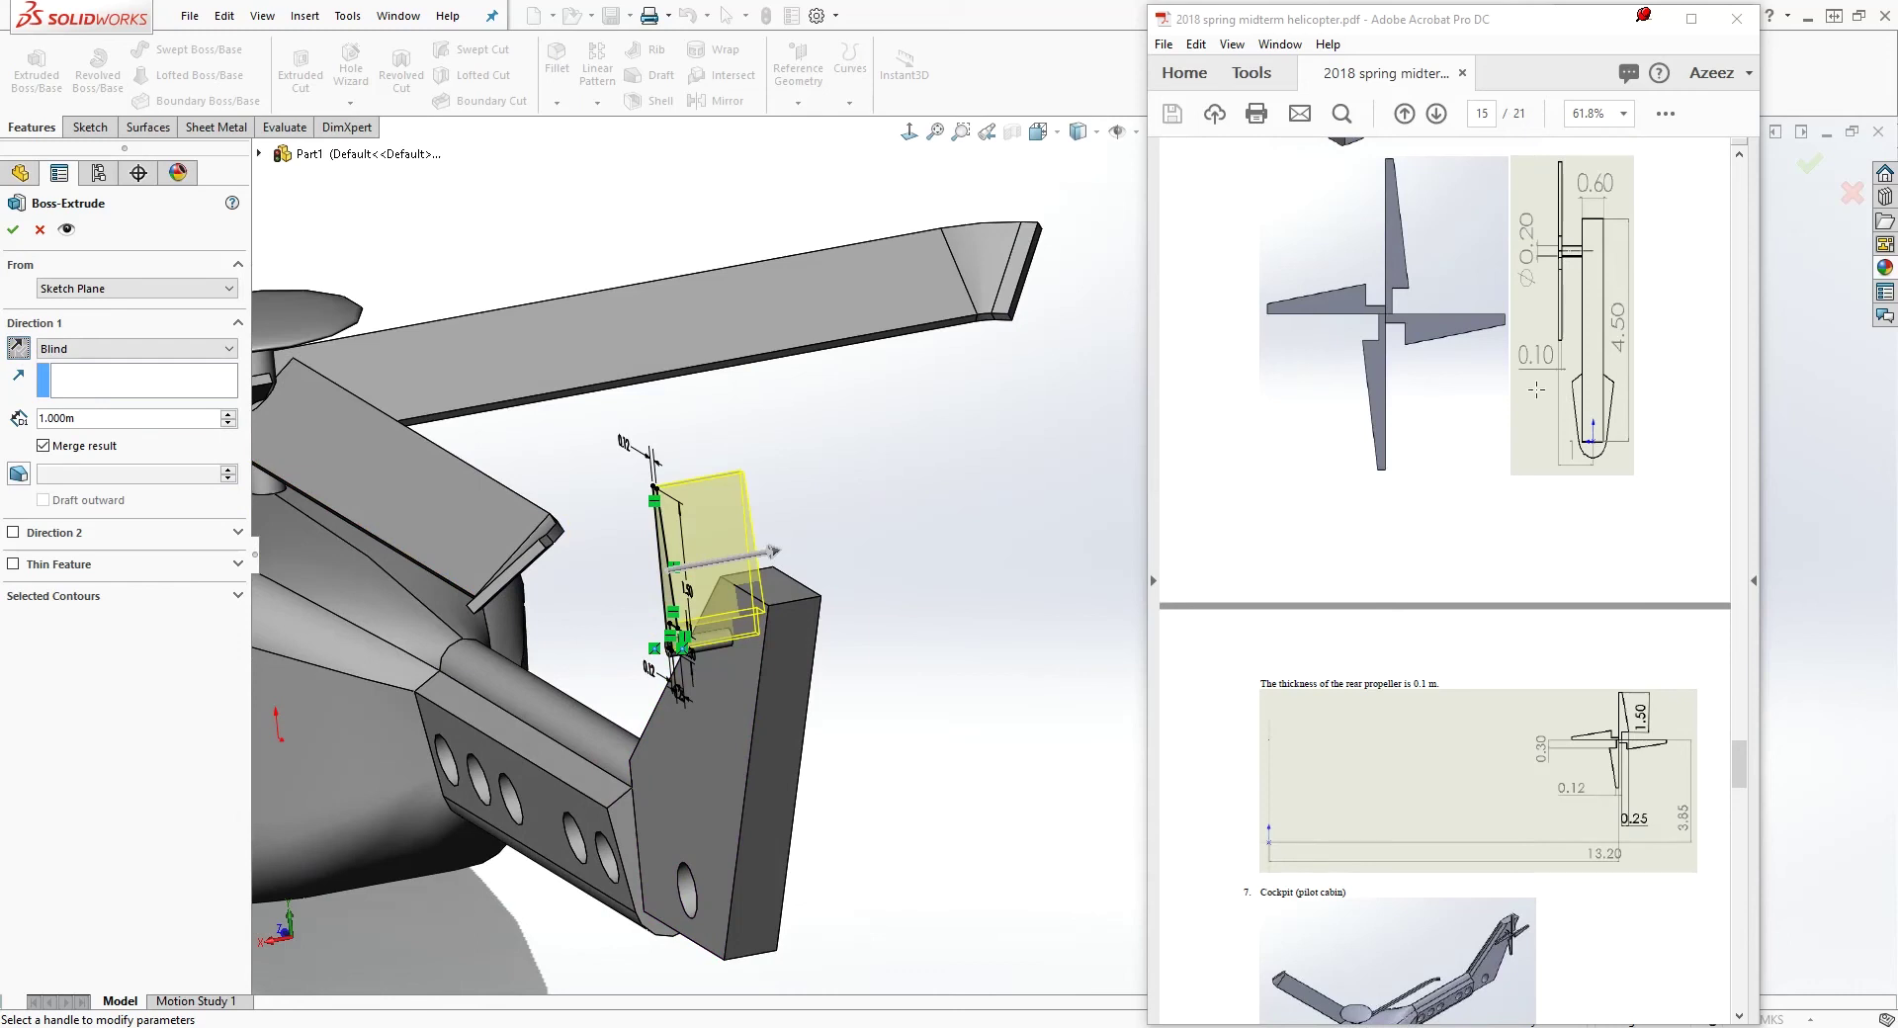
pyautogui.doubleClick(76, 416)
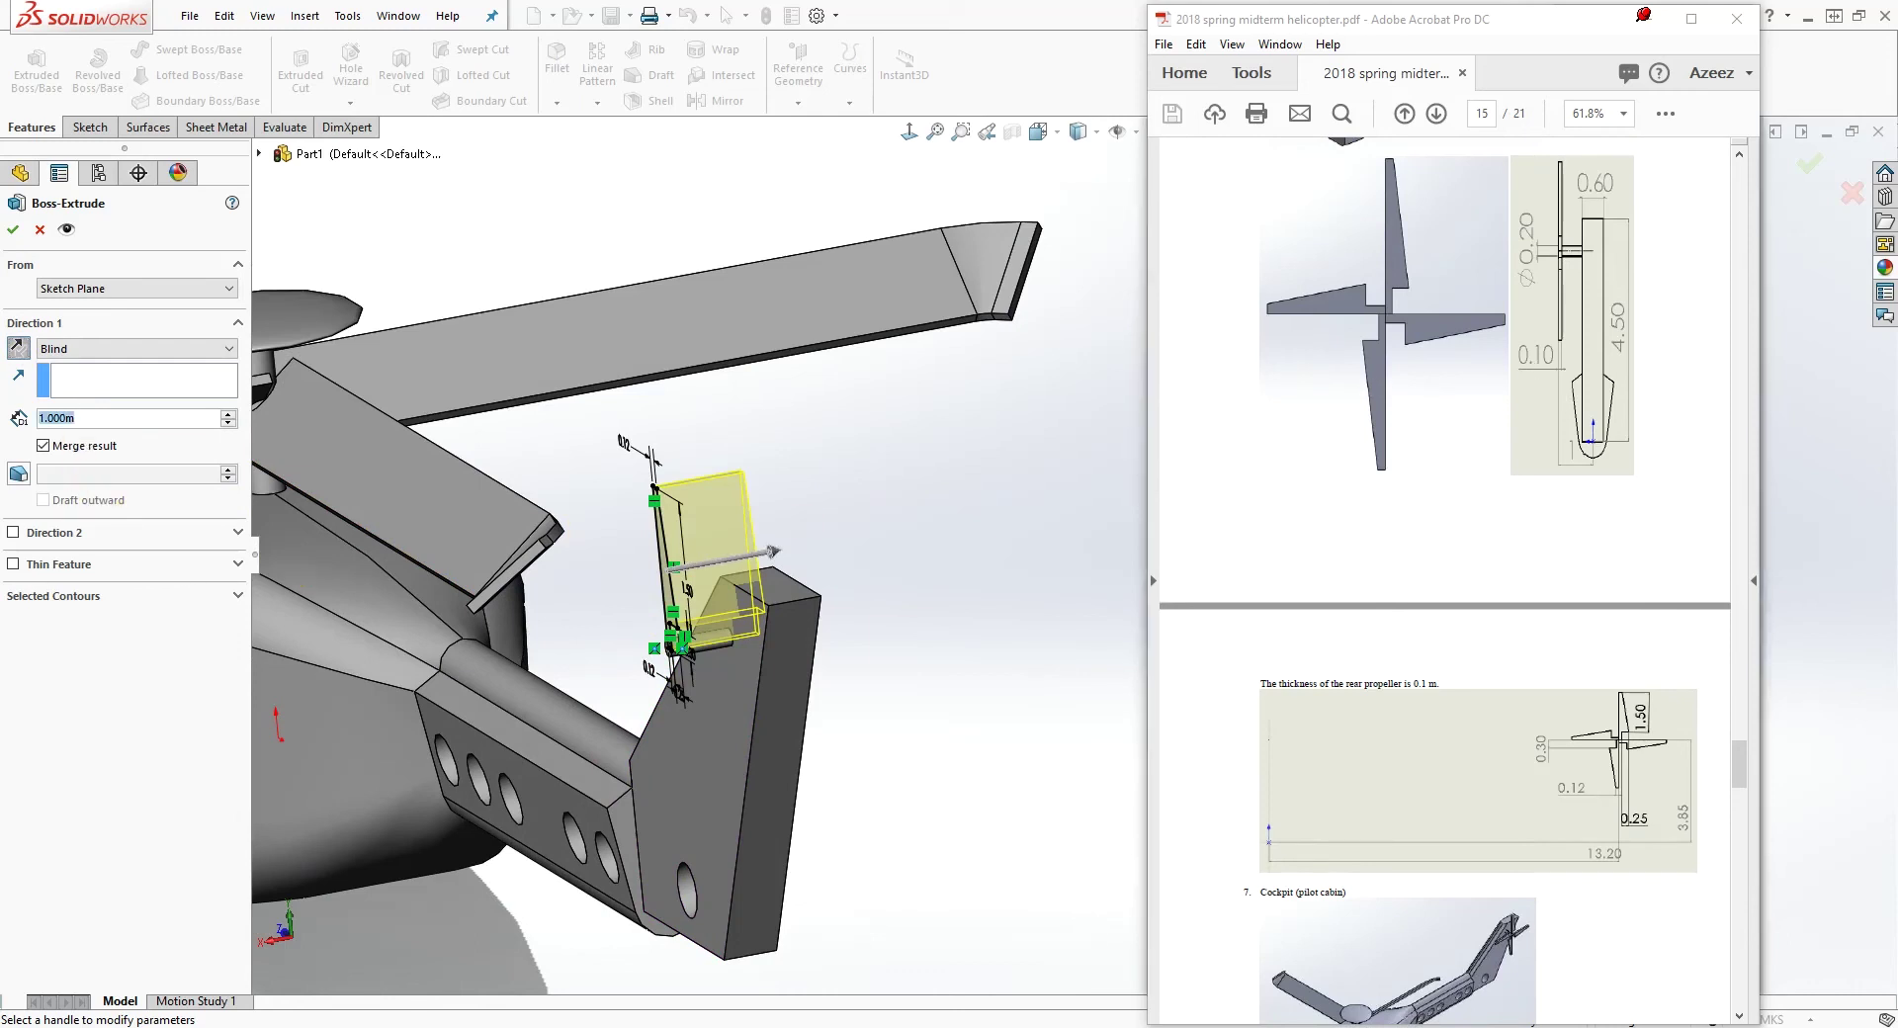
pyautogui.write('.1')
pyautogui.press('Return')
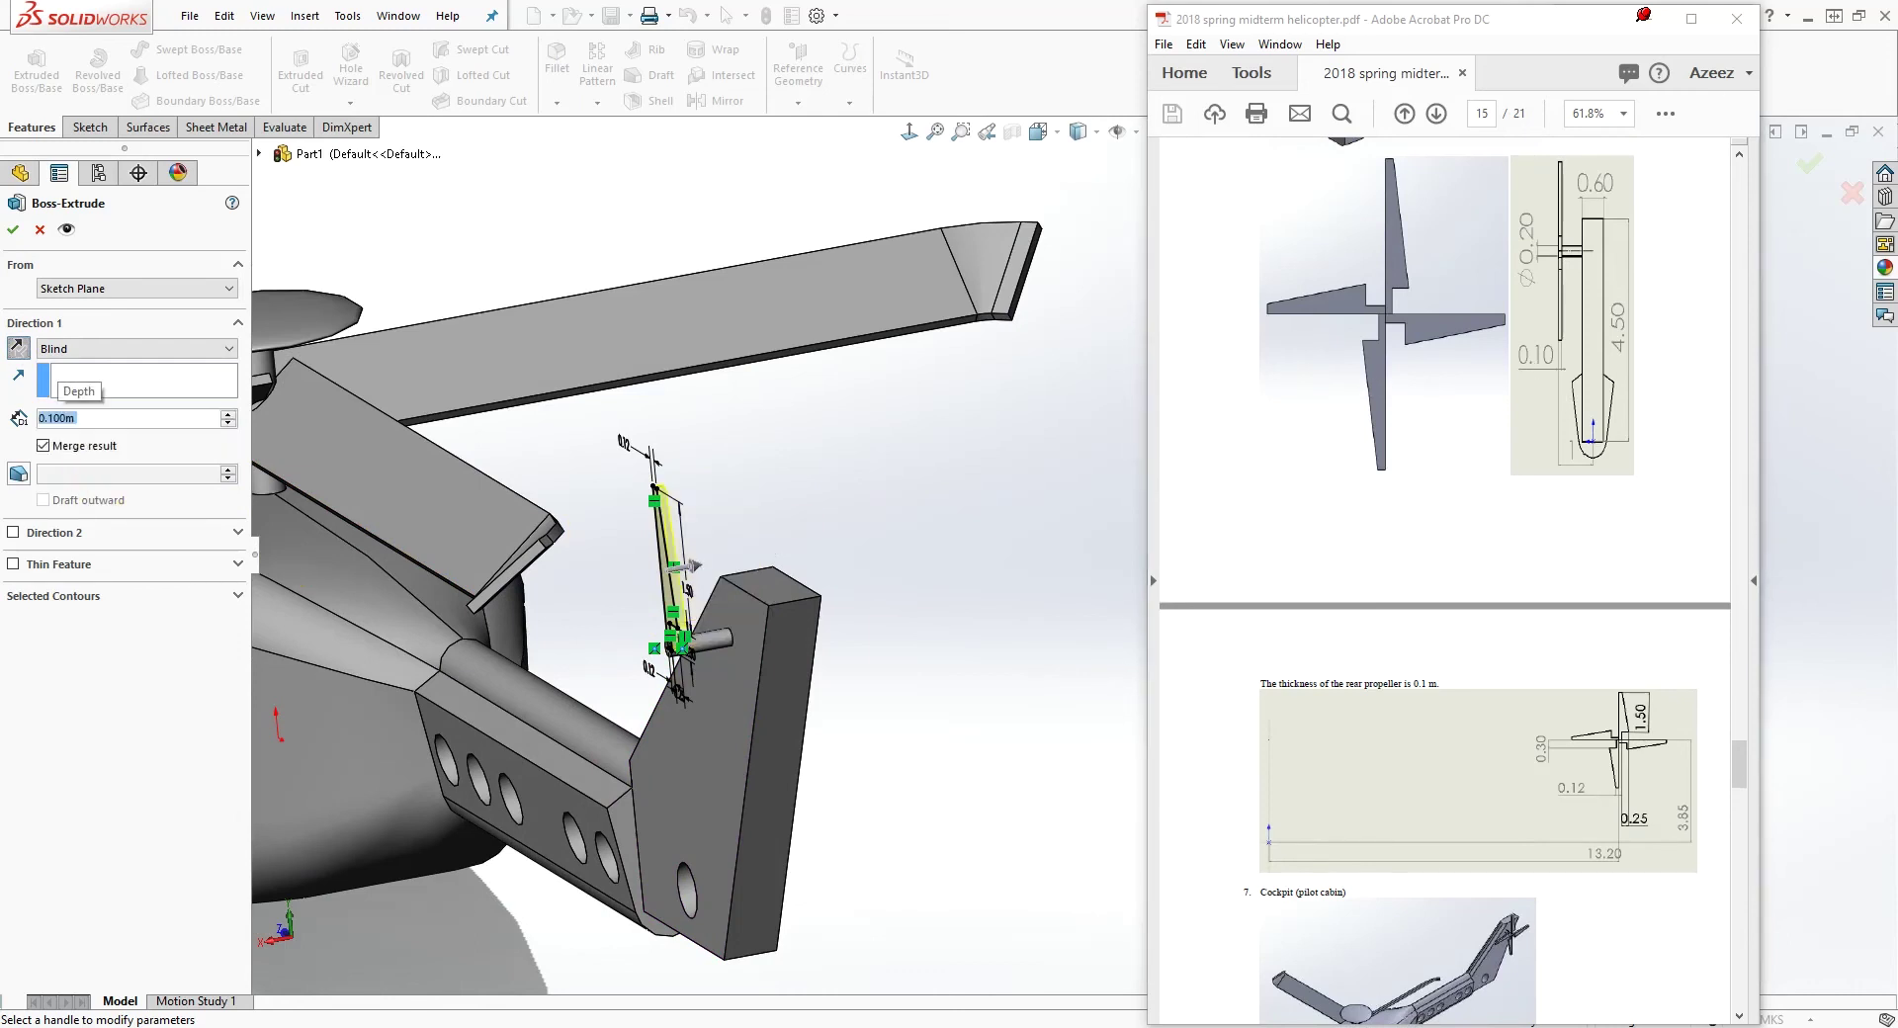
pyautogui.click(13, 229)
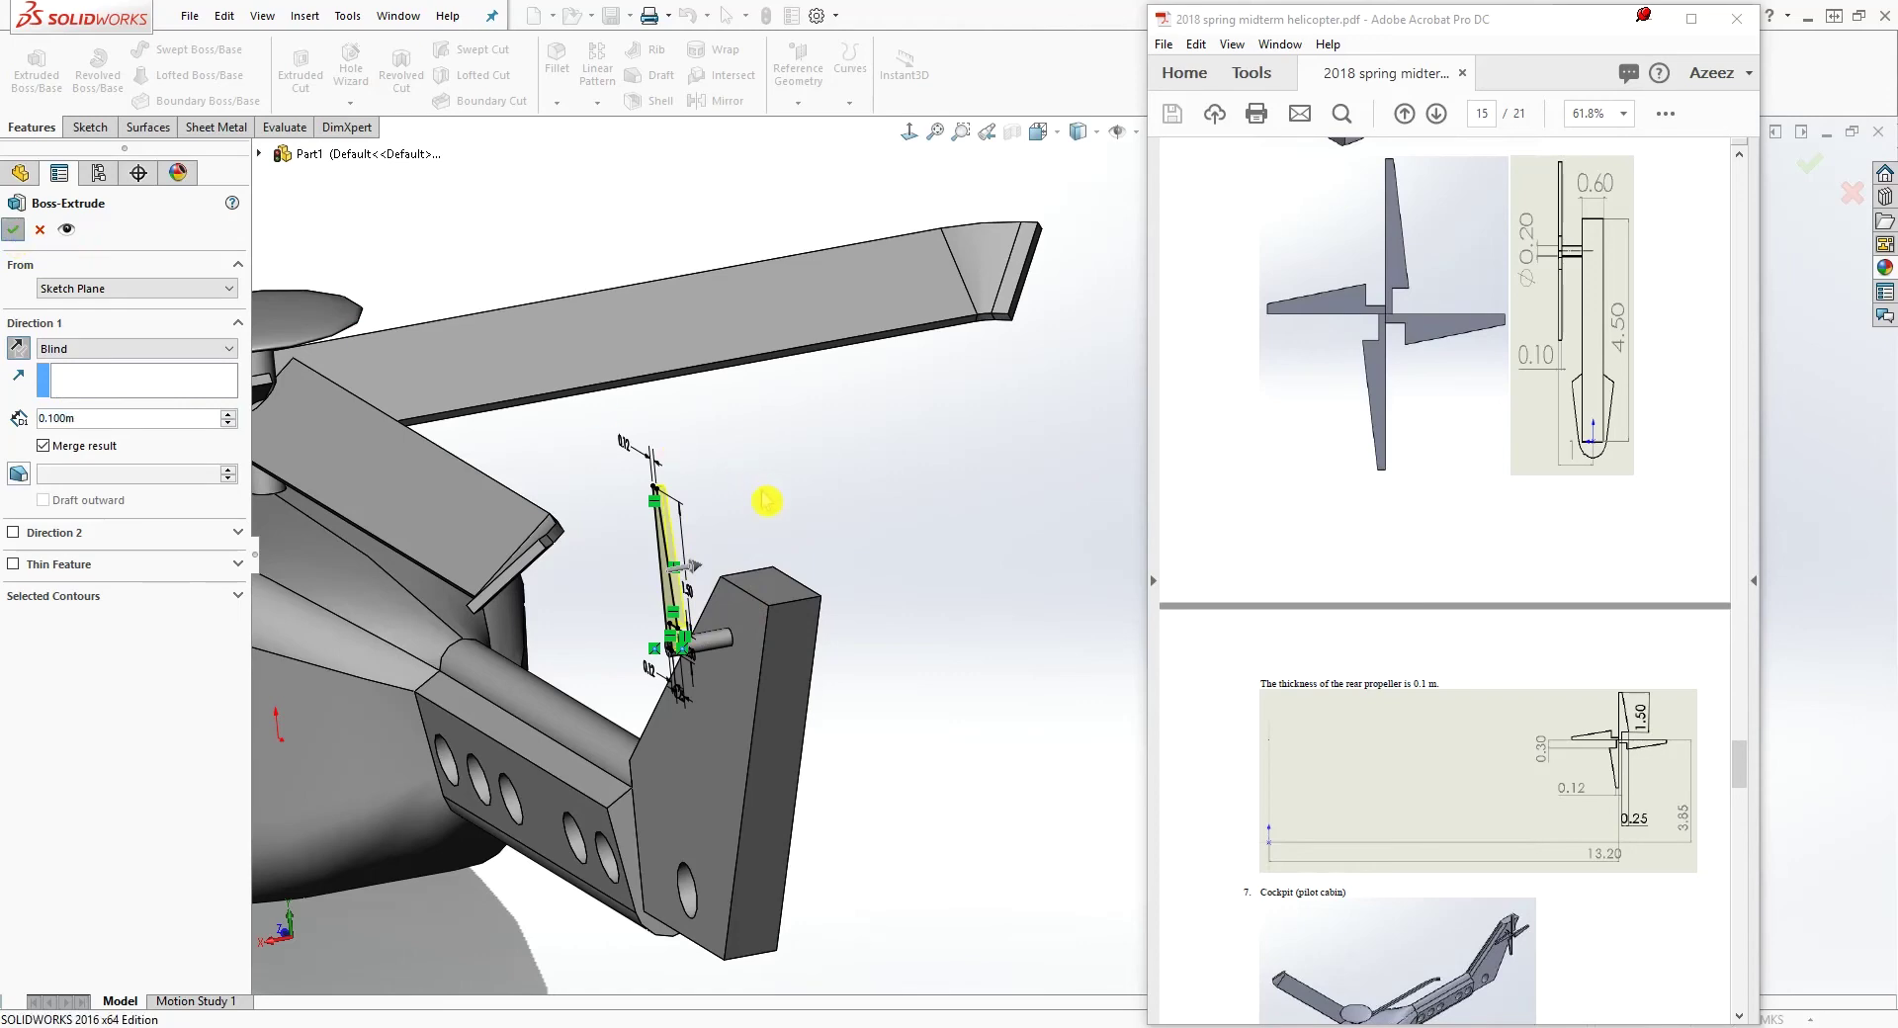
# Edit the rear propeller blade's extrusion and turn off merging so the blade is a separate body
pyautogui.moveTo(727, 712); pyautogui.dragTo(714, 642, button='middle')
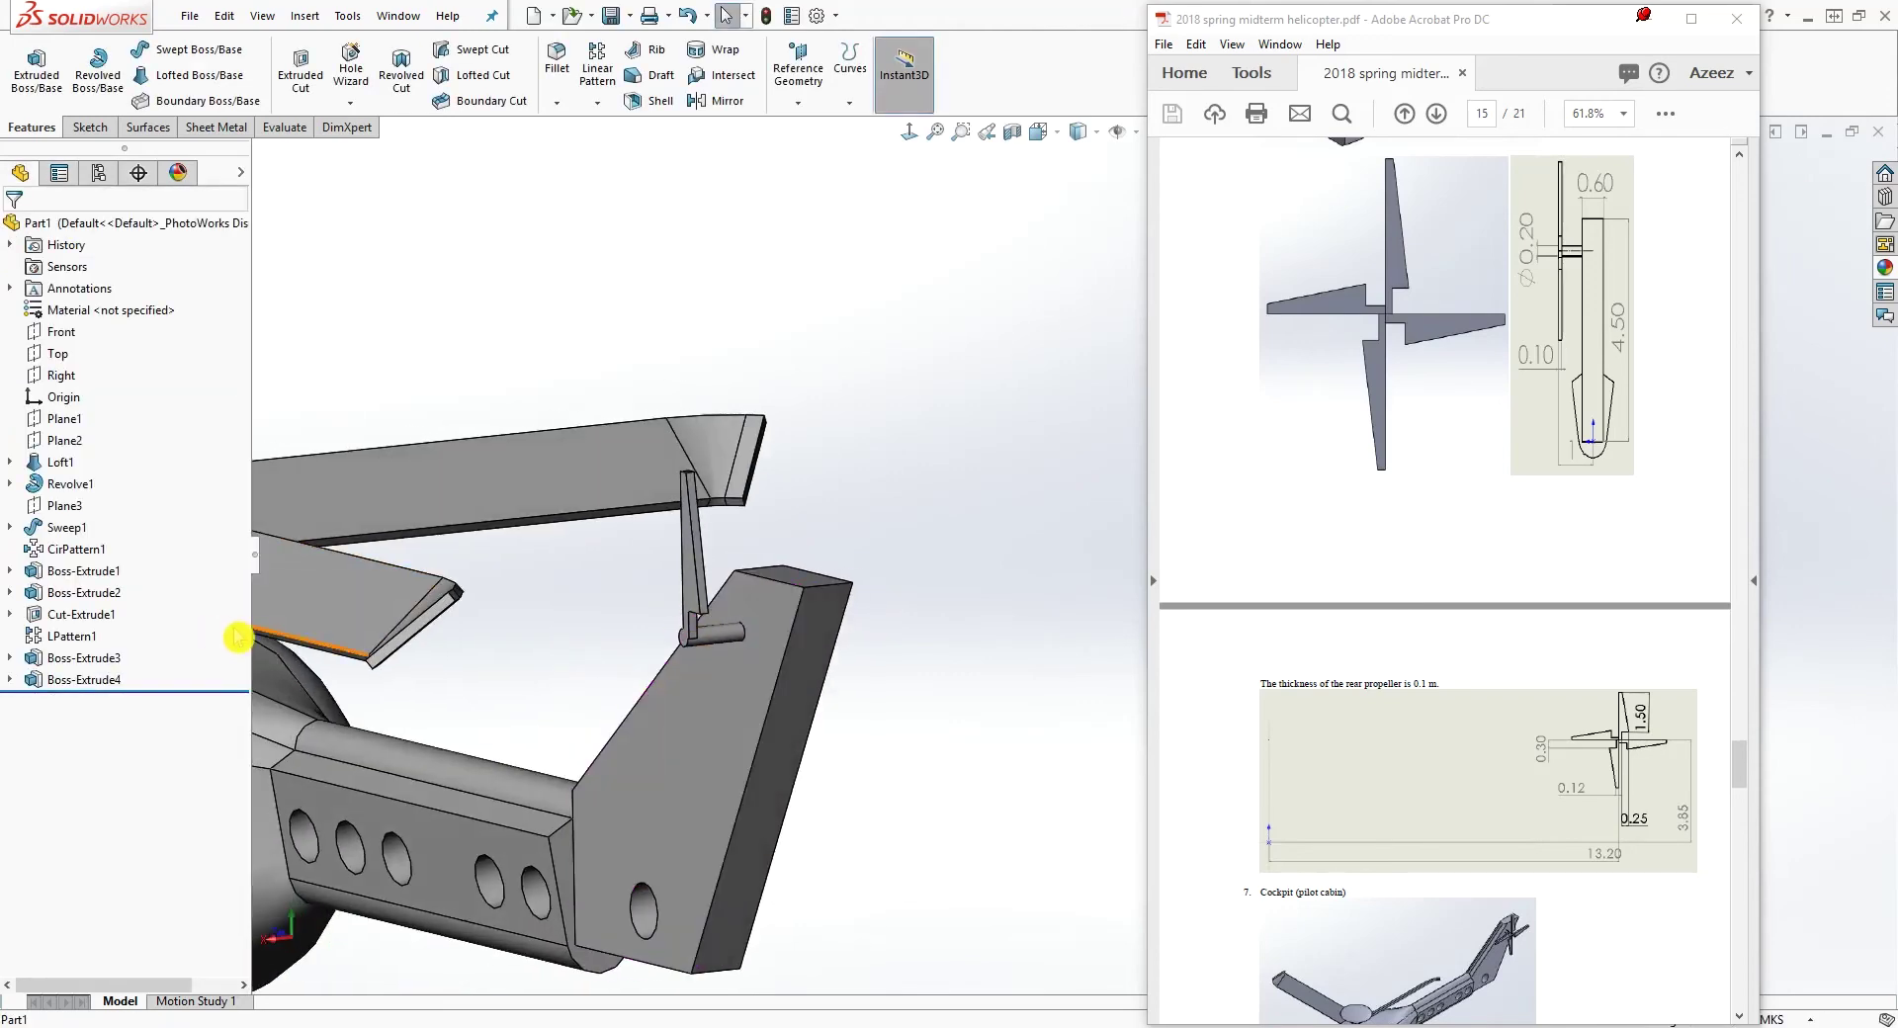
pyautogui.scroll(-4, 753, 637)
pyautogui.moveTo(805, 601); pyautogui.dragTo(858, 607, button='middle')
pyautogui.scroll(-3, 771, 586)
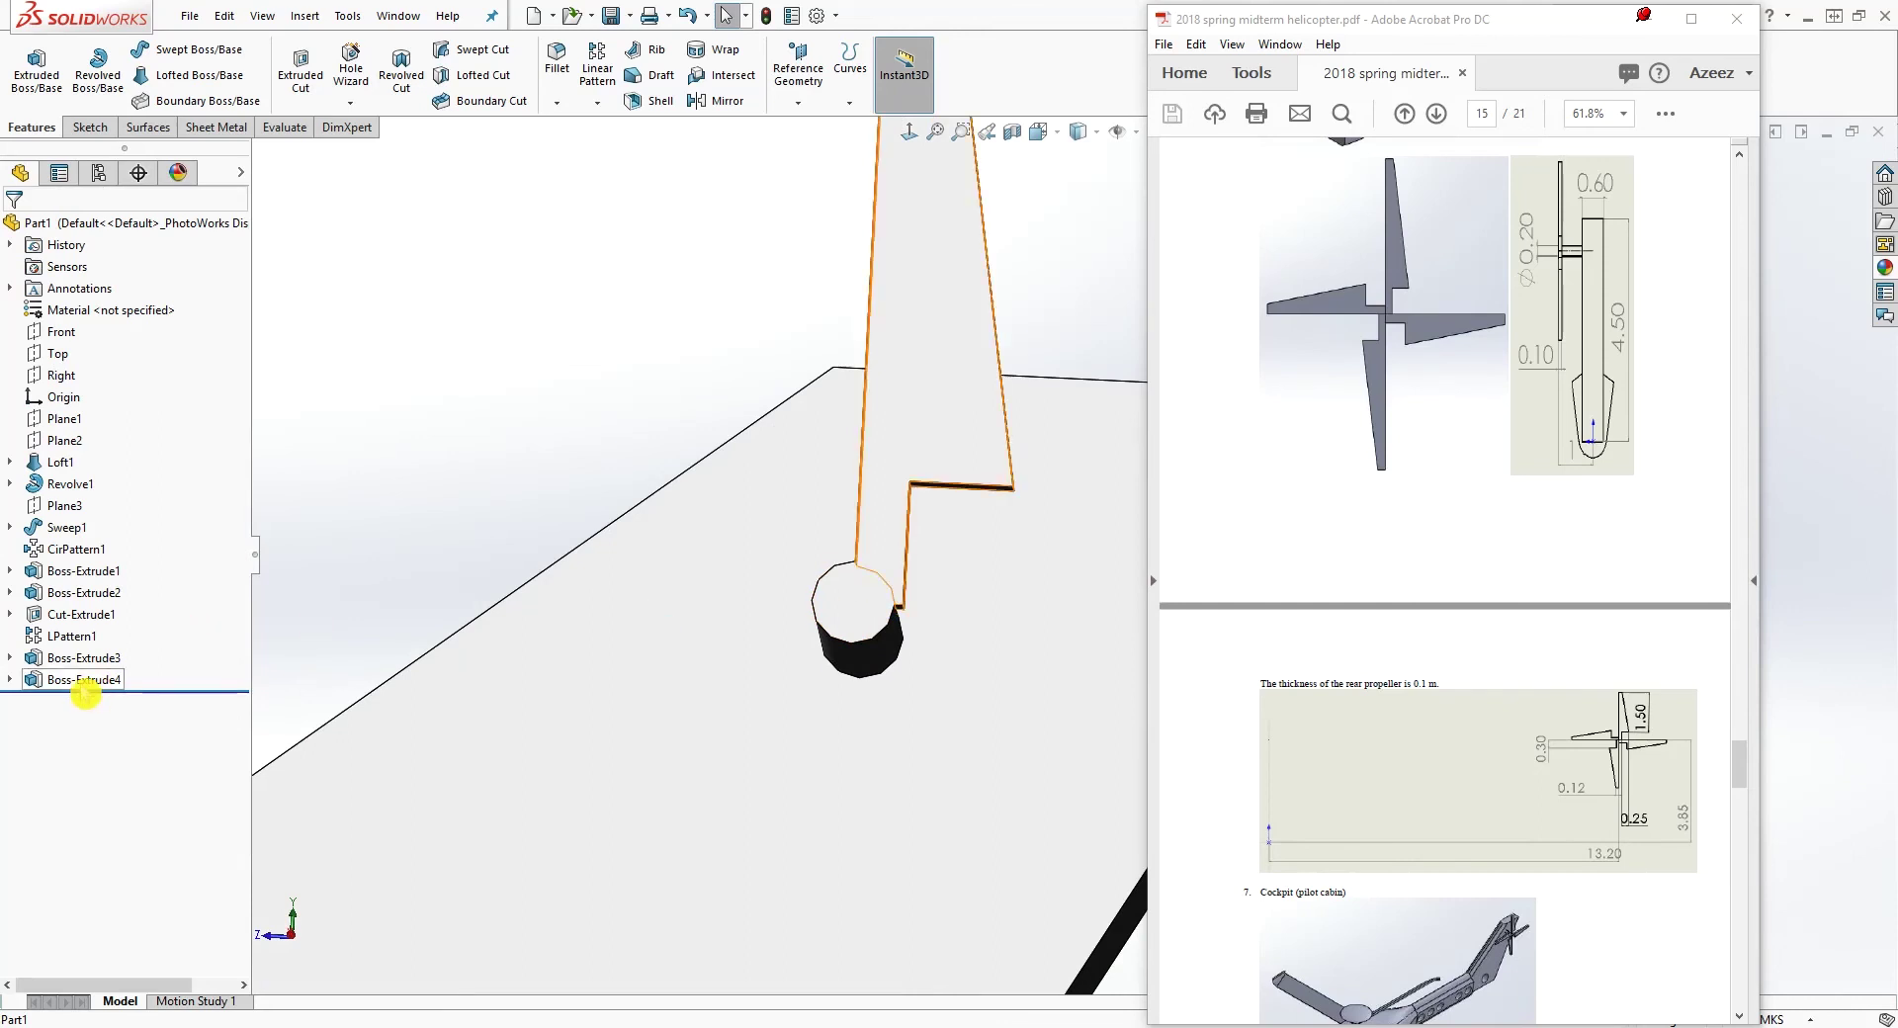
pyautogui.rightClick(85, 680)
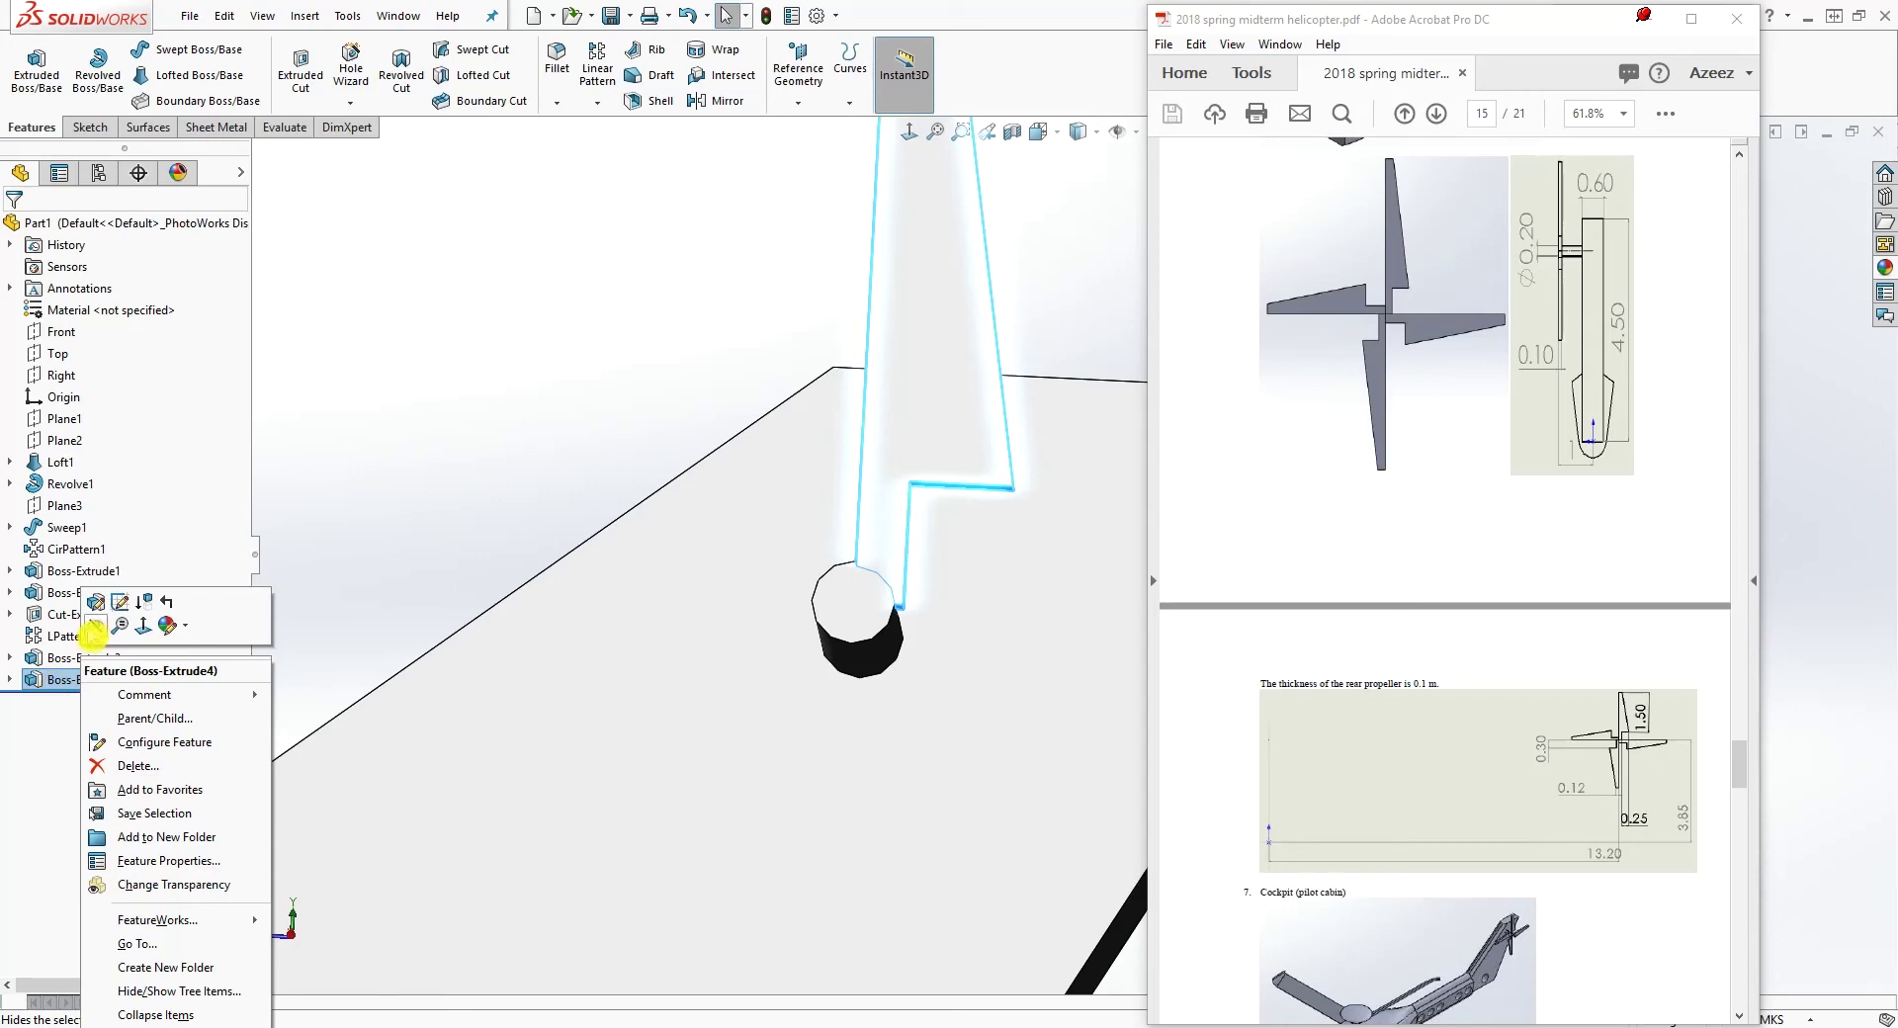
pyautogui.click(98, 605)
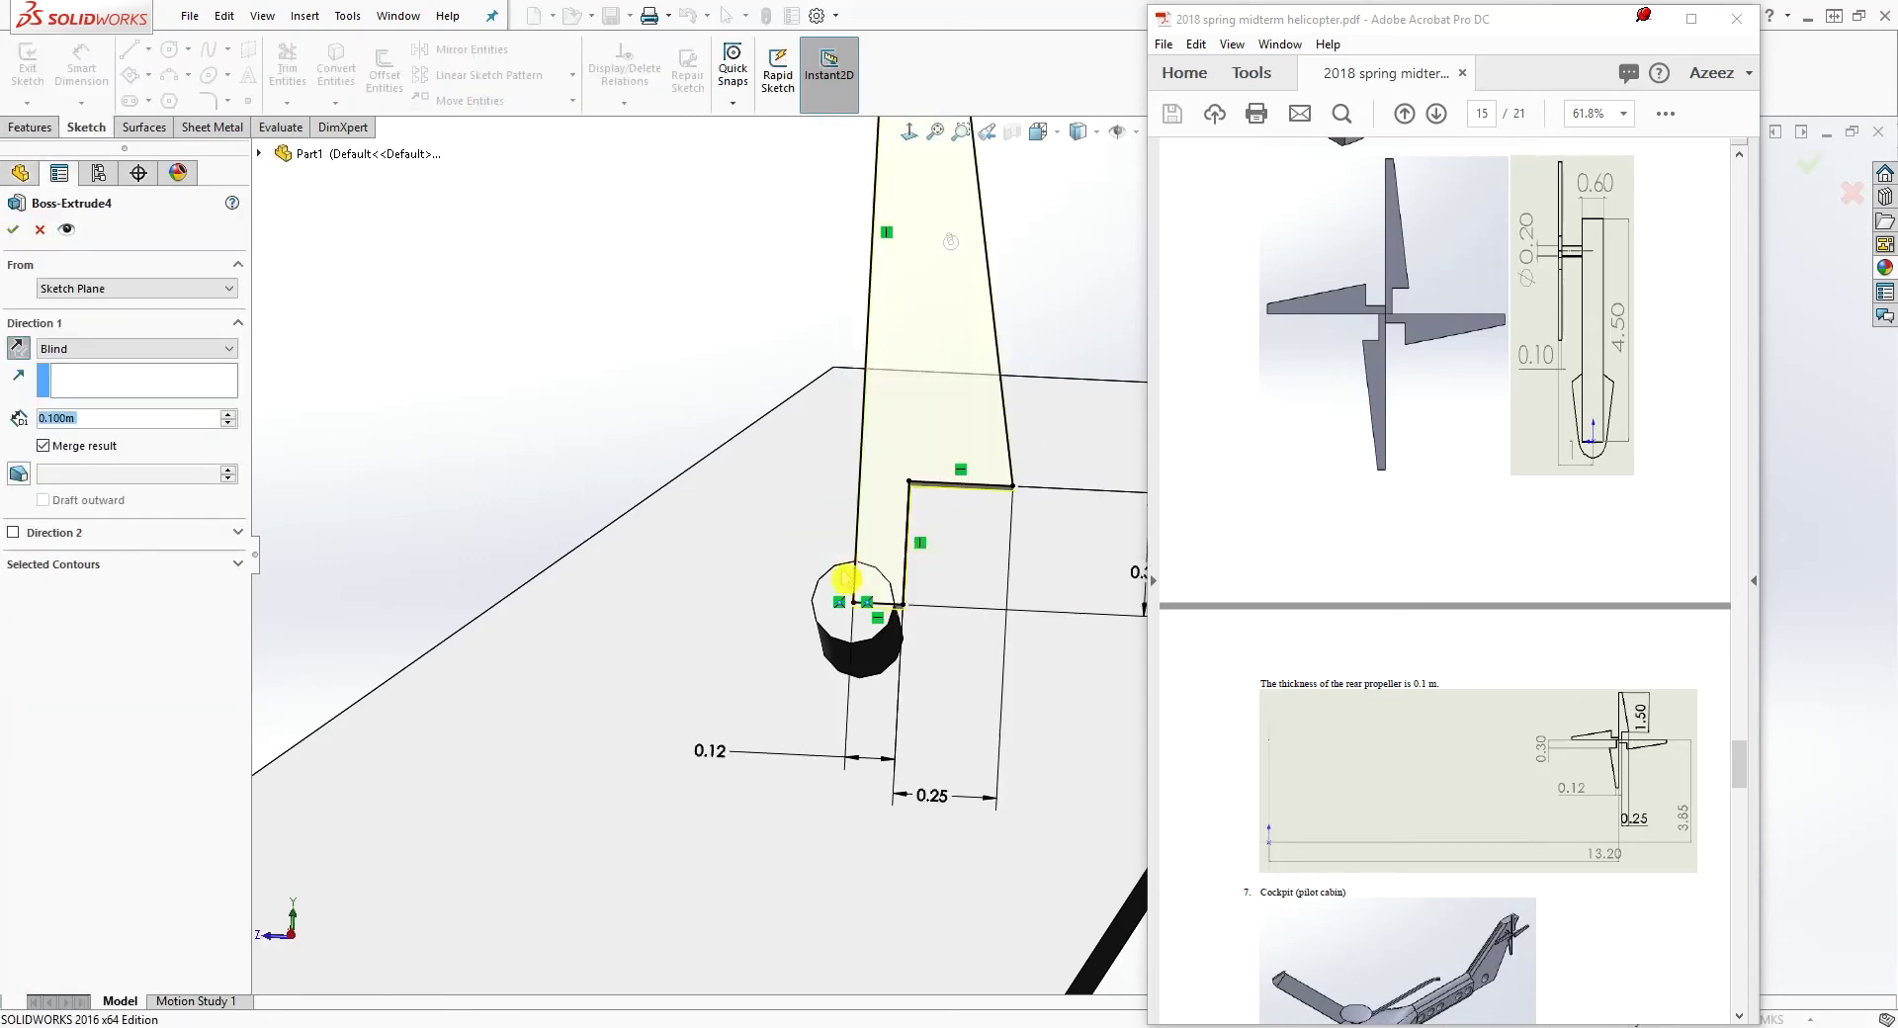
pyautogui.moveTo(1107, 605); pyautogui.dragTo(1009, 649, button='middle')
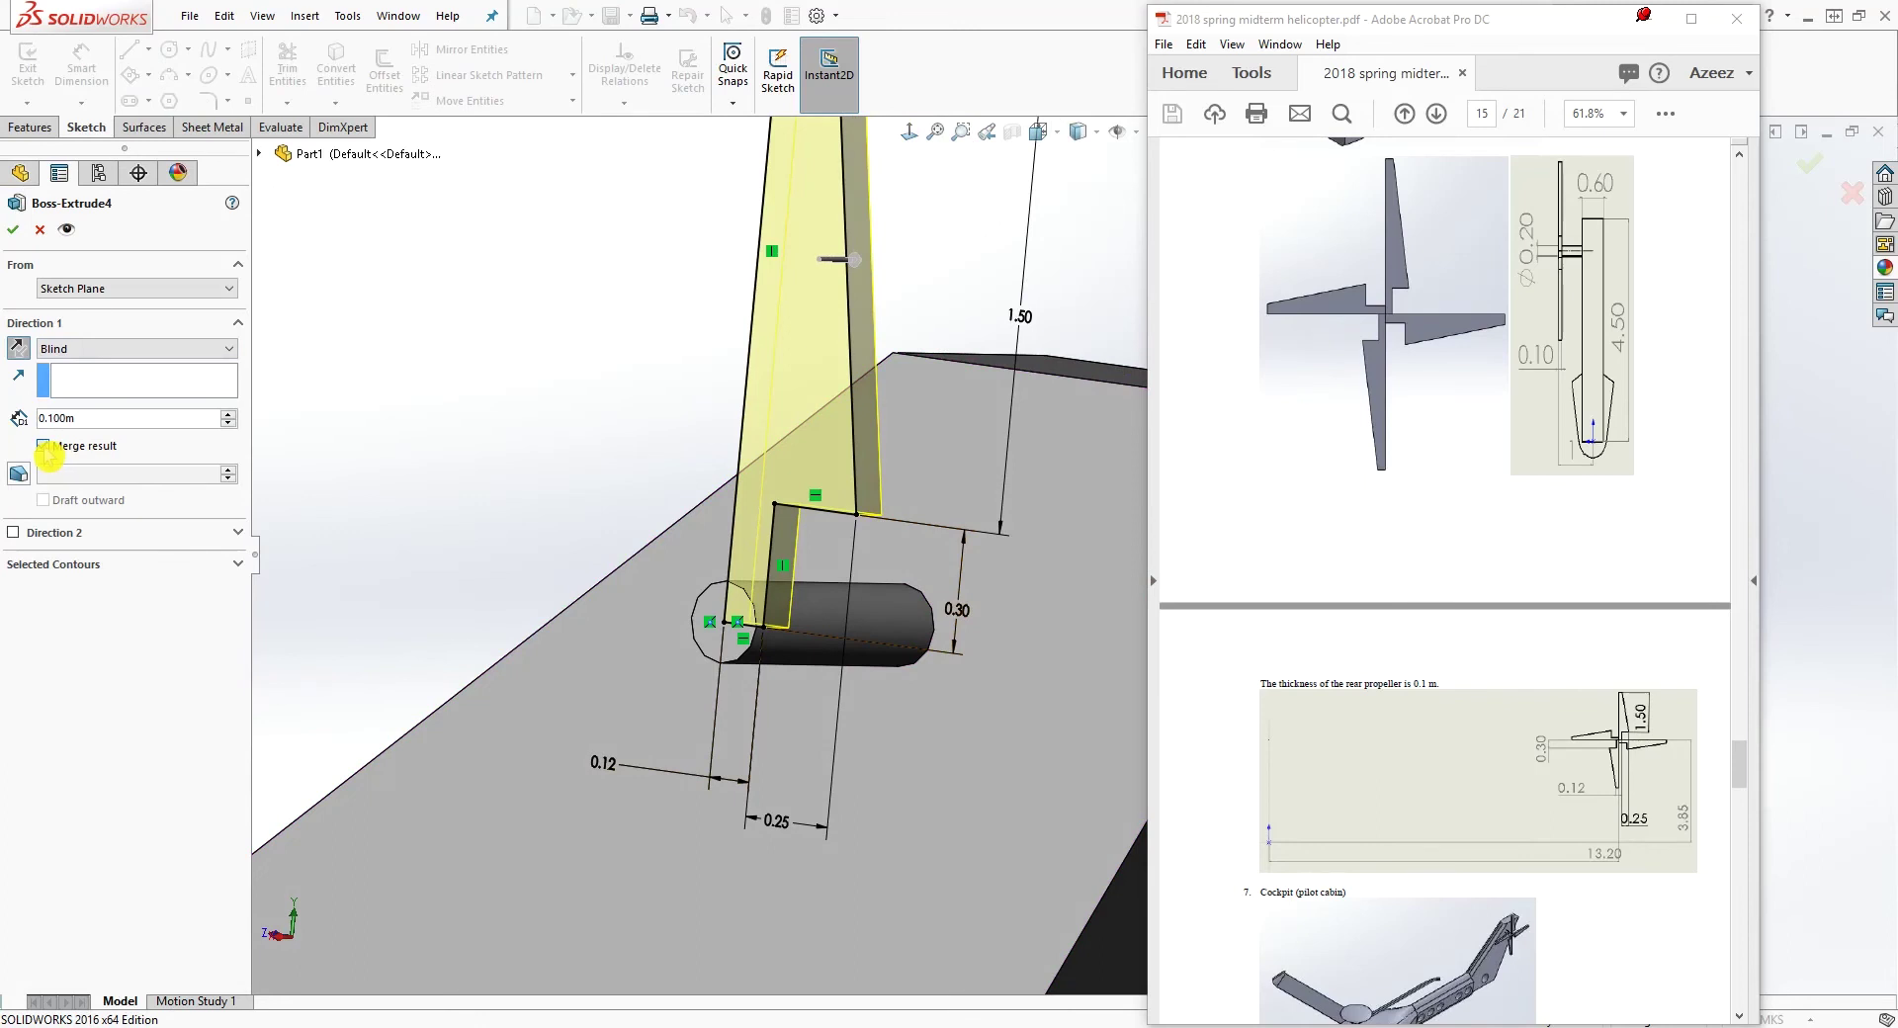
pyautogui.click(45, 447)
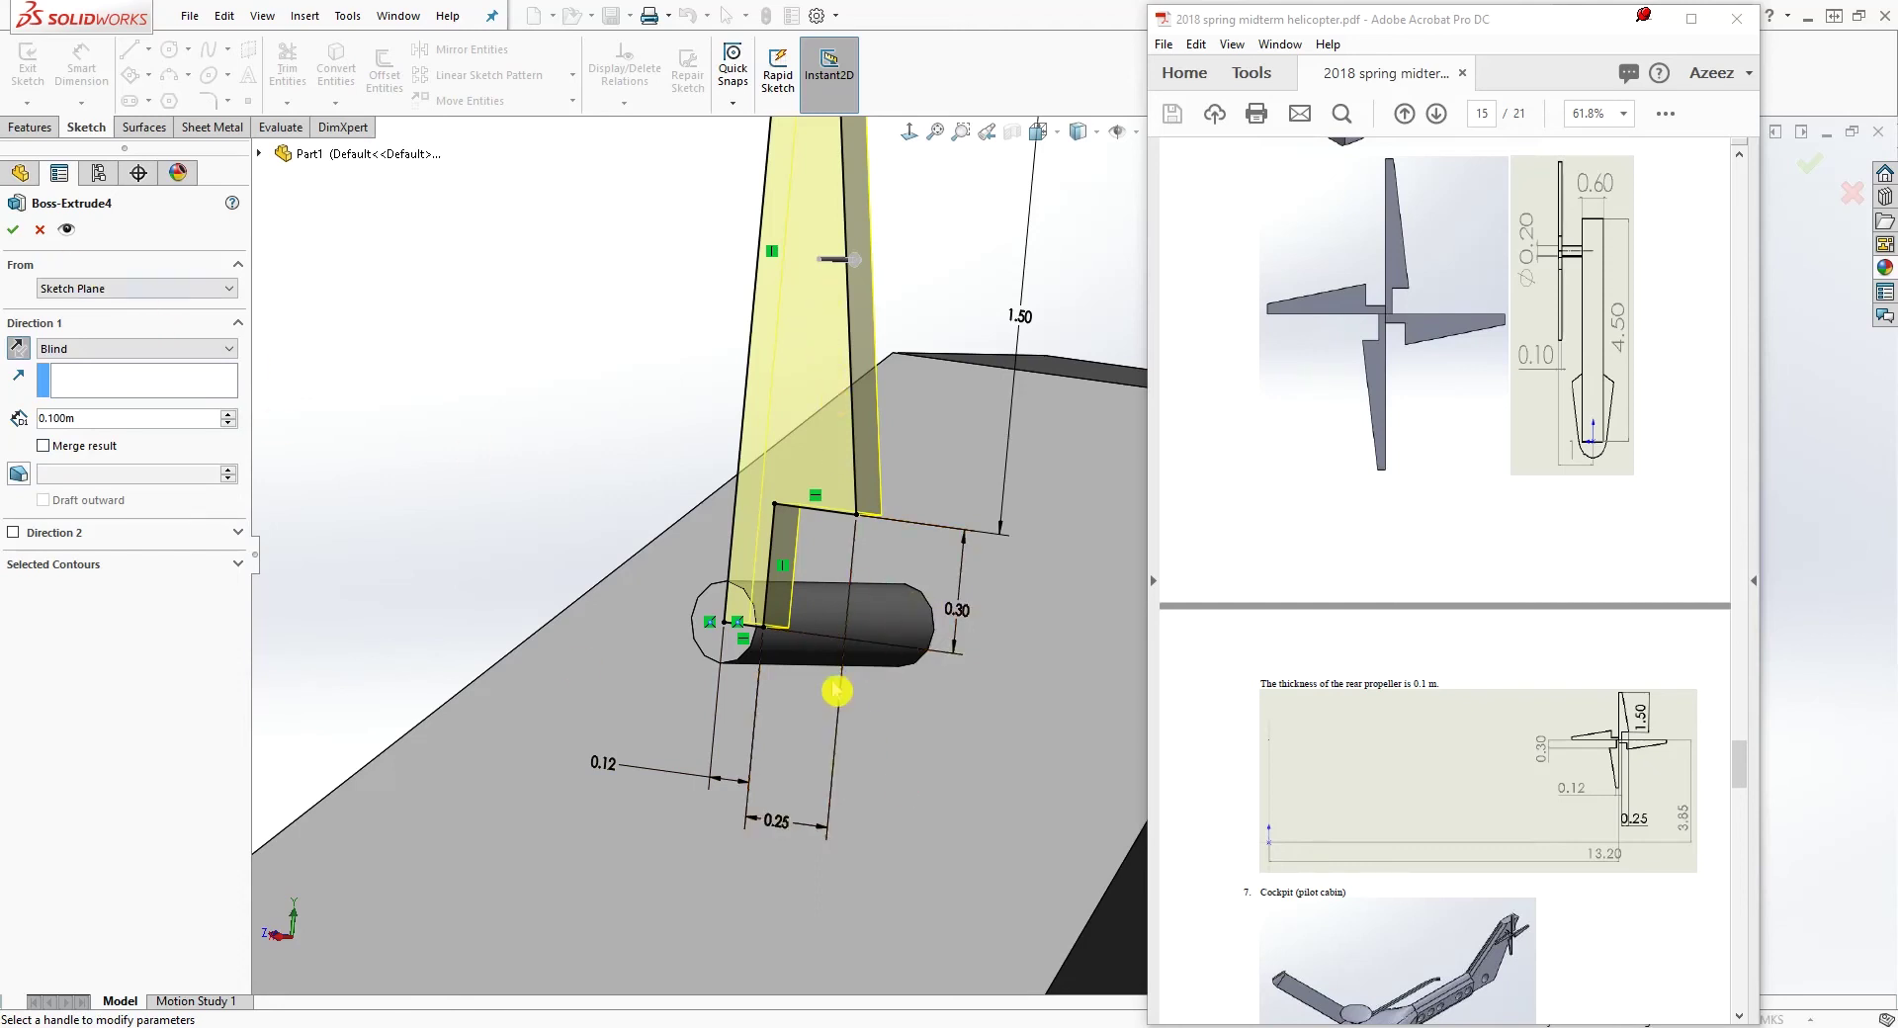
pyautogui.click(14, 231)
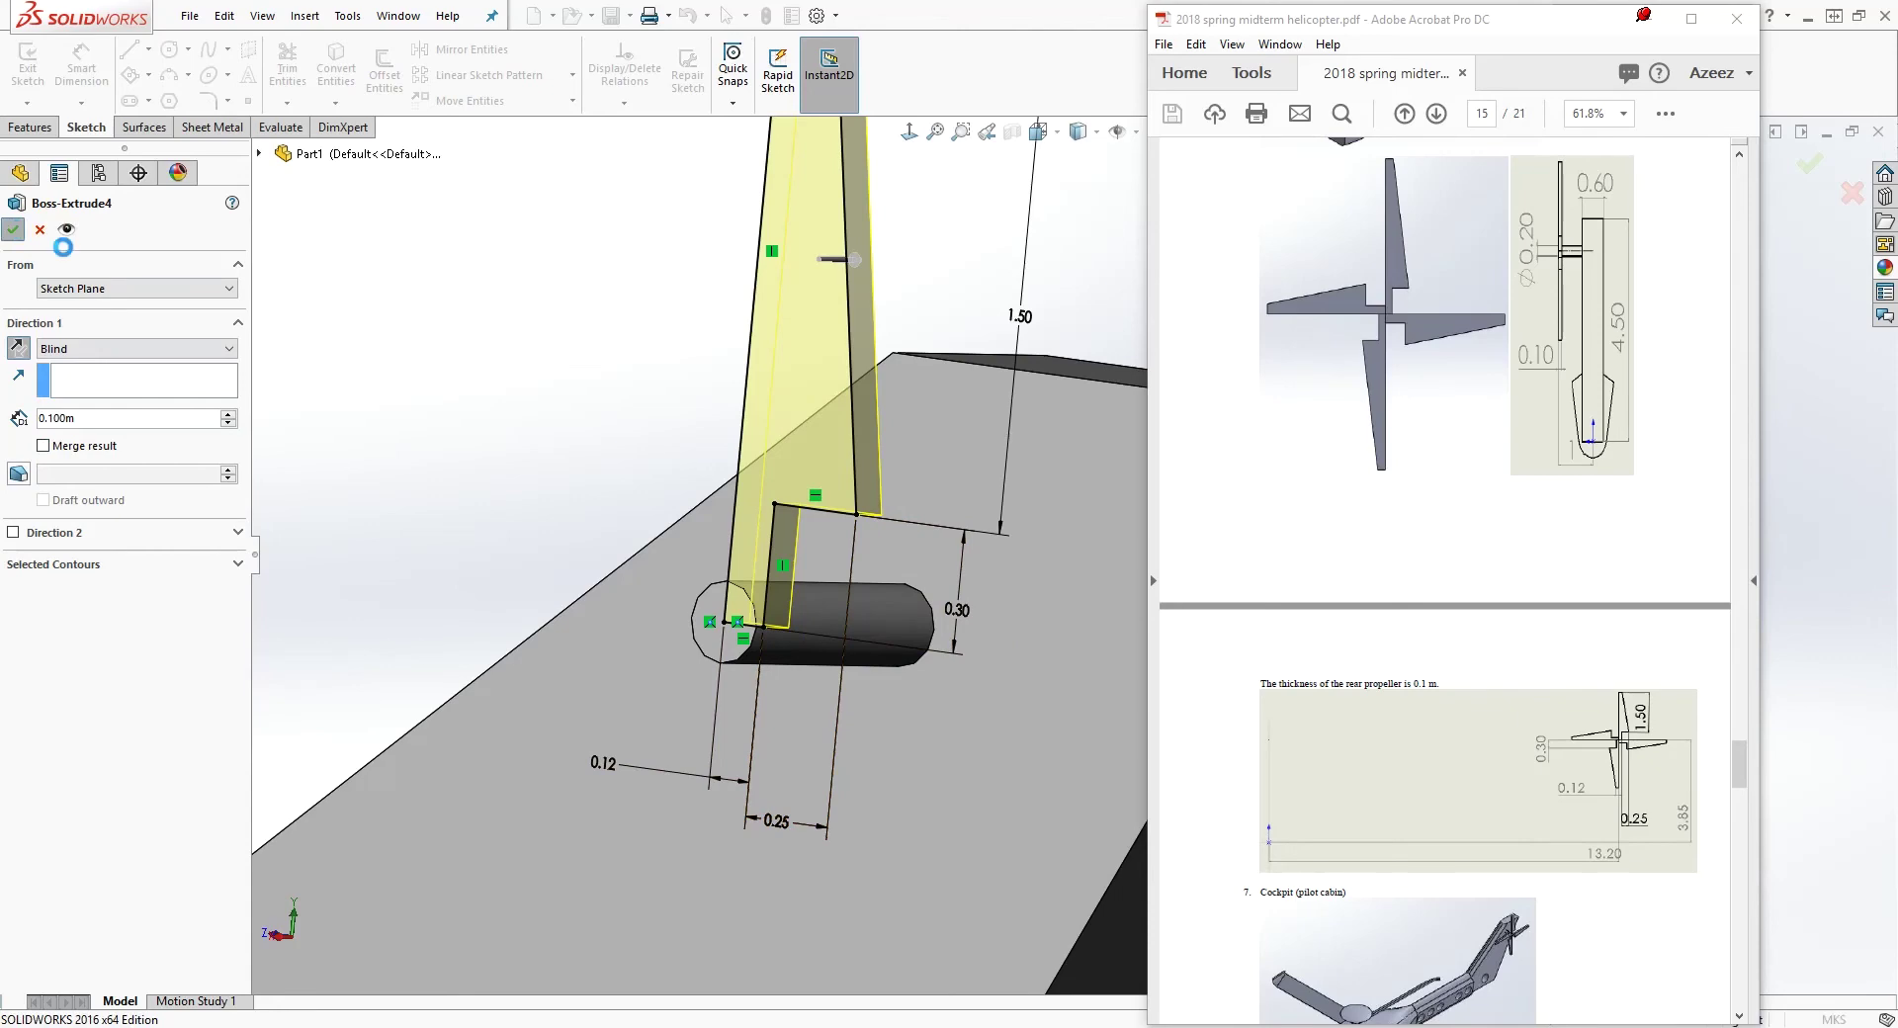
pyautogui.moveTo(686, 671); pyautogui.dragTo(892, 719, button='middle')
pyautogui.scroll(3, 891, 719)
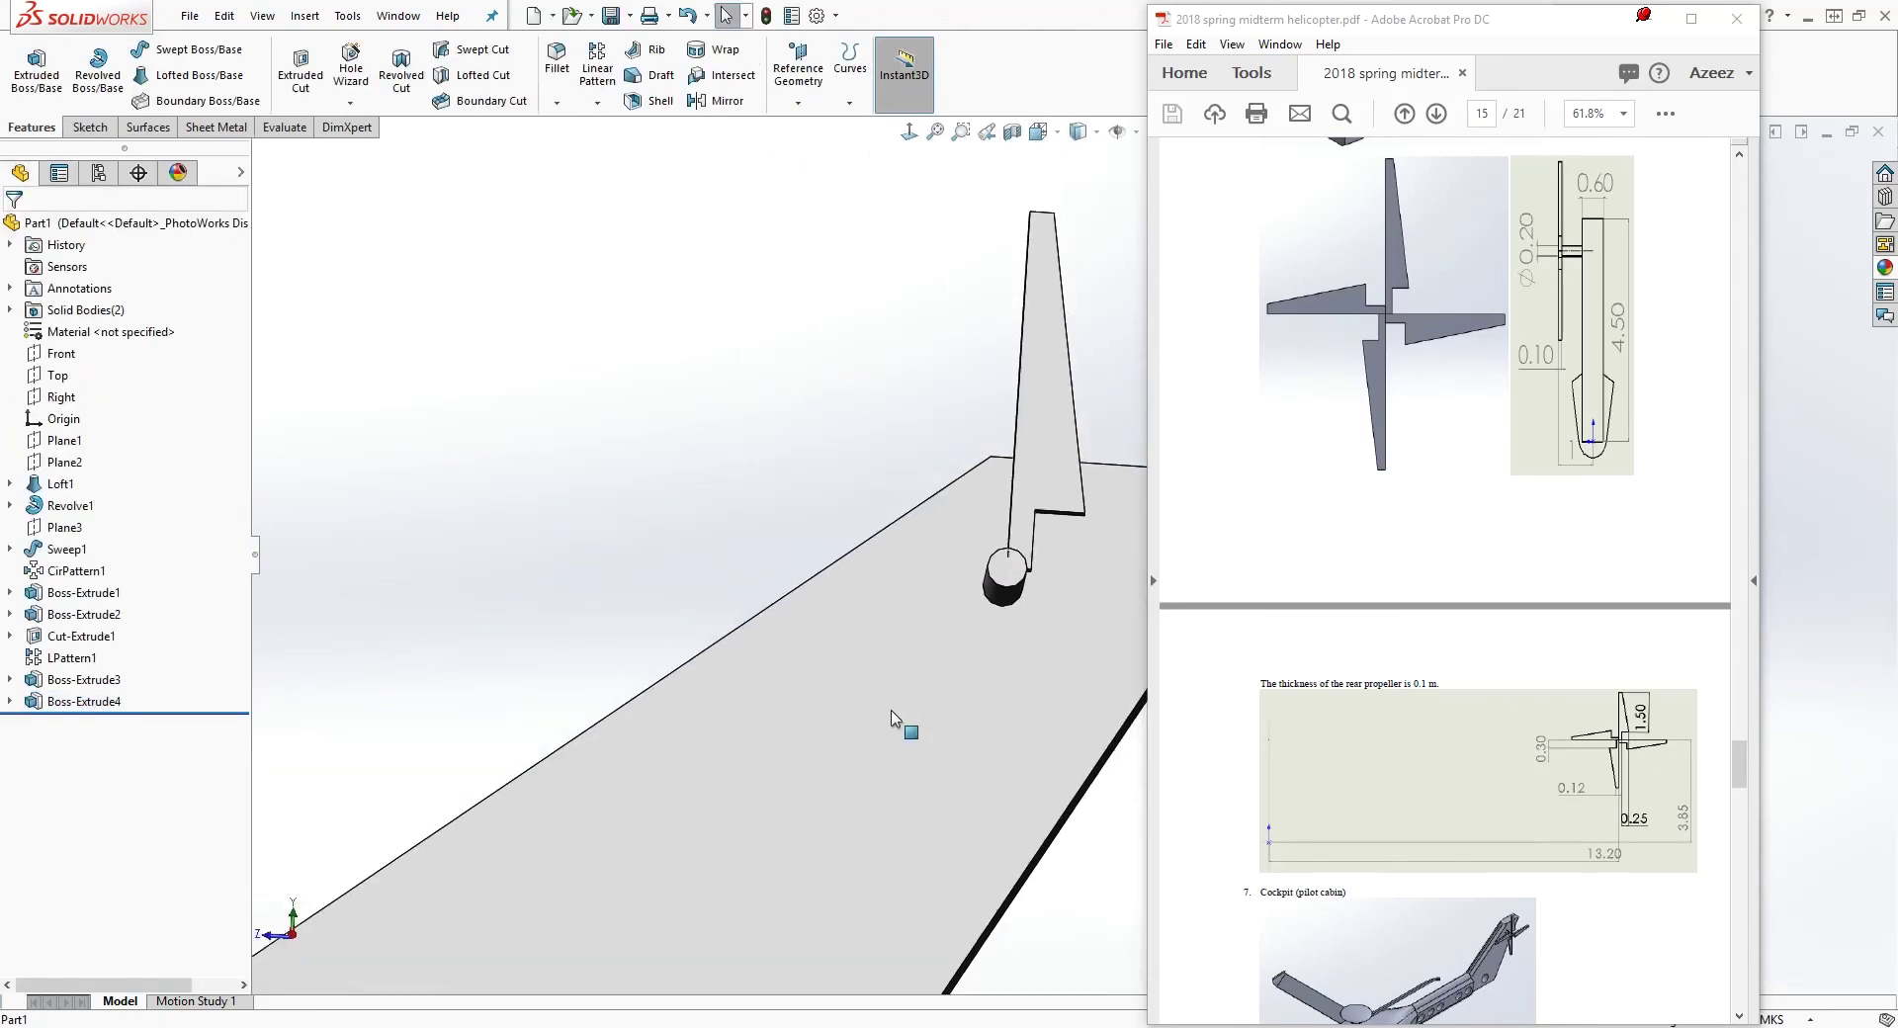
# Start a circular pattern for the rear propeller blade and show the temporary axes
pyautogui.click(1060, 327)
pyautogui.moveTo(1060, 326); pyautogui.dragTo(1016, 641, button='middle')
pyautogui.scroll(-1, 995, 629)
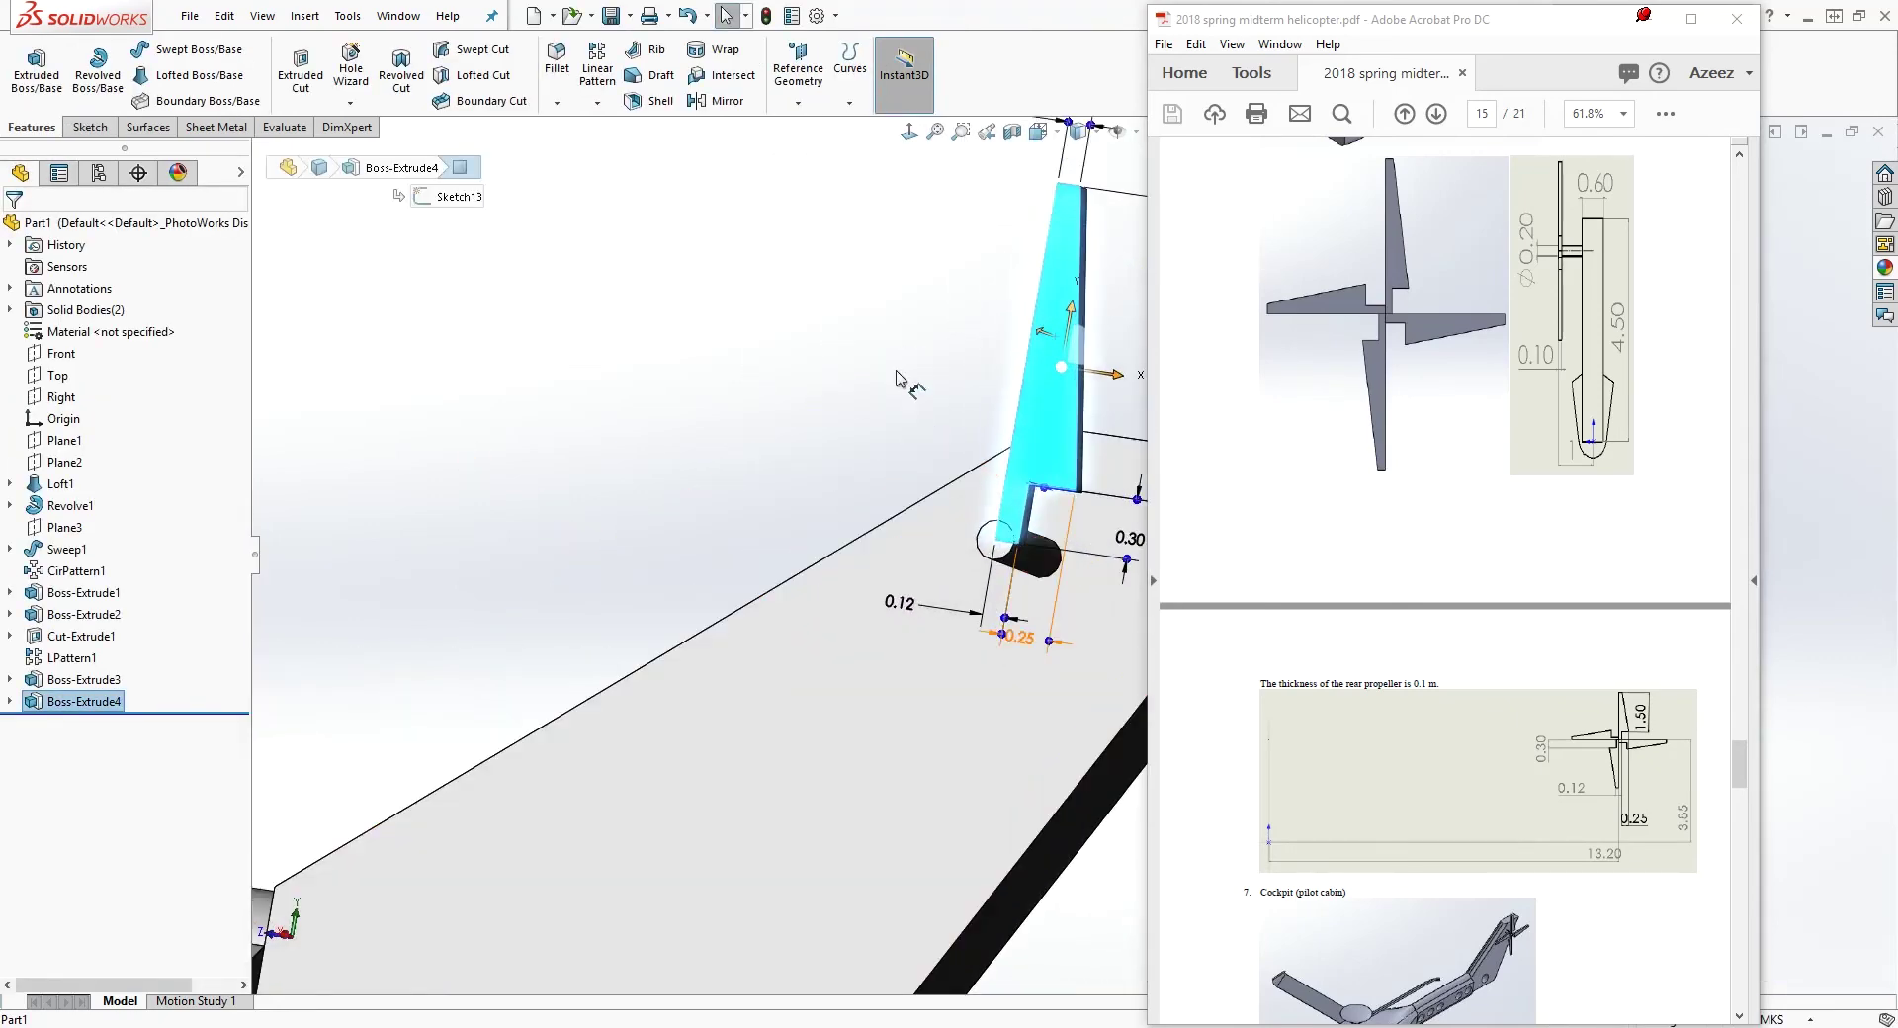
pyautogui.click(925, 249)
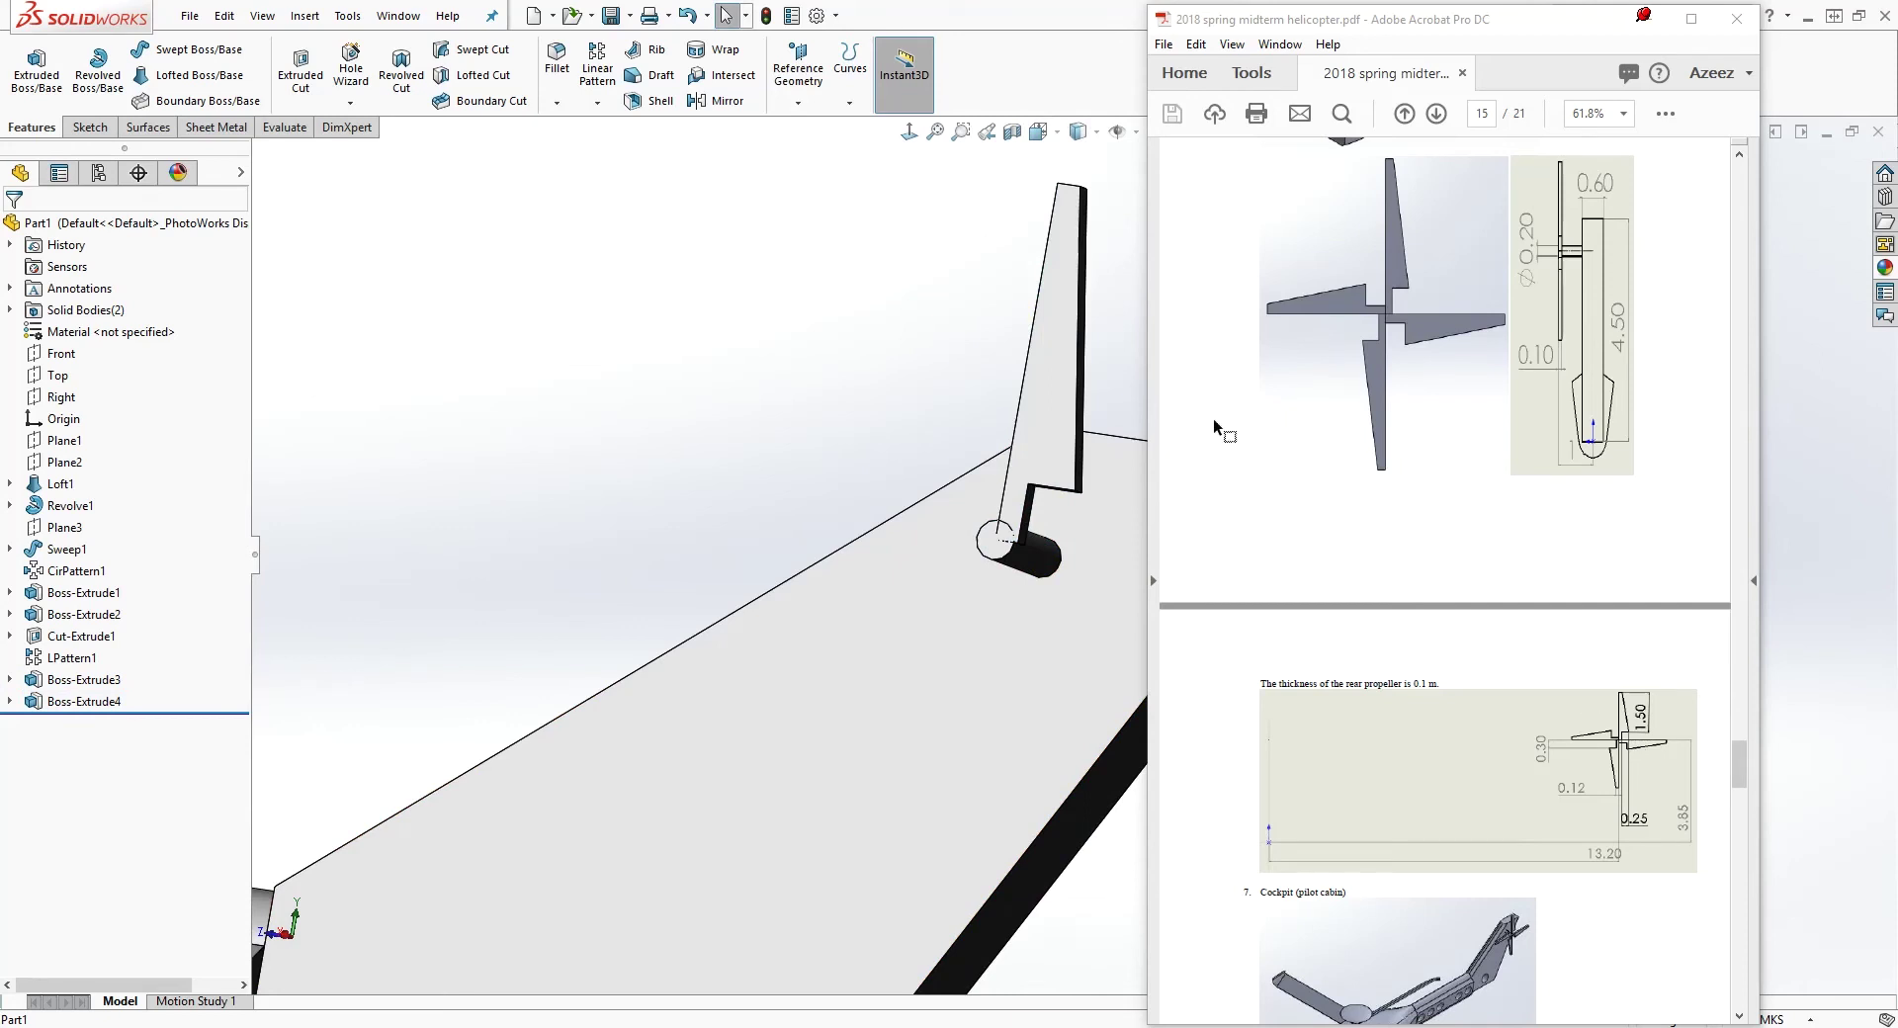
pyautogui.click(909, 131)
pyautogui.scroll(-4, 1087, 593)
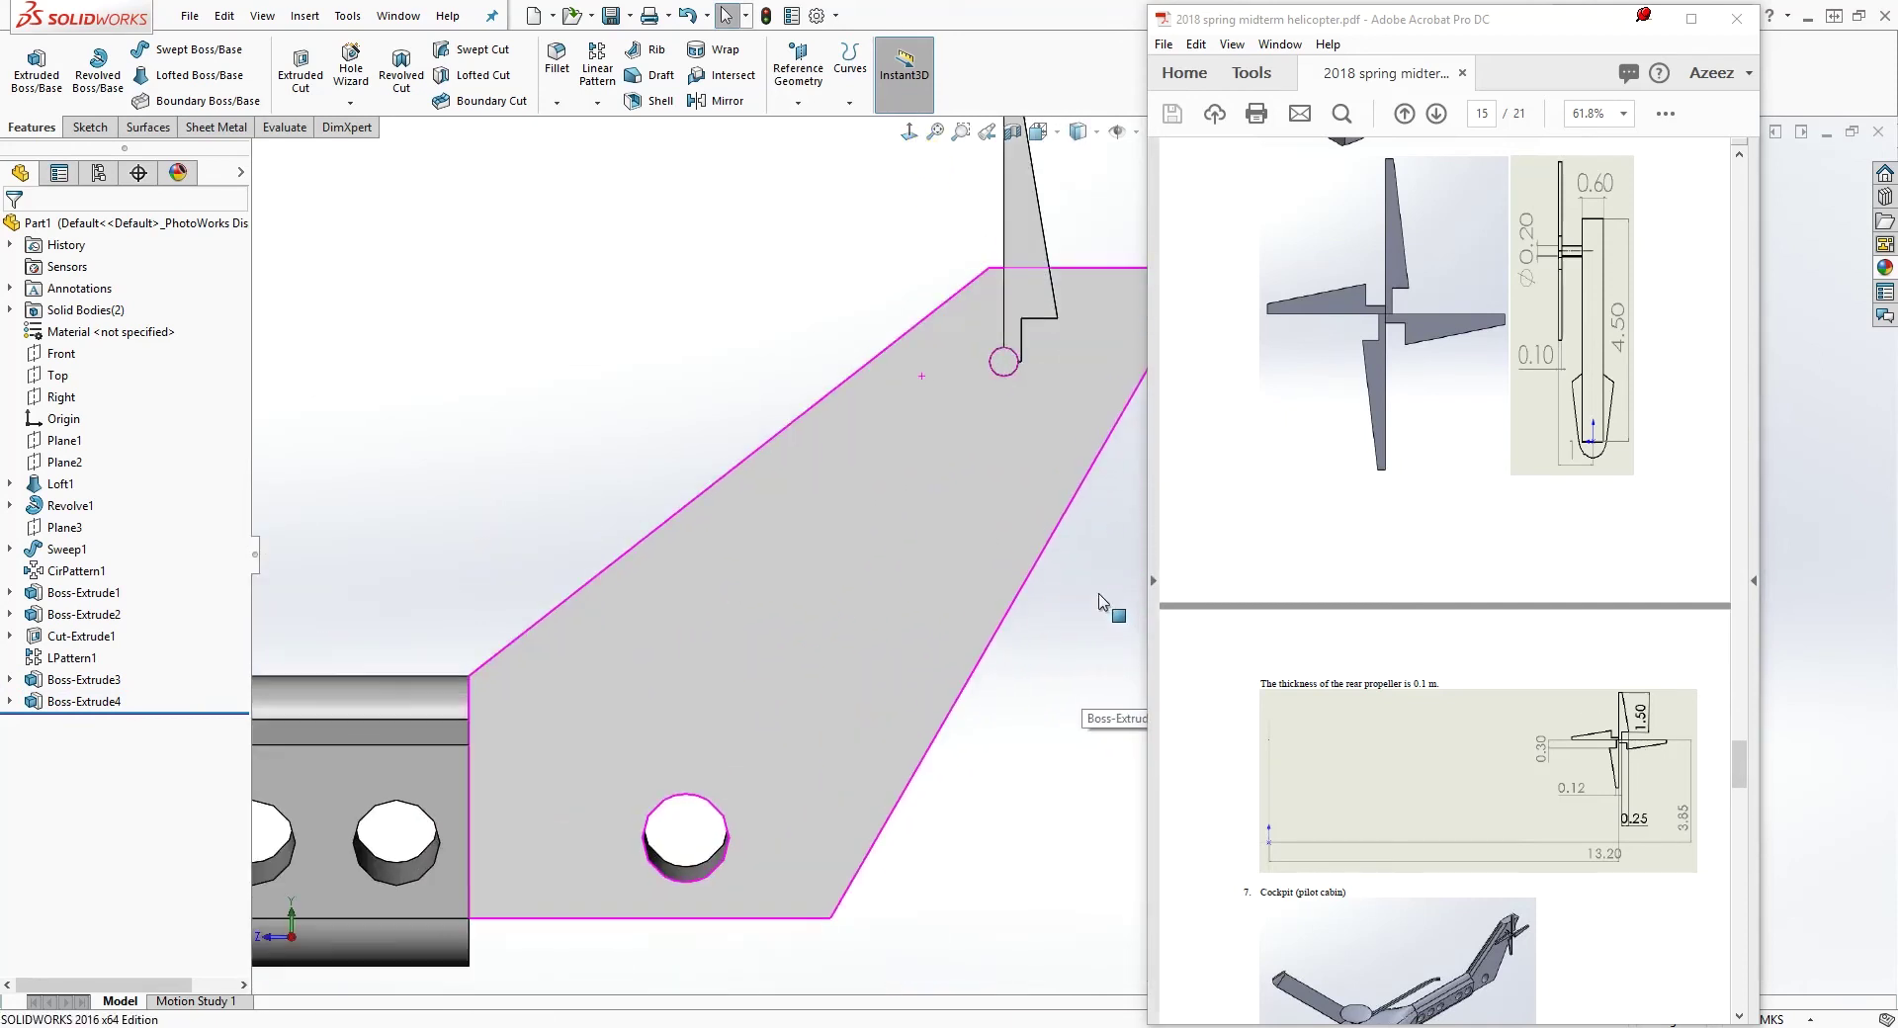
pyautogui.scroll(2, 1118, 504)
pyautogui.scroll(-3, 1114, 458)
pyautogui.scroll(3, 1115, 458)
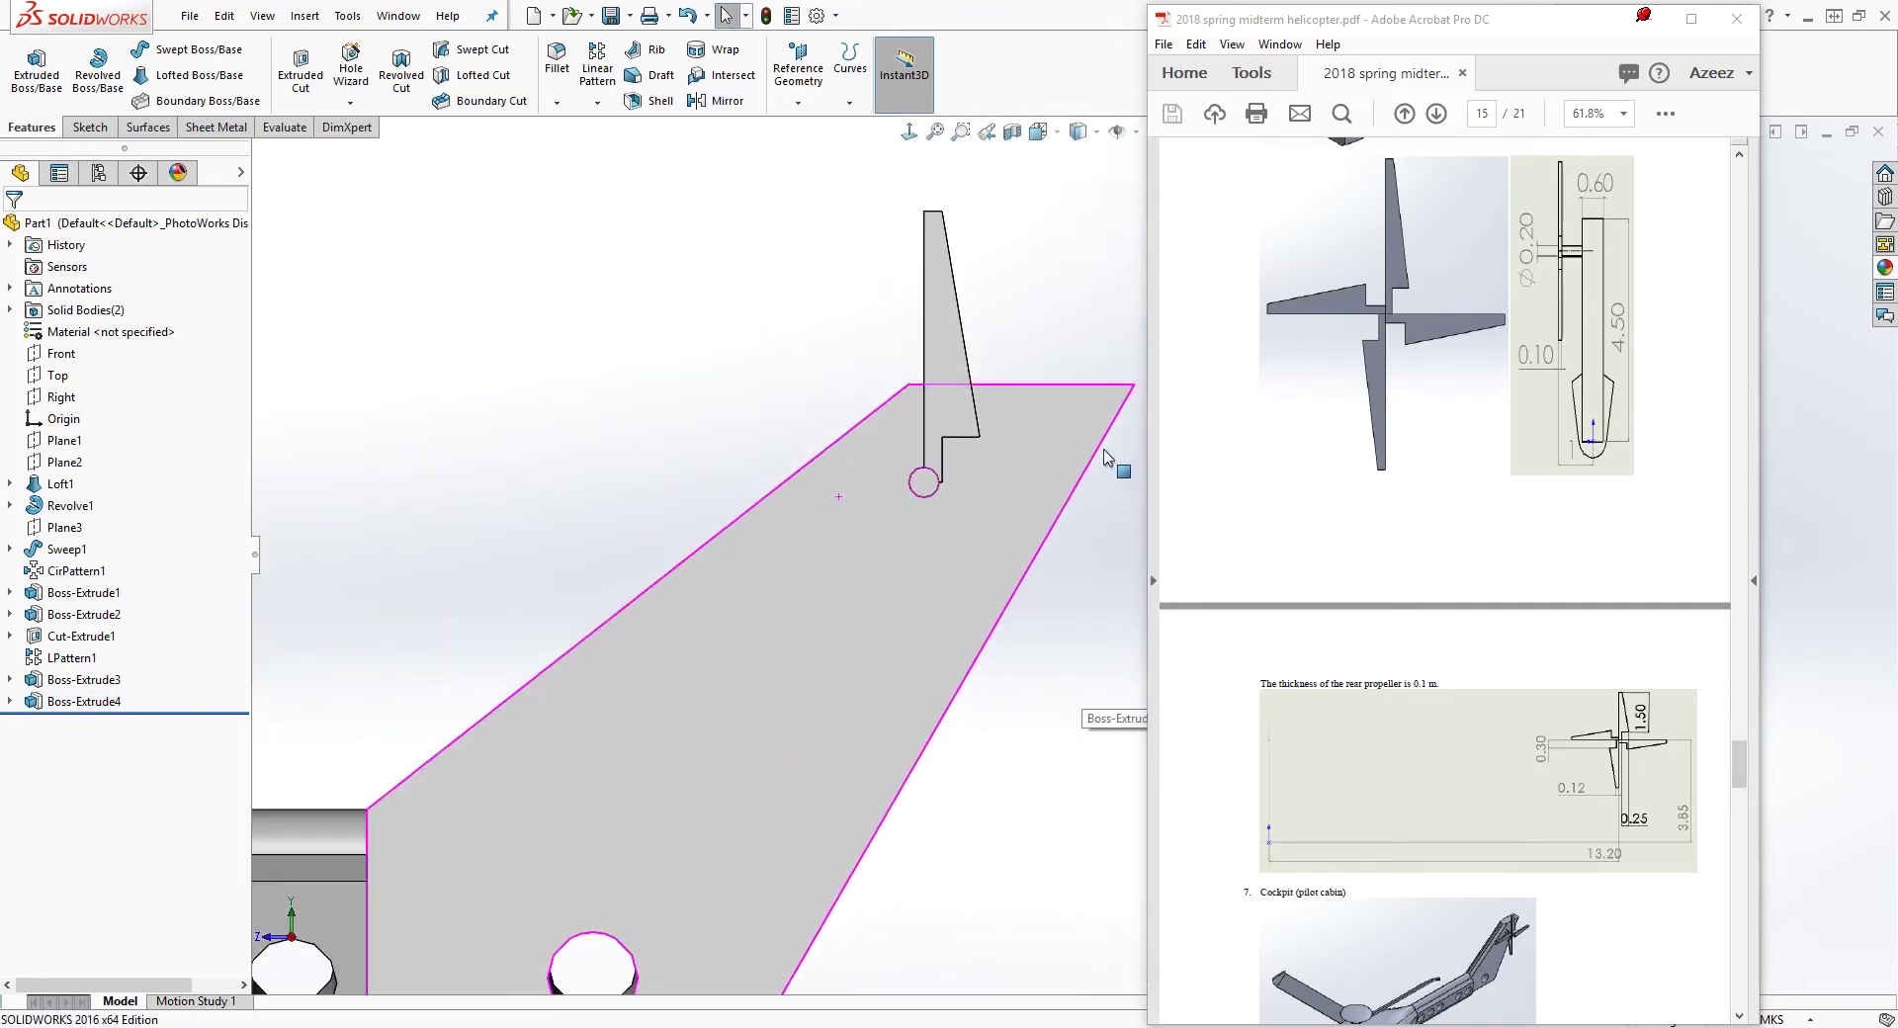
pyautogui.click(597, 101)
pyautogui.click(630, 154)
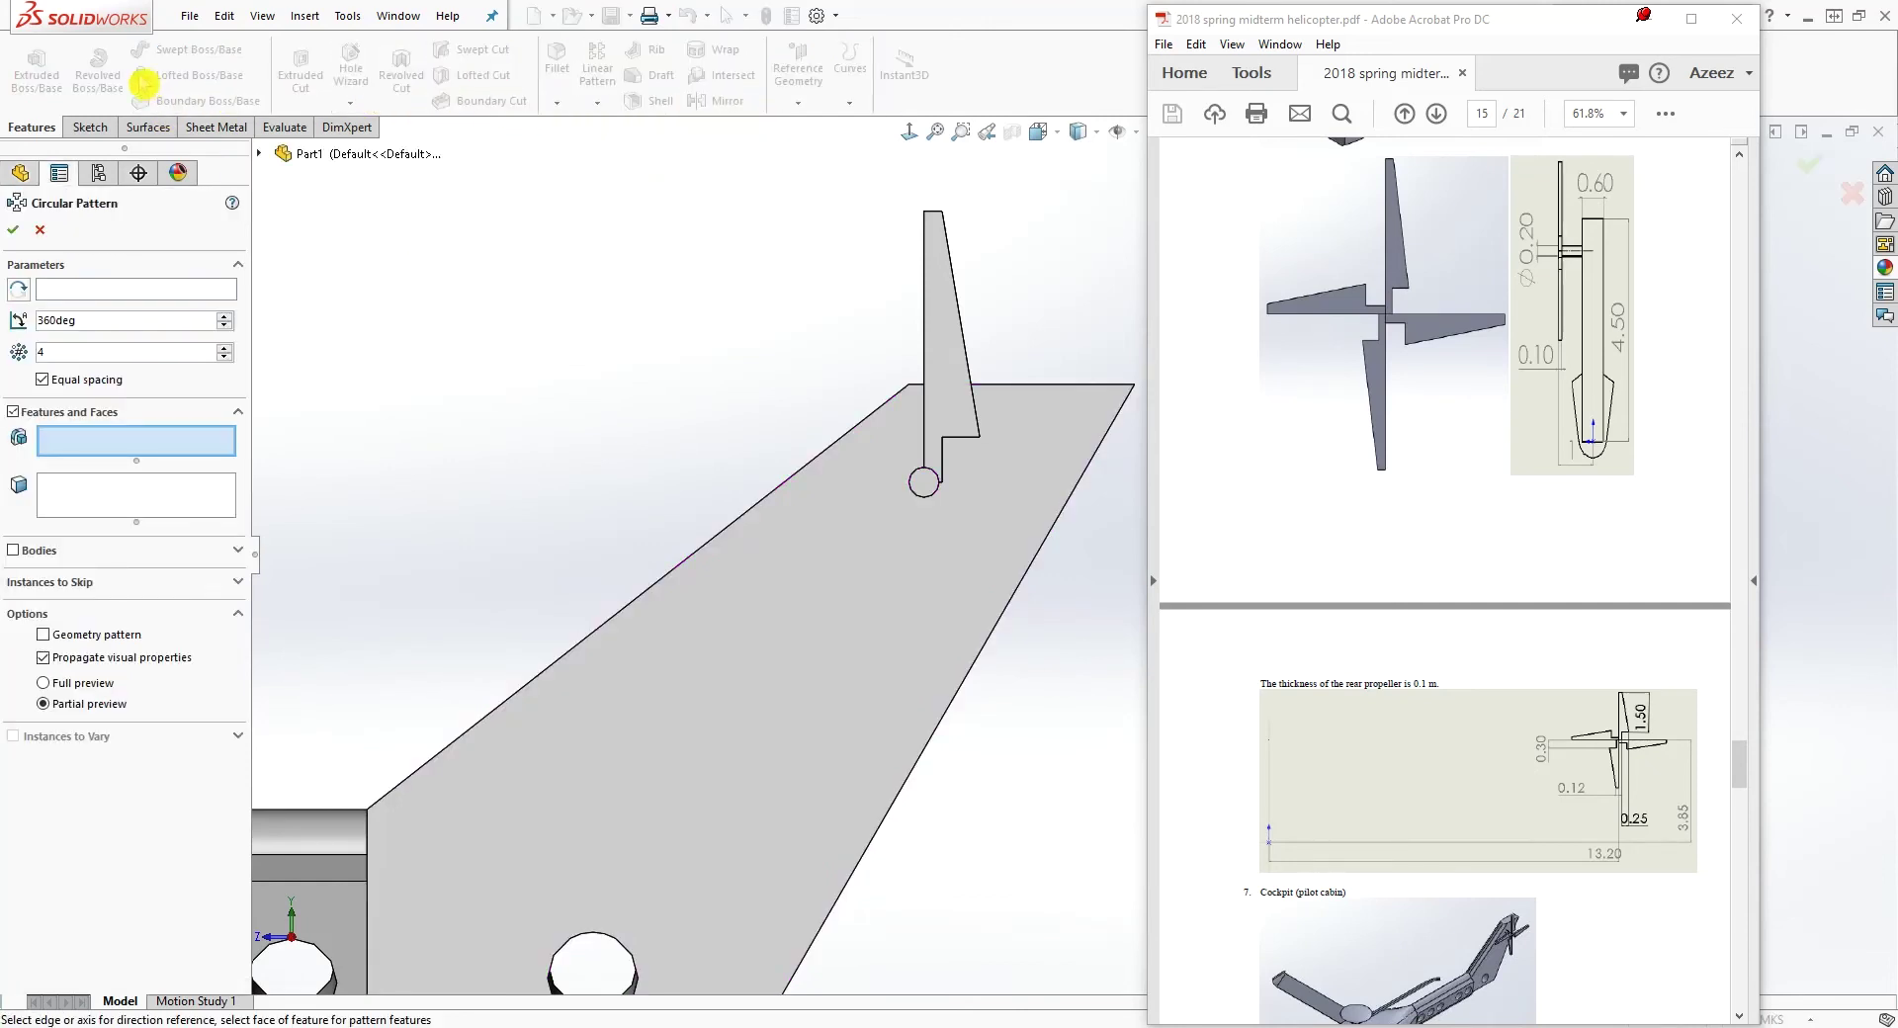
pyautogui.click(262, 15)
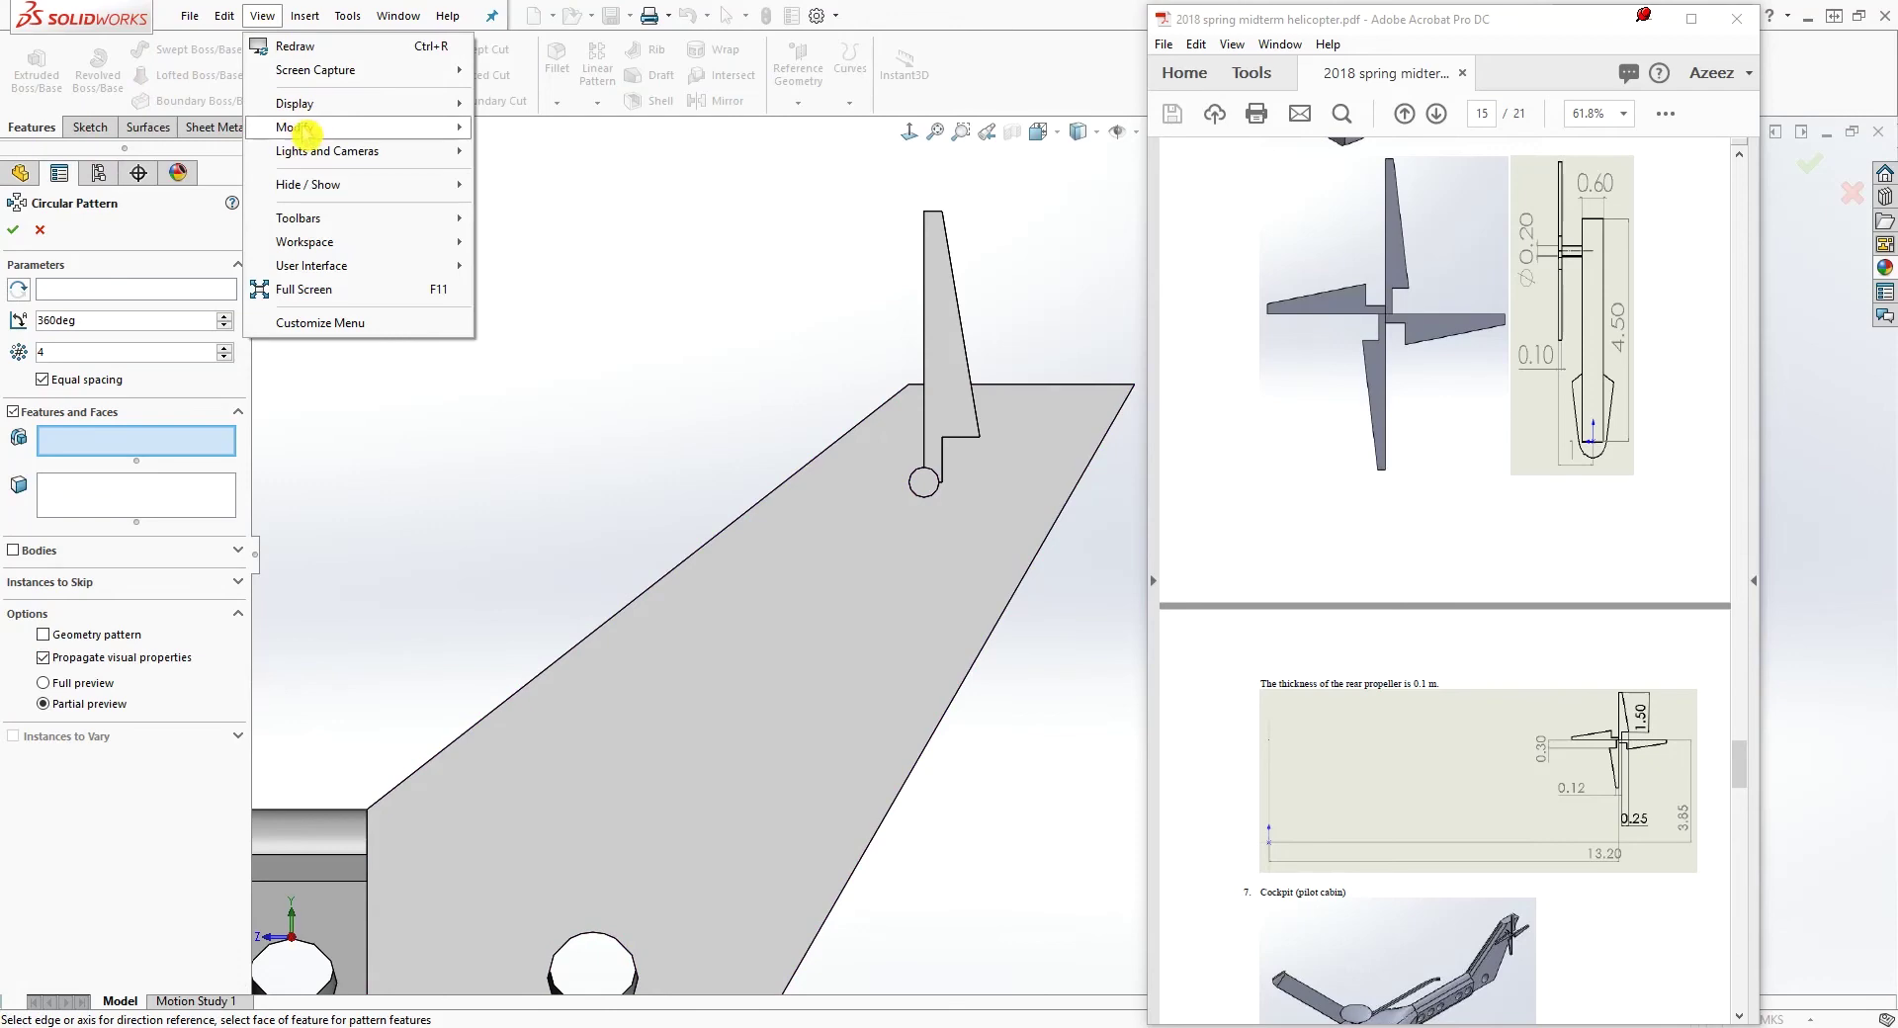
pyautogui.moveTo(326, 184)
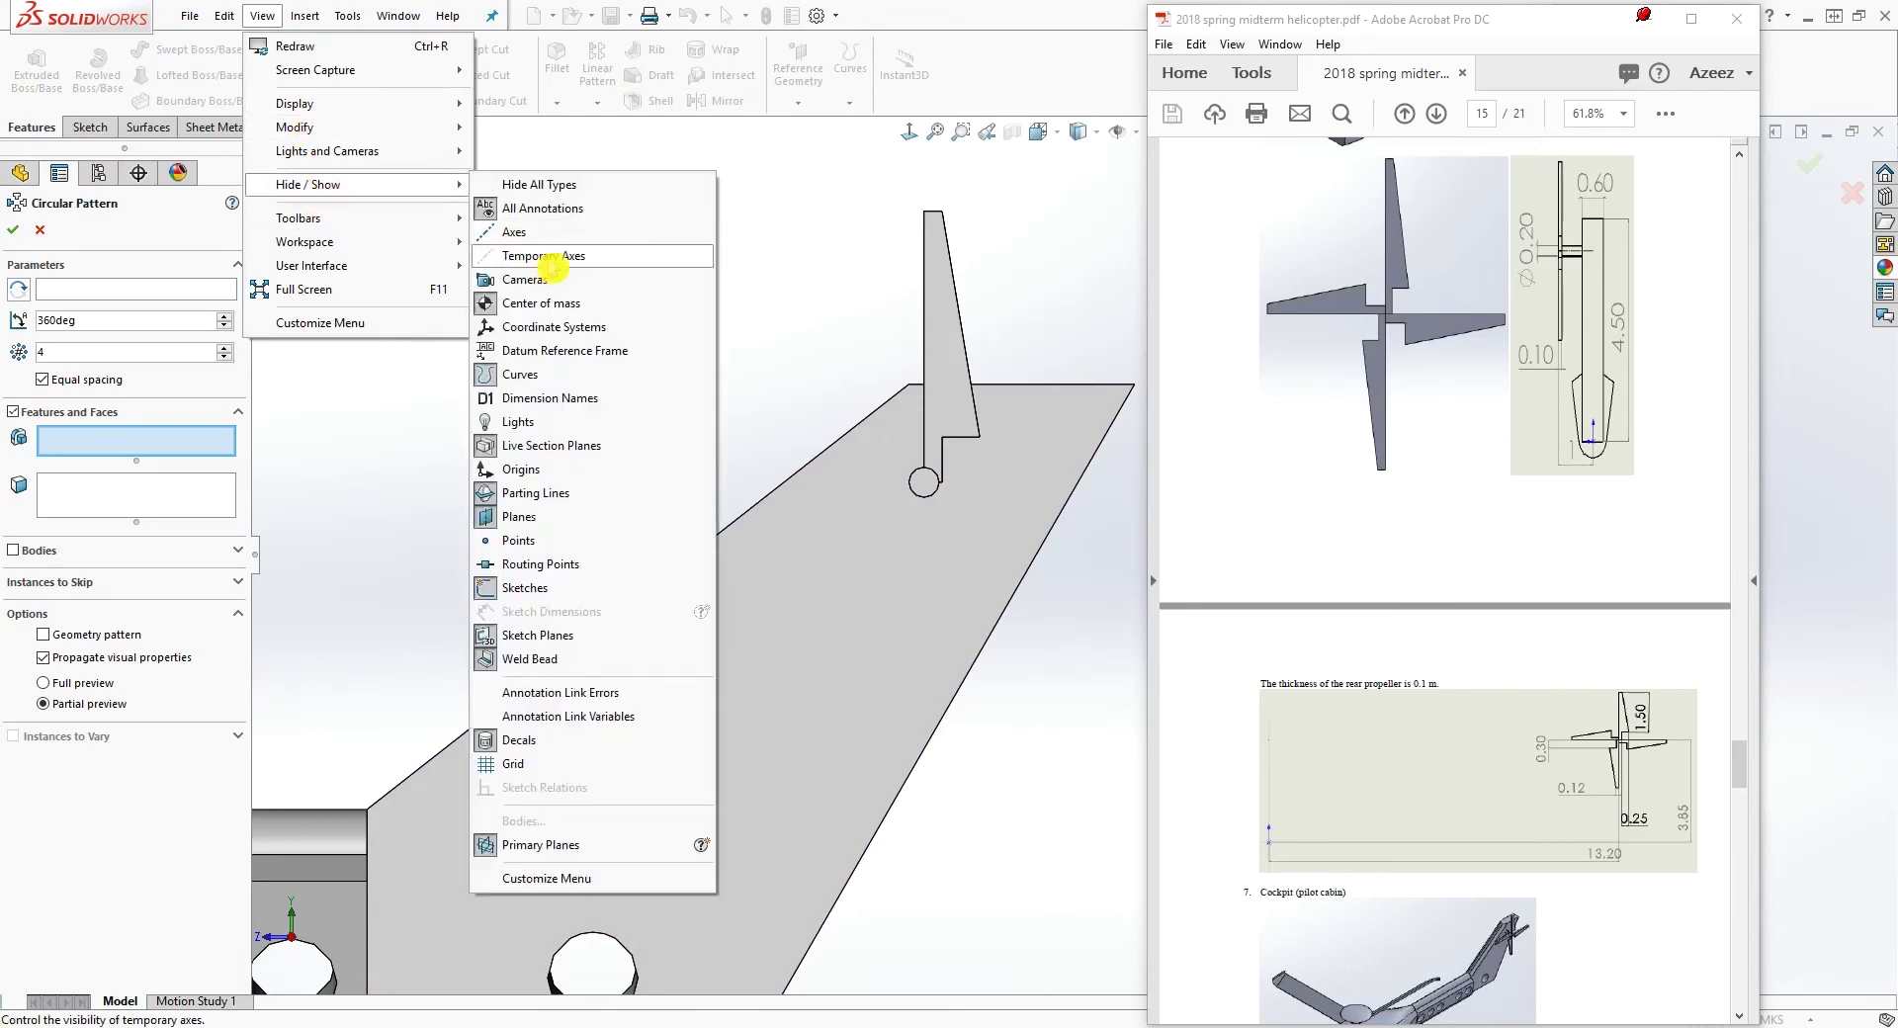
pyautogui.click(541, 259)
pyautogui.click(144, 343)
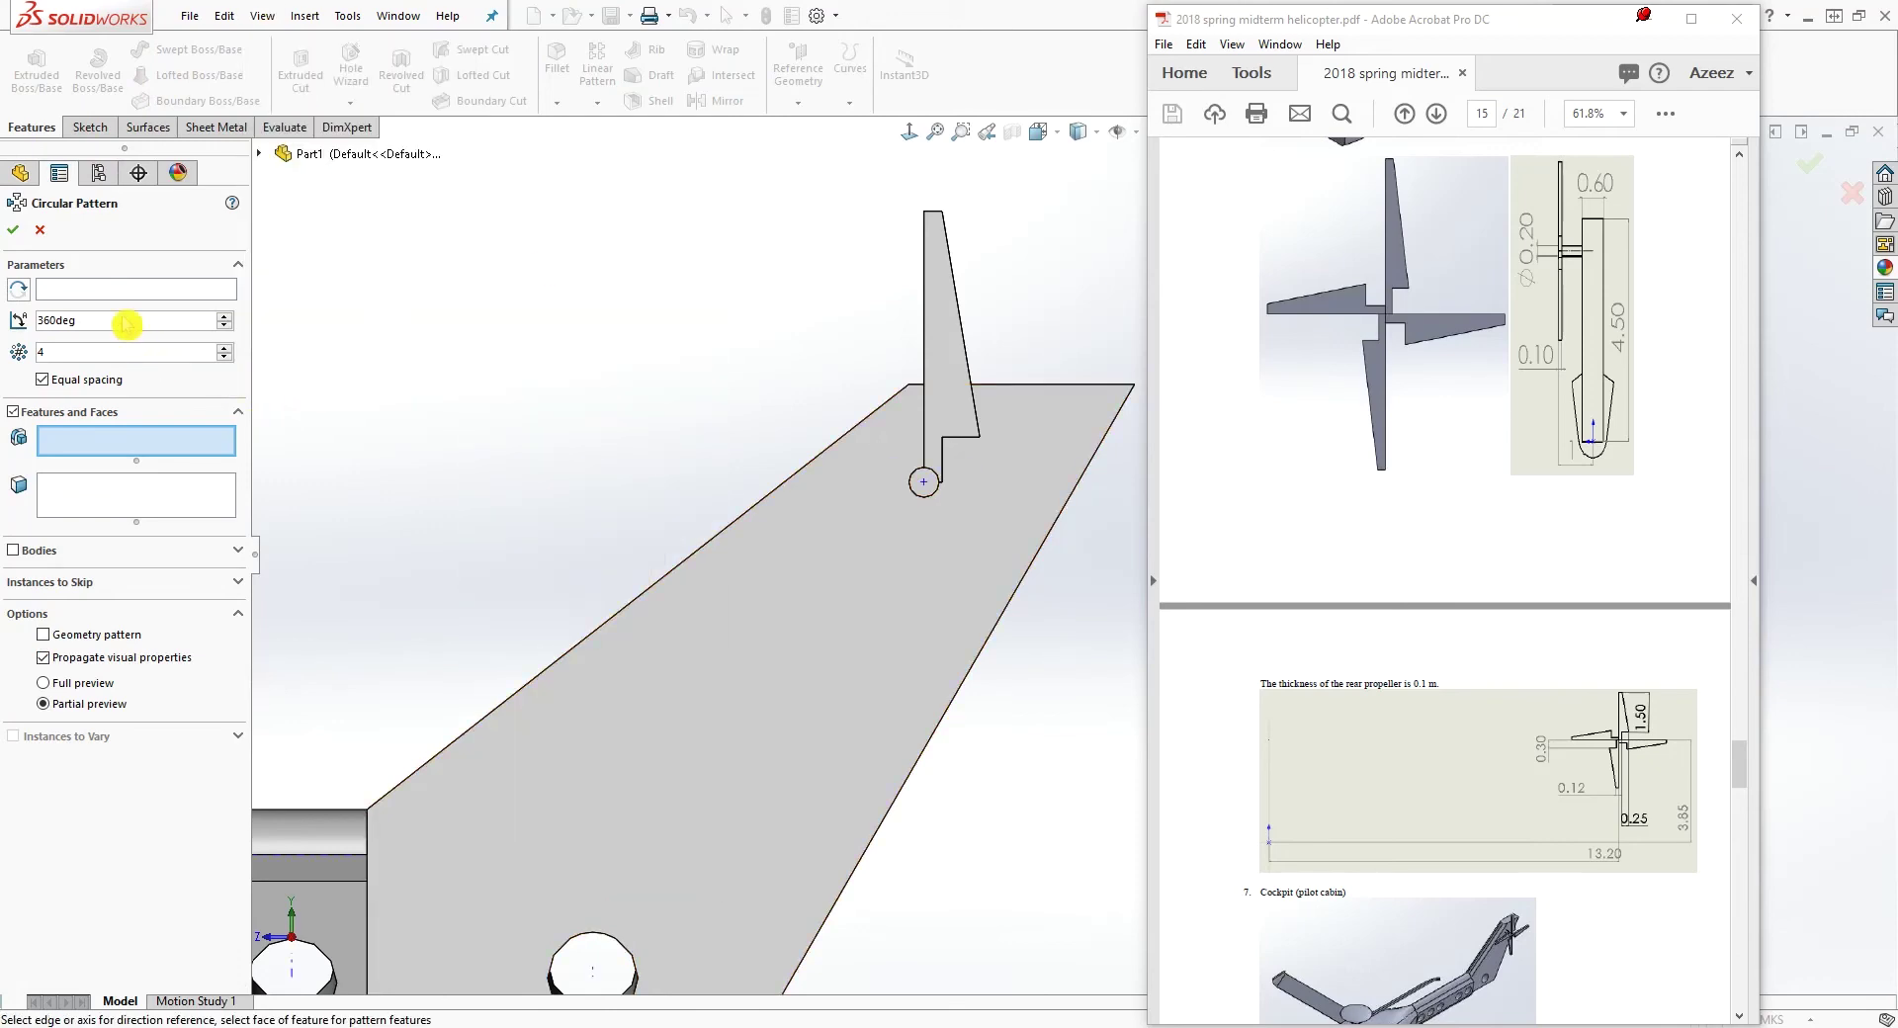
# Pattern the blade body circularly around the shaft's temporary axis with 4 equally spaced instances over 360 degrees
pyautogui.moveTo(840, 648); pyautogui.dragTo(753, 650, button='middle')
pyautogui.scroll(-2, 811, 484)
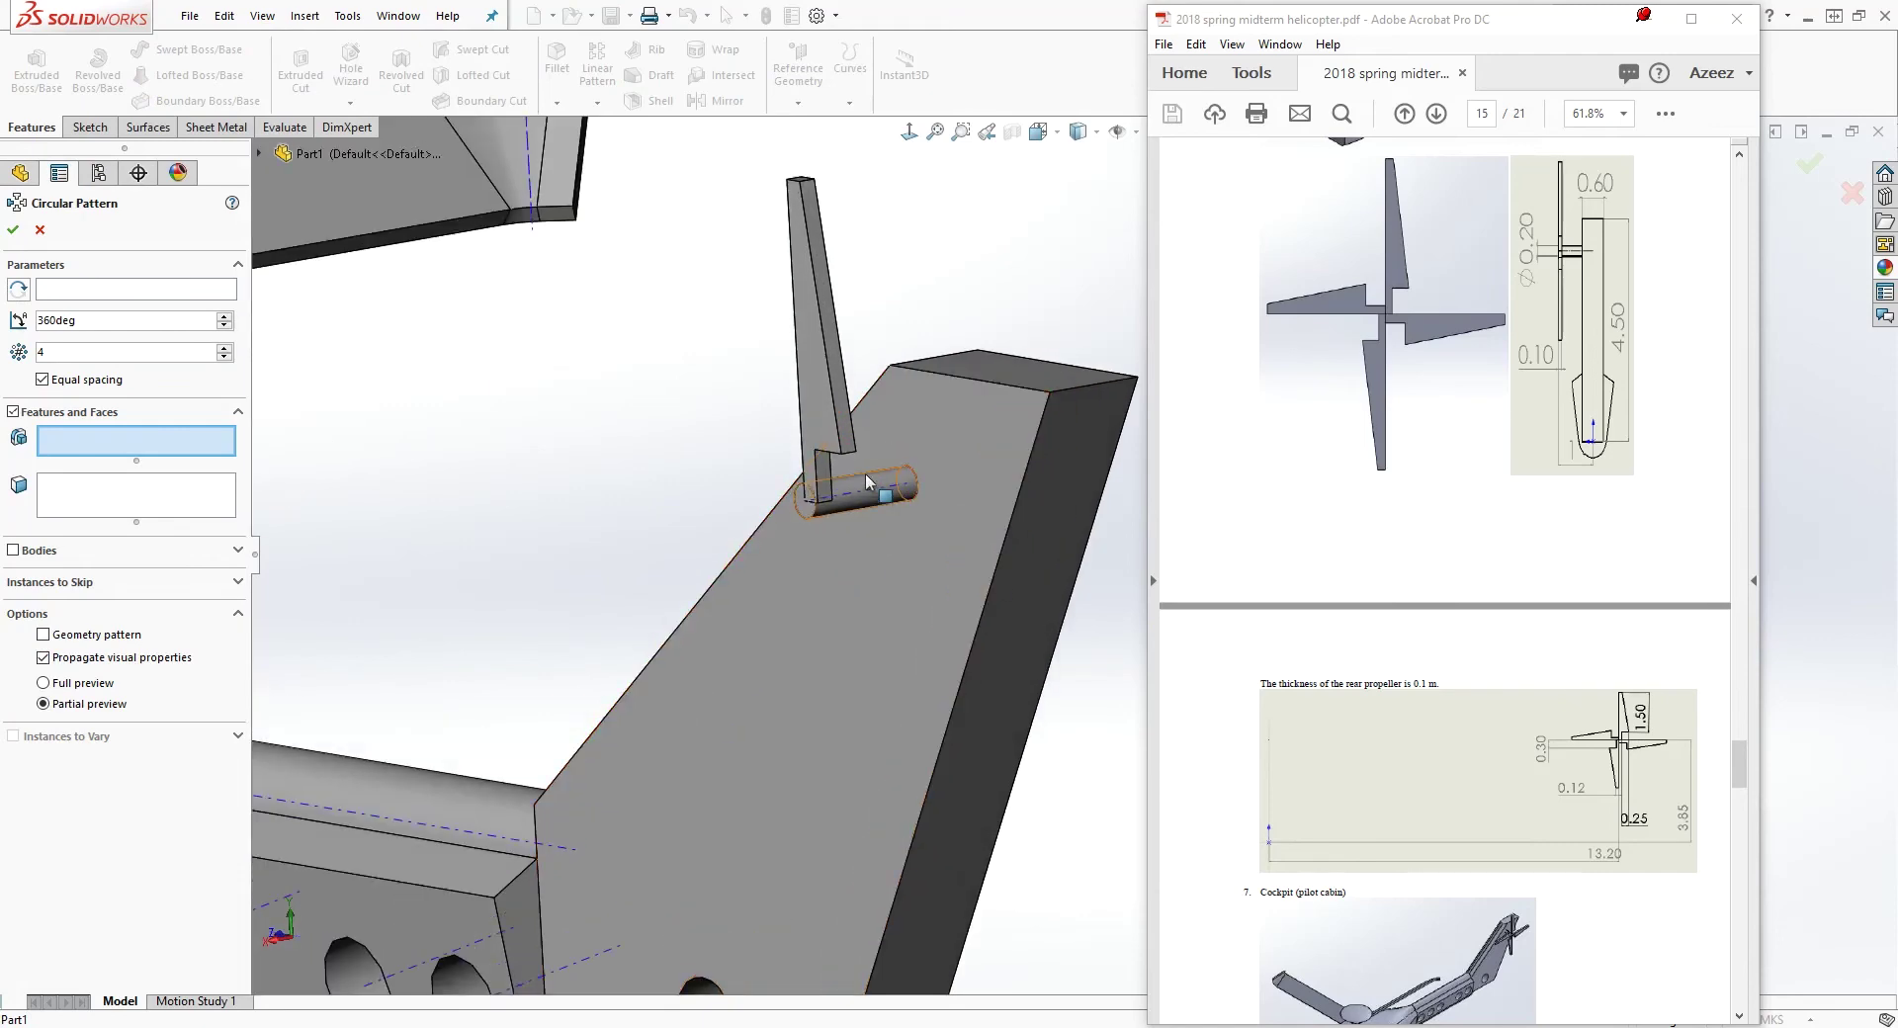
pyautogui.click(139, 290)
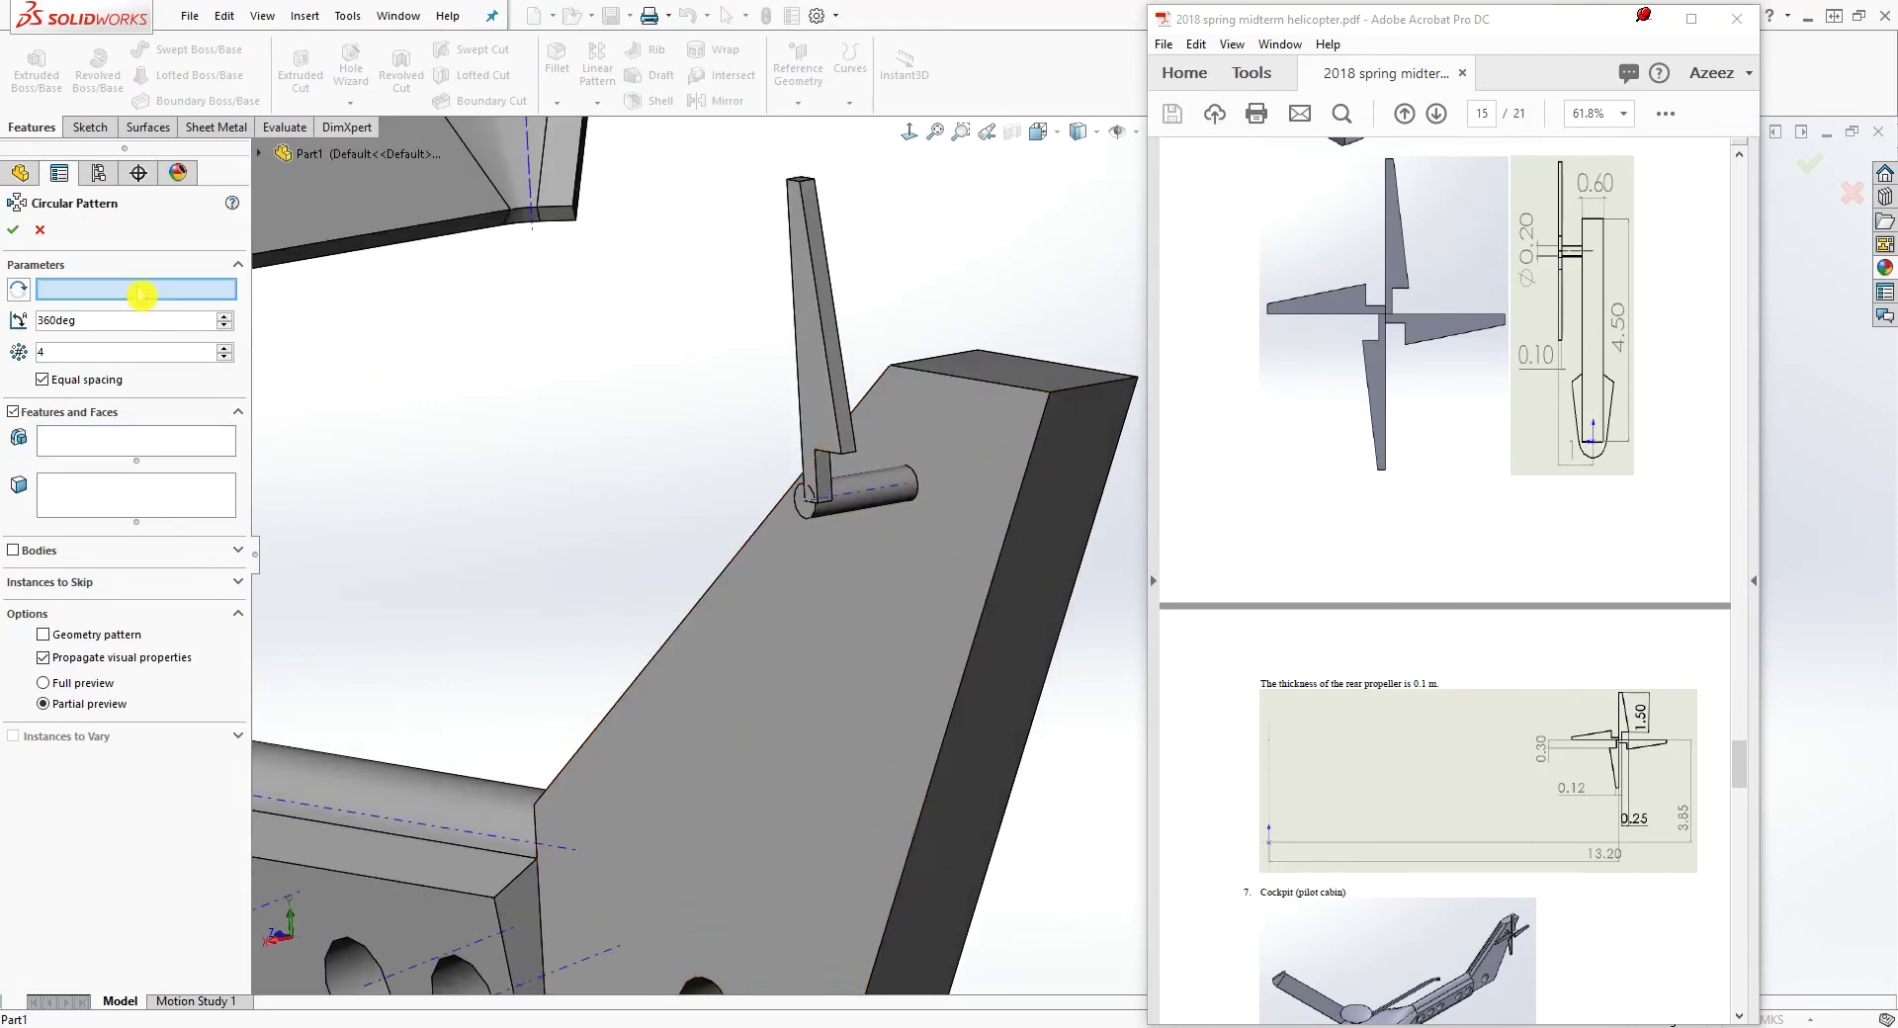
pyautogui.click(860, 498)
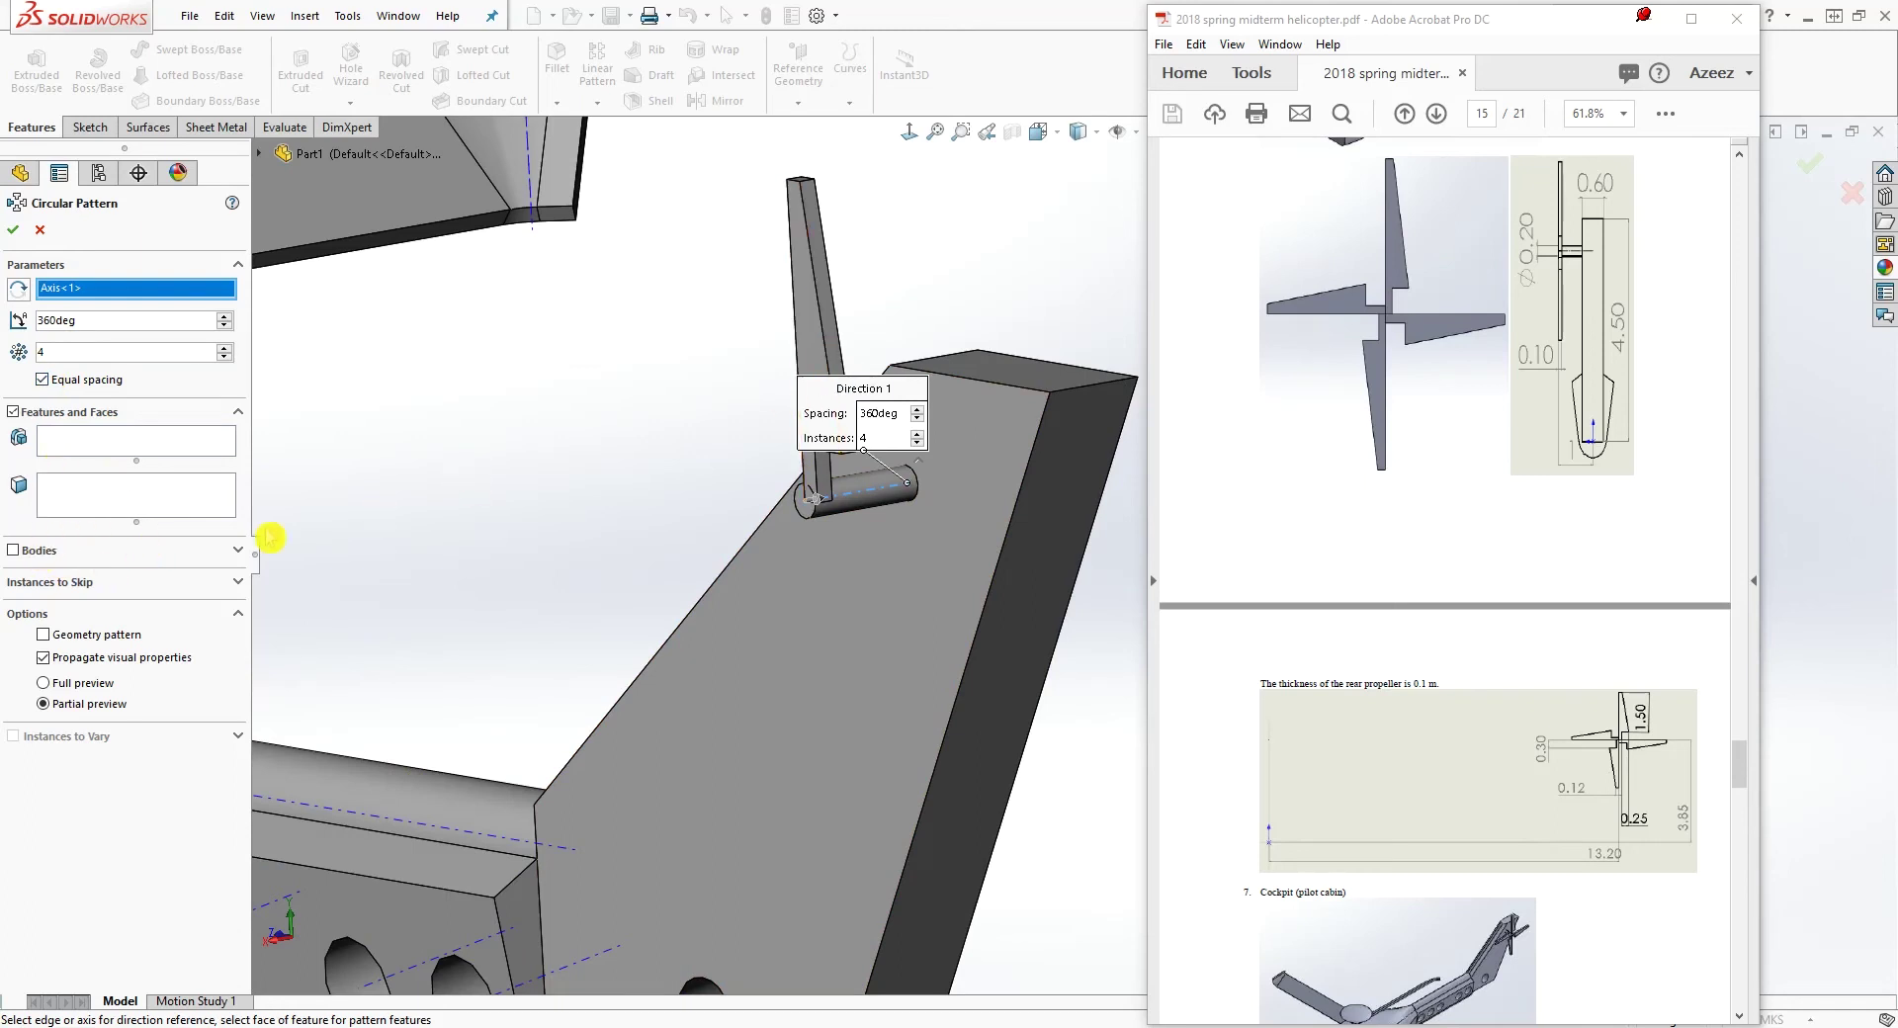
pyautogui.click(16, 551)
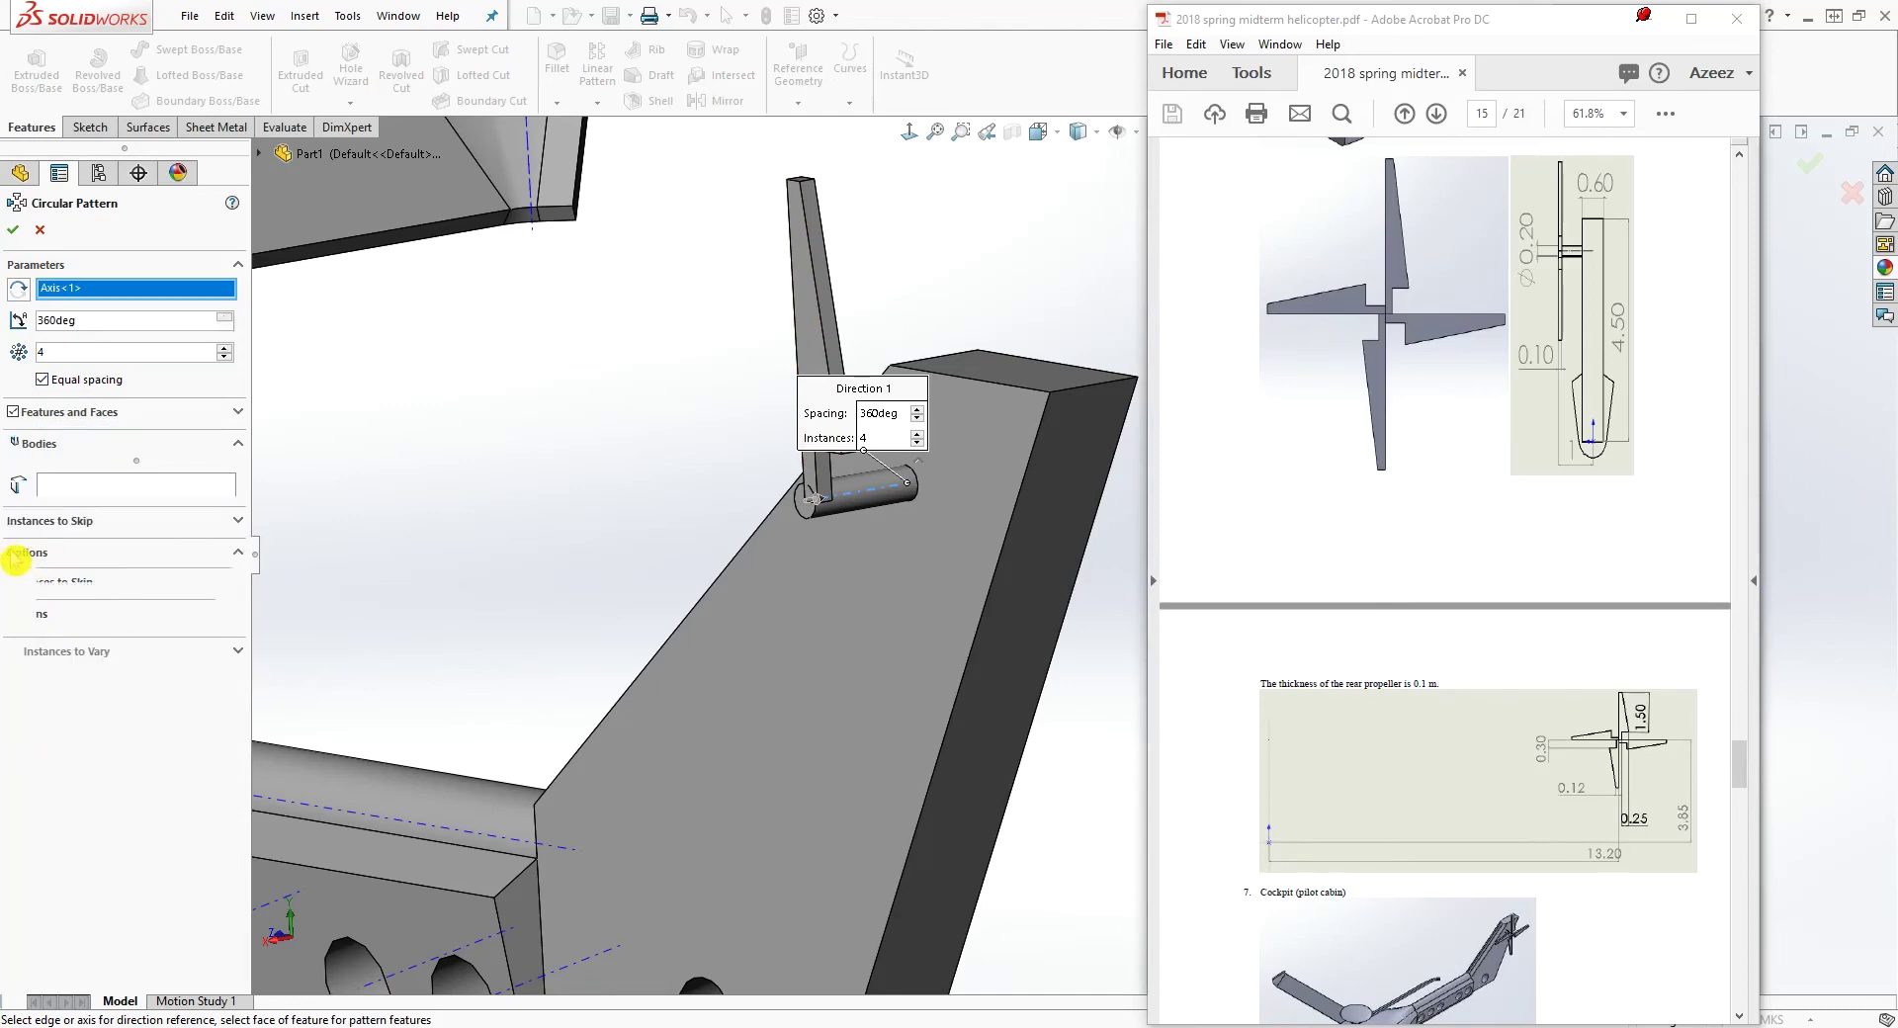
pyautogui.click(807, 336)
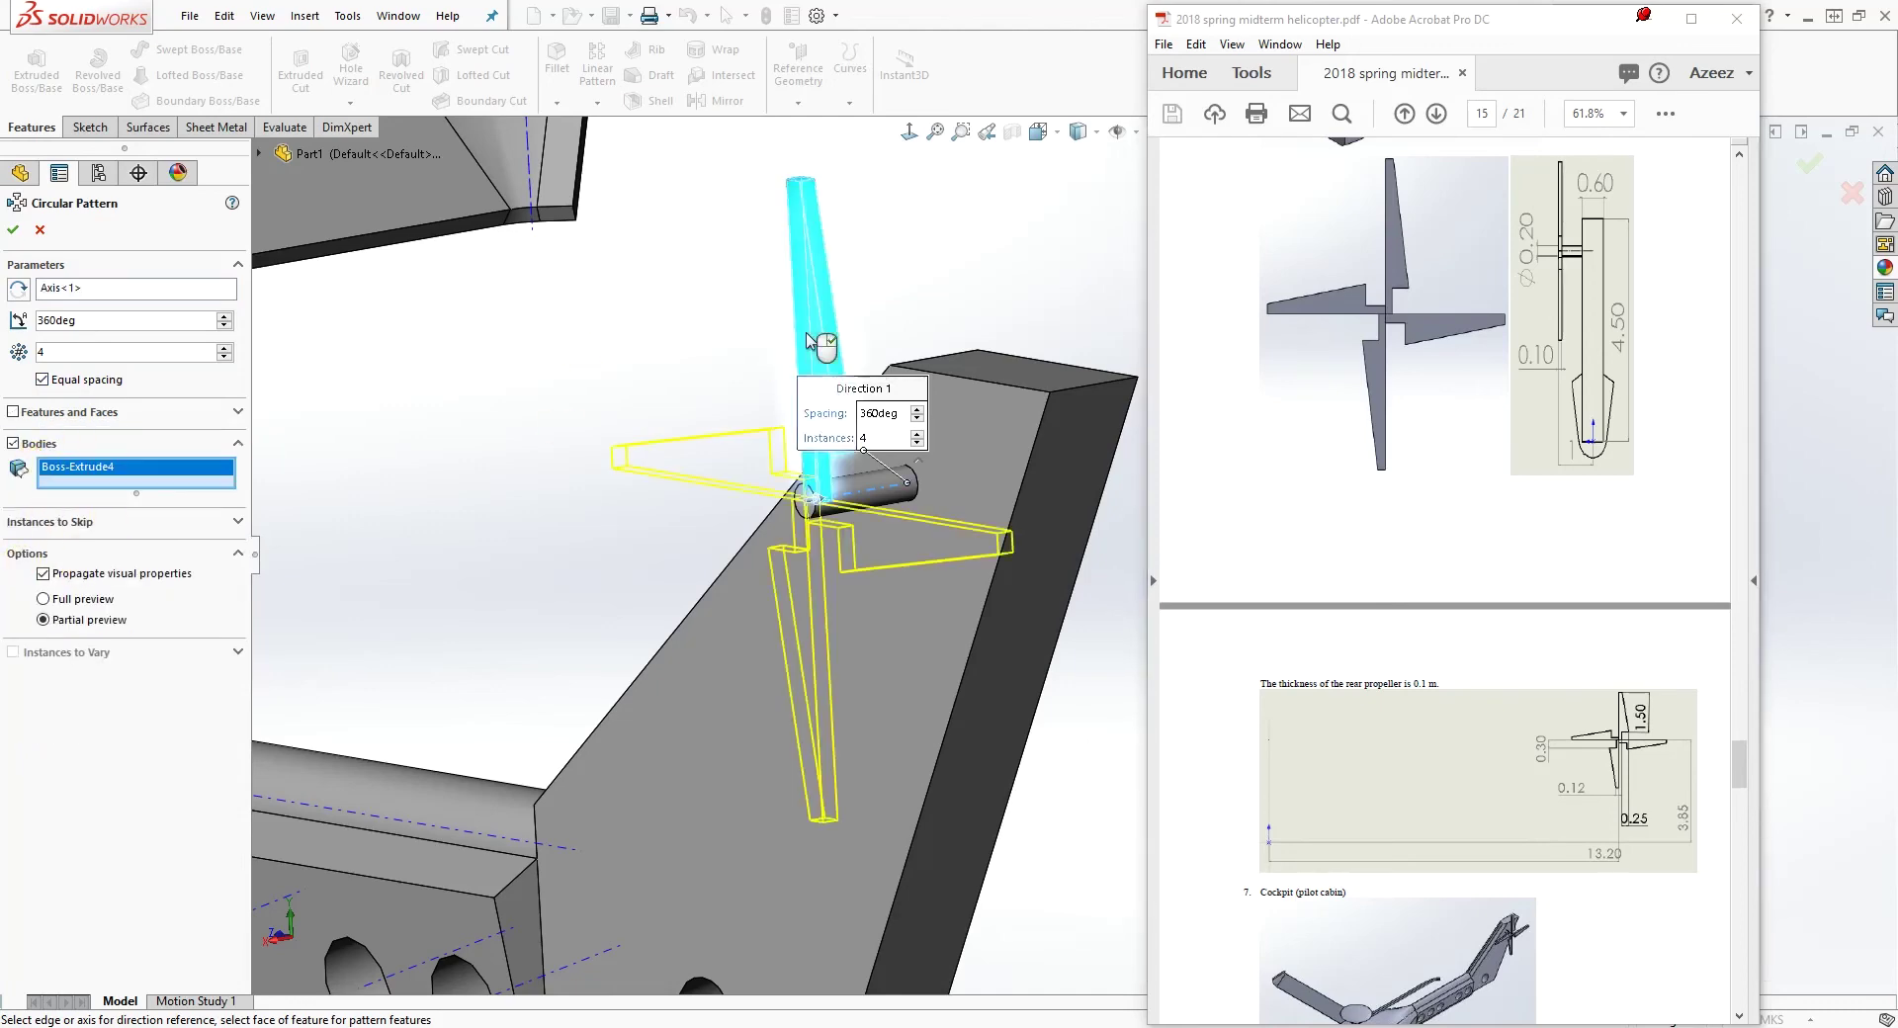
pyautogui.scroll(-5, 870, 594)
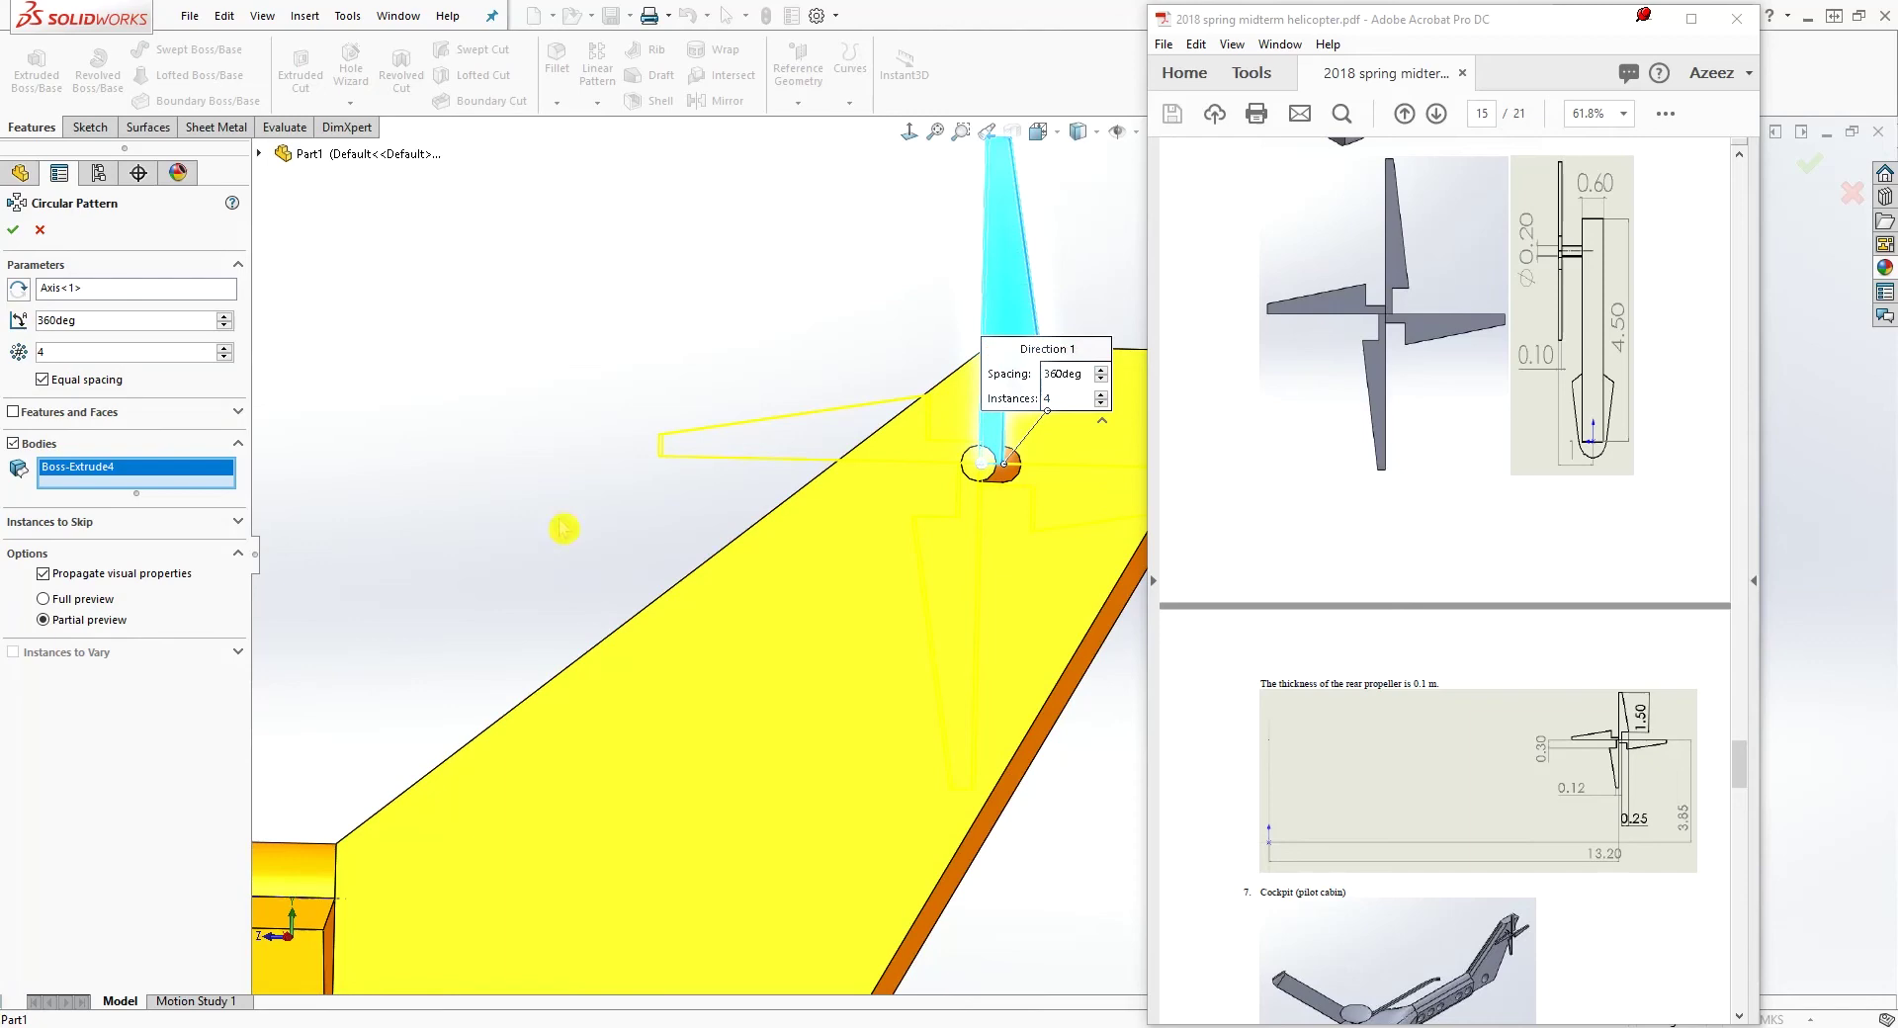
pyautogui.click(13, 231)
pyautogui.scroll(5, 894, 720)
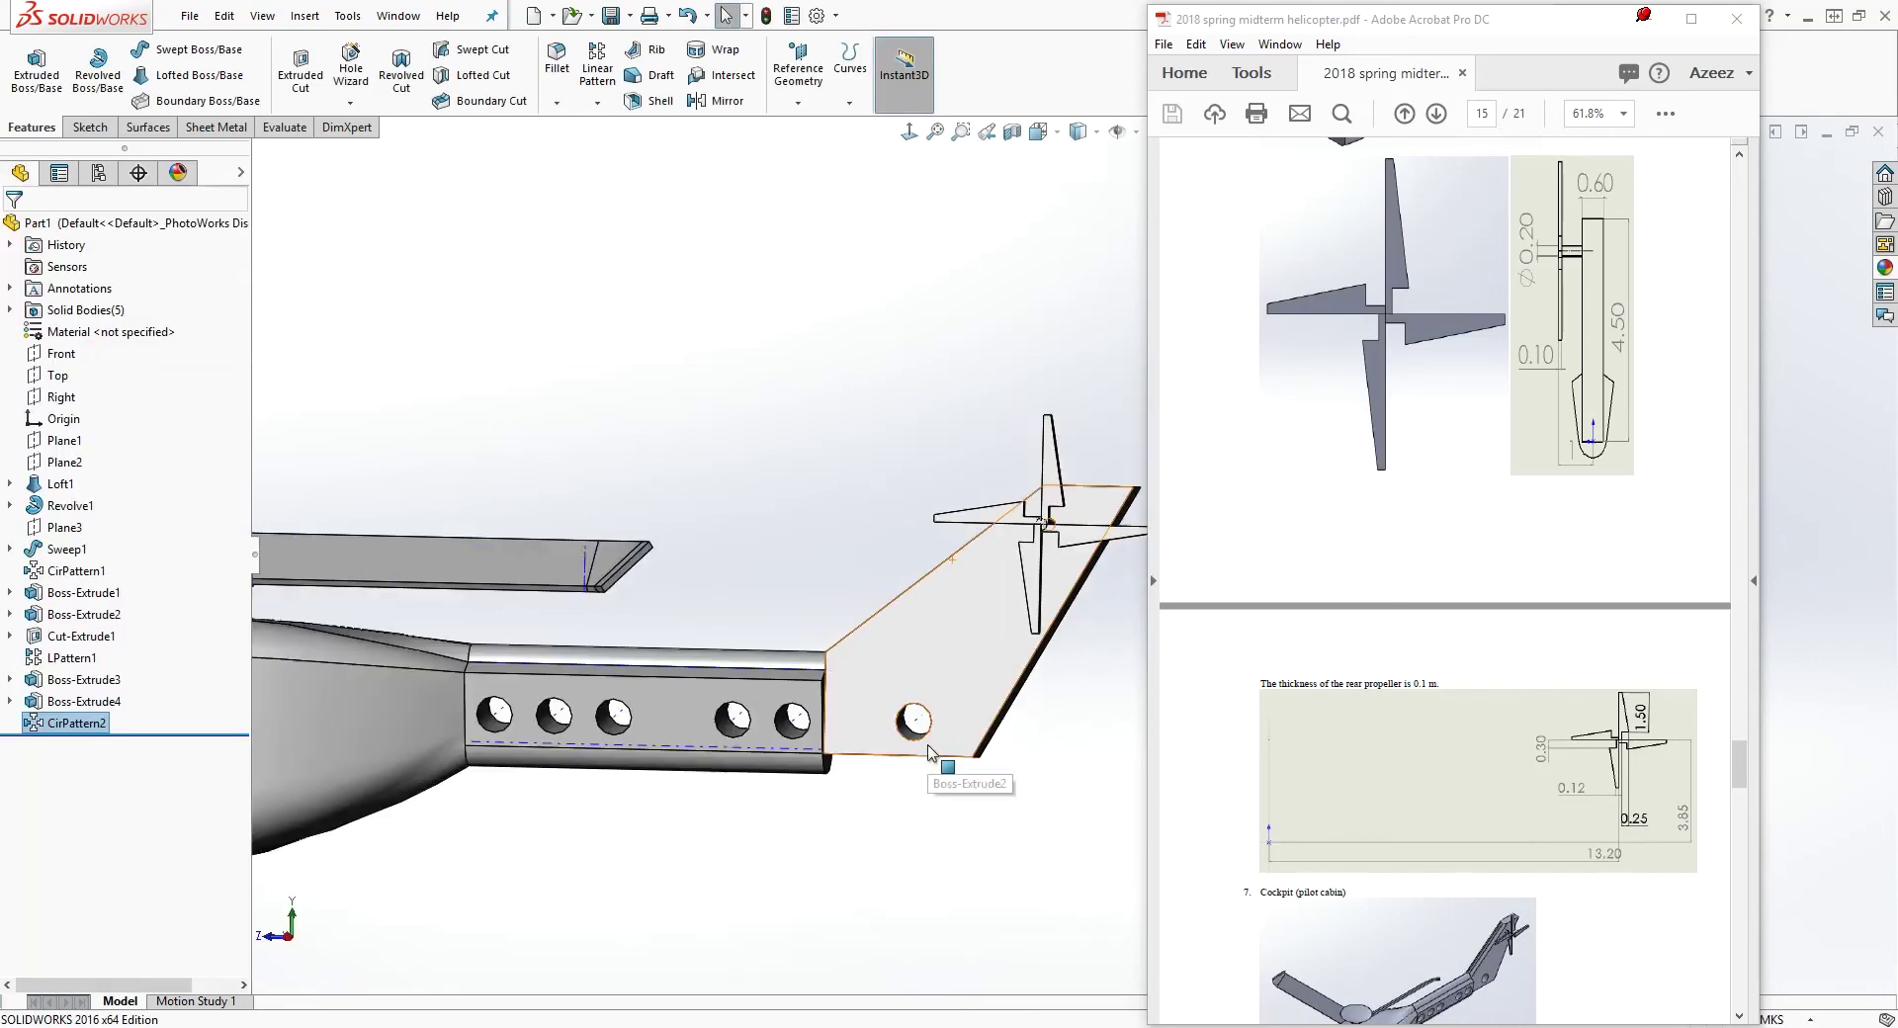
pyautogui.moveTo(1052, 749); pyautogui.dragTo(793, 448, button='middle')
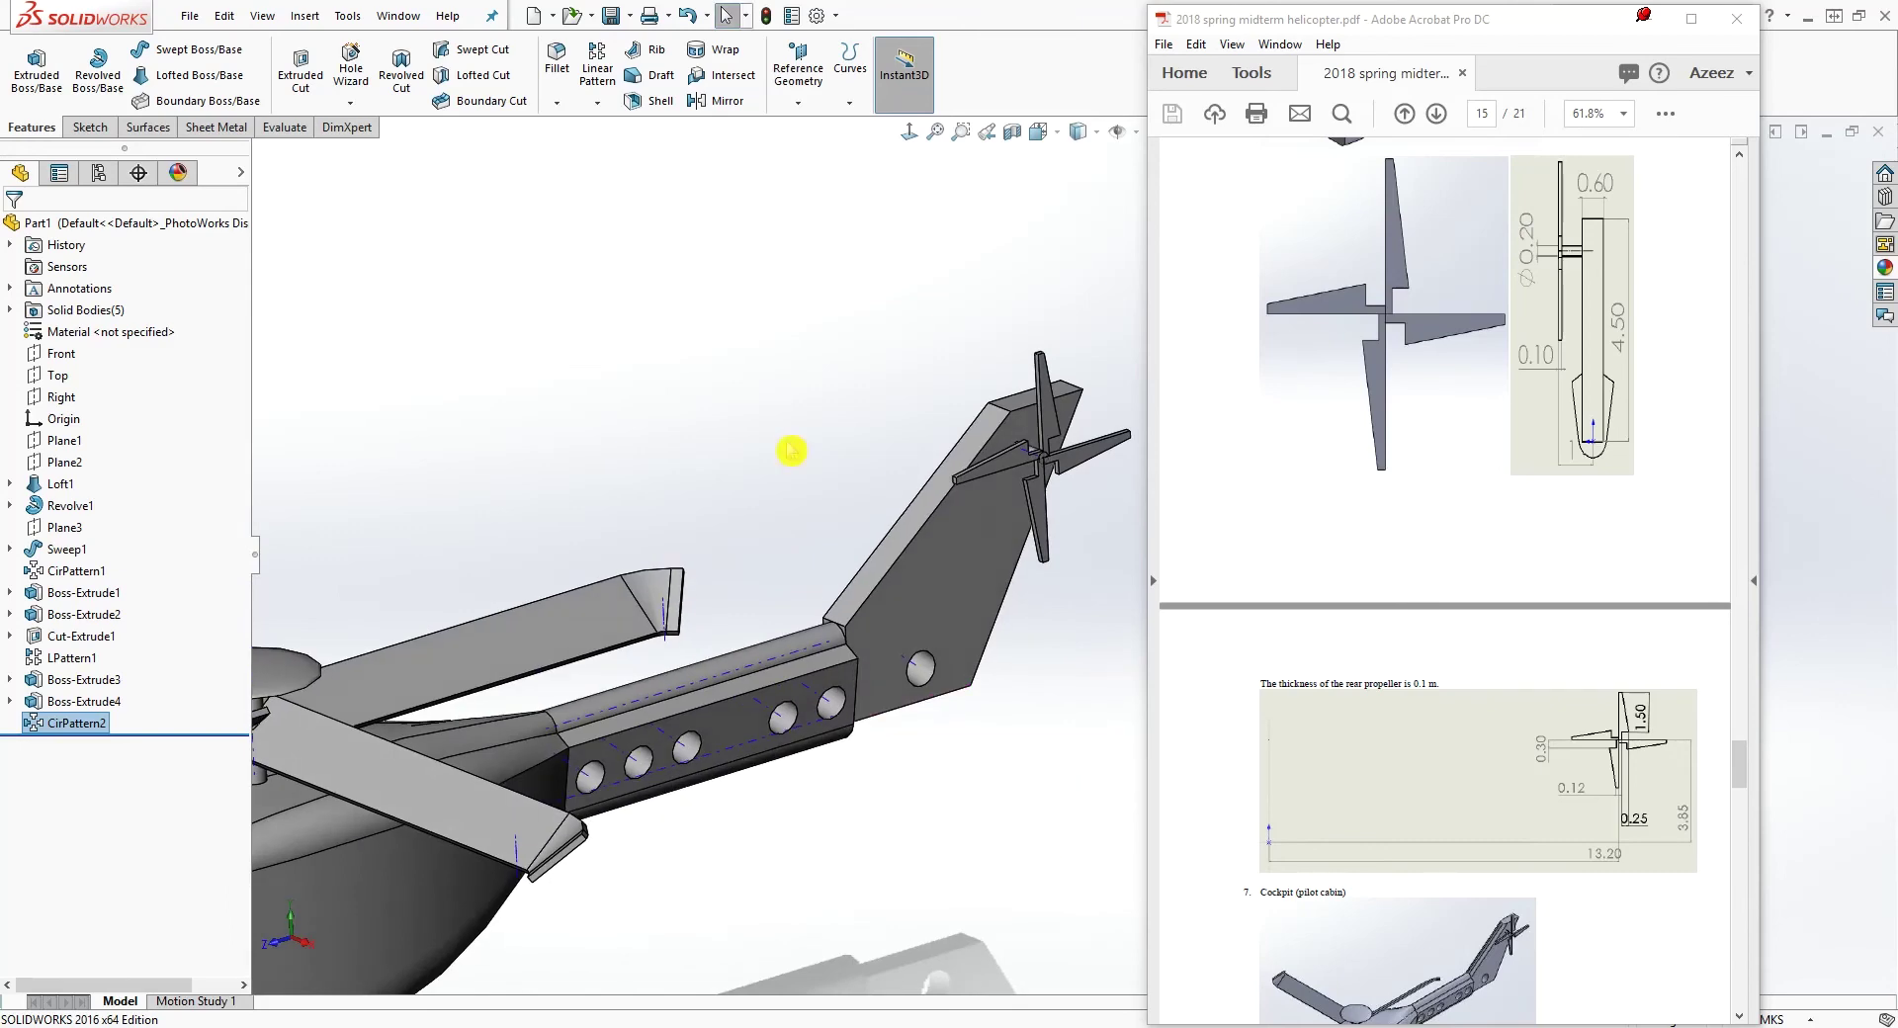
# Hide the temporary axes in the helicopter model
pyautogui.click(262, 18)
pyautogui.moveTo(311, 184)
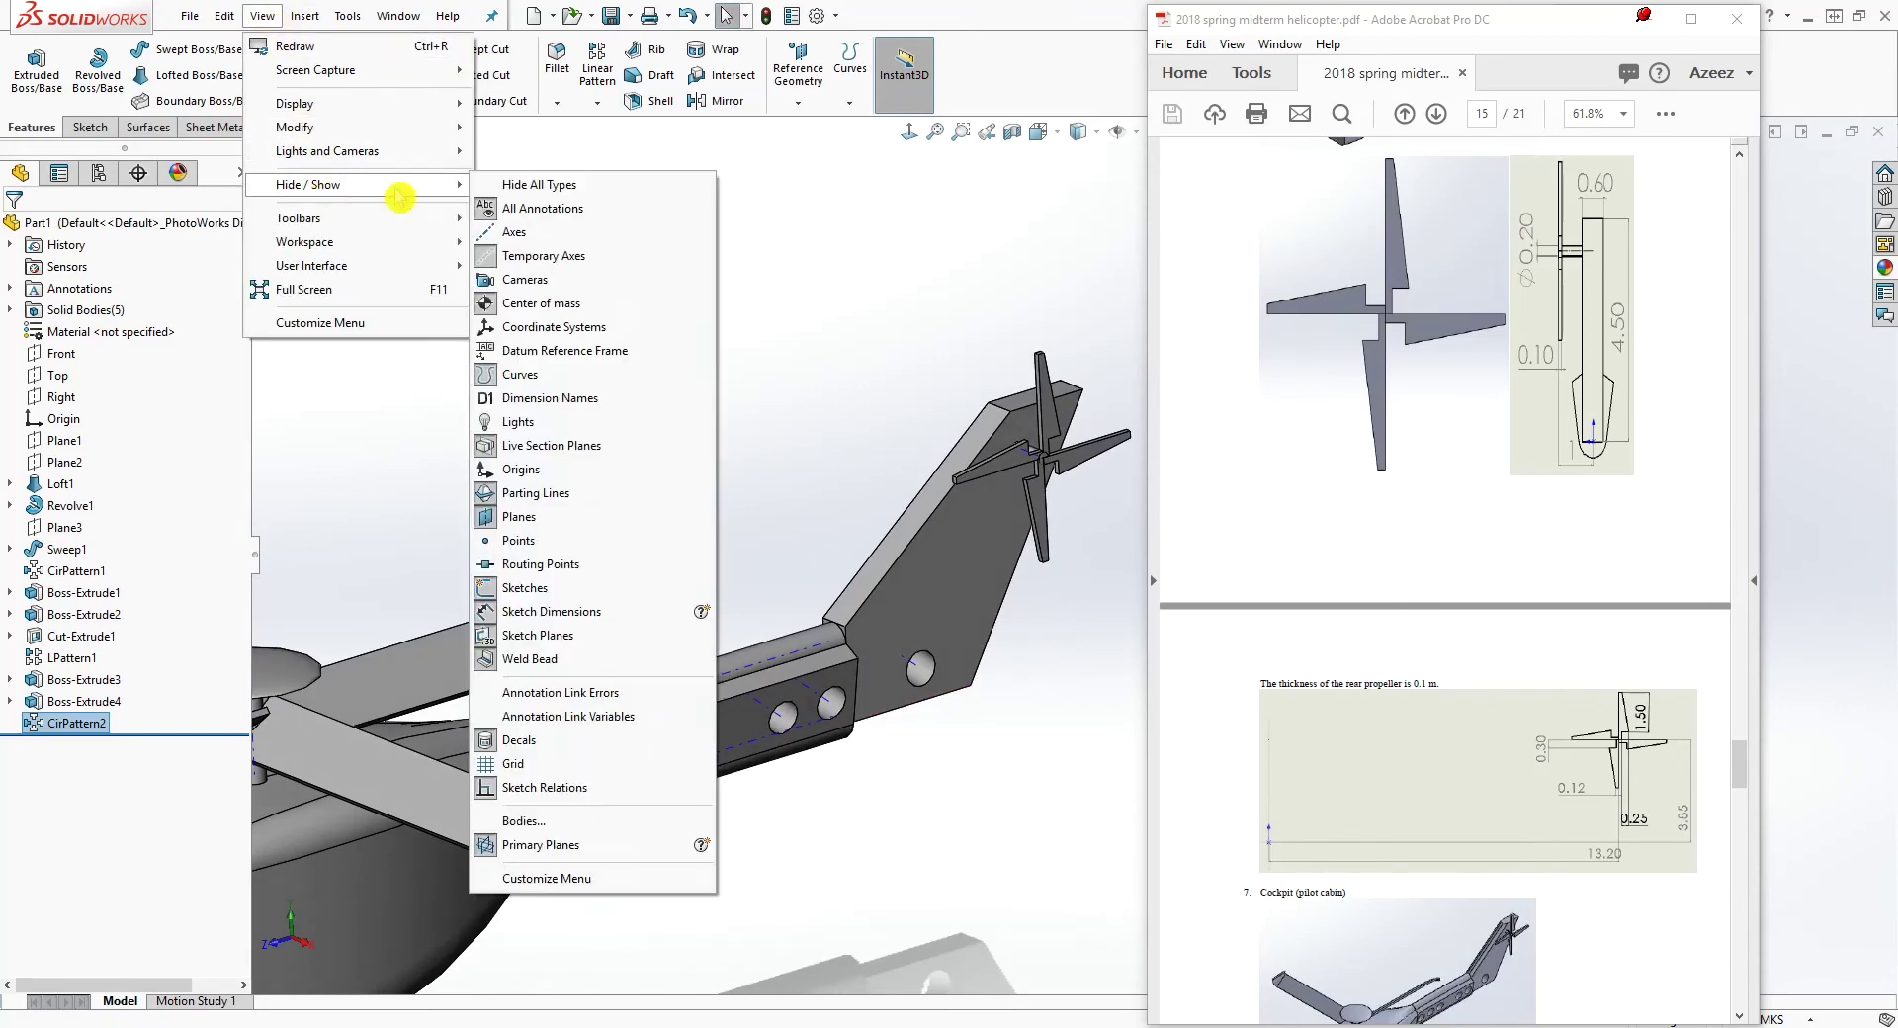
pyautogui.click(569, 259)
pyautogui.moveTo(847, 377); pyautogui.dragTo(799, 366, button='middle')
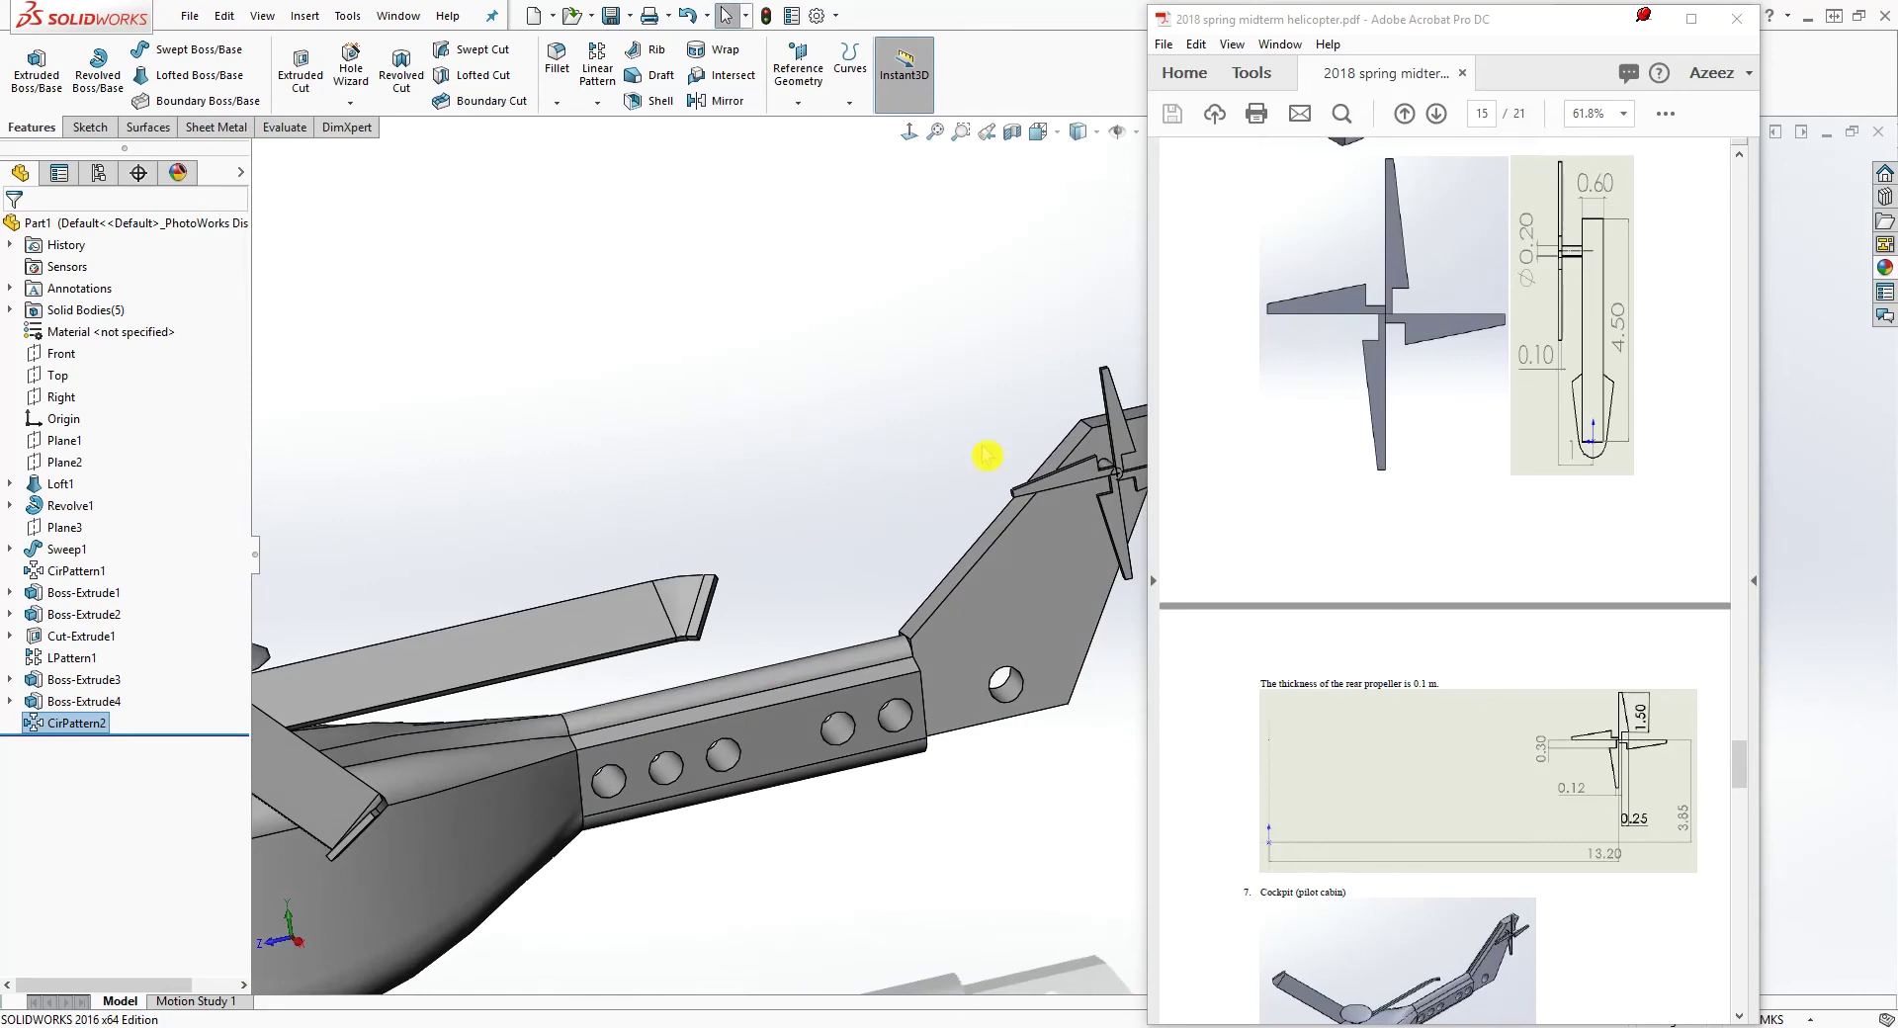
# Examine the cockpit section's views and dimensions in the reference PDF in Adobe Acrobat
pyautogui.scroll(-10, 1378, 454)
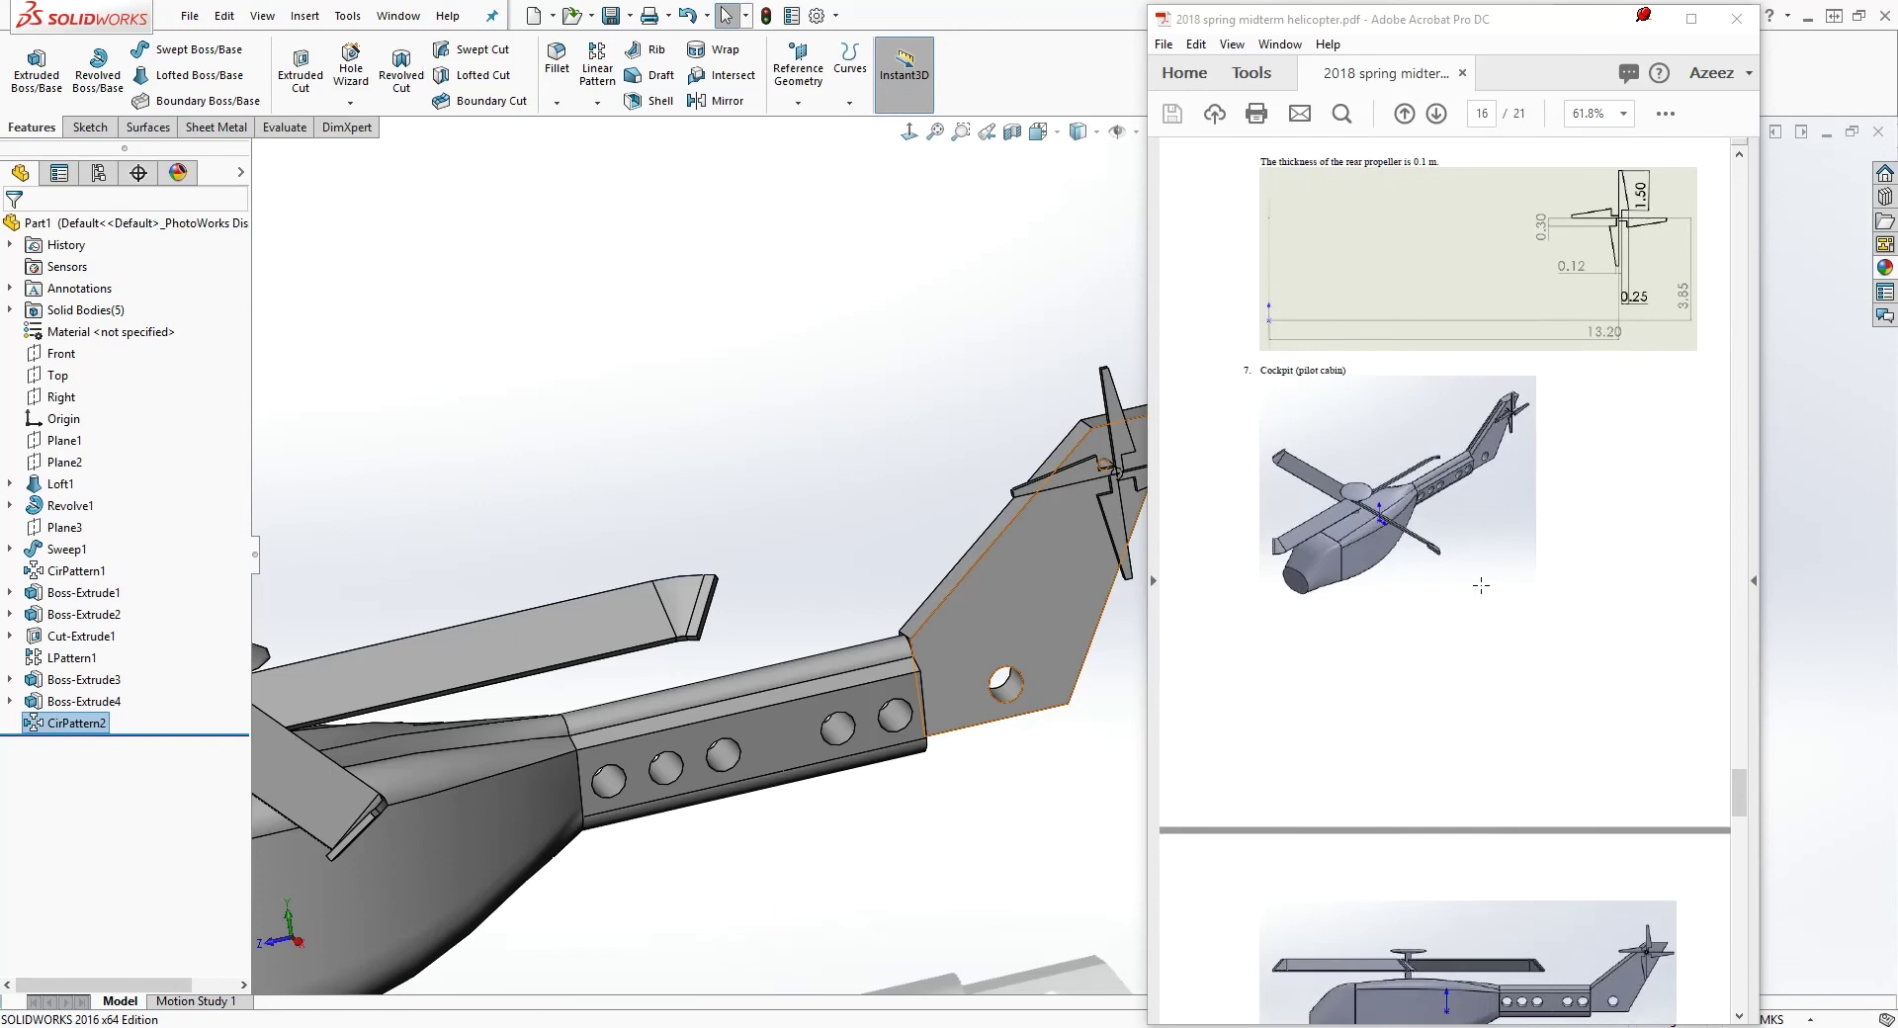
pyautogui.scroll(-5, 1487, 575)
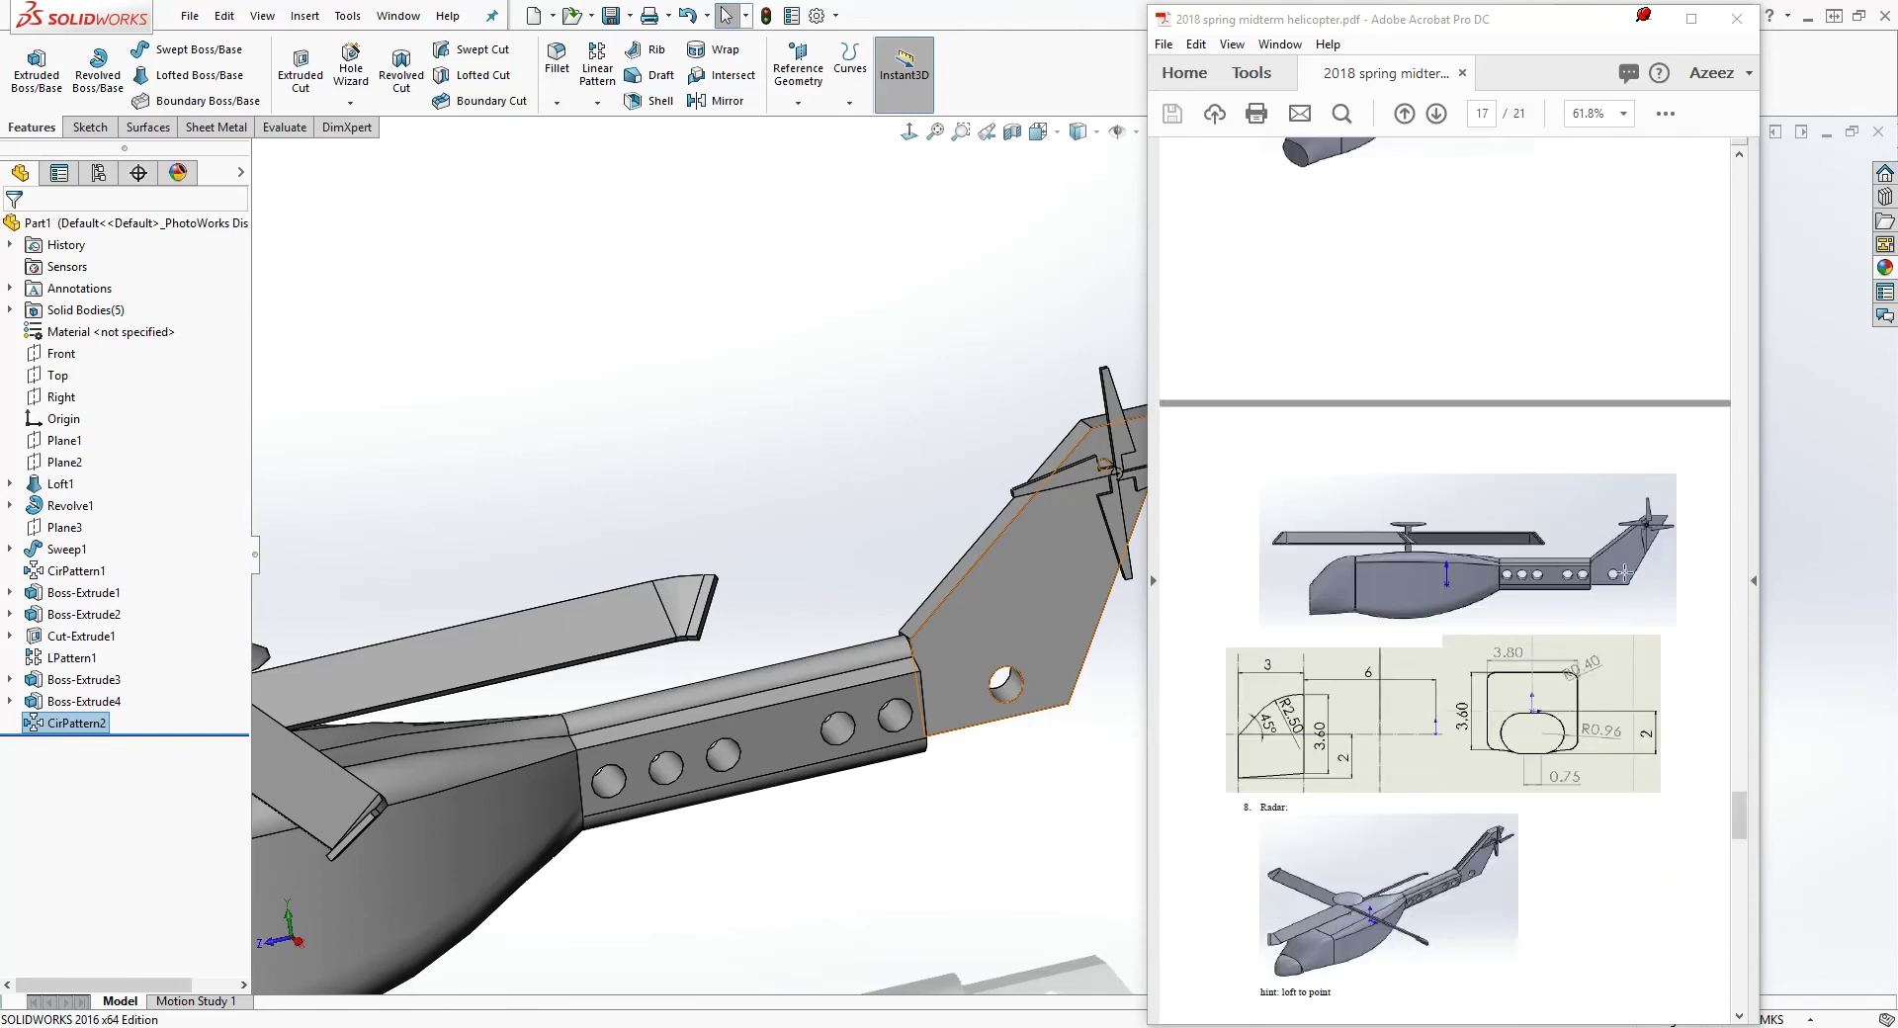
pyautogui.scroll(-1, 1501, 711)
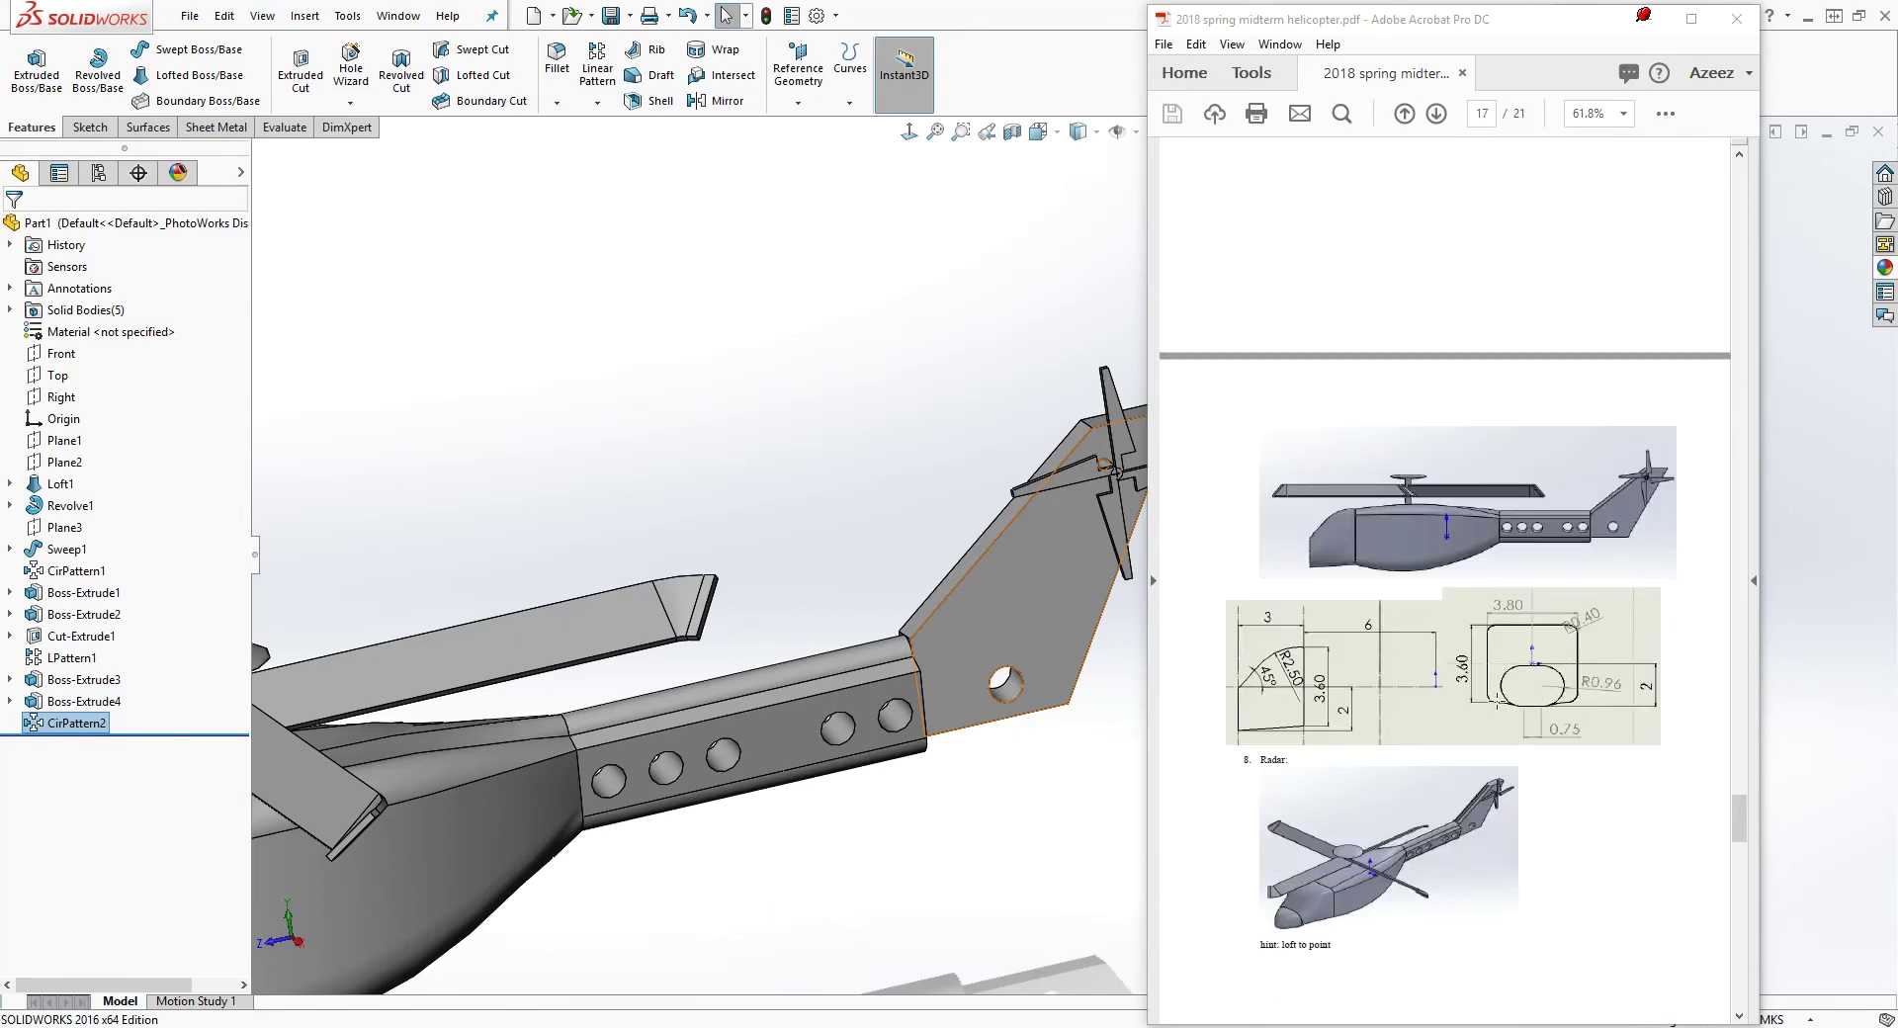
pyautogui.scroll(-1, 1463, 671)
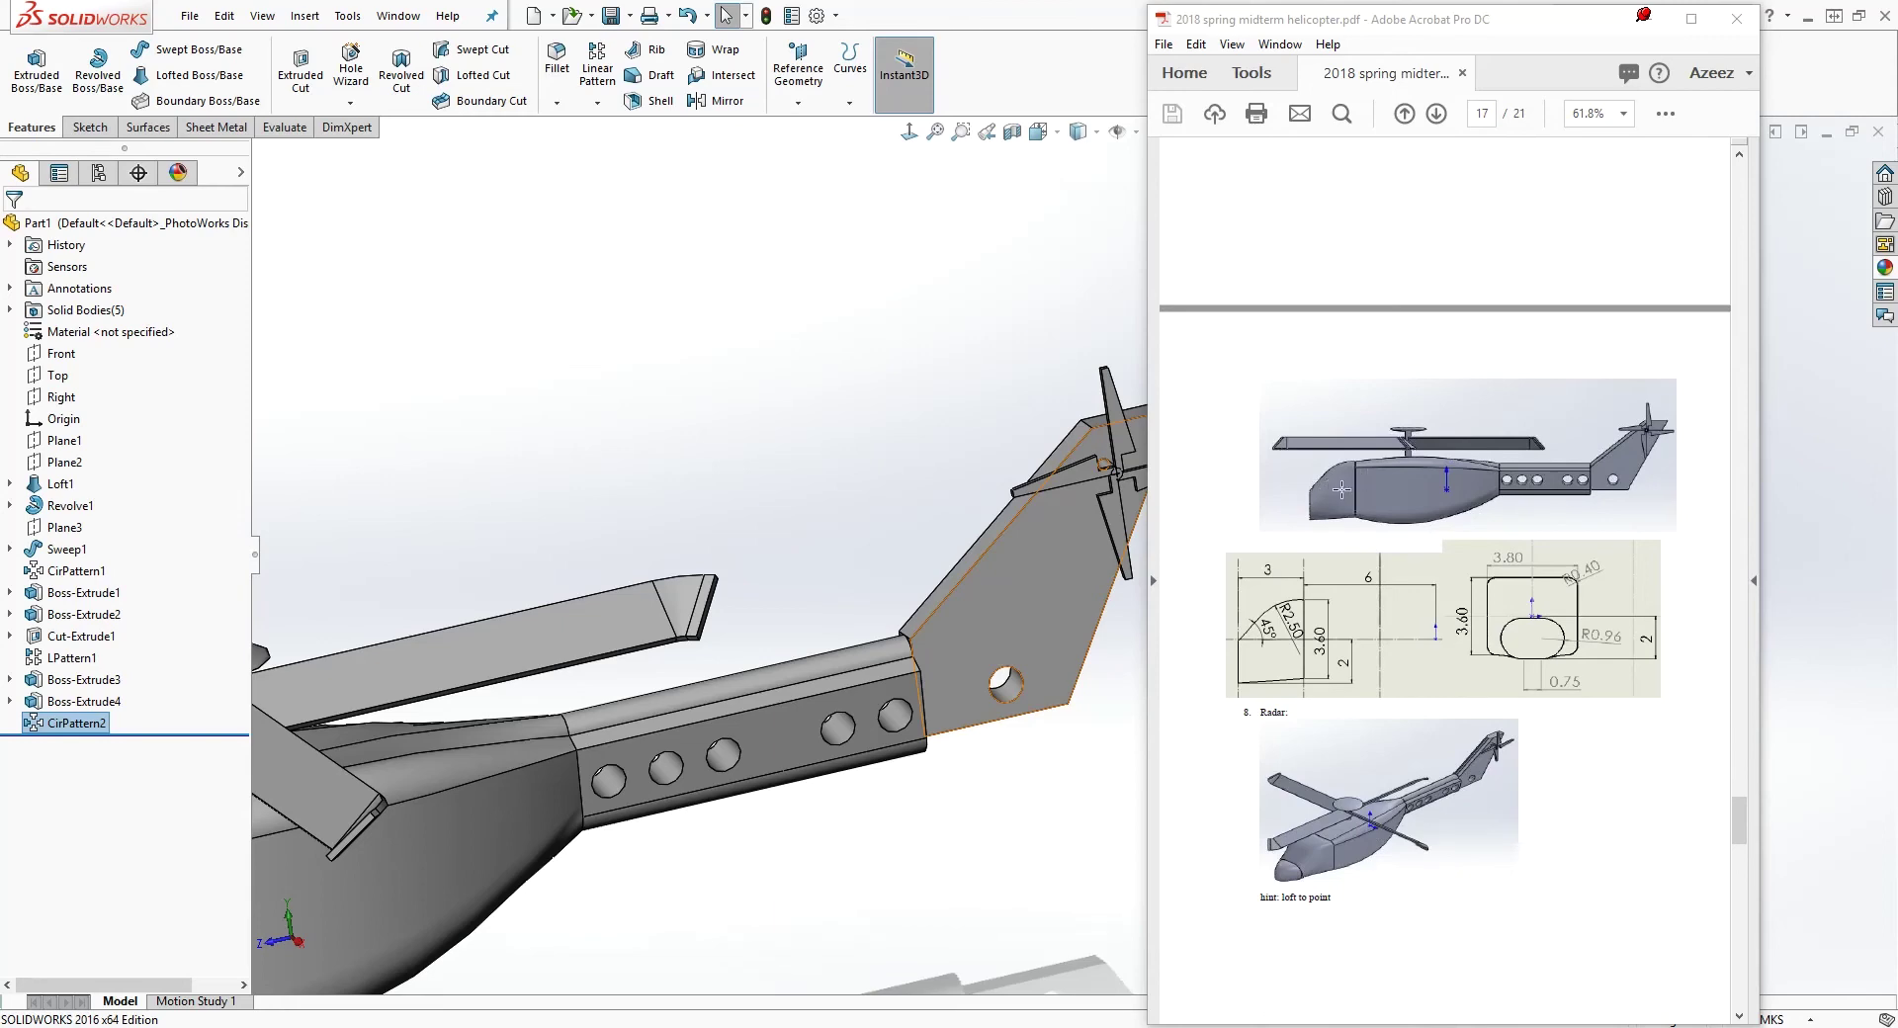
pyautogui.scroll(8, 1463, 560)
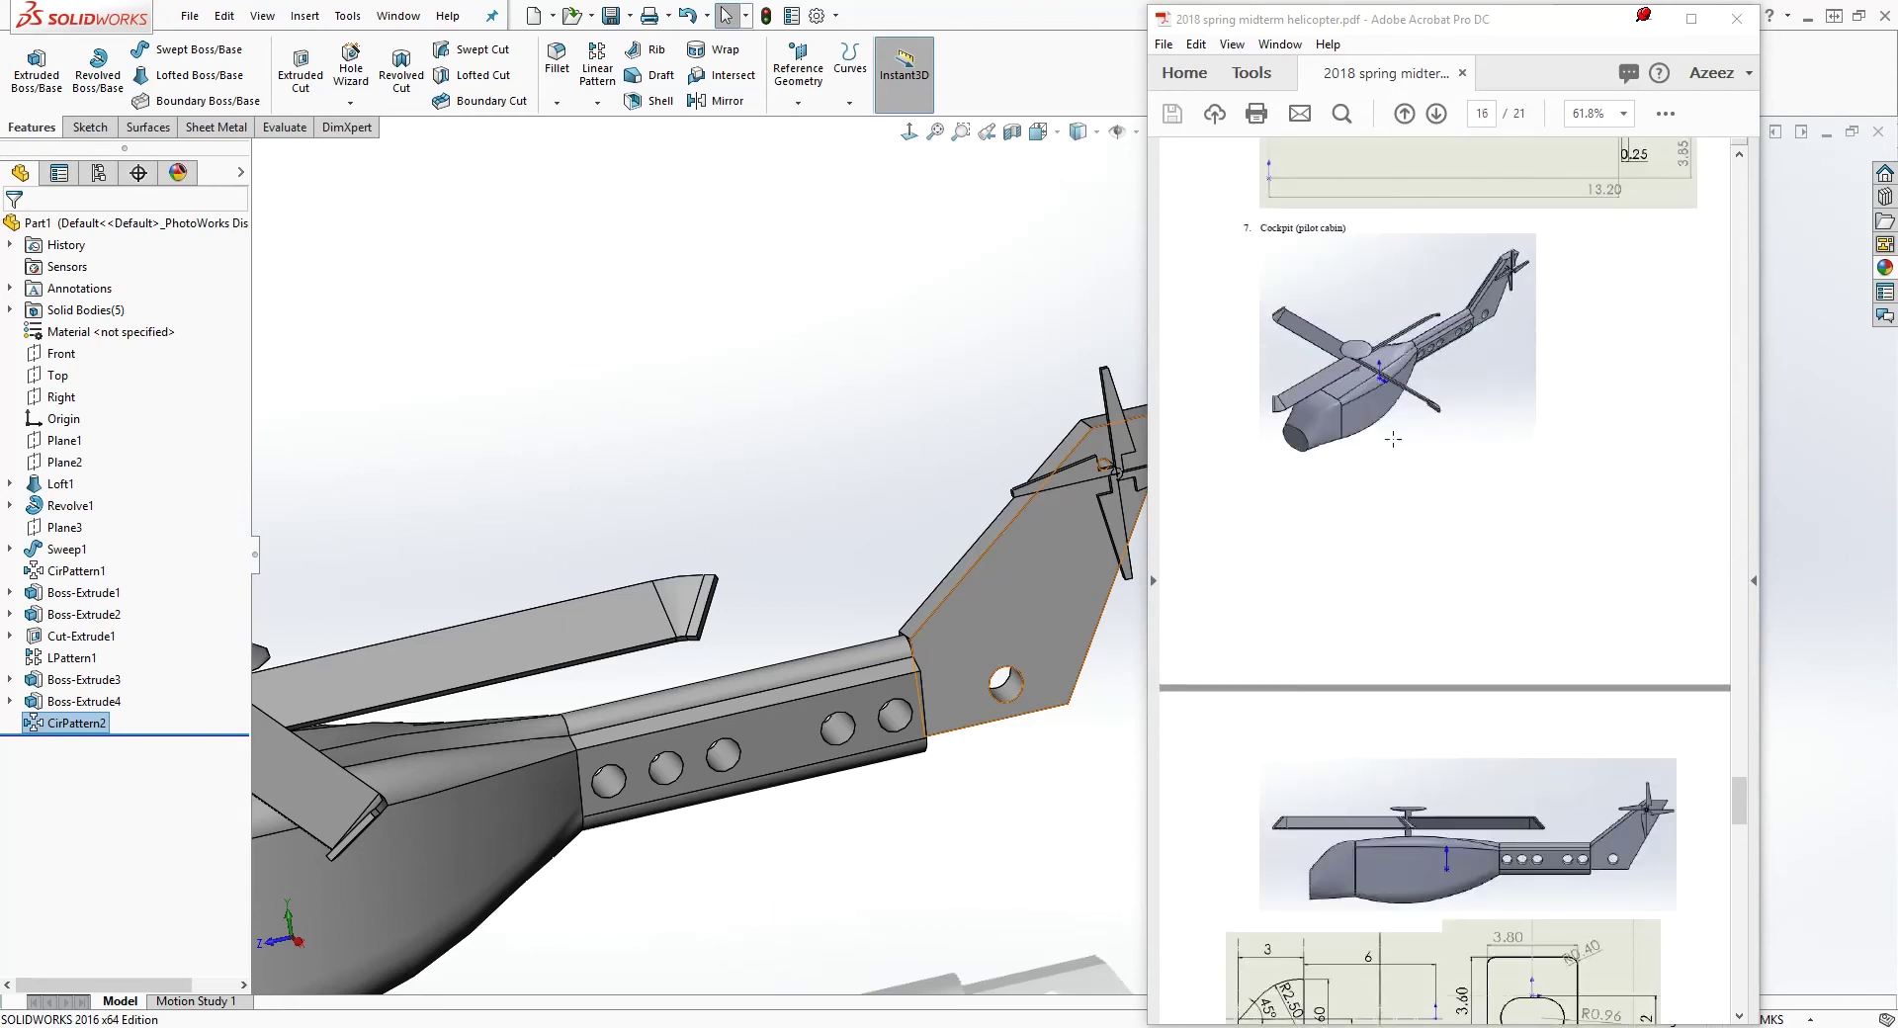
pyautogui.scroll(-6, 1404, 450)
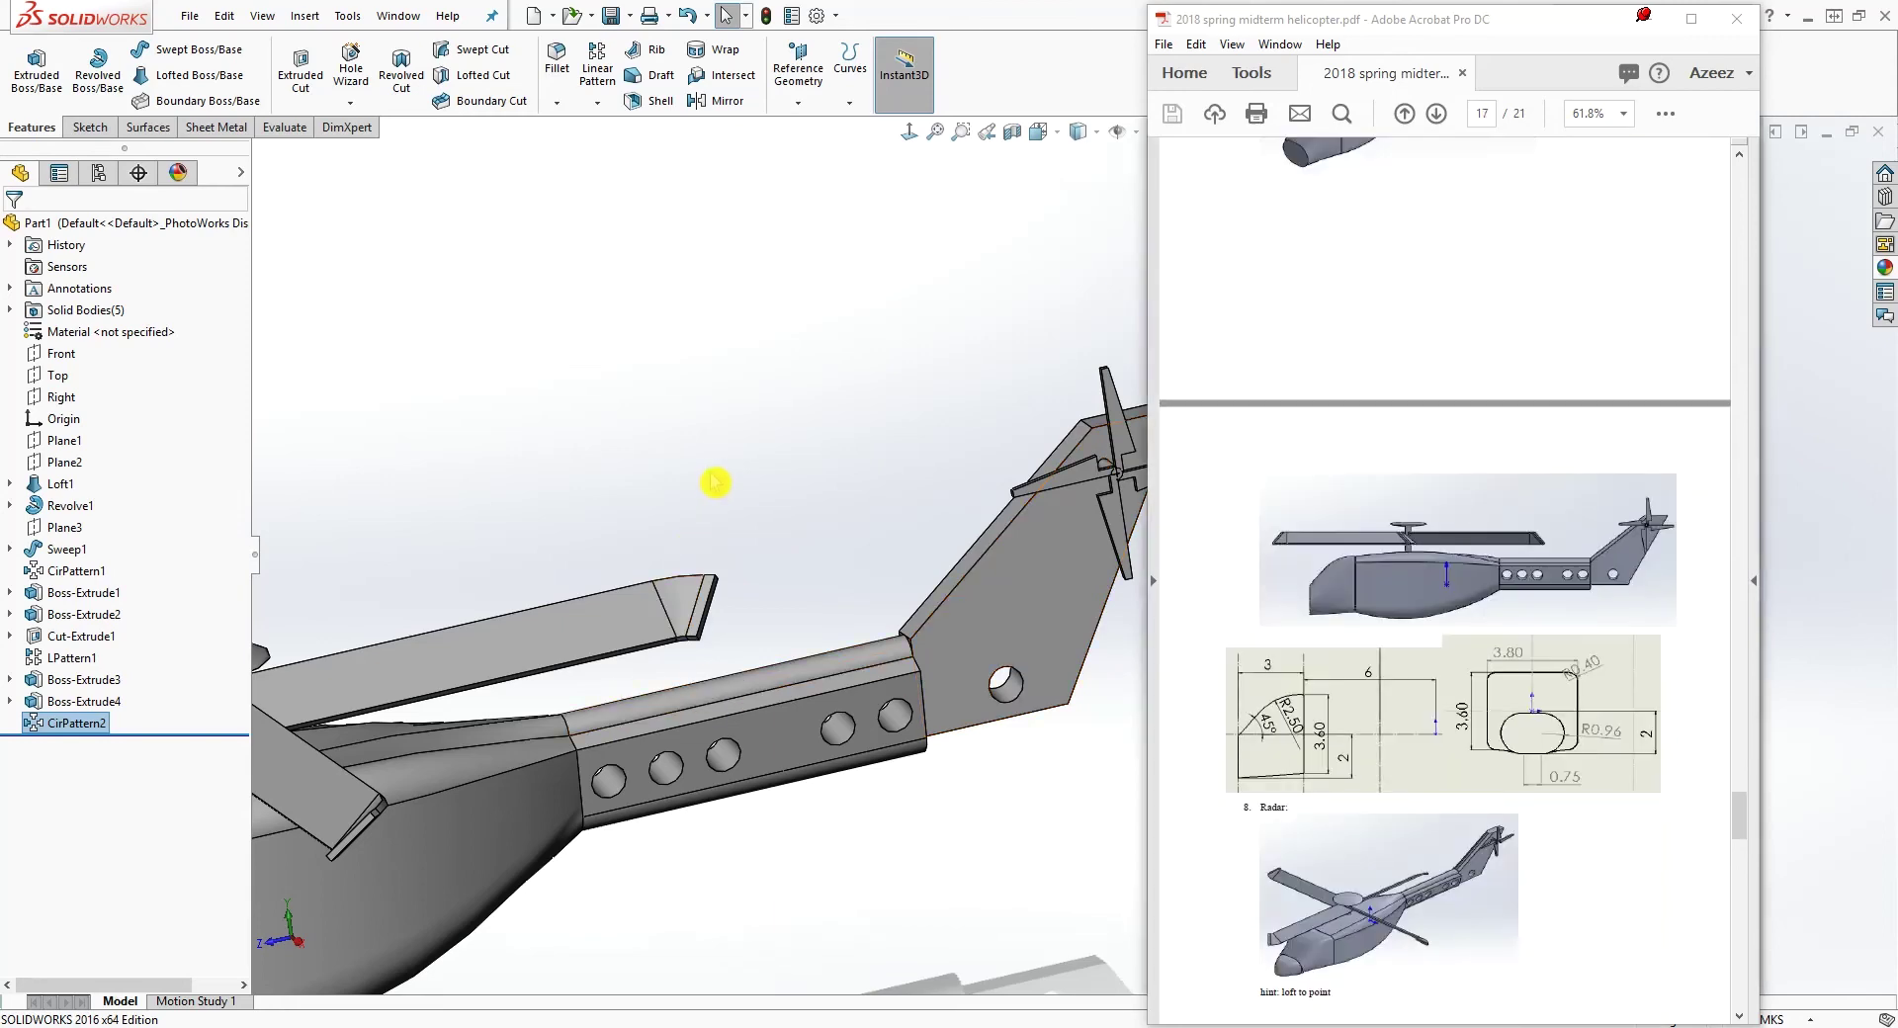
# Start a new sketch on the flat front face of the helicopter's lofted fuselage
pyautogui.moveTo(716, 482); pyautogui.dragTo(742, 618, button='middle')
pyautogui.scroll(4, 975, 627)
pyautogui.scroll(-3, 975, 626)
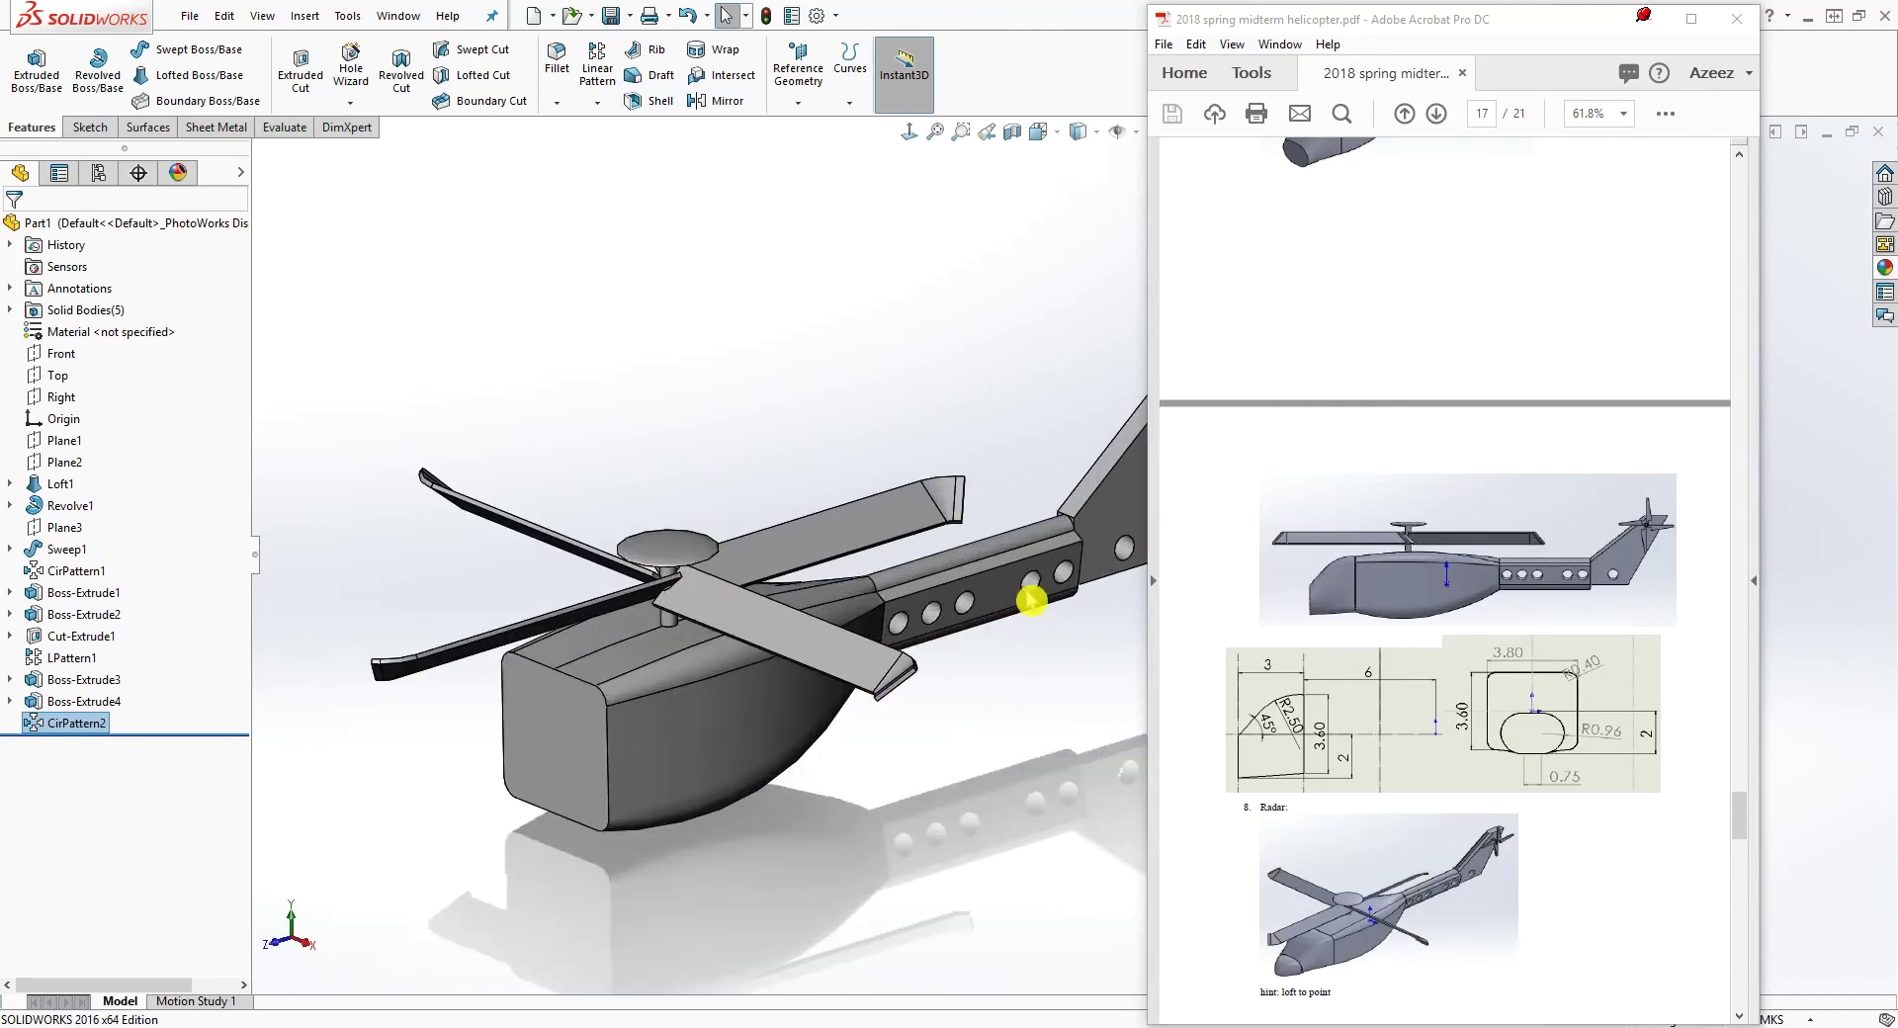
pyautogui.click(681, 760)
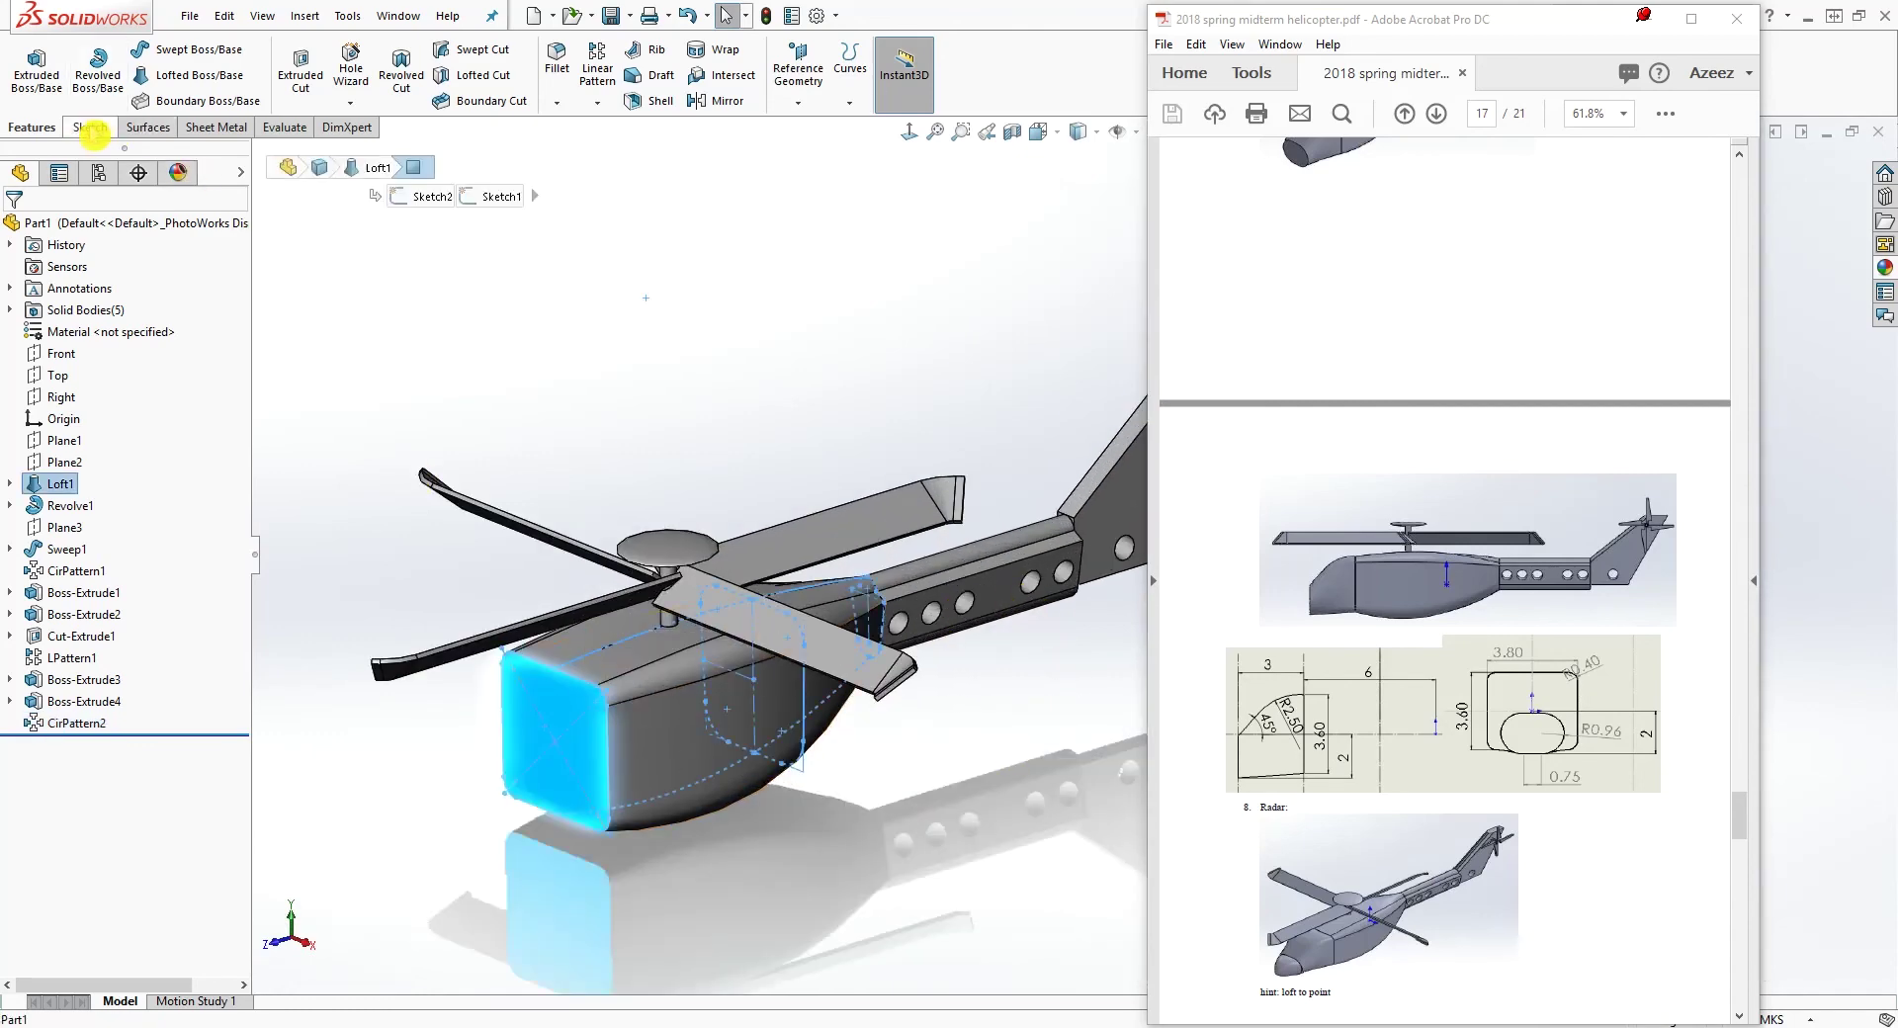
pyautogui.click(88, 128)
pyautogui.click(28, 69)
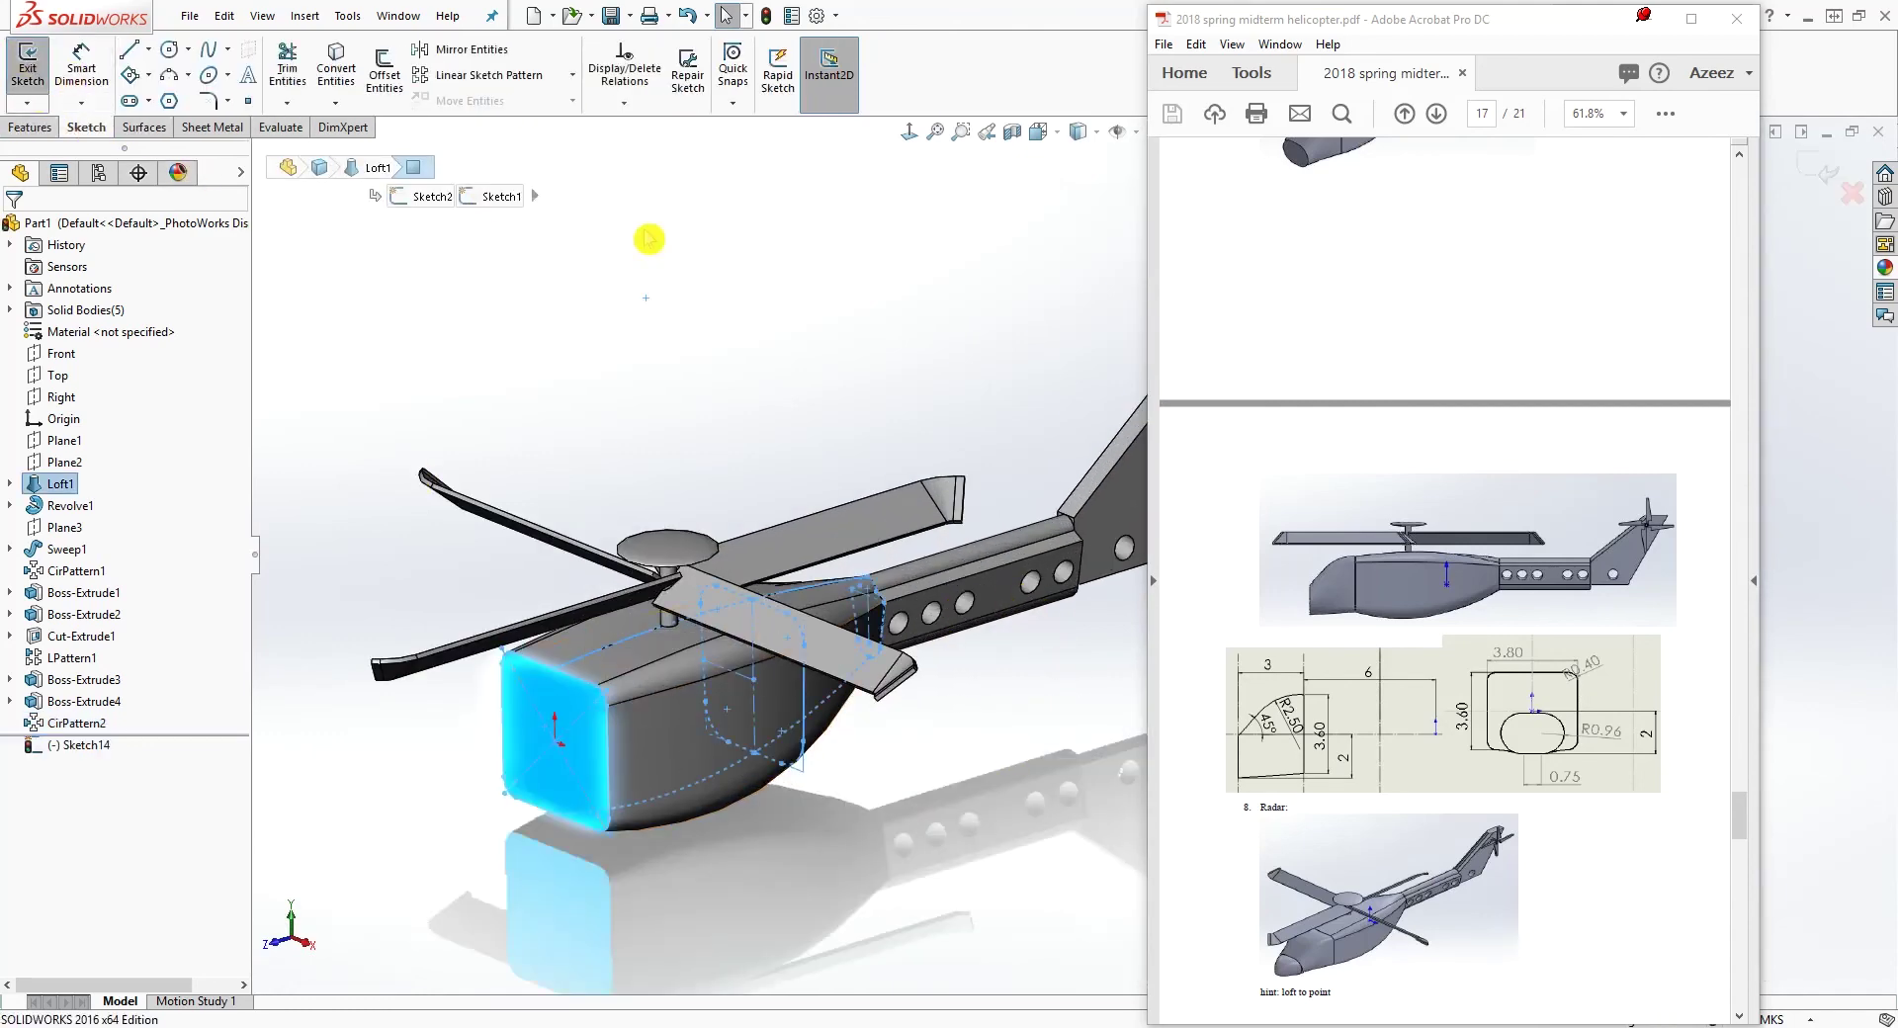
# Convert the outline of the fuselage's flat front face into sketch geometry and close the sketch
pyautogui.click(908, 132)
pyautogui.moveTo(953, 846)
pyautogui.keyDown('ctrl'); pyautogui.mouseDown(button='middle')
pyautogui.moveTo(614, 788)
pyautogui.moveTo(485, 793)
pyautogui.mouseUp(button='middle'); pyautogui.keyUp('ctrl')
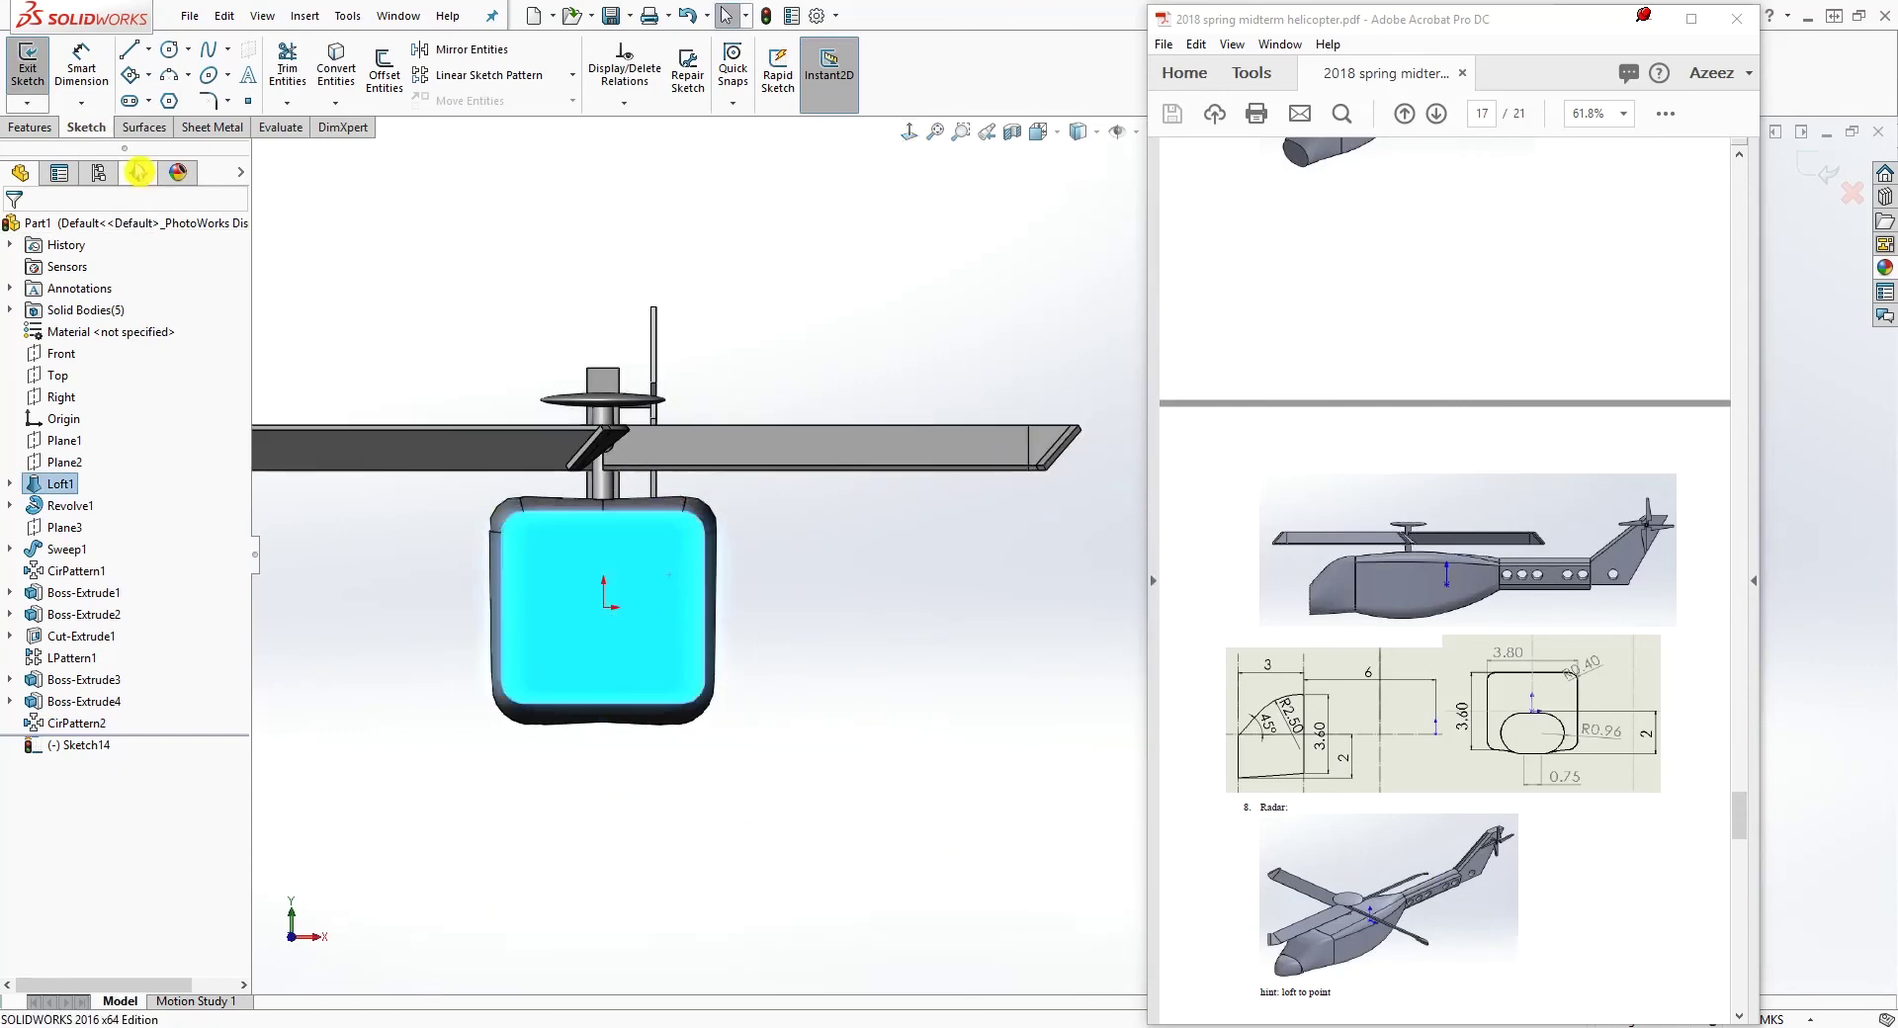
pyautogui.click(336, 79)
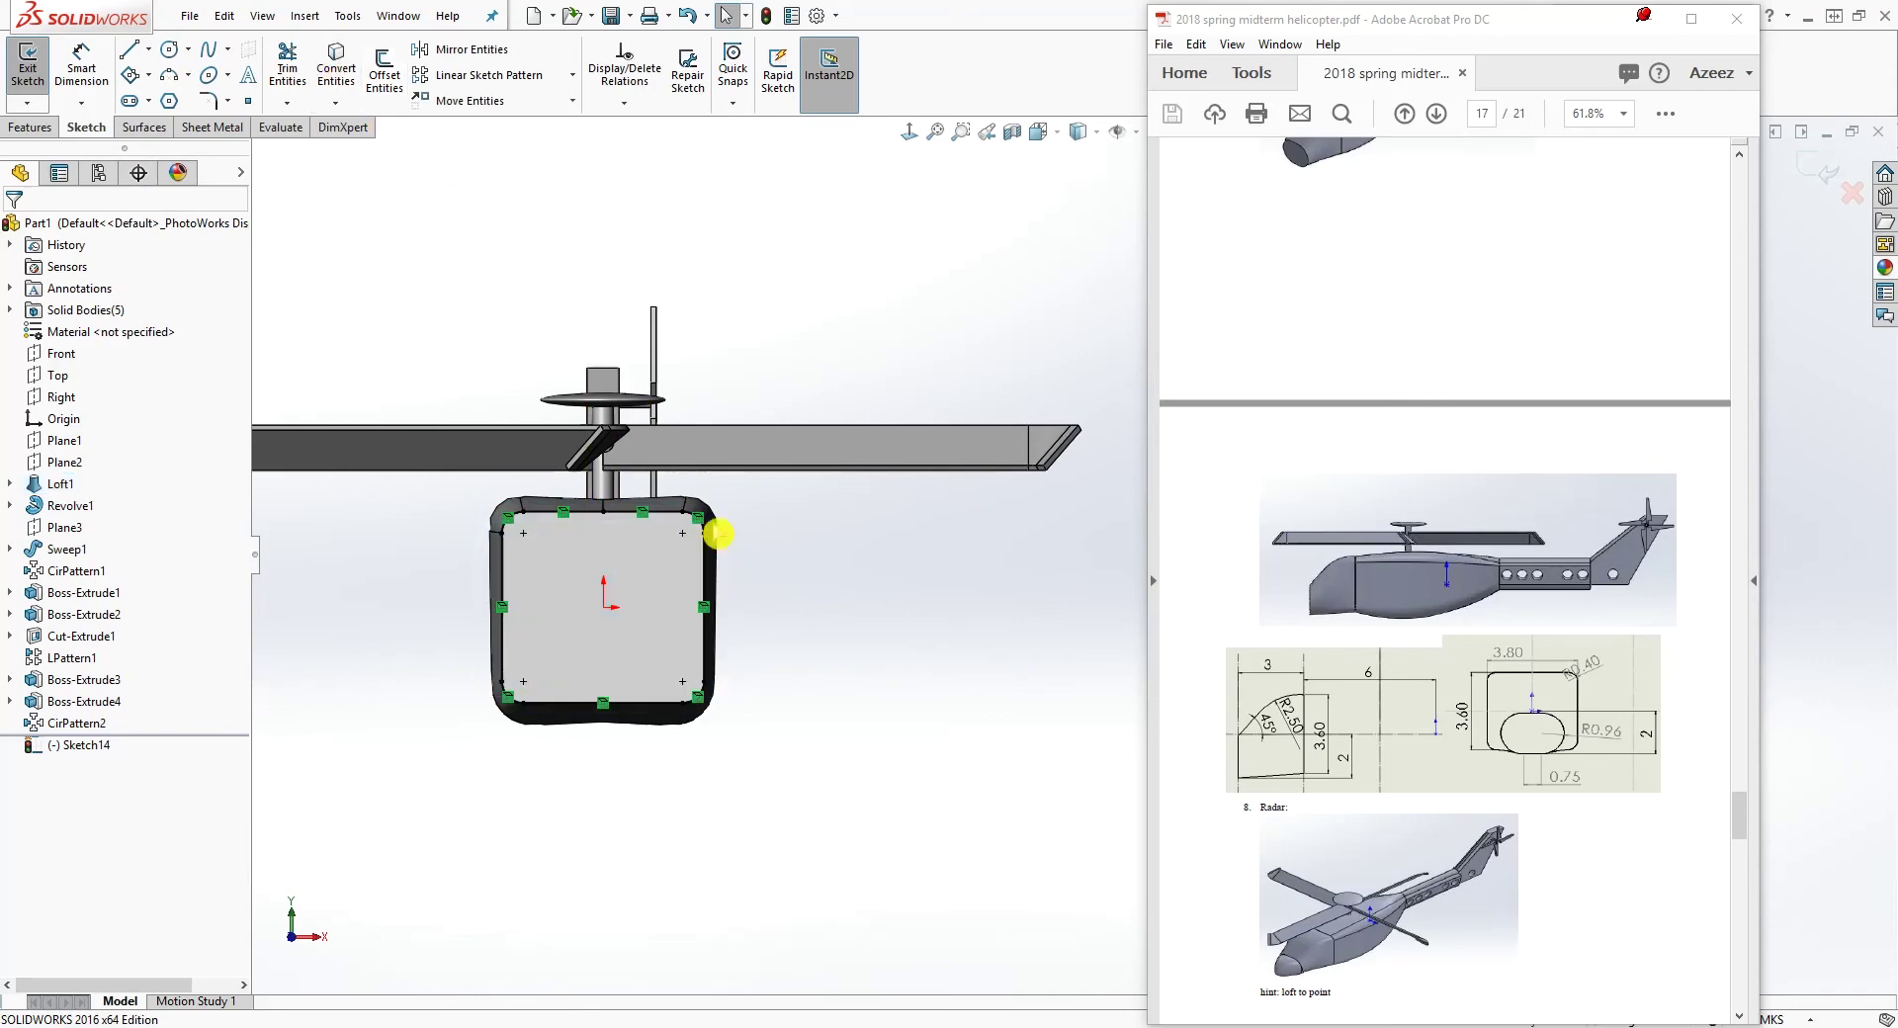
pyautogui.moveTo(894, 673); pyautogui.dragTo(788, 699, button='middle')
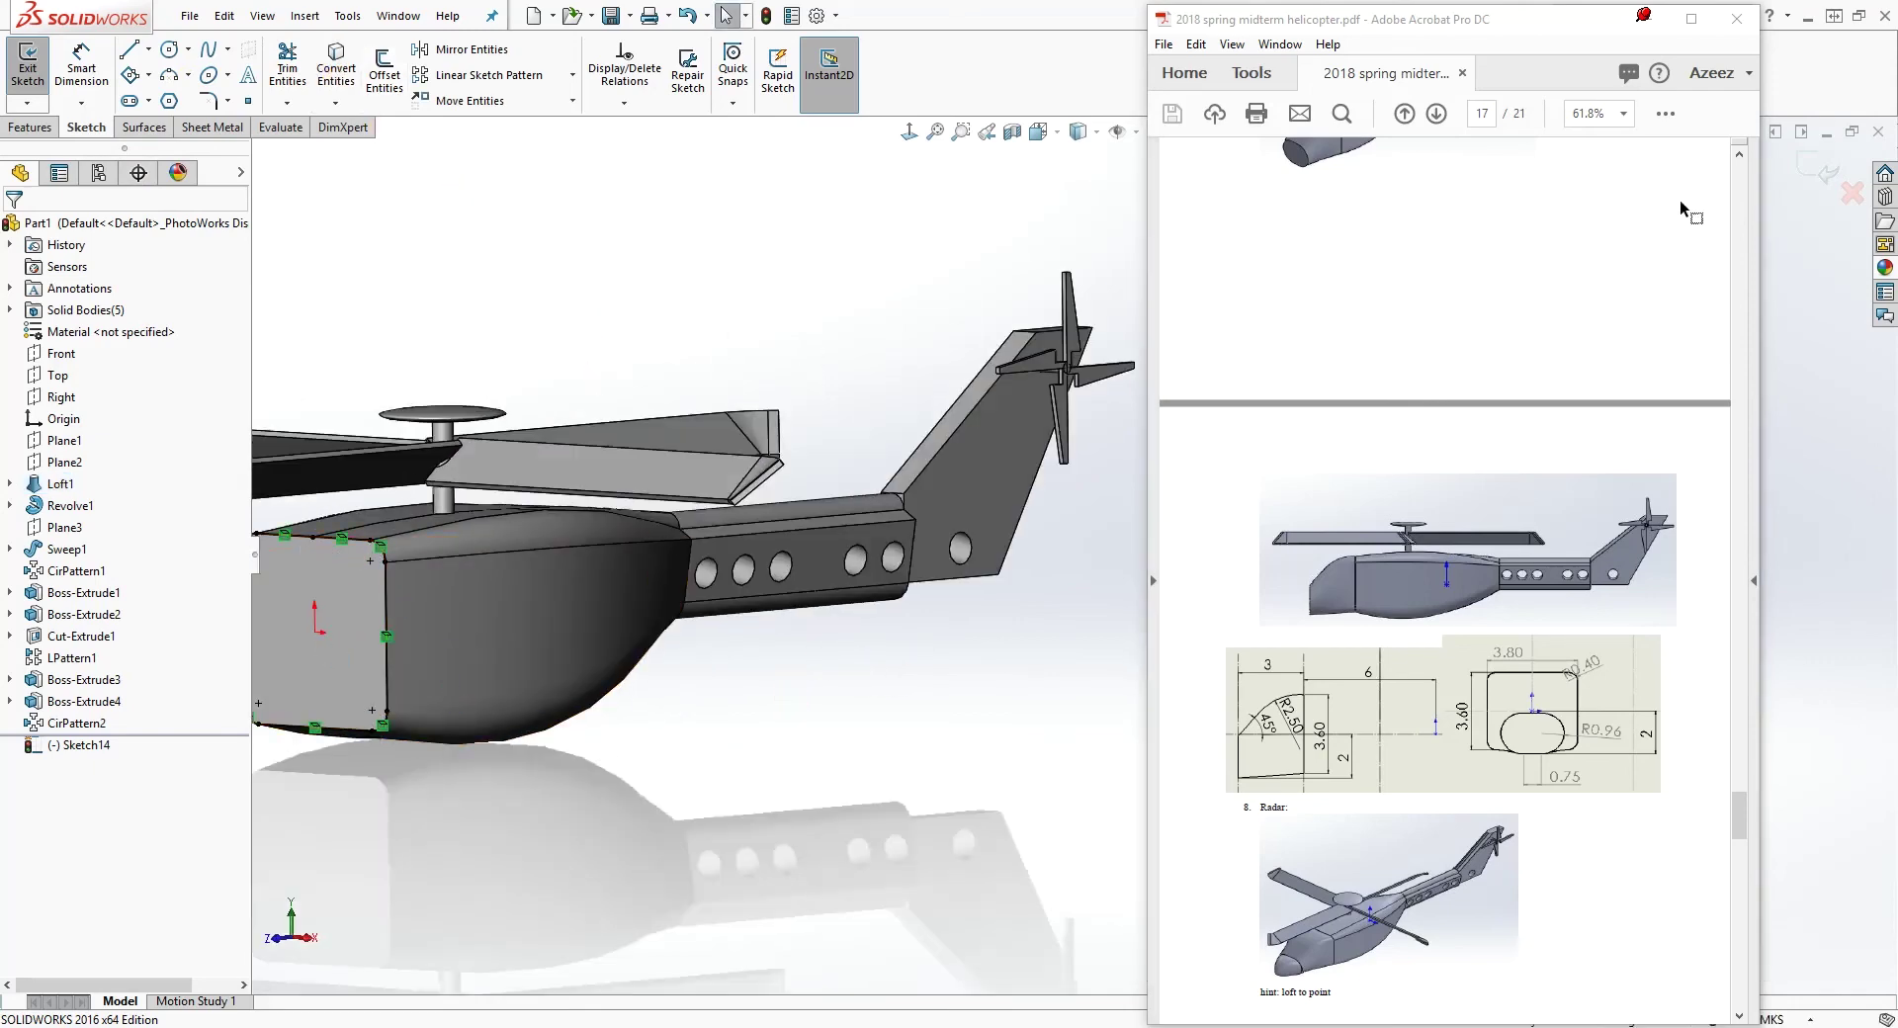
pyautogui.click(1806, 178)
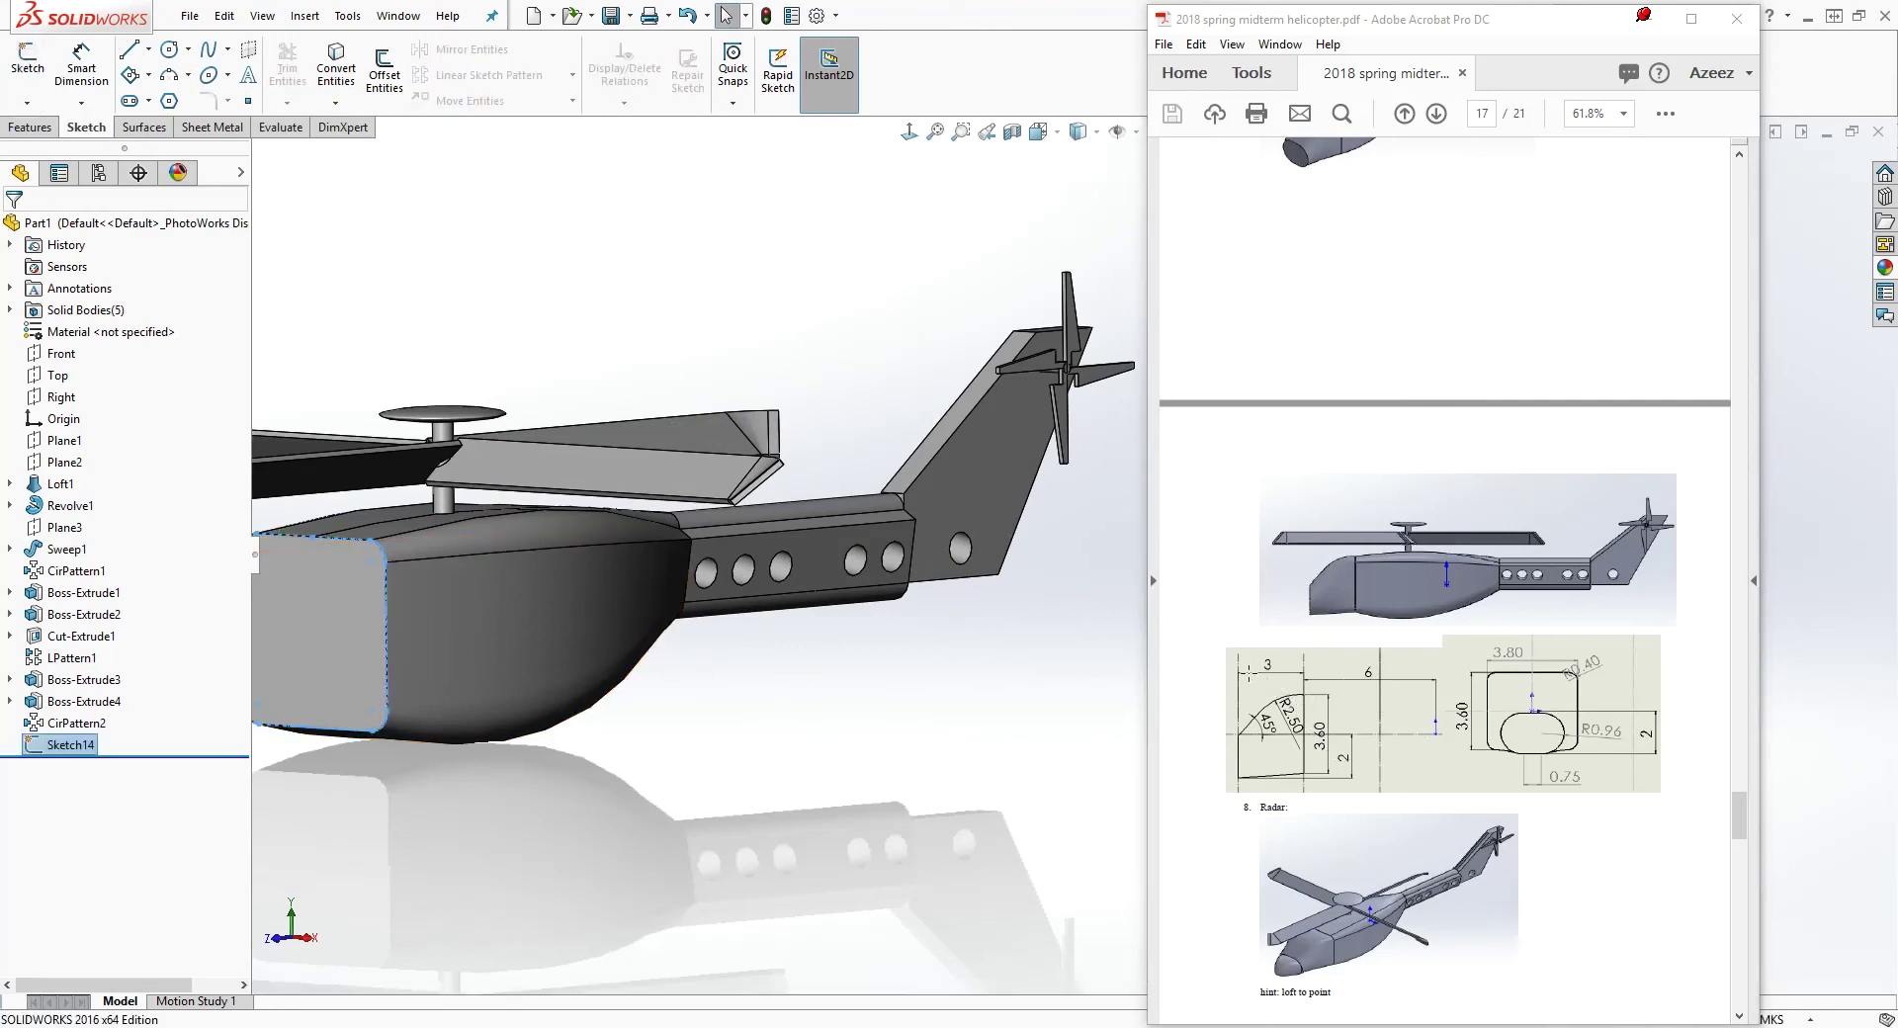
# Create a reference plane offset 3 m from Plane1, in front of the fuselage's flat face
pyautogui.click(33, 138)
pyautogui.click(798, 74)
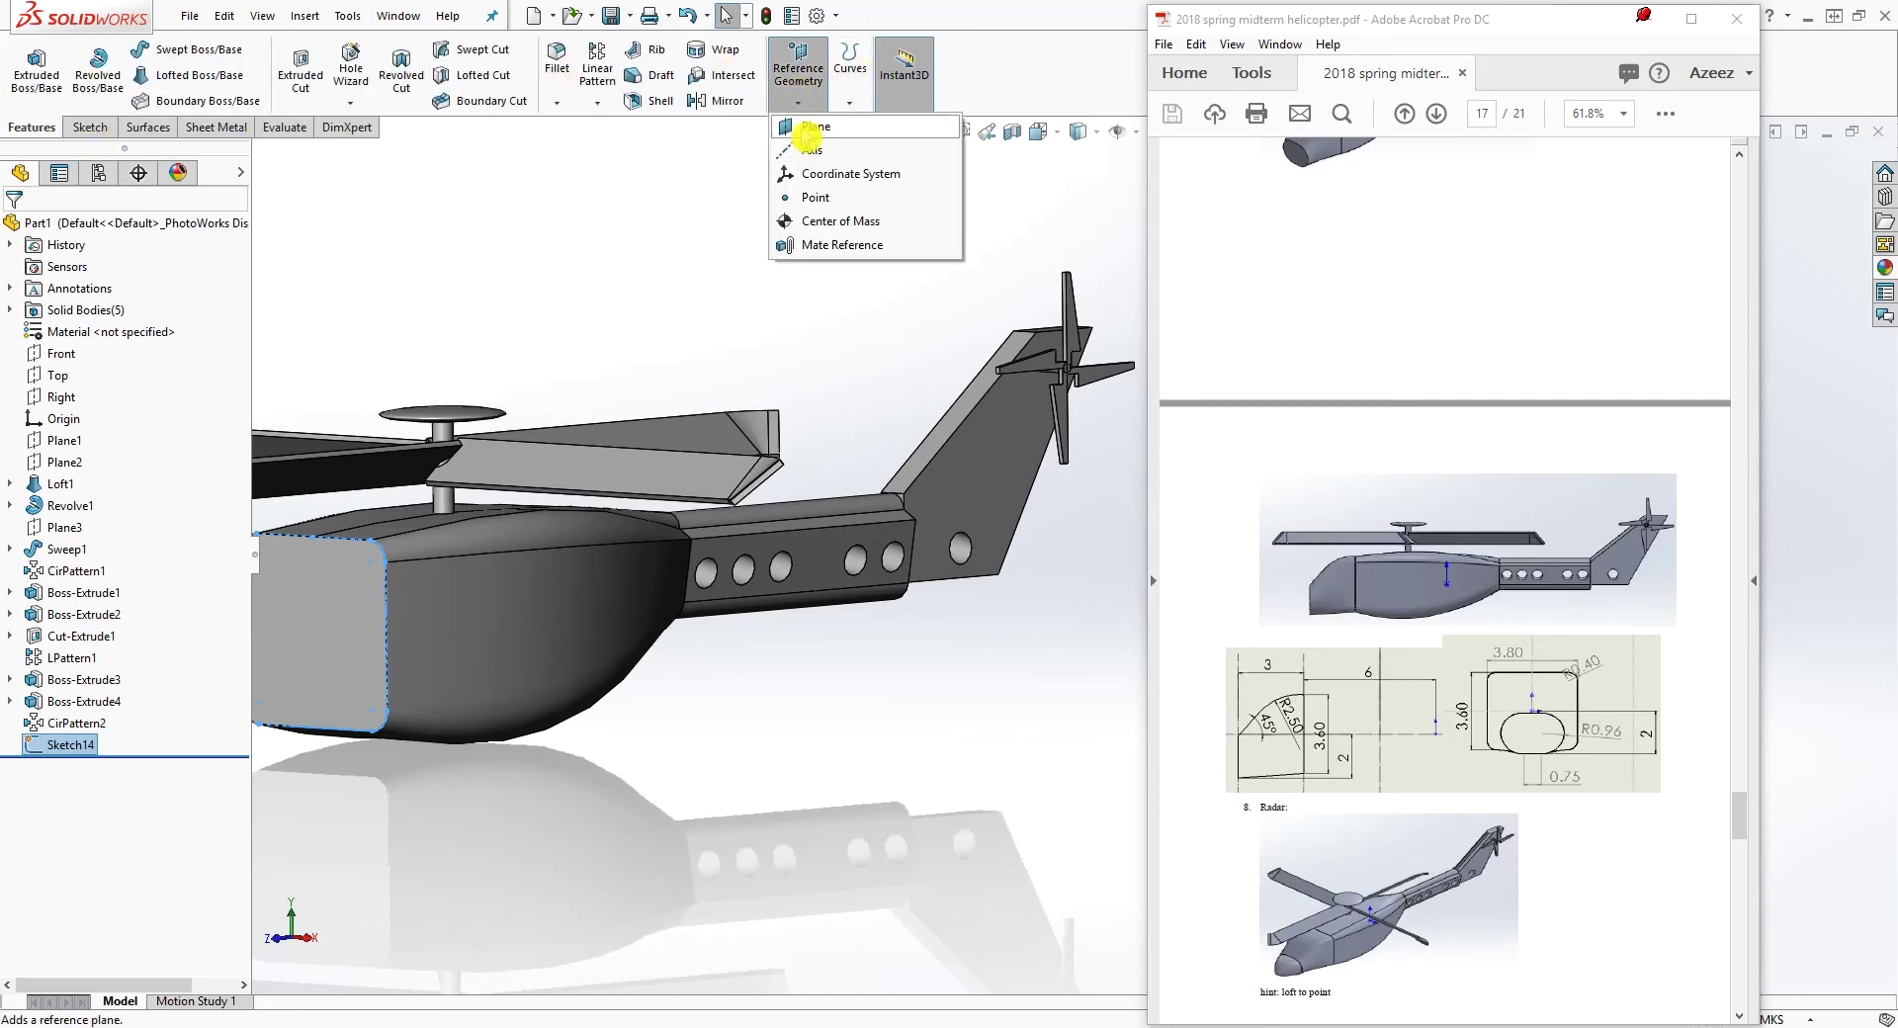
pyautogui.click(803, 126)
pyautogui.press('f')
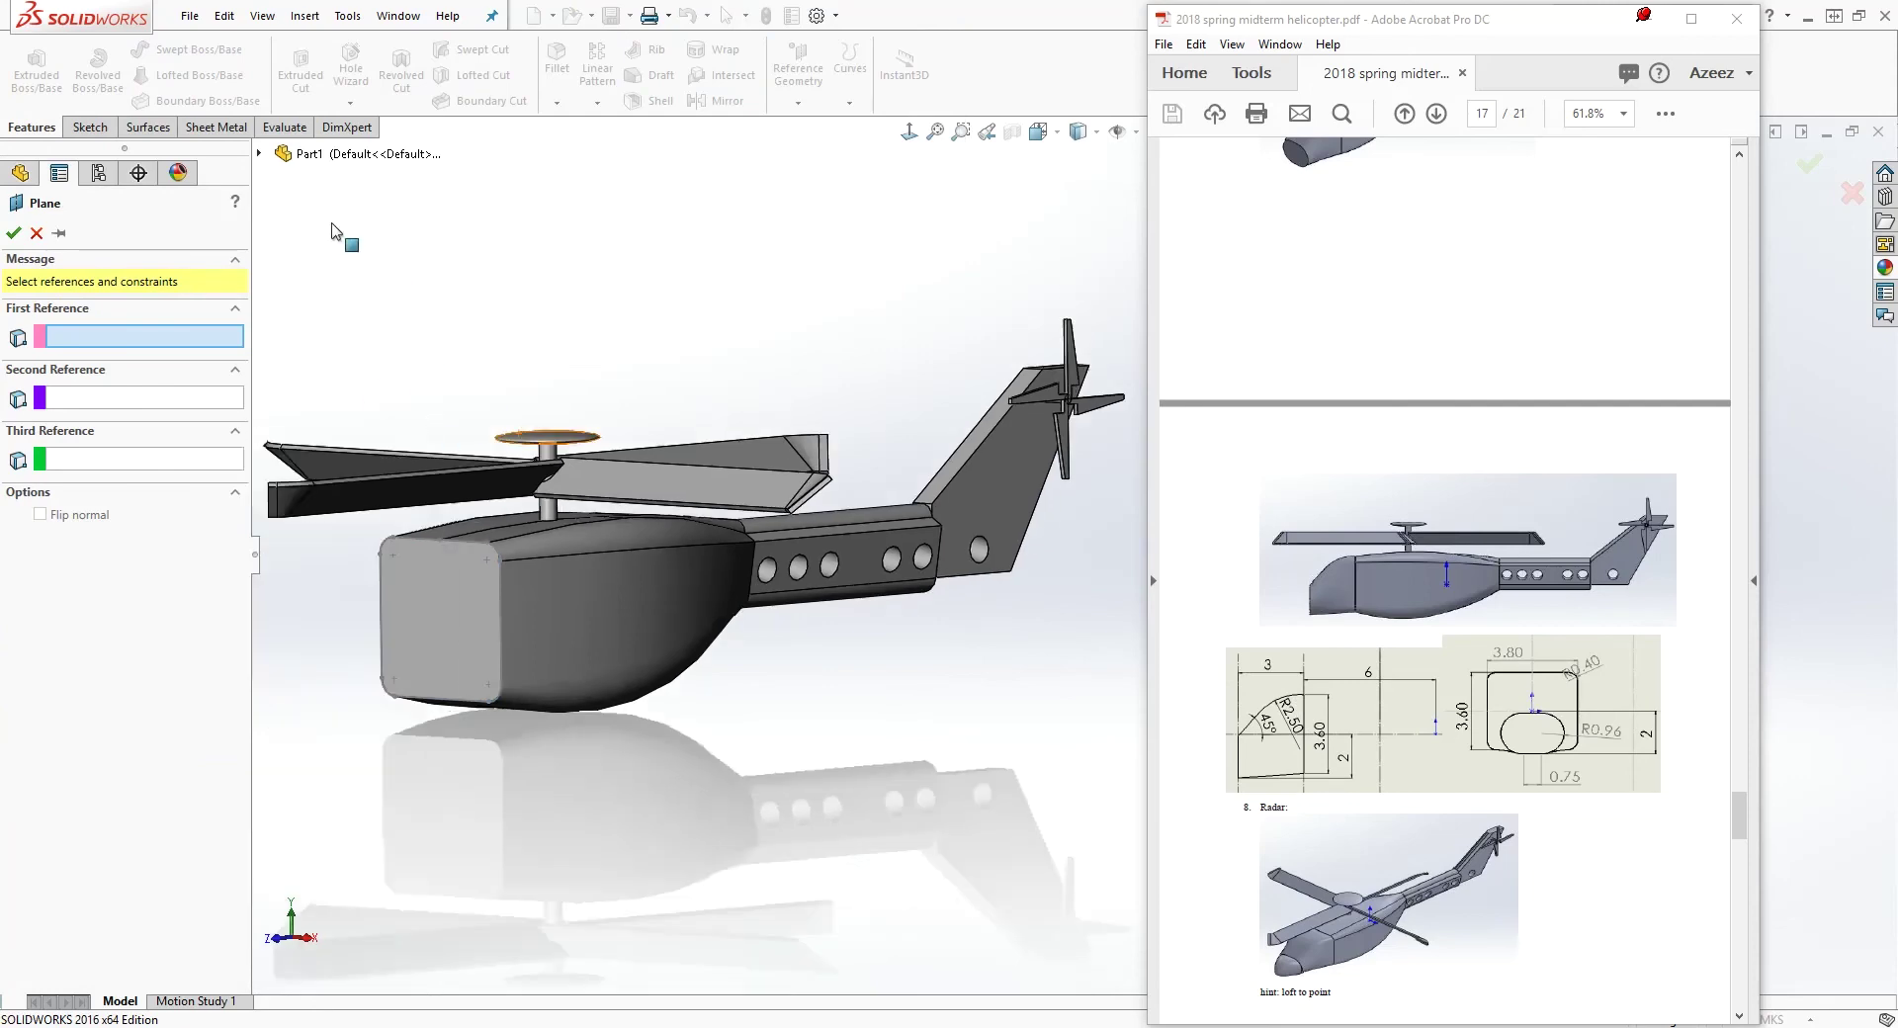
pyautogui.click(260, 155)
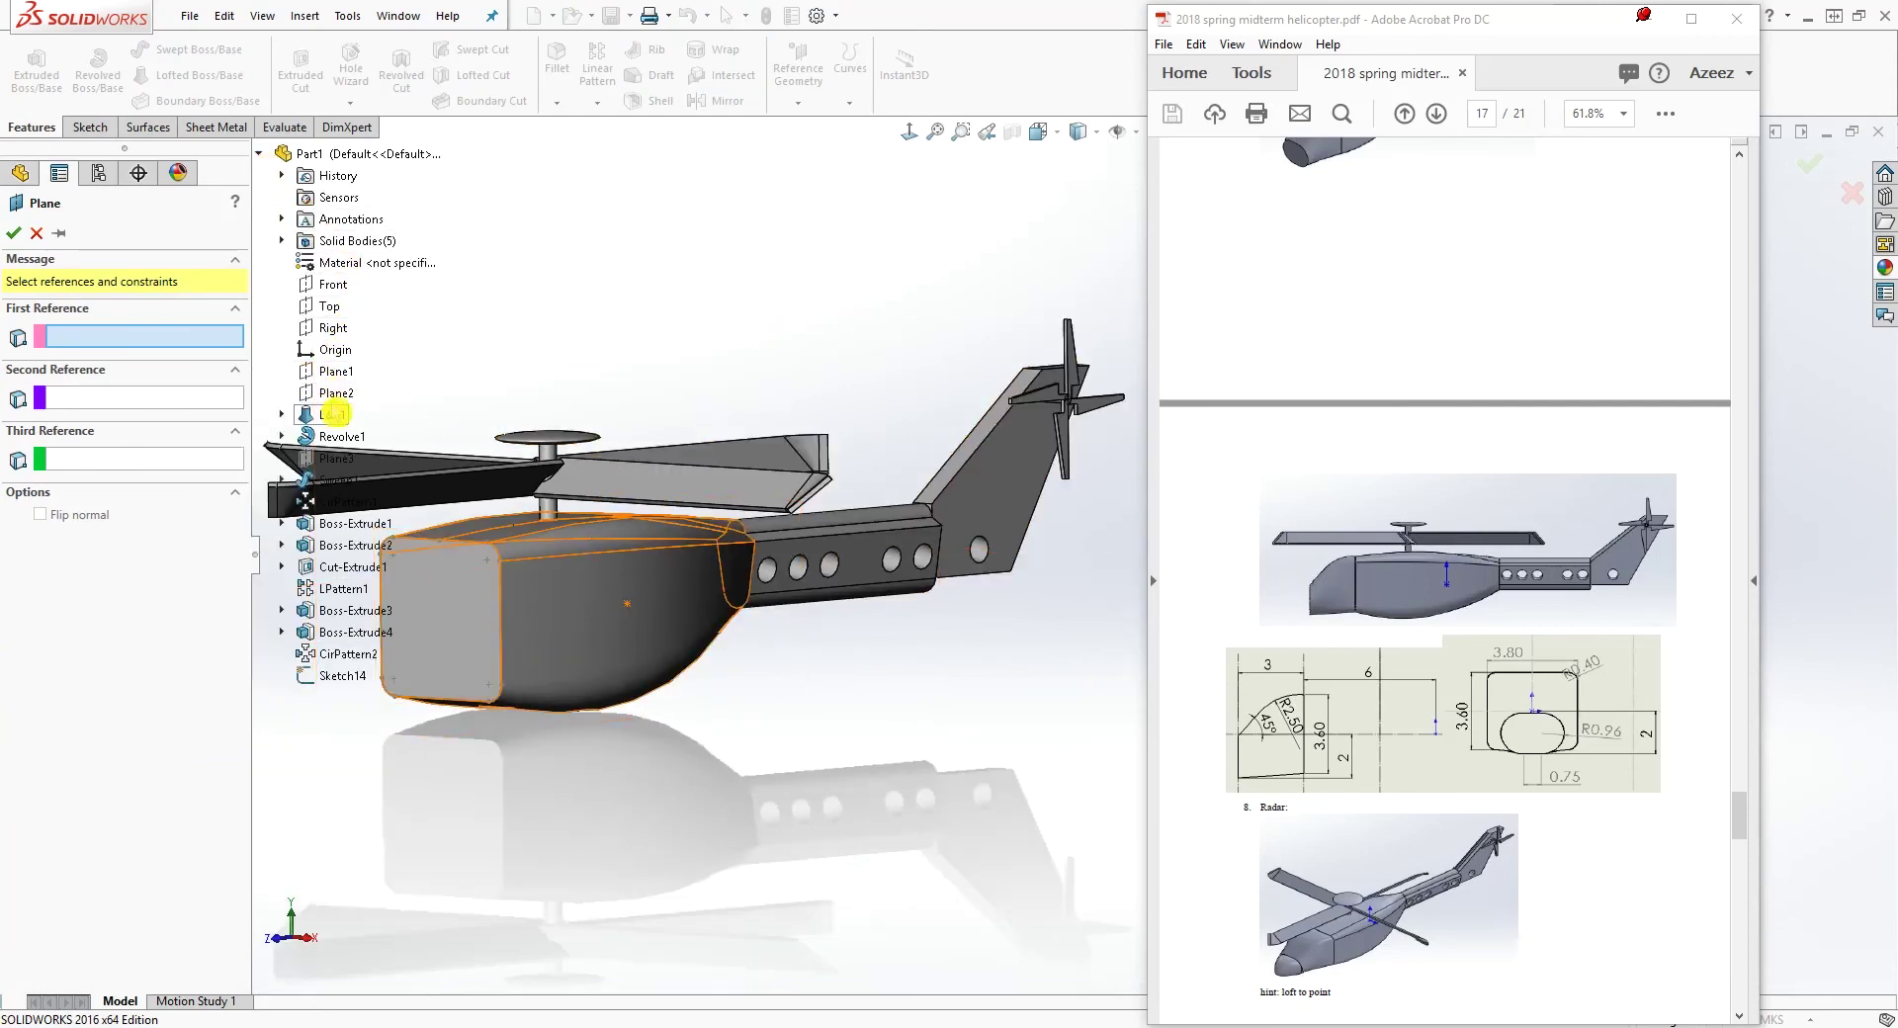
pyautogui.click(342, 381)
pyautogui.moveTo(851, 786); pyautogui.dragTo(756, 781, button='middle')
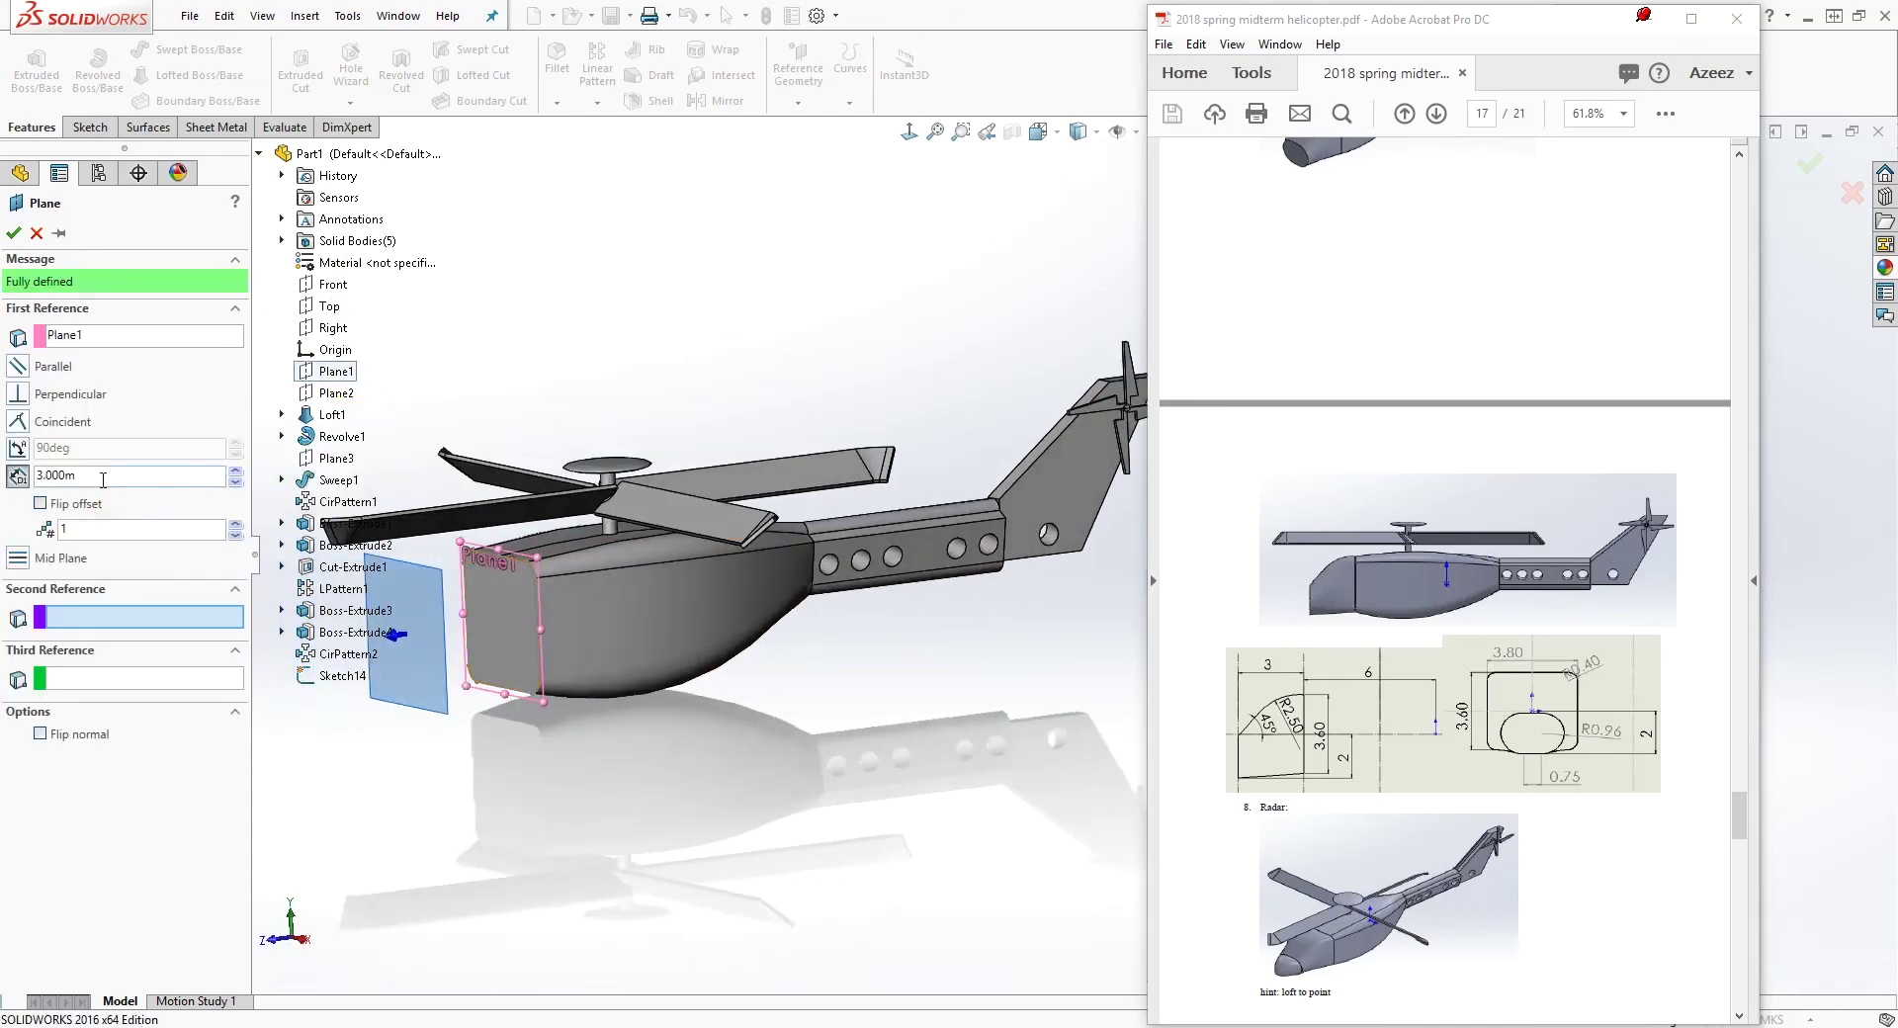
pyautogui.click(14, 234)
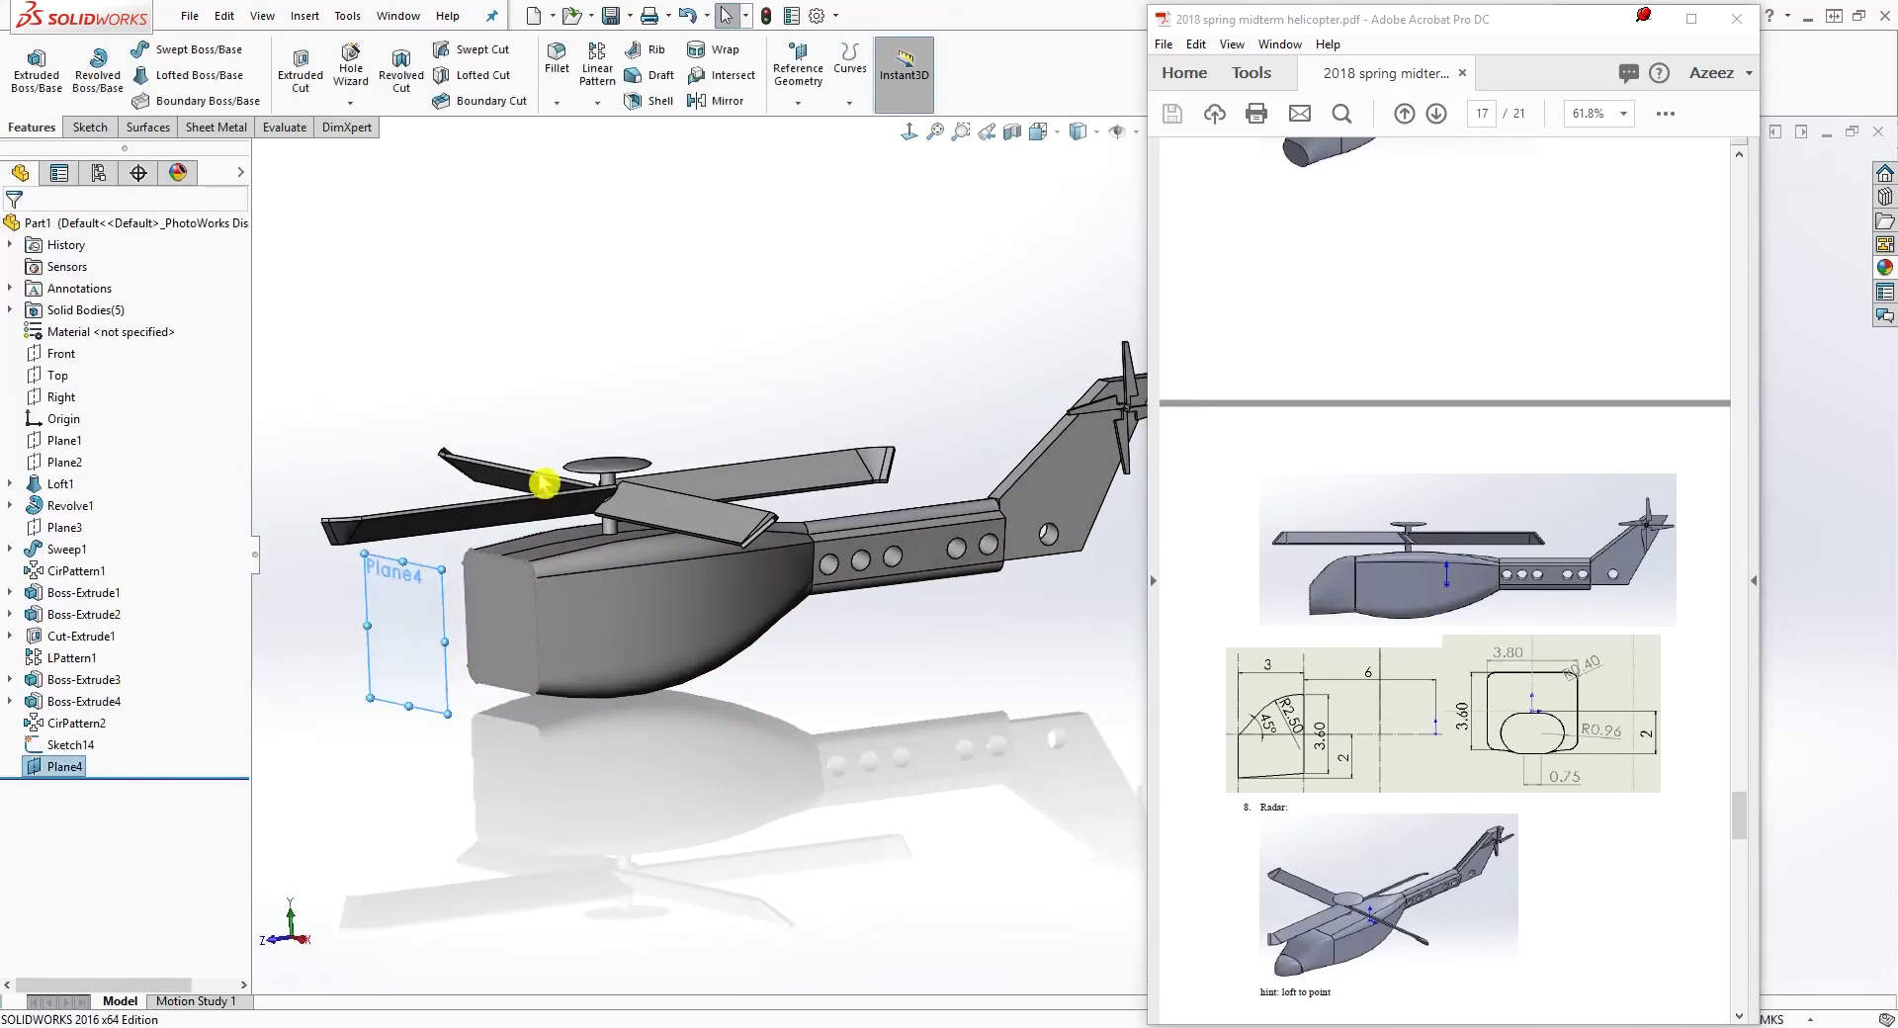
# Start a new sketch on the offset plane ahead of the fuselage and view it face-on
pyautogui.moveTo(736, 812); pyautogui.dragTo(771, 841, button='middle')
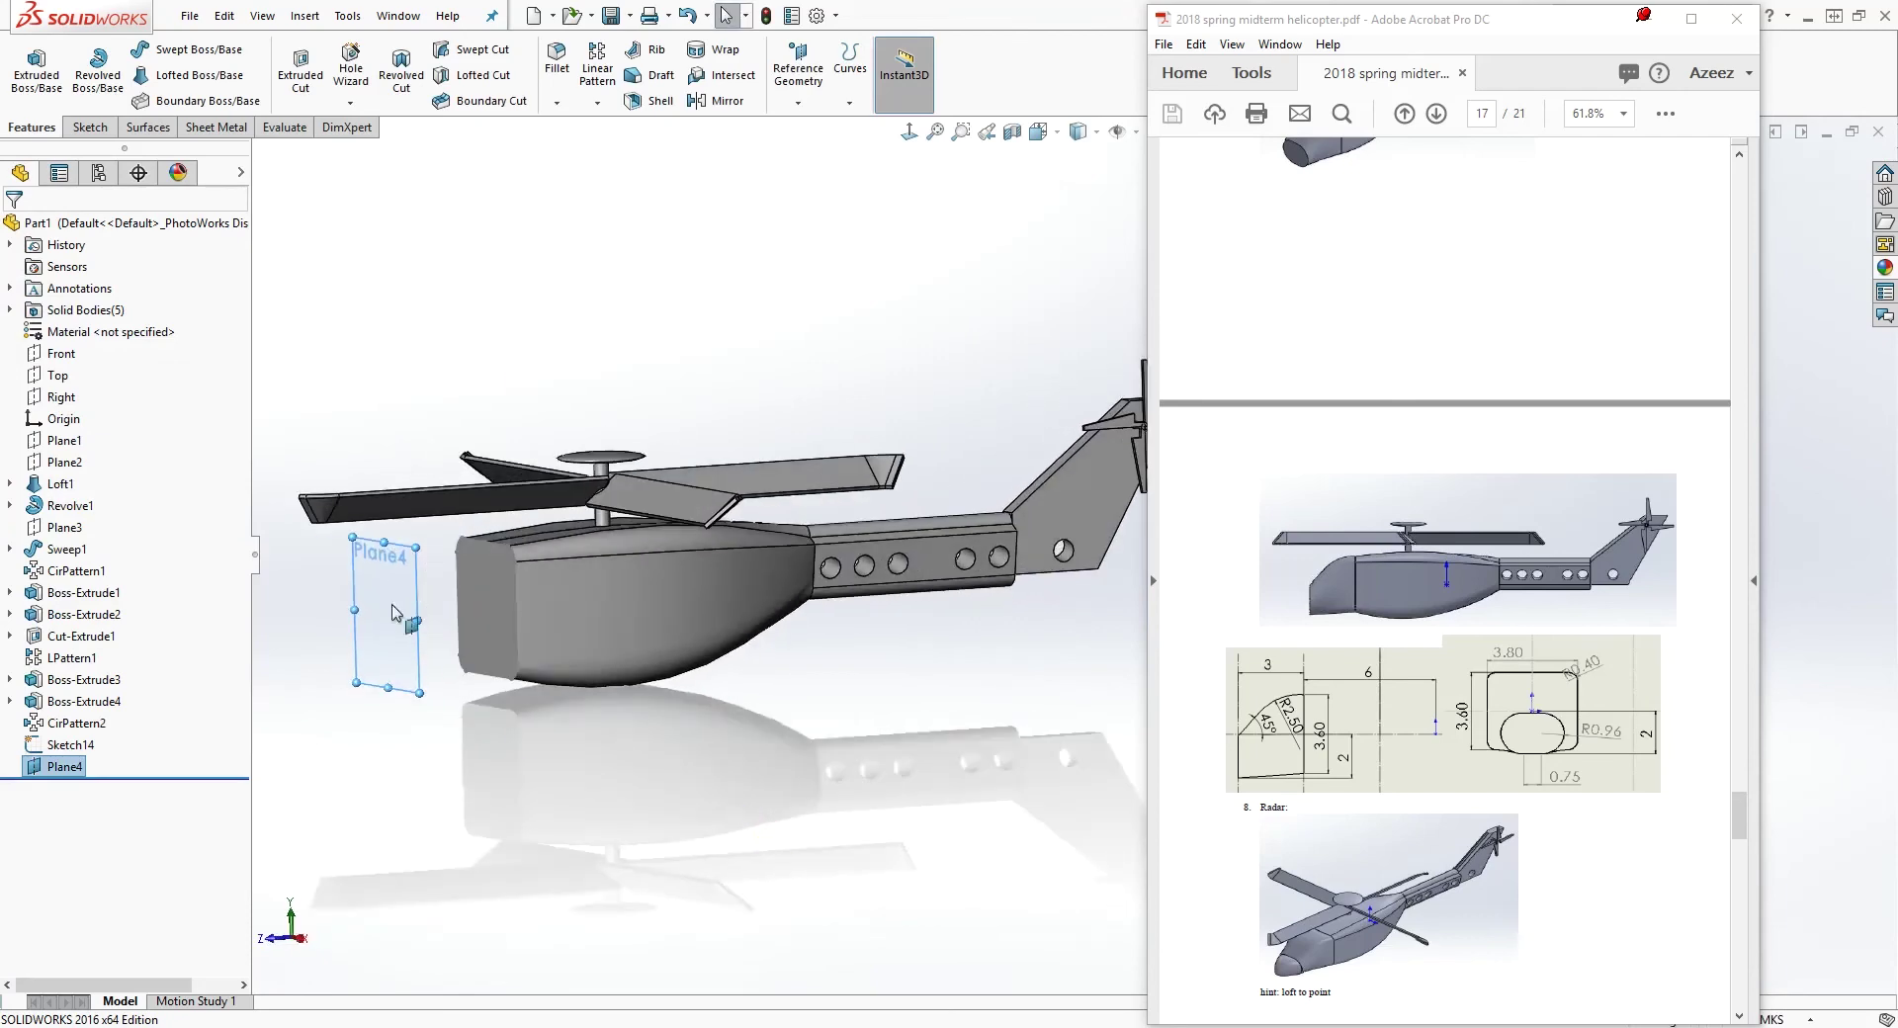
pyautogui.click(69, 768)
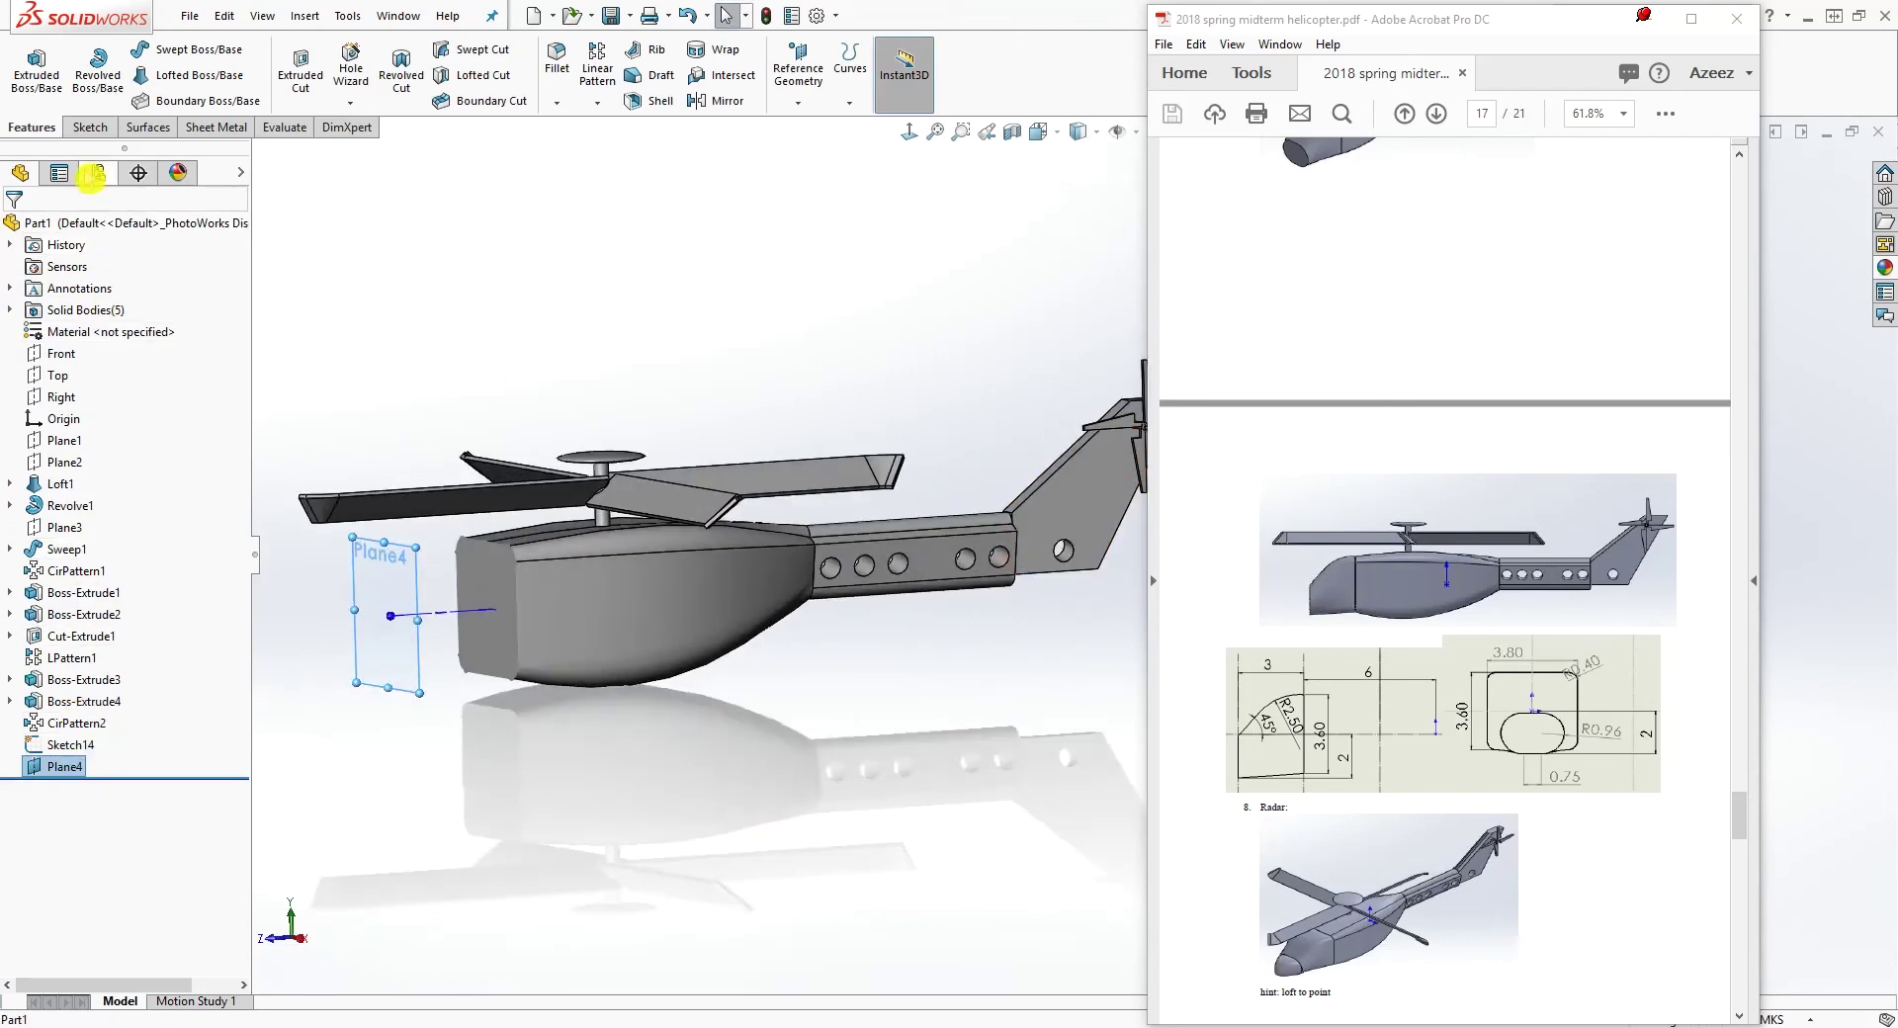
pyautogui.click(89, 127)
pyautogui.click(28, 63)
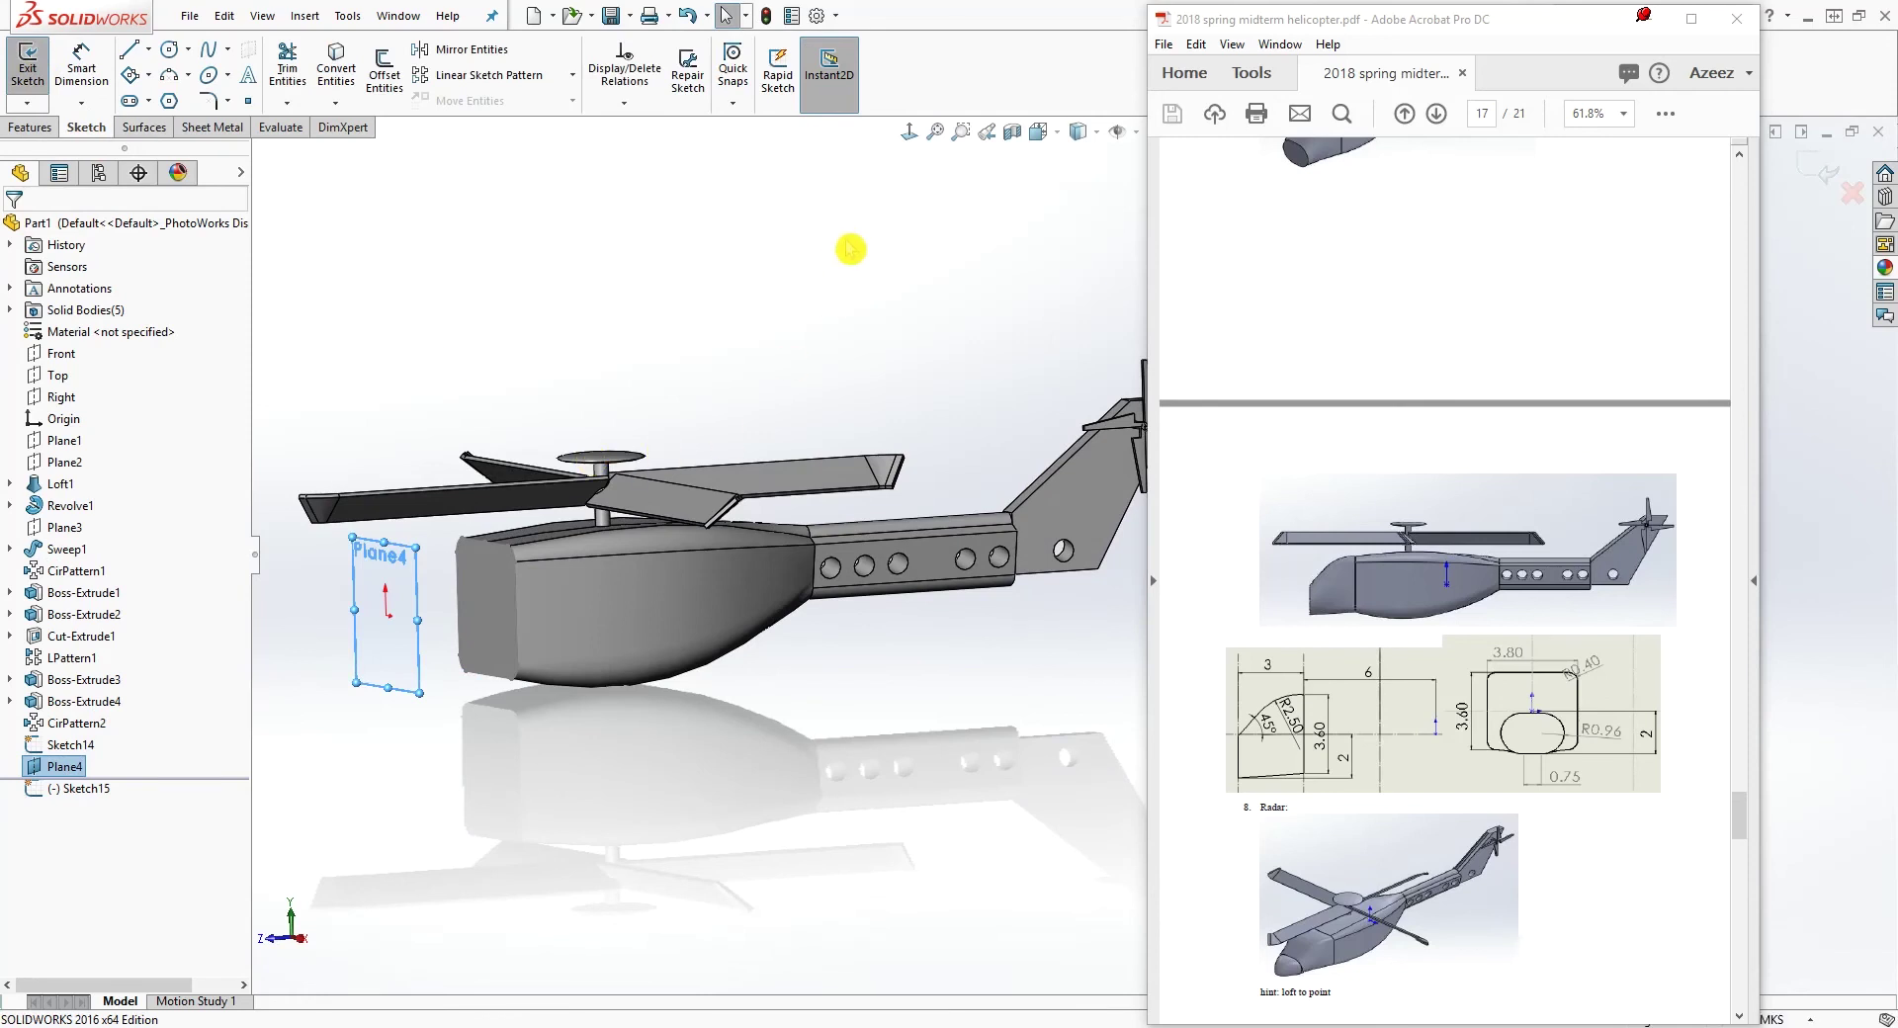
pyautogui.click(907, 134)
pyautogui.keyDown('ctrl'); pyautogui.moveTo(964, 799); pyautogui.dragTo(553, 781, button='middle'); pyautogui.keyUp('ctrl')
pyautogui.scroll(-5, 746, 711)
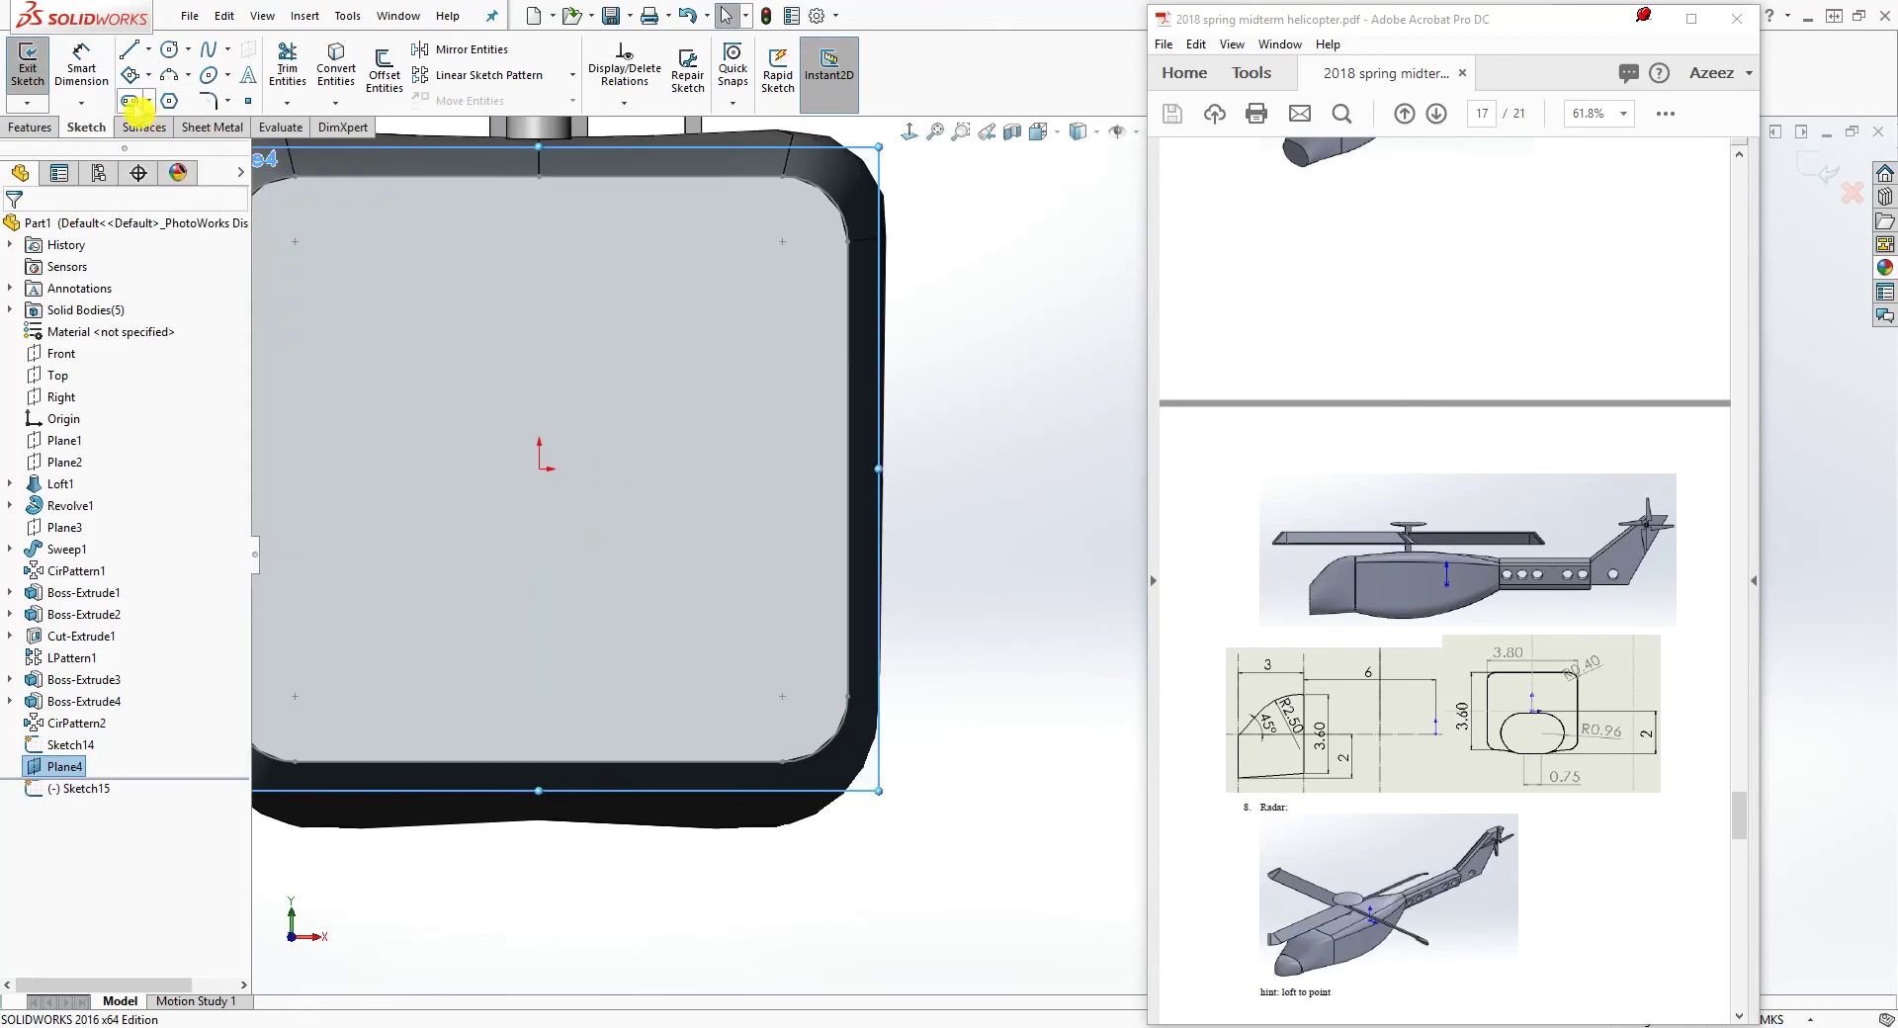
# Sketch a horizontal straight slot below the origin, about 1.15 m between arc centres and about 0.94 m wide
pyautogui.click(129, 101)
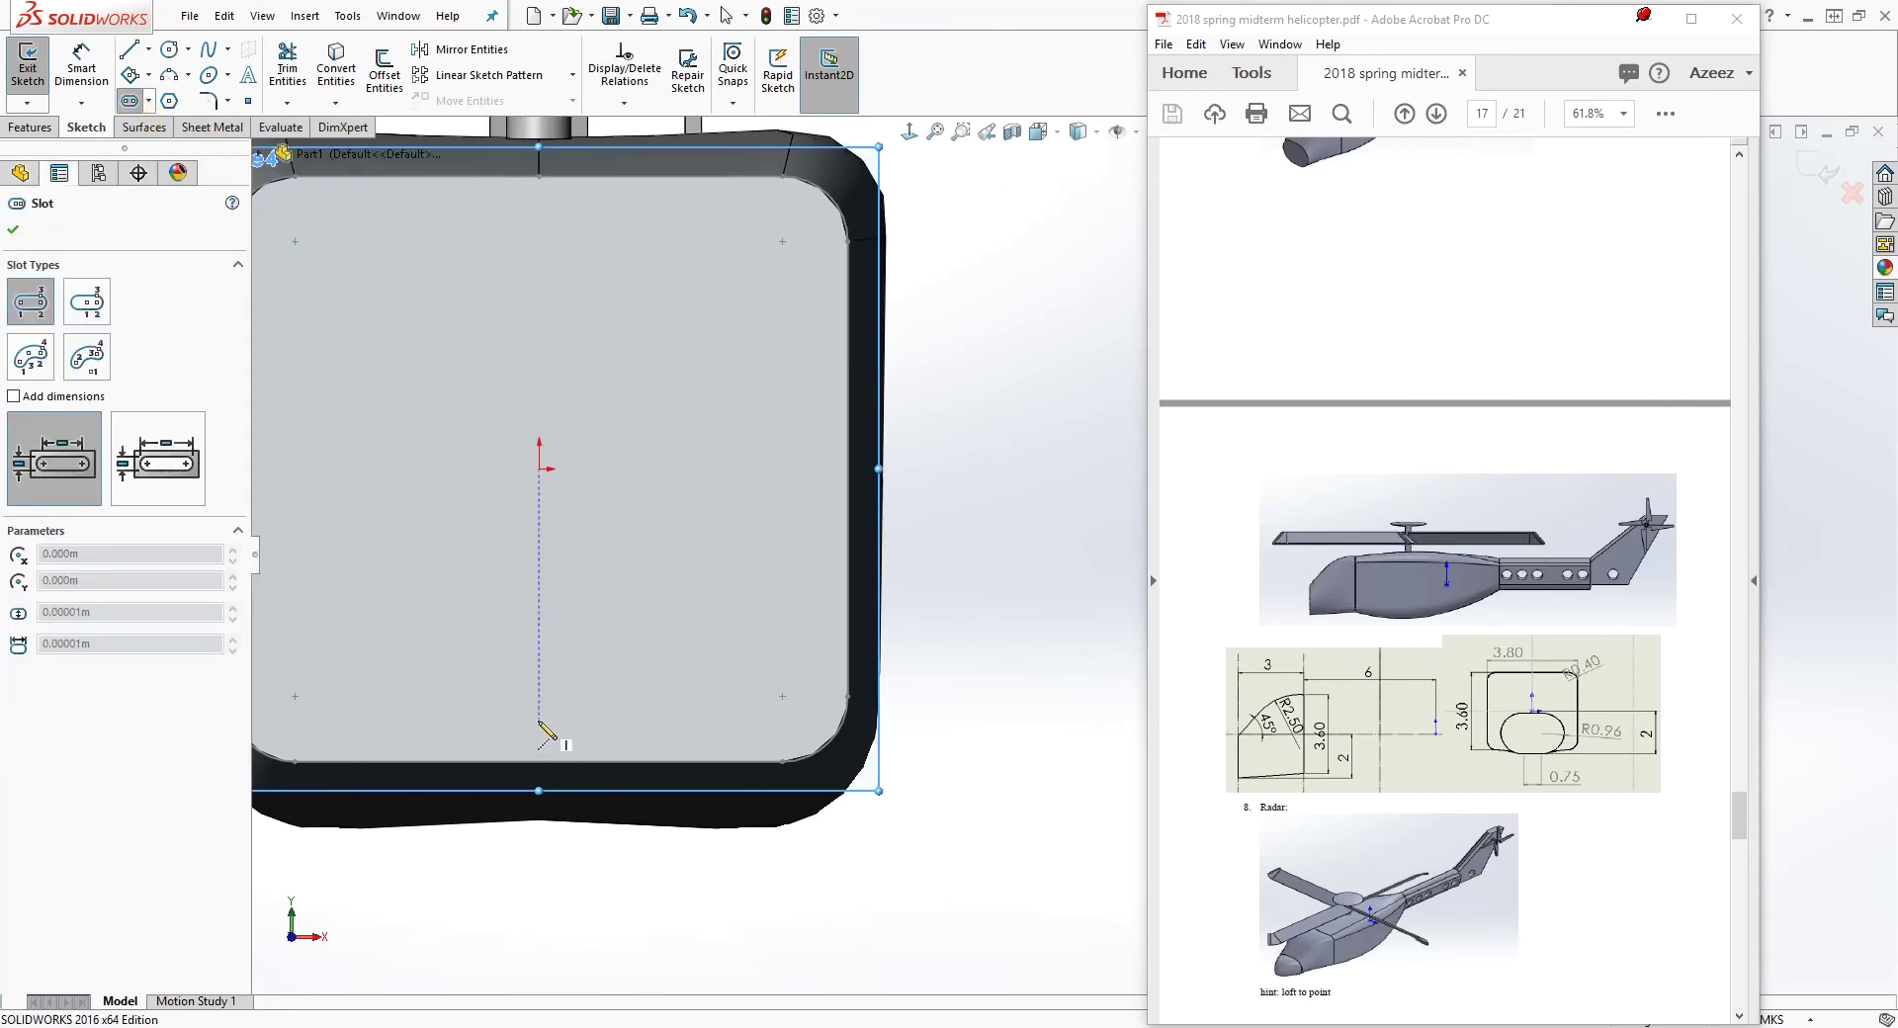
pyautogui.click(532, 713)
pyautogui.click(724, 714)
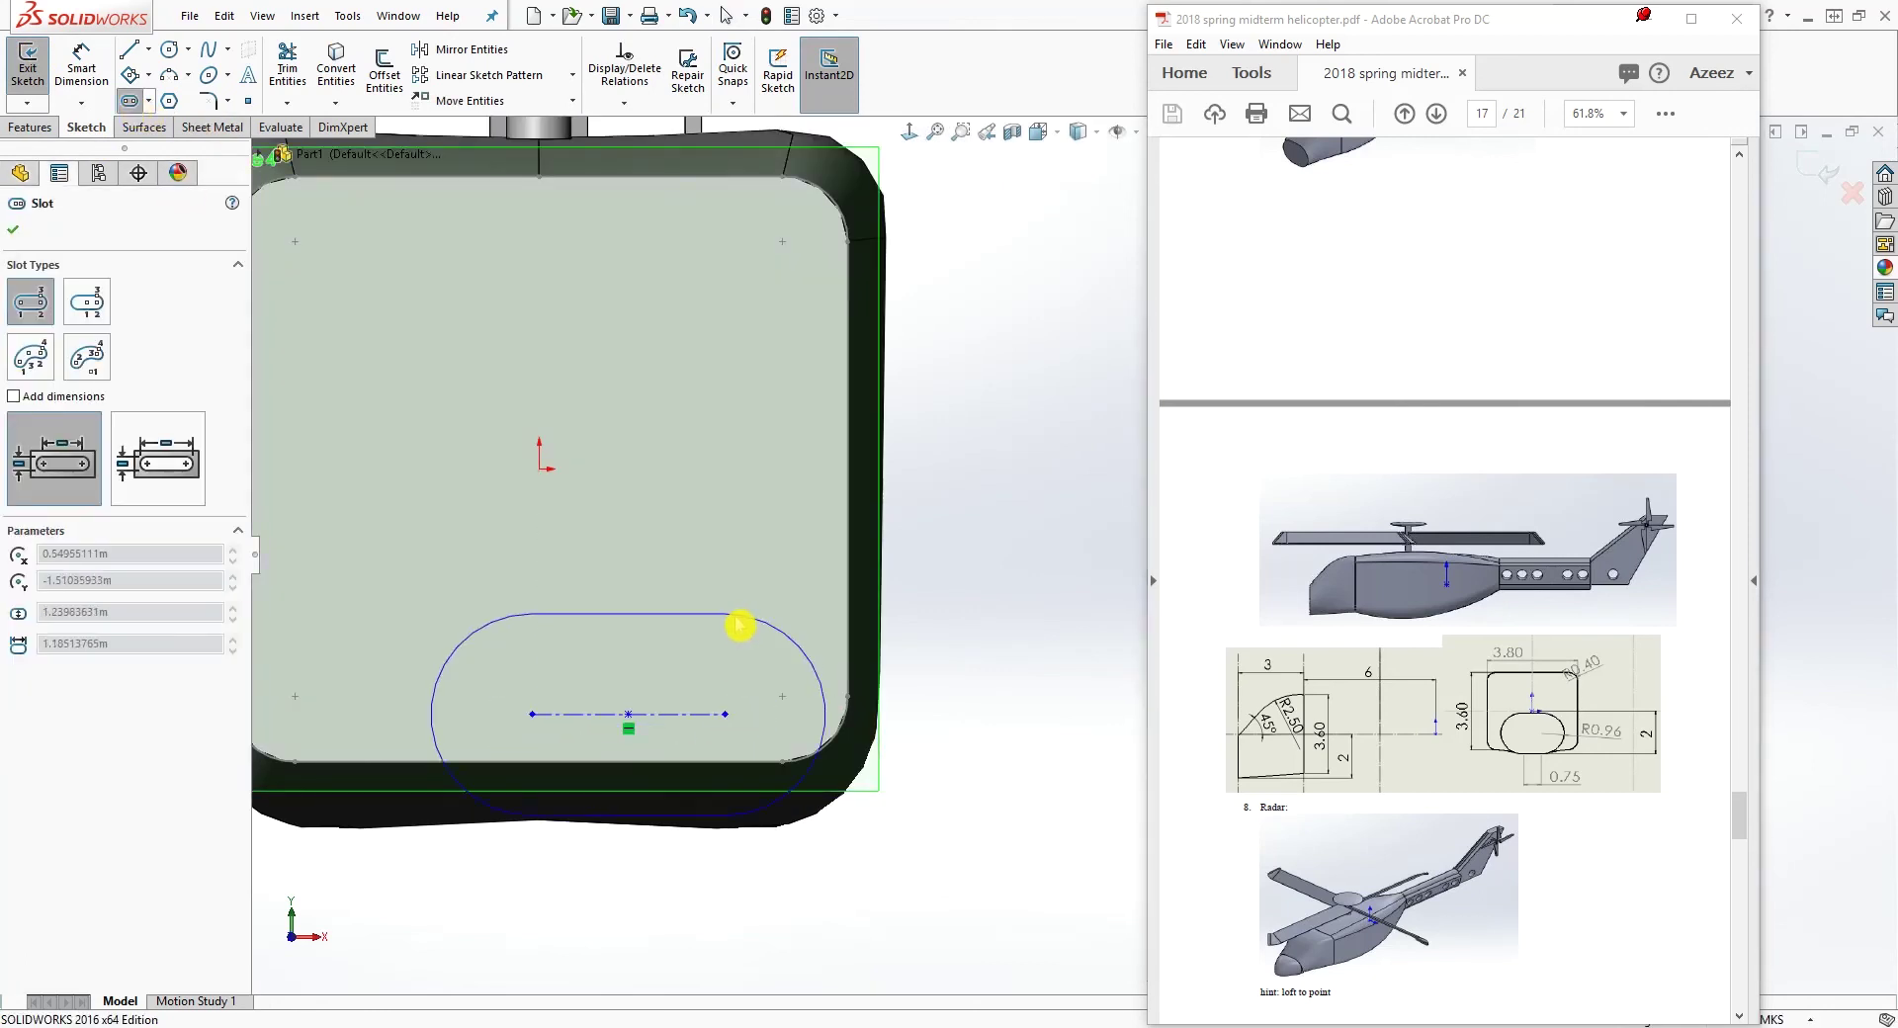
pyautogui.click(726, 631)
pyautogui.press('Escape')
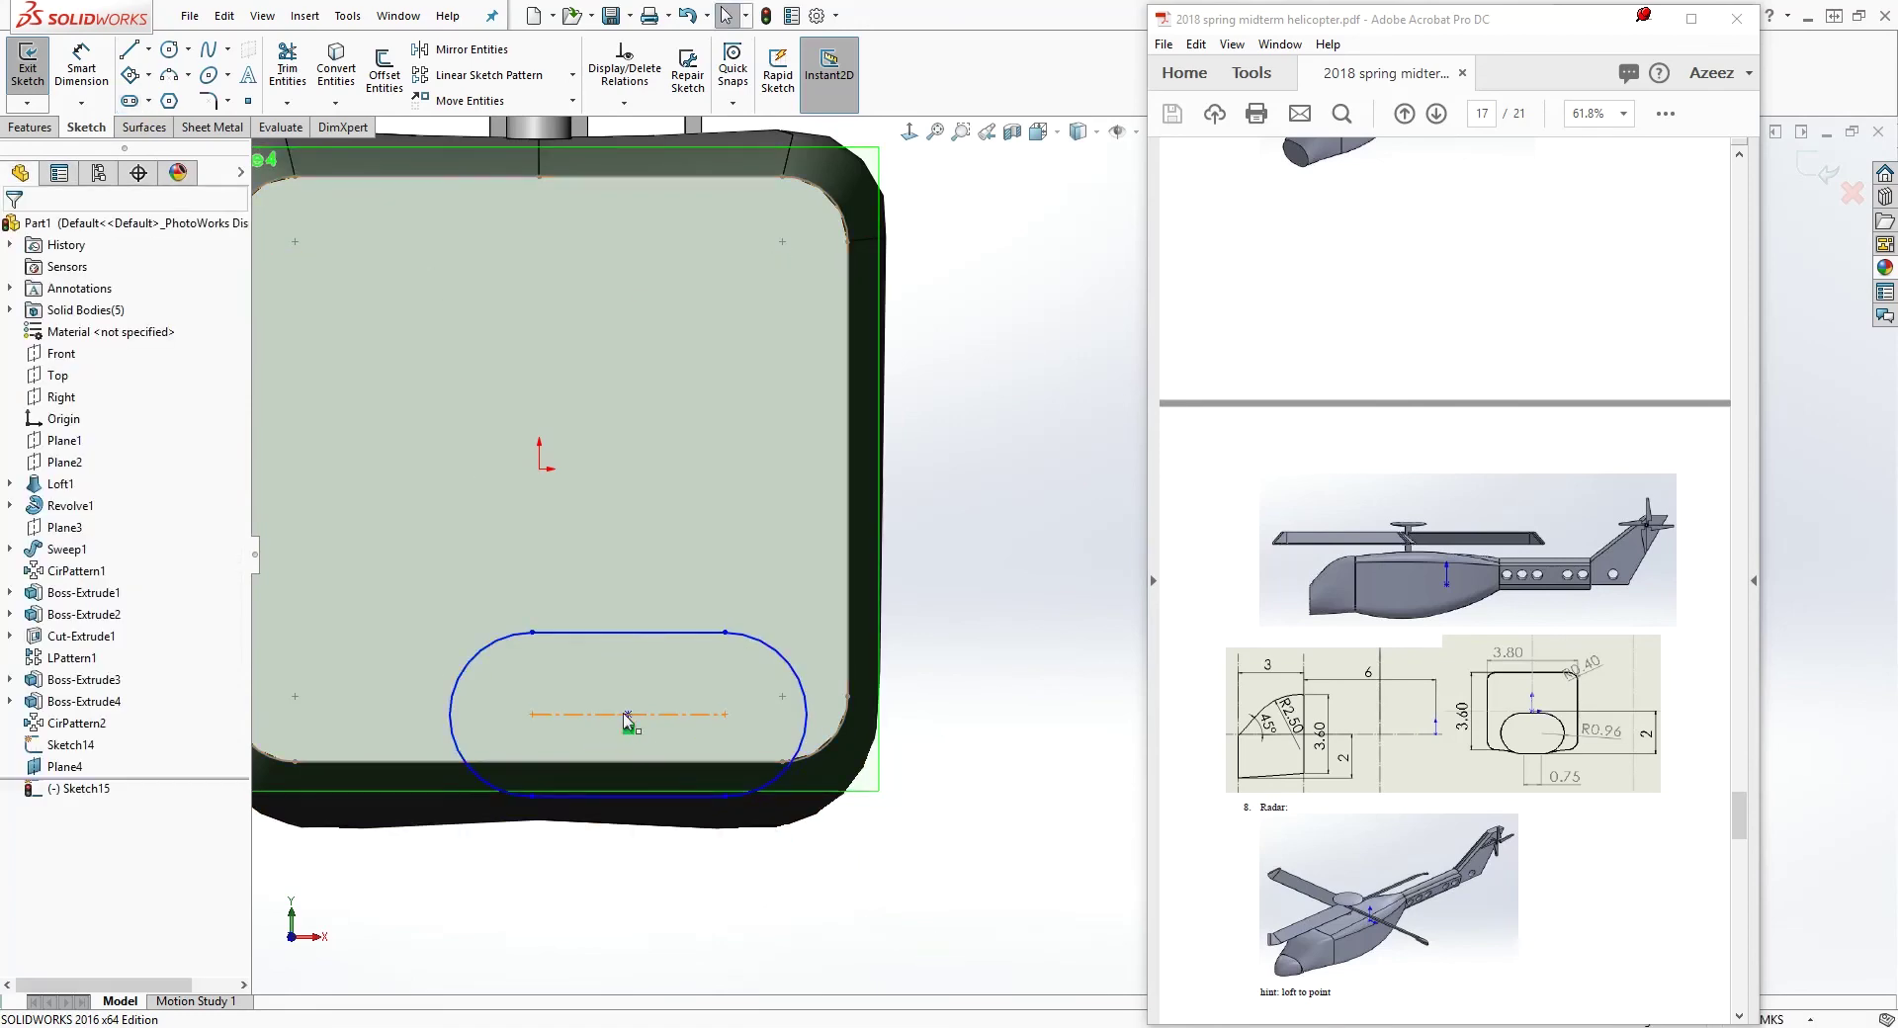
pyautogui.moveTo(615, 715)
pyautogui.mouseDown()
pyautogui.moveTo(560, 713)
pyautogui.moveTo(625, 708)
pyautogui.mouseUp()
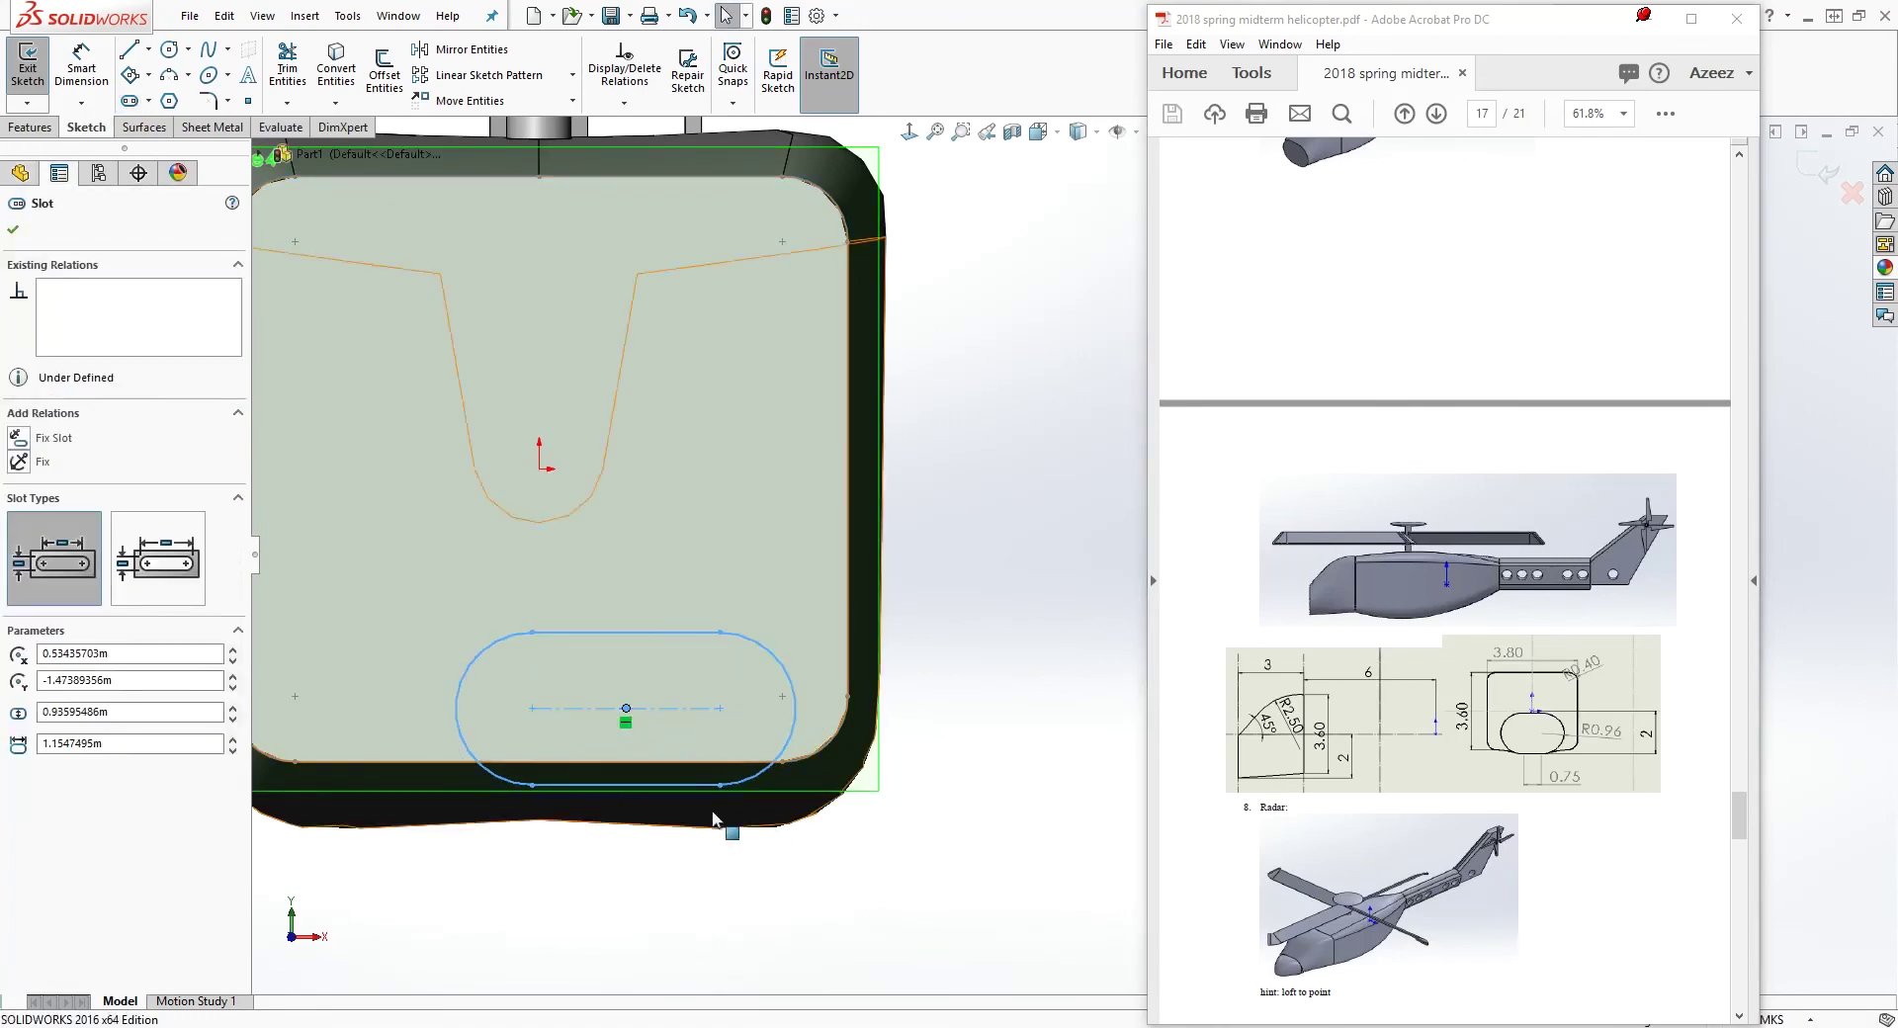
# Draw a line from the origin to the midpoint of the slot's centreline
pyautogui.click(817, 876)
pyautogui.press('l')
pyautogui.click(539, 468)
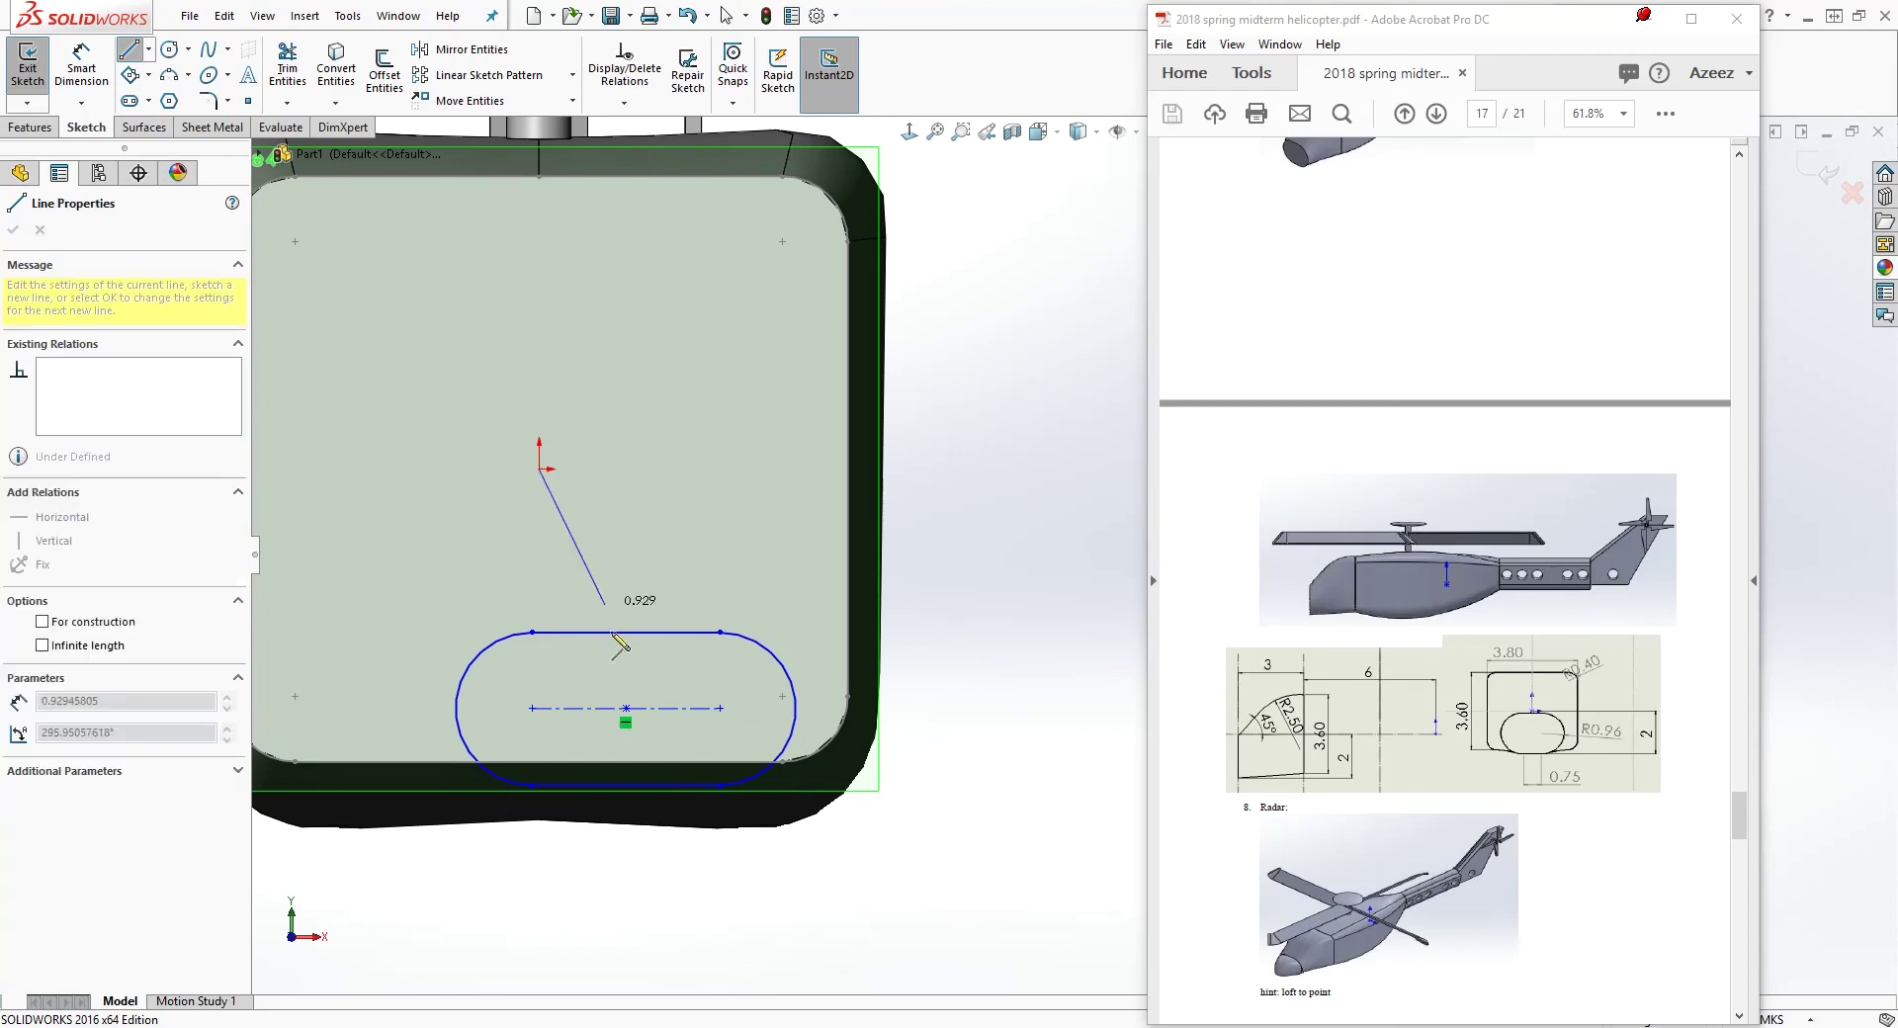
pyautogui.click(625, 697)
pyautogui.press('Escape')
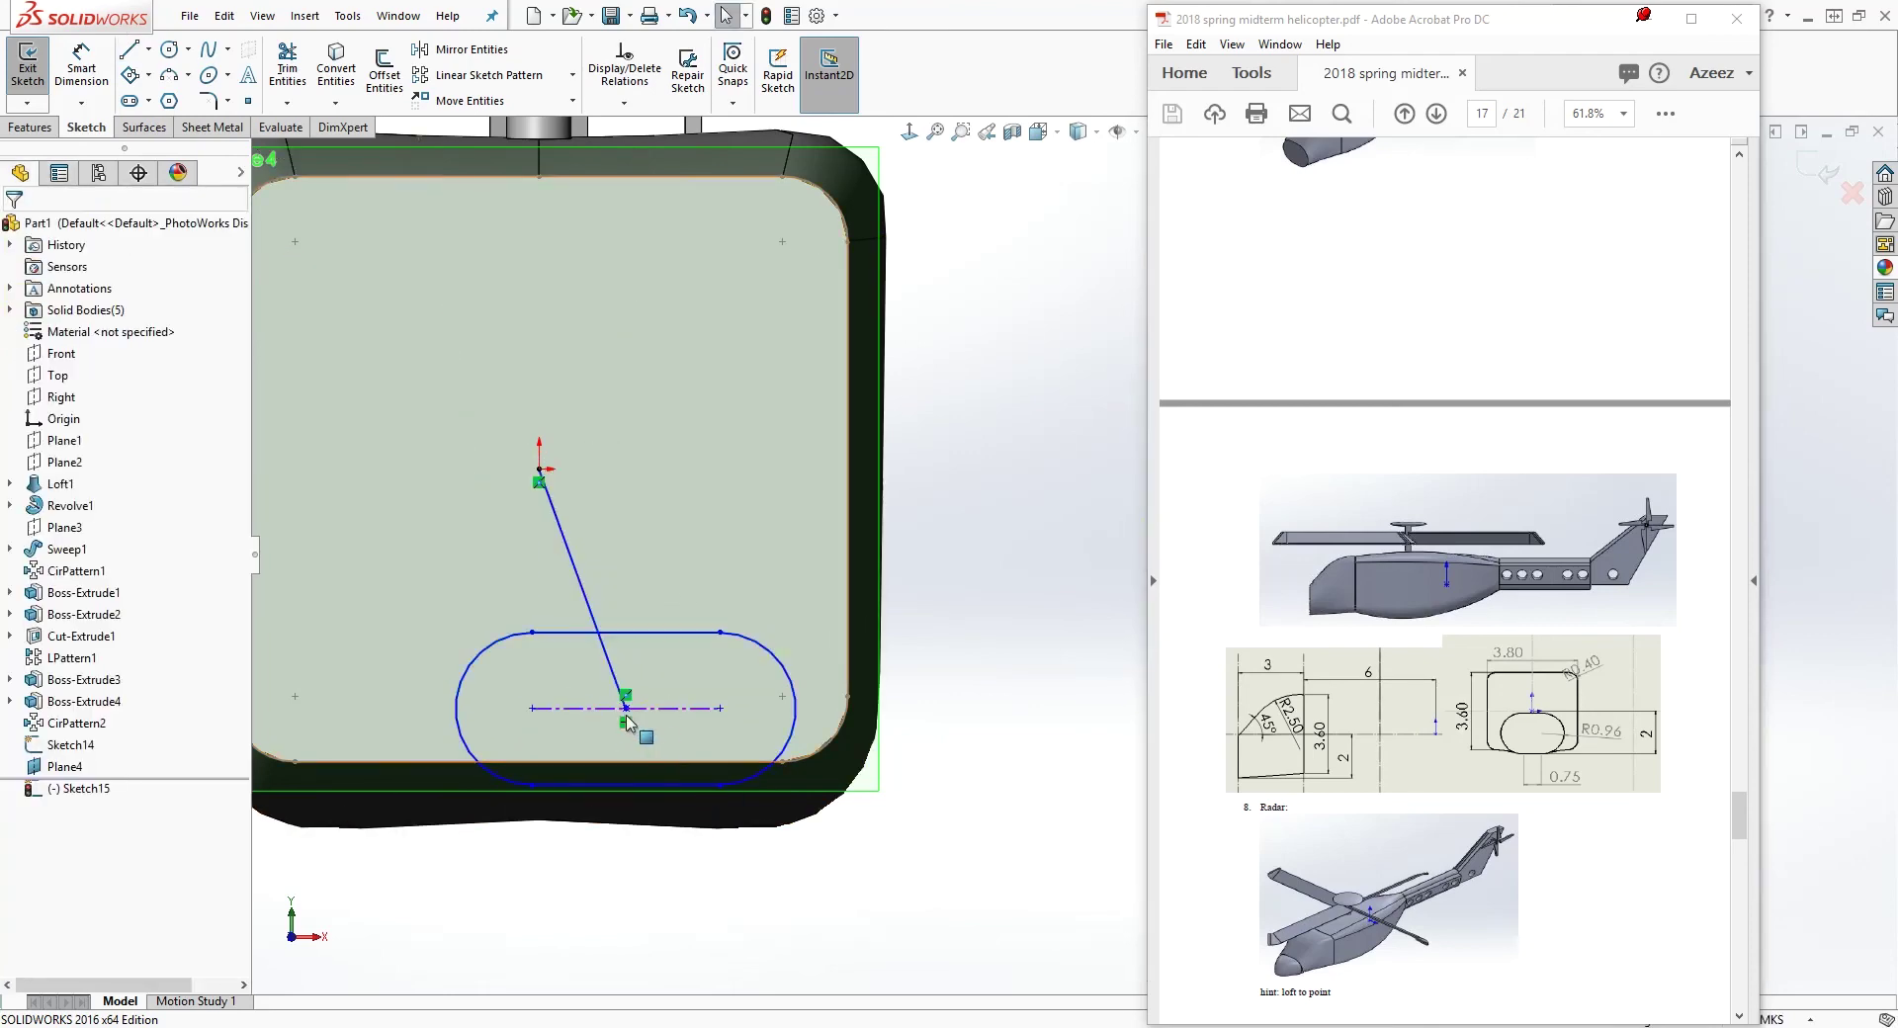
# Make the line between the origin and the slot's centre vertical and convert it to construction geometry
pyautogui.click(603, 643)
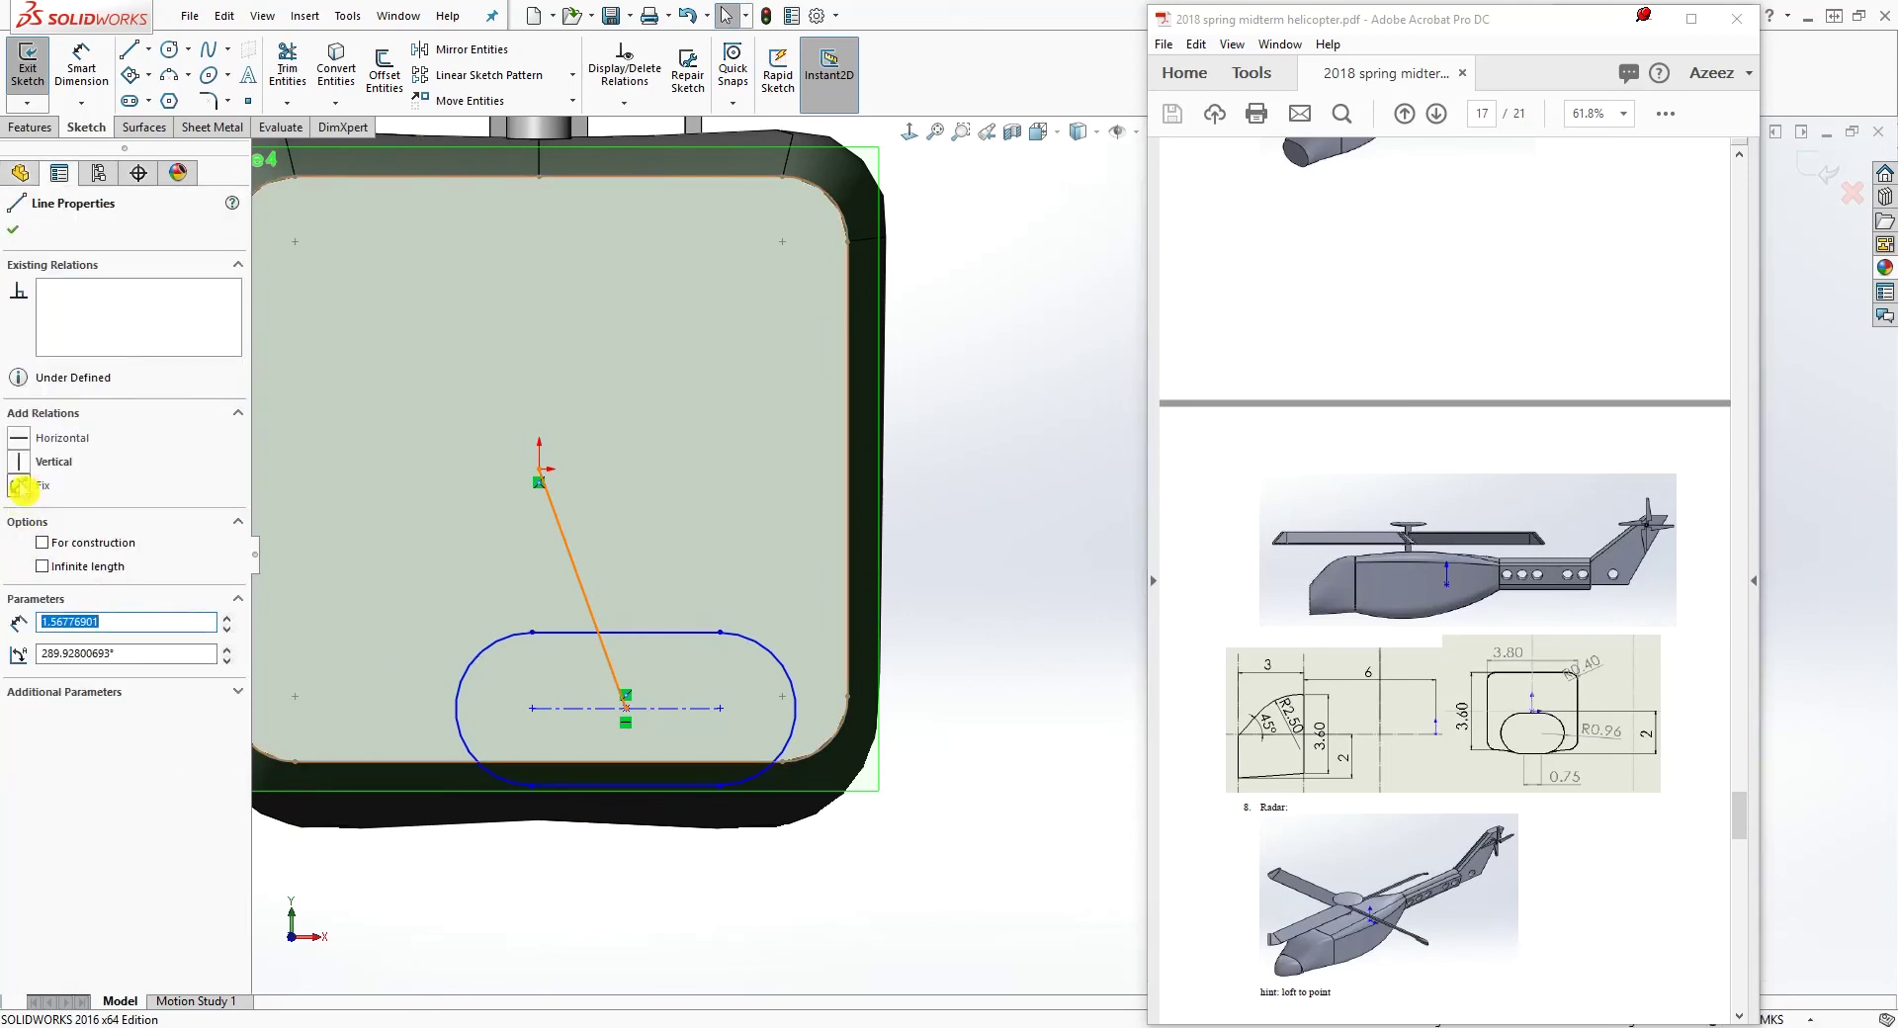
pyautogui.click(21, 464)
pyautogui.press('Escape')
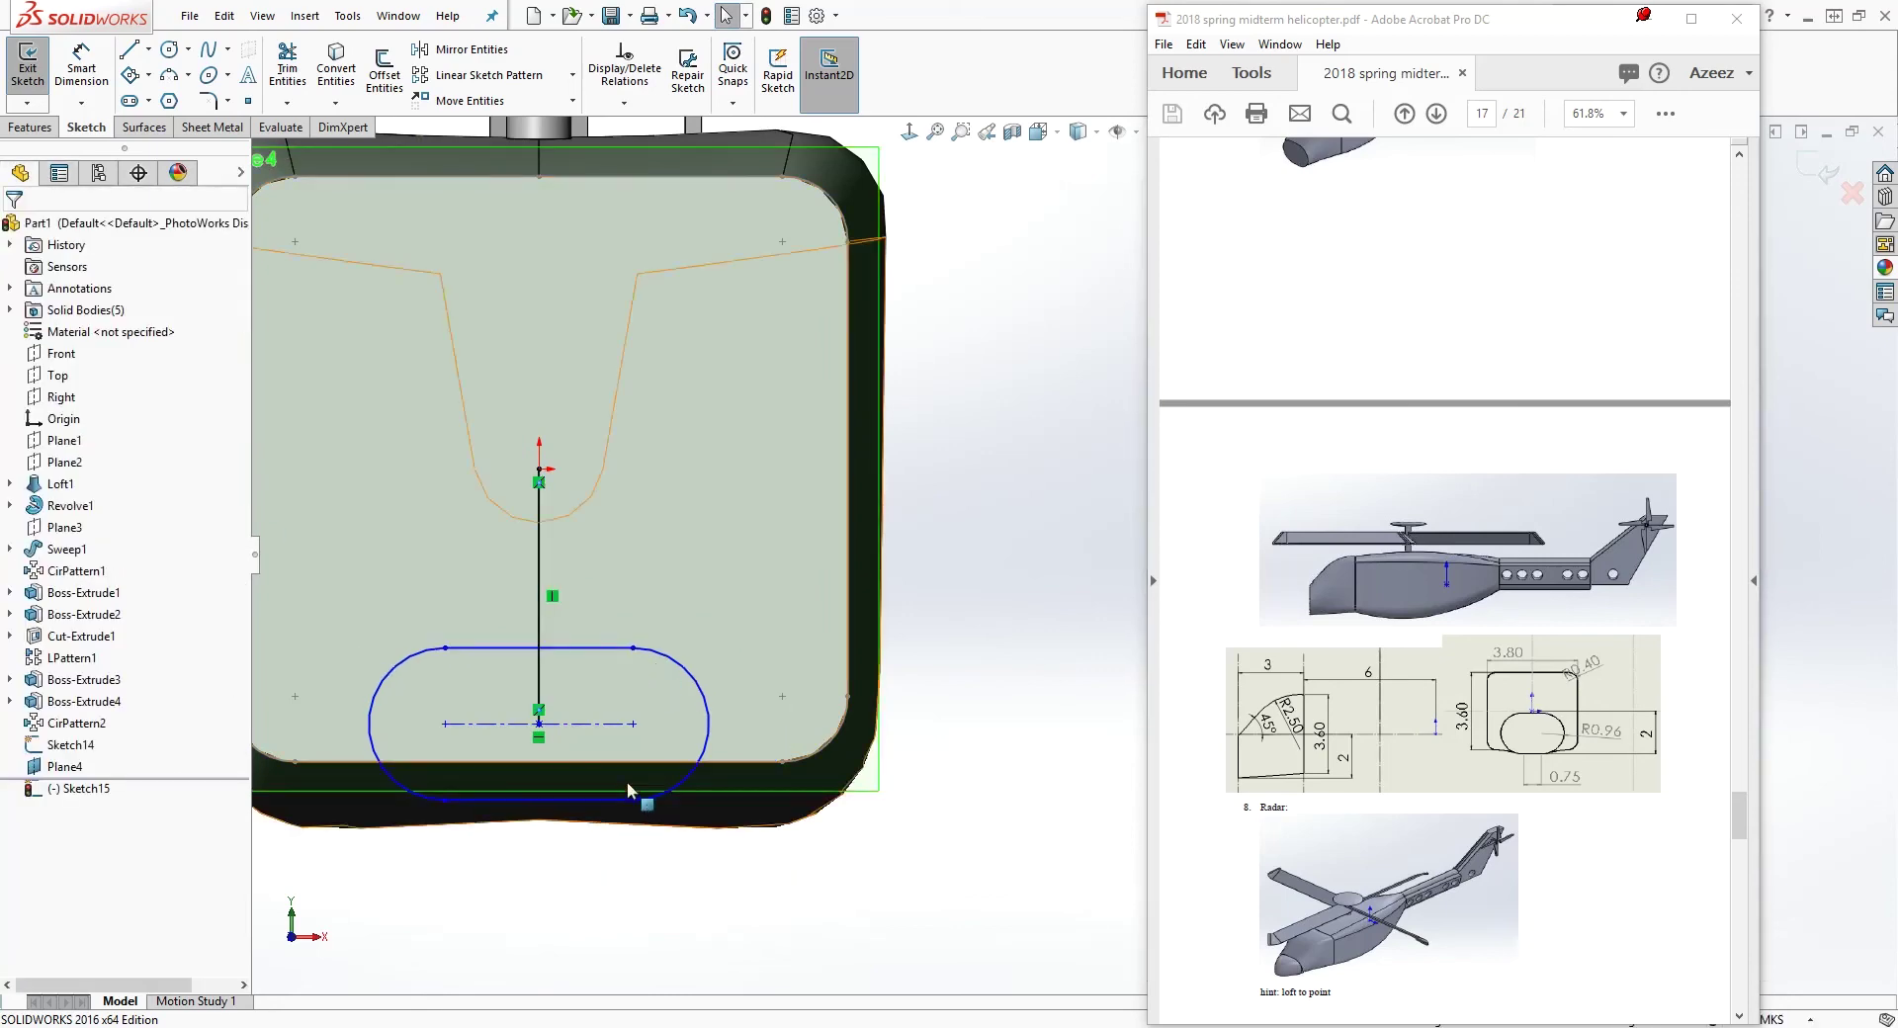
pyautogui.click(541, 583)
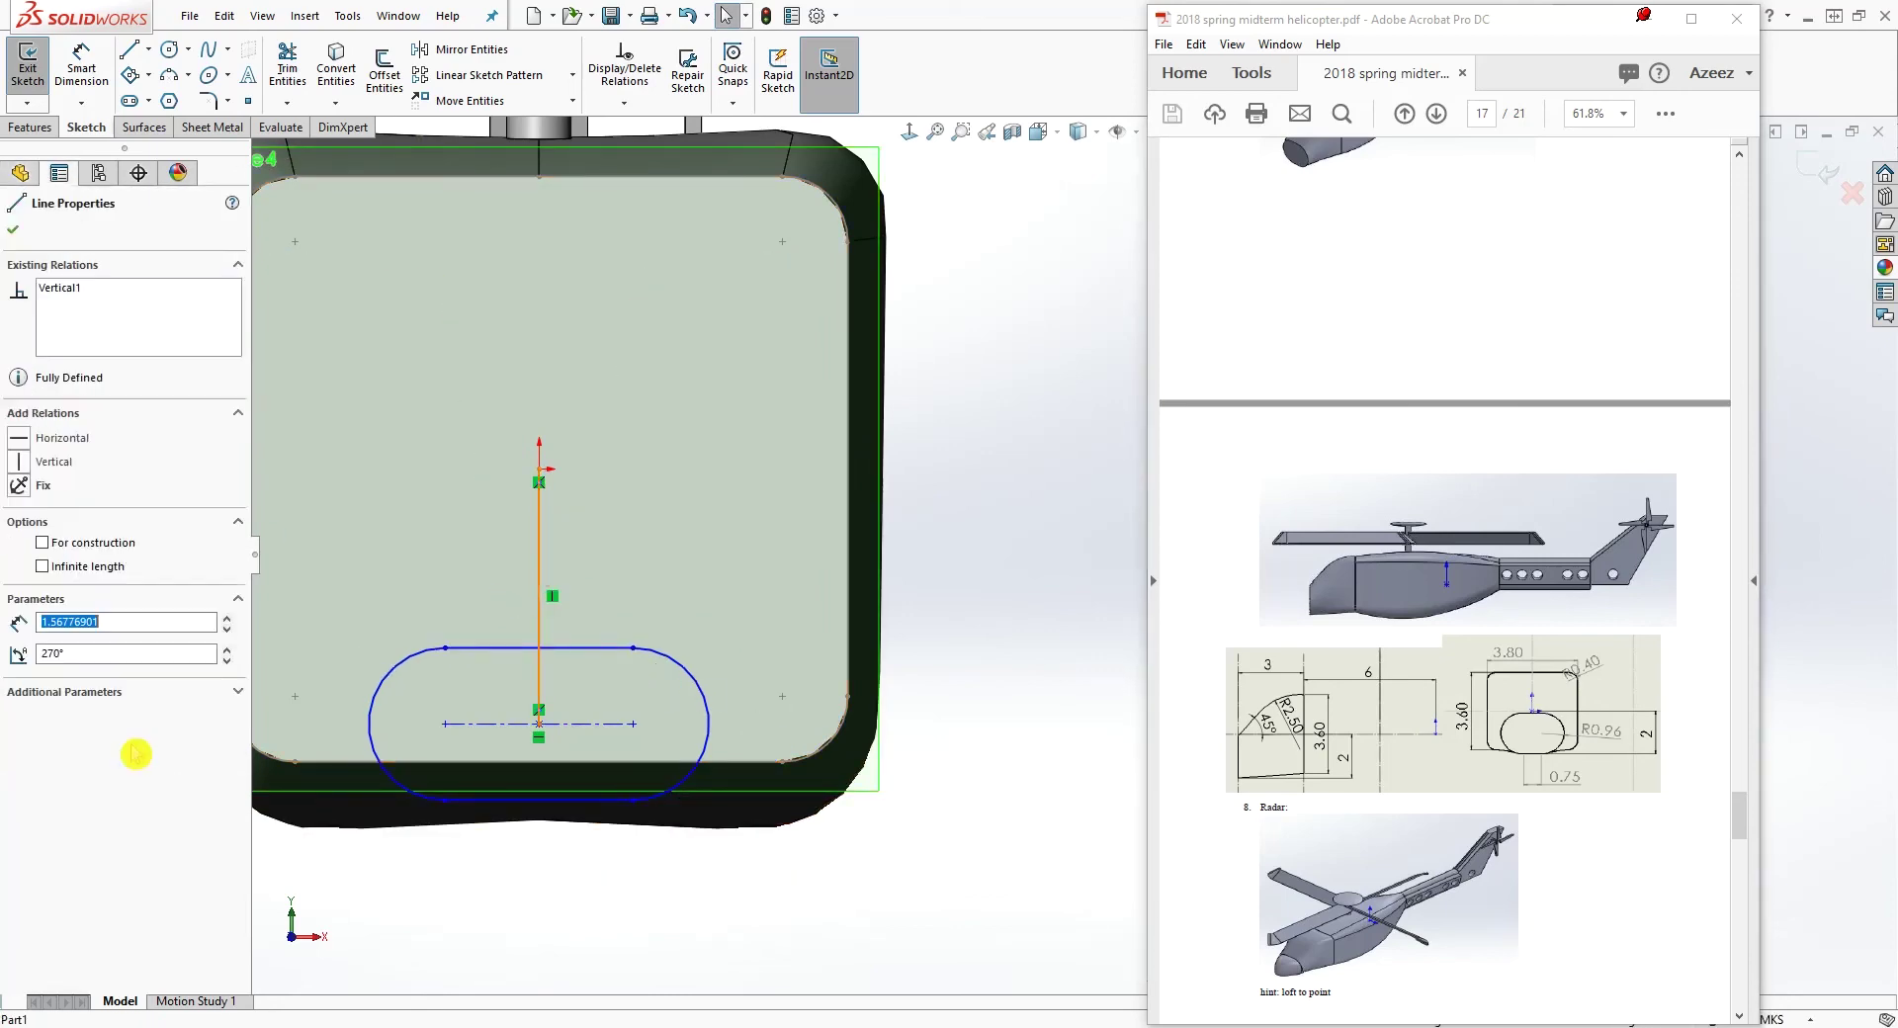
pyautogui.click(43, 543)
pyautogui.press('Escape')
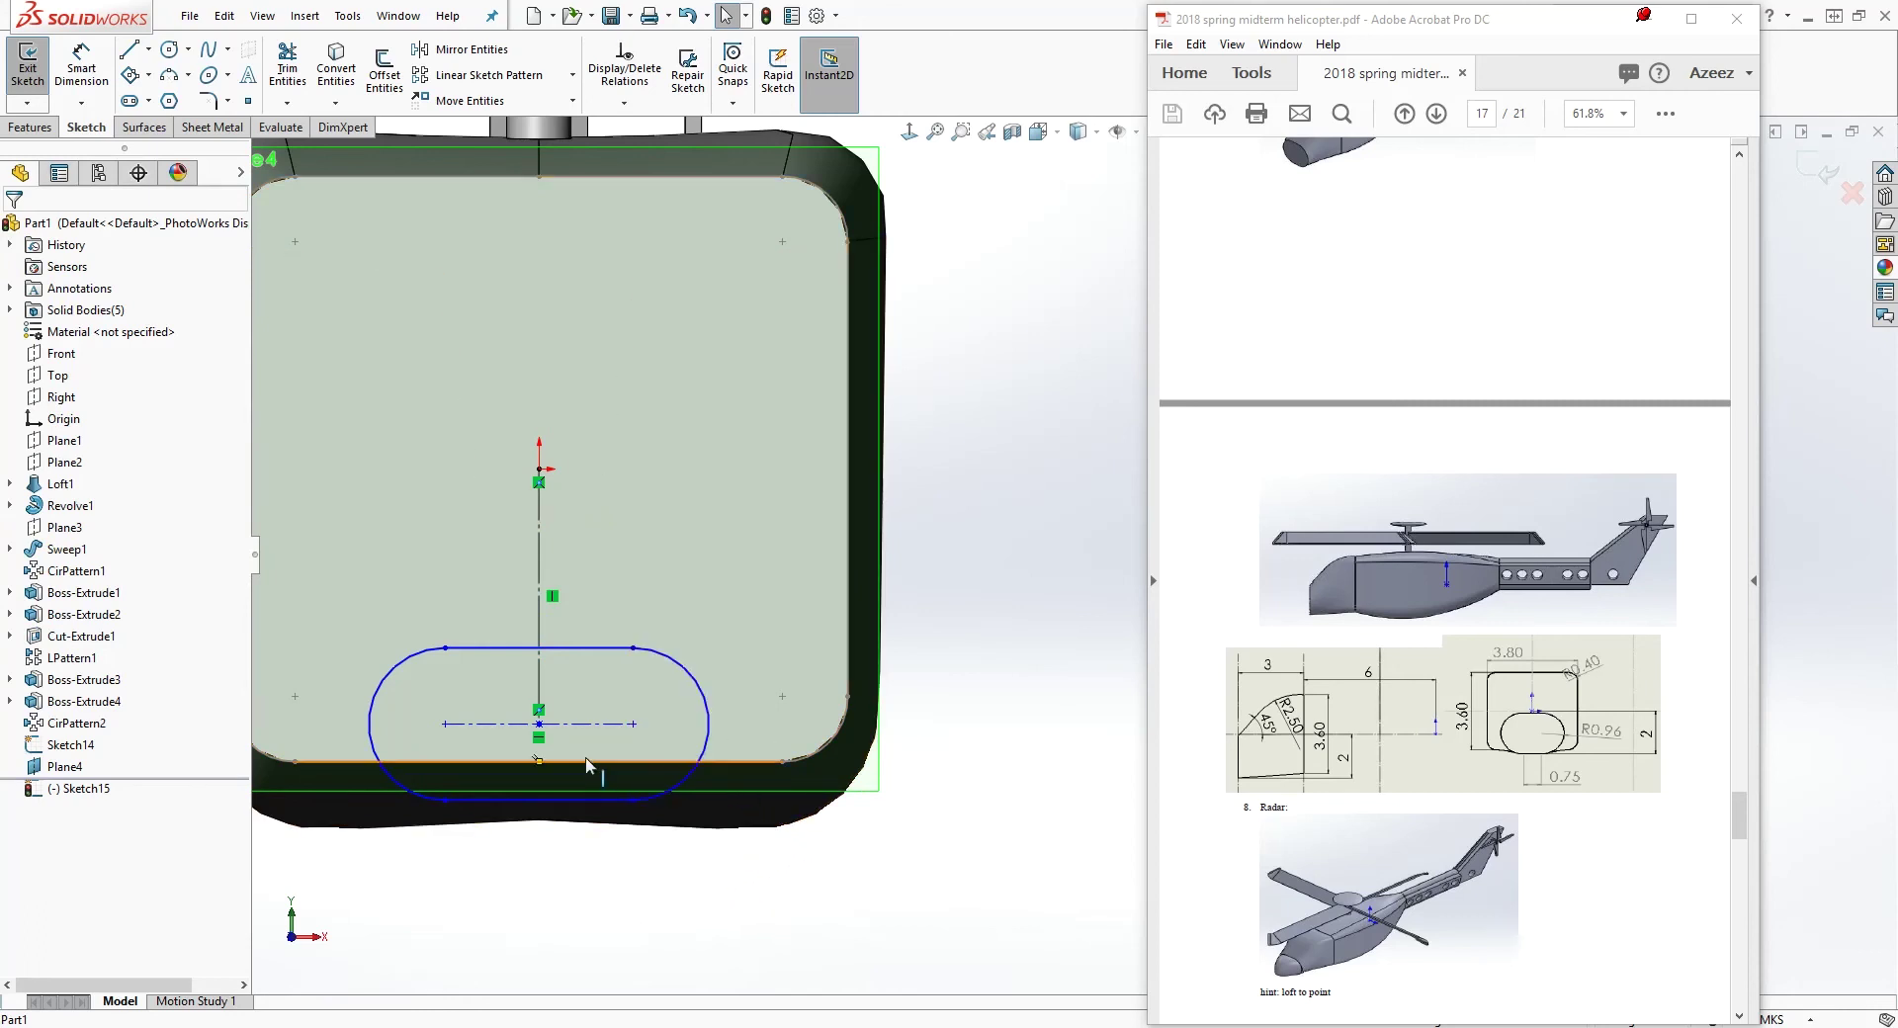
pyautogui.click(926, 474)
pyautogui.click(955, 571)
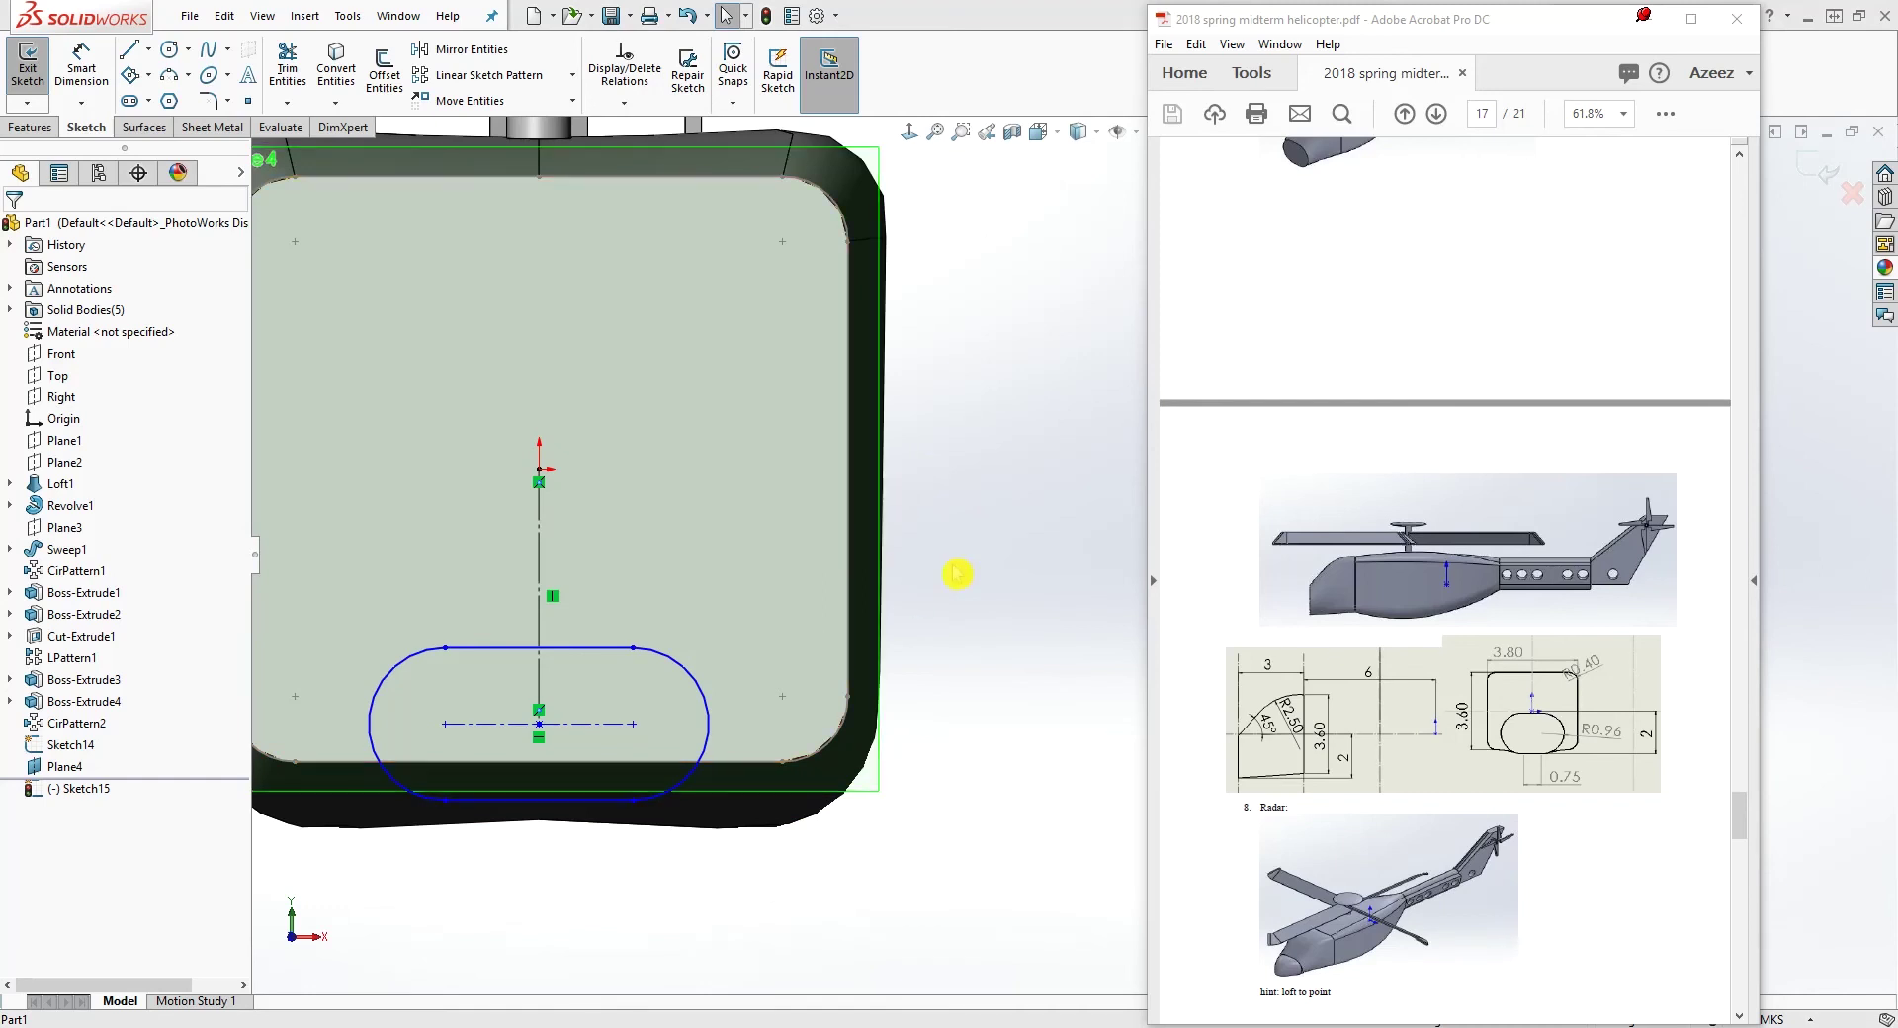
# Dimension the vertical distance from the origin to the slot's lower edge as 2 m
pyautogui.moveTo(990, 834); pyautogui.dragTo(950, 594, button='right')
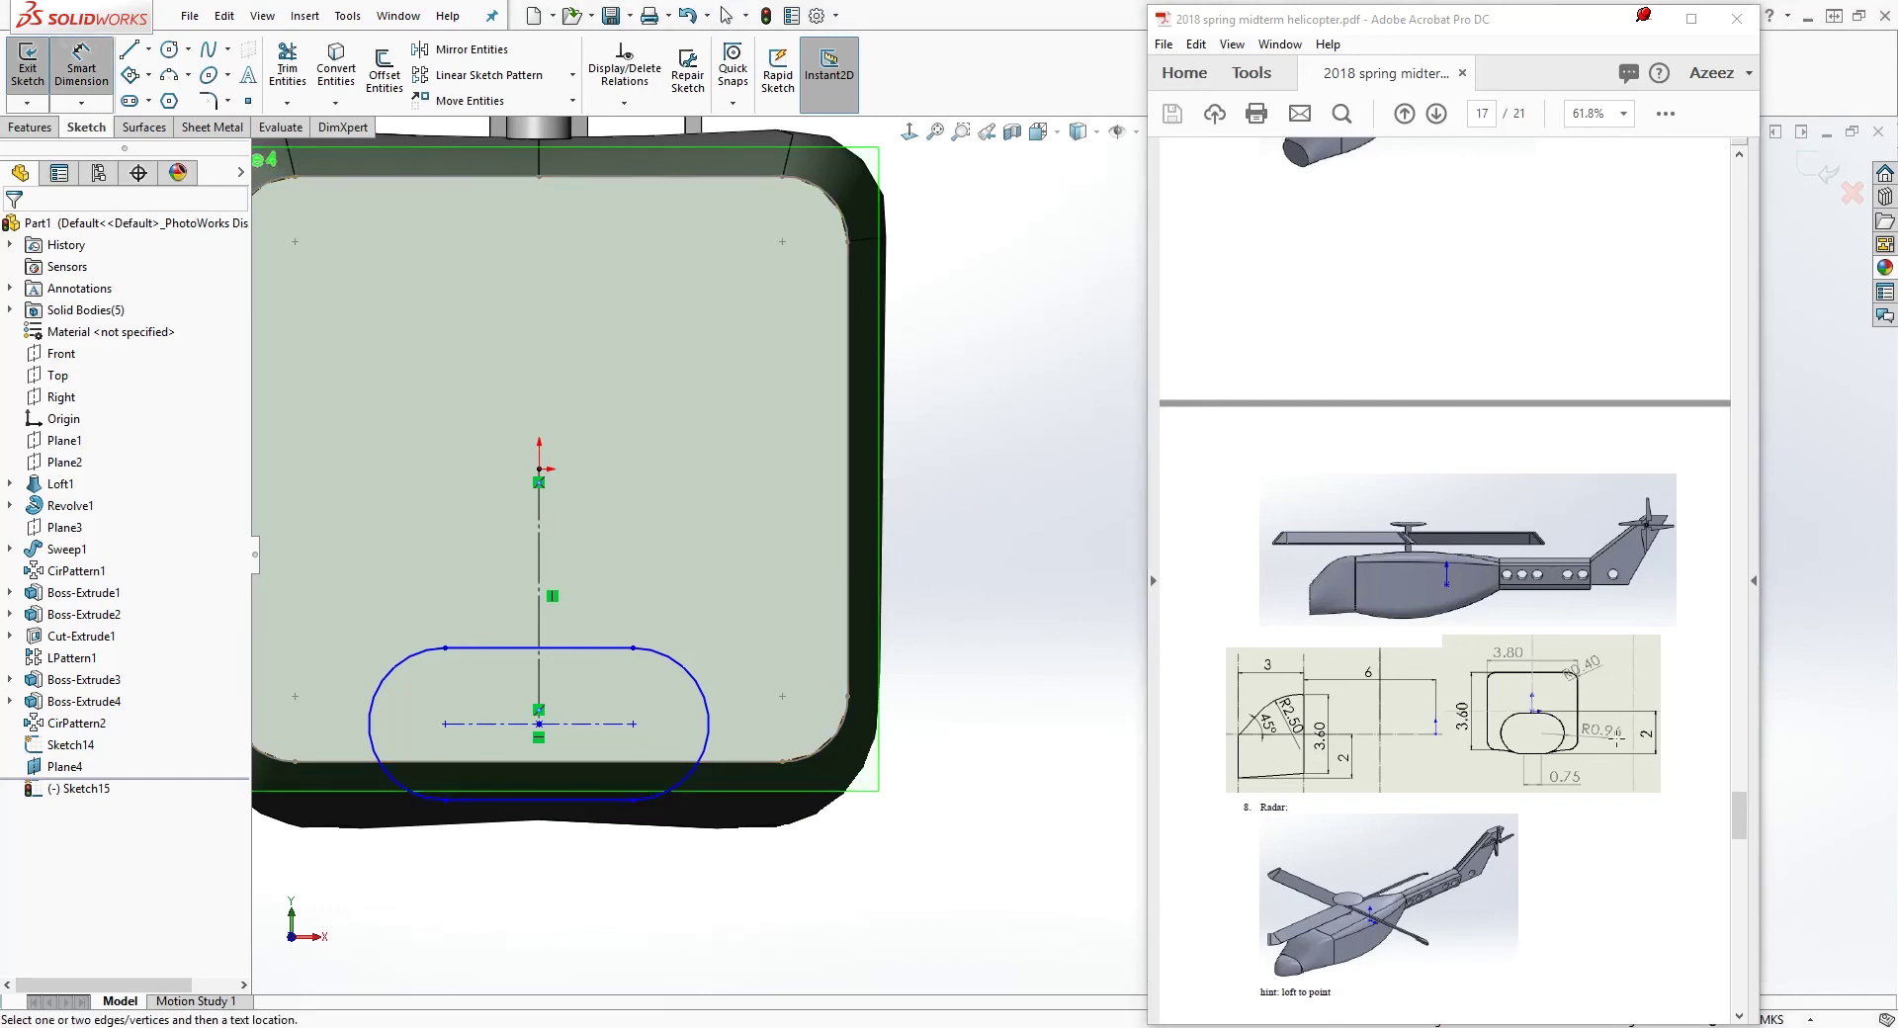
pyautogui.click(877, 881)
pyautogui.click(539, 470)
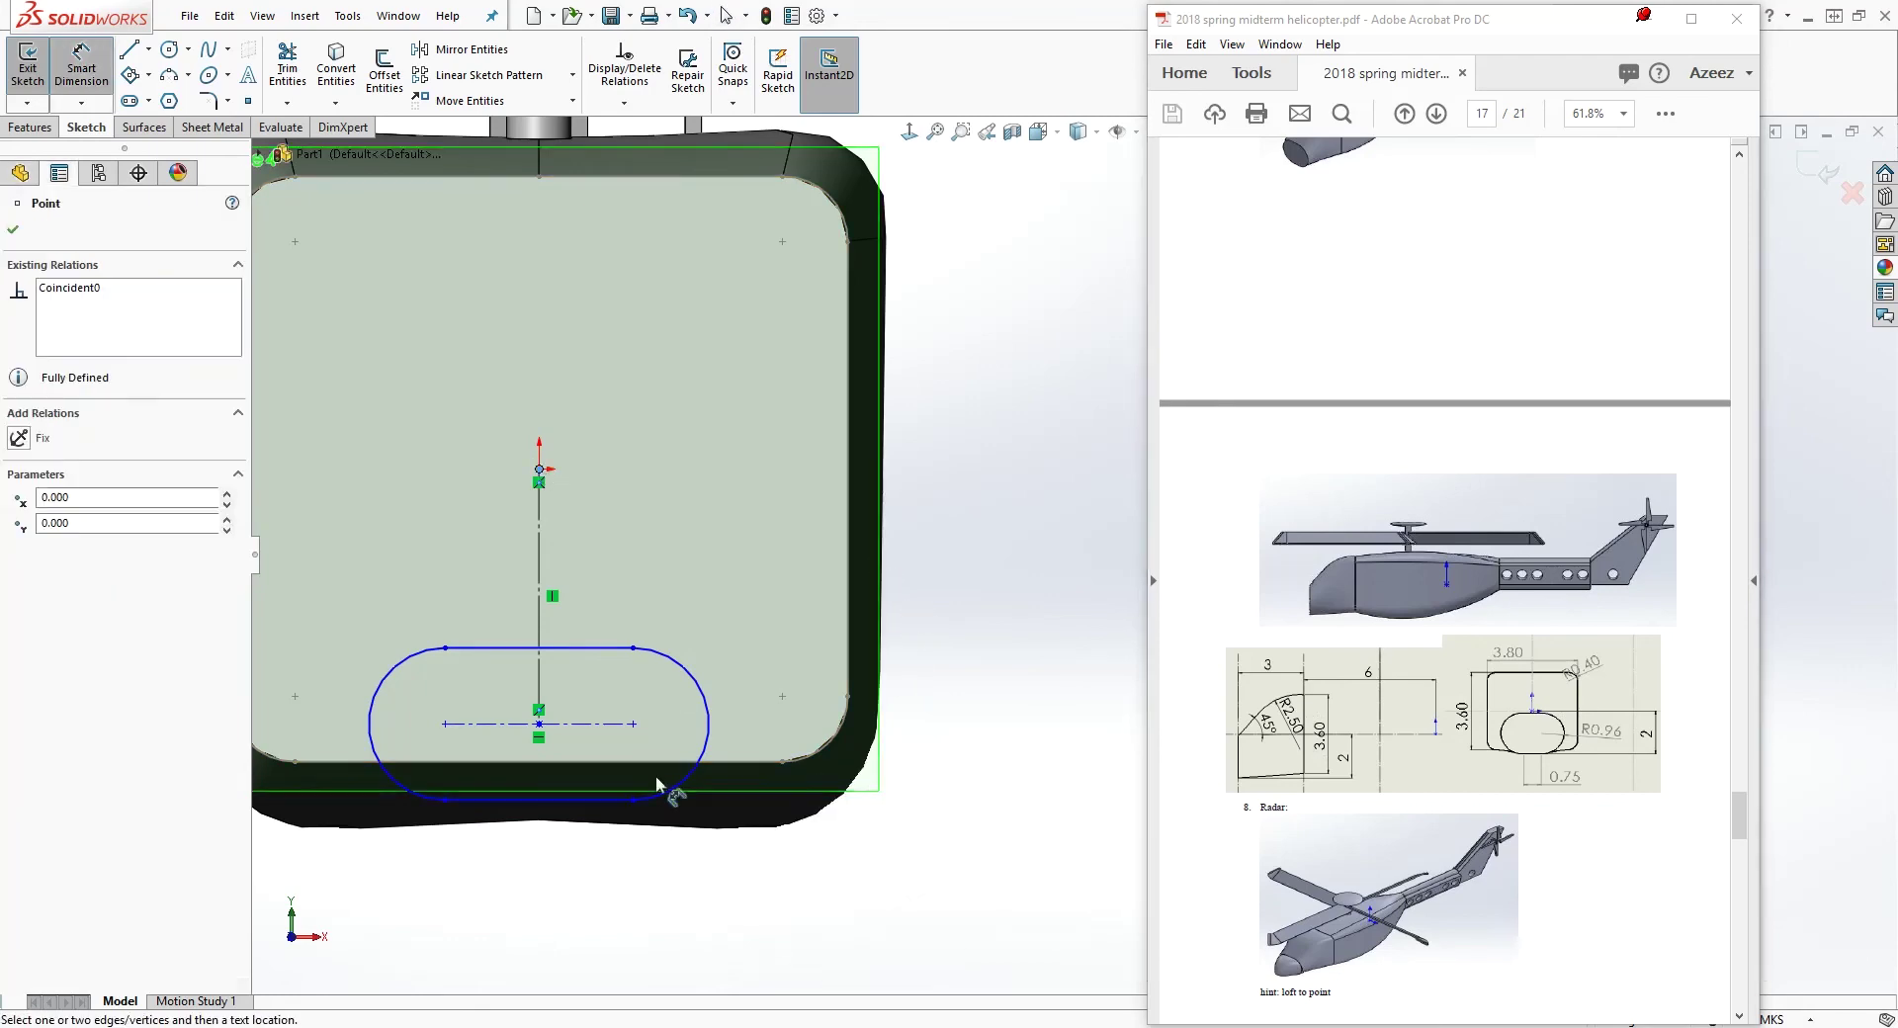
pyautogui.click(601, 799)
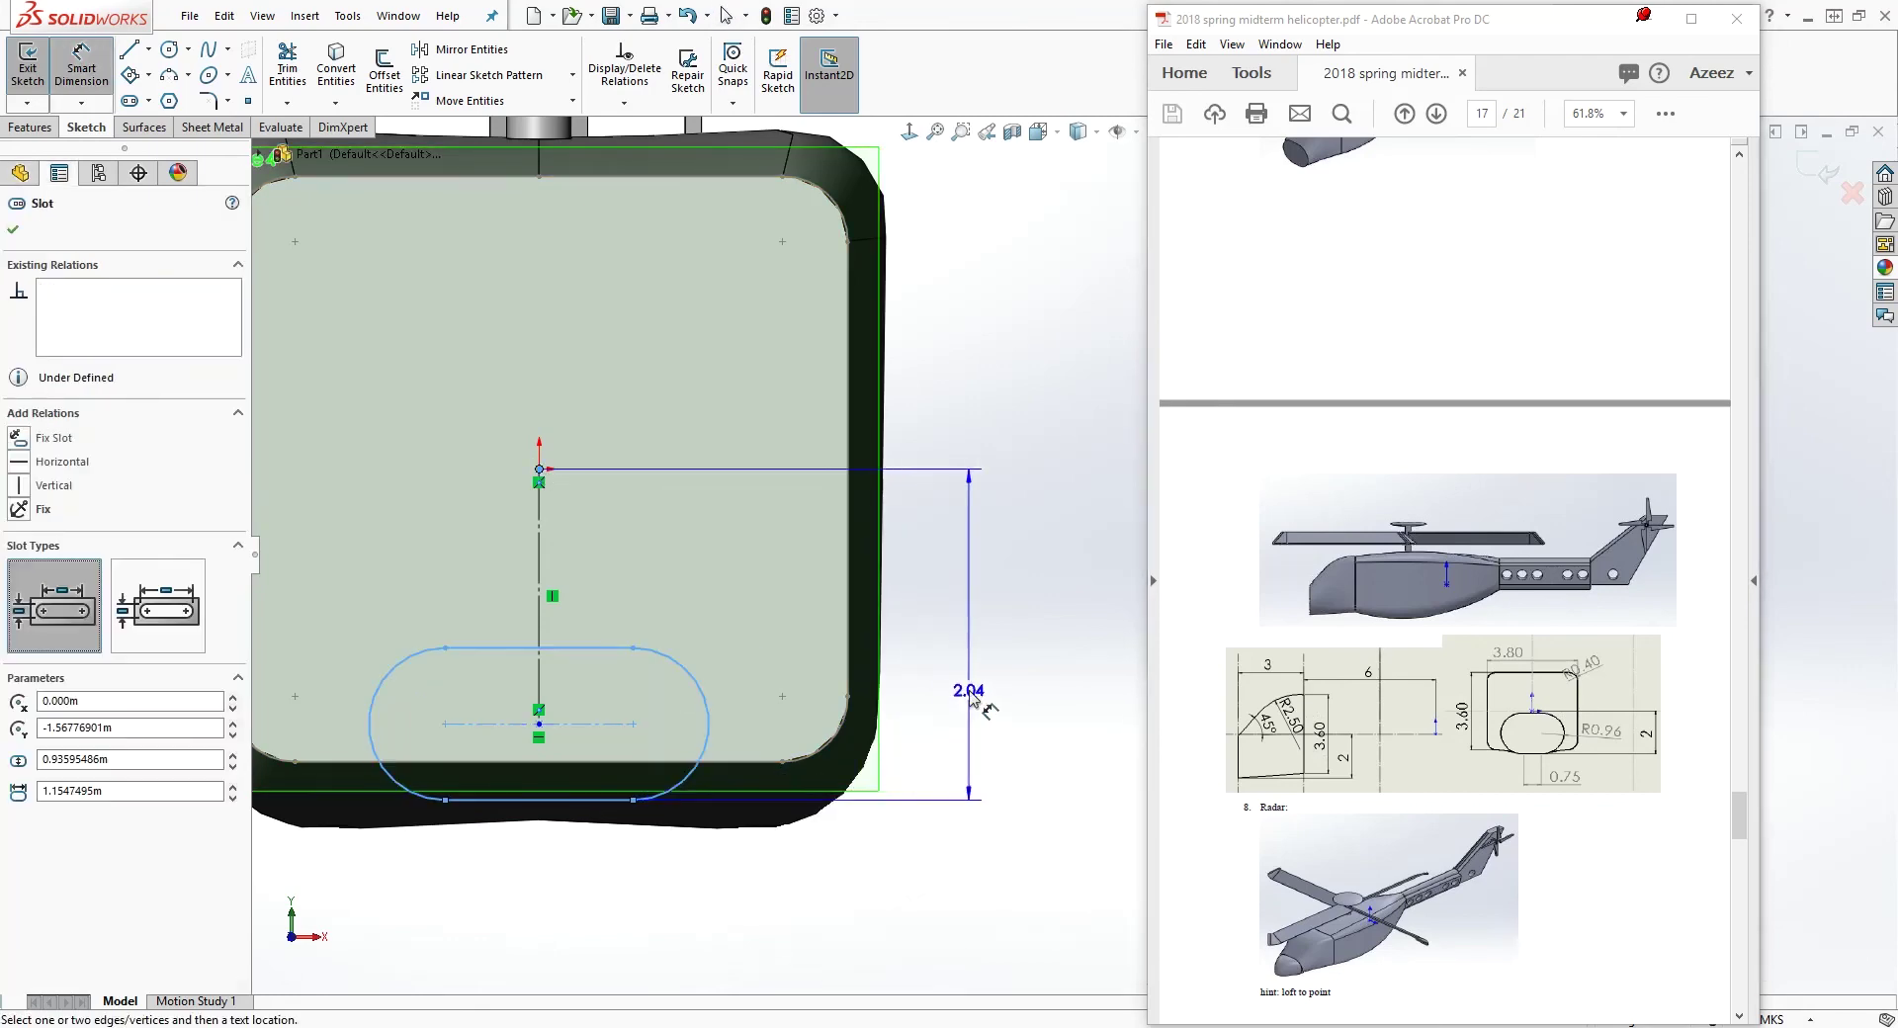
pyautogui.click(971, 710)
pyautogui.write('2')
pyautogui.press('Return')
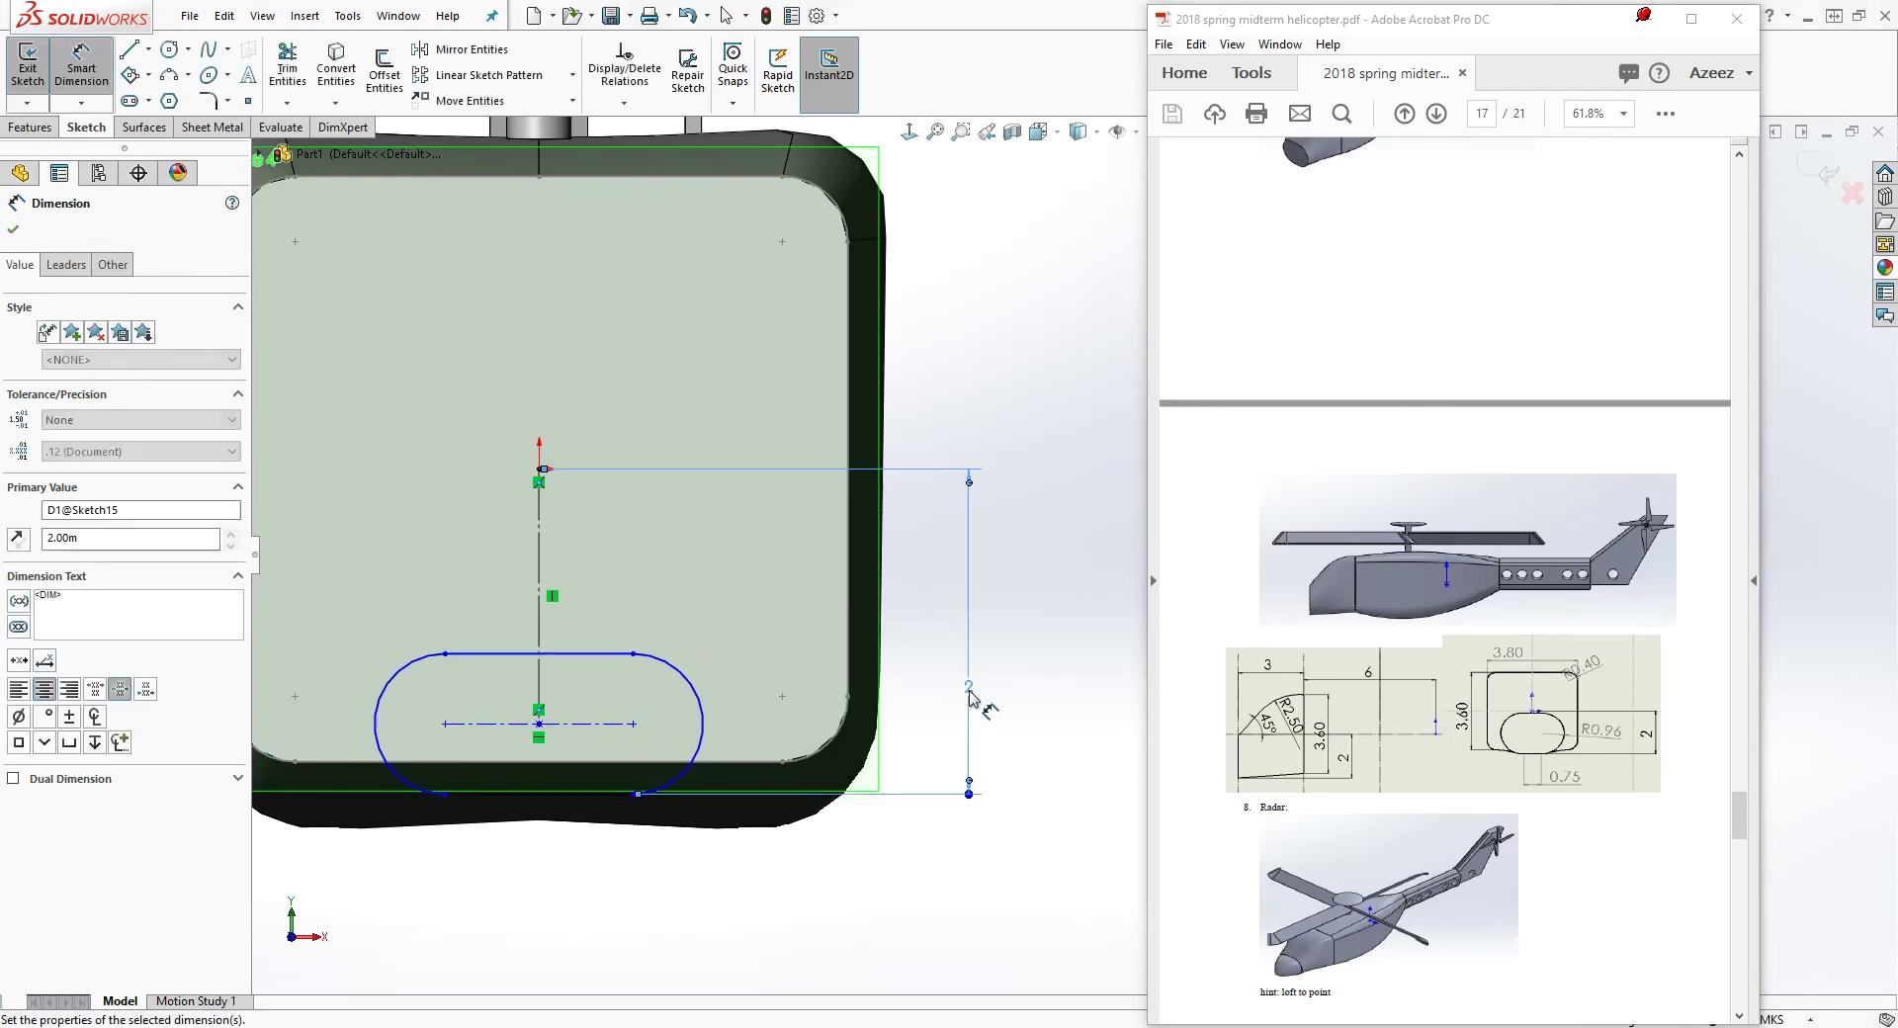
pyautogui.press('Escape')
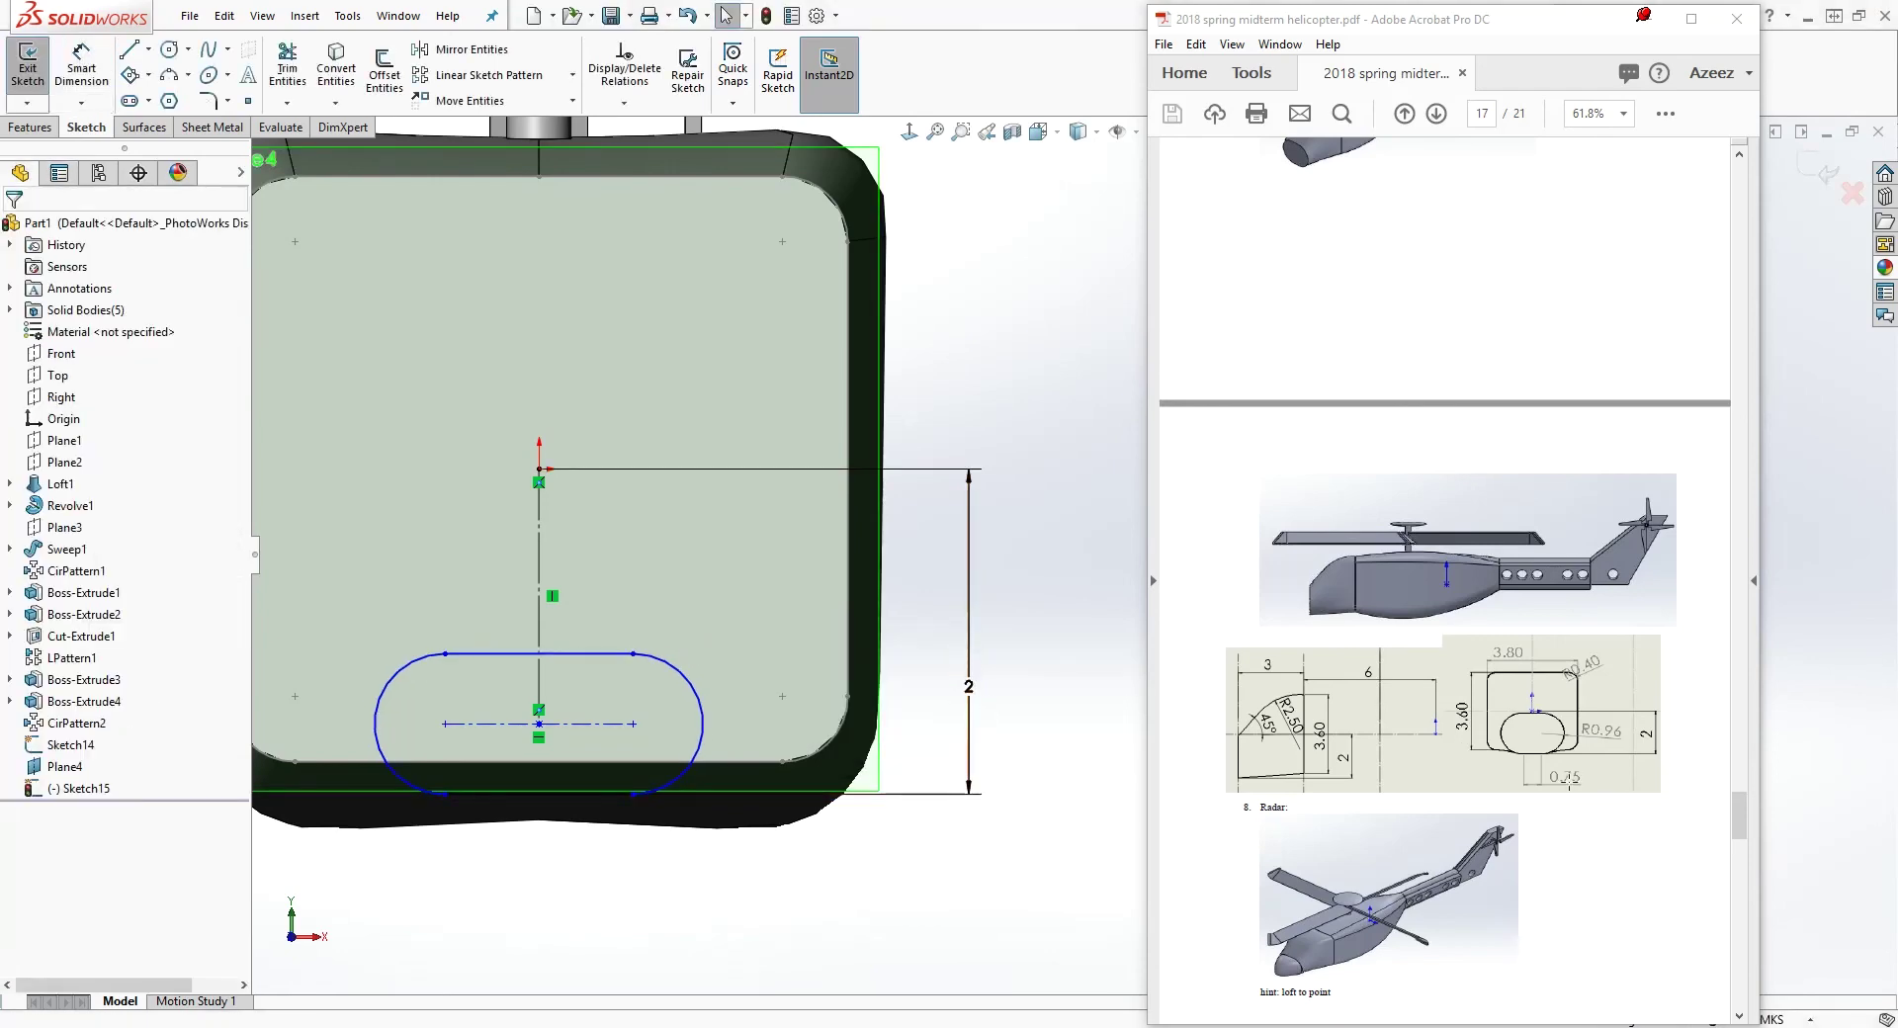
# Dimension the slot's straight lower edge as 0.75 m
pyautogui.moveTo(789, 922); pyautogui.dragTo(754, 830, button='right')
pyautogui.click(554, 795)
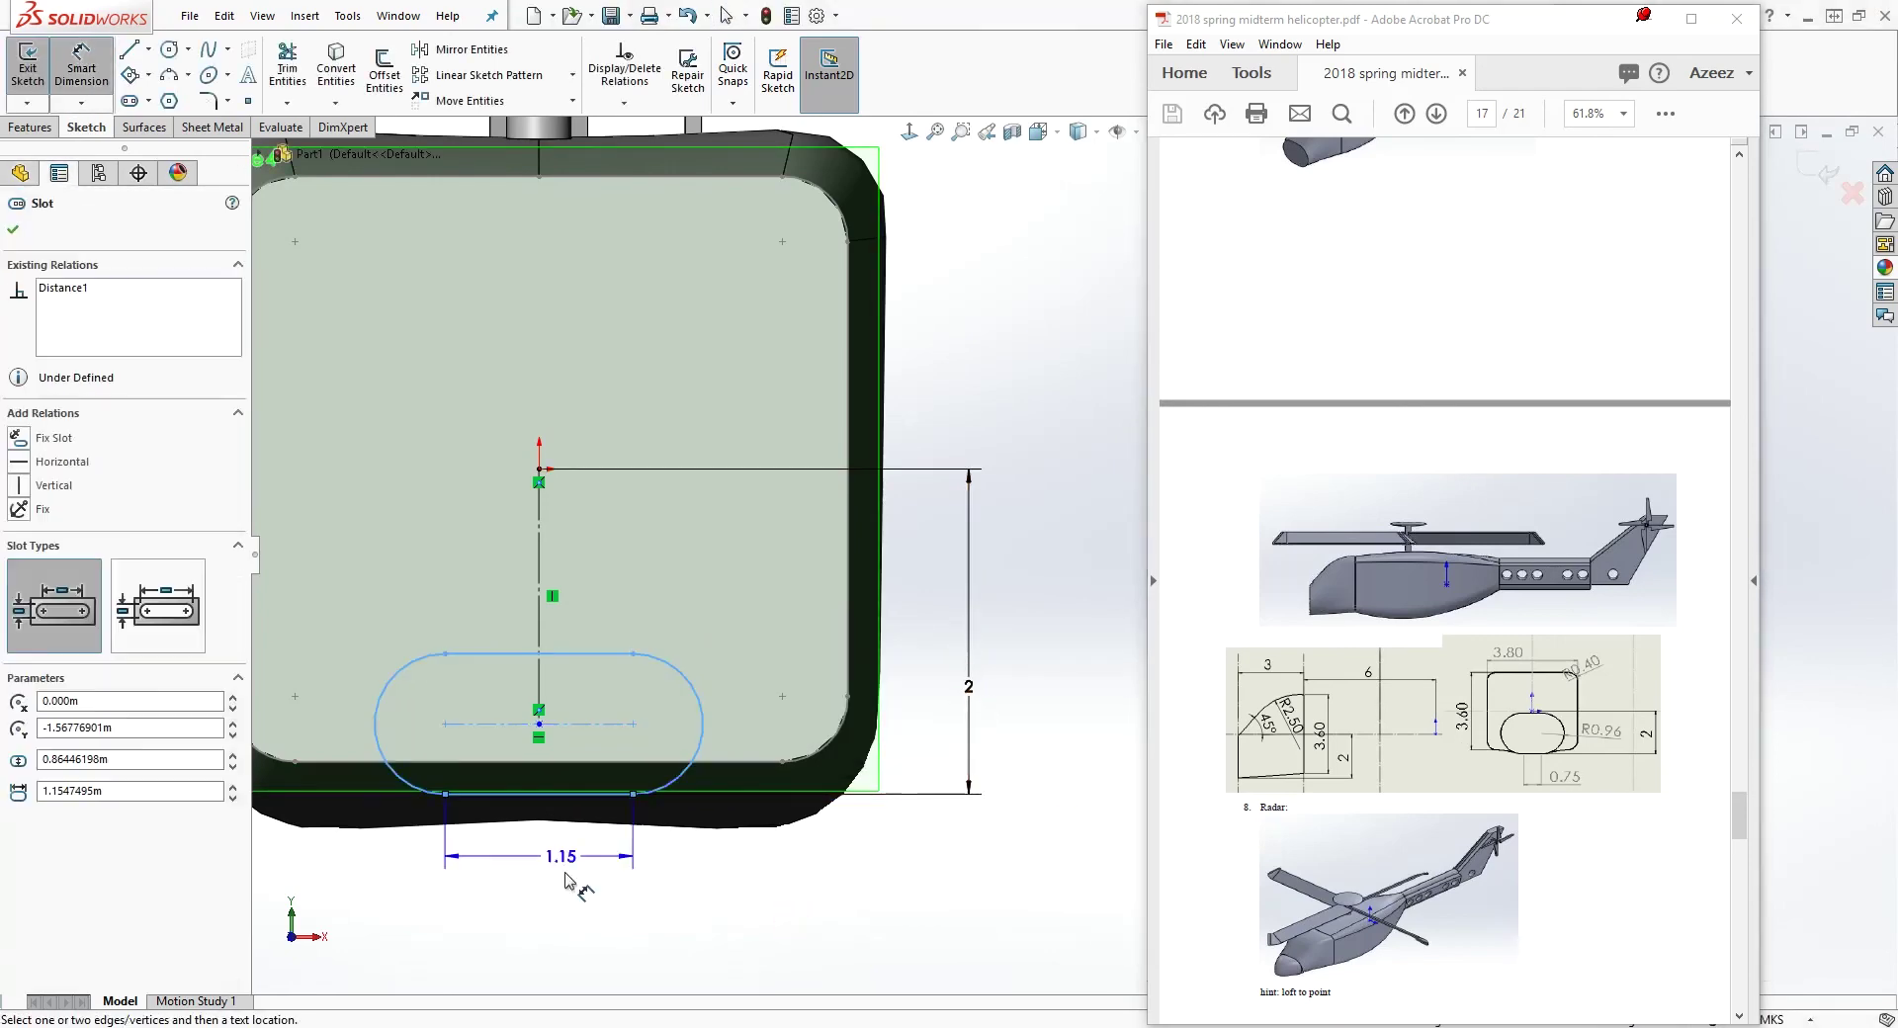
pyautogui.click(562, 892)
pyautogui.write('0.75')
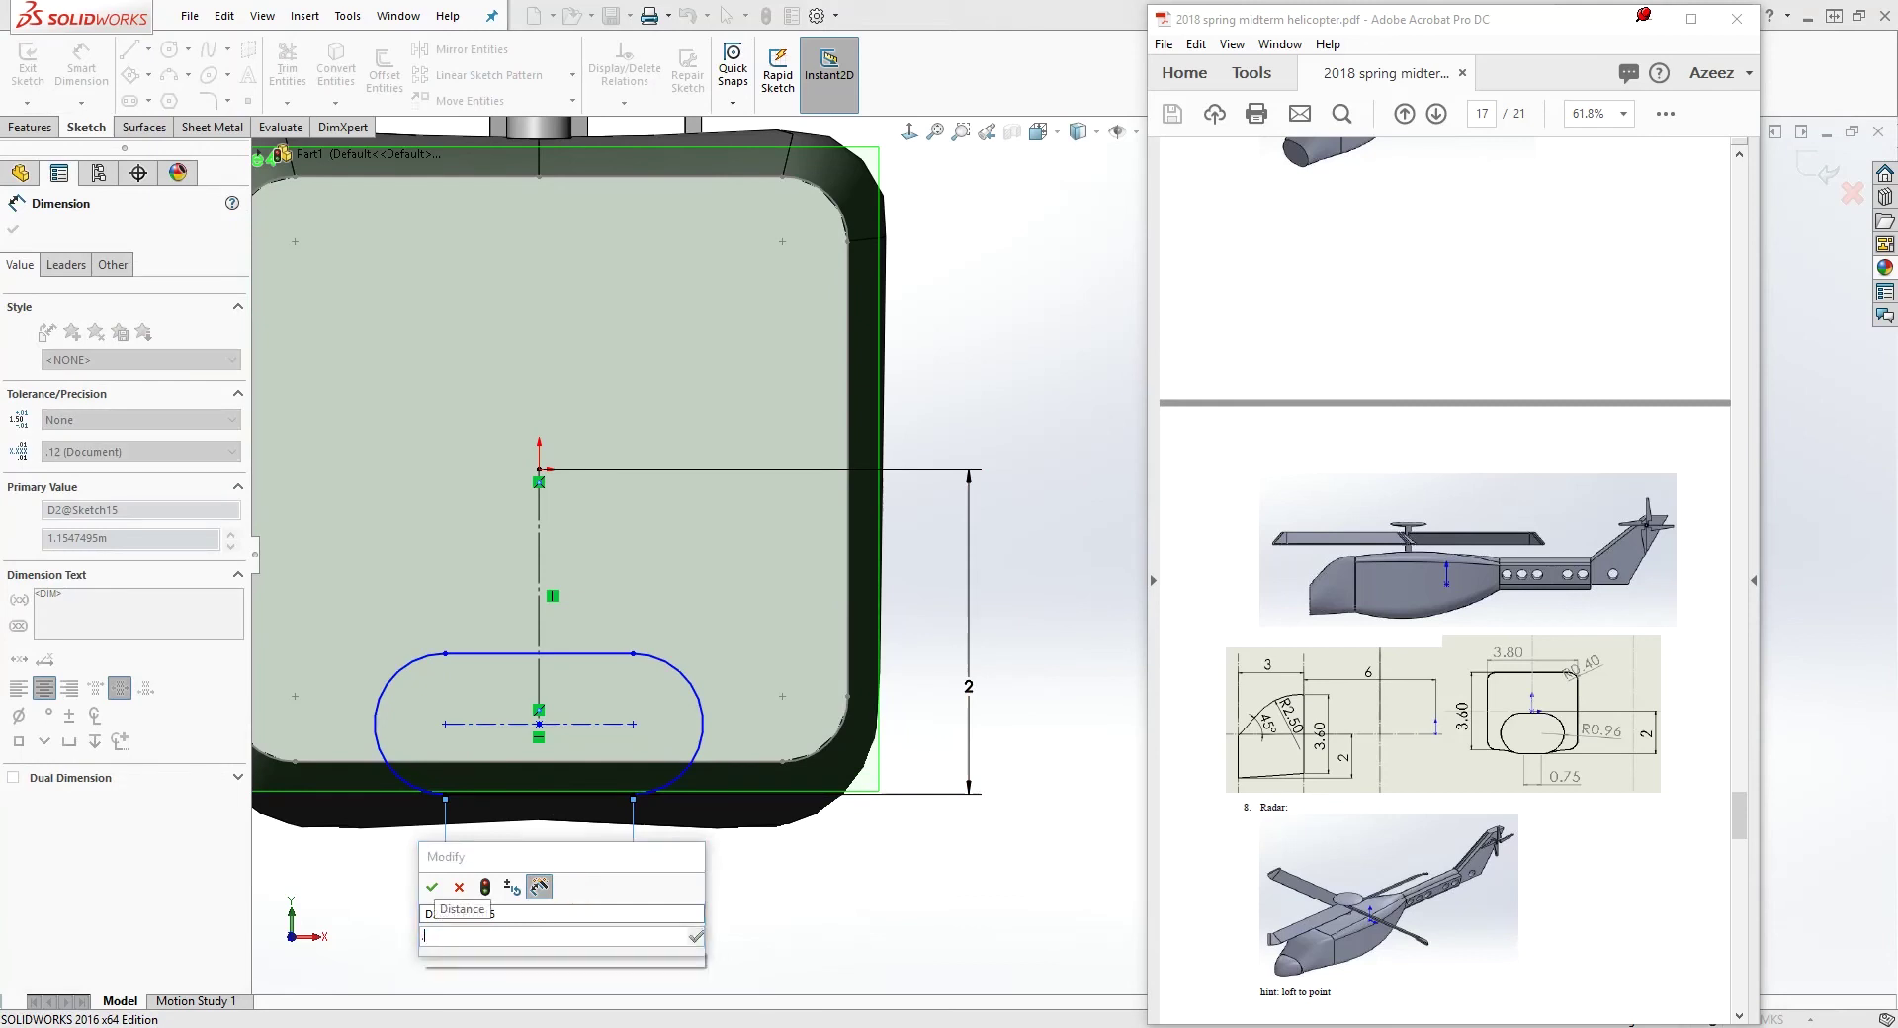
pyautogui.press('Return')
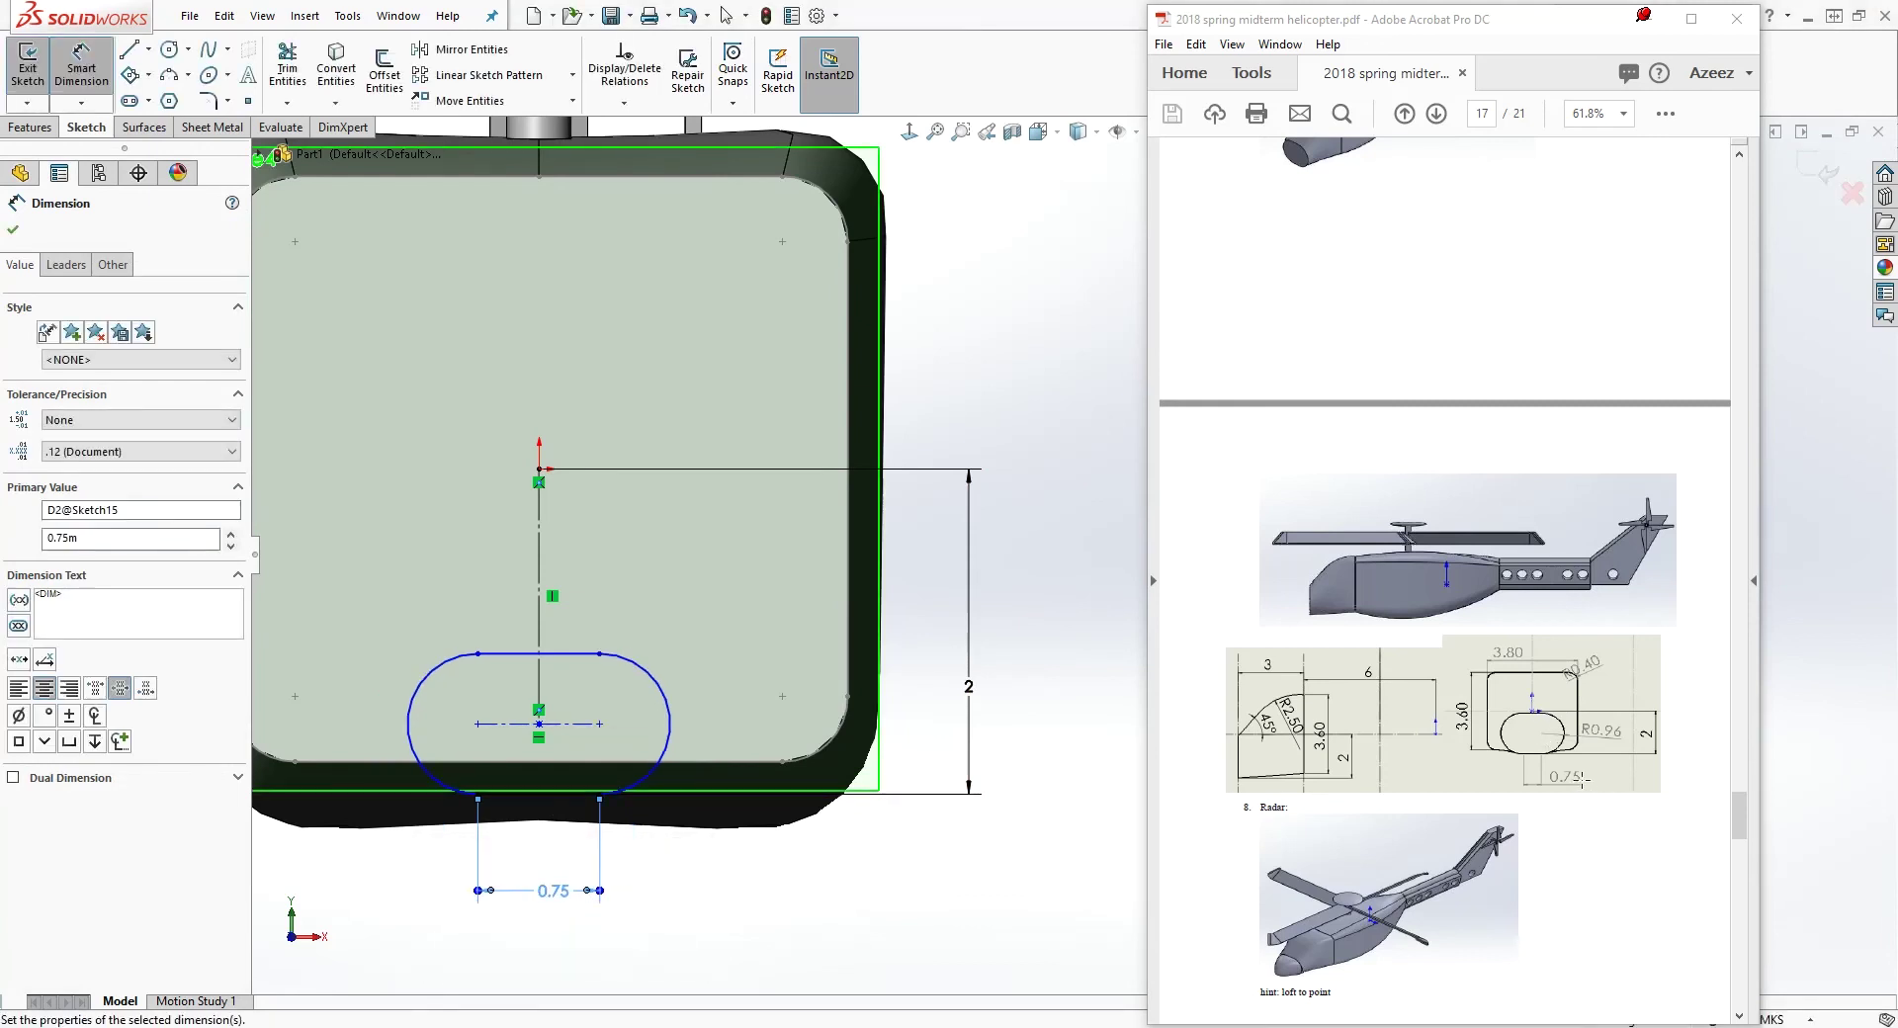
pyautogui.press('Escape')
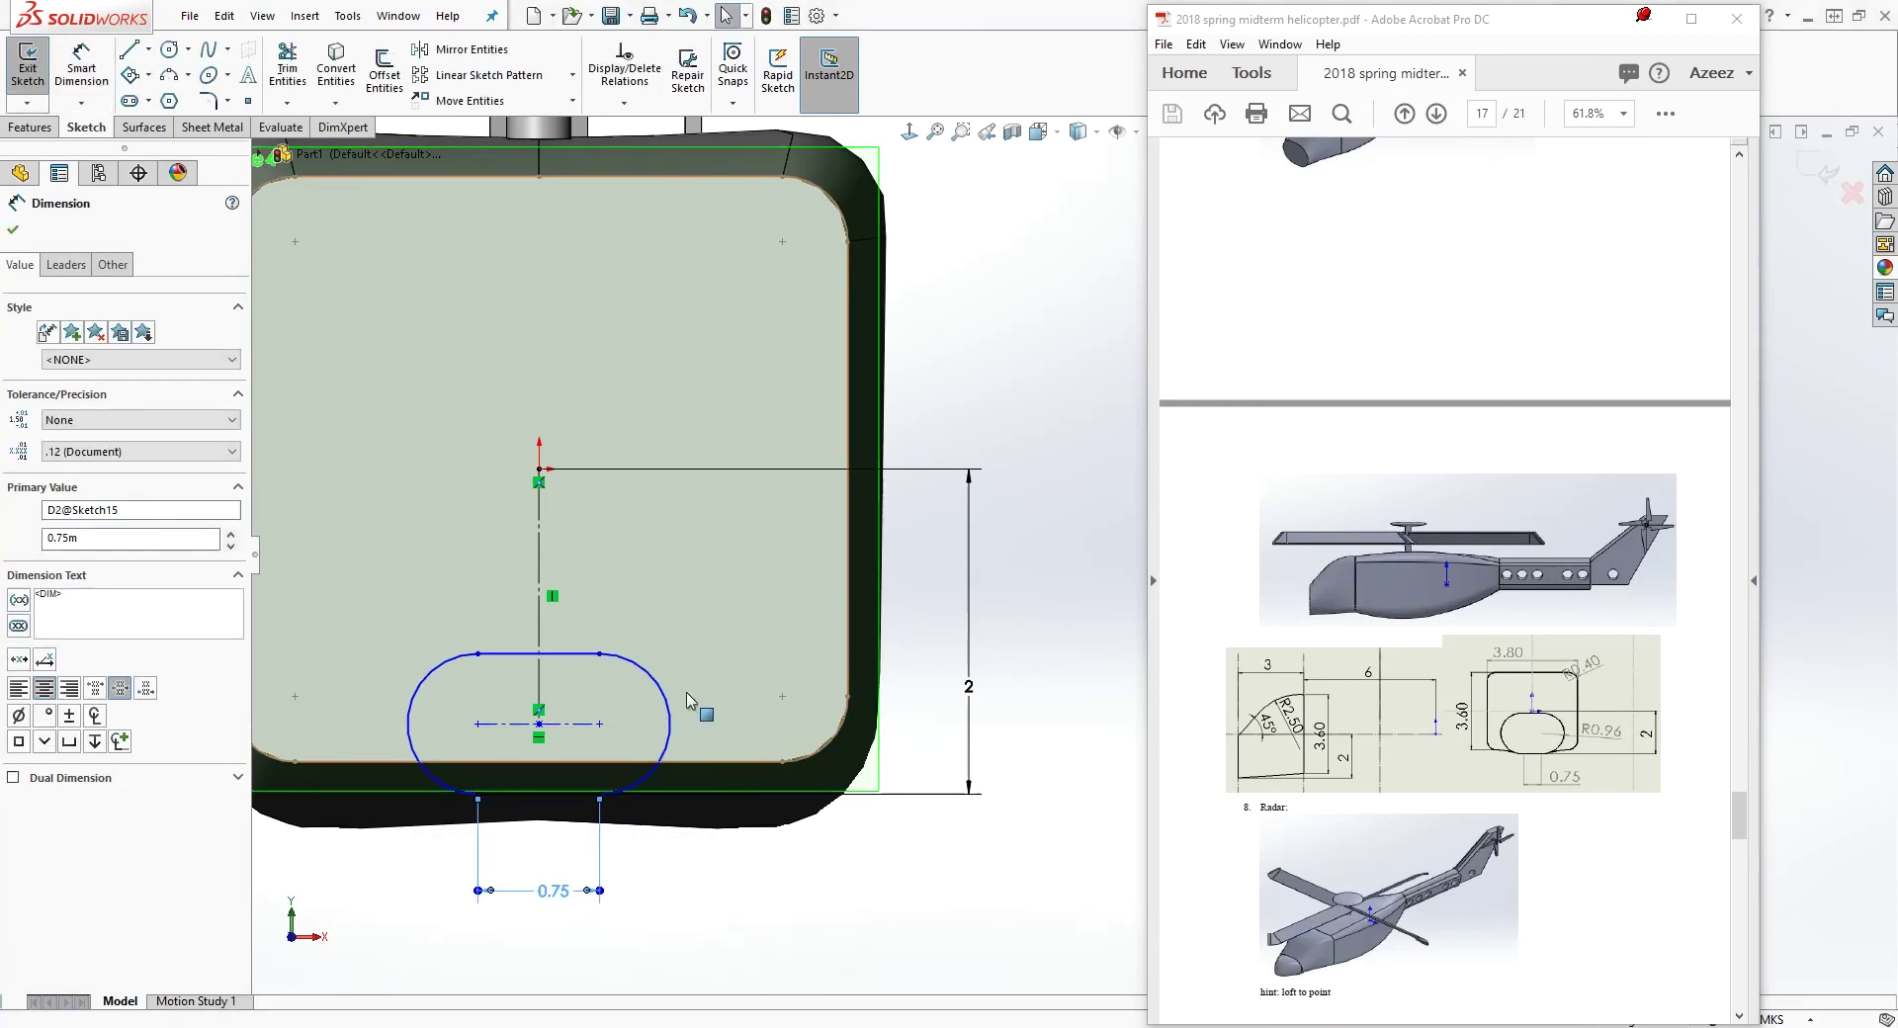
# Dimension the slot's end arc radius as 0.96 m and exit the sketch
pyautogui.press('Return')
pyautogui.click(668, 700)
pyautogui.click(776, 618)
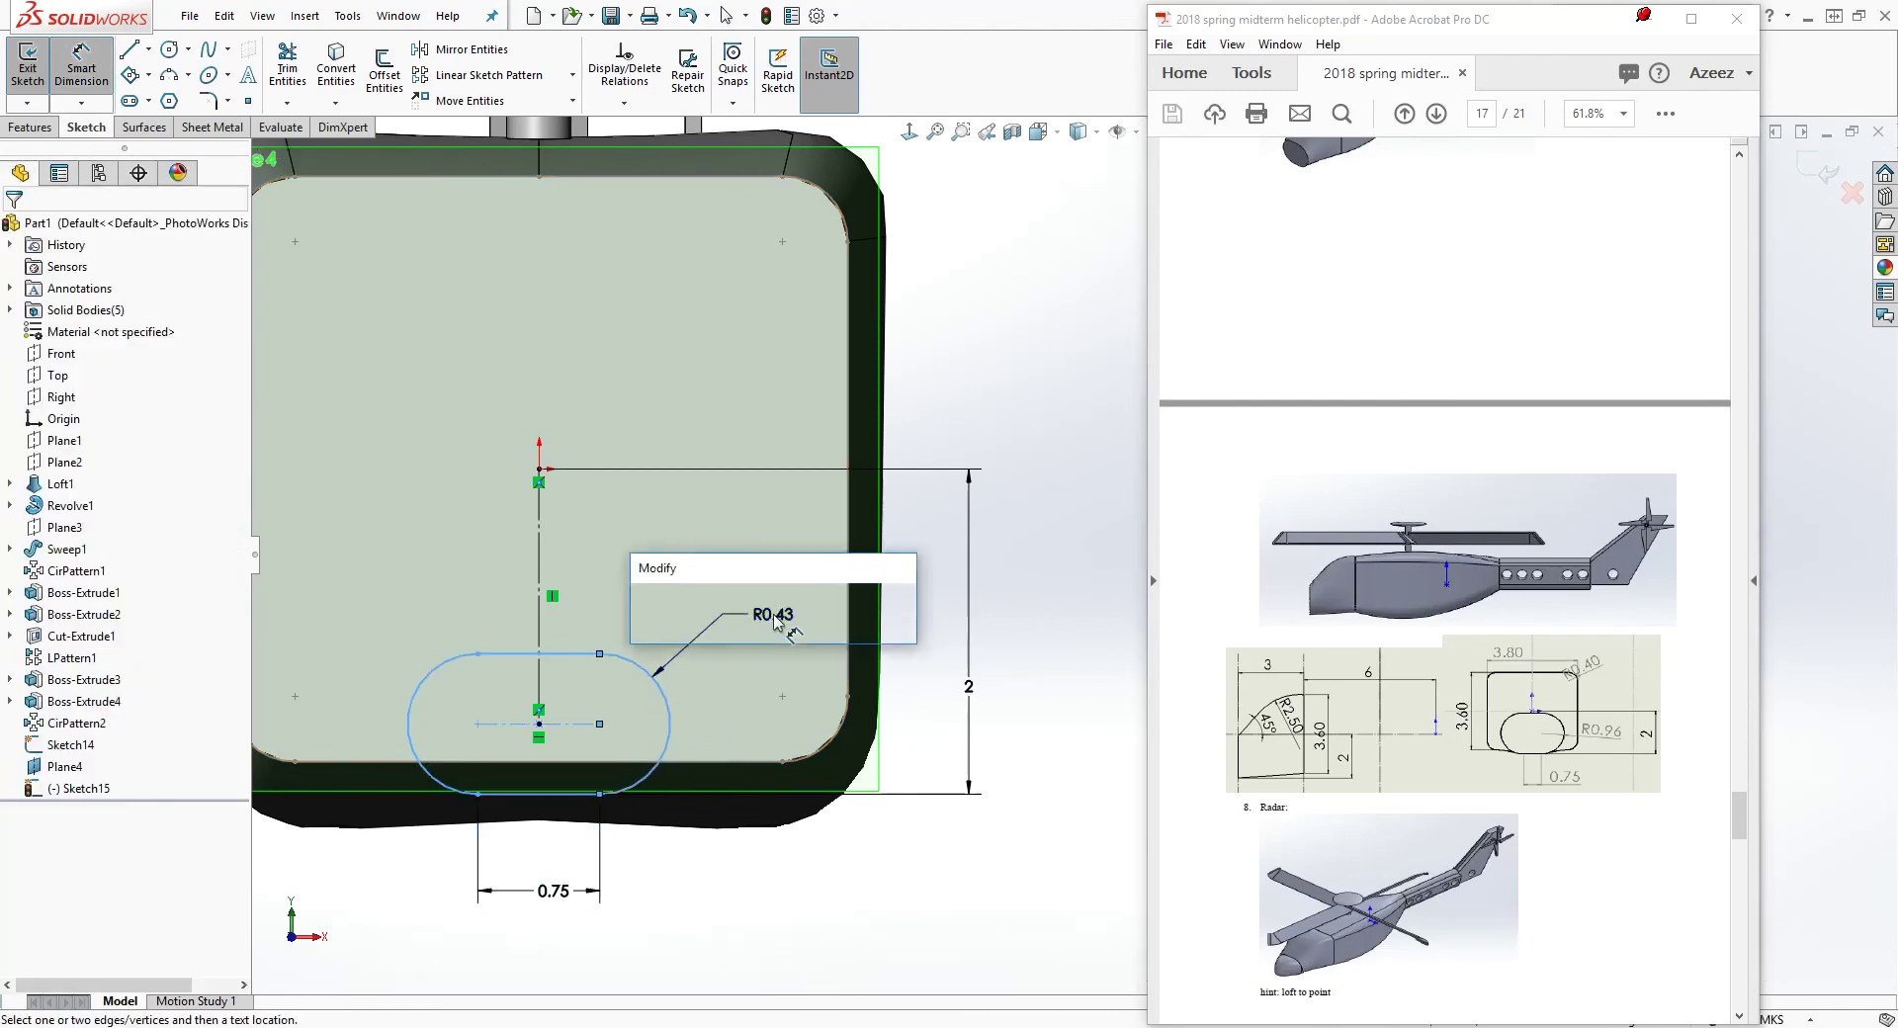
pyautogui.write('.96')
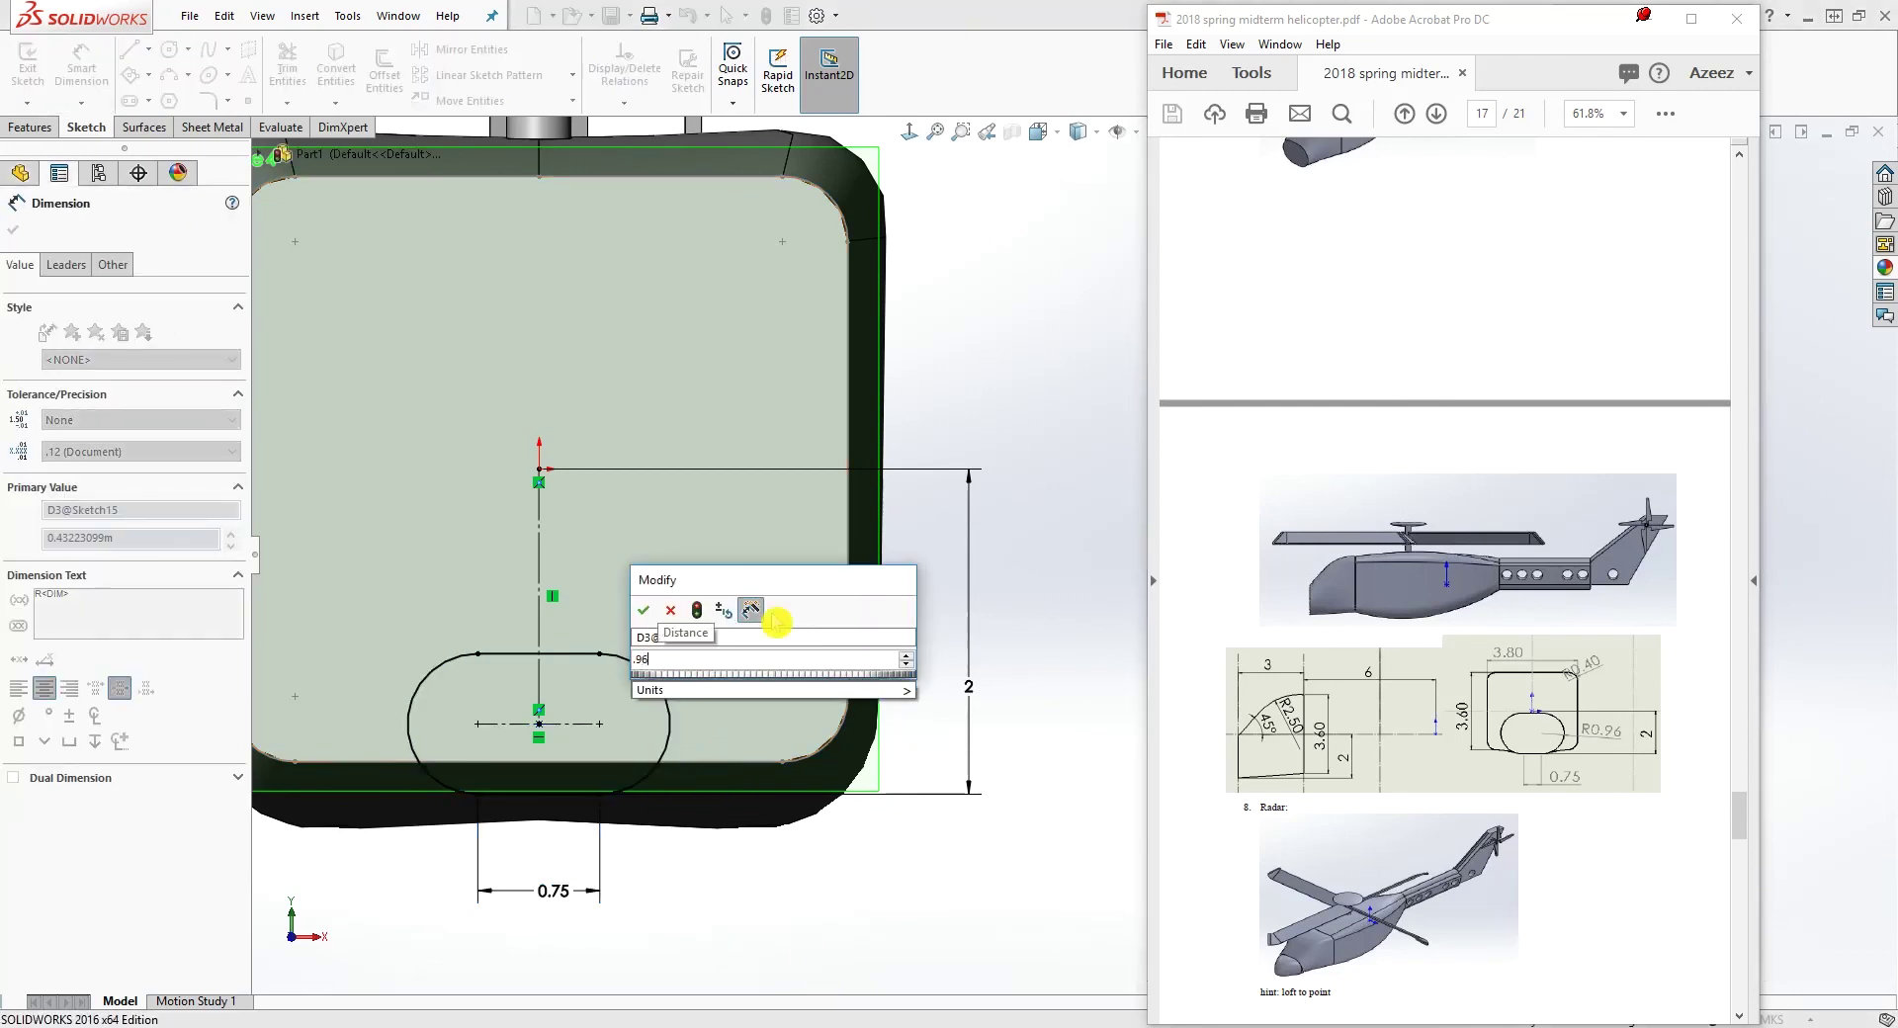
pyautogui.press('Return')
pyautogui.press('Escape')
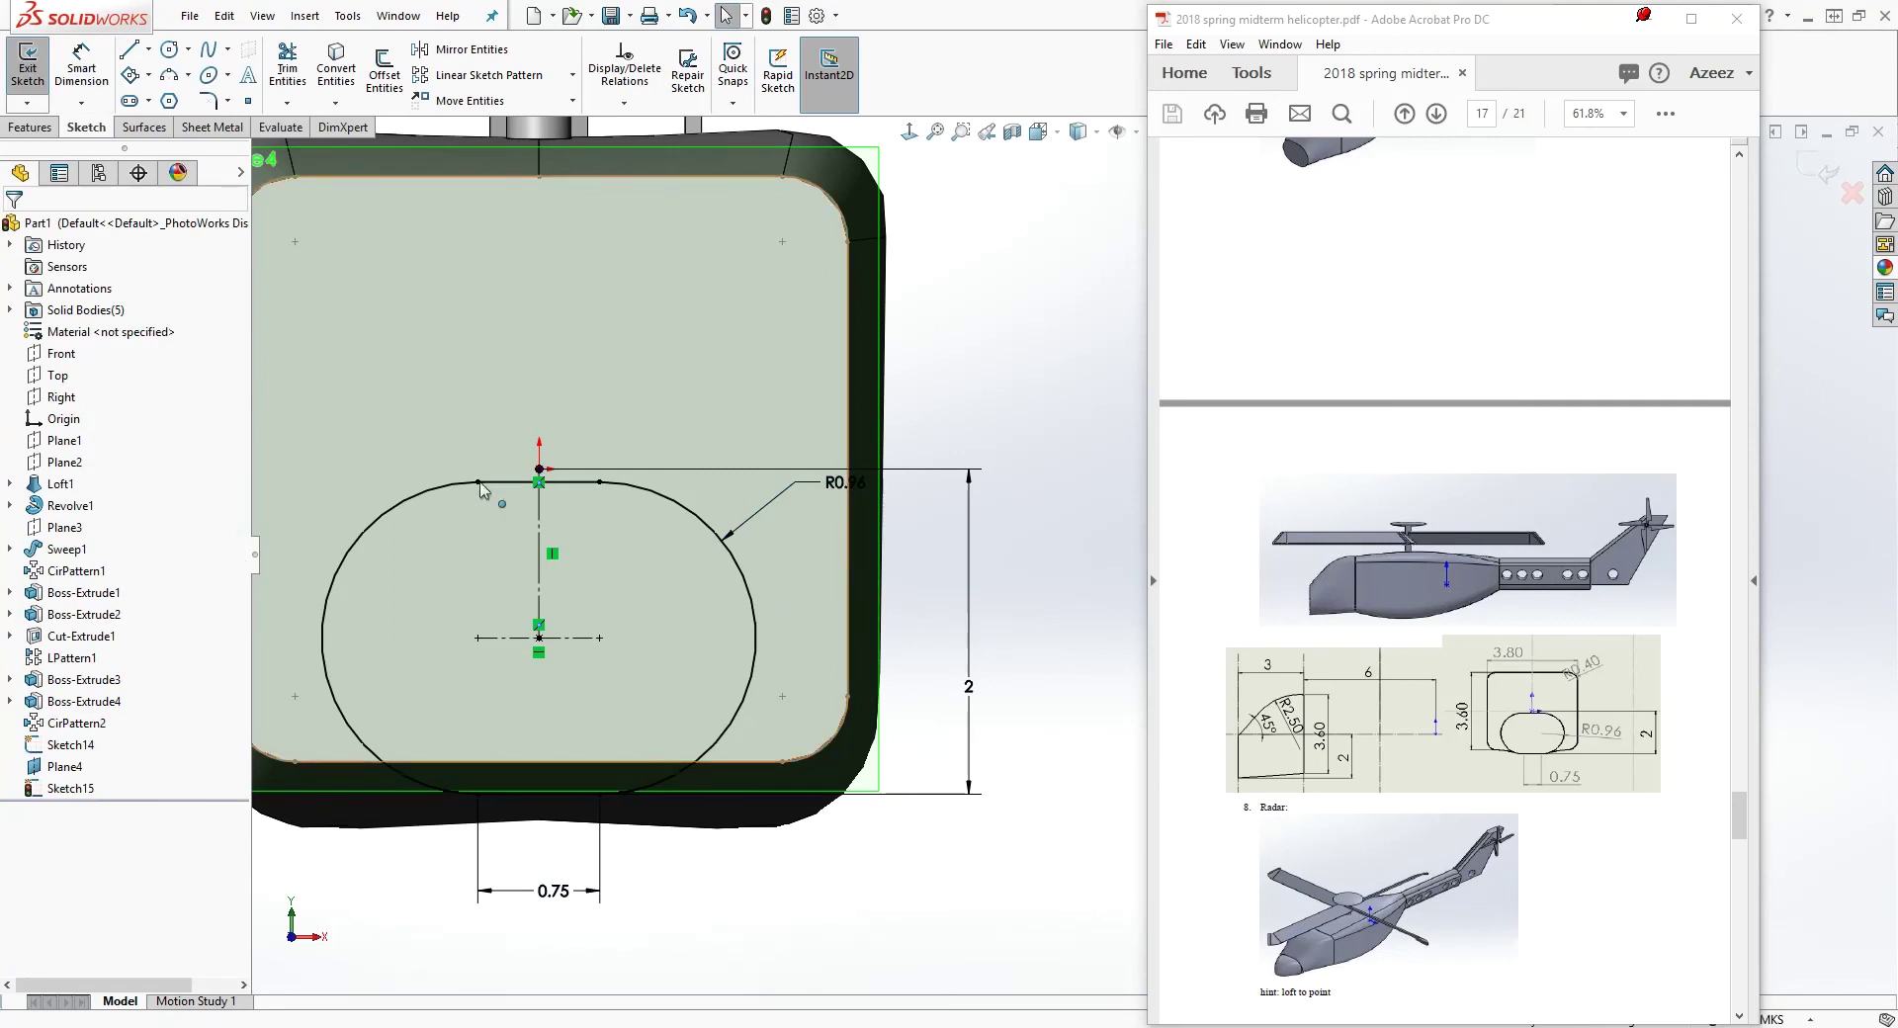
pyautogui.click(1831, 180)
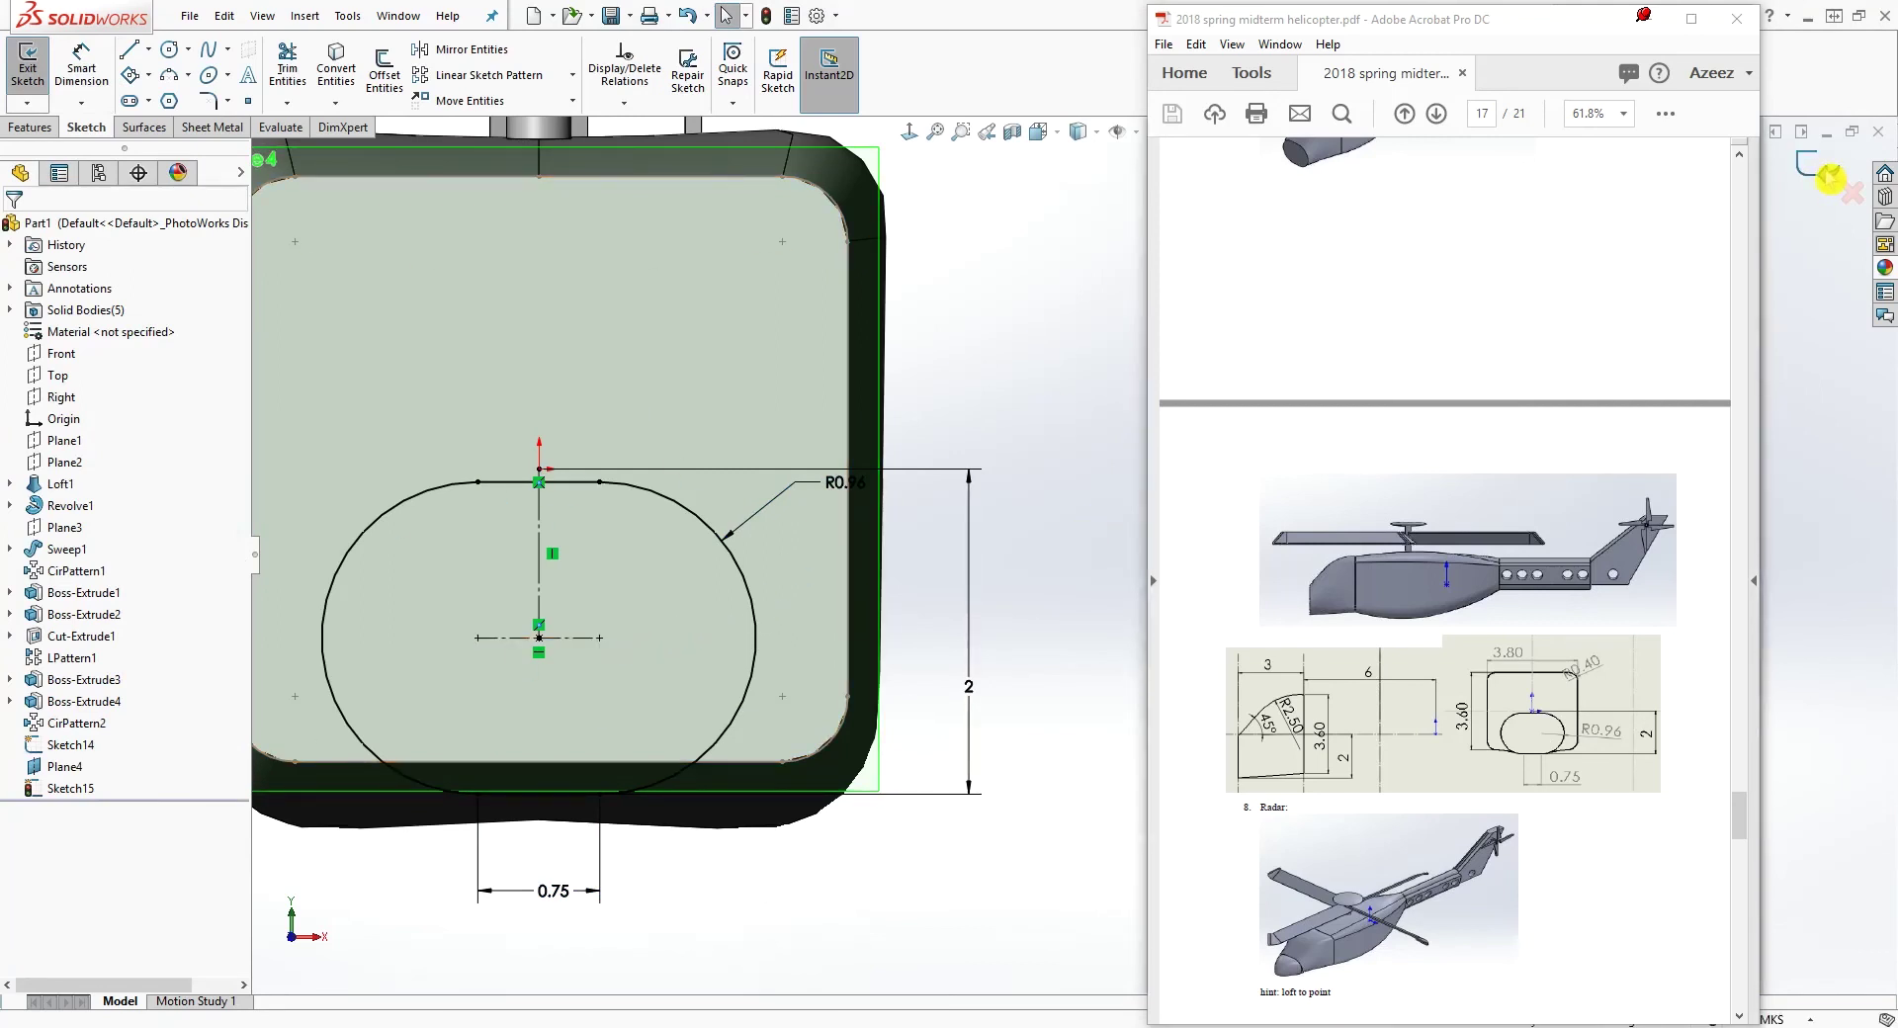
# Hide the offset plane that carries the slot profile
pyautogui.scroll(3, 876, 692)
pyautogui.moveTo(876, 692)
pyautogui.mouseDown(button='middle')
pyautogui.moveTo(732, 712)
pyautogui.moveTo(864, 728)
pyautogui.moveTo(826, 805)
pyautogui.moveTo(793, 761)
pyautogui.mouseUp(button='middle')
pyautogui.click(627, 423)
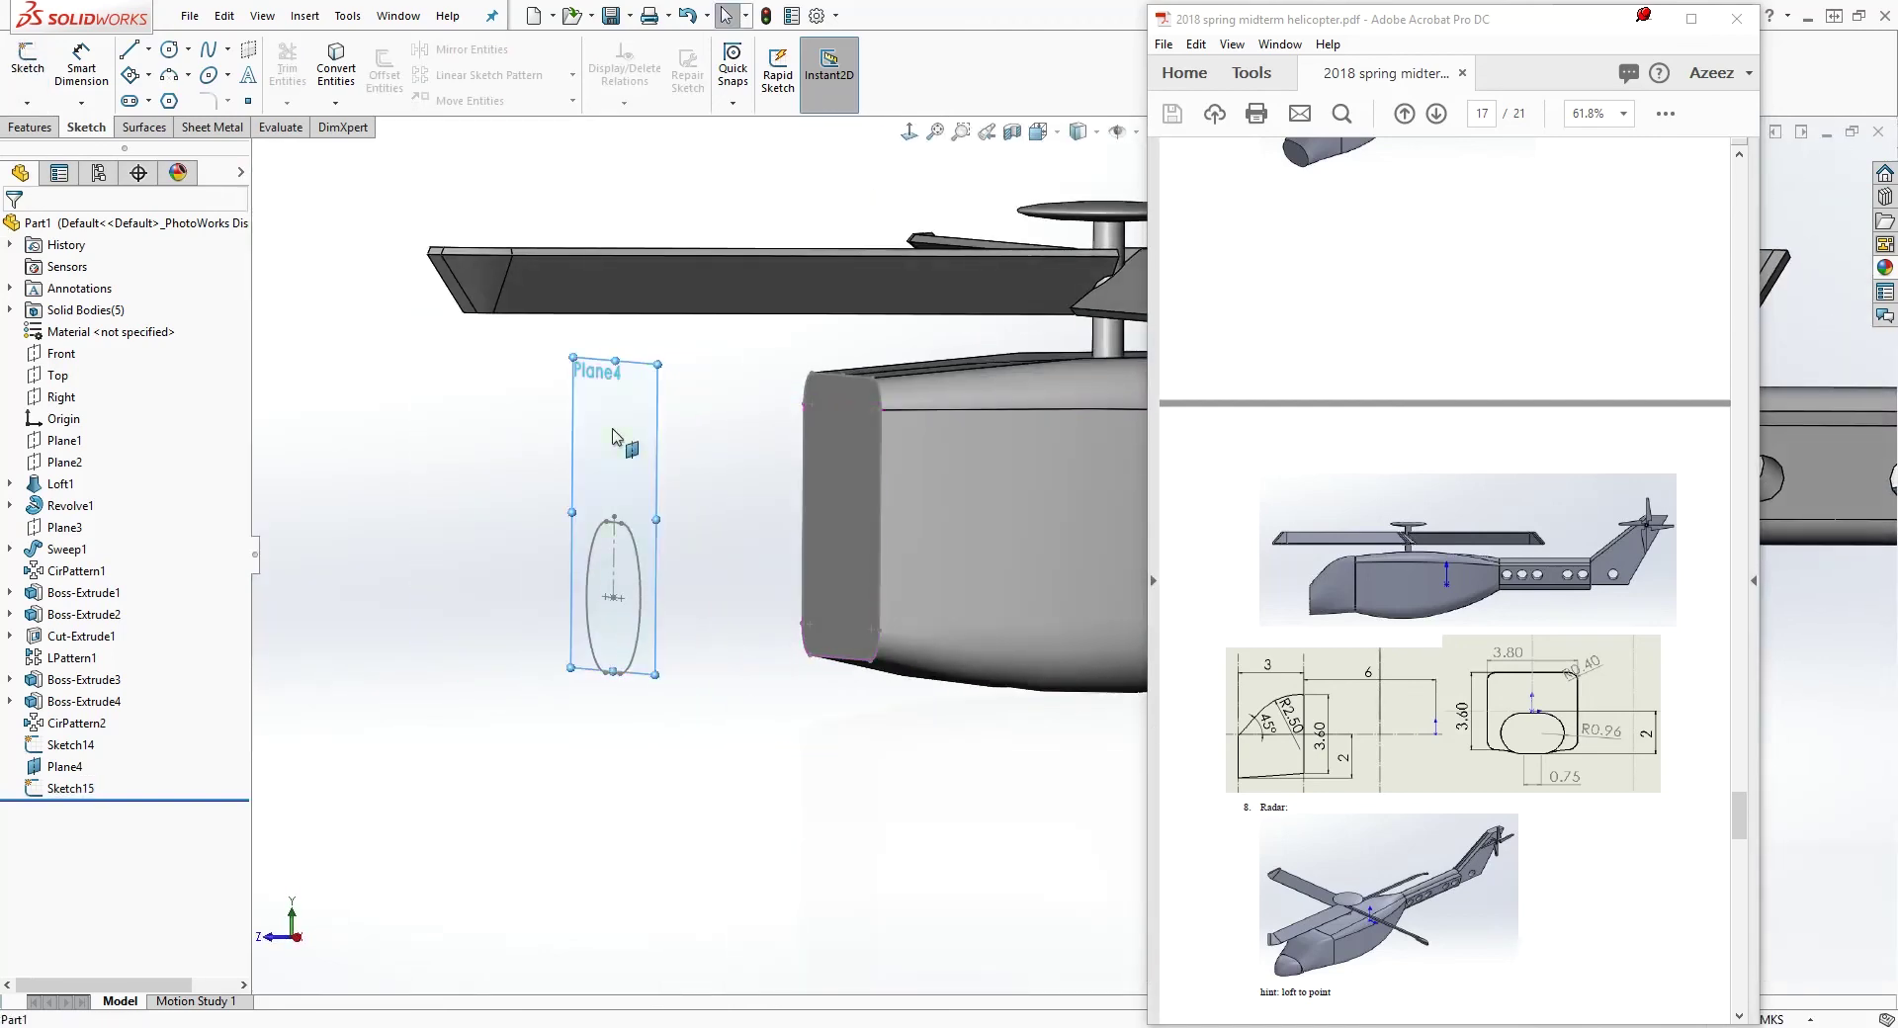
pyautogui.rightClick(629, 425)
pyautogui.click(682, 414)
pyautogui.scroll(-3, 804, 679)
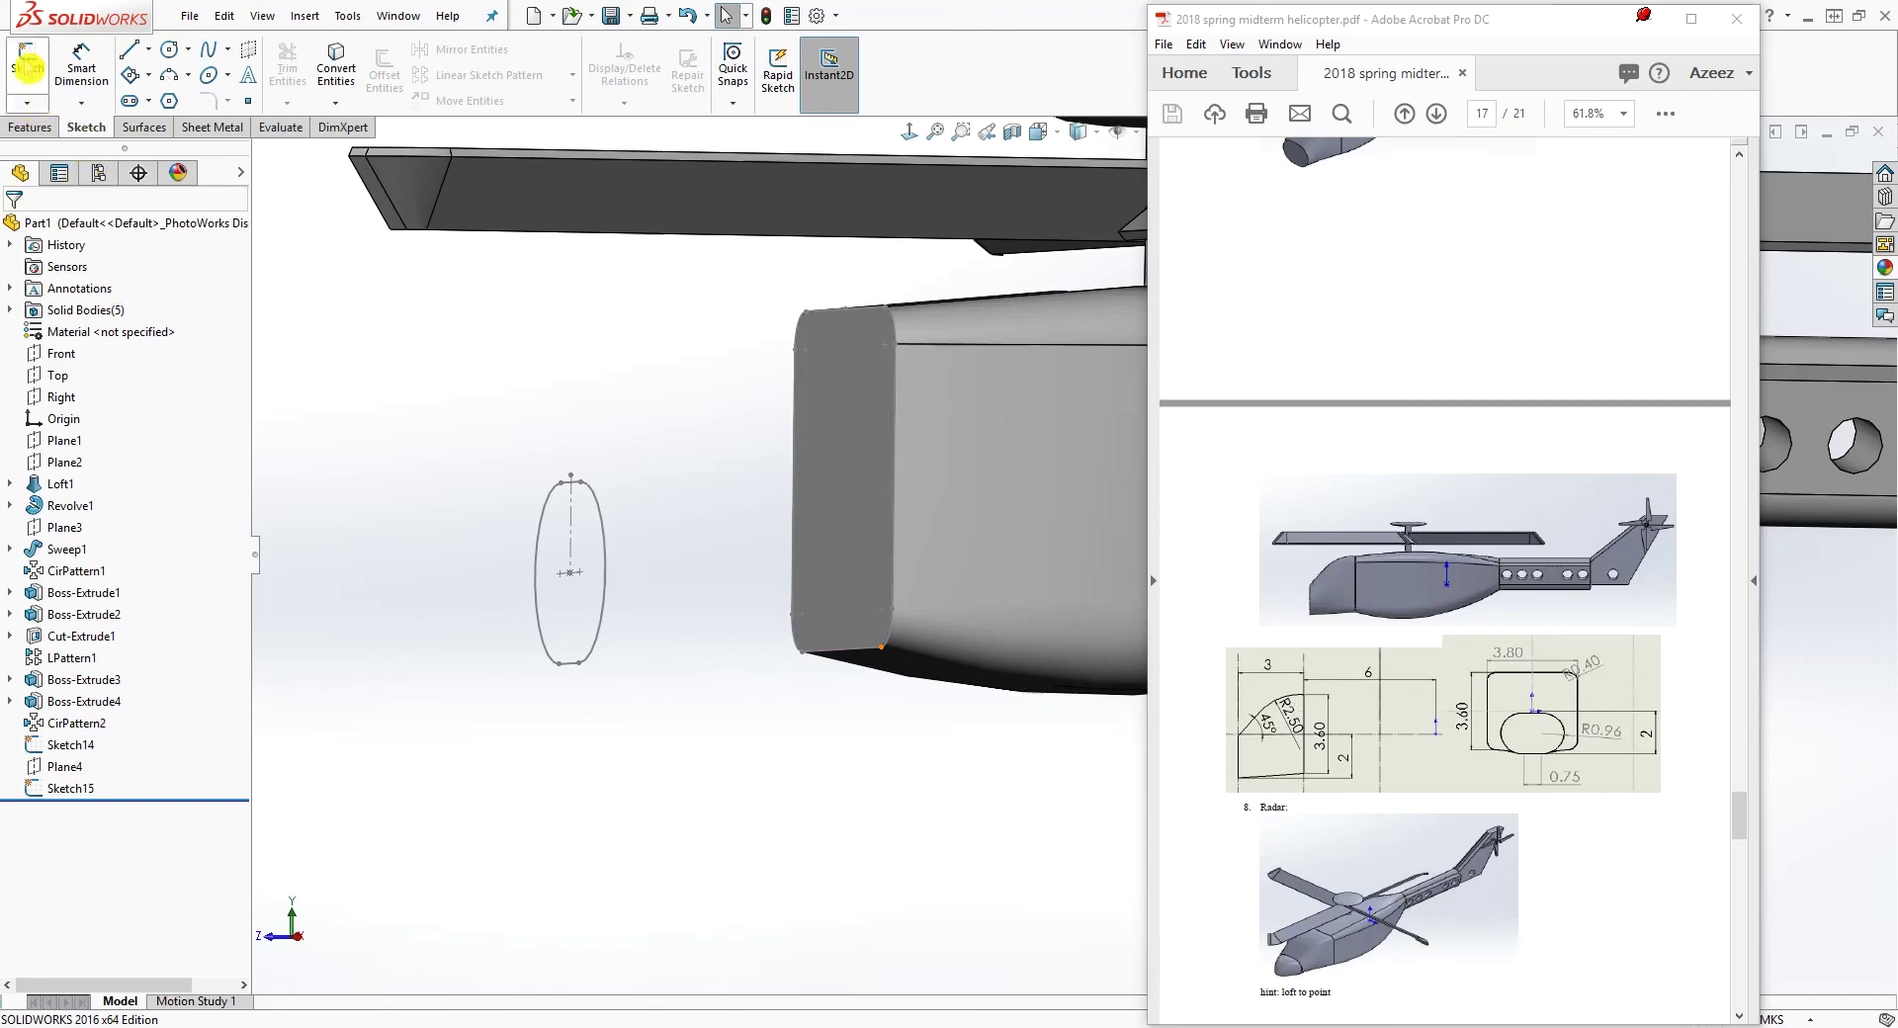
# Start a new sketch on the Right plane and view it face-on
pyautogui.click(63, 396)
pyautogui.scroll(6, 653, 698)
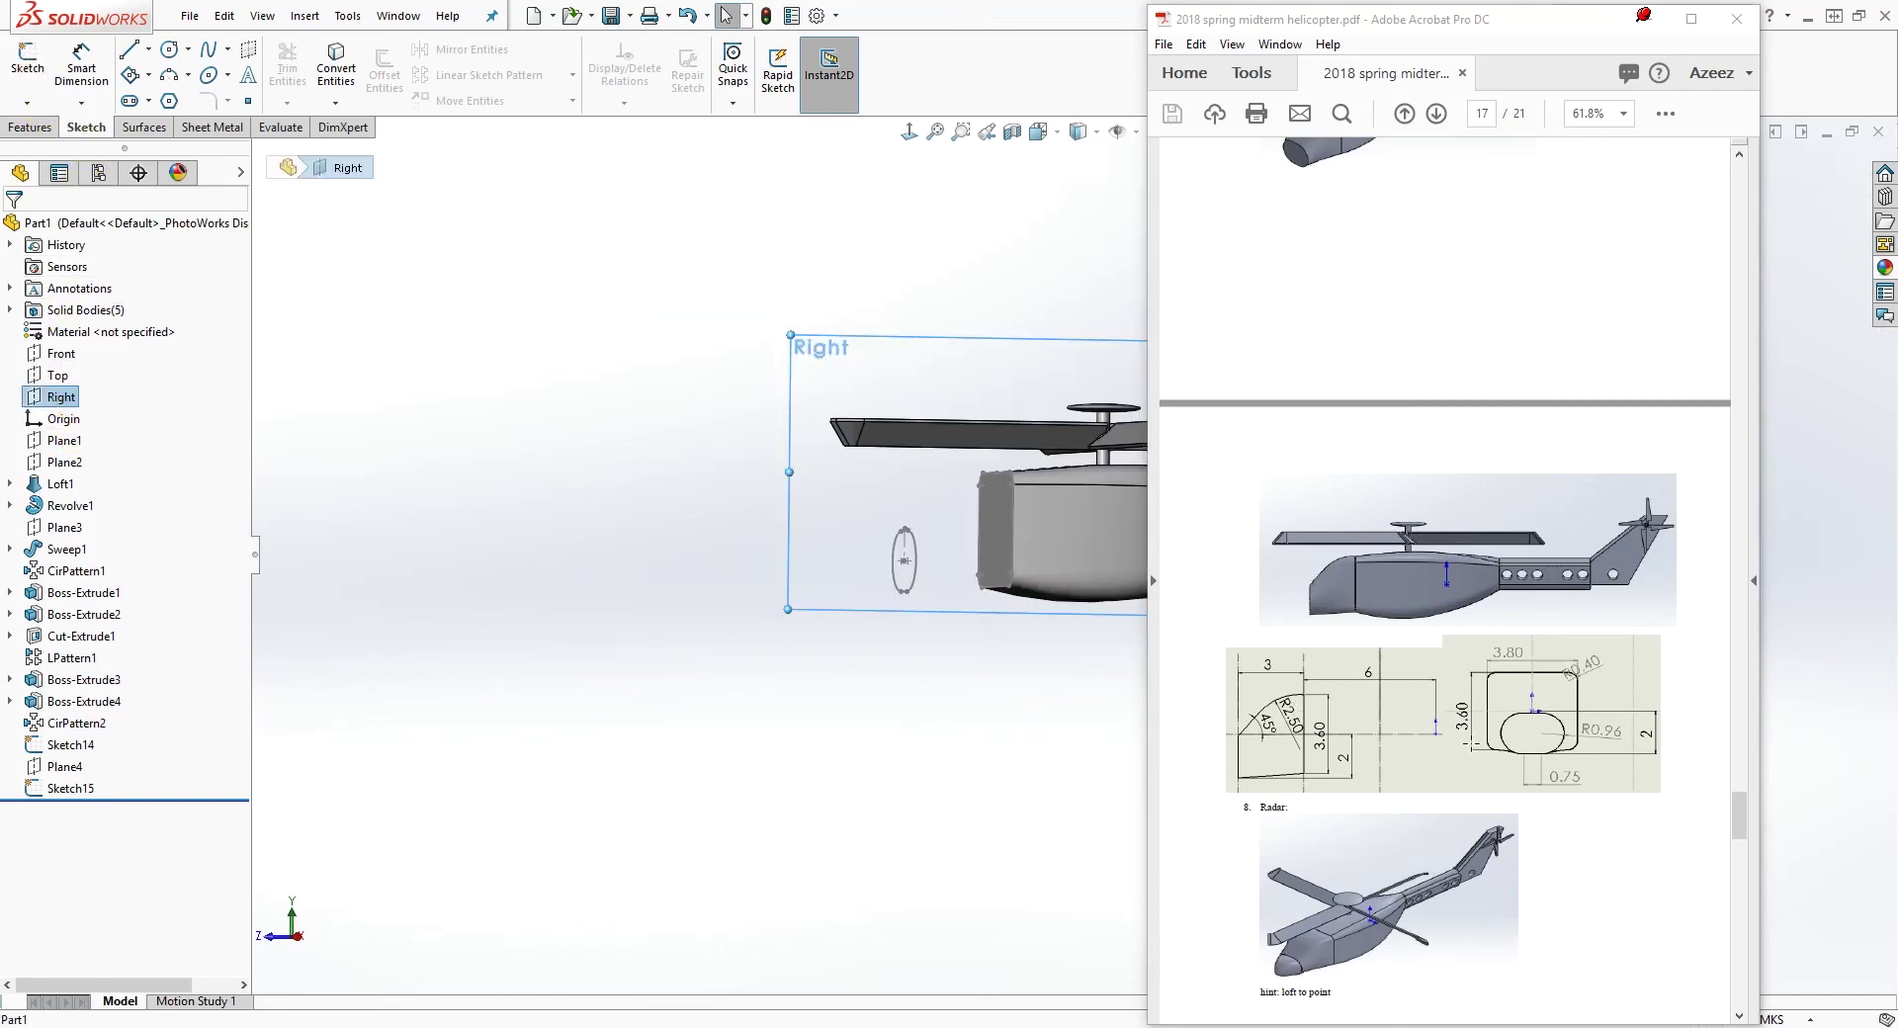
pyautogui.scroll(-2, 1839, 652)
pyautogui.scroll(-3, 853, 625)
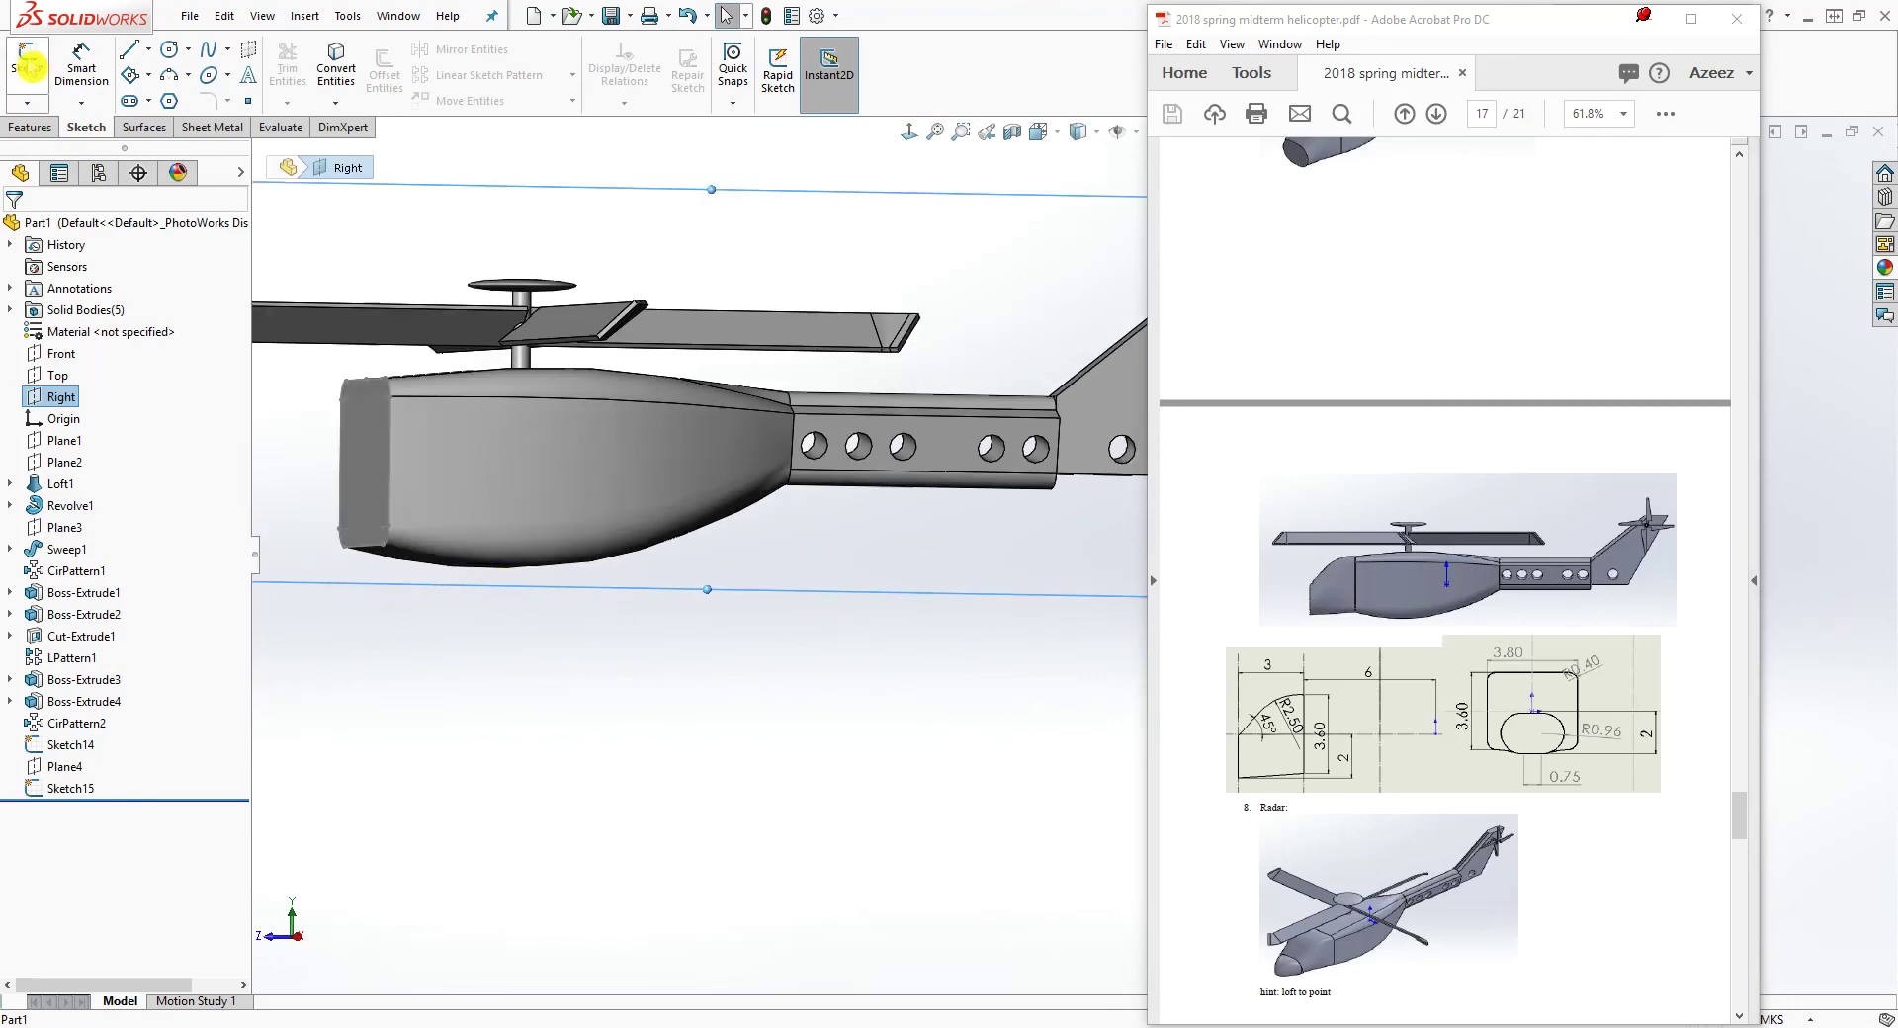
pyautogui.click(30, 67)
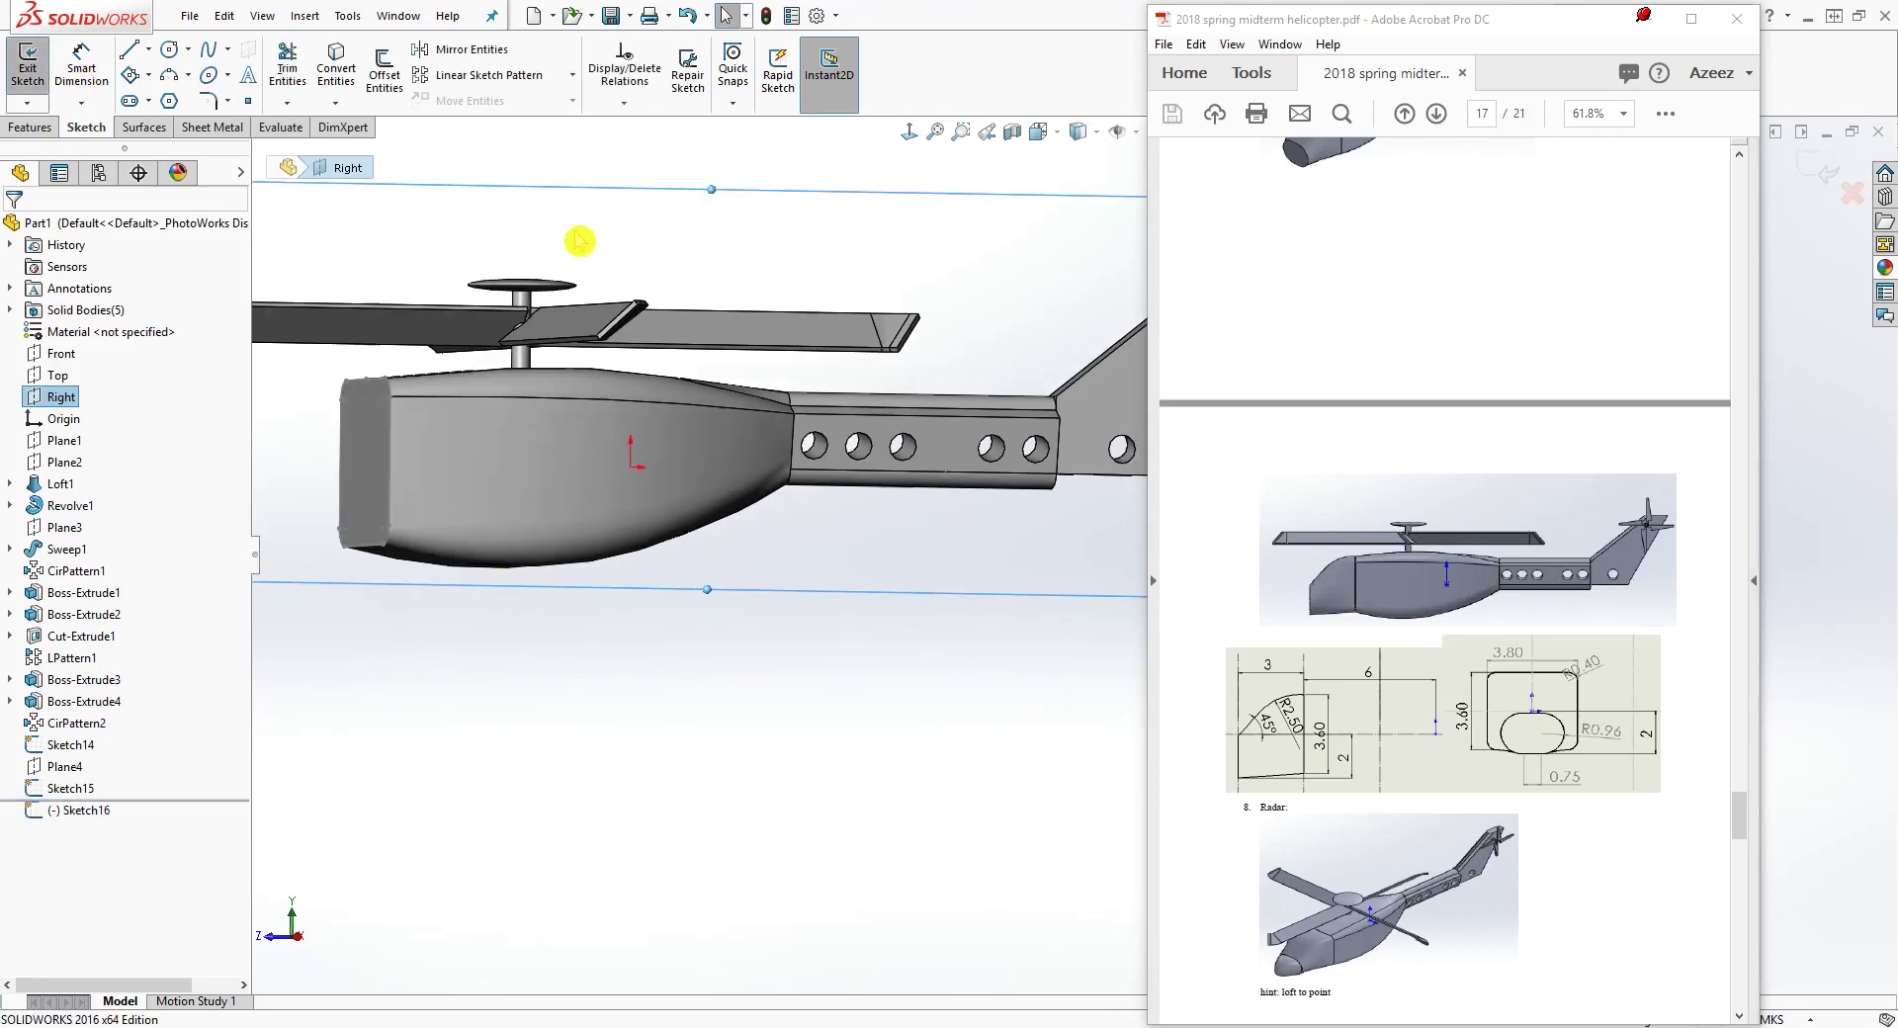
pyautogui.click(910, 140)
pyautogui.scroll(-4, 941, 263)
pyautogui.scroll(5, 970, 525)
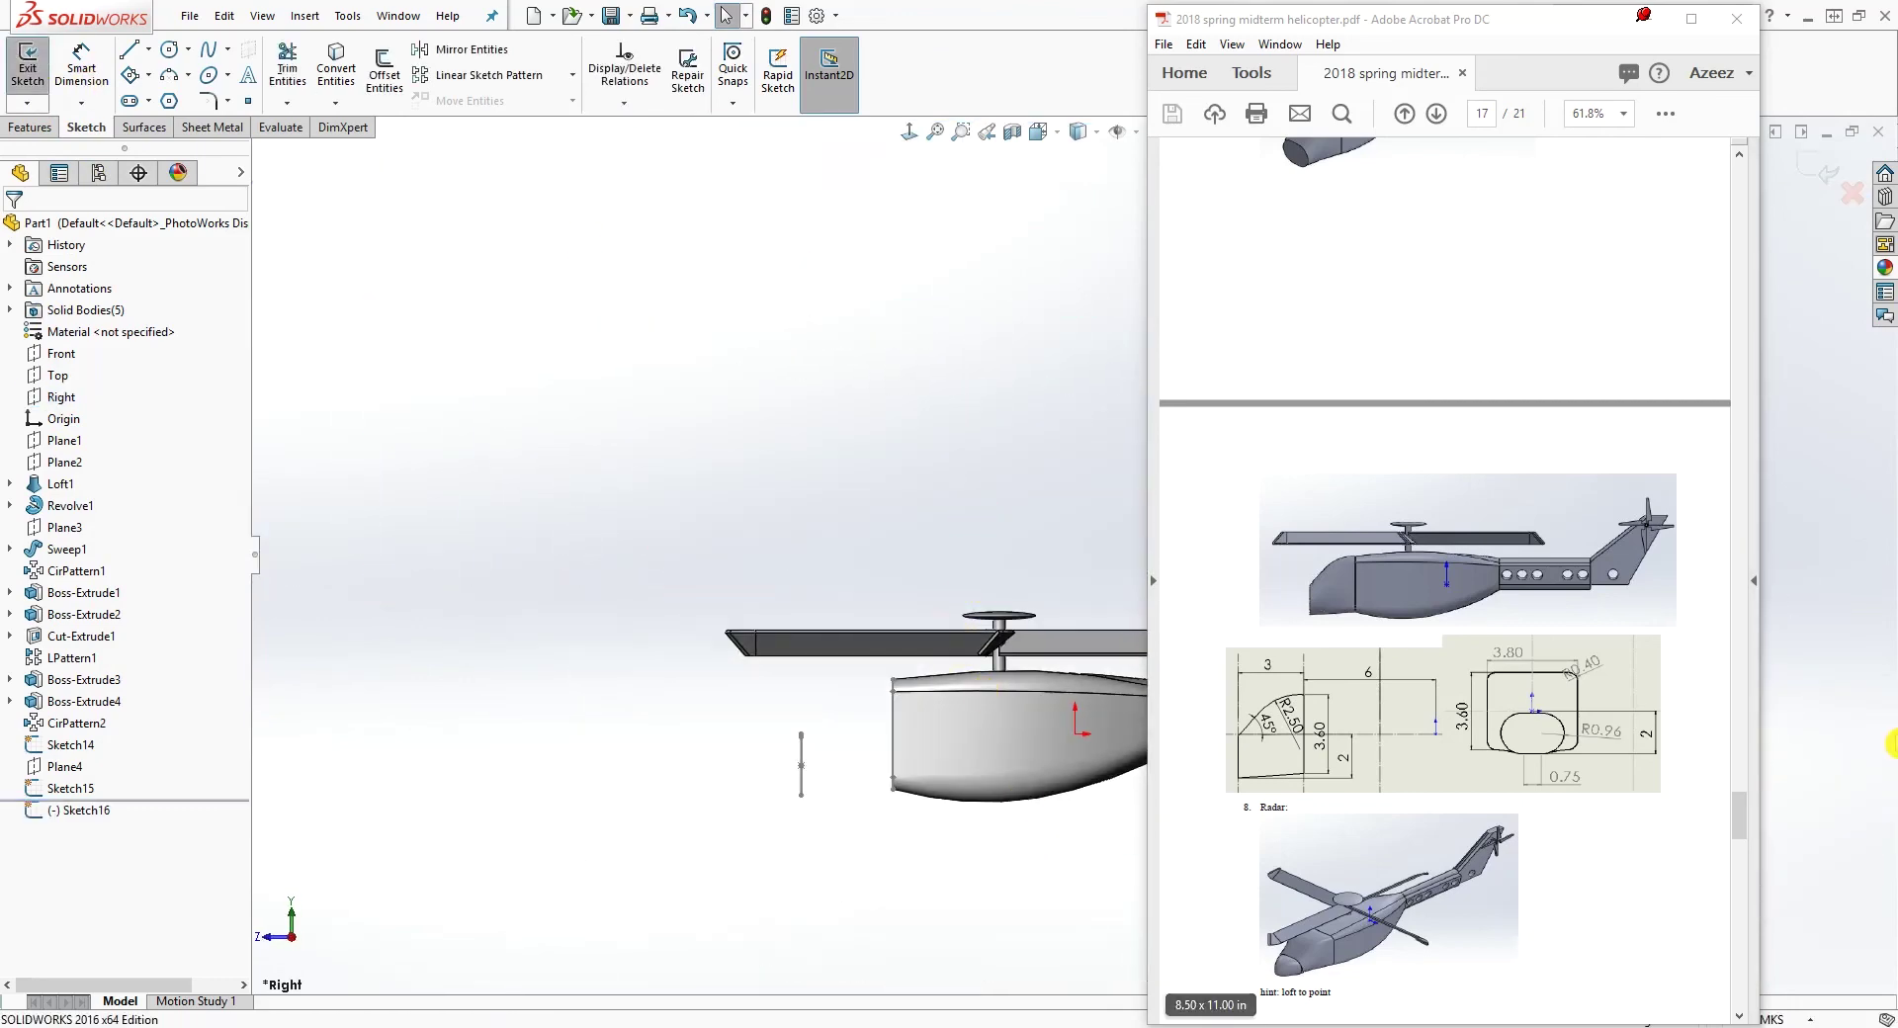
pyautogui.scroll(-2, 1864, 737)
# Draw a line from the origin forward through the fuselage nose, ending just beyond the slot profile
pyautogui.press('l')
pyautogui.scroll(-1, 752, 720)
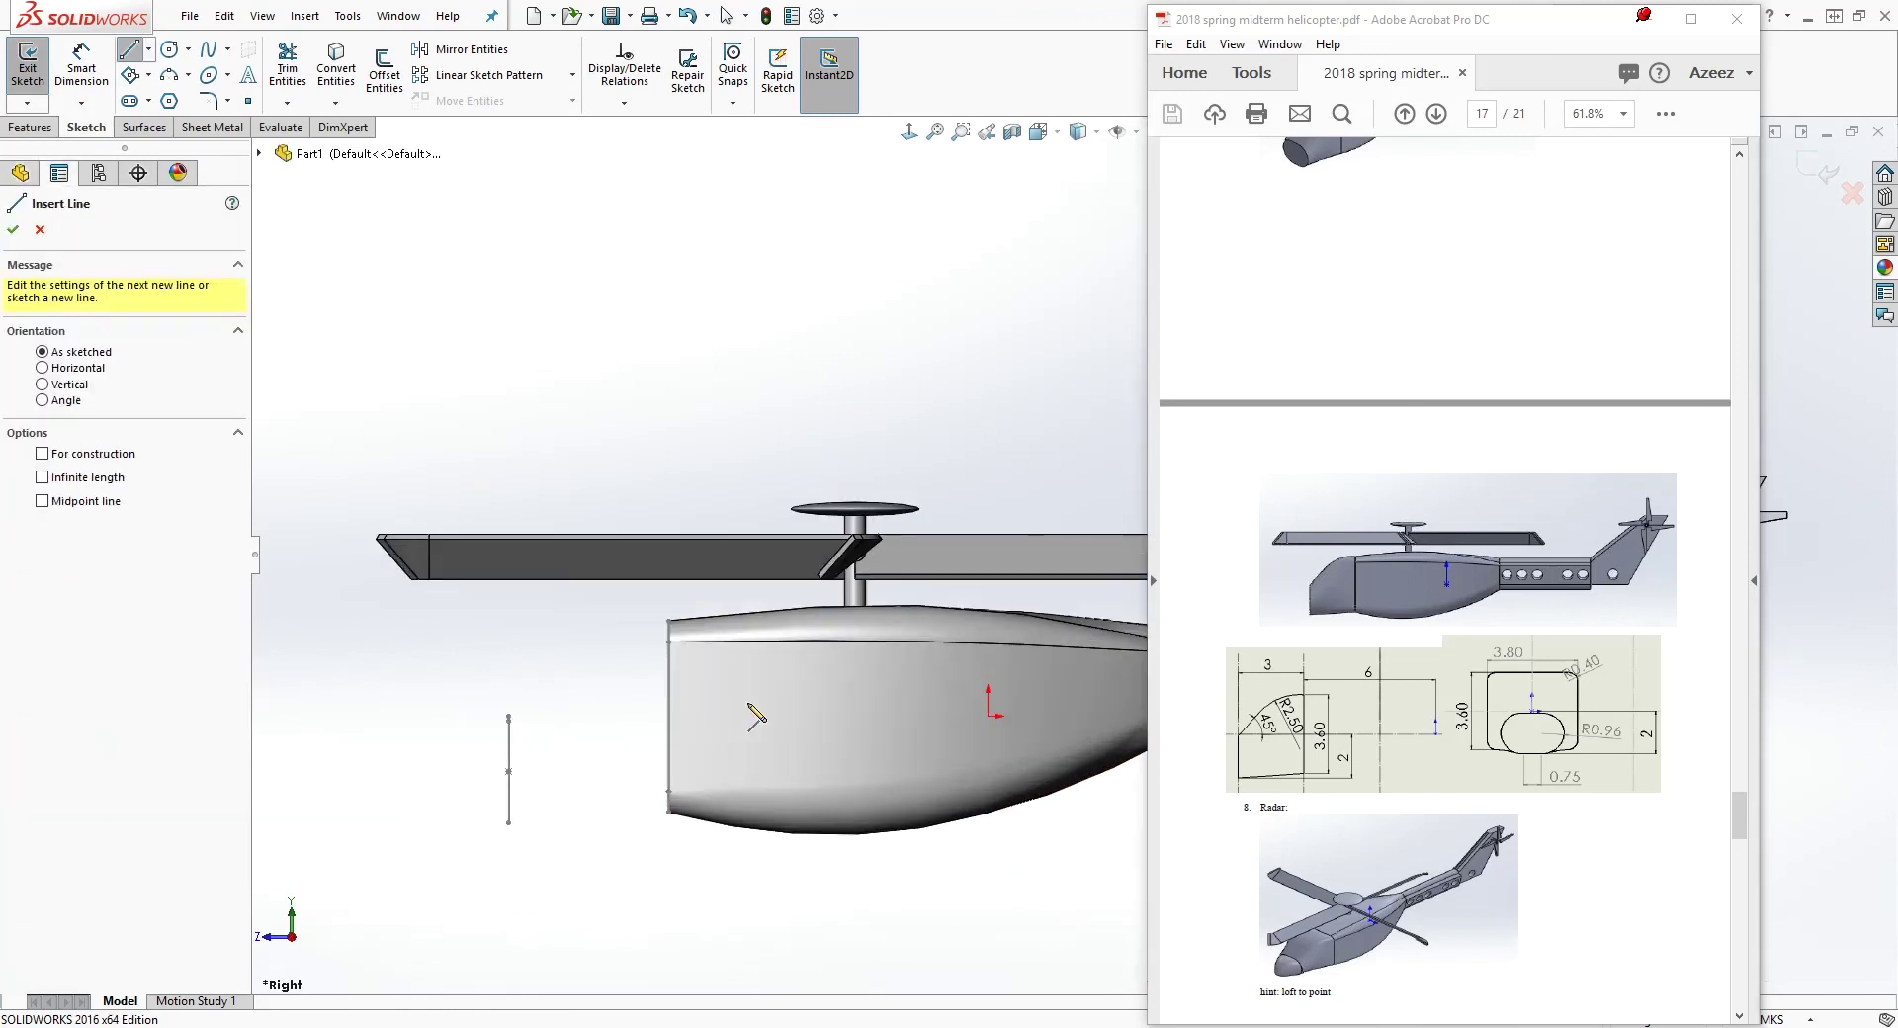
pyautogui.scroll(-2, 605, 720)
pyautogui.scroll(2, 697, 781)
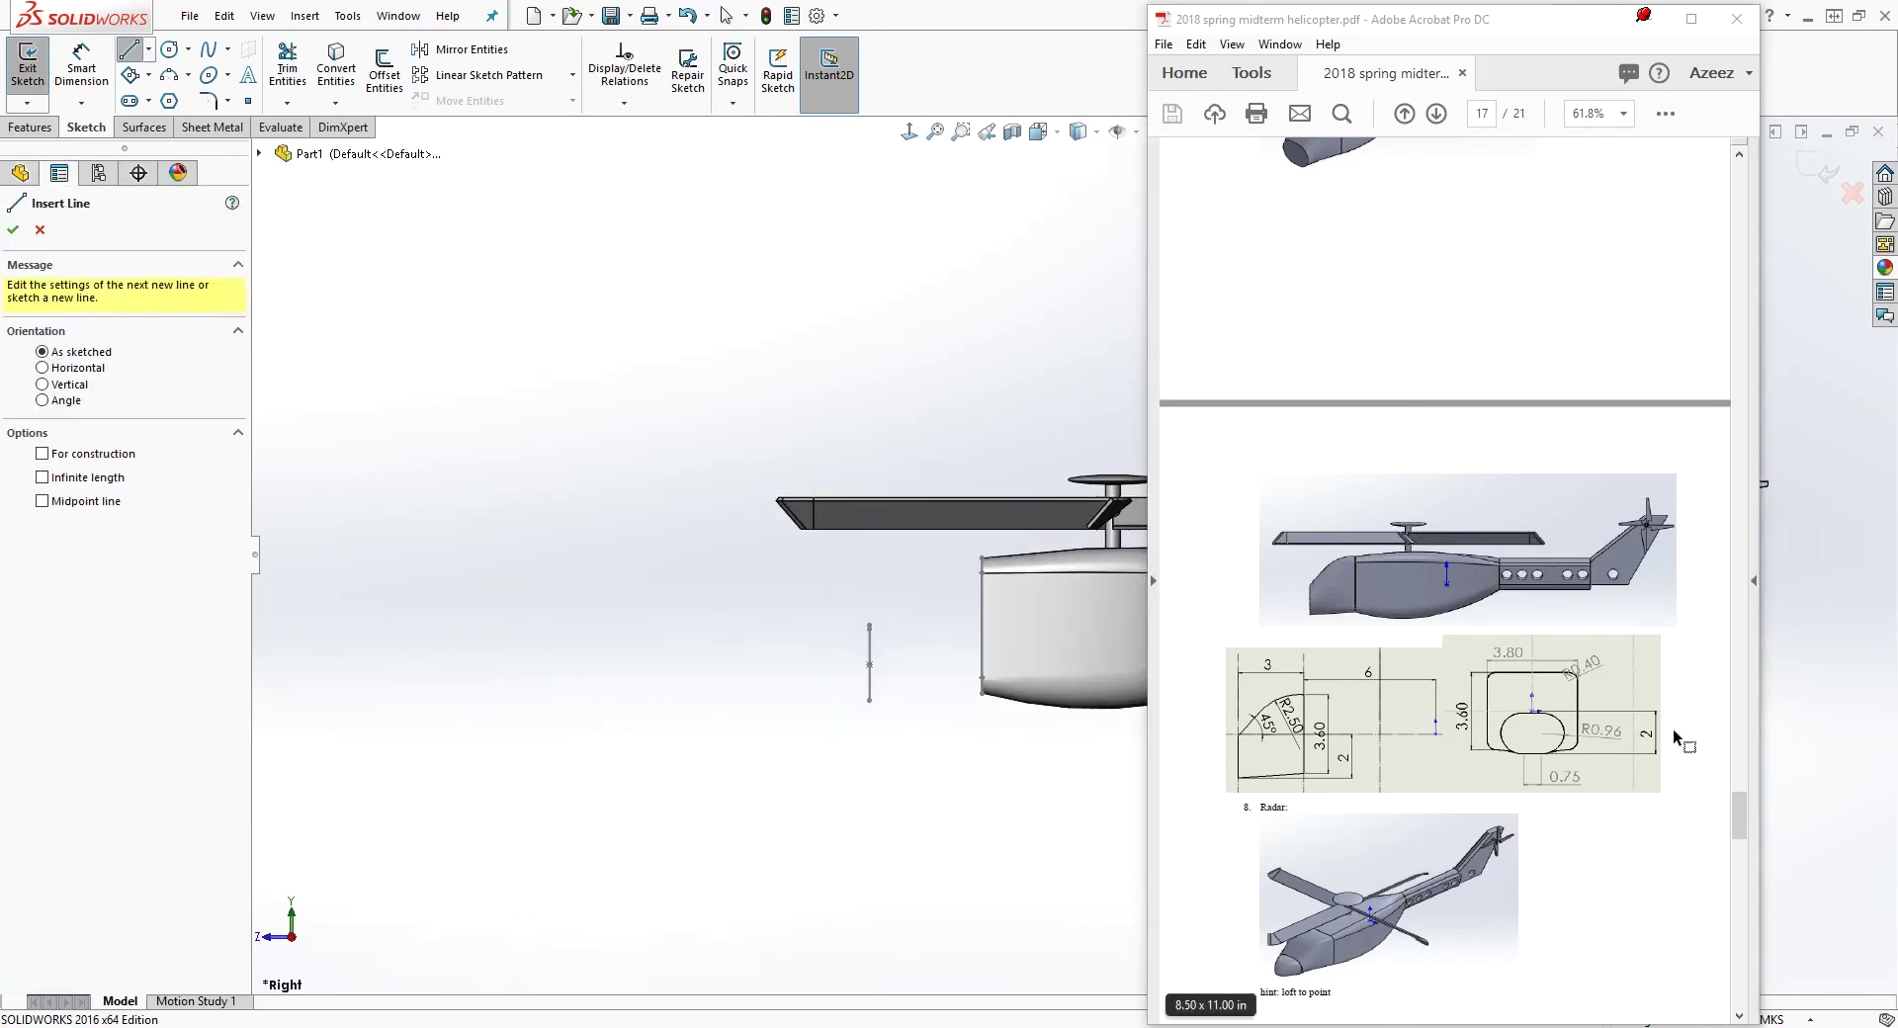
pyautogui.scroll(-3, 1848, 682)
pyautogui.scroll(-2, 619, 571)
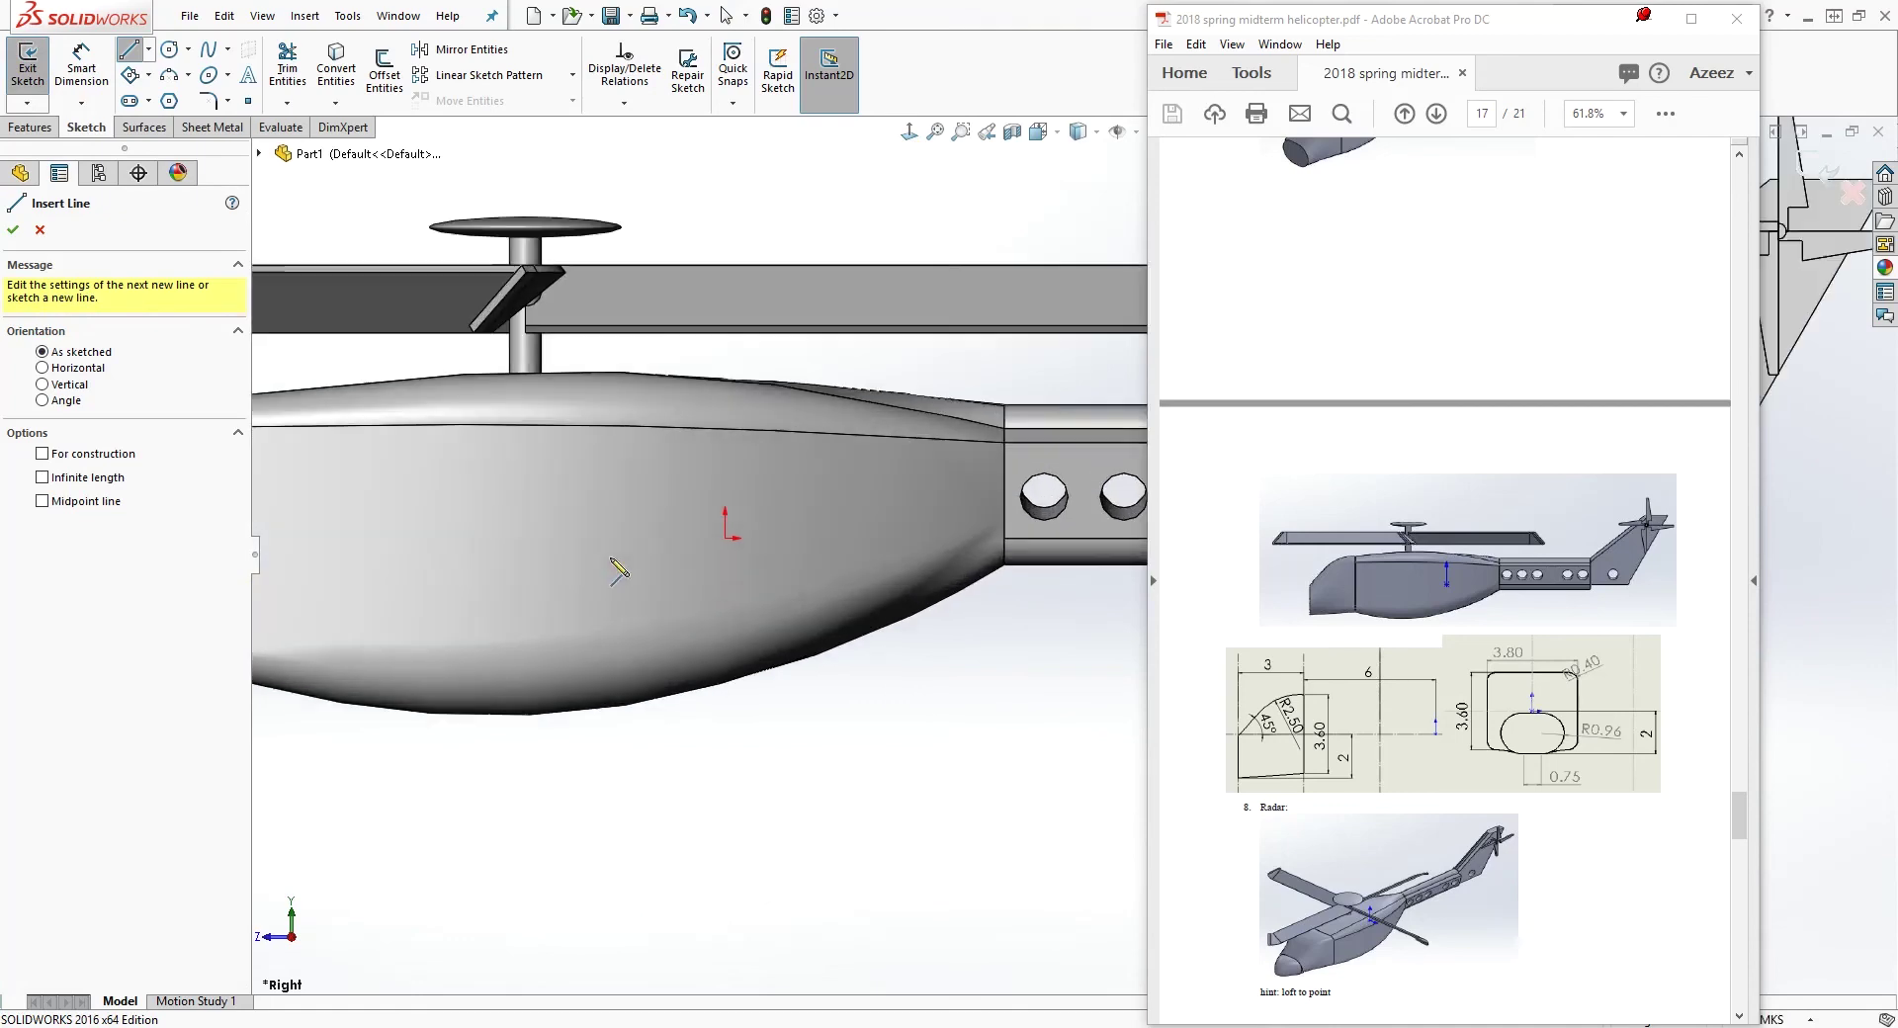
pyautogui.click(725, 539)
pyautogui.scroll(2, 551, 538)
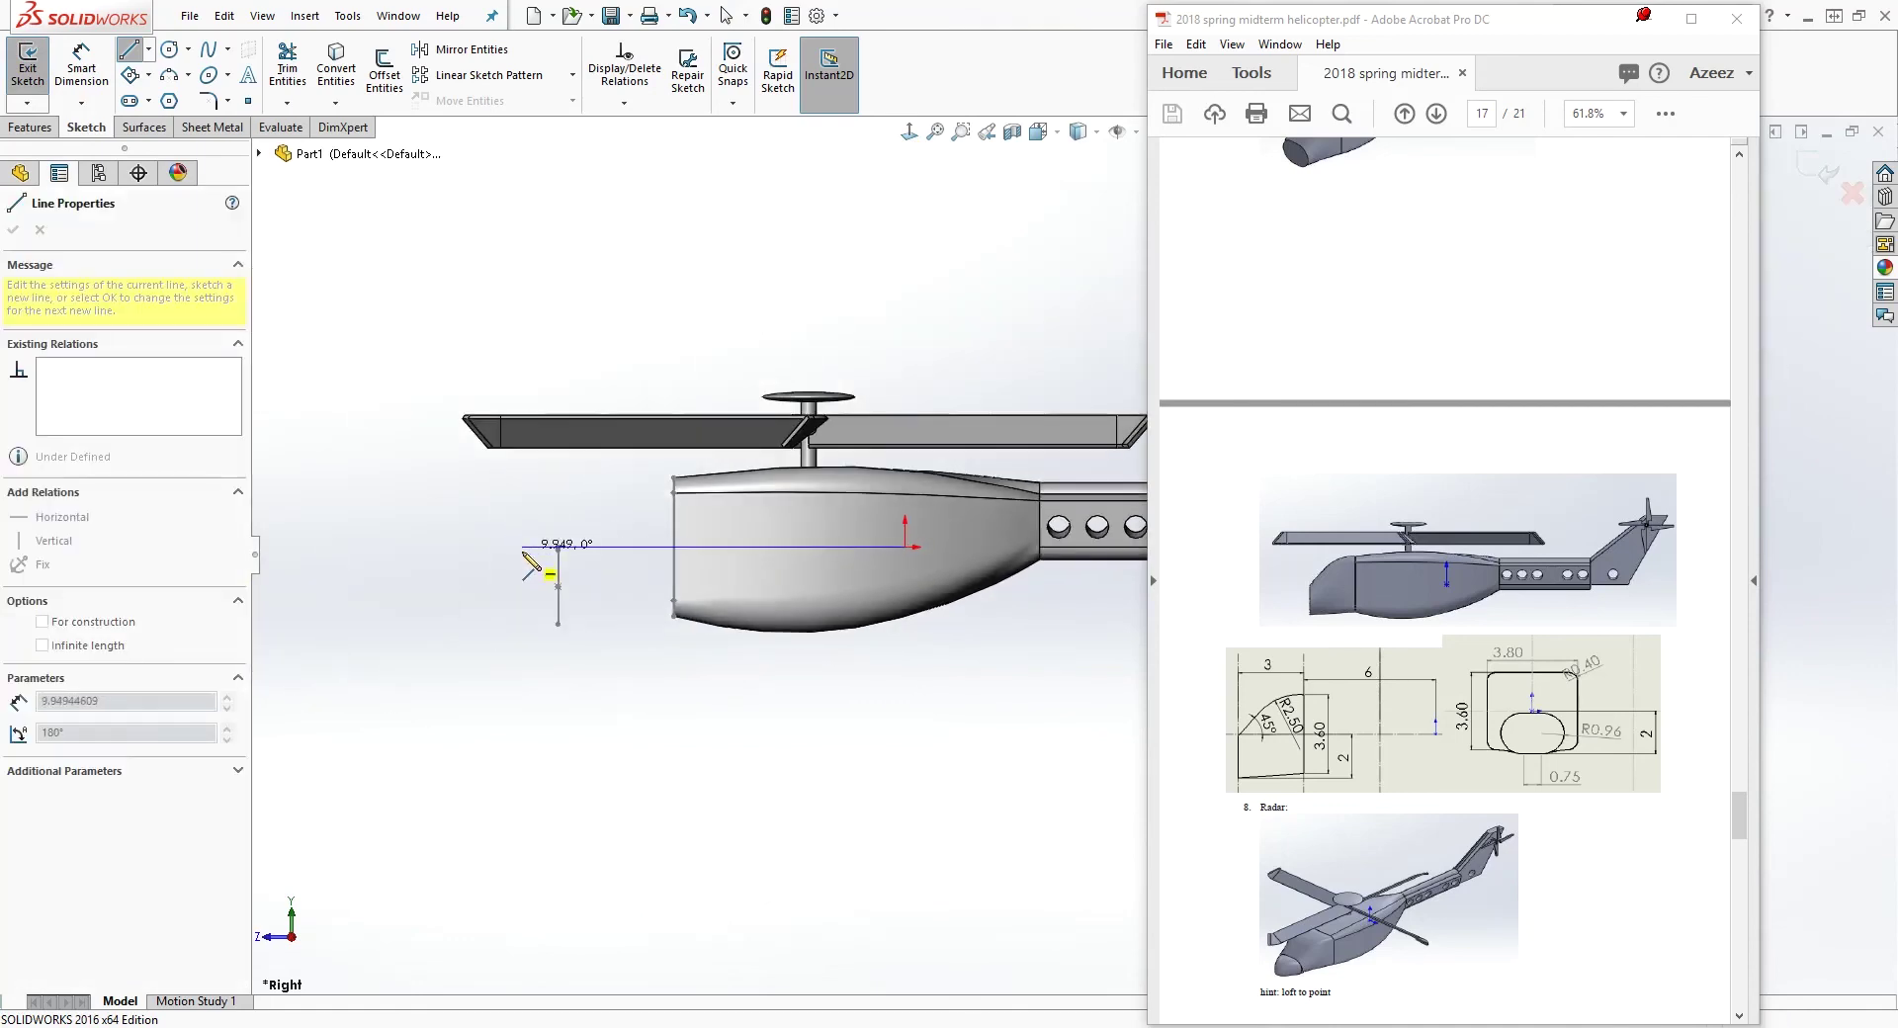
pyautogui.click(487, 557)
pyautogui.press('Escape')
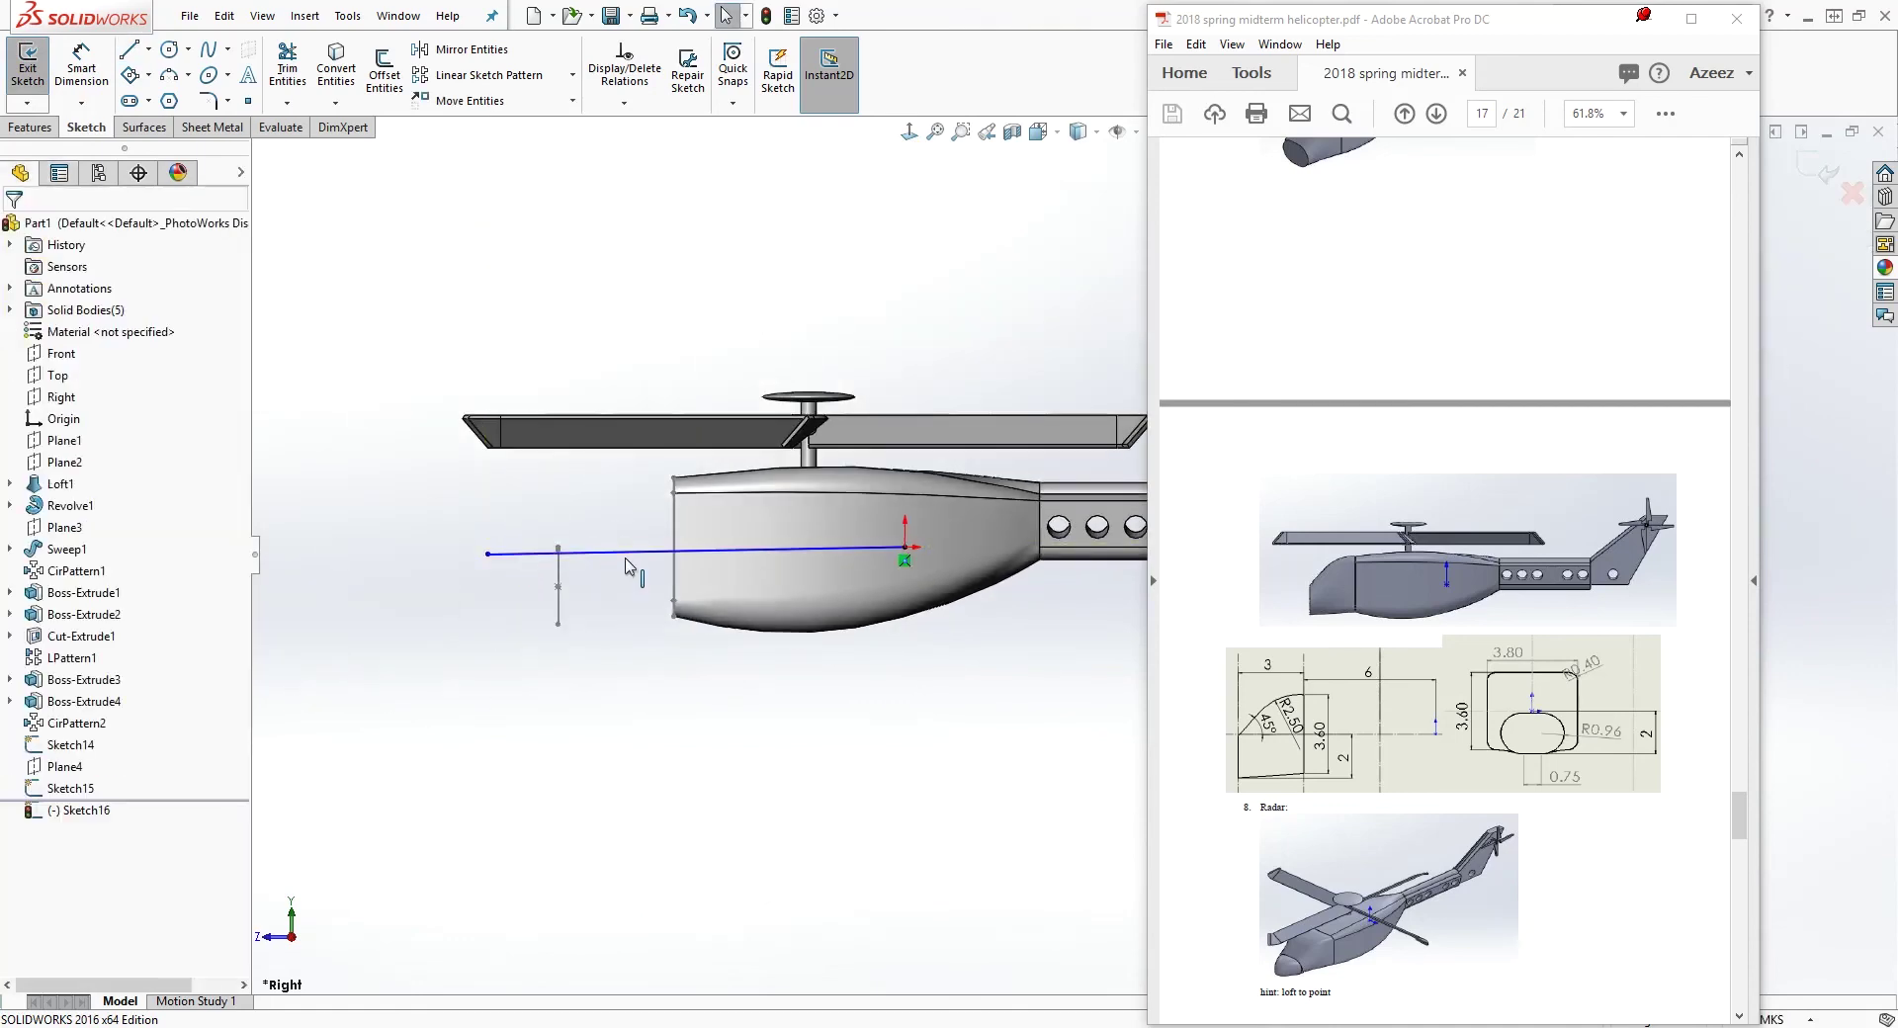
# Make the line from the origin horizontal and shorten it so its free end lies between the nose and the slot profile
pyautogui.click(21, 438)
pyautogui.press('Escape')
pyautogui.scroll(-1, 646, 574)
pyautogui.moveTo(455, 541); pyautogui.dragTo(652, 567)
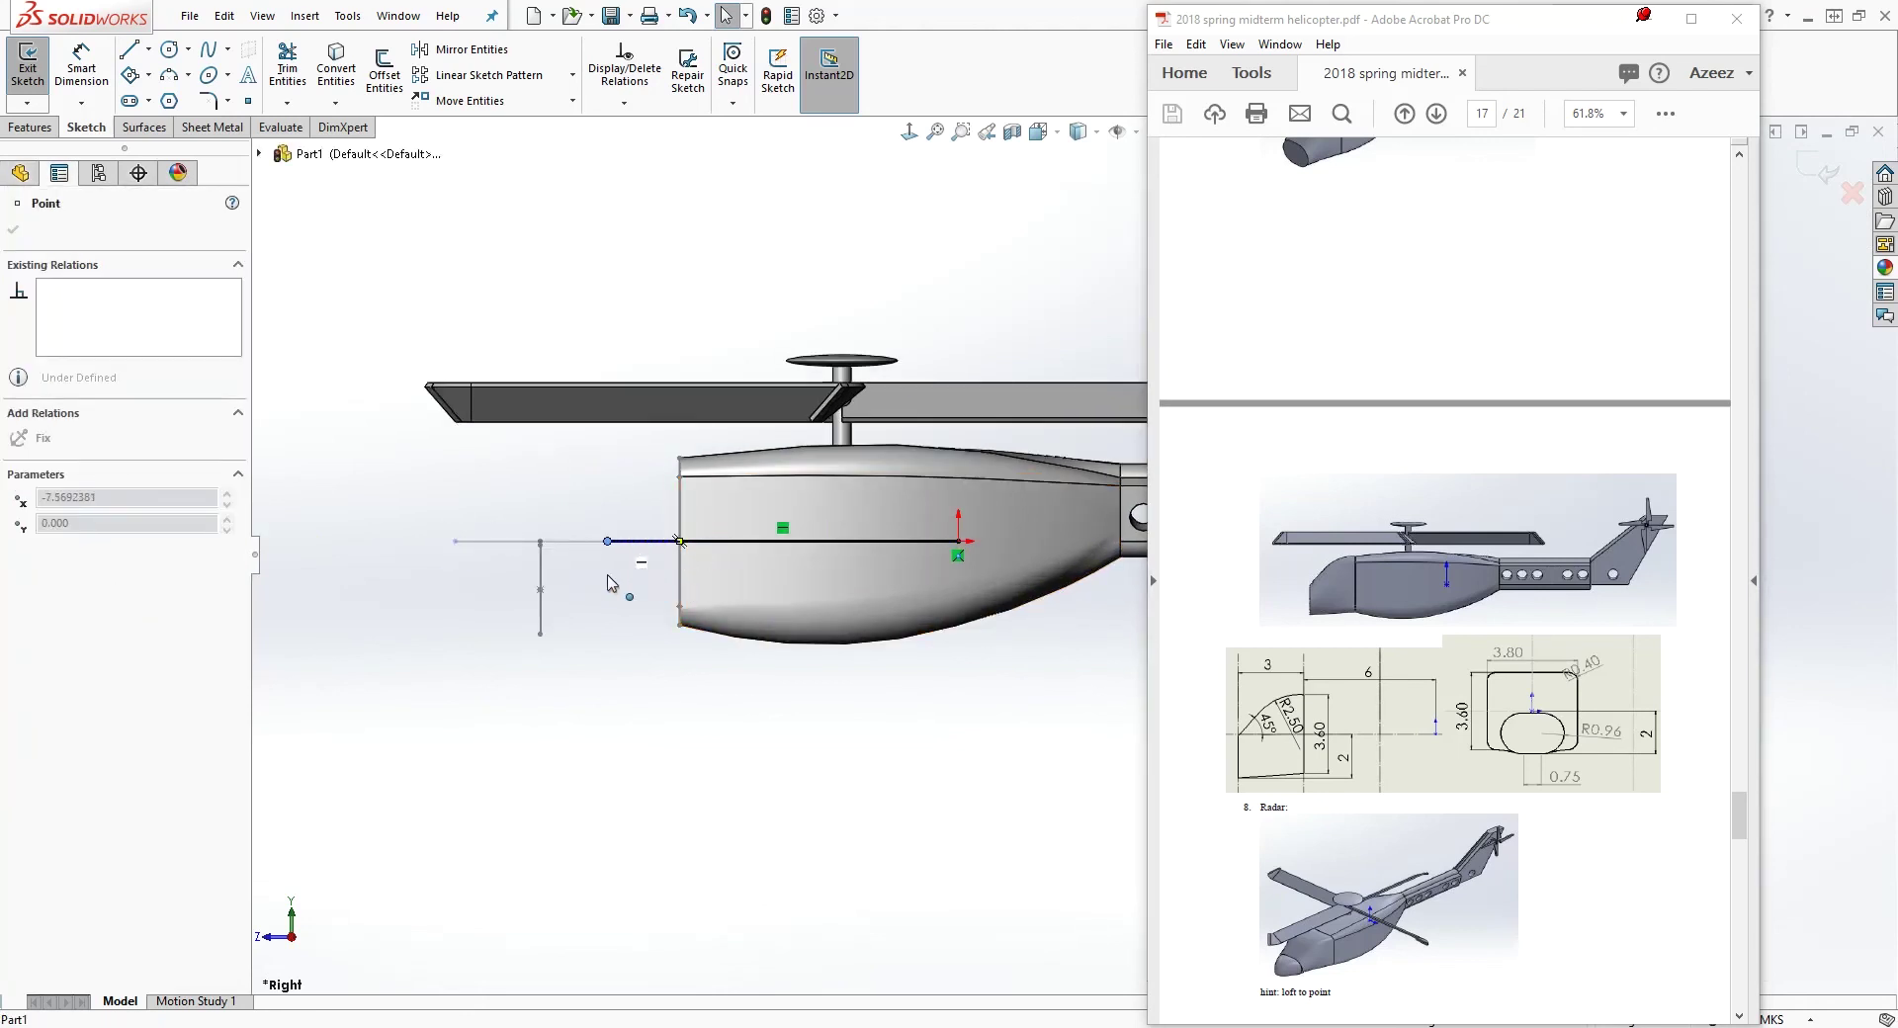
pyautogui.moveTo(608, 576); pyautogui.dragTo(606, 579)
pyautogui.scroll(-5, 480, 571)
pyautogui.press('Escape')
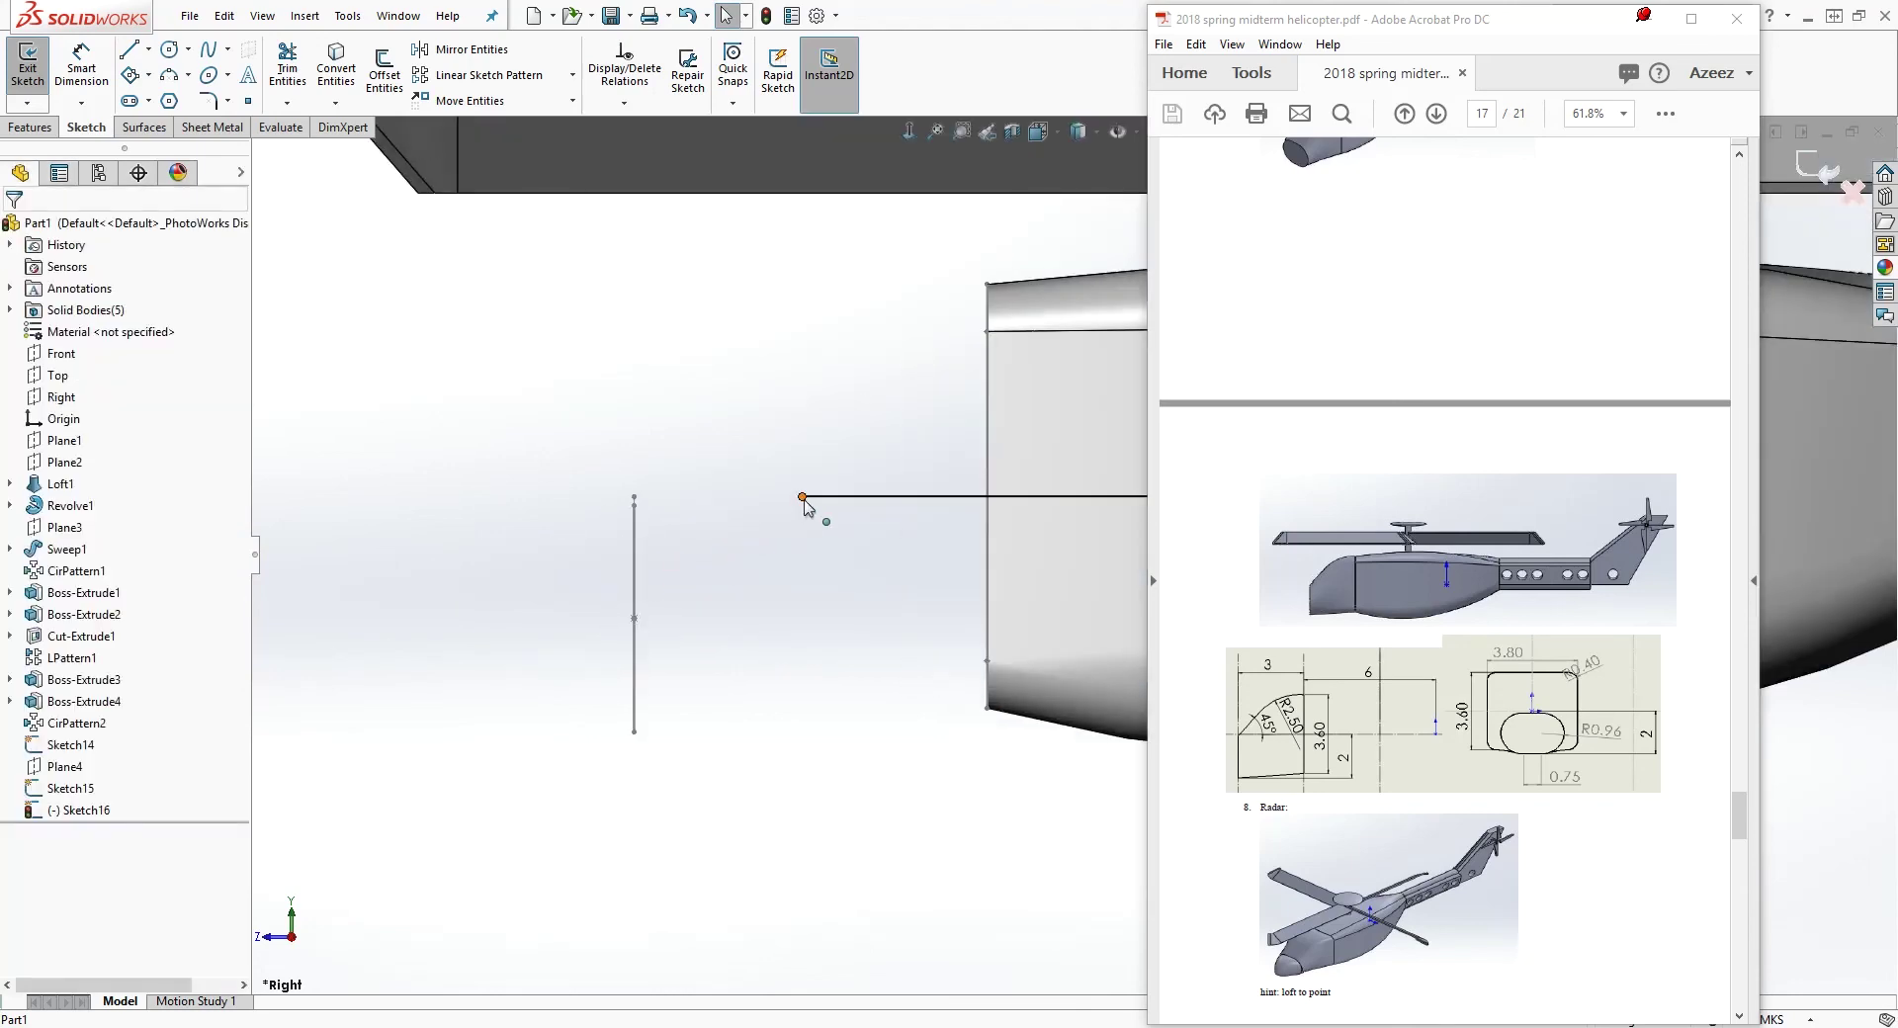
# Make the horizontal line's free end coincident with the upper endpoint of the slot sketch's vertical construction line
pyautogui.click(803, 497)
pyautogui.scroll(-1, 653, 516)
pyautogui.moveTo(737, 538); pyautogui.dragTo(692, 551, button='middle')
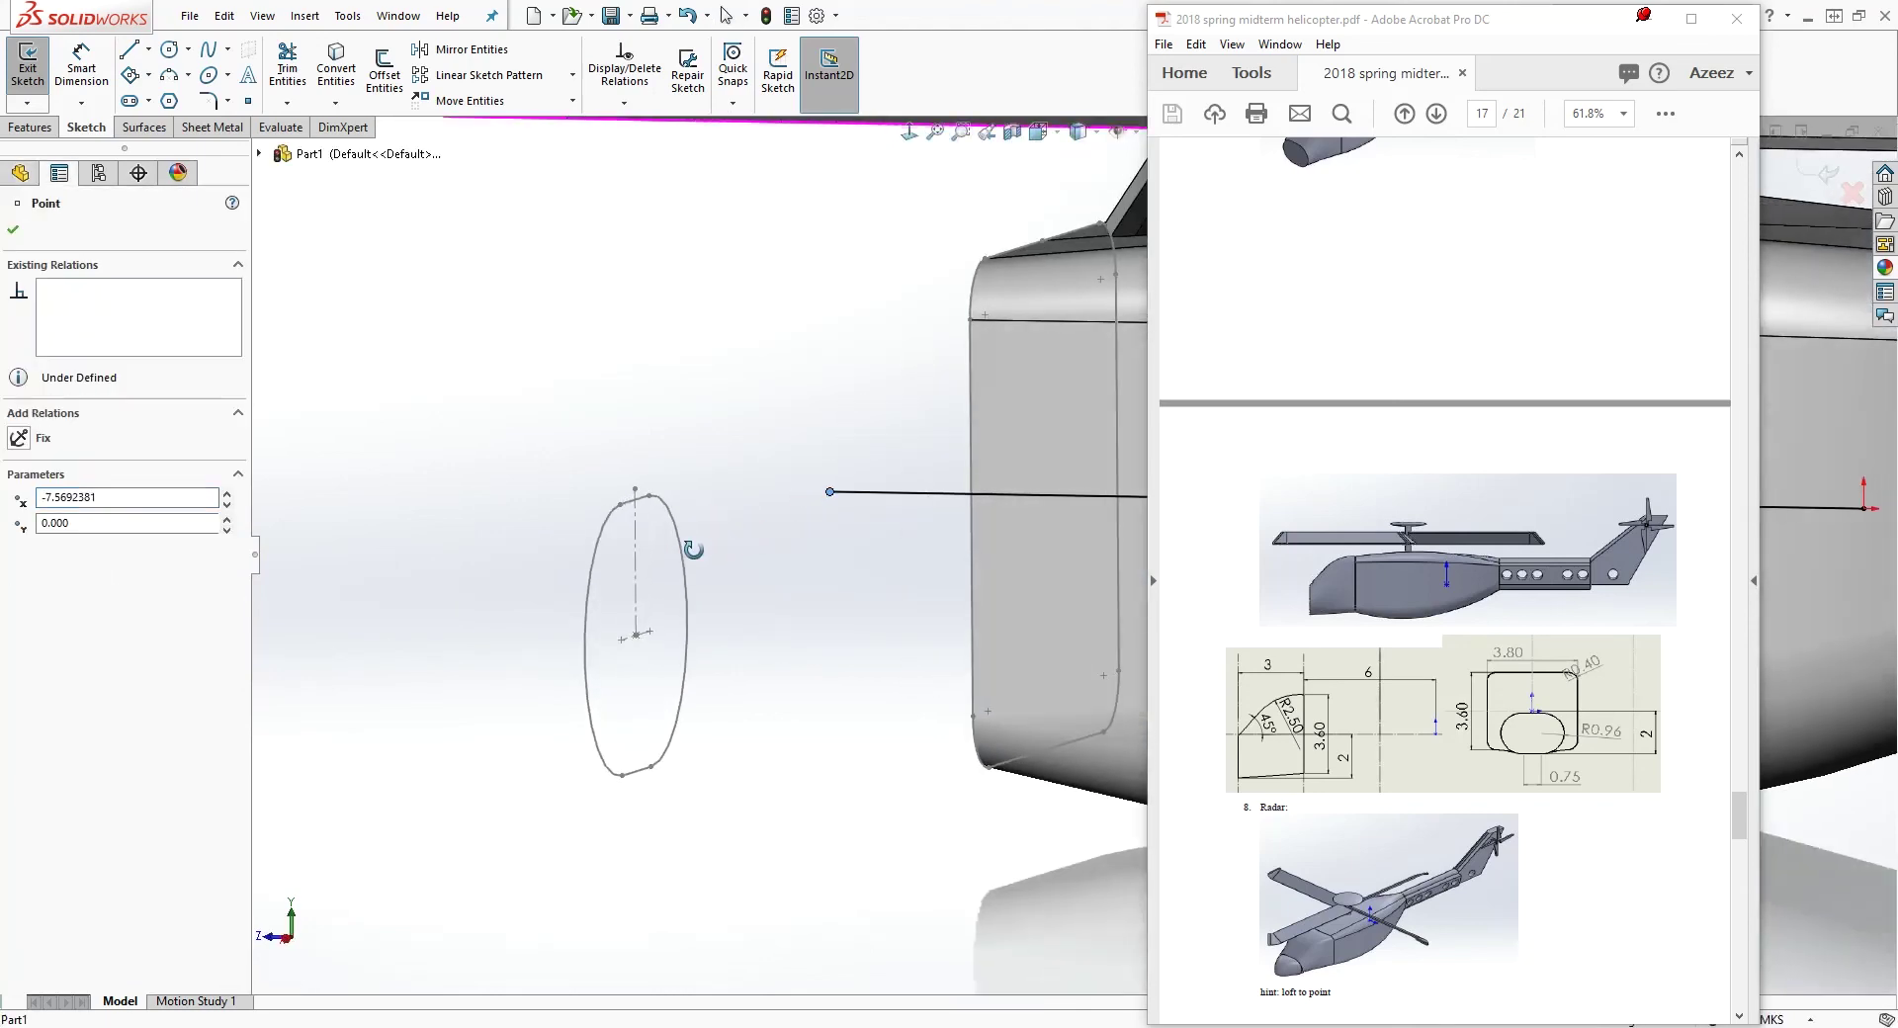
pyautogui.keyDown('ctrl'); pyautogui.click(635, 489); pyautogui.keyUp('ctrl')
pyautogui.click(34, 599)
pyautogui.click(813, 602)
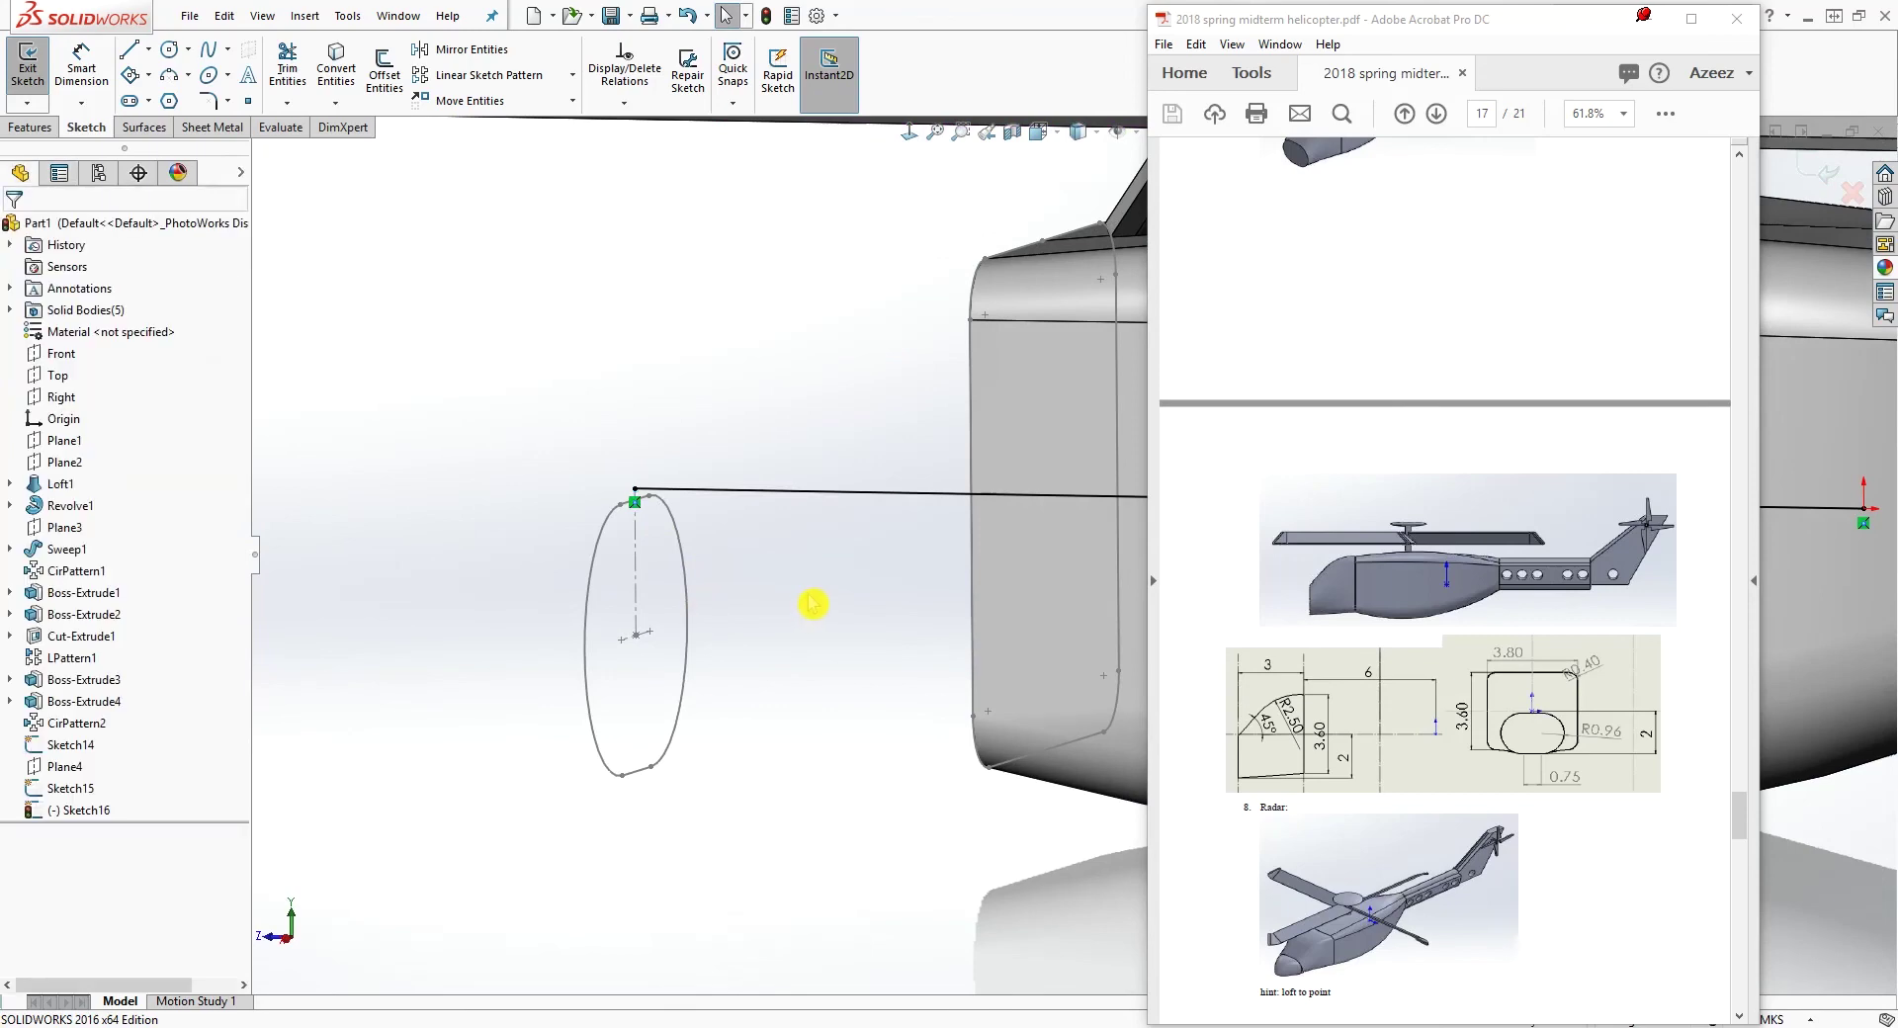
# Convert the horizontal line from the origin to construction geometry
pyautogui.moveTo(814, 602); pyautogui.dragTo(893, 572, button='middle')
pyautogui.scroll(4, 894, 572)
pyautogui.hotkey('ctrl', '4')
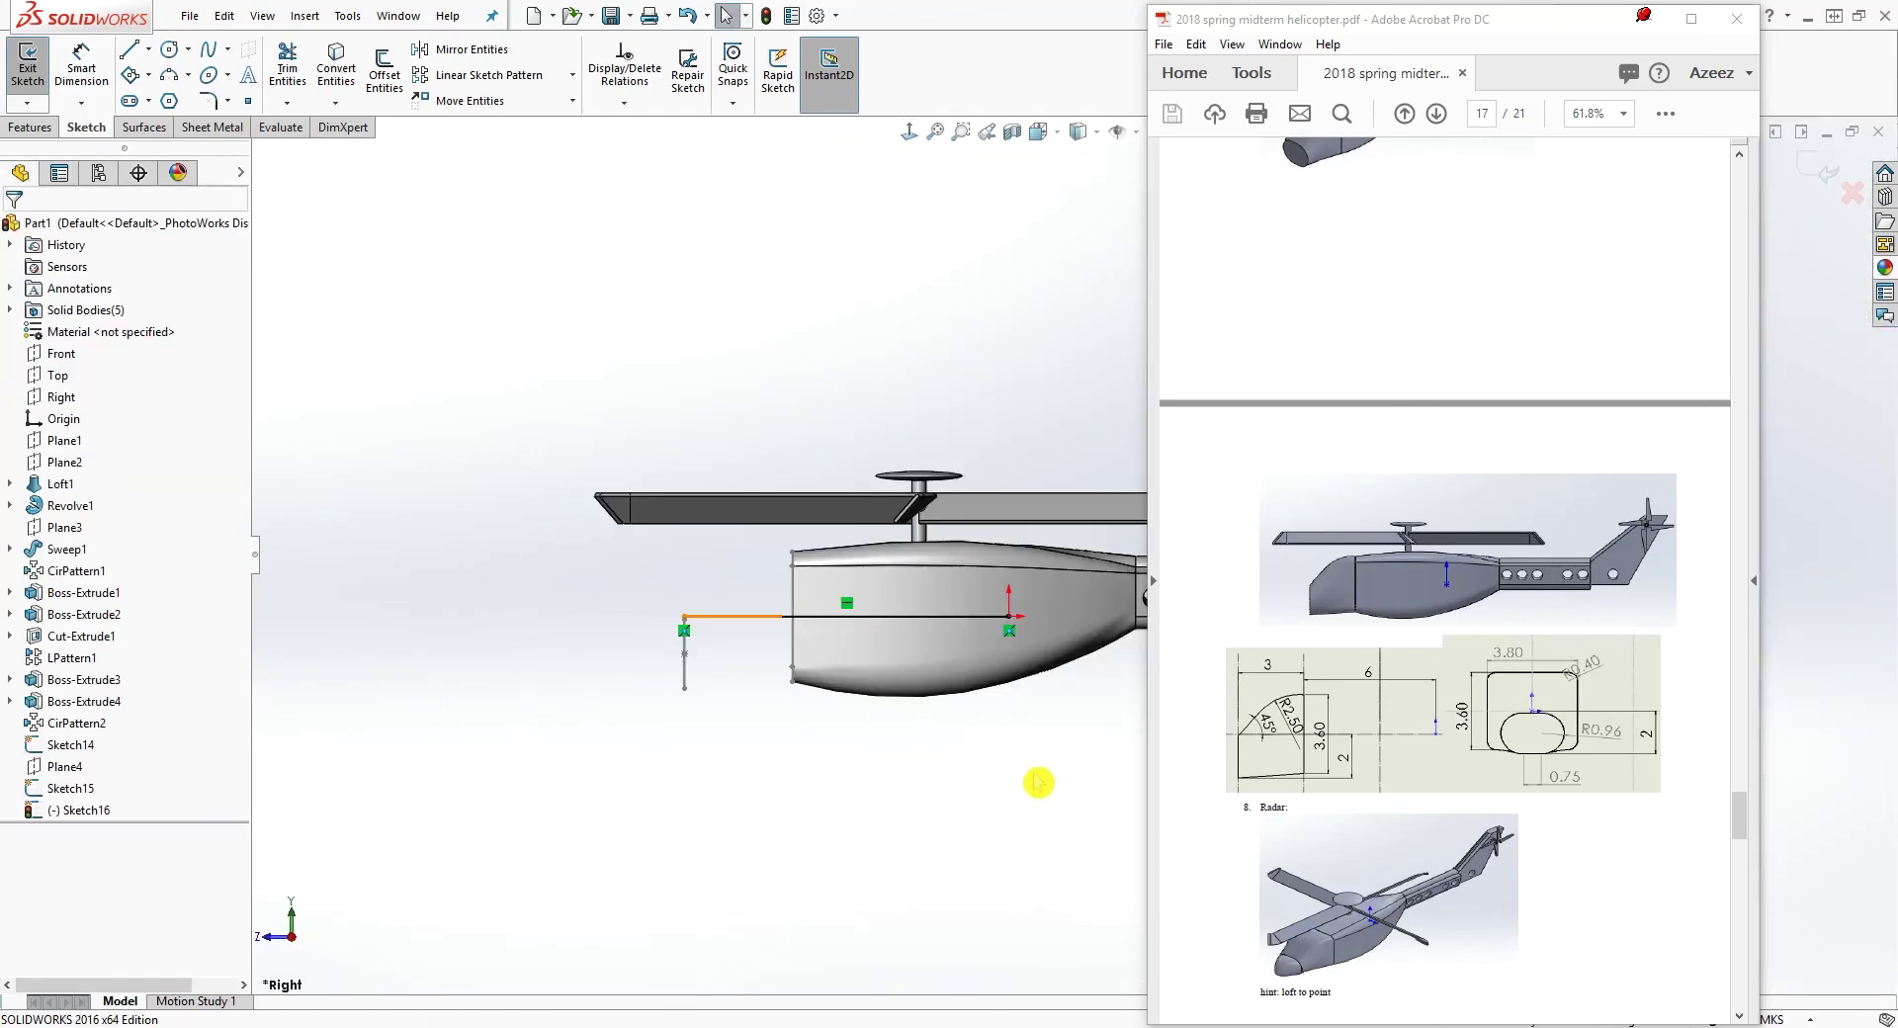
pyautogui.moveTo(1107, 799); pyautogui.dragTo(959, 476, button='middle')
pyautogui.hotkey('ctrl', '4')
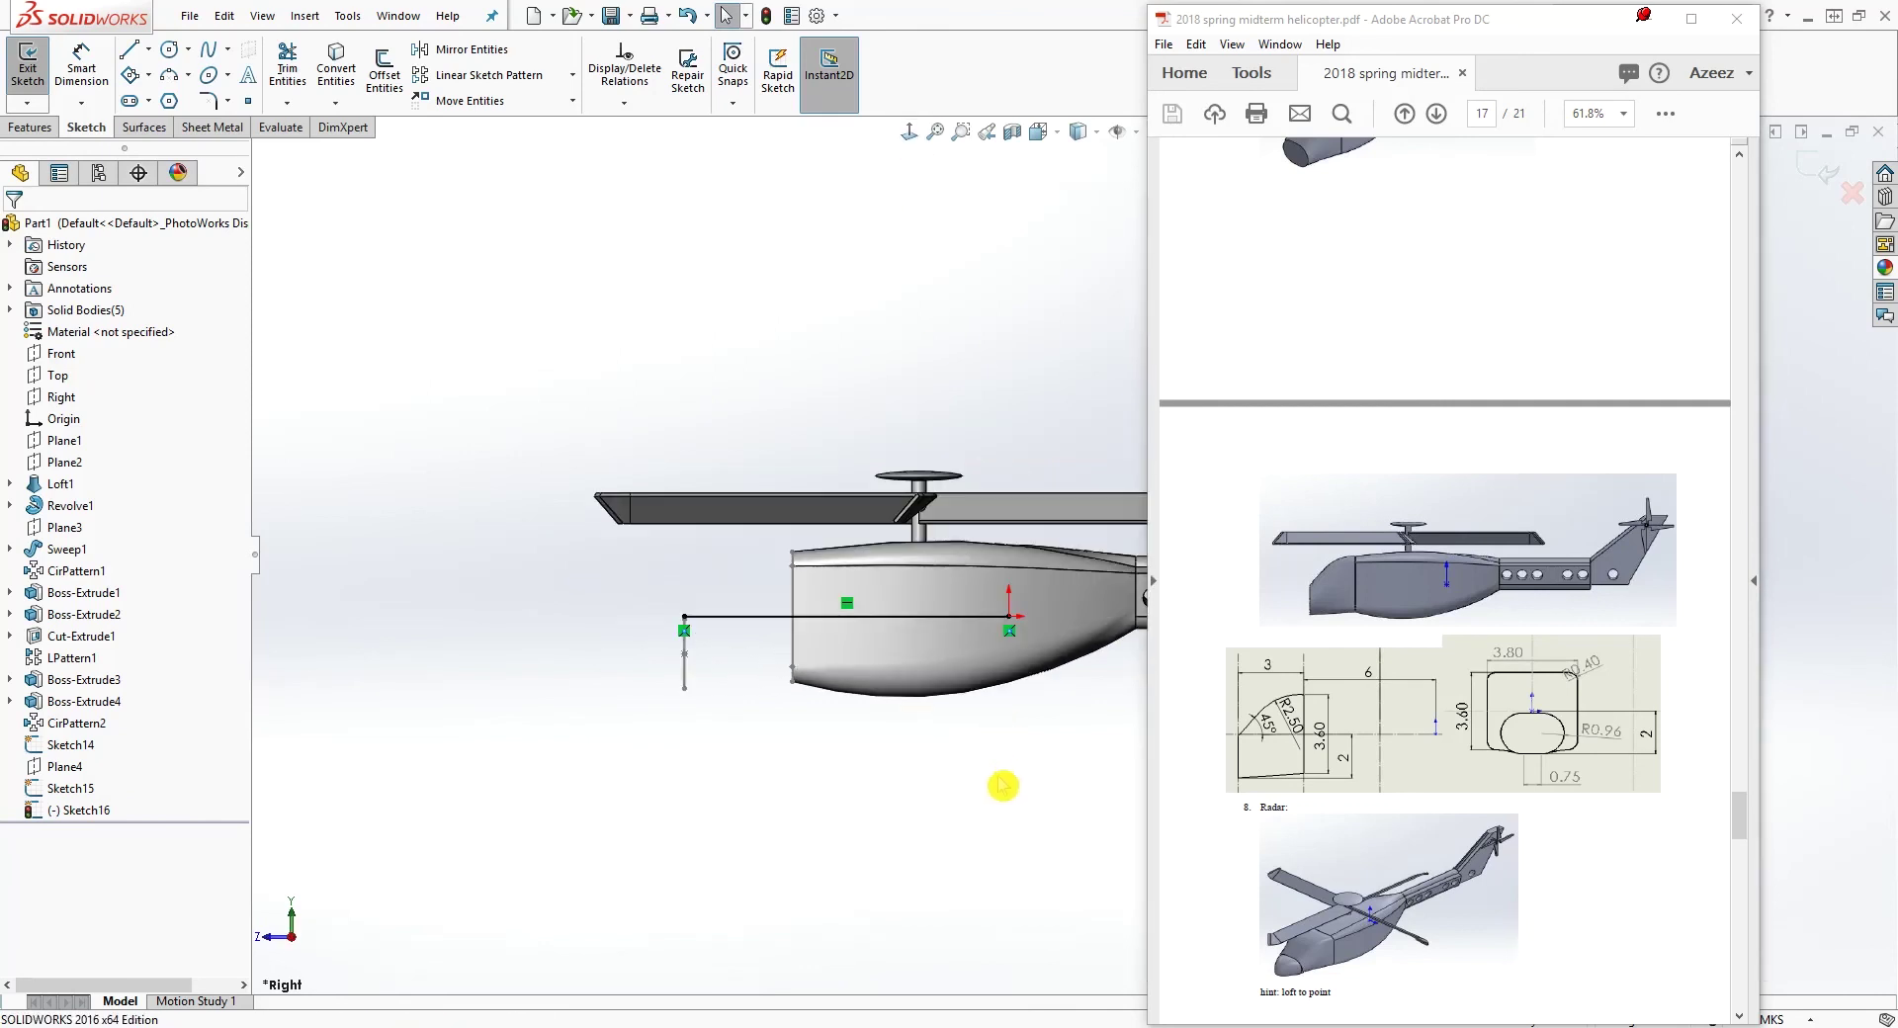
pyautogui.moveTo(1013, 803)
pyautogui.keyDown('ctrl'); pyautogui.mouseDown(button='middle')
pyautogui.moveTo(639, 804)
pyautogui.moveTo(720, 796)
pyautogui.mouseUp(button='middle'); pyautogui.keyUp('ctrl')
pyautogui.scroll(-4, 722, 796)
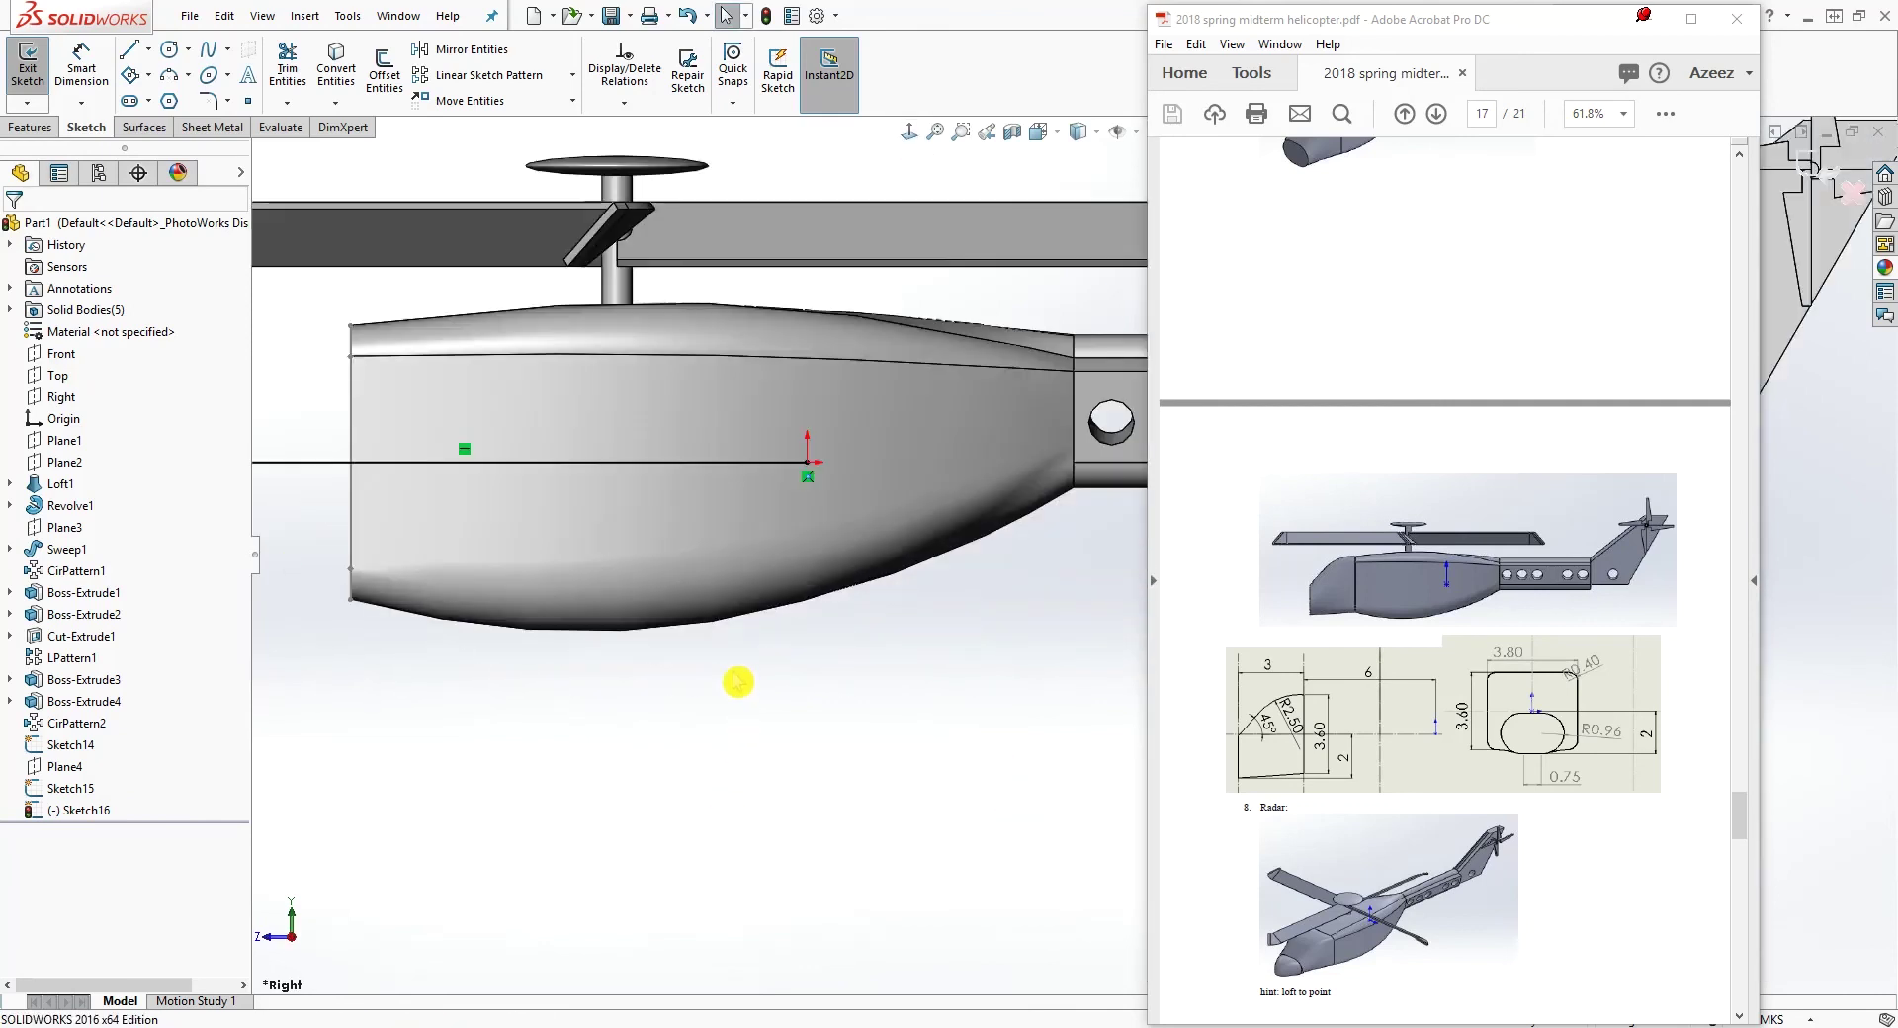
pyautogui.scroll(2, 741, 673)
pyautogui.click(698, 491)
pyautogui.click(51, 541)
pyautogui.click(434, 543)
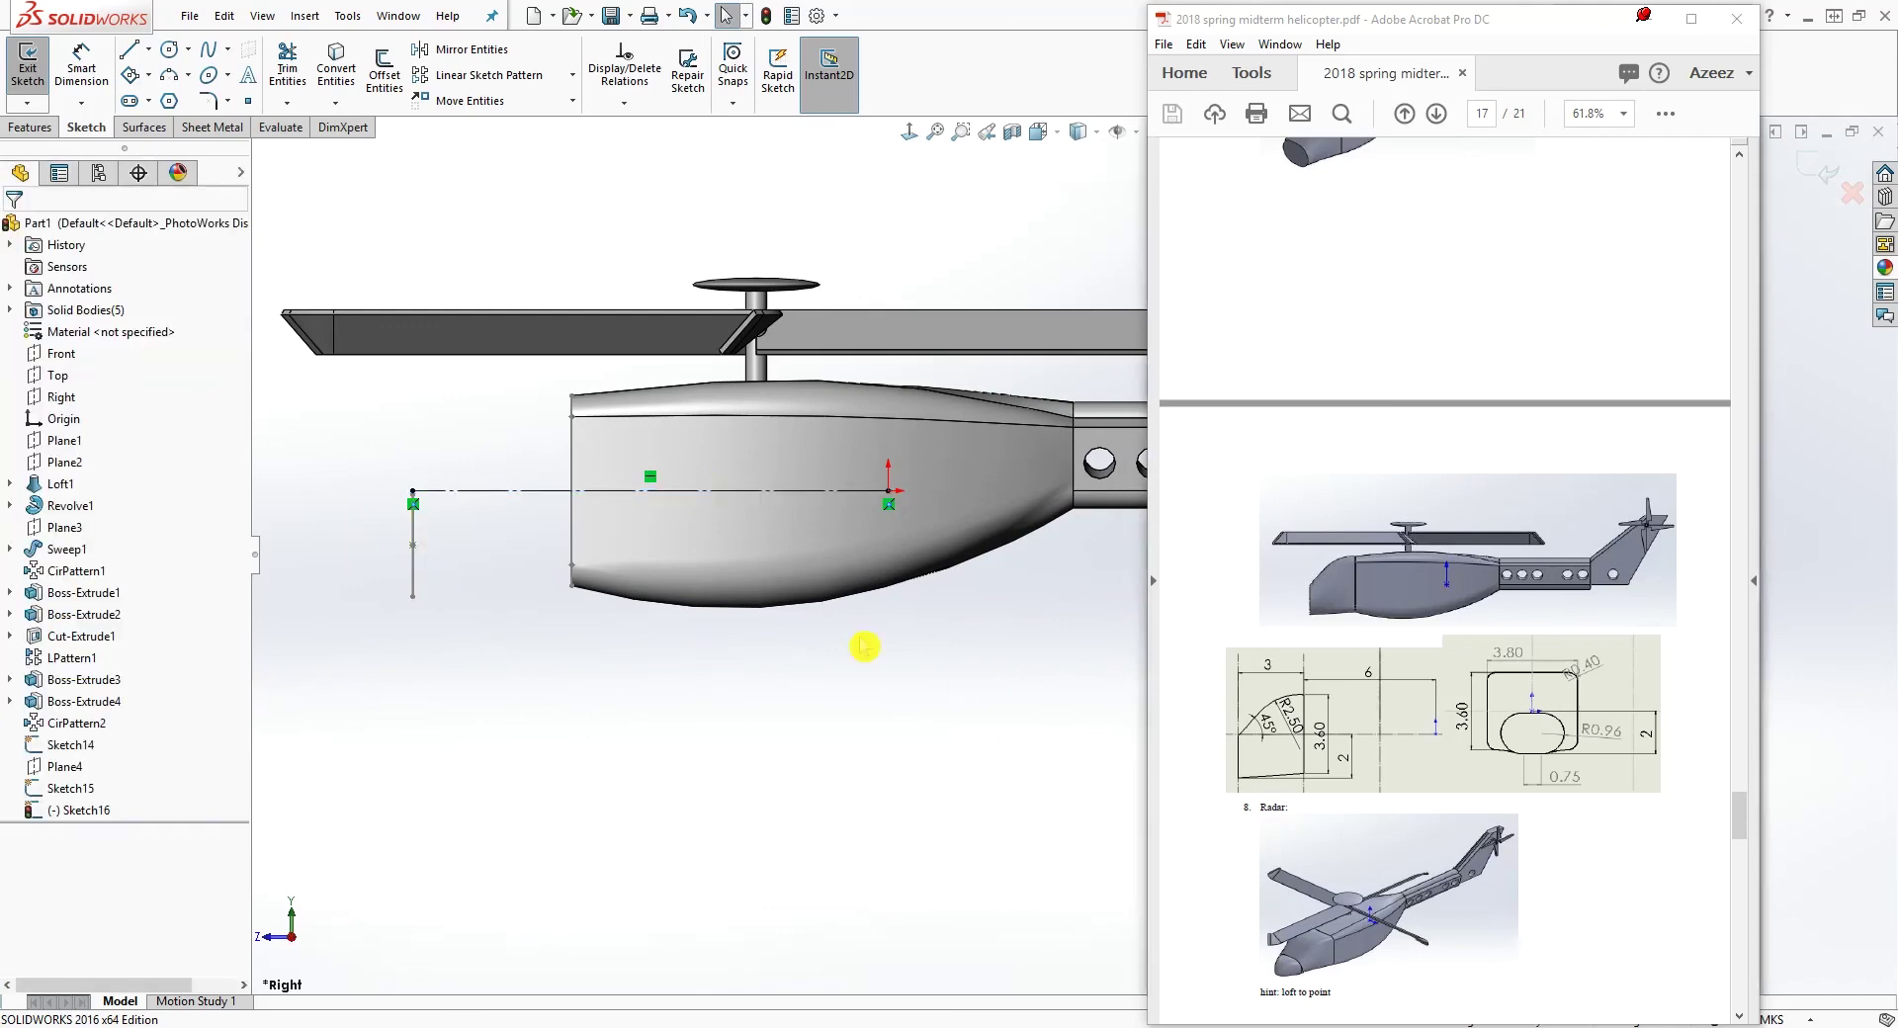
# Draw a sloping line about 2.5 m long between the fuselage nose and the slot profile, crossing the horizontal construction line
pyautogui.press('l')
pyautogui.scroll(-2, 643, 475)
pyautogui.click(497, 427)
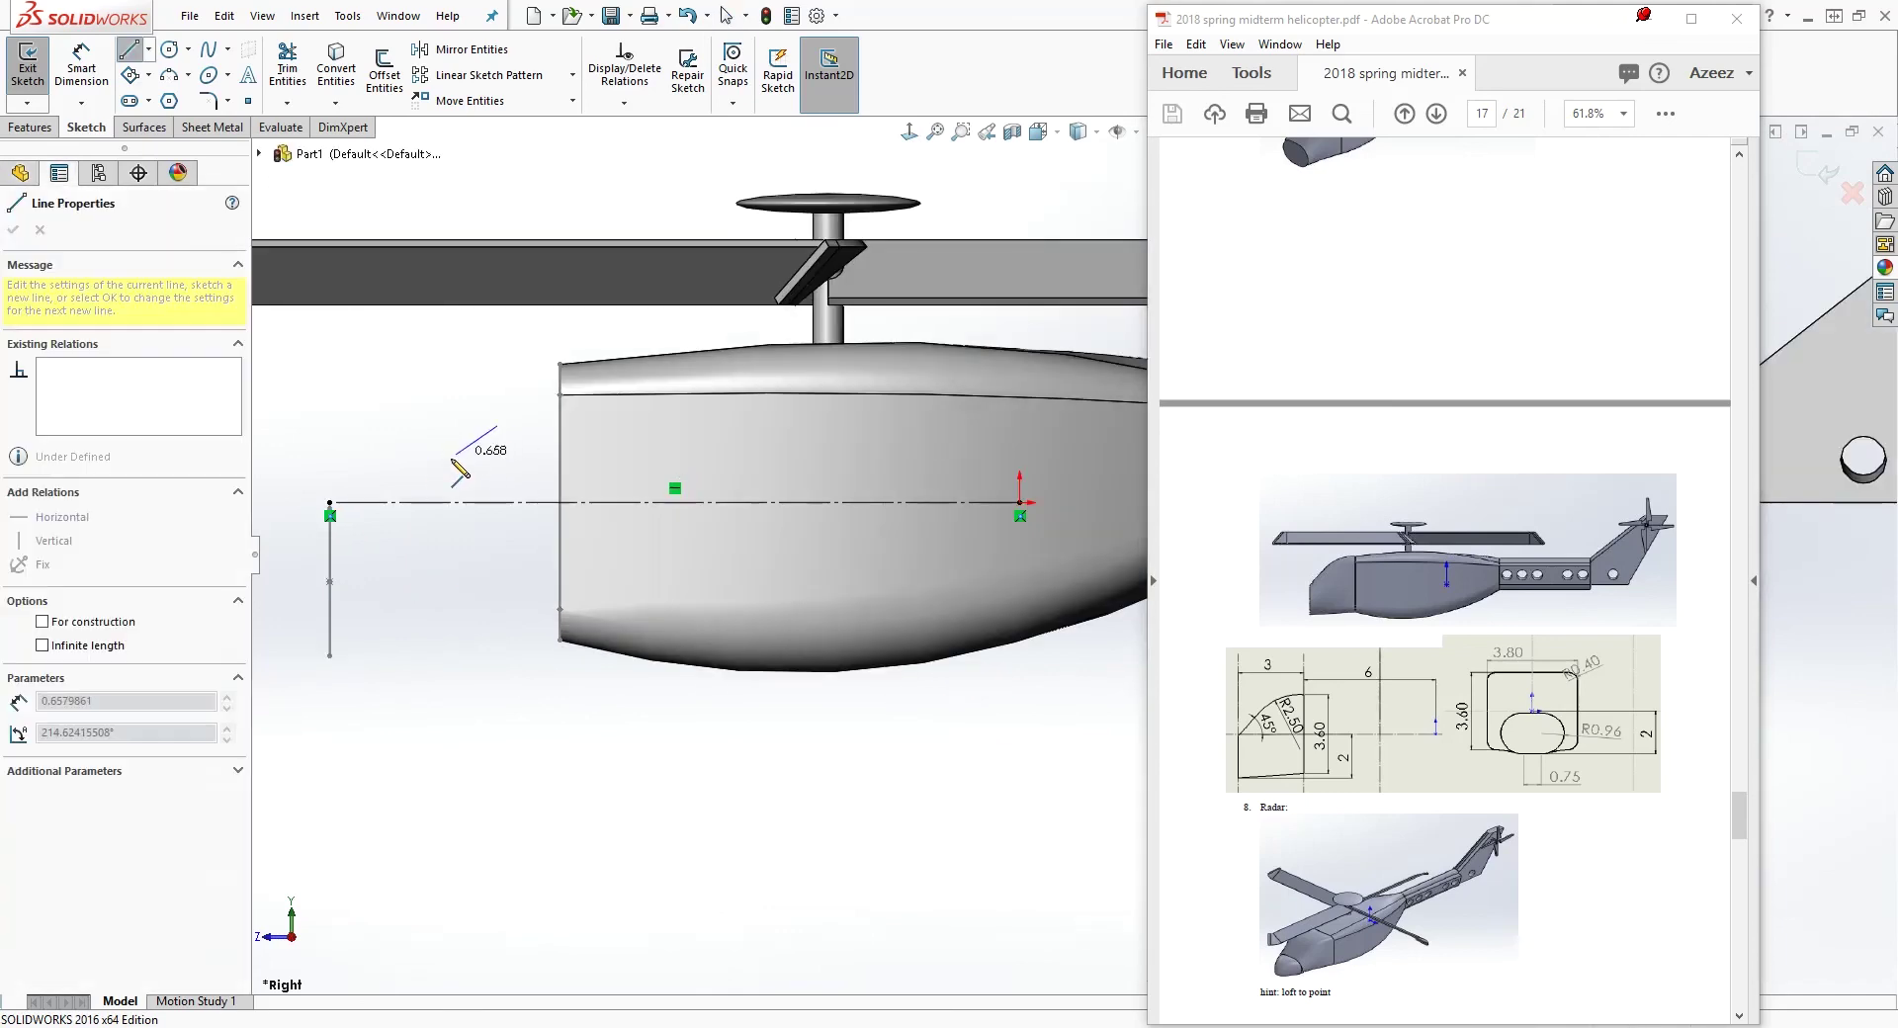
pyautogui.click(348, 541)
pyautogui.press('Escape')
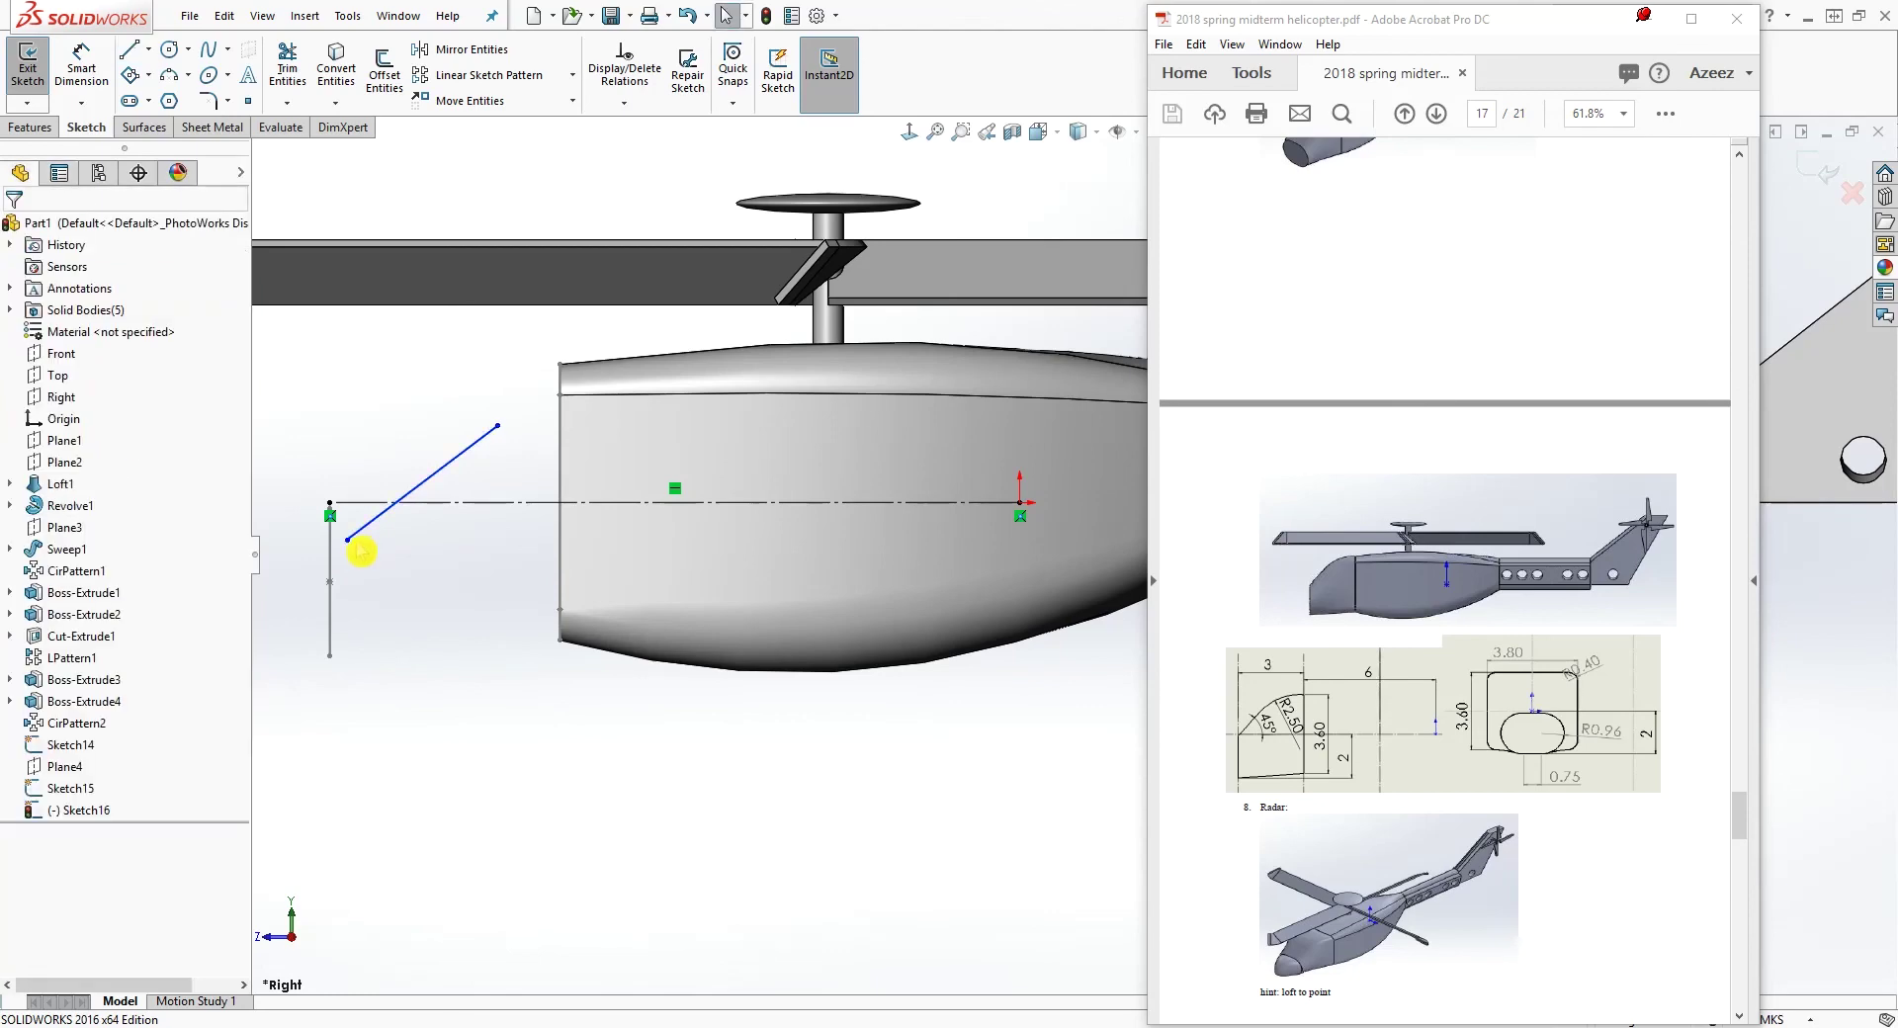
# Add a Pierce relation between the sloping line's lower endpoint and the slot's straight upper edge
pyautogui.click(348, 541)
pyautogui.moveTo(380, 556)
pyautogui.mouseDown(button='middle')
pyautogui.moveTo(453, 591)
pyautogui.moveTo(318, 508)
pyautogui.mouseUp(button='middle')
pyautogui.scroll(-3, 400, 529)
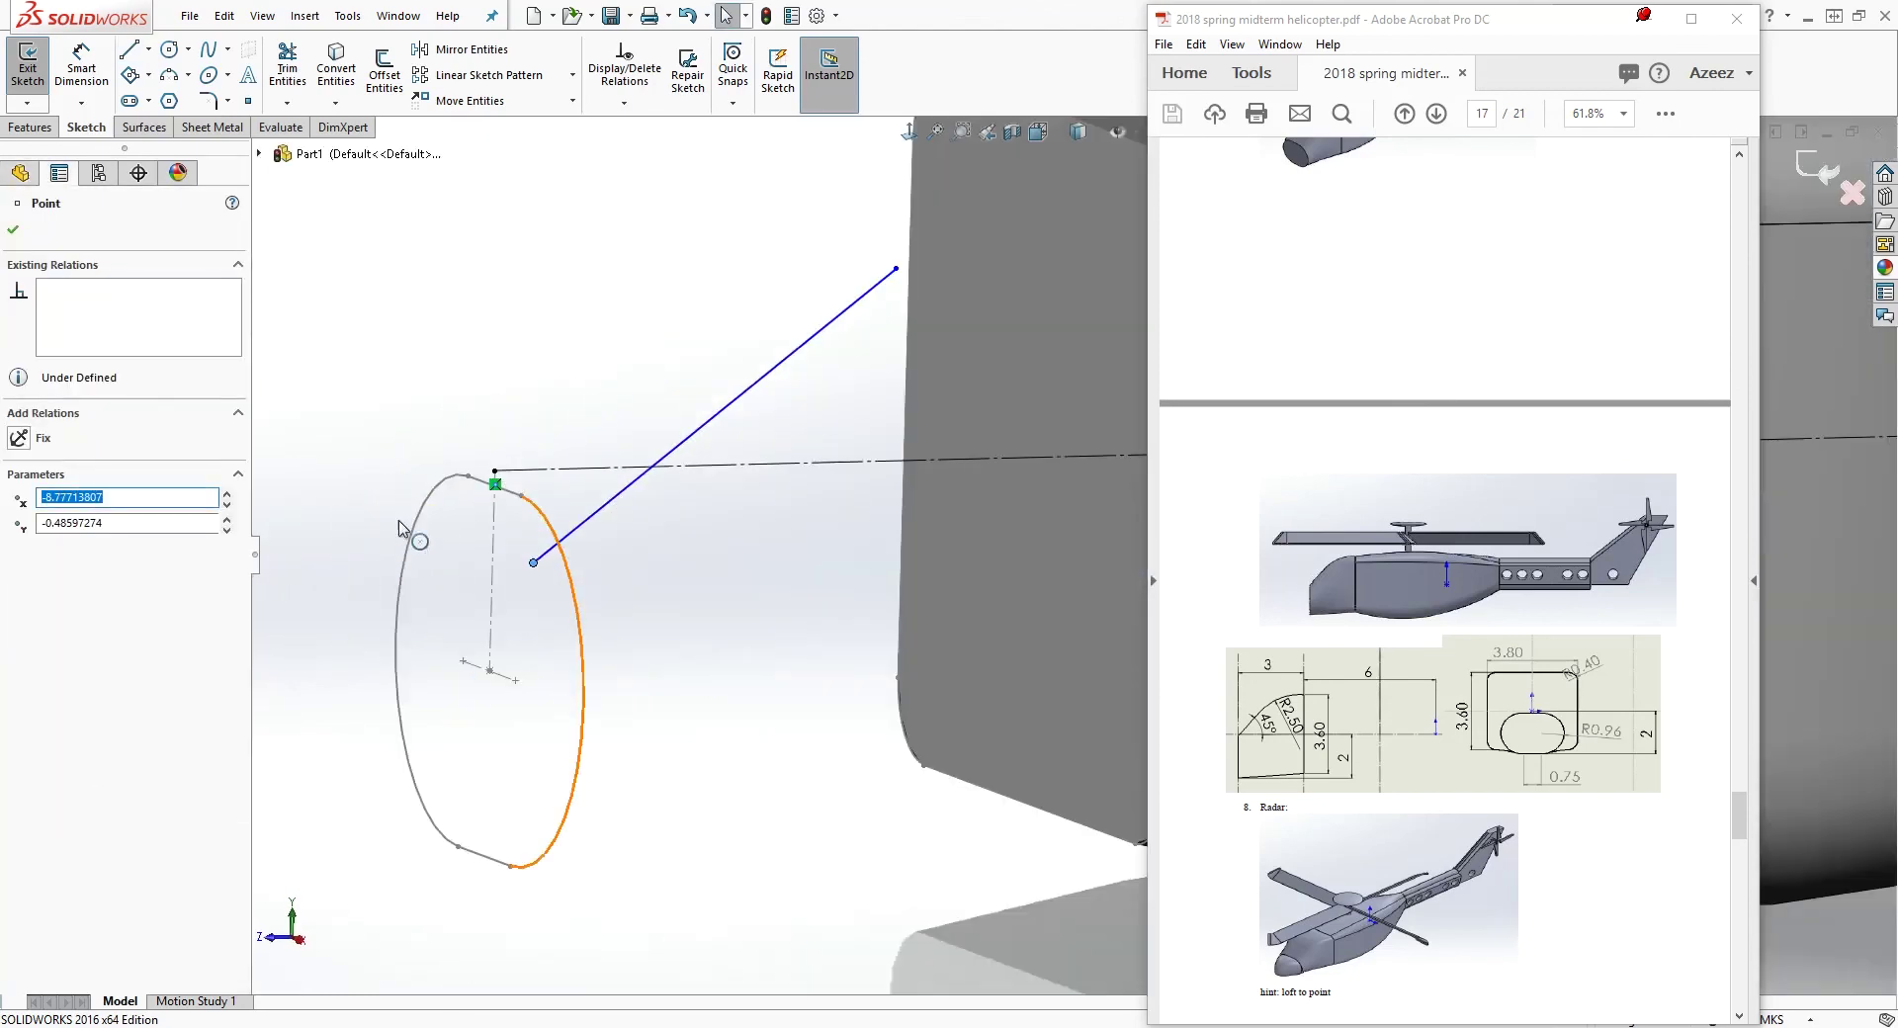
pyautogui.keyDown('ctrl'); pyautogui.click(480, 489); pyautogui.keyUp('ctrl')
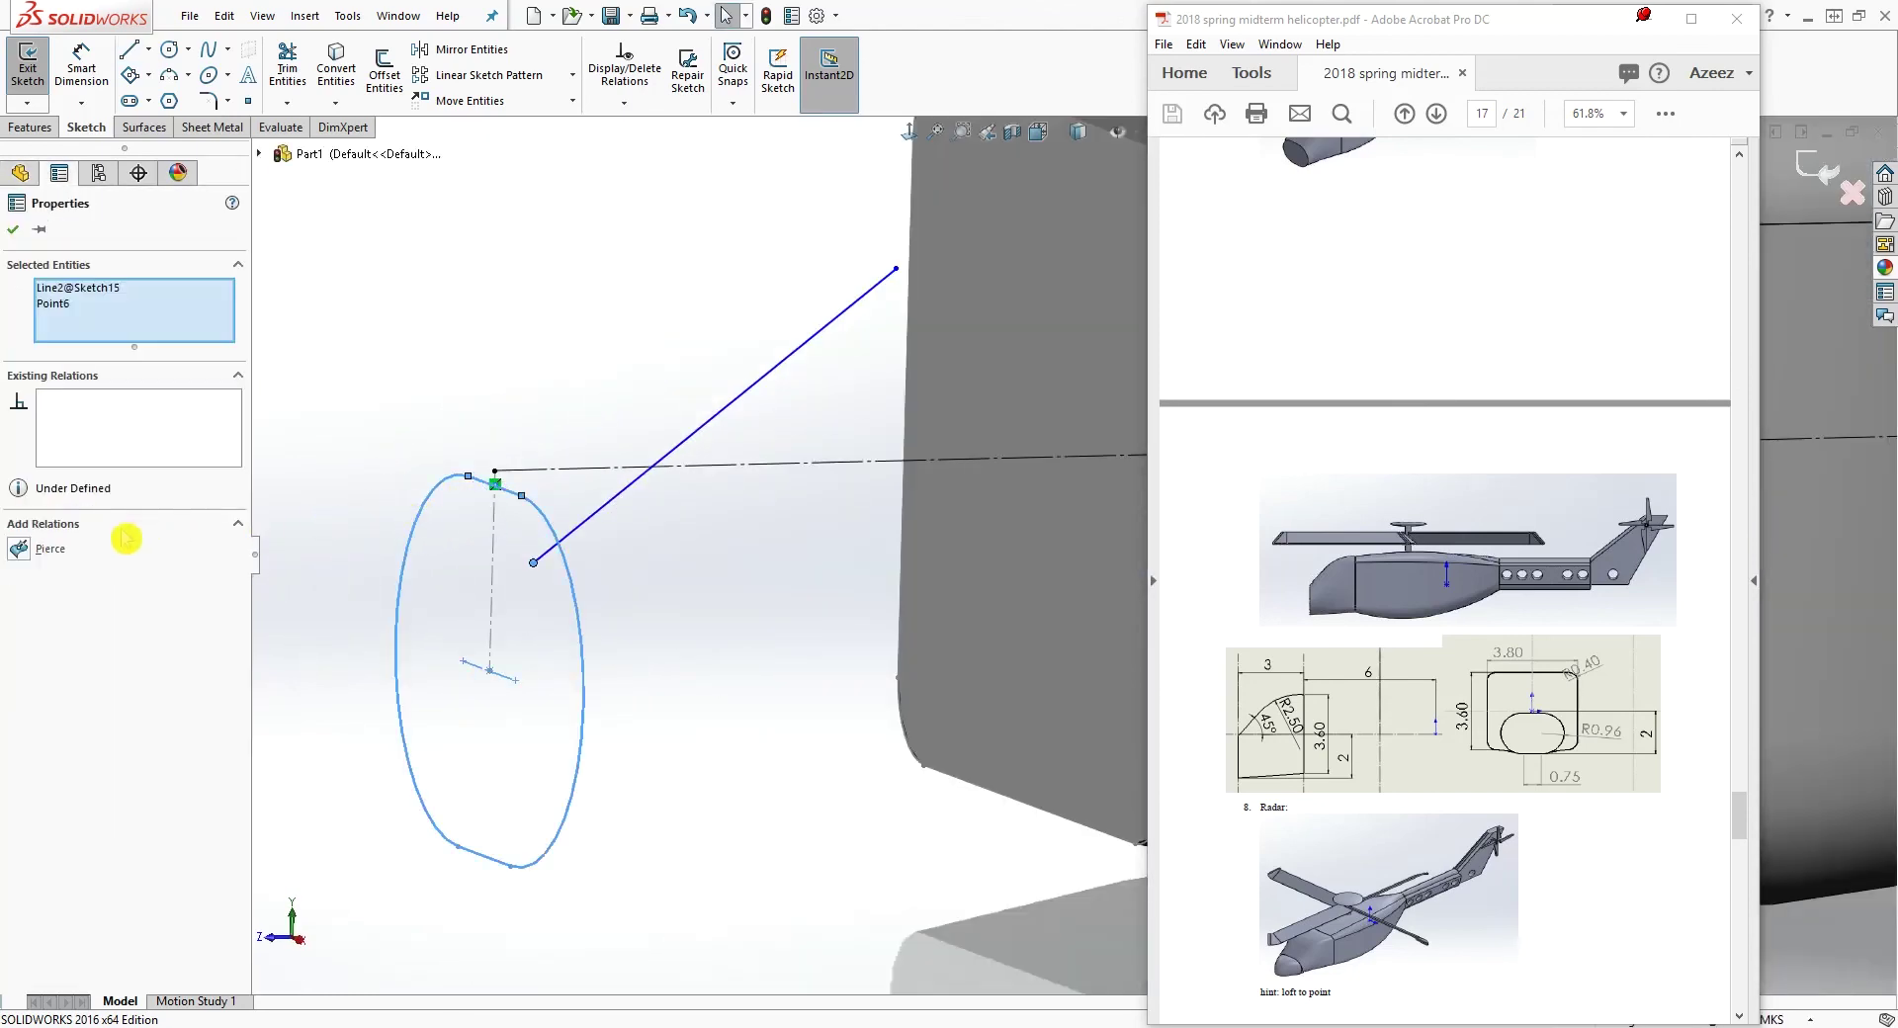
pyautogui.click(22, 549)
pyautogui.click(796, 405)
pyautogui.scroll(2, 800, 403)
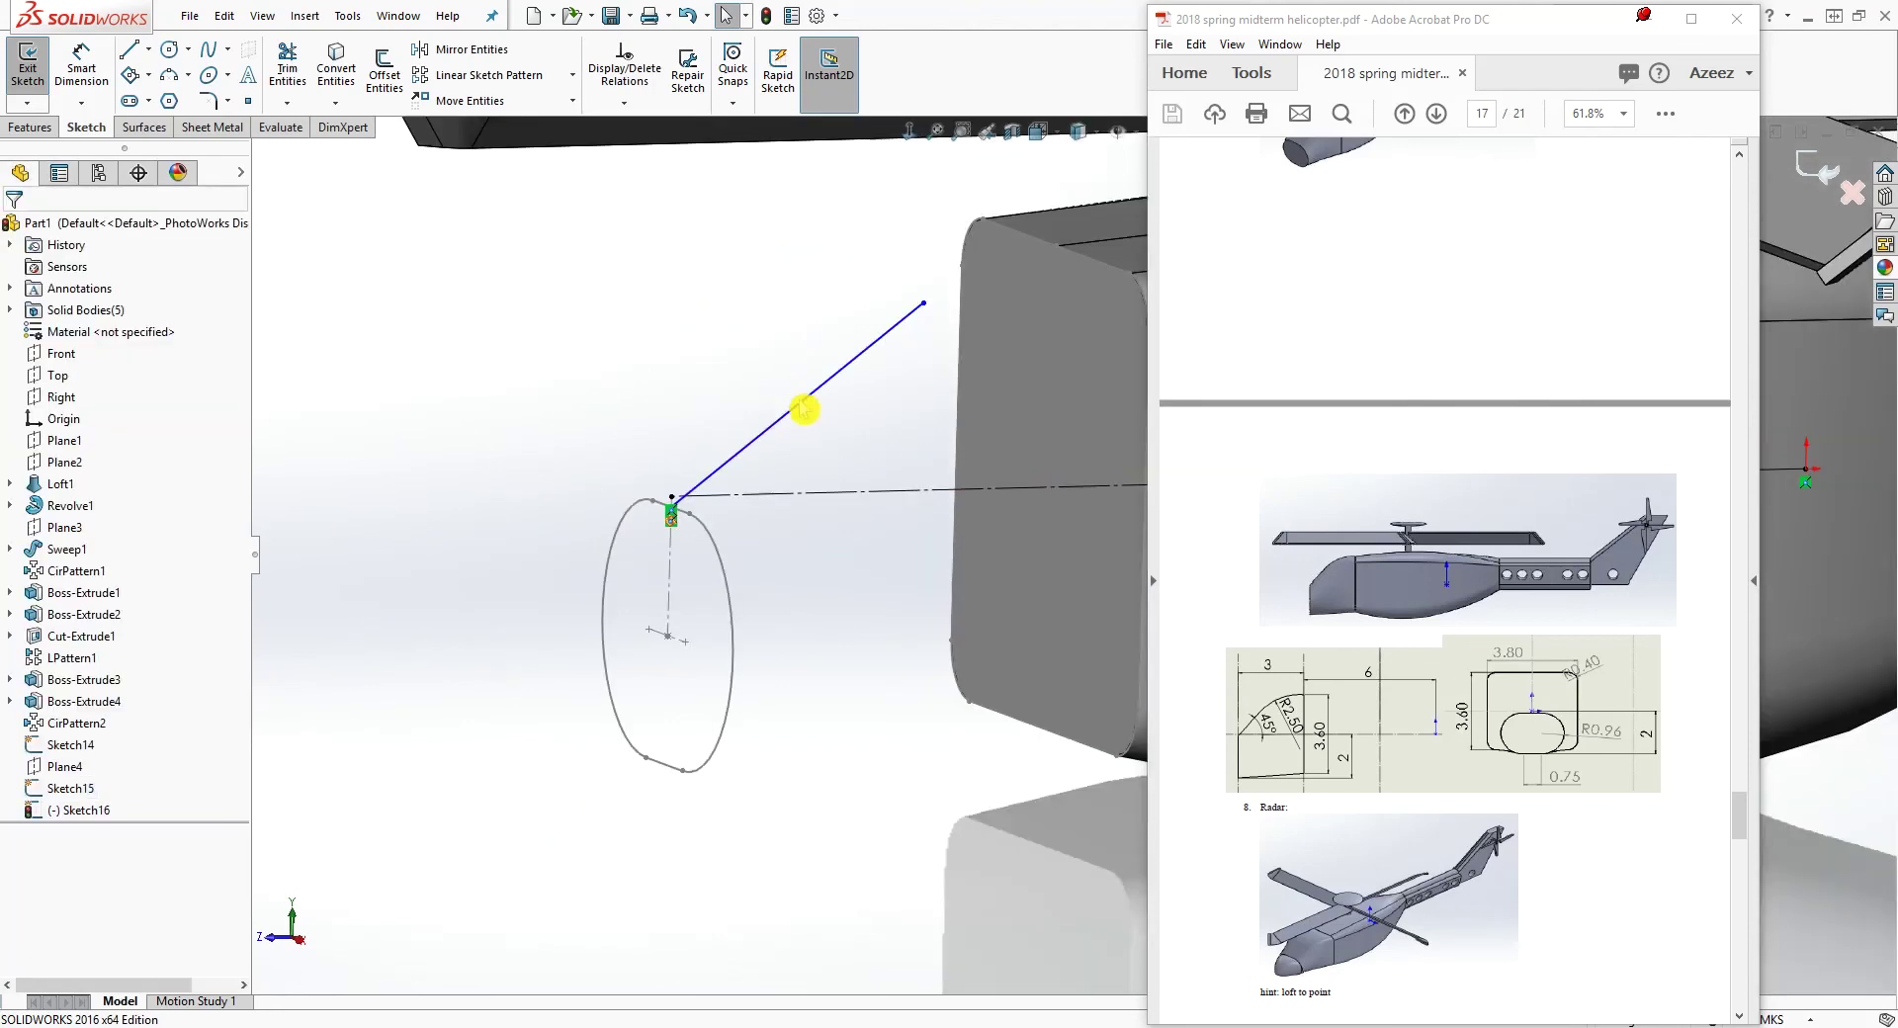
# Dimension the angle between the sloping line and the horizontal construction line as 45°
pyautogui.click(909, 132)
pyautogui.scroll(-6, 904, 579)
pyautogui.scroll(1, 851, 635)
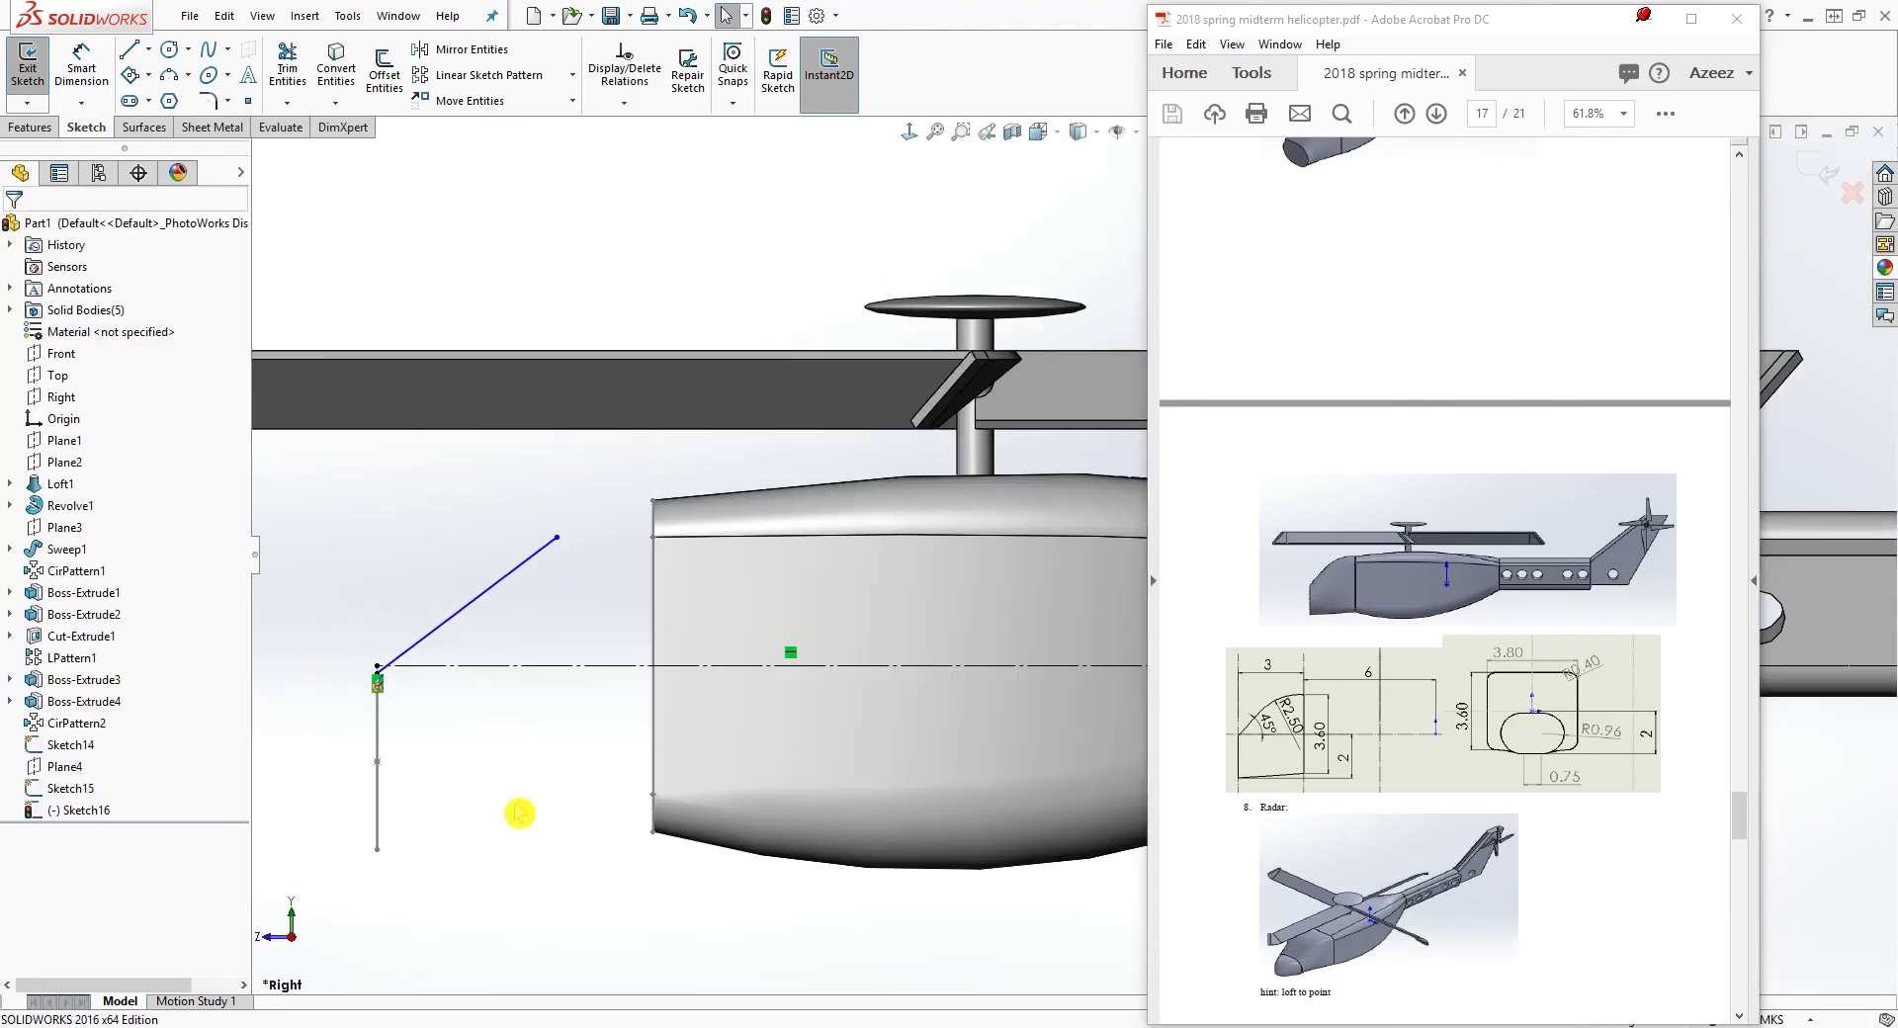
pyautogui.moveTo(537, 814); pyautogui.dragTo(519, 633, button='right')
pyautogui.click(477, 599)
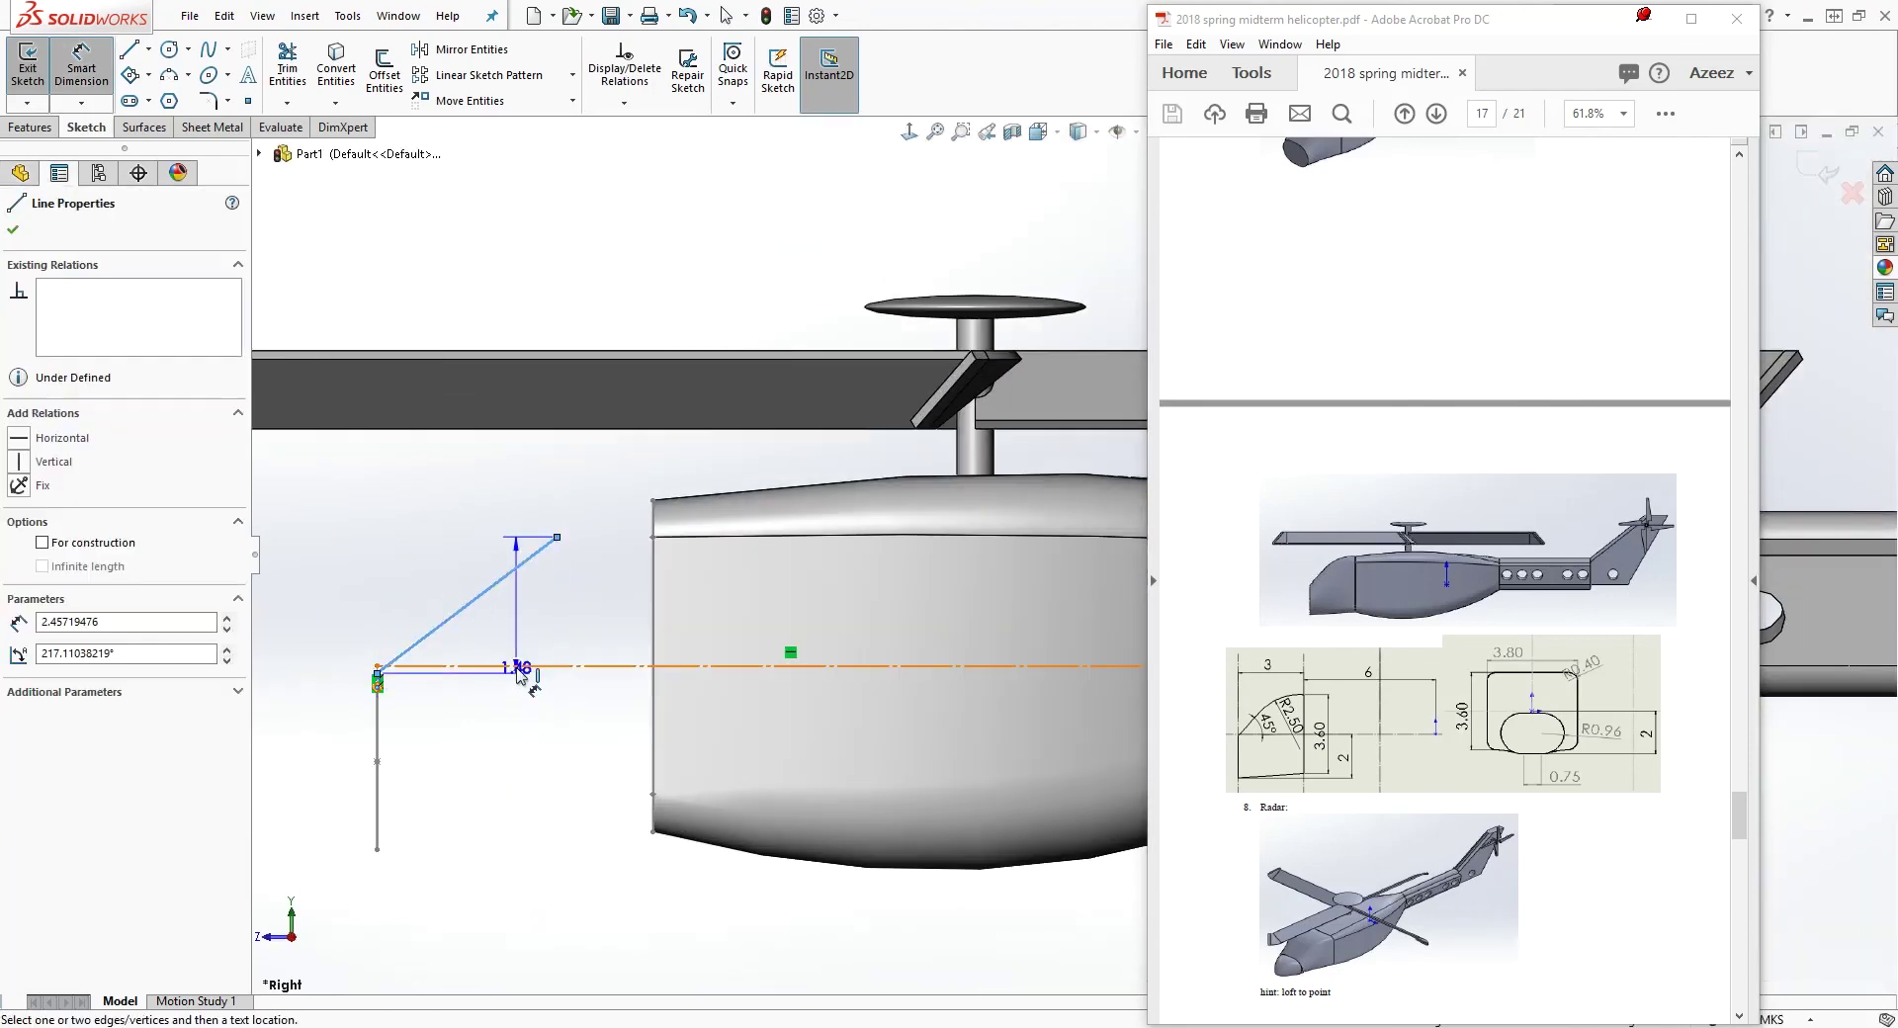
pyautogui.click(525, 666)
pyautogui.click(535, 644)
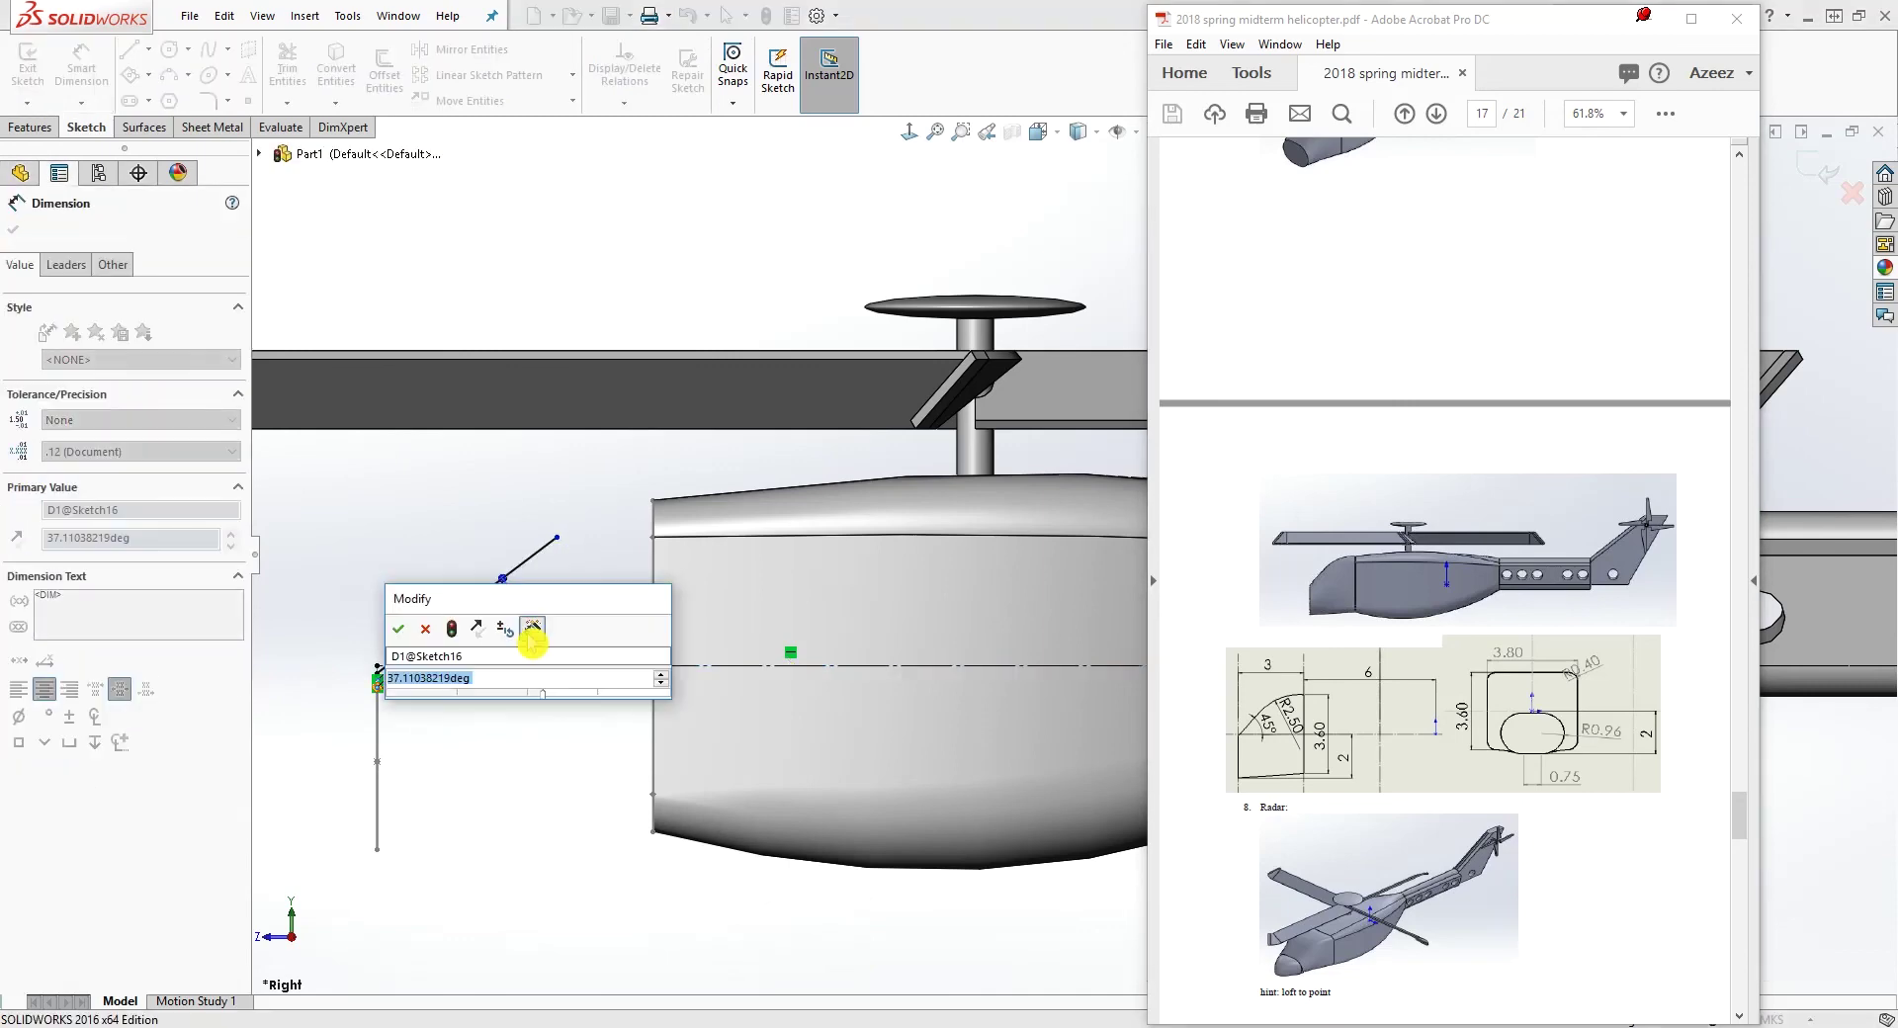
pyautogui.write('45')
pyautogui.press('Return')
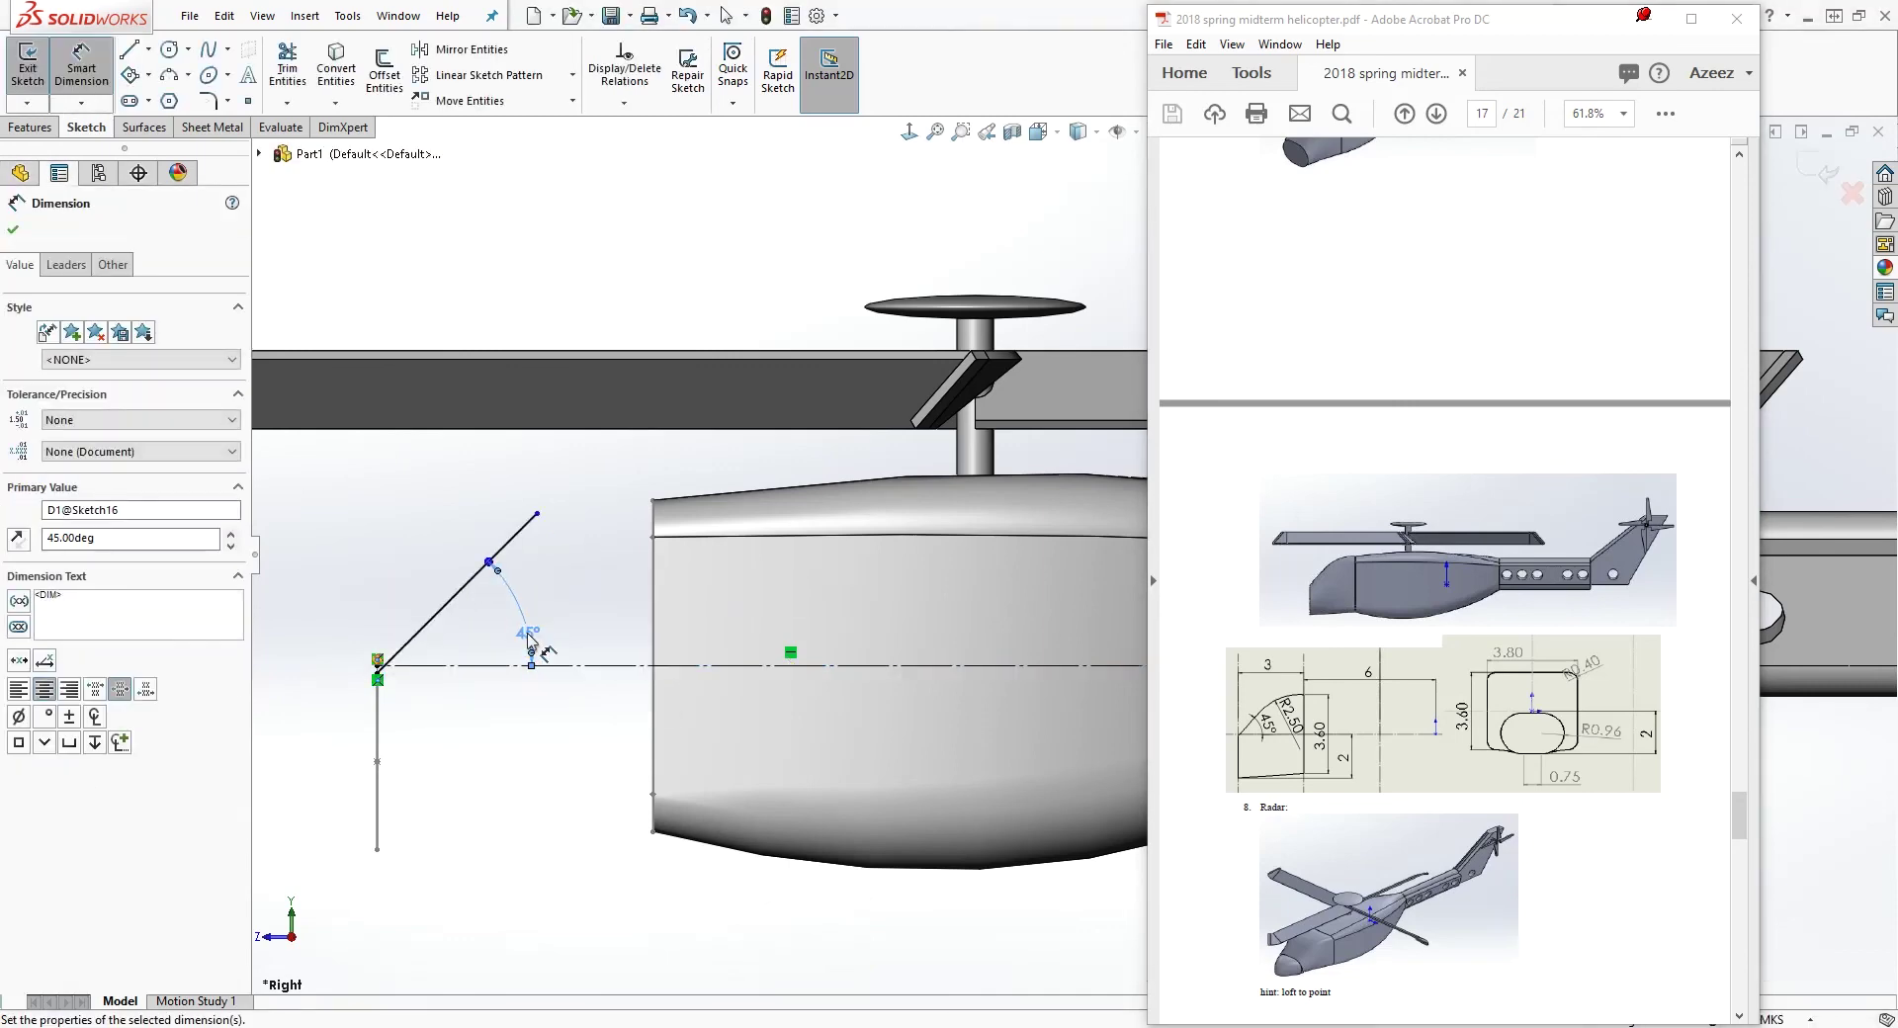
# Draw a 3-point arc curving from beside the sloping line's upper end to just above the fuselage's front top edge
pyautogui.press('Escape')
pyautogui.press('Escape')
pyautogui.click(170, 81)
pyautogui.click(548, 544)
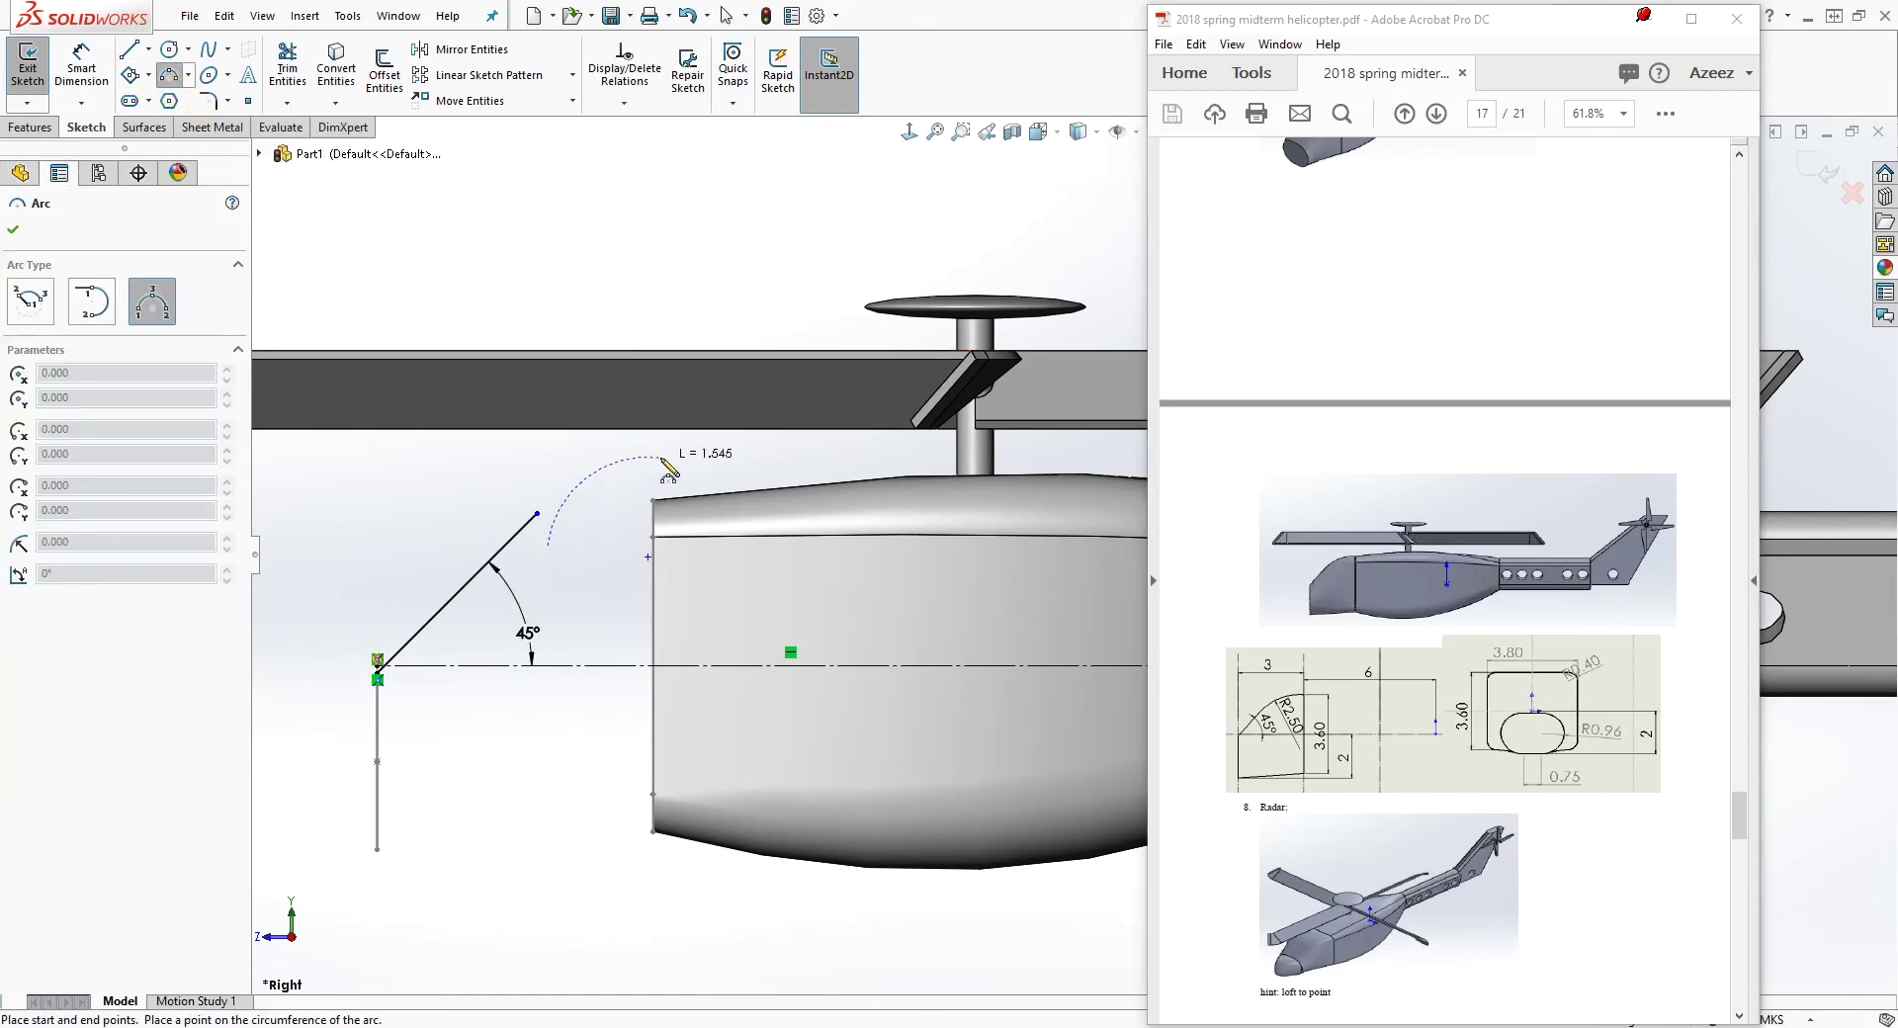
pyautogui.click(737, 477)
pyautogui.click(566, 512)
pyautogui.press('Escape')
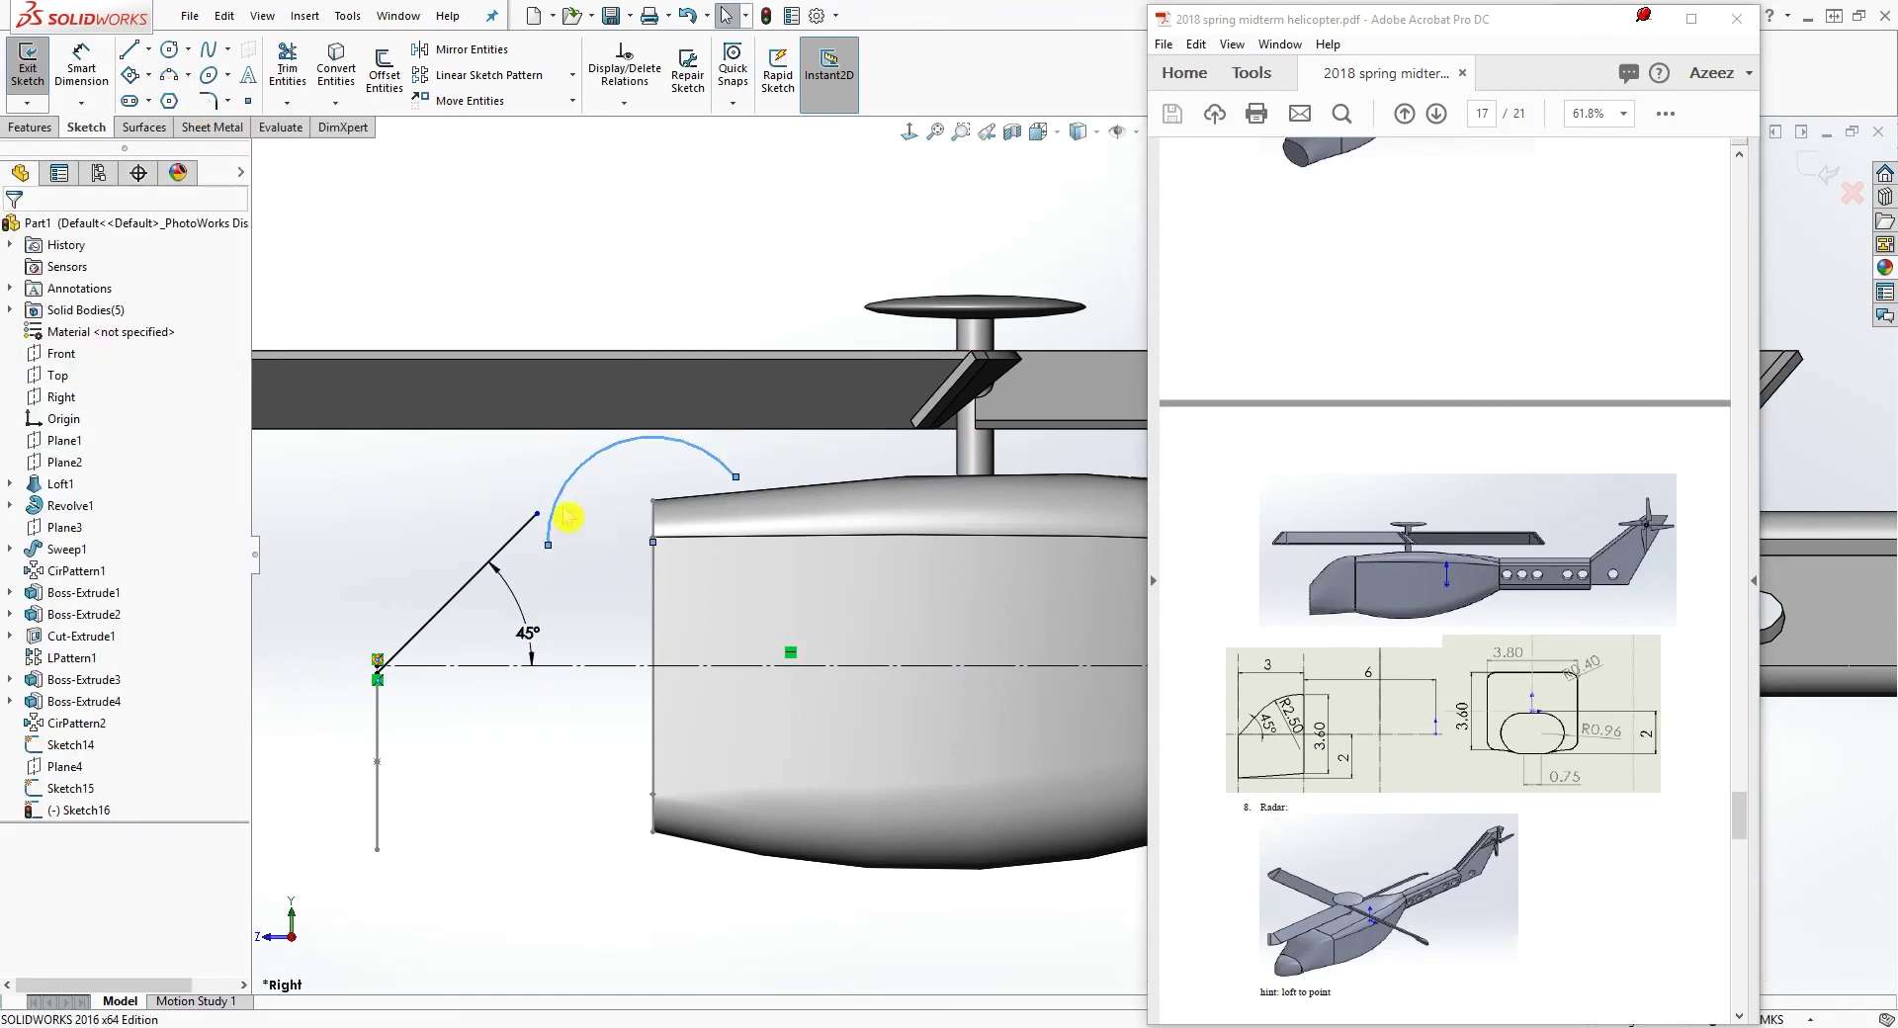
# Add a Tangent relation between the 3-point arc and the sloping line
pyautogui.click(566, 485)
pyautogui.keyDown('ctrl'); pyautogui.click(501, 549); pyautogui.keyUp('ctrl')
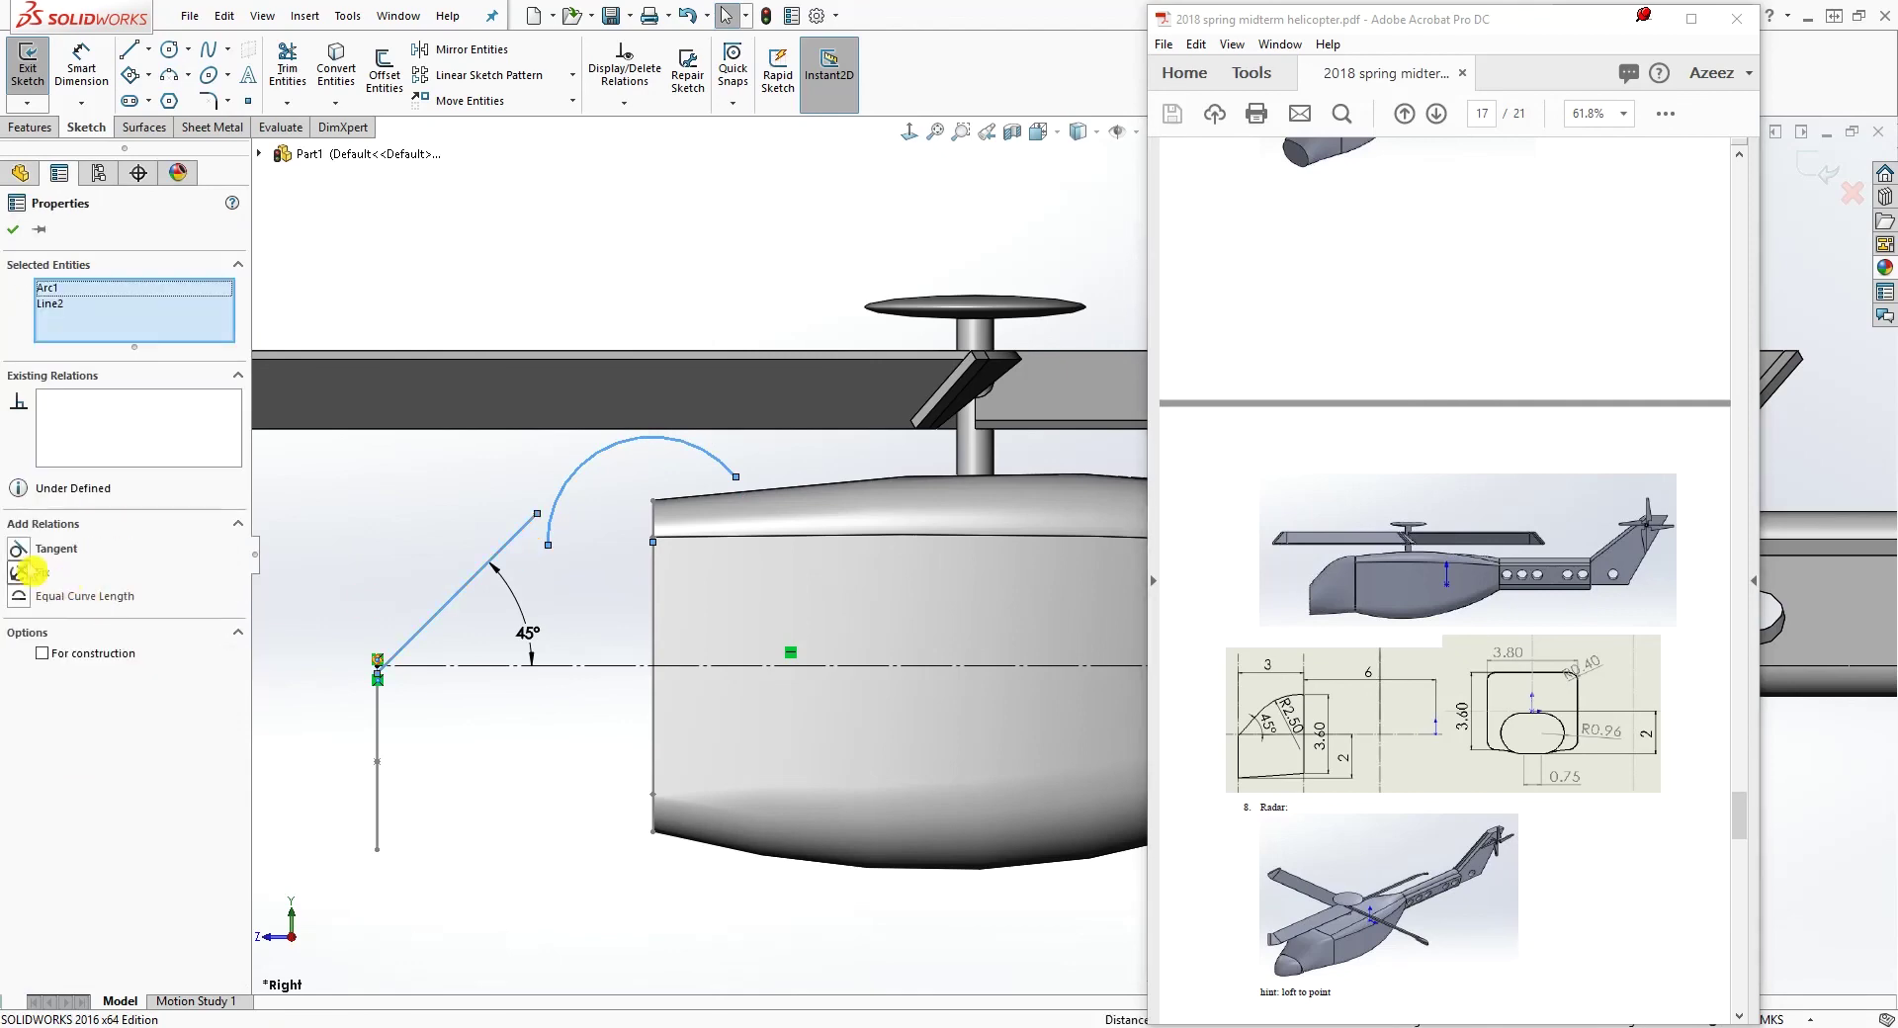
pyautogui.click(18, 556)
pyautogui.click(555, 515)
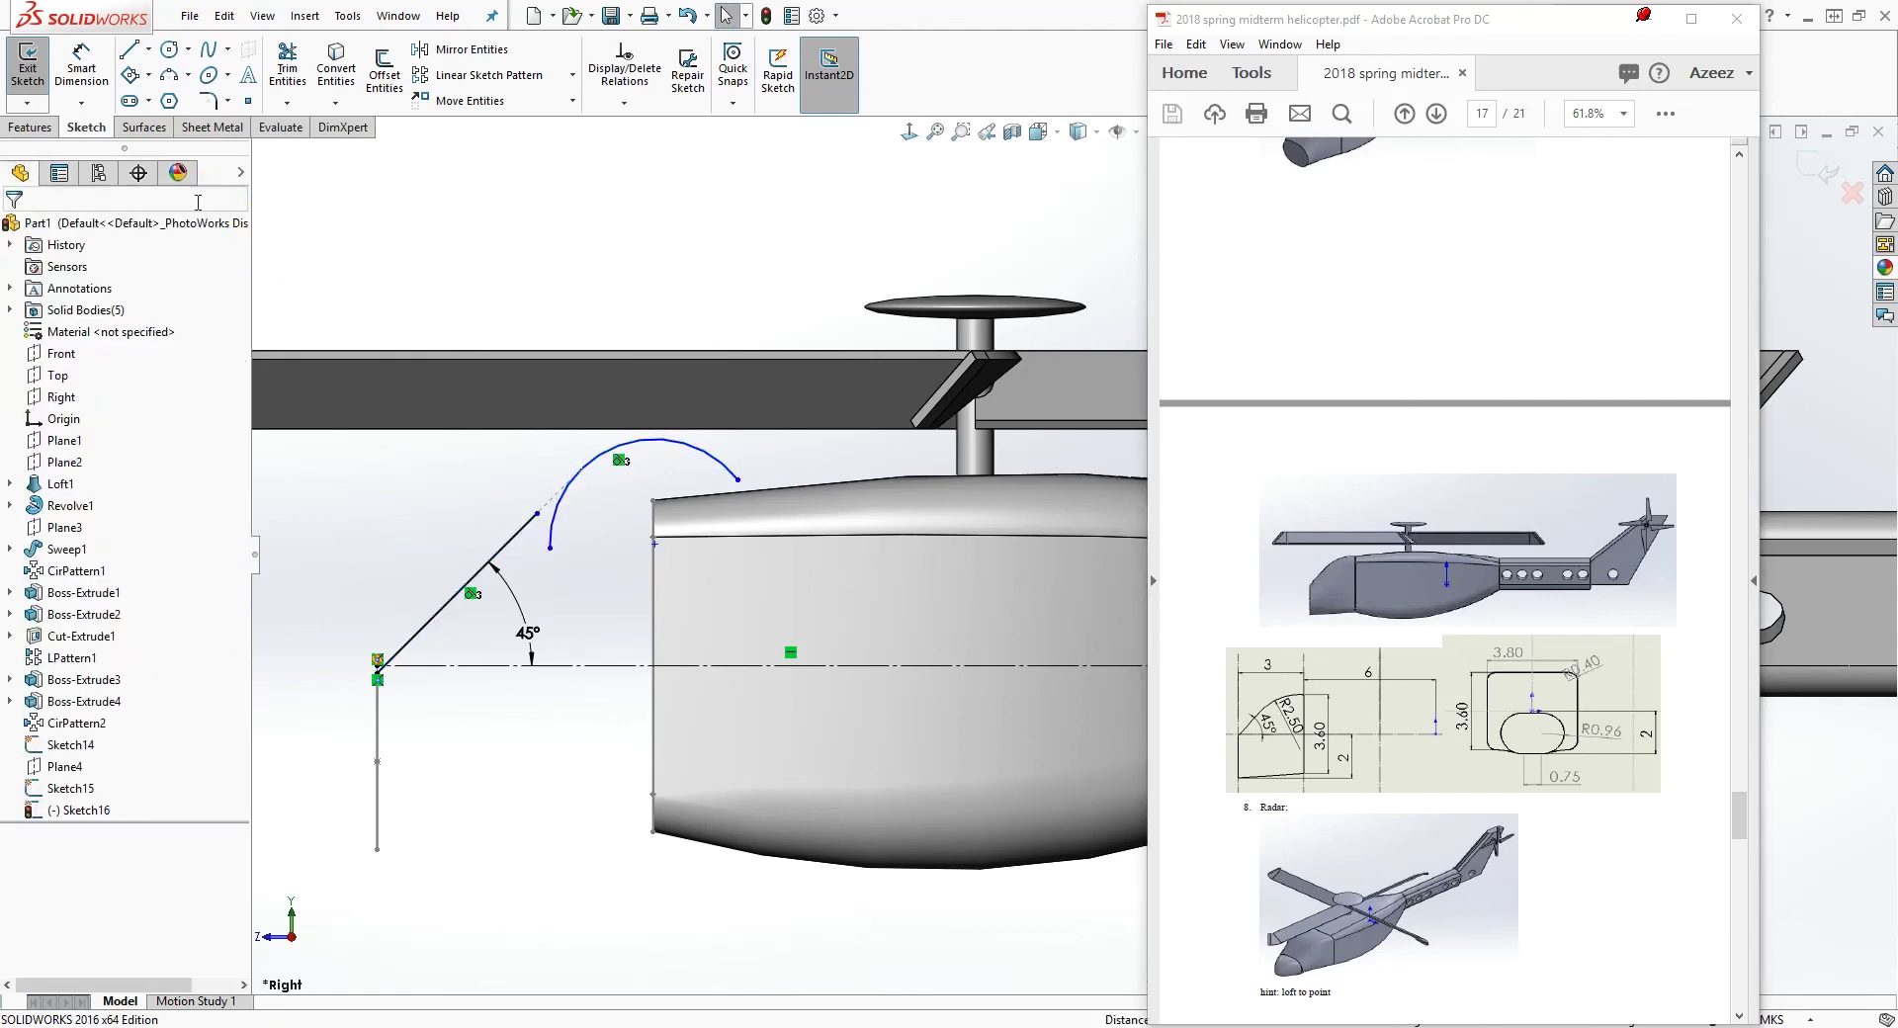
# Add a Pierce relation between the arc's rear endpoint and the upper edge of the fuselage's front outline, and restore the normal side view
pyautogui.click(736, 479)
pyautogui.moveTo(737, 479); pyautogui.dragTo(699, 540, button='middle')
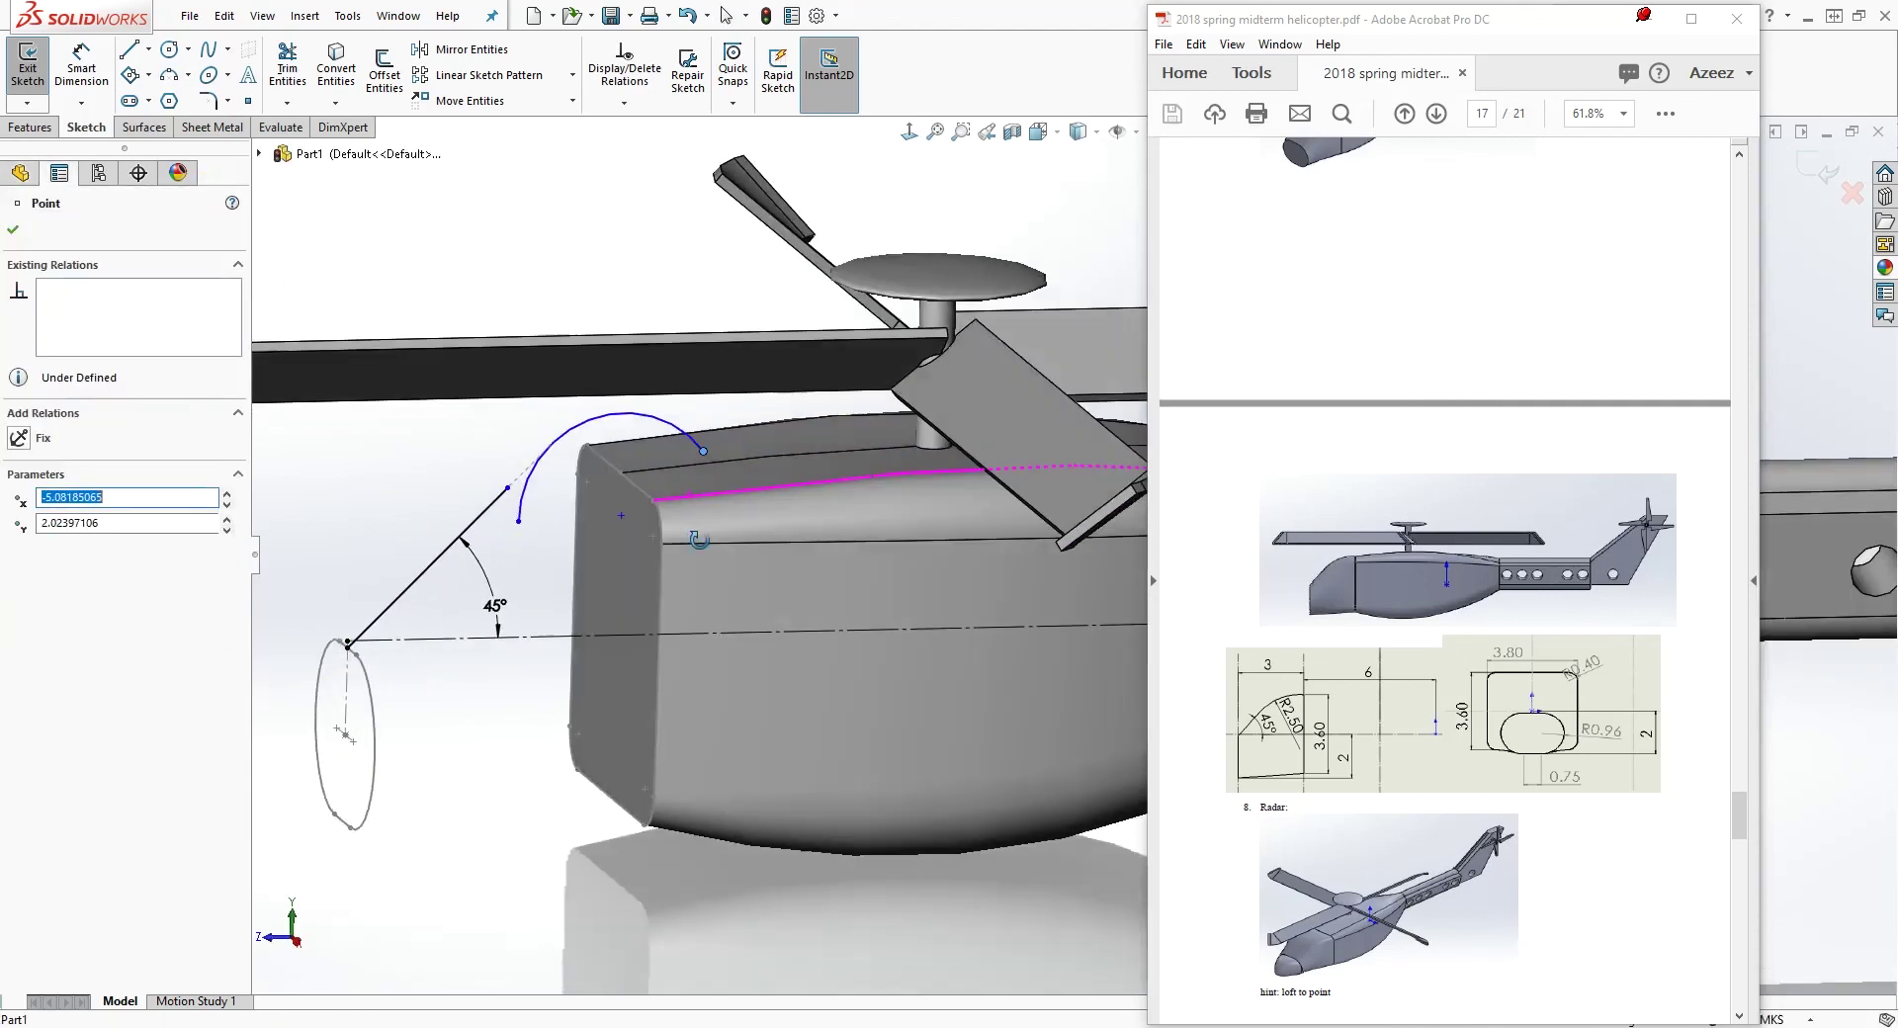
pyautogui.keyDown('ctrl'); pyautogui.click(628, 488); pyautogui.keyUp('ctrl')
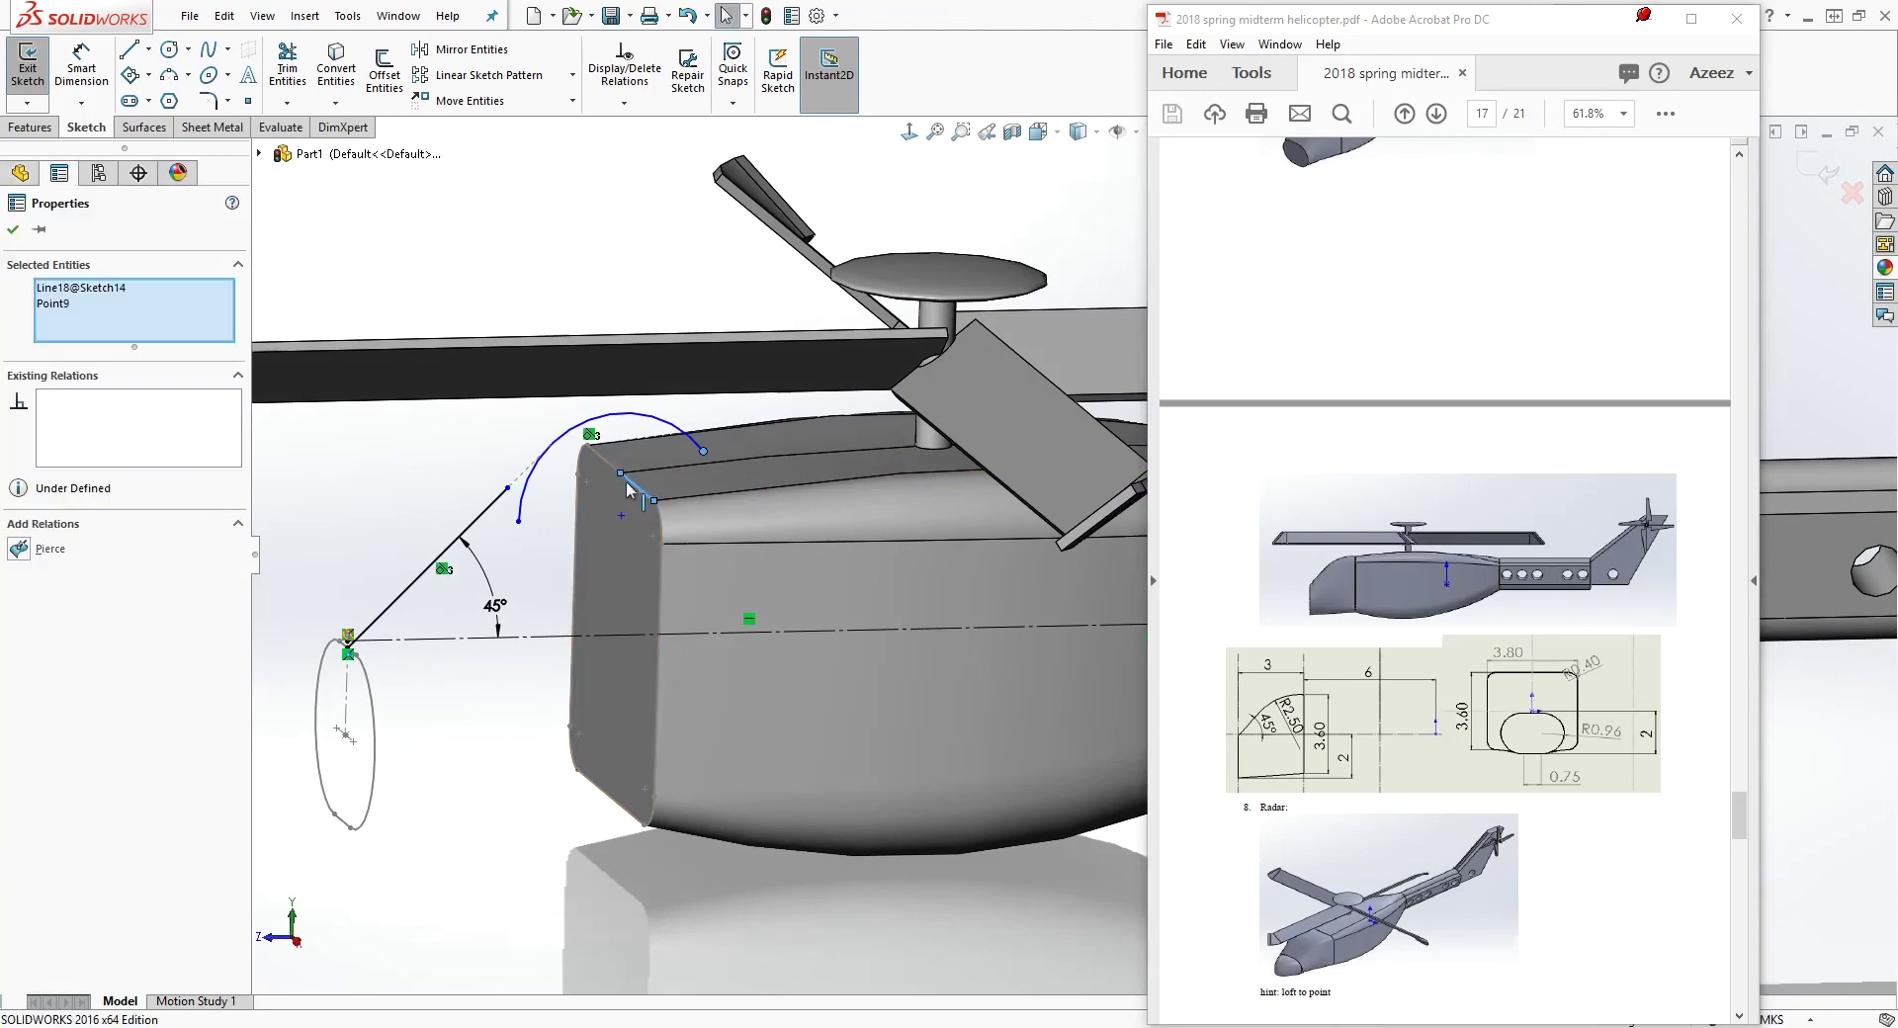
pyautogui.click(28, 552)
pyautogui.moveTo(435, 589)
pyautogui.mouseDown(button='middle')
pyautogui.moveTo(615, 503)
pyautogui.moveTo(583, 487)
pyautogui.mouseUp(button='middle')
pyautogui.click(915, 232)
pyautogui.click(908, 133)
# Trim the arc's lower portion and the sloping line's overshoot back to their tangent point
pyautogui.scroll(-5, 949, 533)
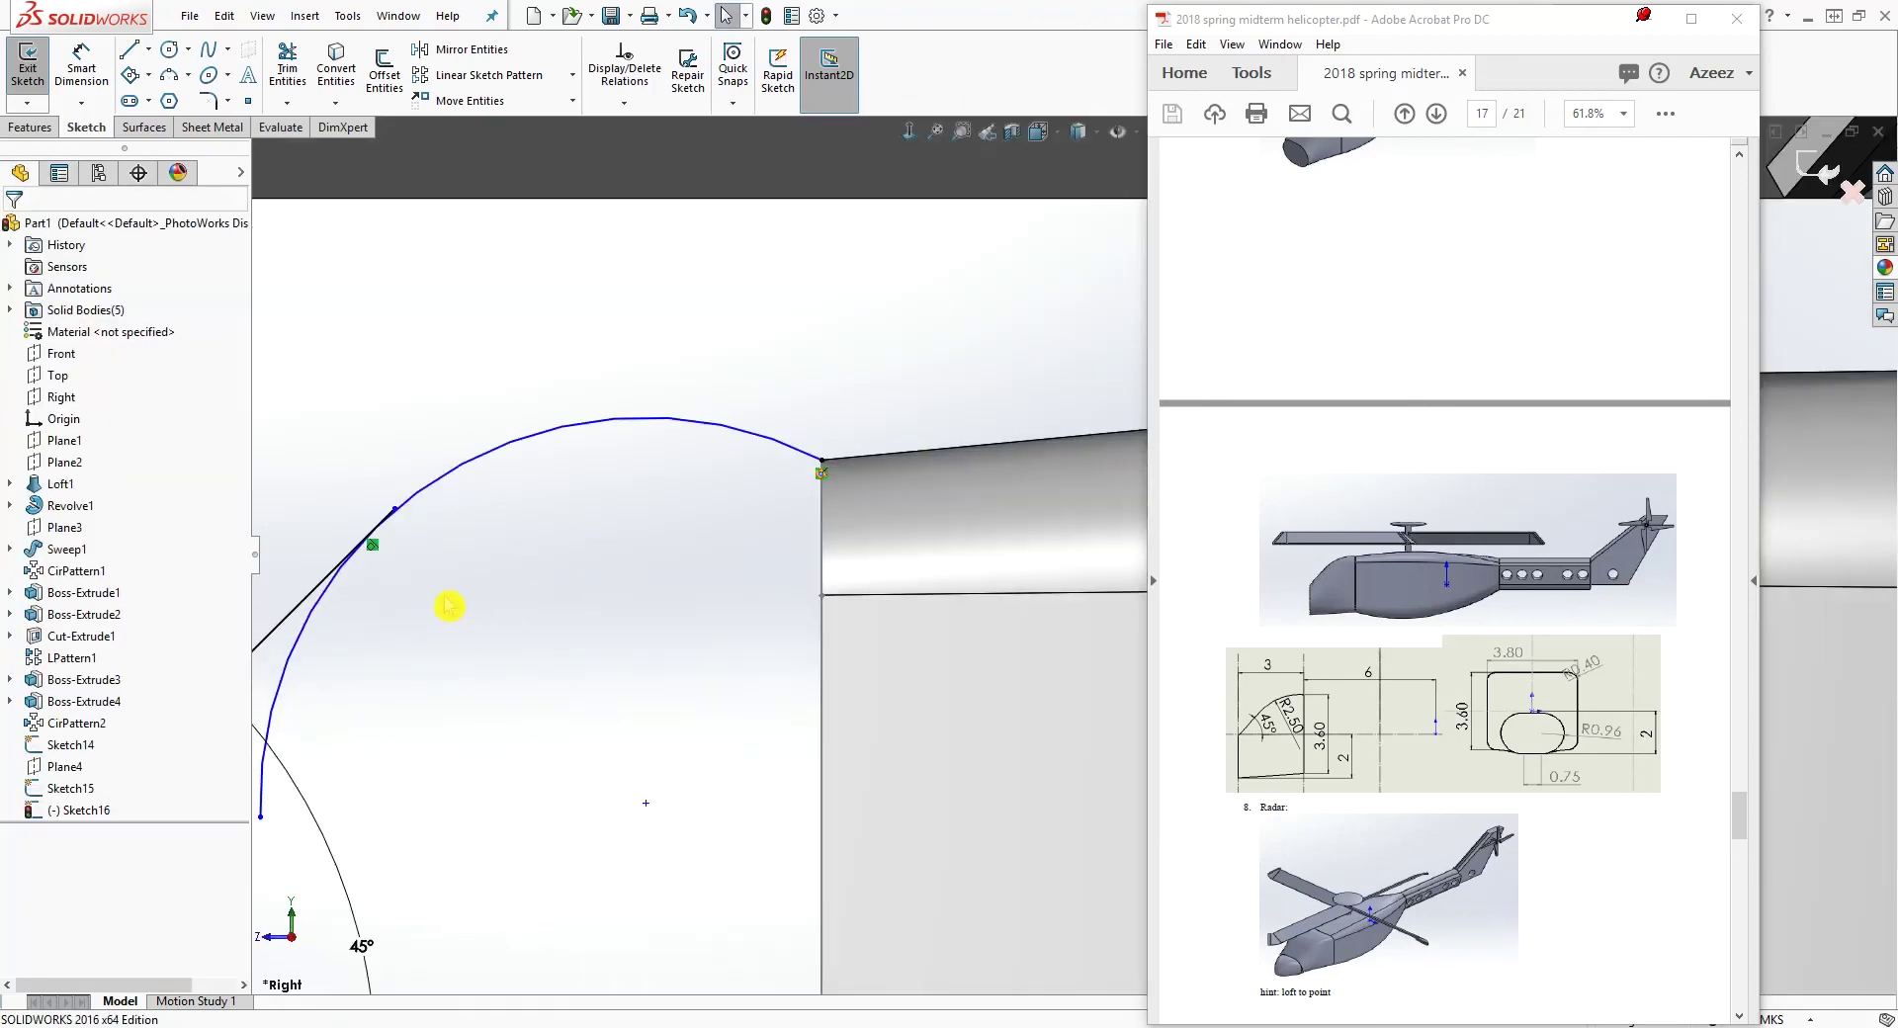
pyautogui.click(428, 508)
pyautogui.click(287, 69)
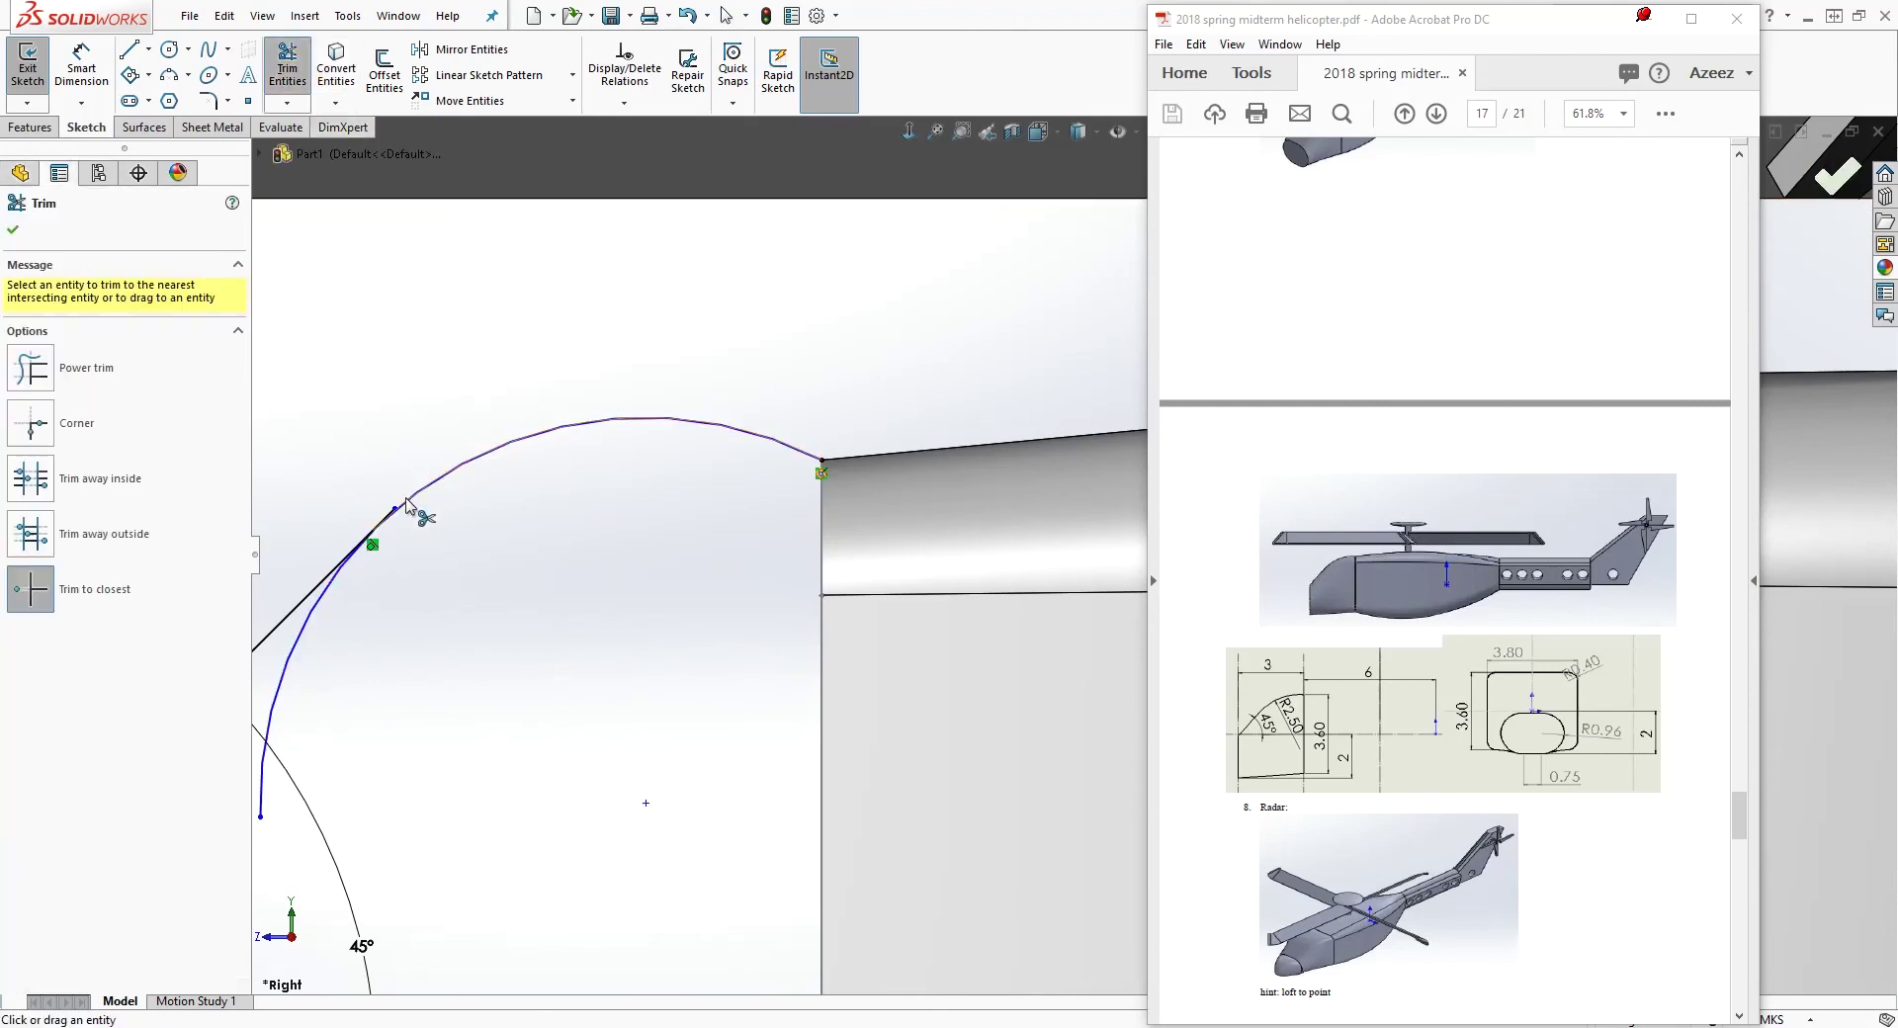
pyautogui.click(311, 619)
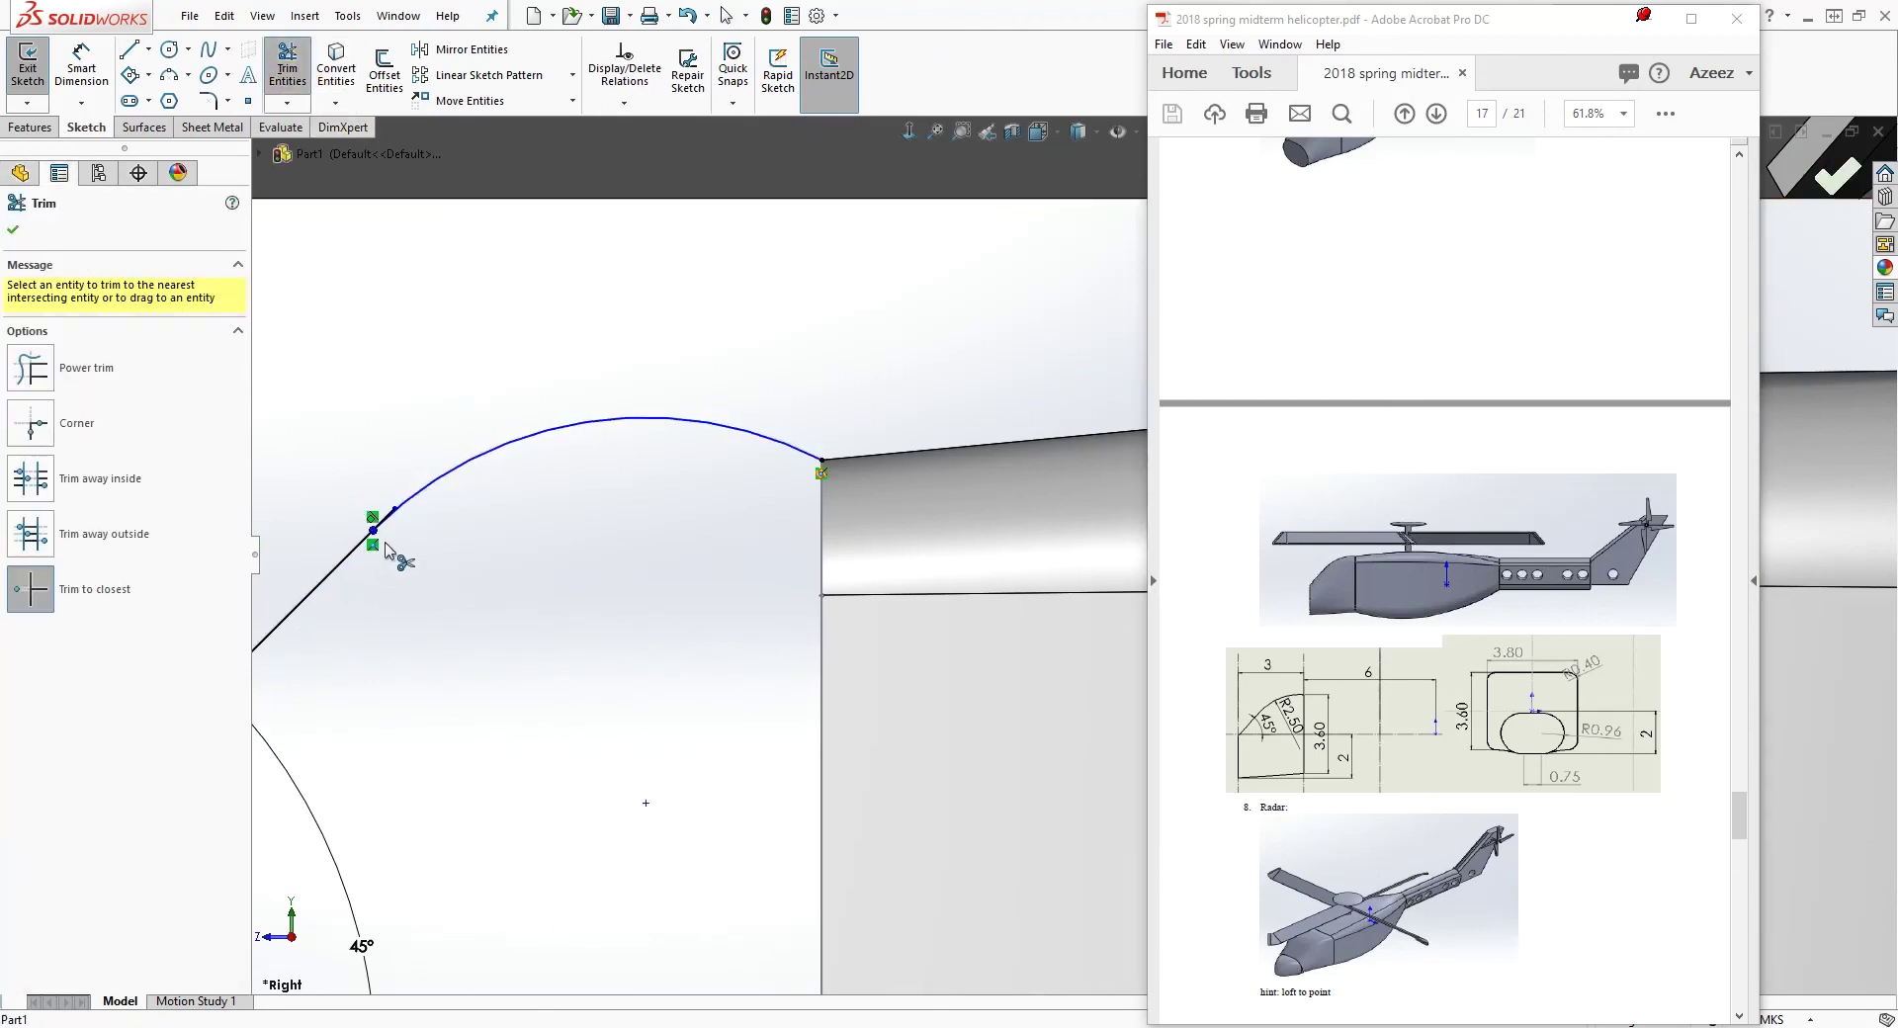
pyautogui.scroll(-5, 382, 530)
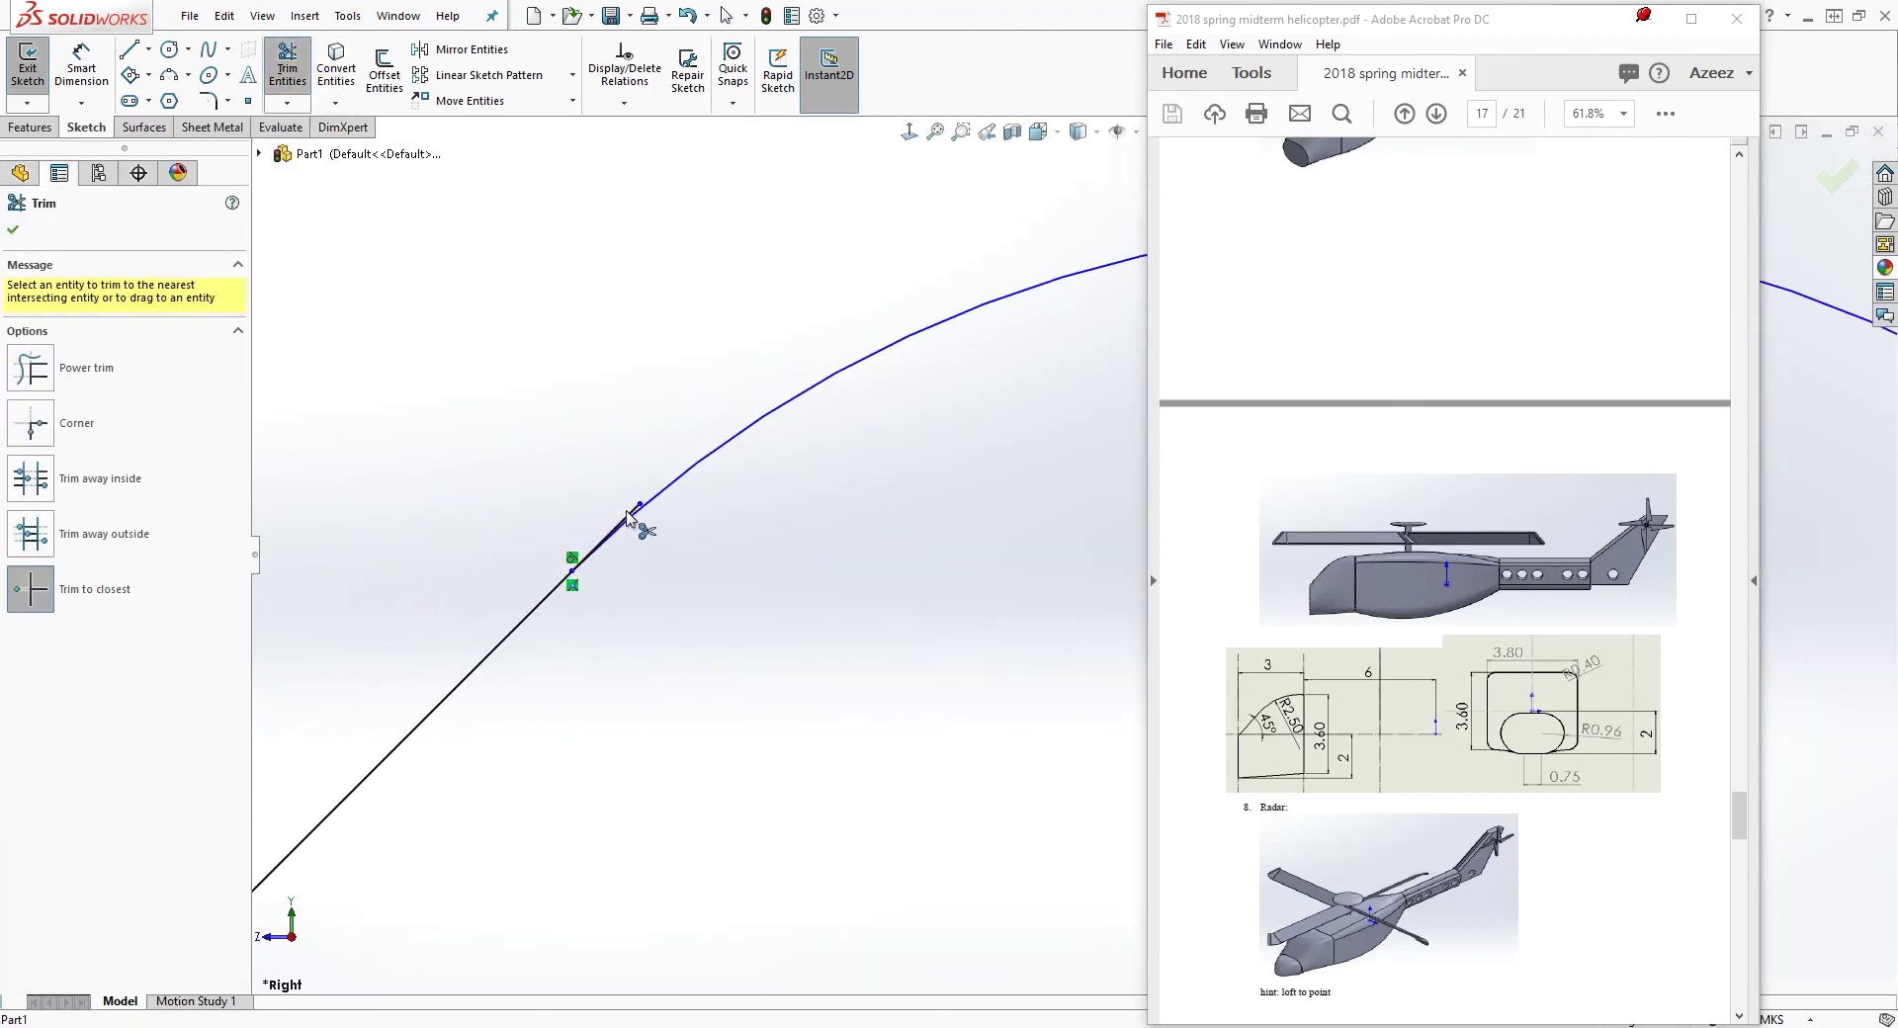
pyautogui.scroll(6, 767, 635)
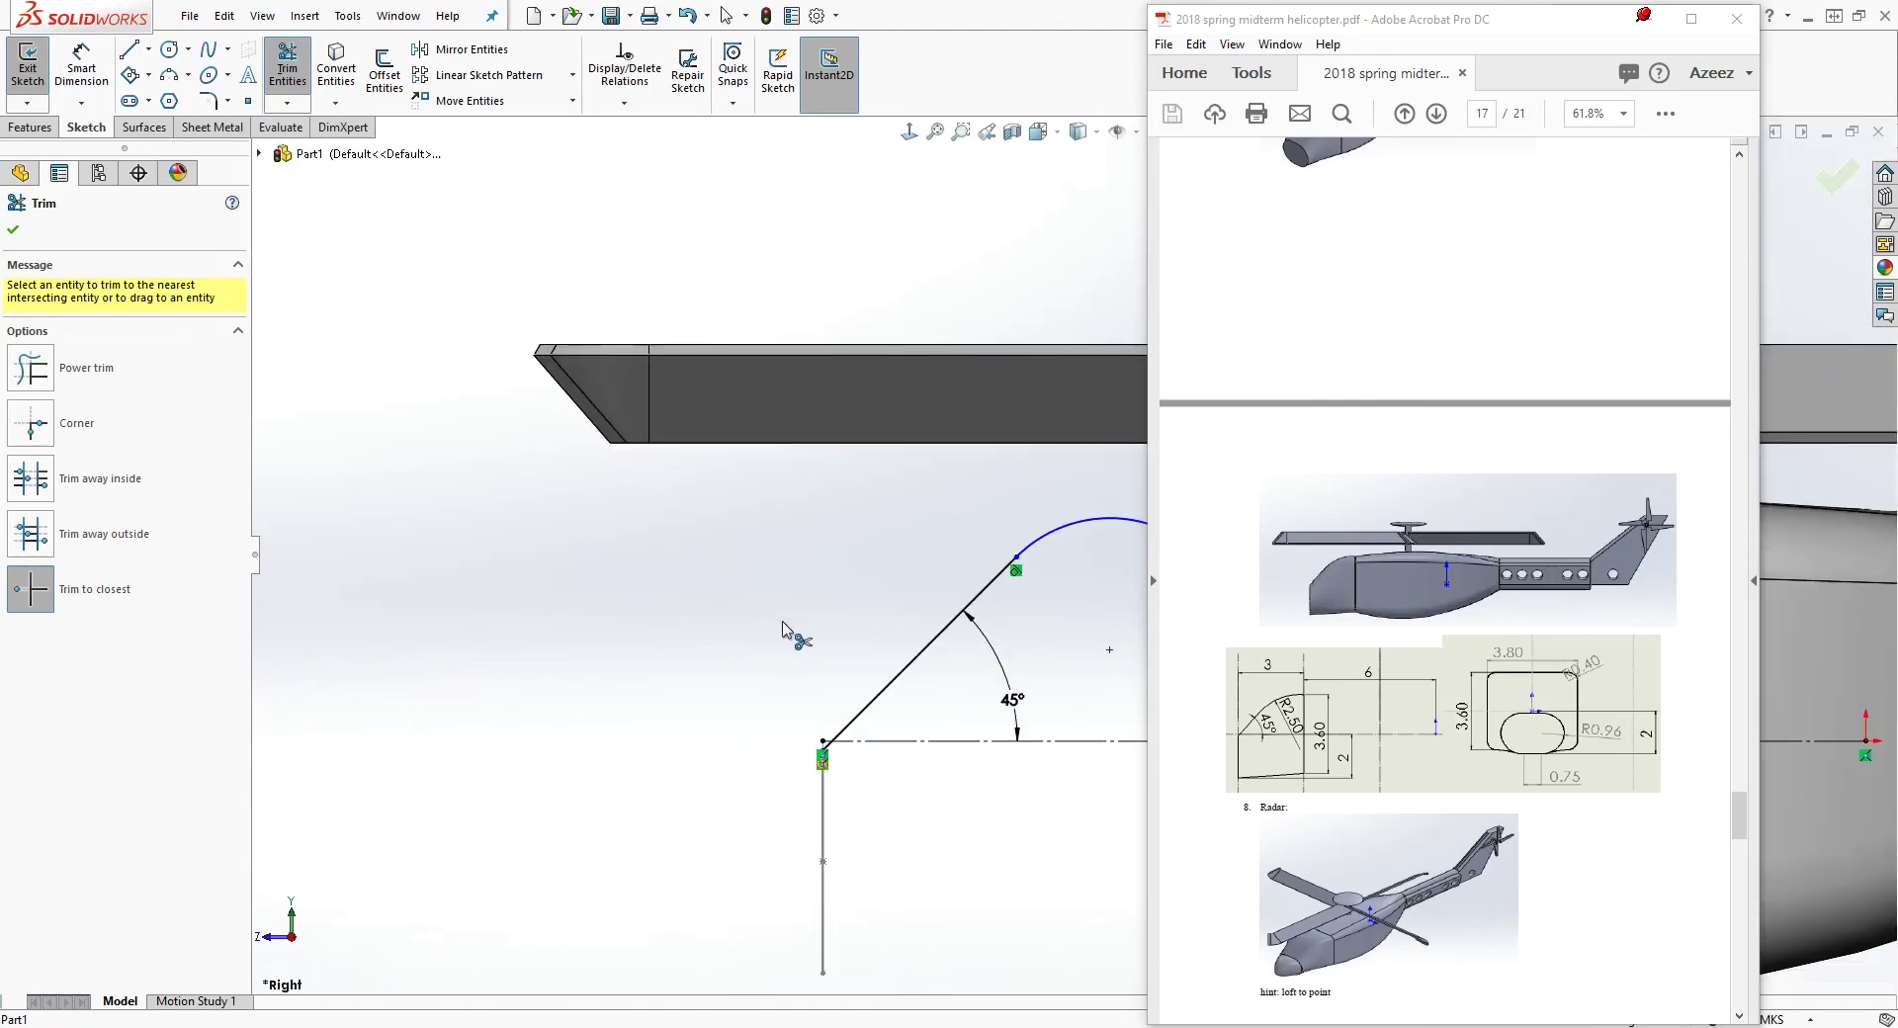
pyautogui.press('Escape')
# Dimension the arc's radius as 2.5 m and finish the upper guide curve sketch
pyautogui.scroll(-3, 1845, 551)
pyautogui.moveTo(705, 806); pyautogui.dragTo(644, 678, button='right')
pyautogui.click(634, 524)
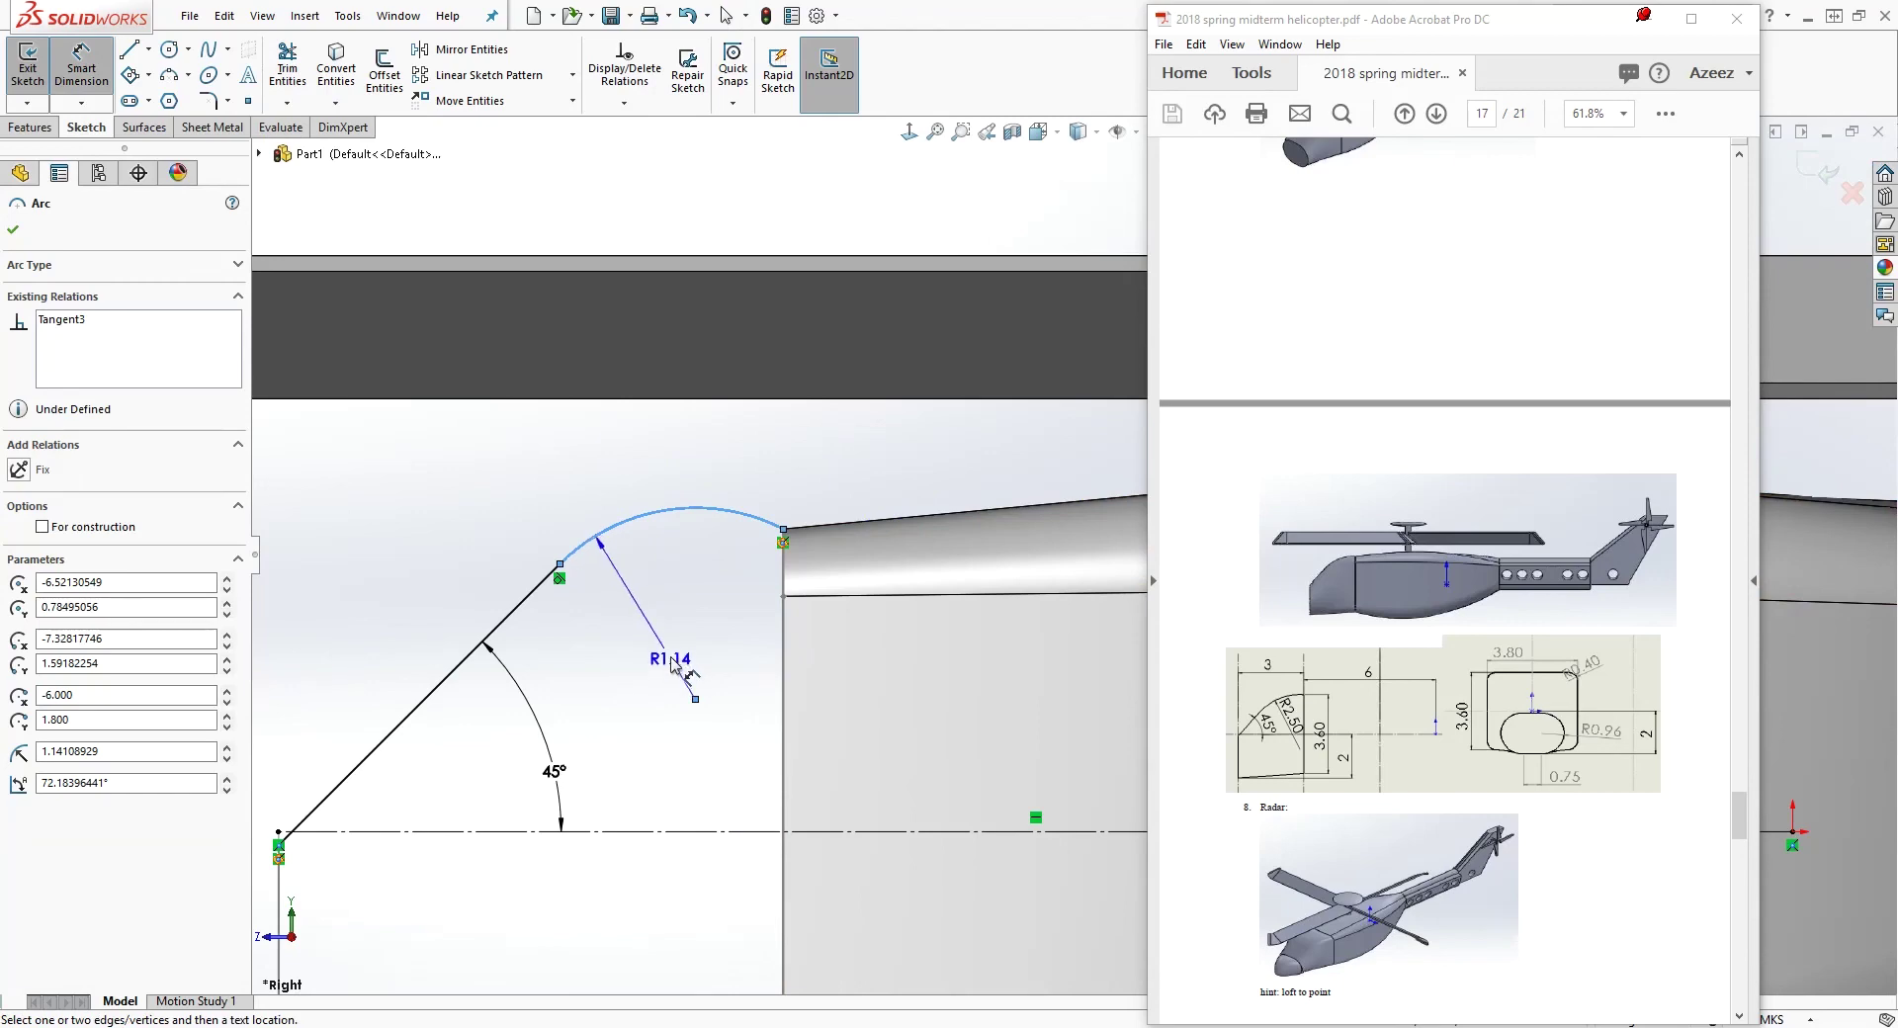
pyautogui.click(673, 675)
pyautogui.write('2.5')
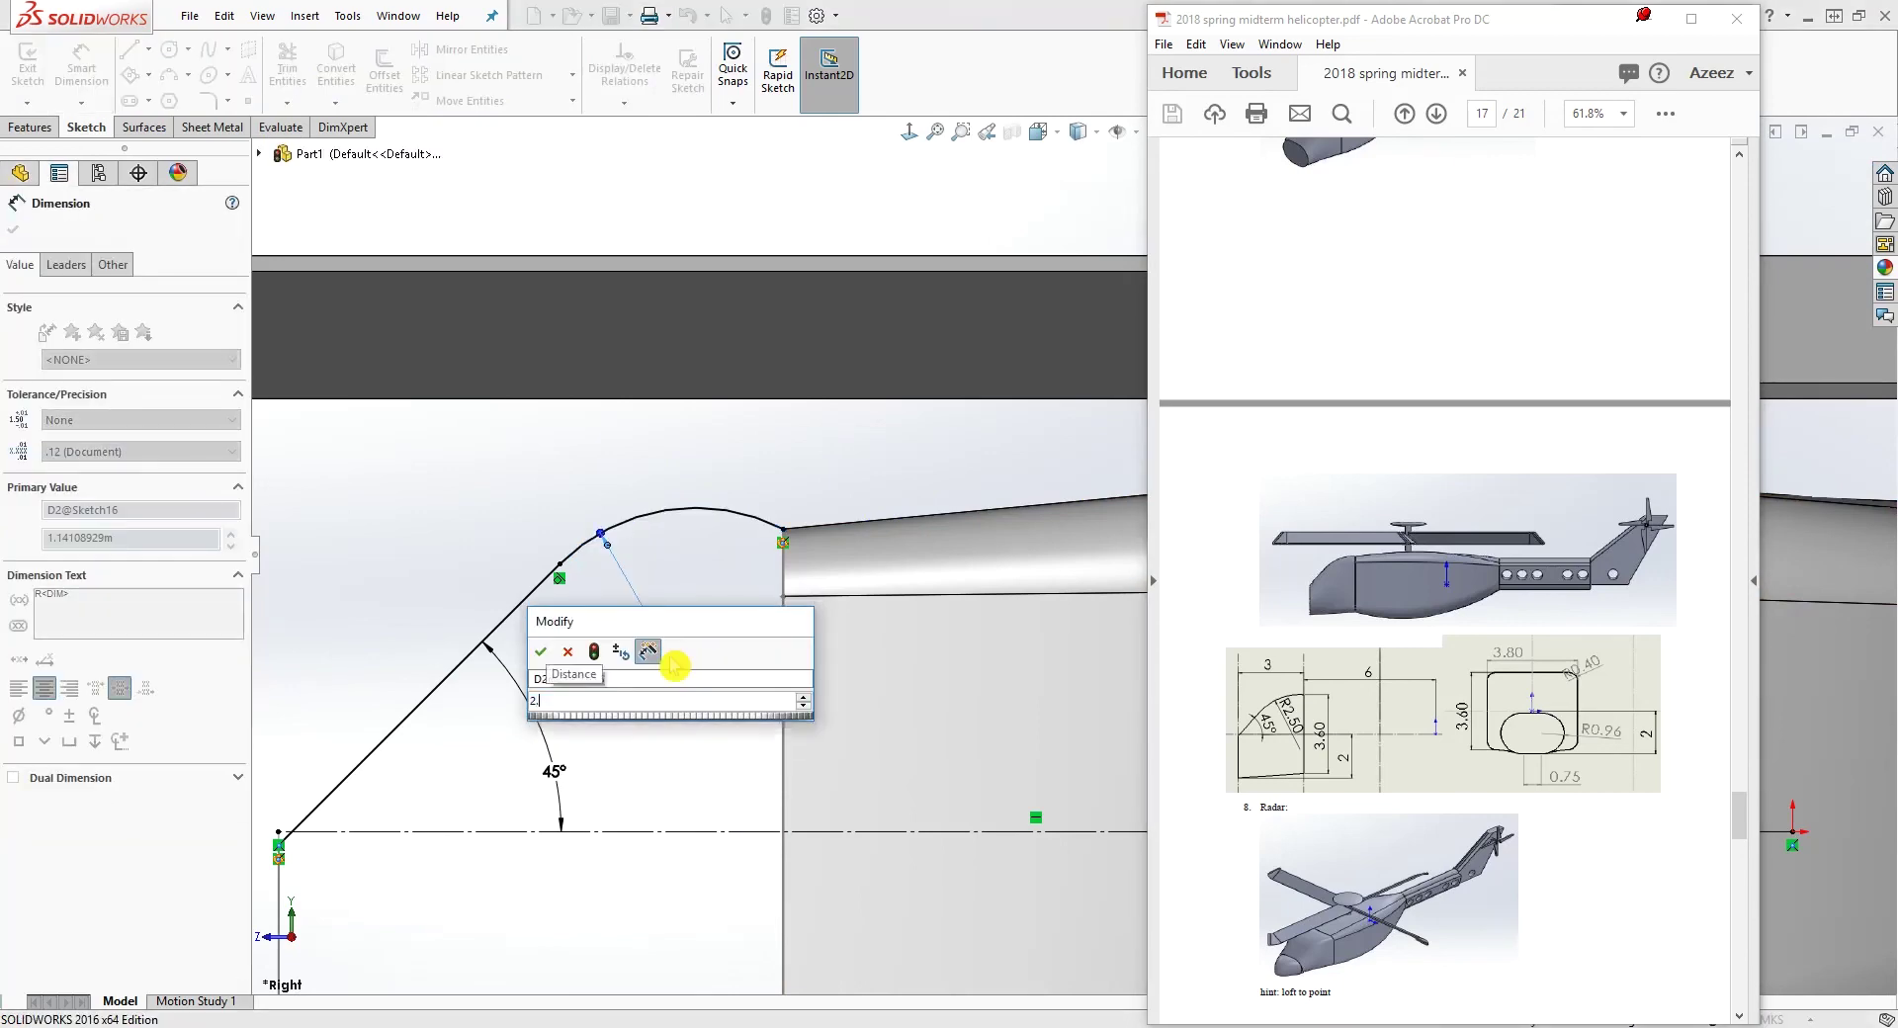
pyautogui.press('Return')
pyautogui.press('Escape')
pyautogui.scroll(4, 663, 688)
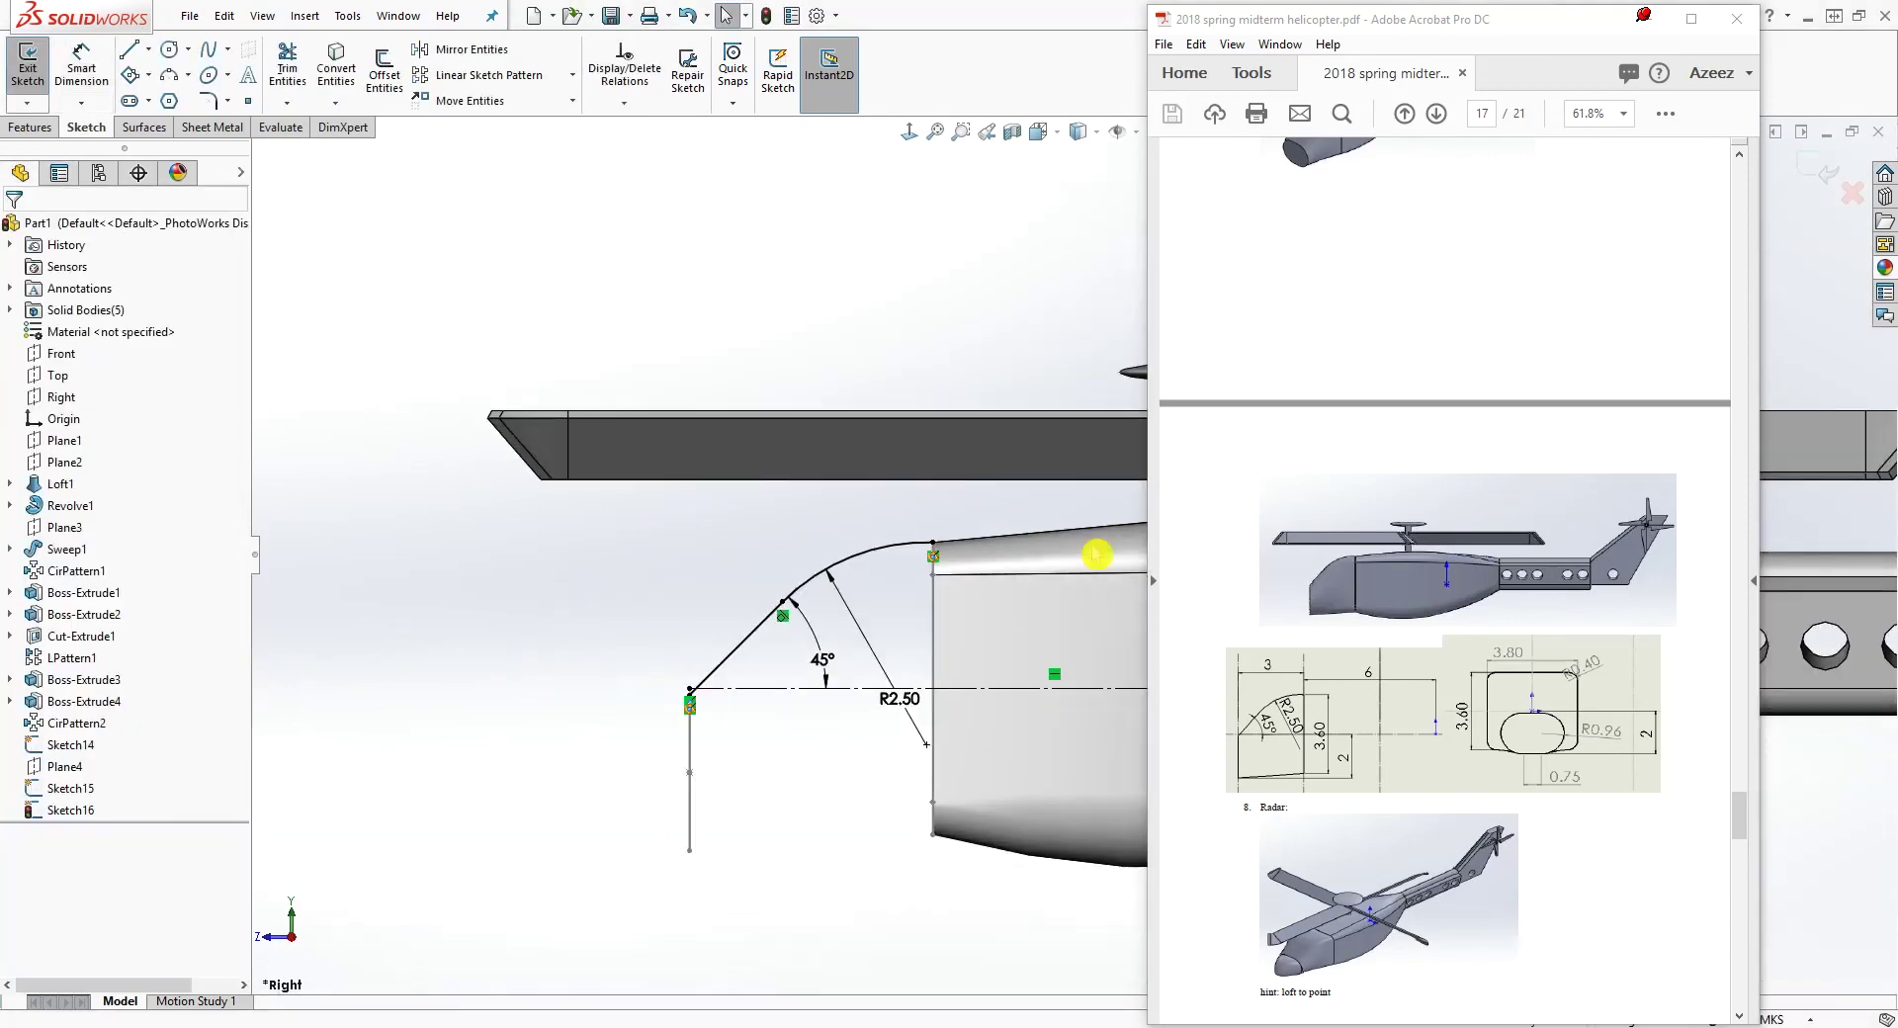
pyautogui.click(1822, 176)
# Start a sketch on the Right plane and draw a line from below the slot profile to just below the fuselage's front bottom edge
pyautogui.scroll(-2, 1838, 756)
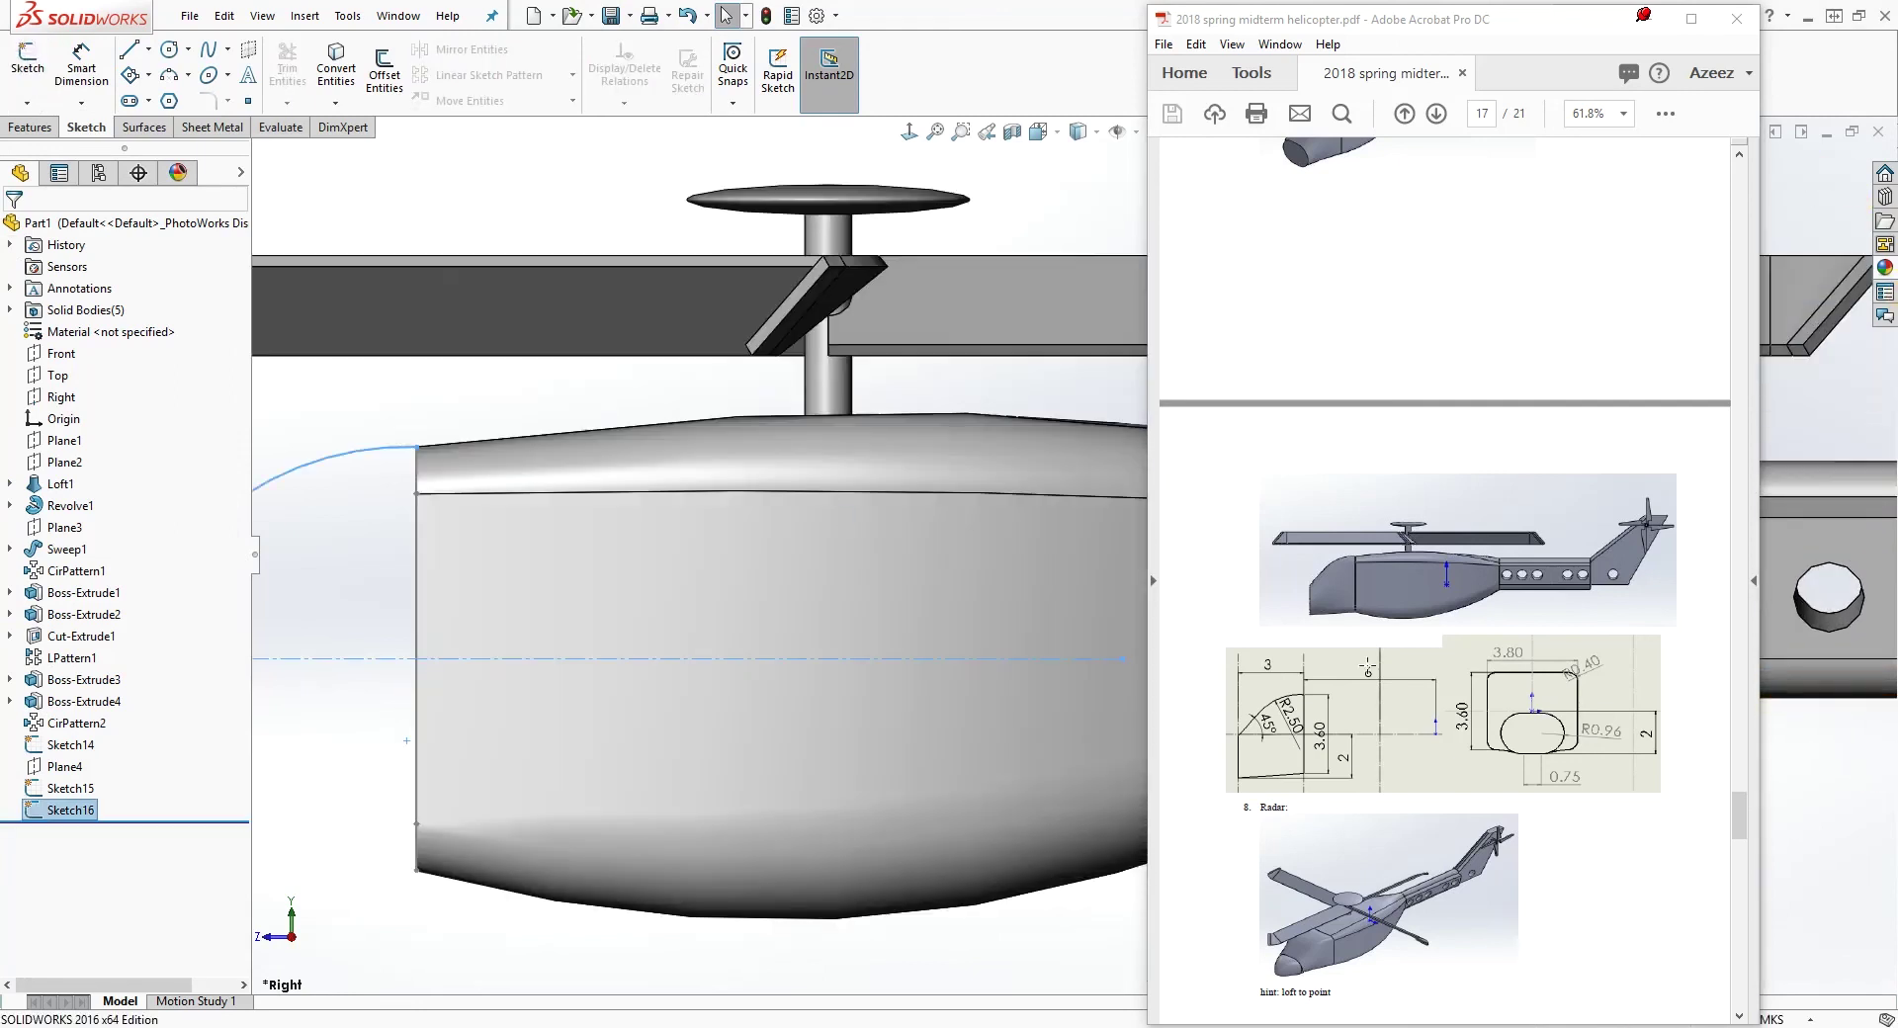
pyautogui.click(61, 396)
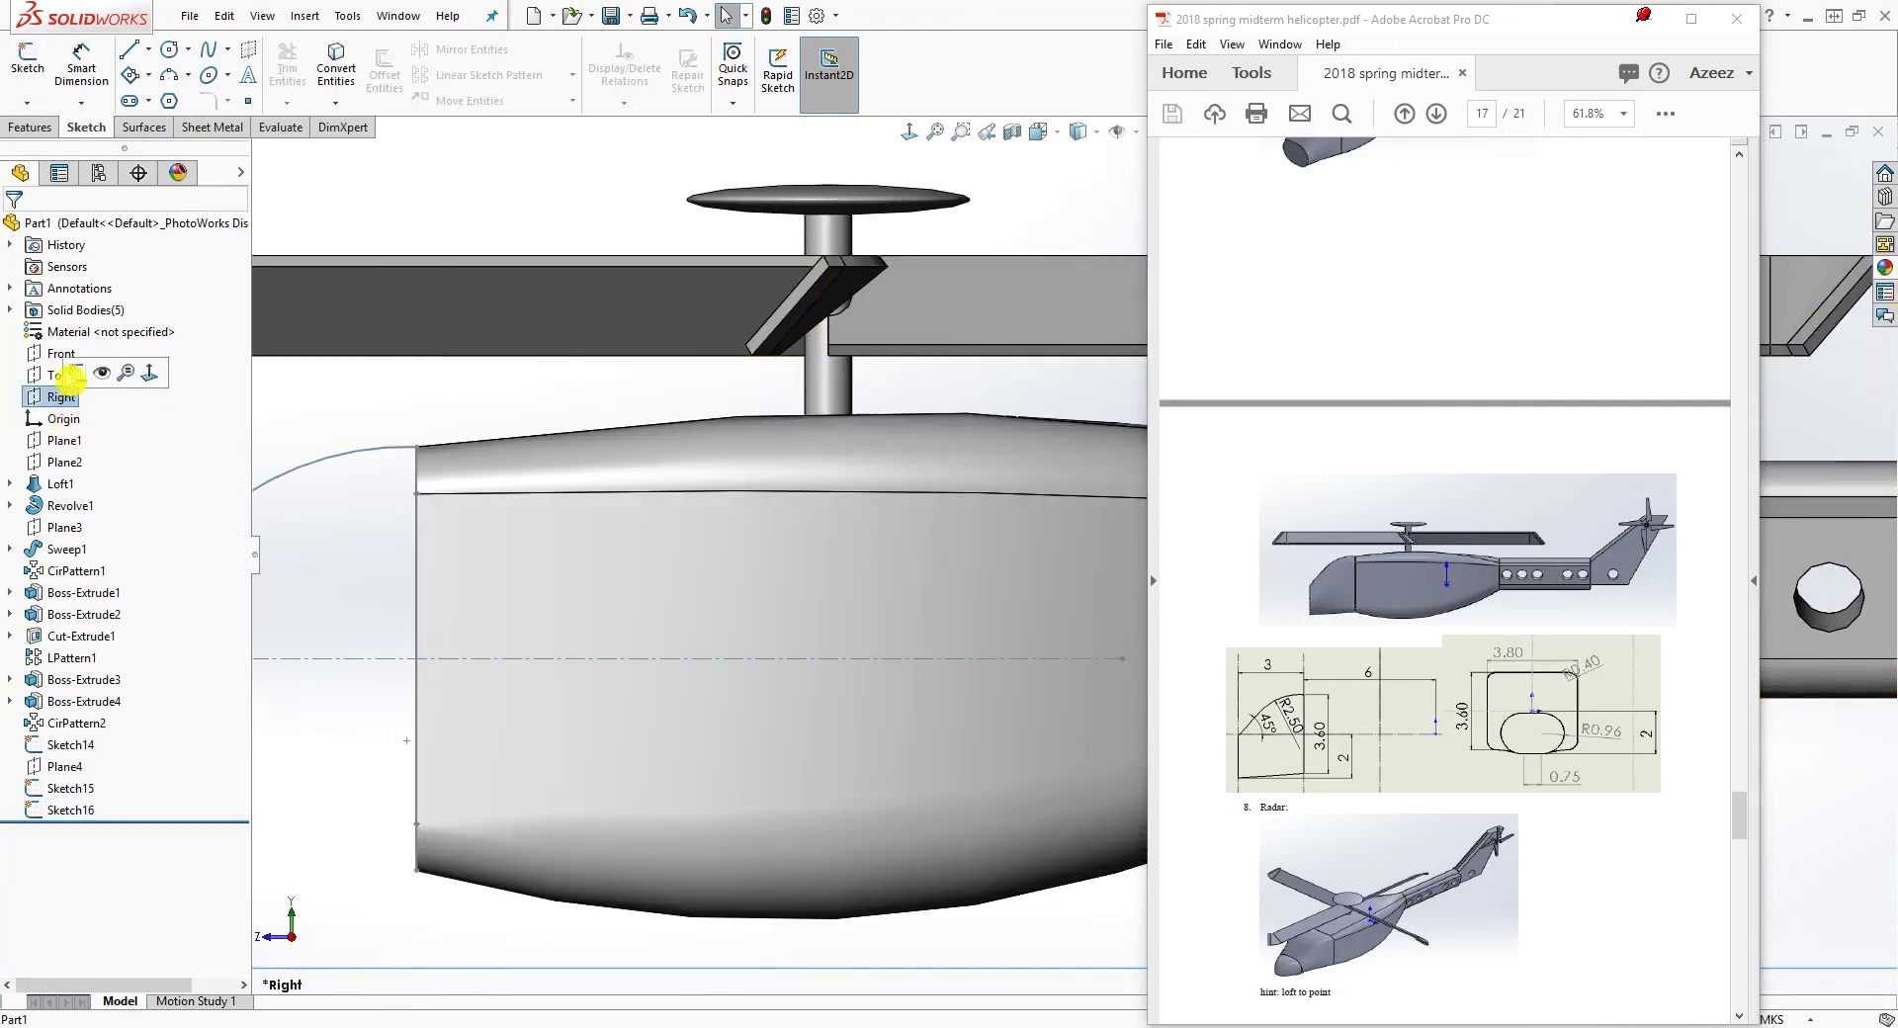
pyautogui.click(27, 69)
pyautogui.scroll(1, 737, 730)
pyautogui.click(791, 826)
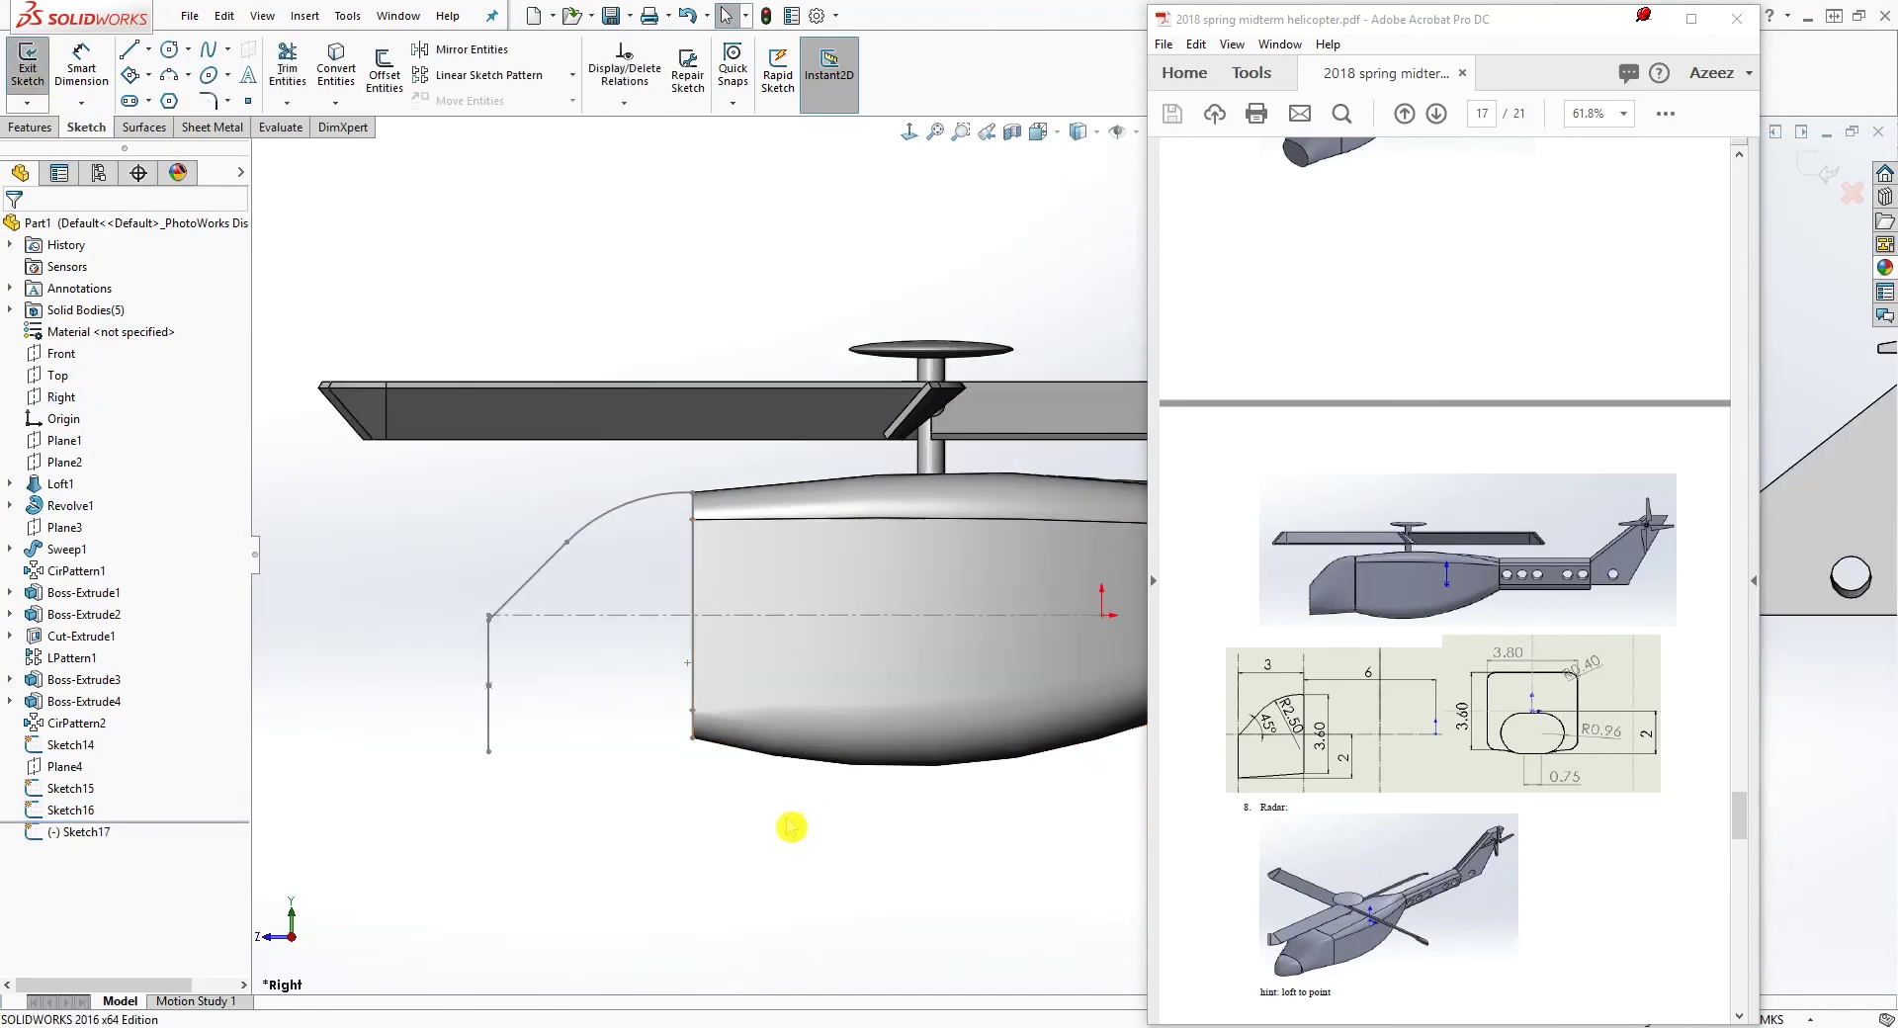
pyautogui.press('l')
pyautogui.click(481, 786)
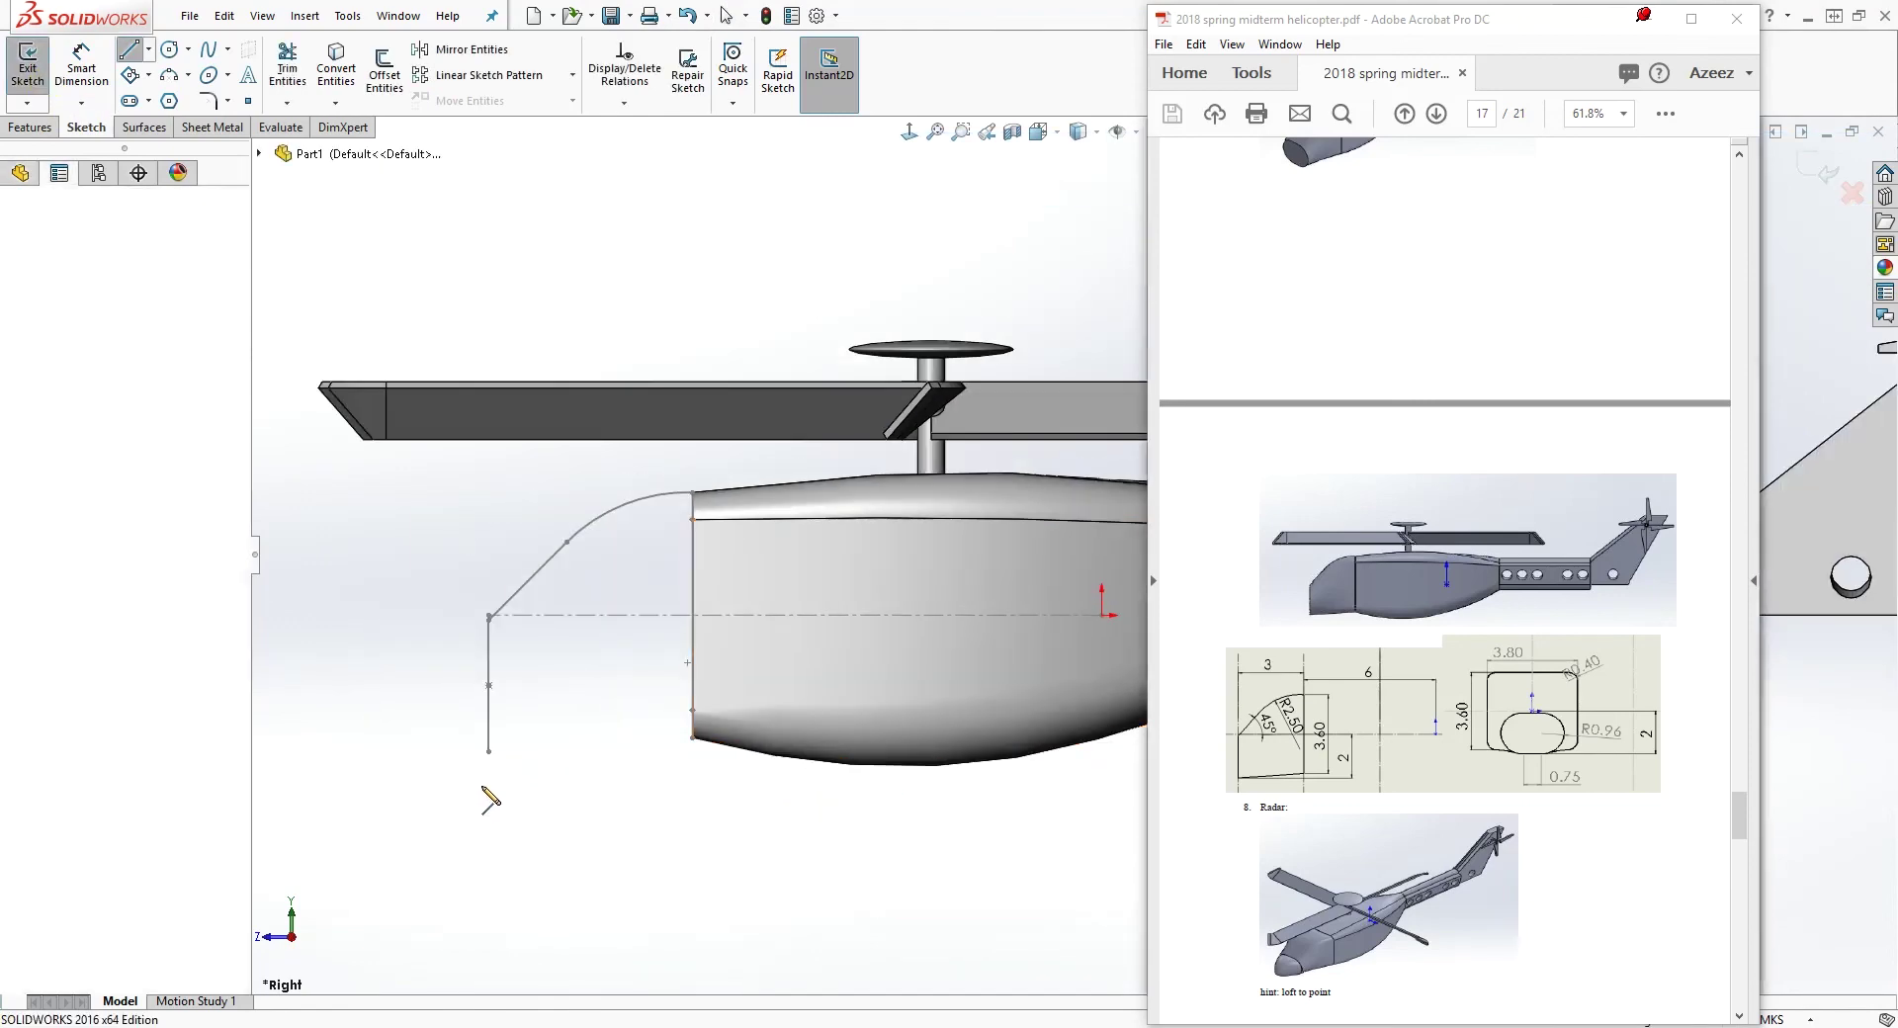
pyautogui.click(699, 760)
pyautogui.press('Escape')
# Add a Pierce relation between the lower line's rear endpoint and the bottom edge of the fuselage's front outline
pyautogui.moveTo(700, 852); pyautogui.dragTo(767, 859, button='middle')
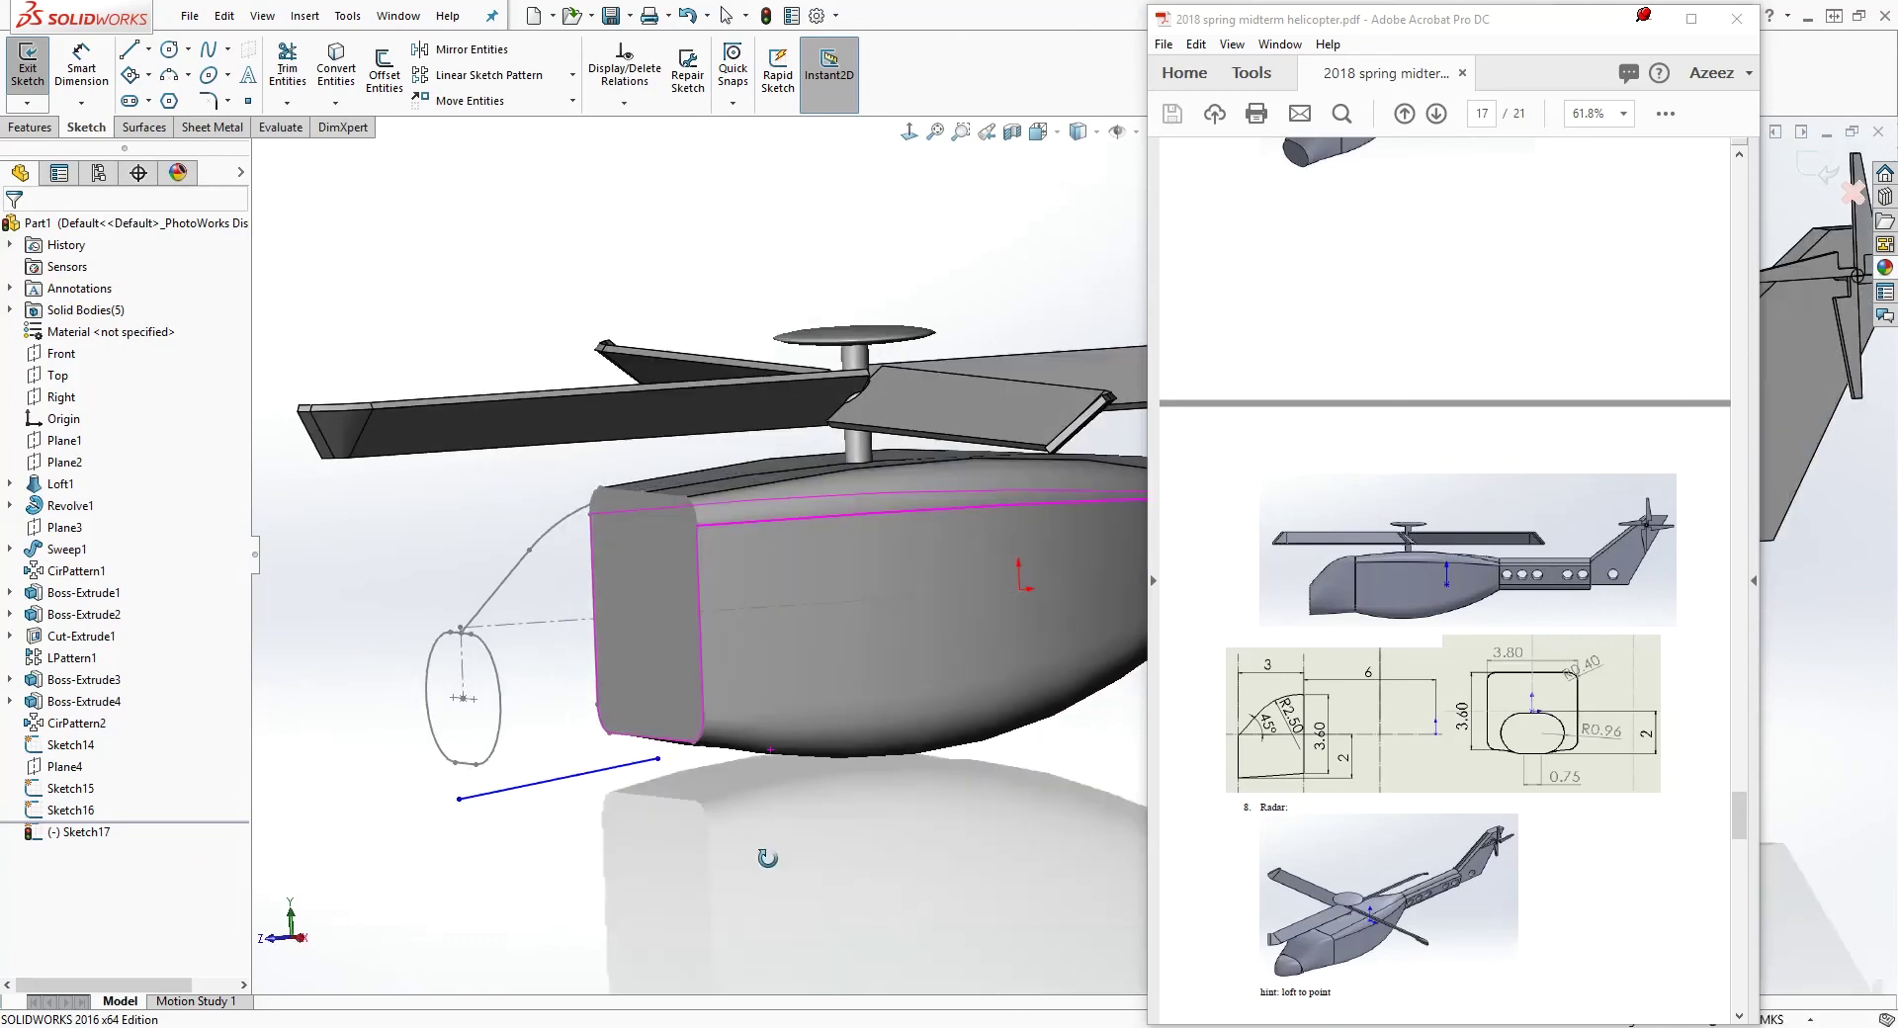
pyautogui.click(659, 759)
pyautogui.keyDown('ctrl'); pyautogui.click(625, 756); pyautogui.keyUp('ctrl')
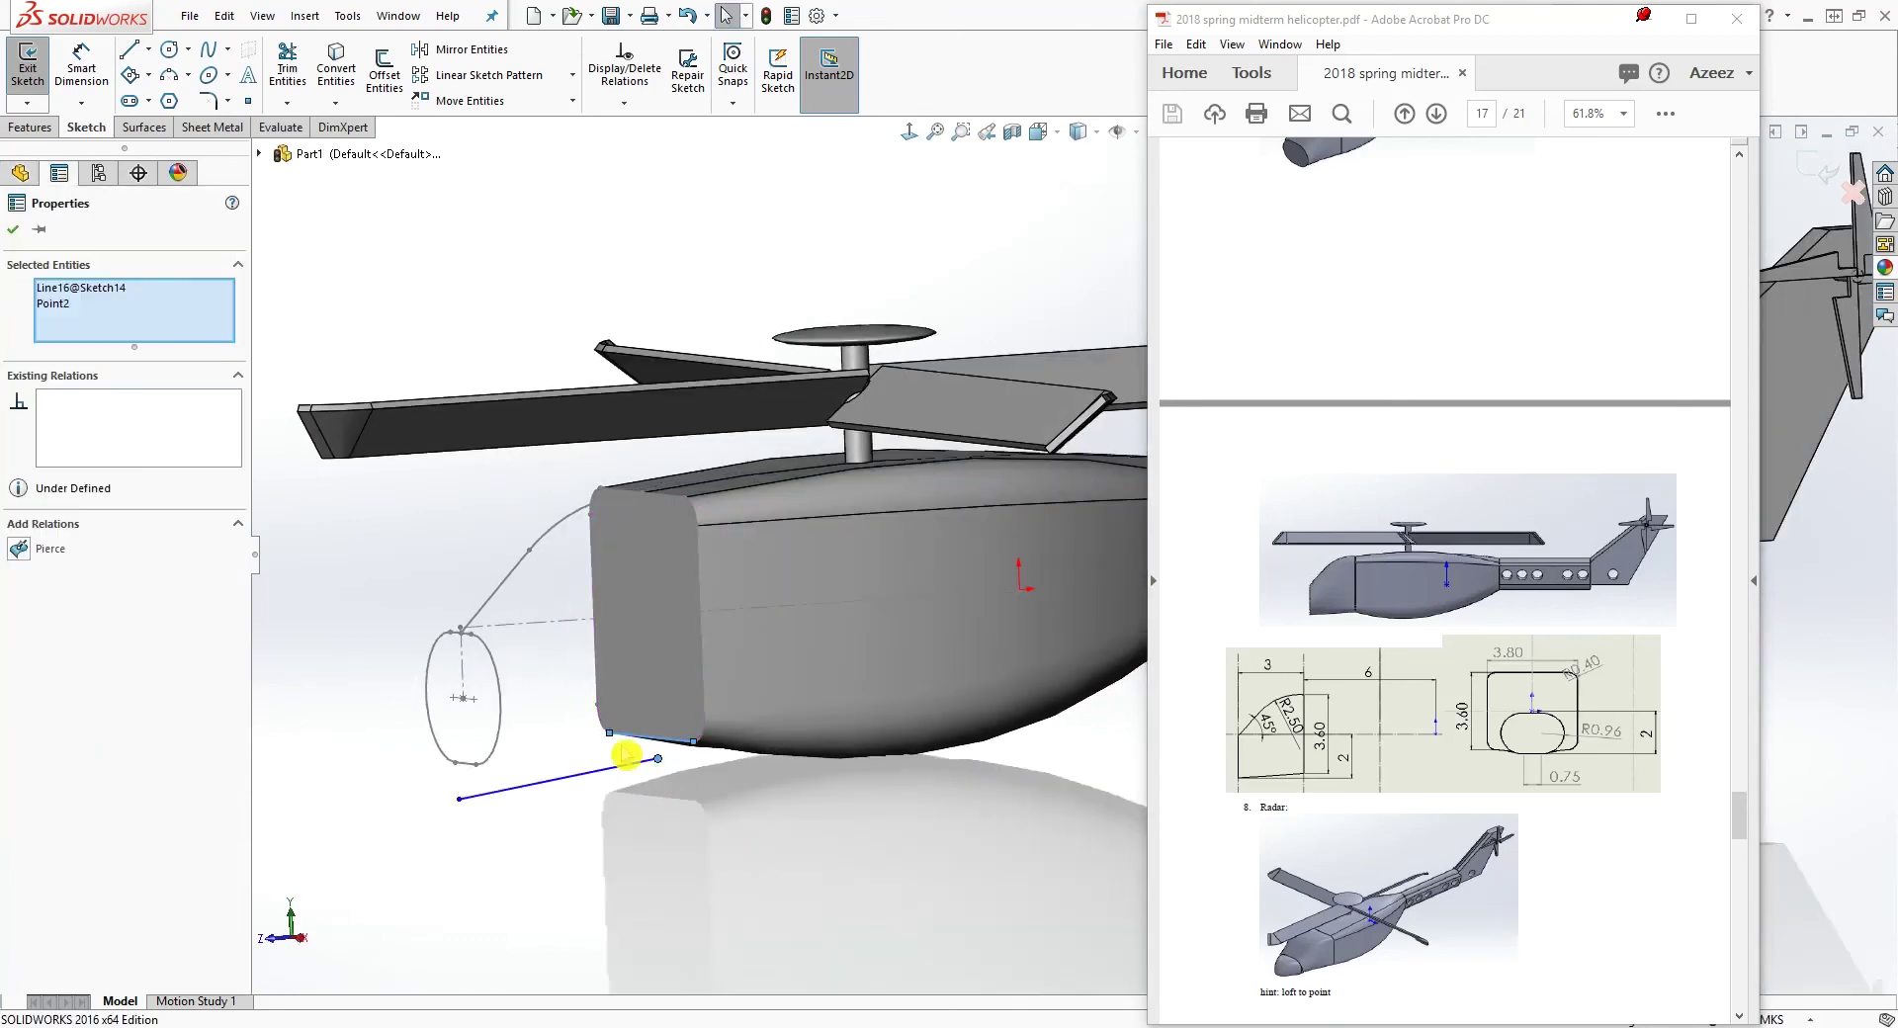
pyautogui.click(20, 550)
pyautogui.click(691, 788)
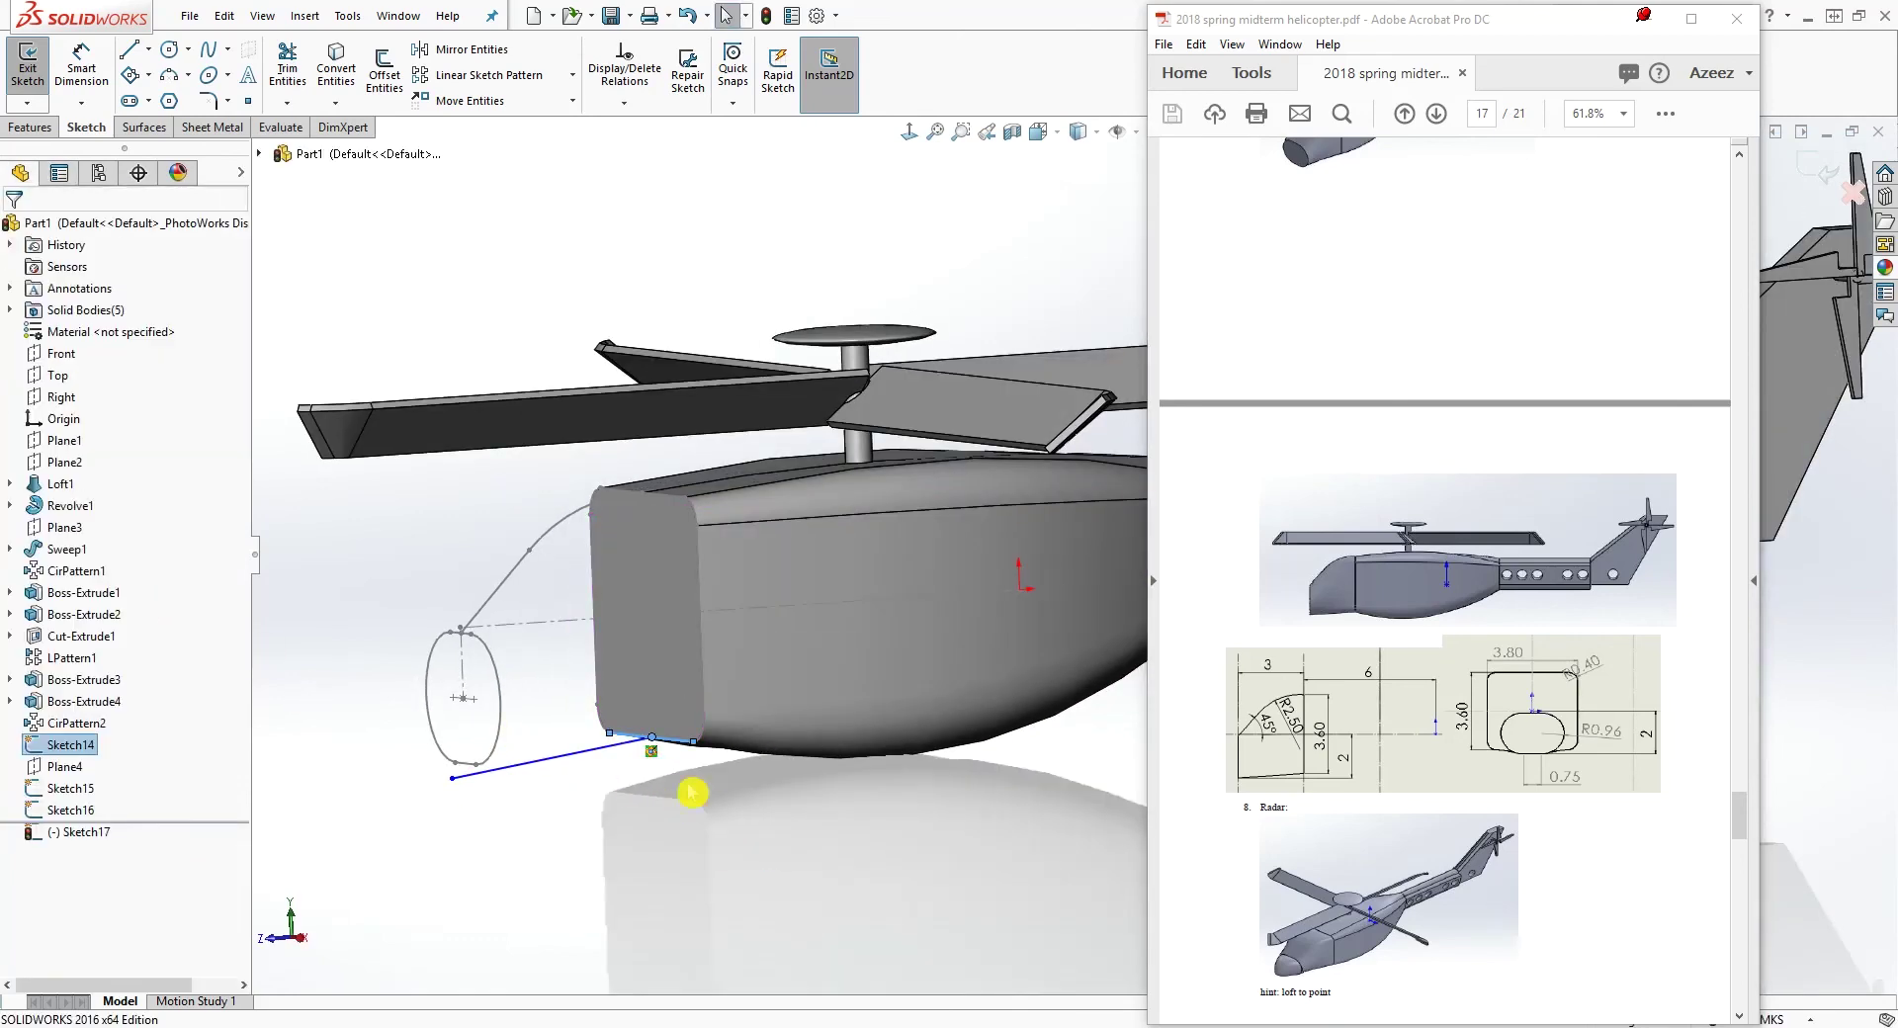
# Add a Pierce relation between the lower line's front endpoint and the slot's straight bottom edge, and finish the sketch
pyautogui.click(452, 781)
pyautogui.moveTo(535, 807); pyautogui.dragTo(519, 816, button='middle')
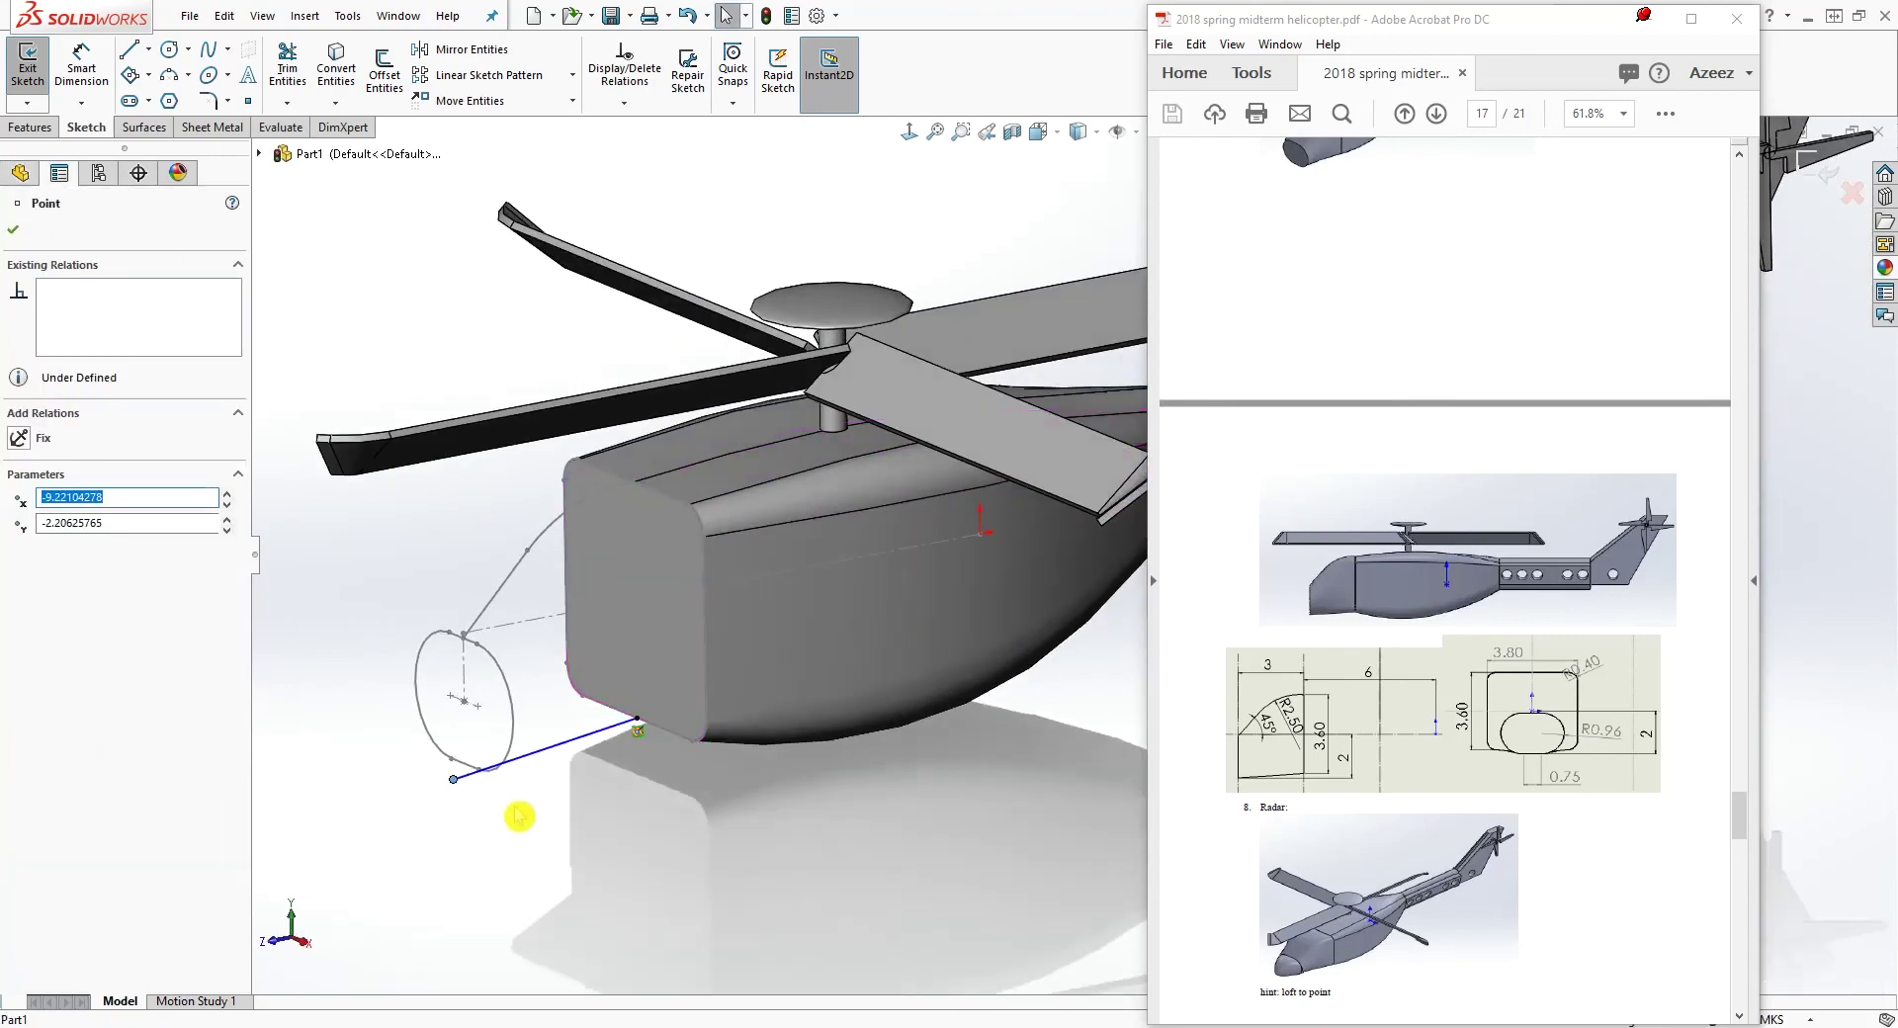
pyautogui.keyDown('ctrl'); pyautogui.click(468, 768); pyautogui.keyUp('ctrl')
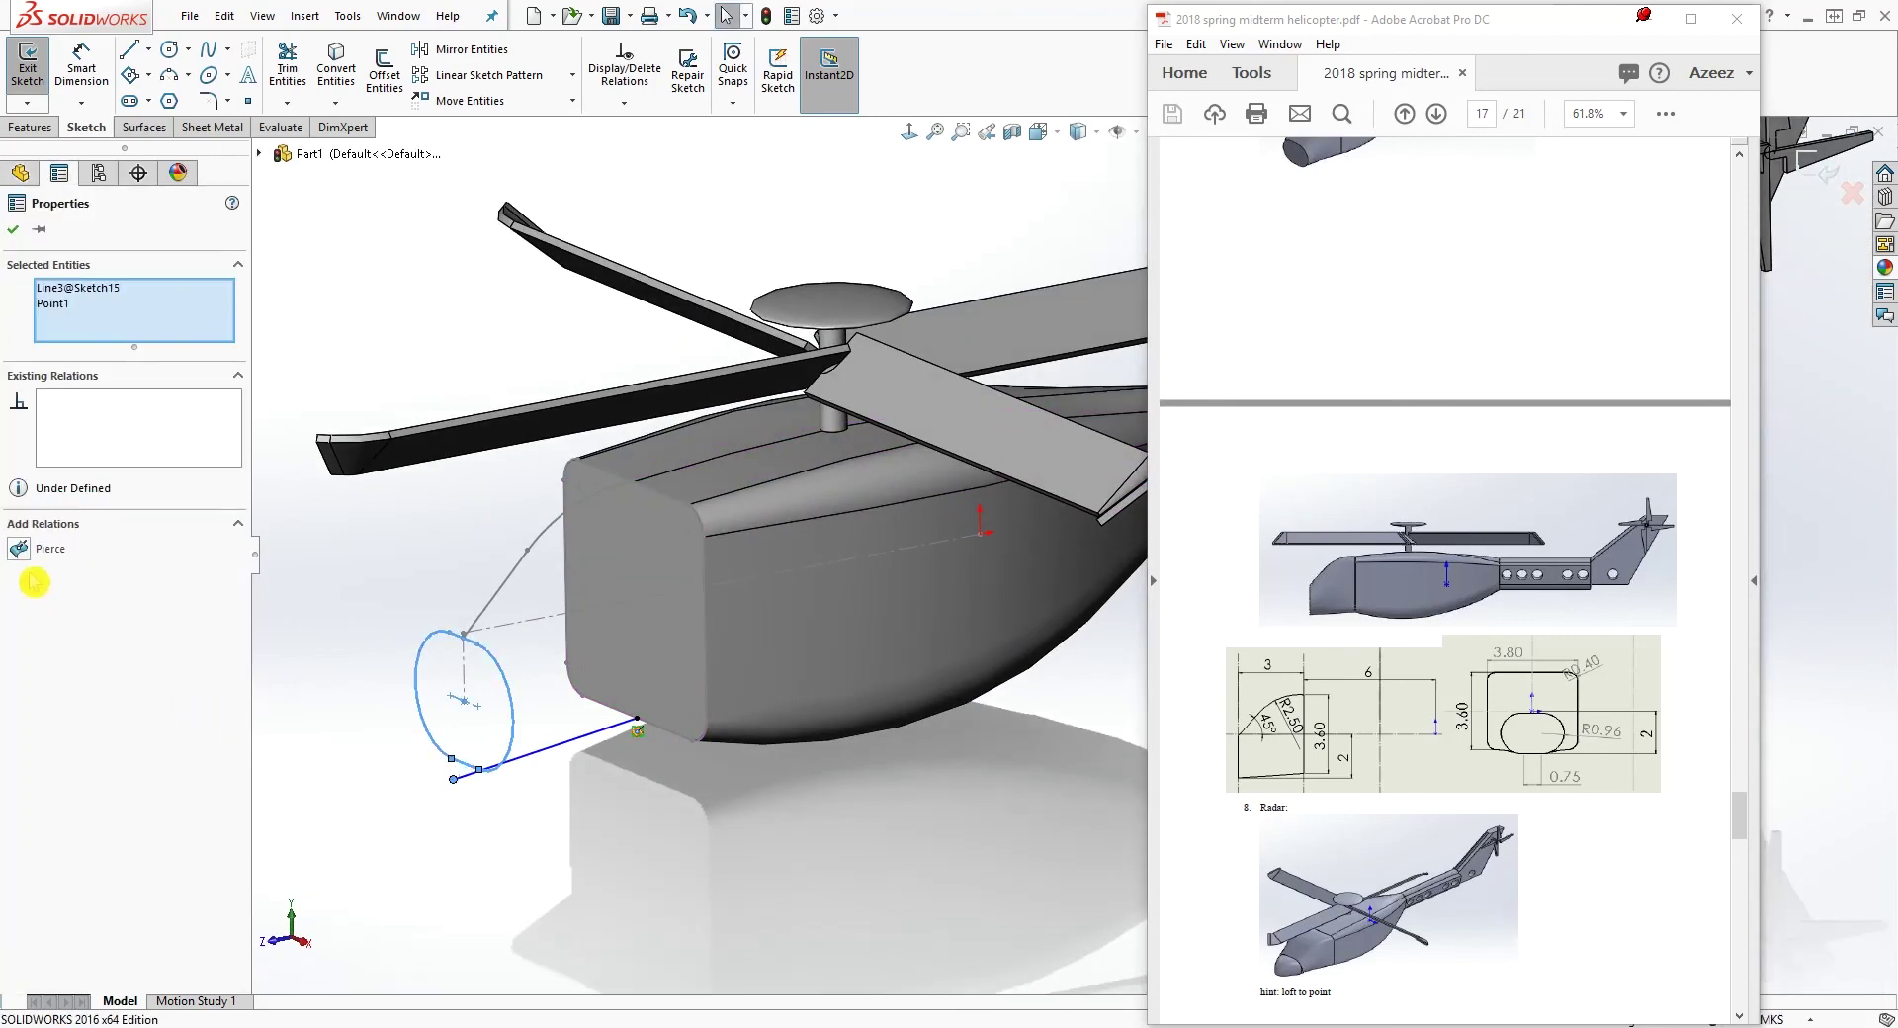
pyautogui.click(21, 550)
pyautogui.click(732, 783)
pyautogui.moveTo(733, 783); pyautogui.dragTo(627, 746, button='middle')
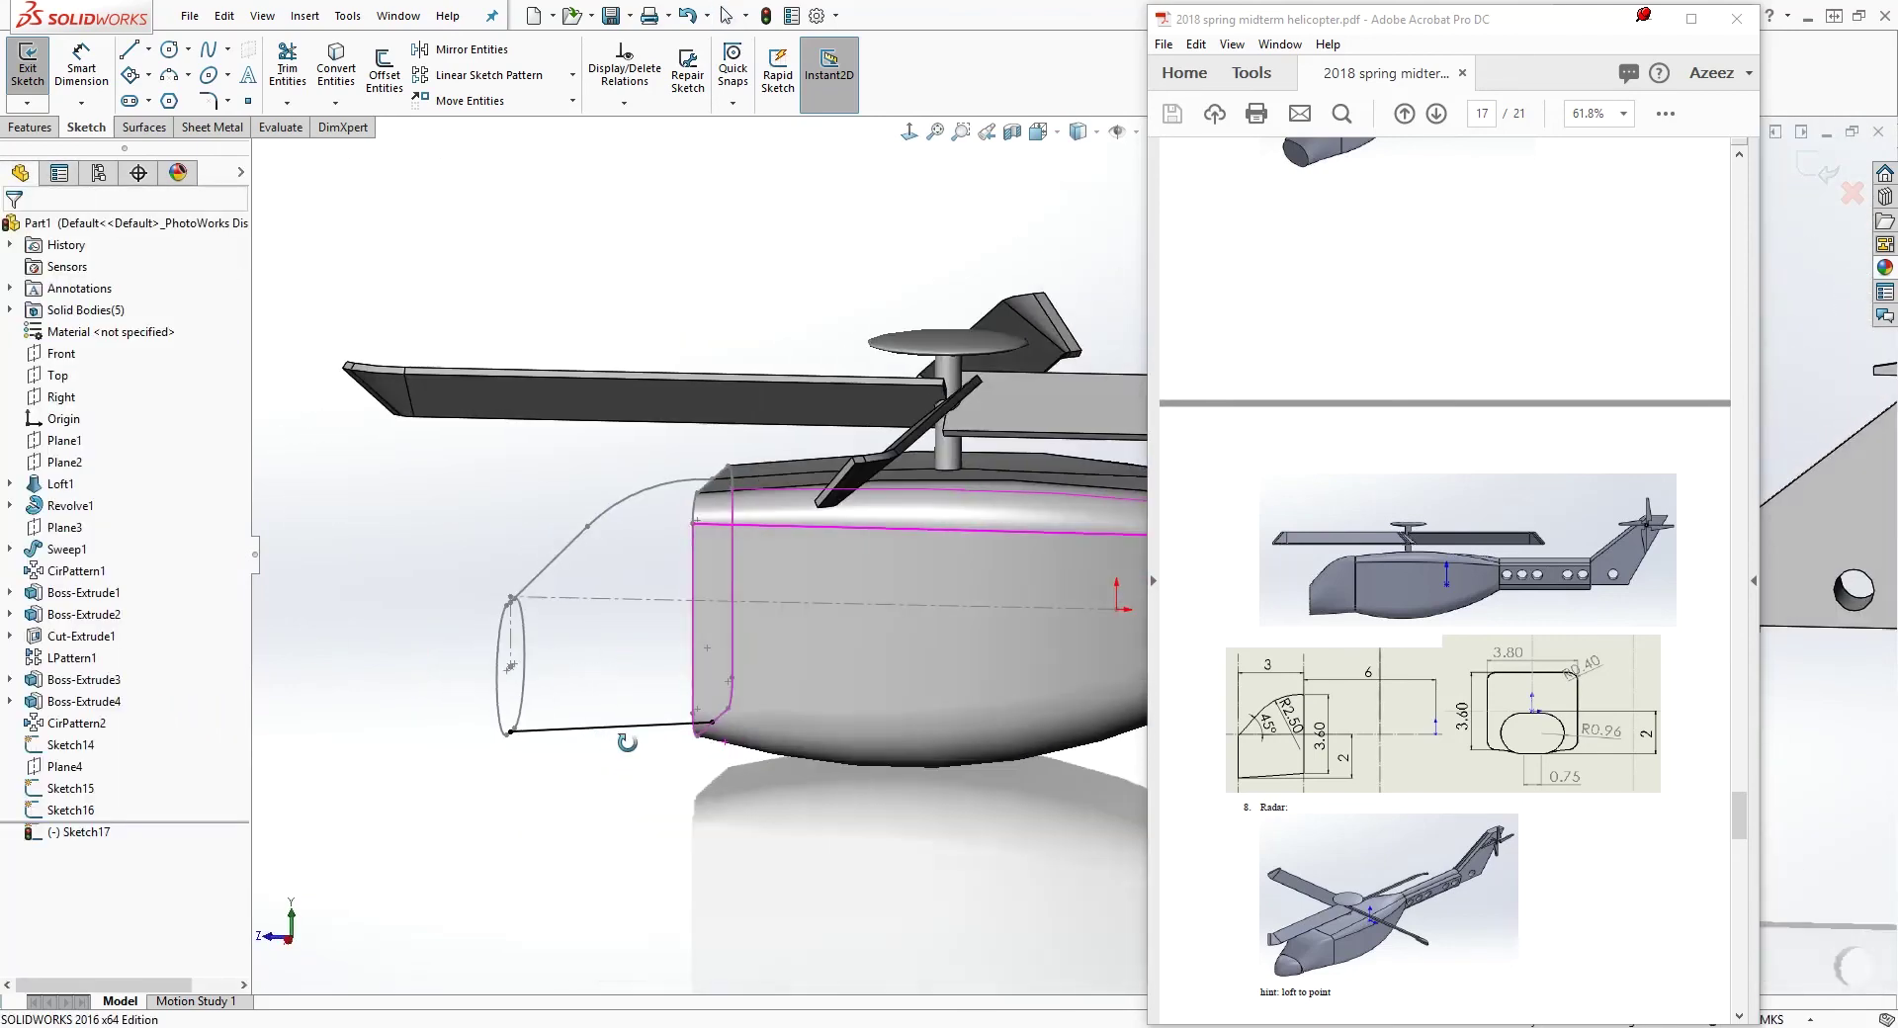
pyautogui.click(1823, 173)
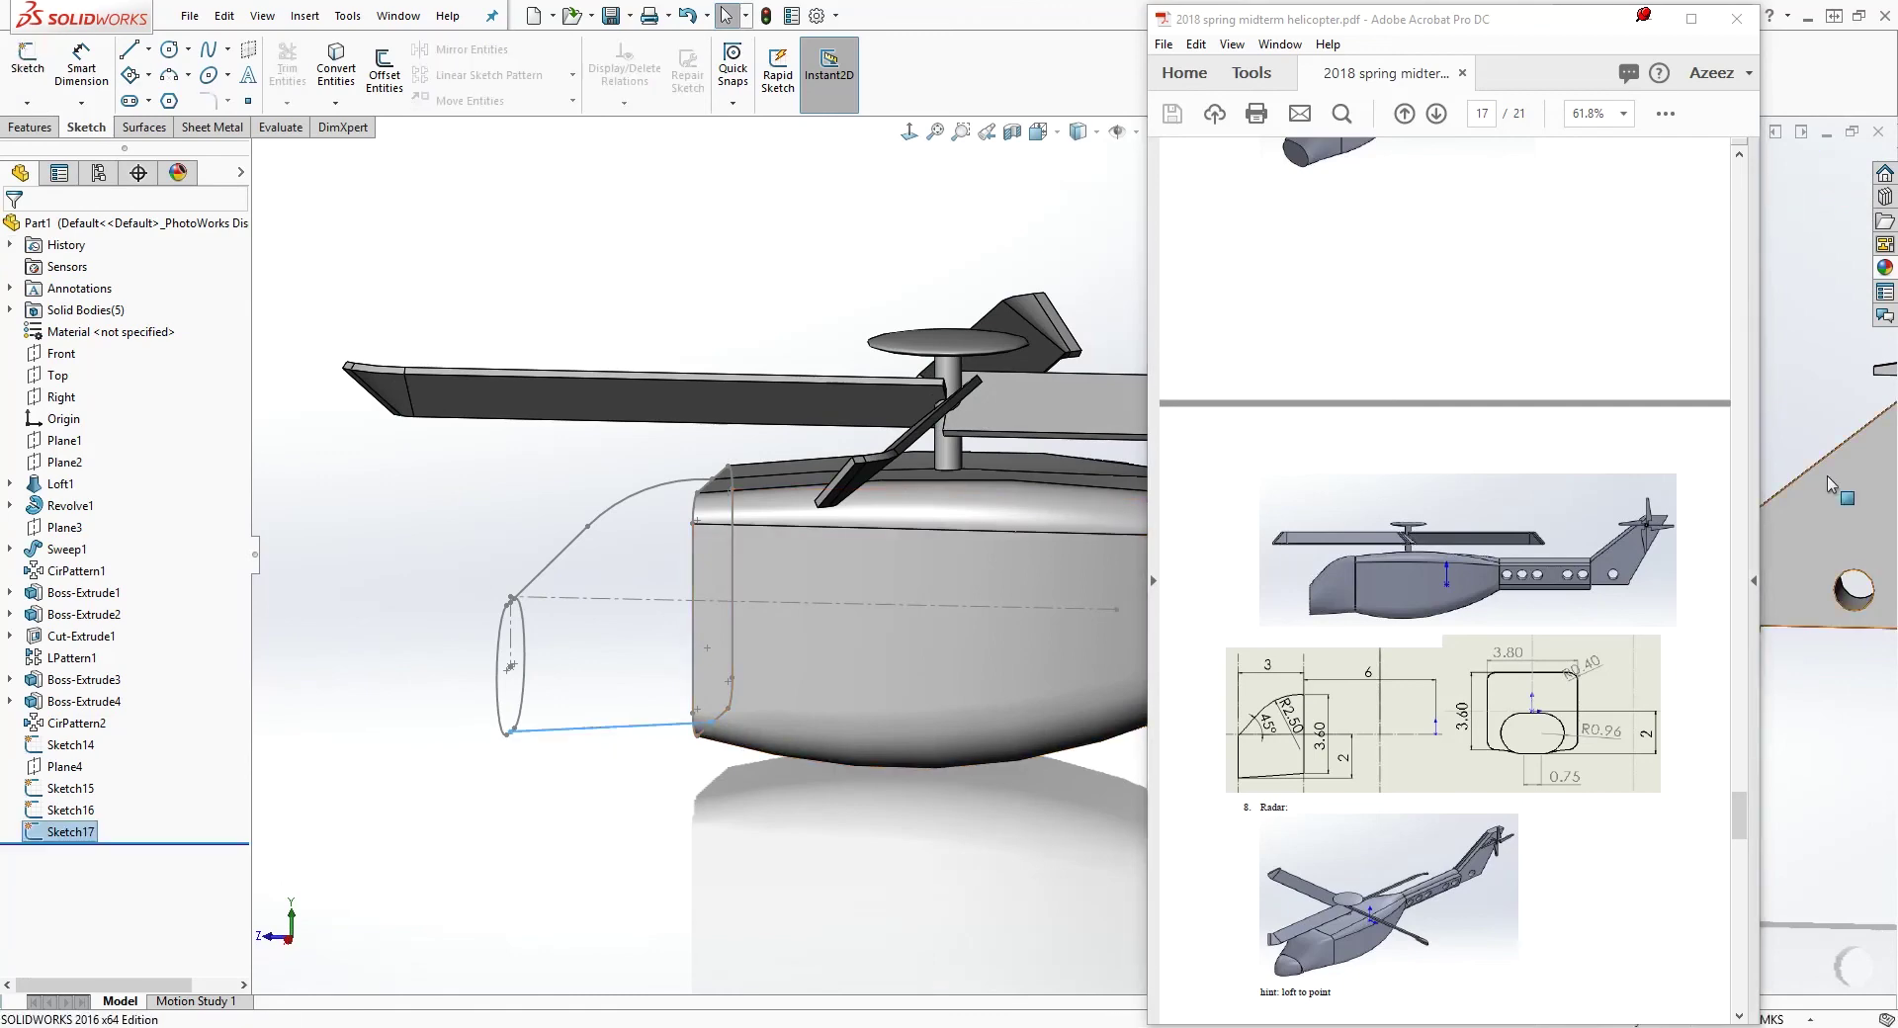
# Start a Lofted Boss/Base using the fuselage's front outline and the slot as its profiles
pyautogui.scroll(-5, 1846, 549)
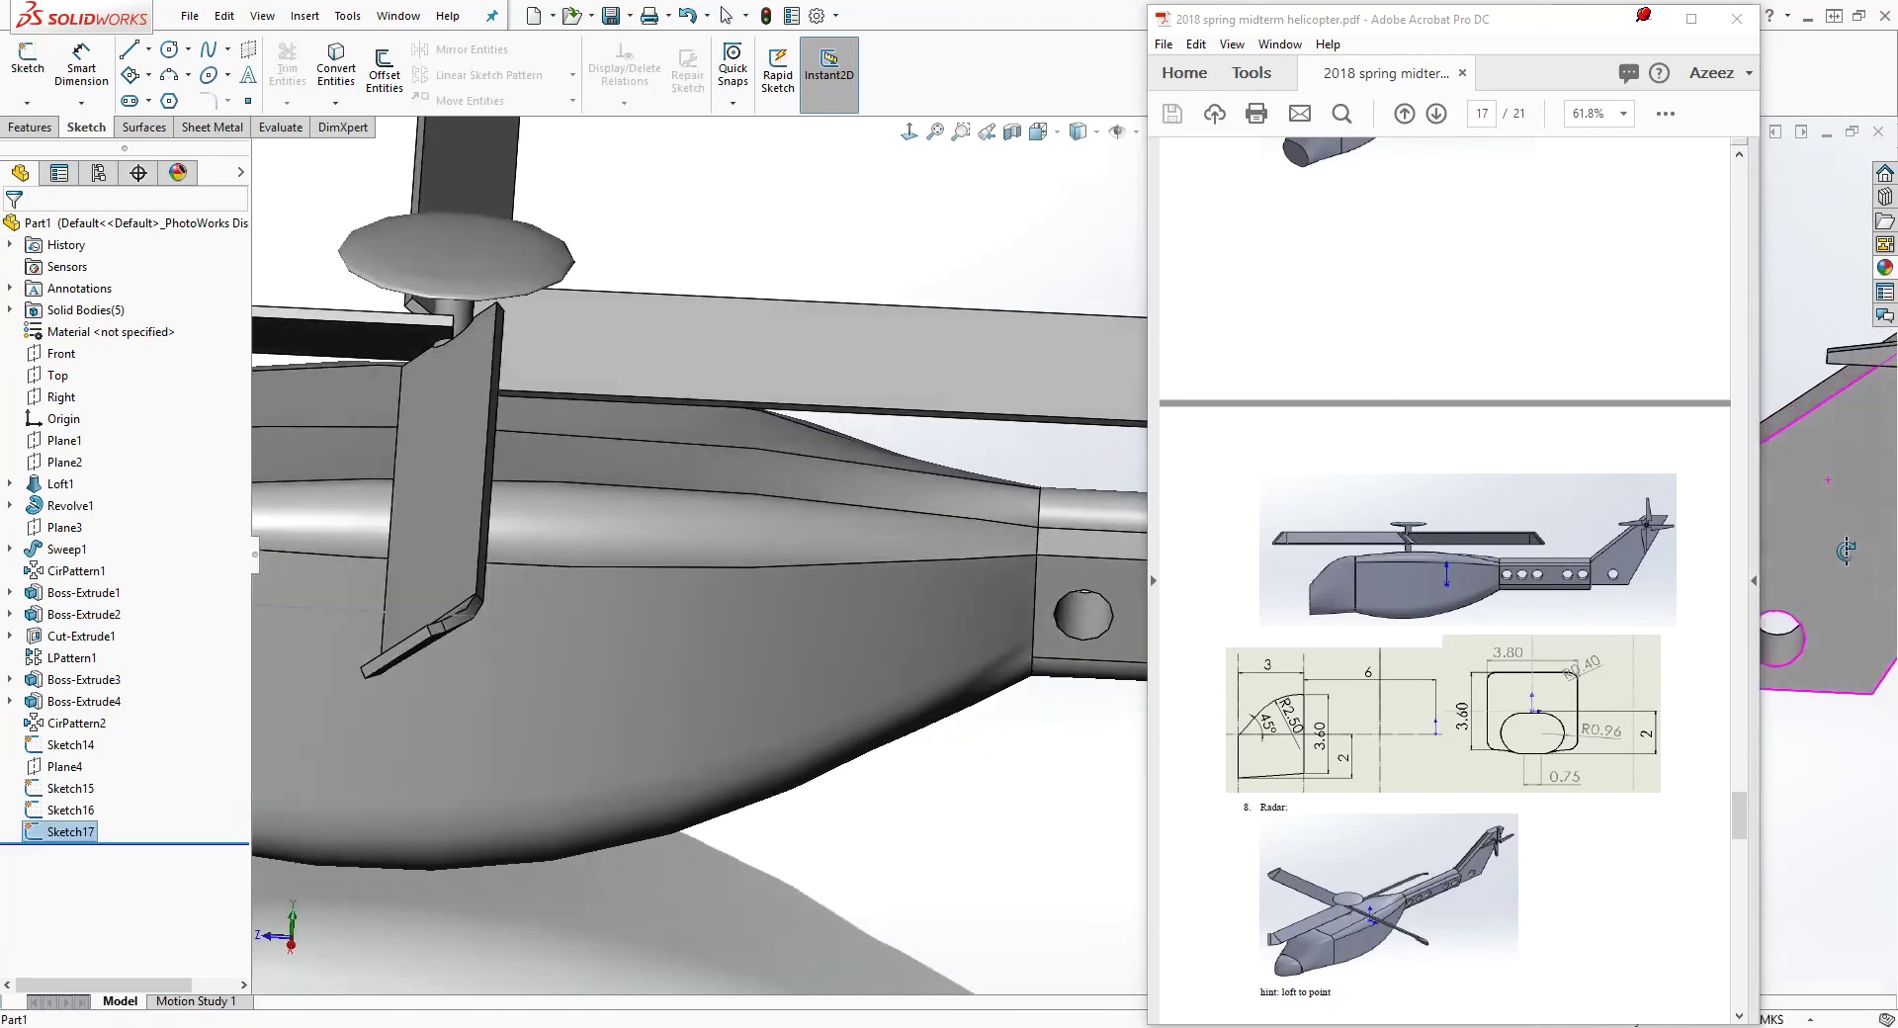
pyautogui.click(31, 127)
pyautogui.click(152, 79)
pyautogui.scroll(4, 815, 630)
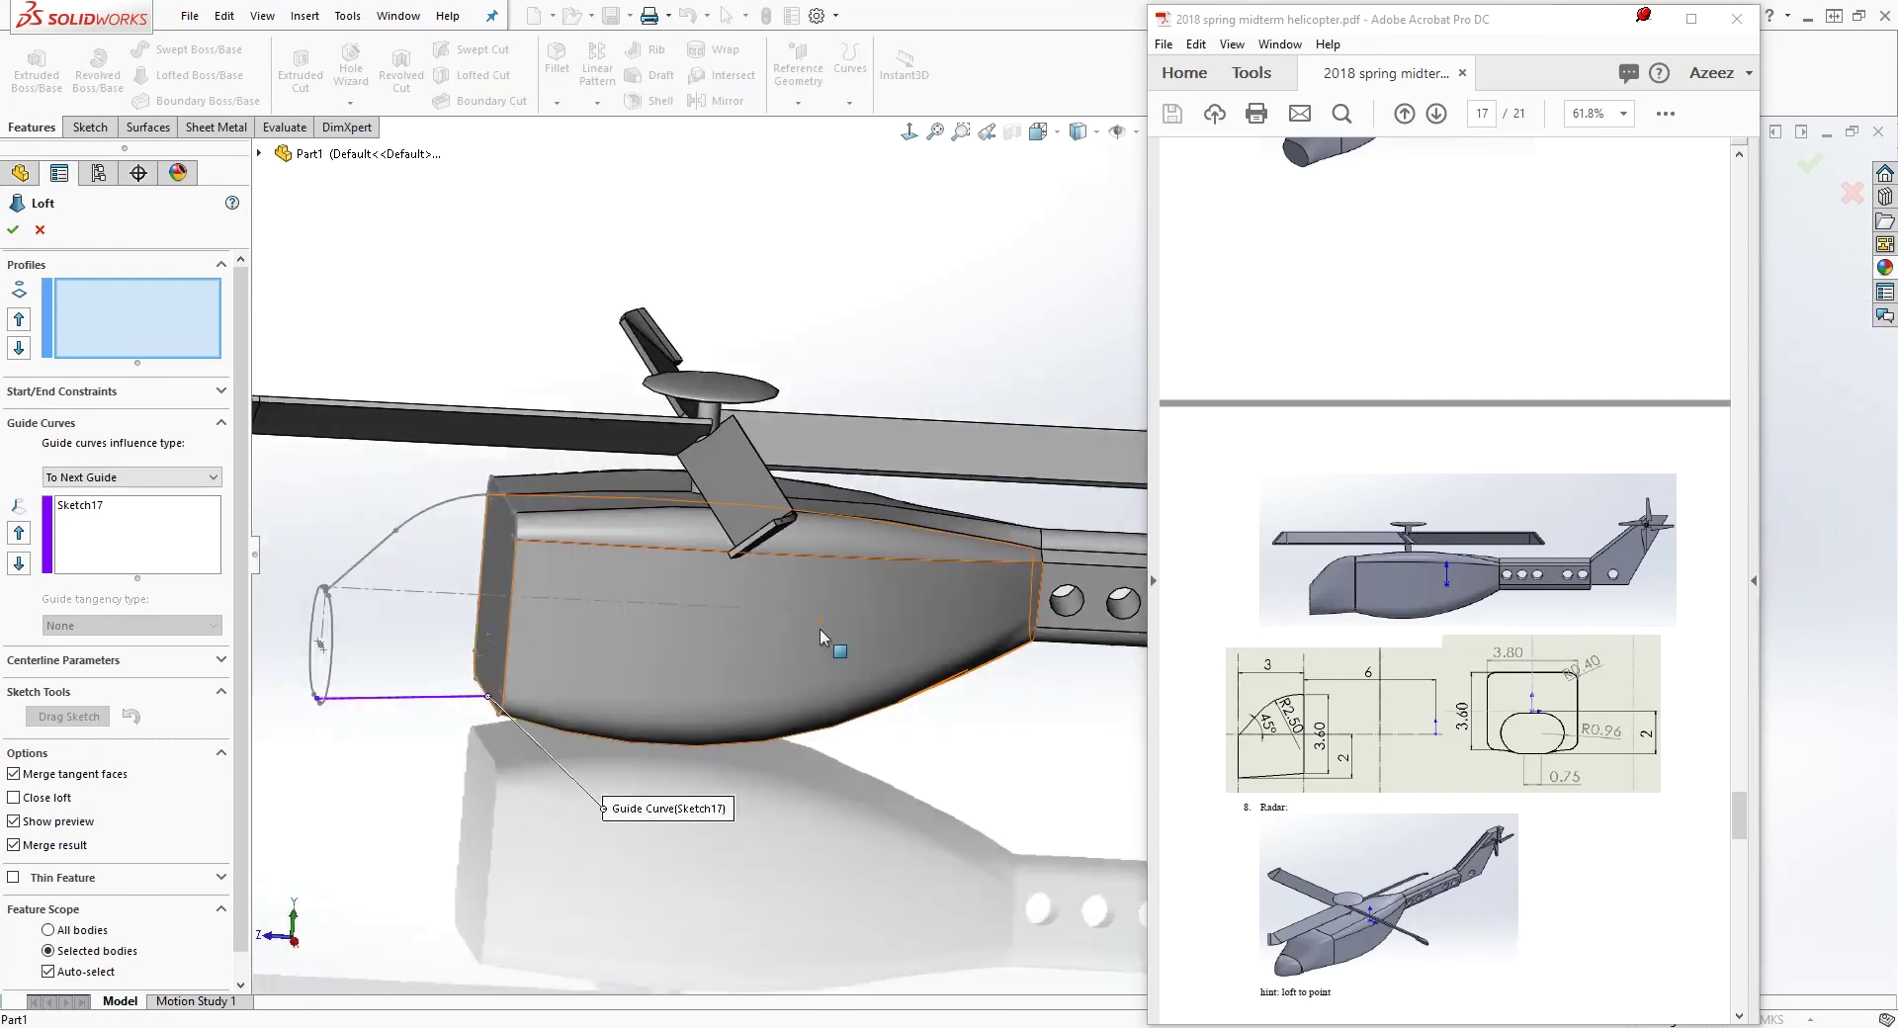
pyautogui.scroll(-2, 633, 524)
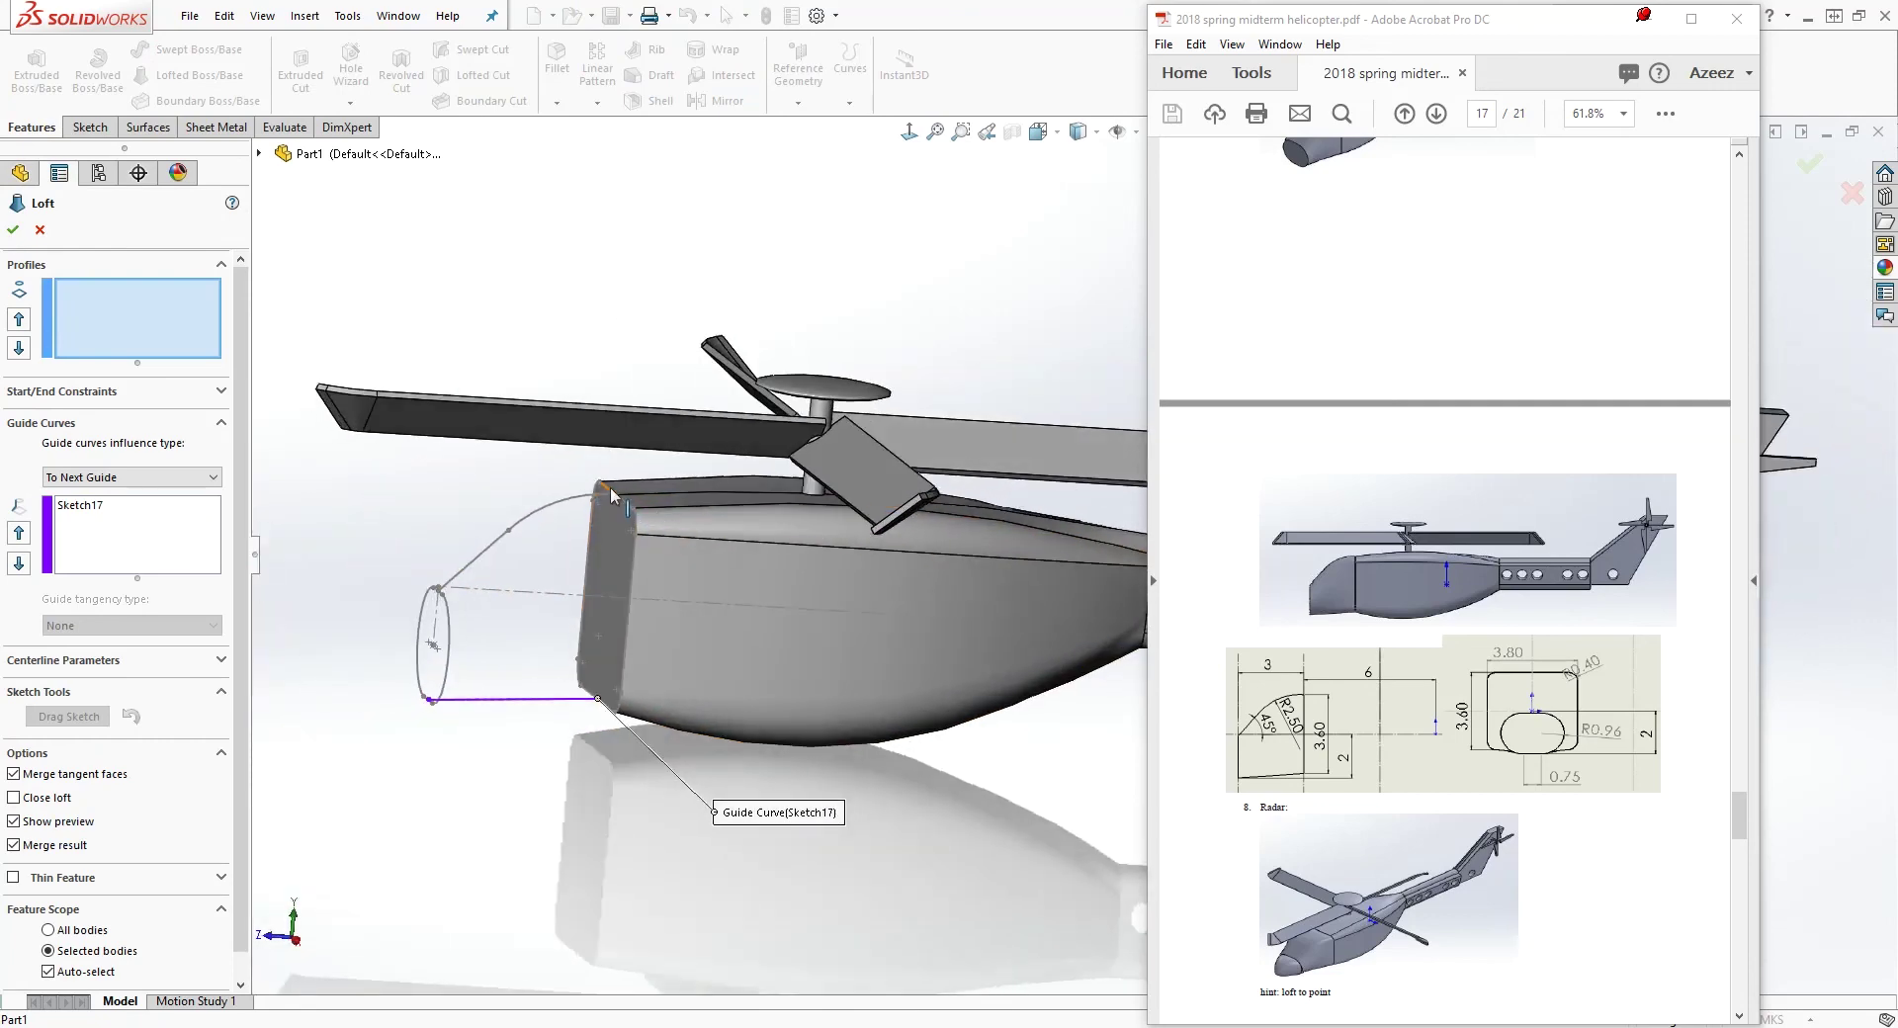
pyautogui.click(610, 489)
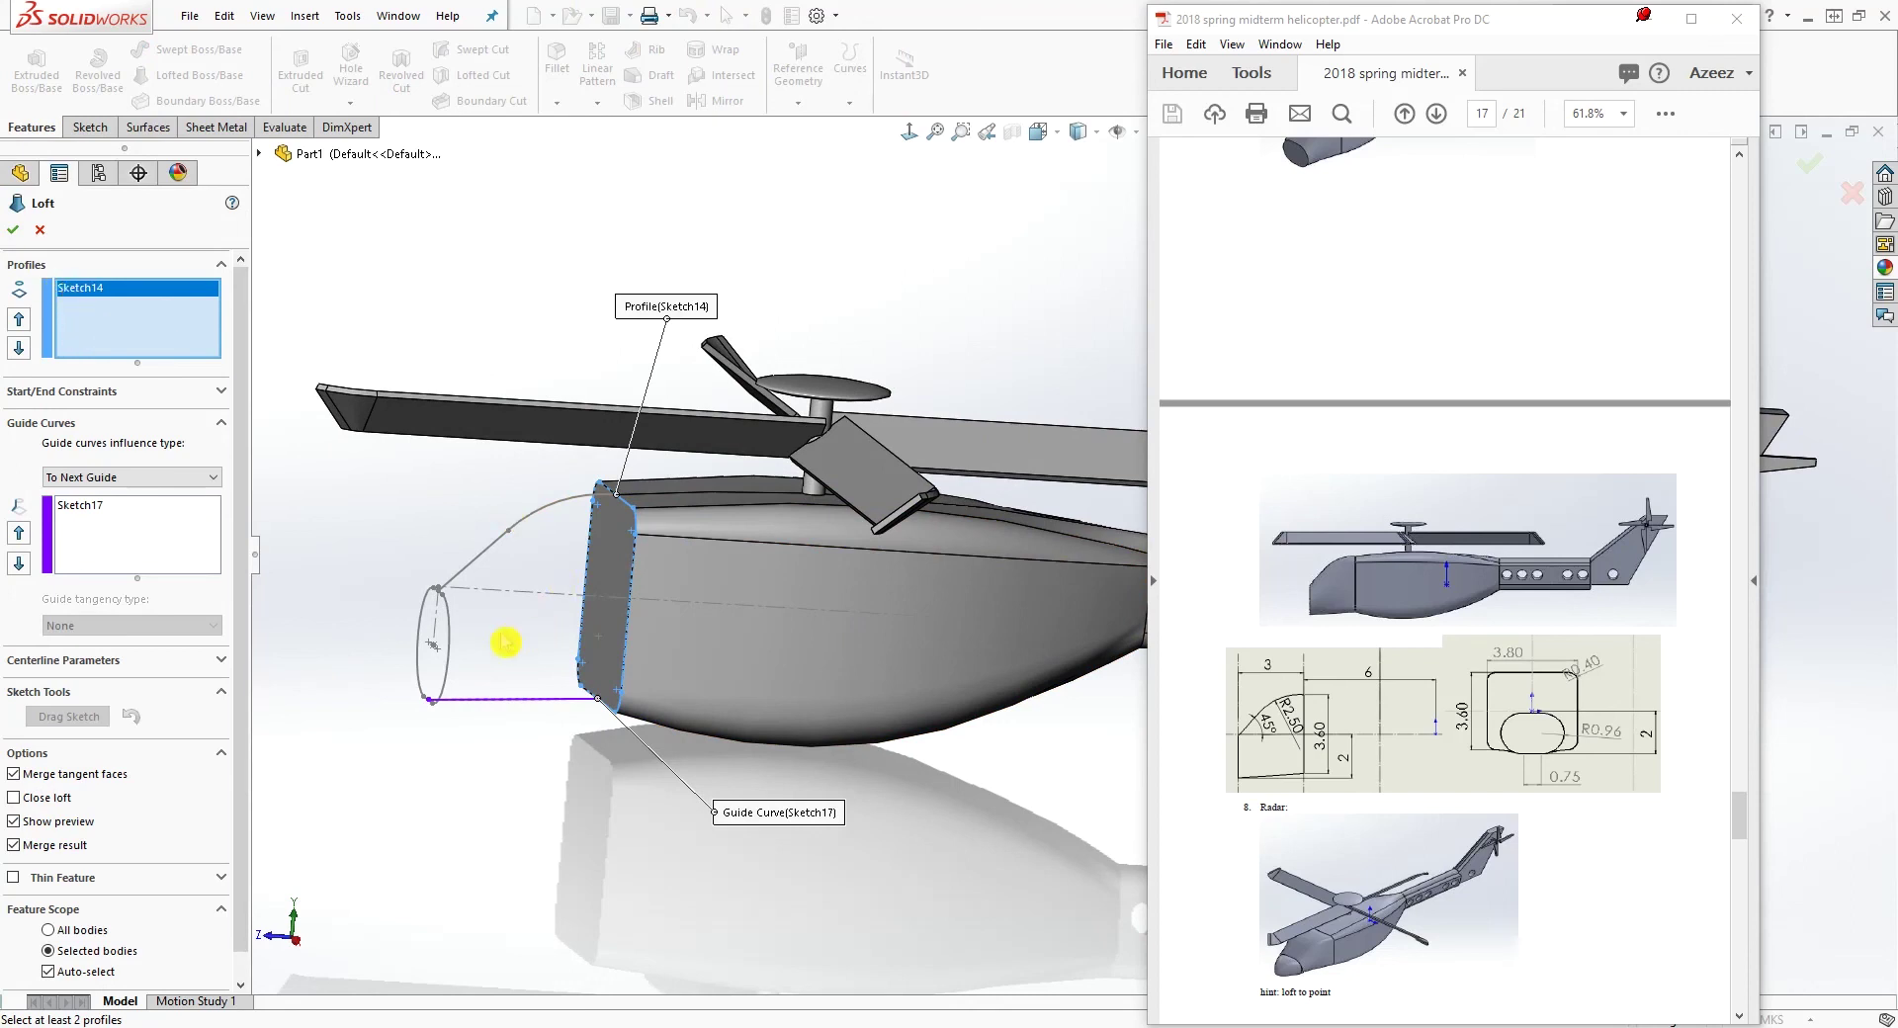
pyautogui.click(452, 634)
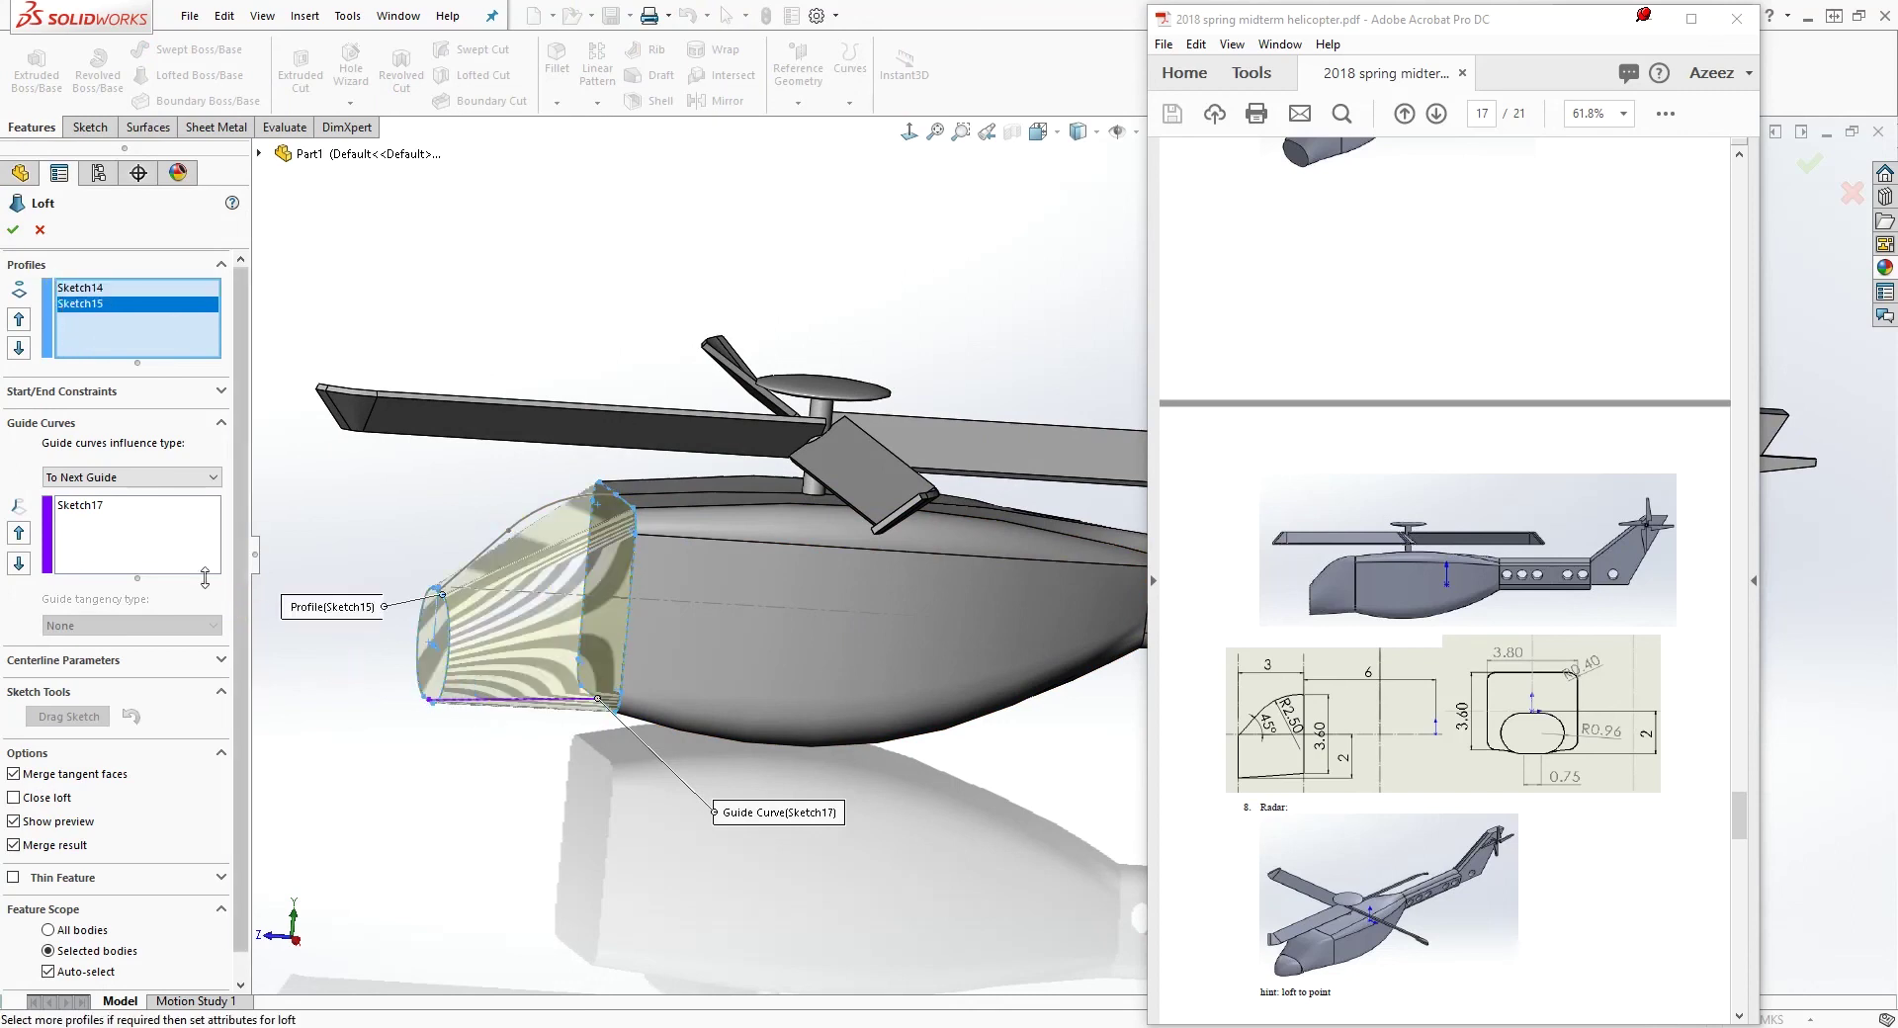
# Set the lower line and the upper line-and-arc curve as the guide curves and create the cockpit loft
pyautogui.click(169, 554)
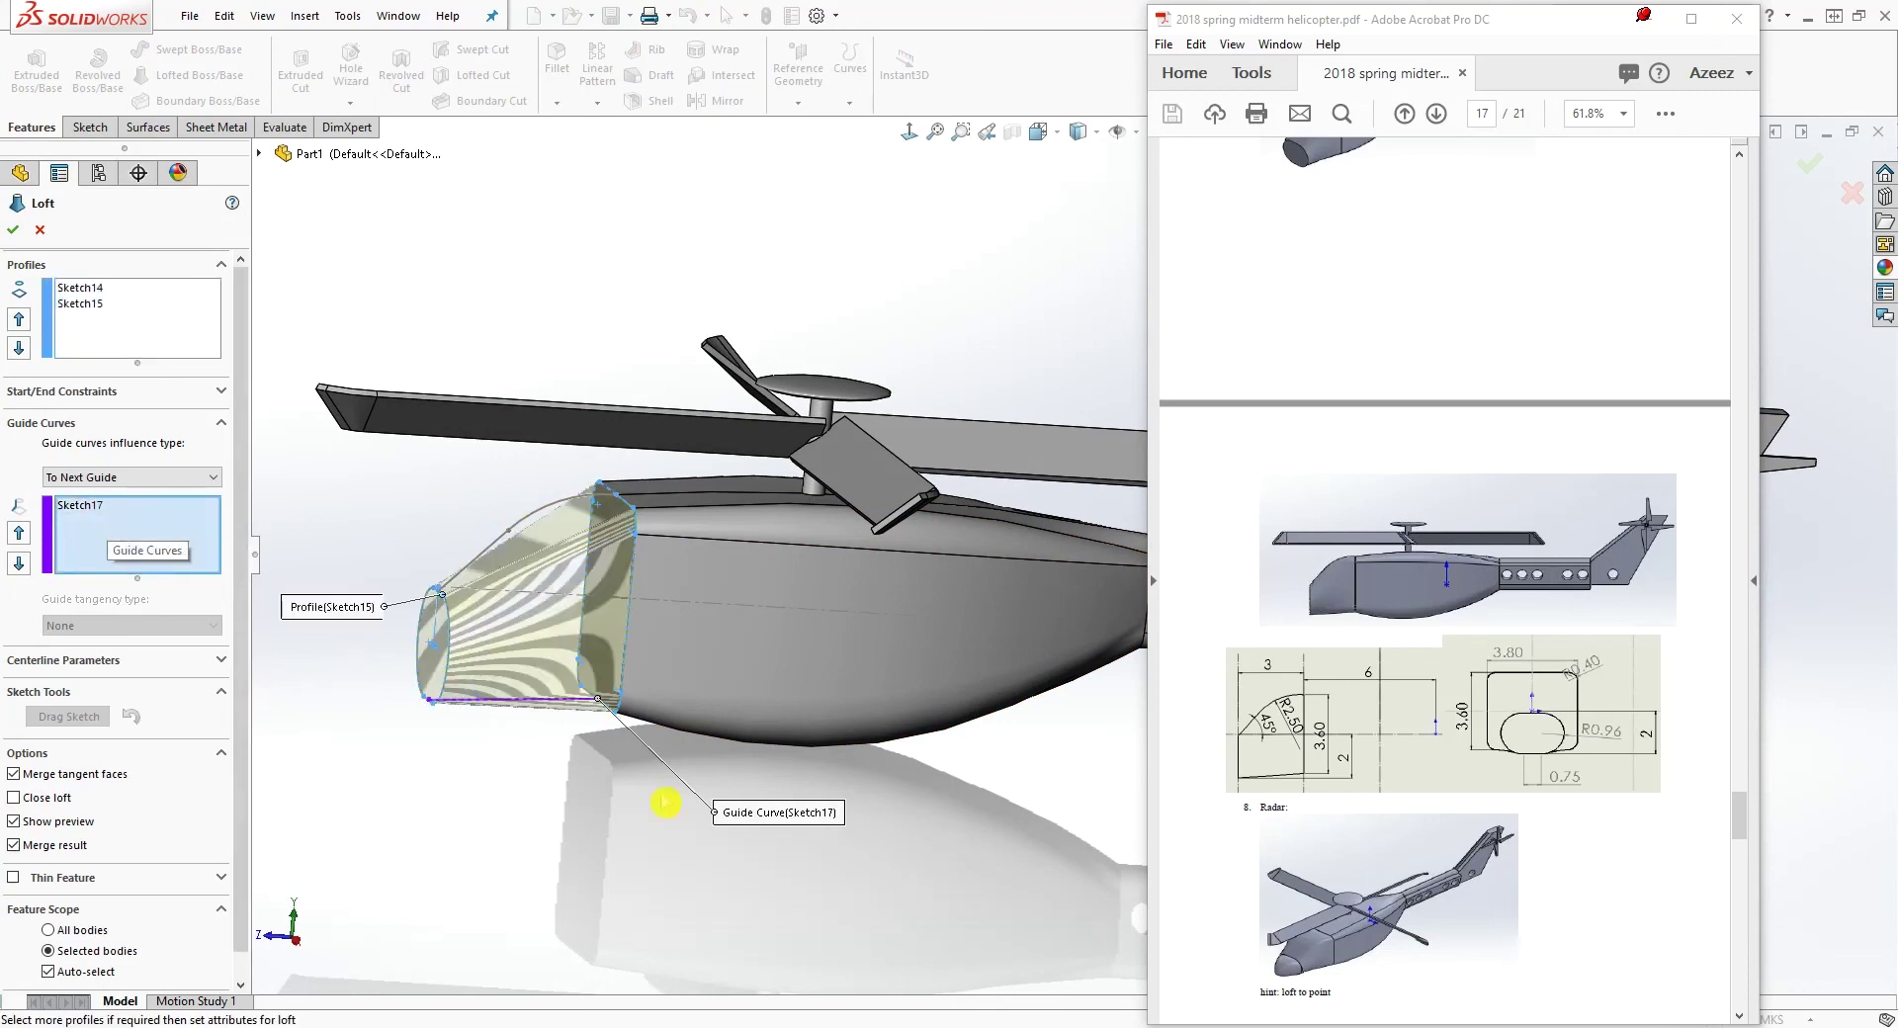
pyautogui.click(516, 708)
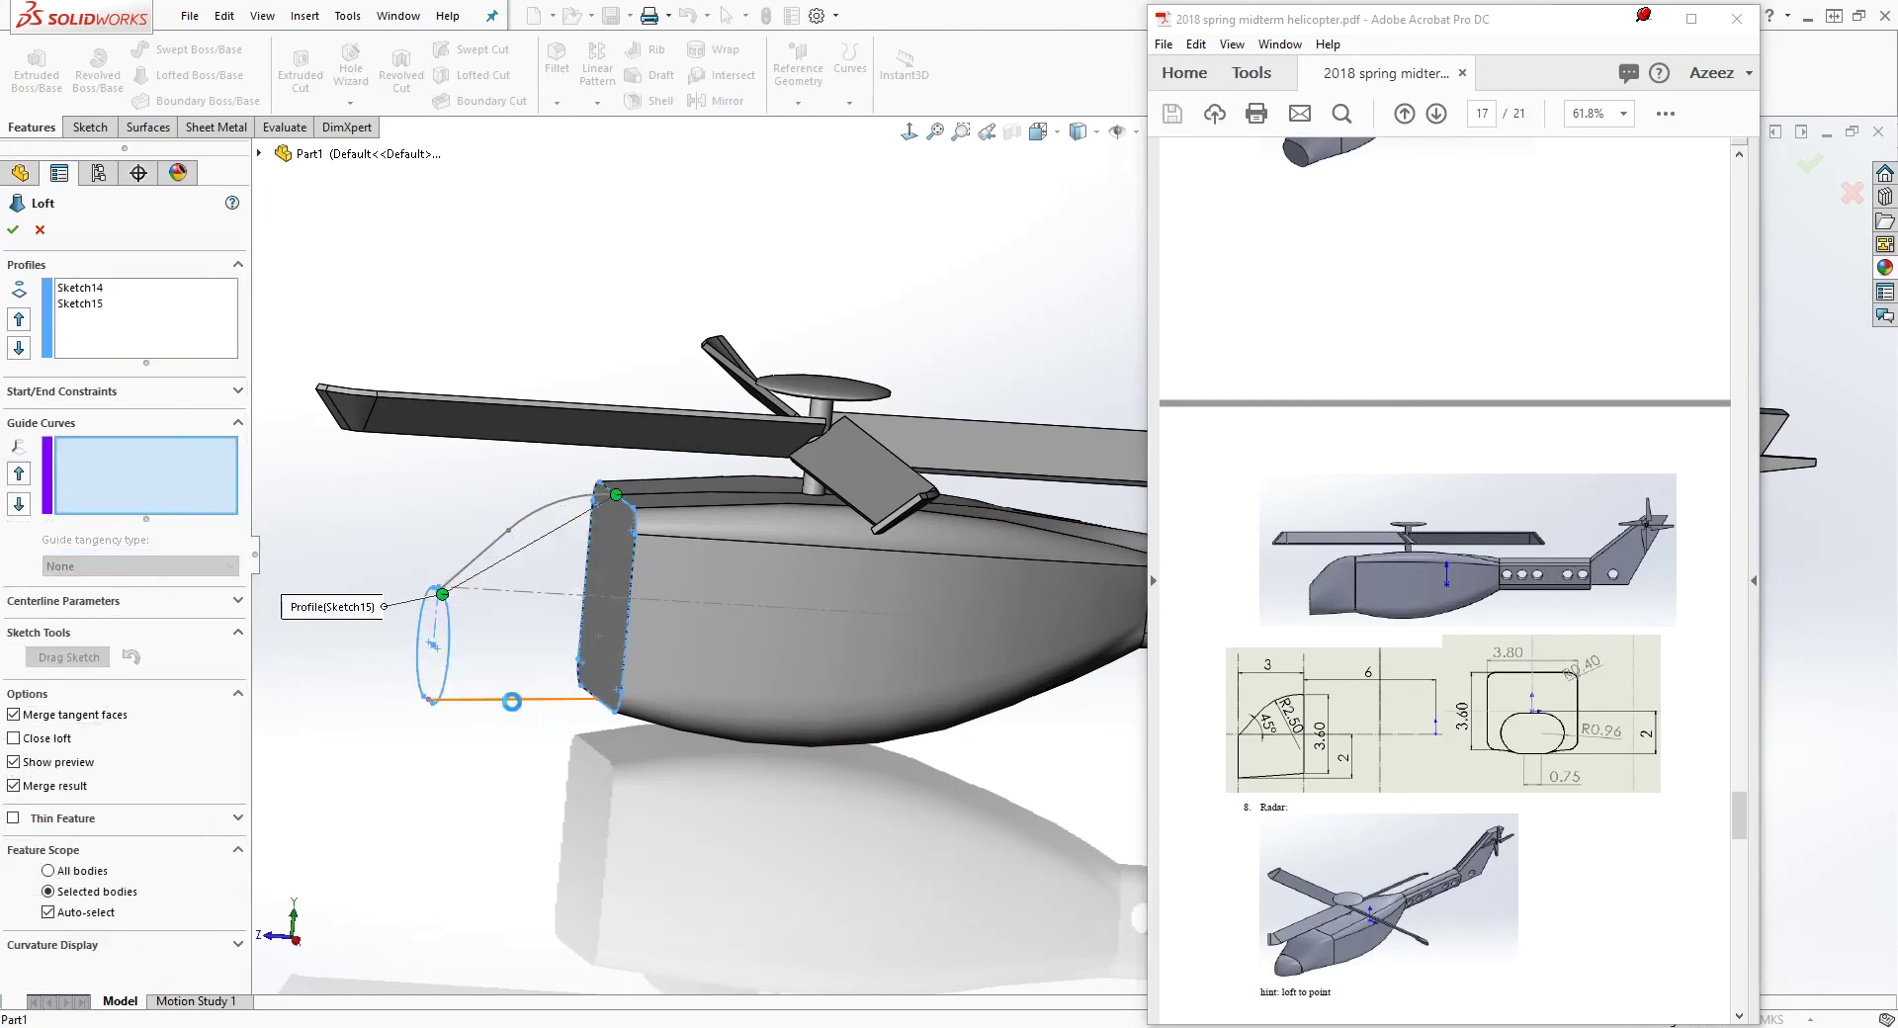
pyautogui.click(511, 700)
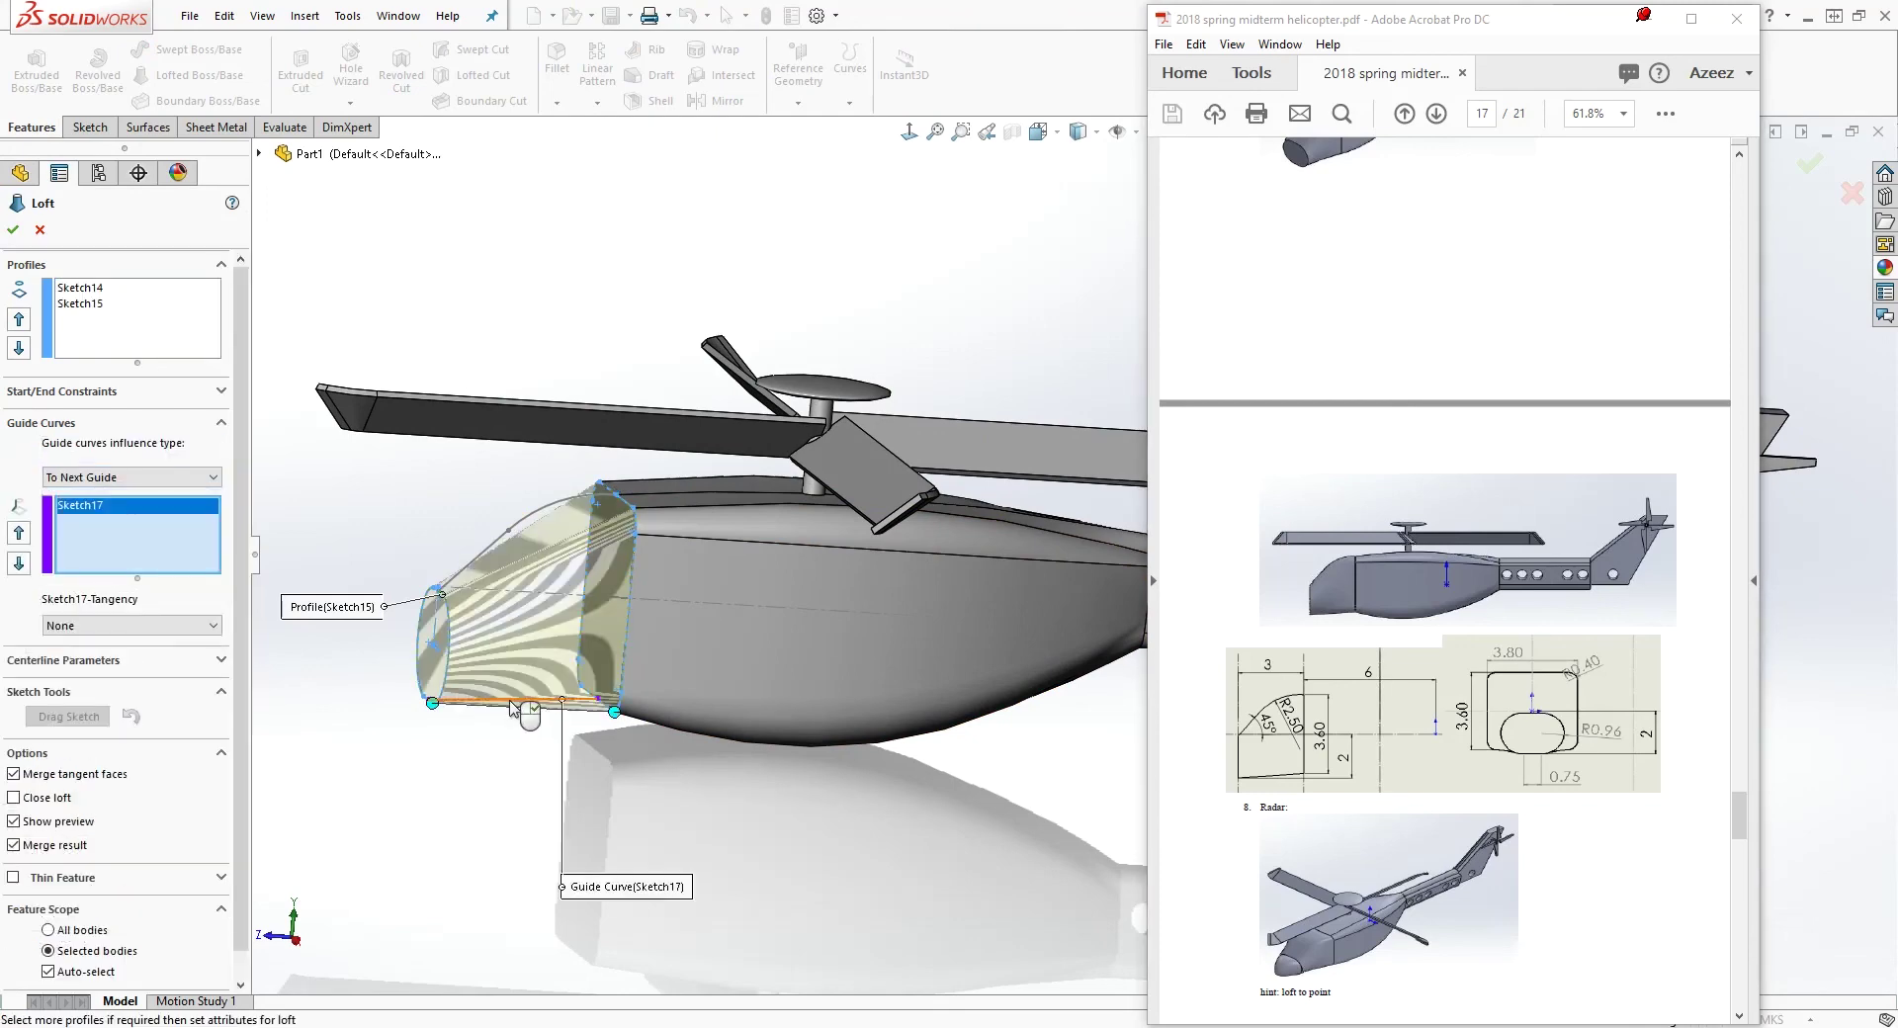
pyautogui.click(539, 518)
pyautogui.moveTo(539, 521); pyautogui.dragTo(615, 407, button='middle')
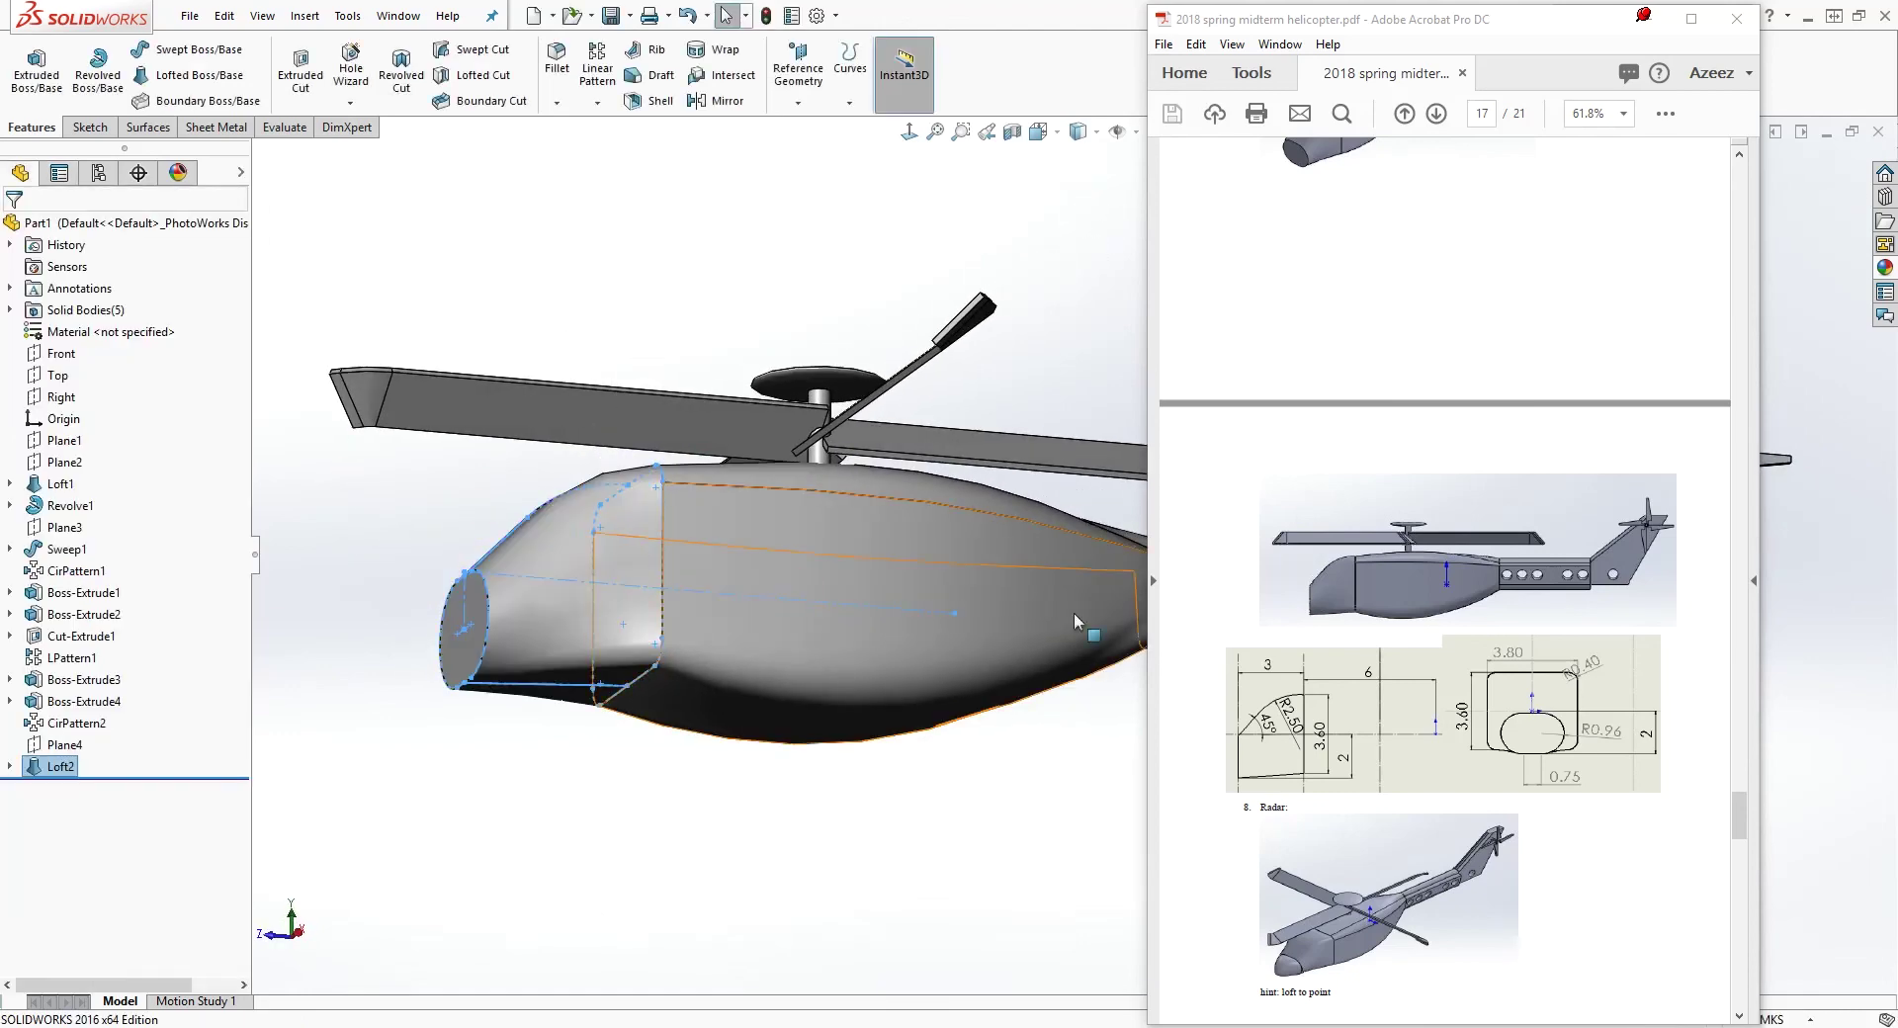